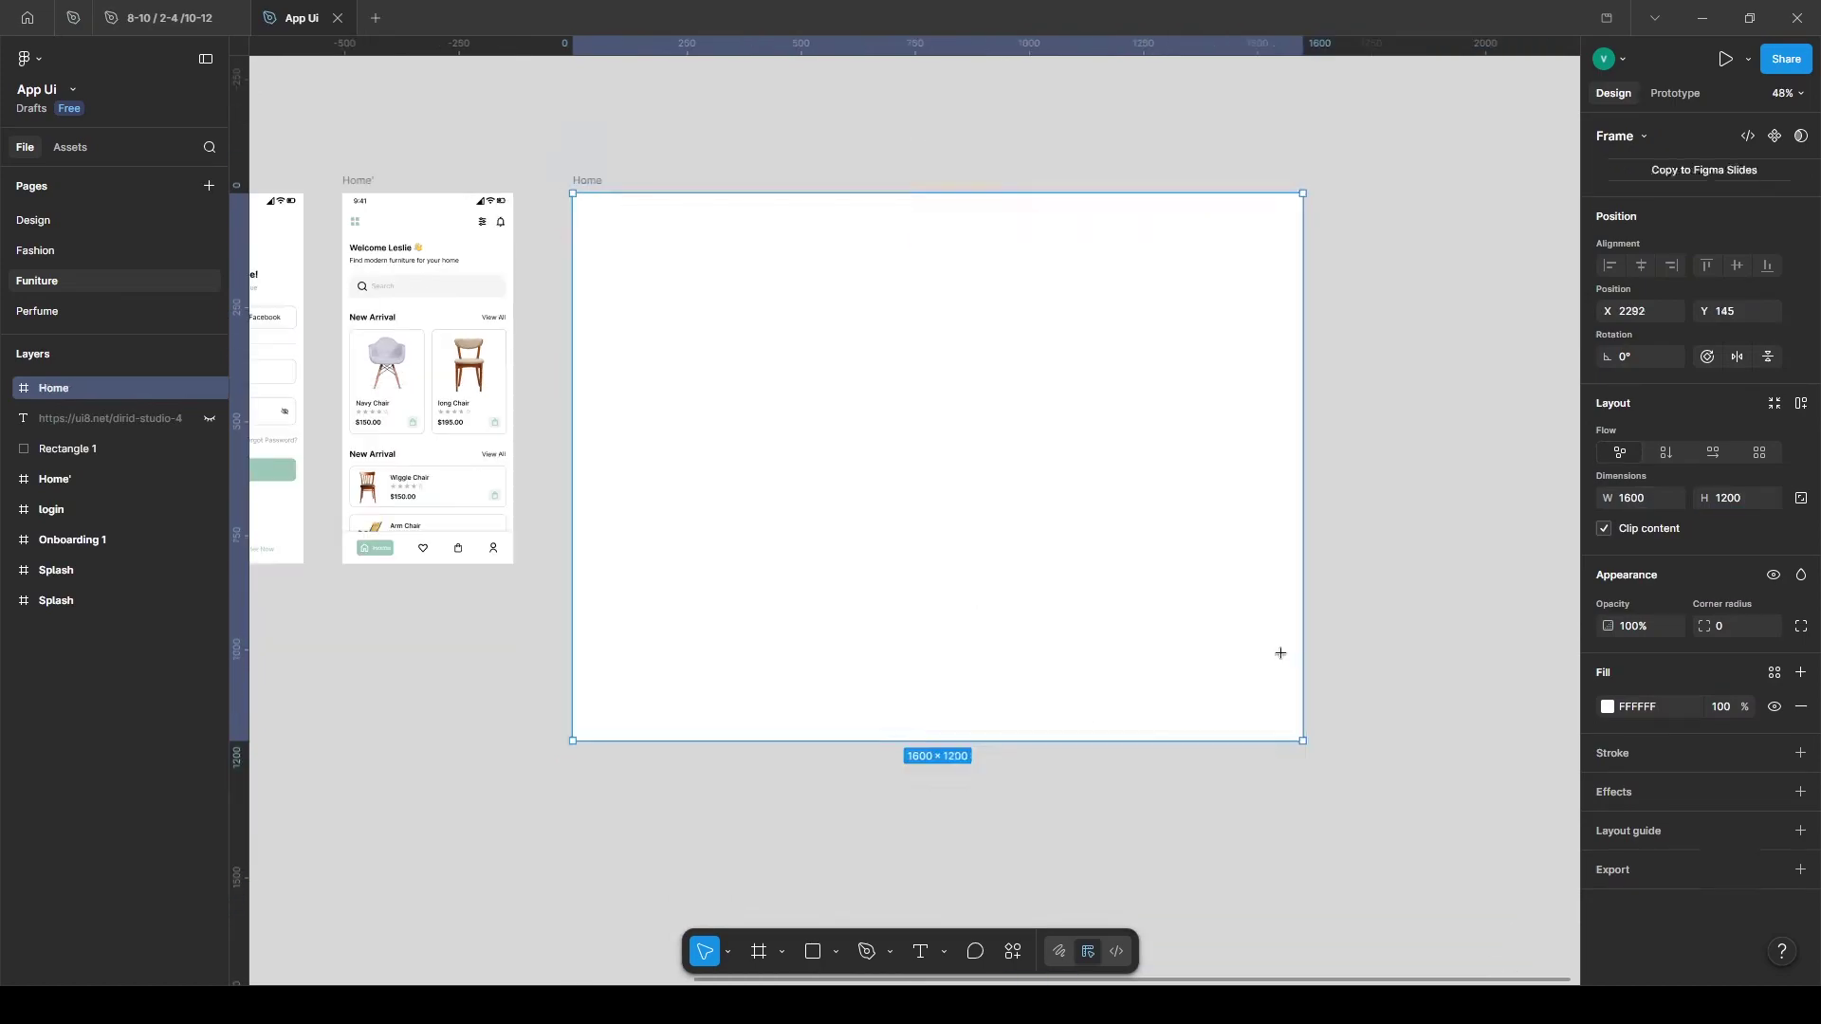
# Cover the empty Home frame with a 1600 × 1200 rectangle filled with a vertical gradient fading from EAFFF7 to white.
pyautogui.press('r')
pyautogui.moveTo(571, 194); pyautogui.dragTo(1303, 741)
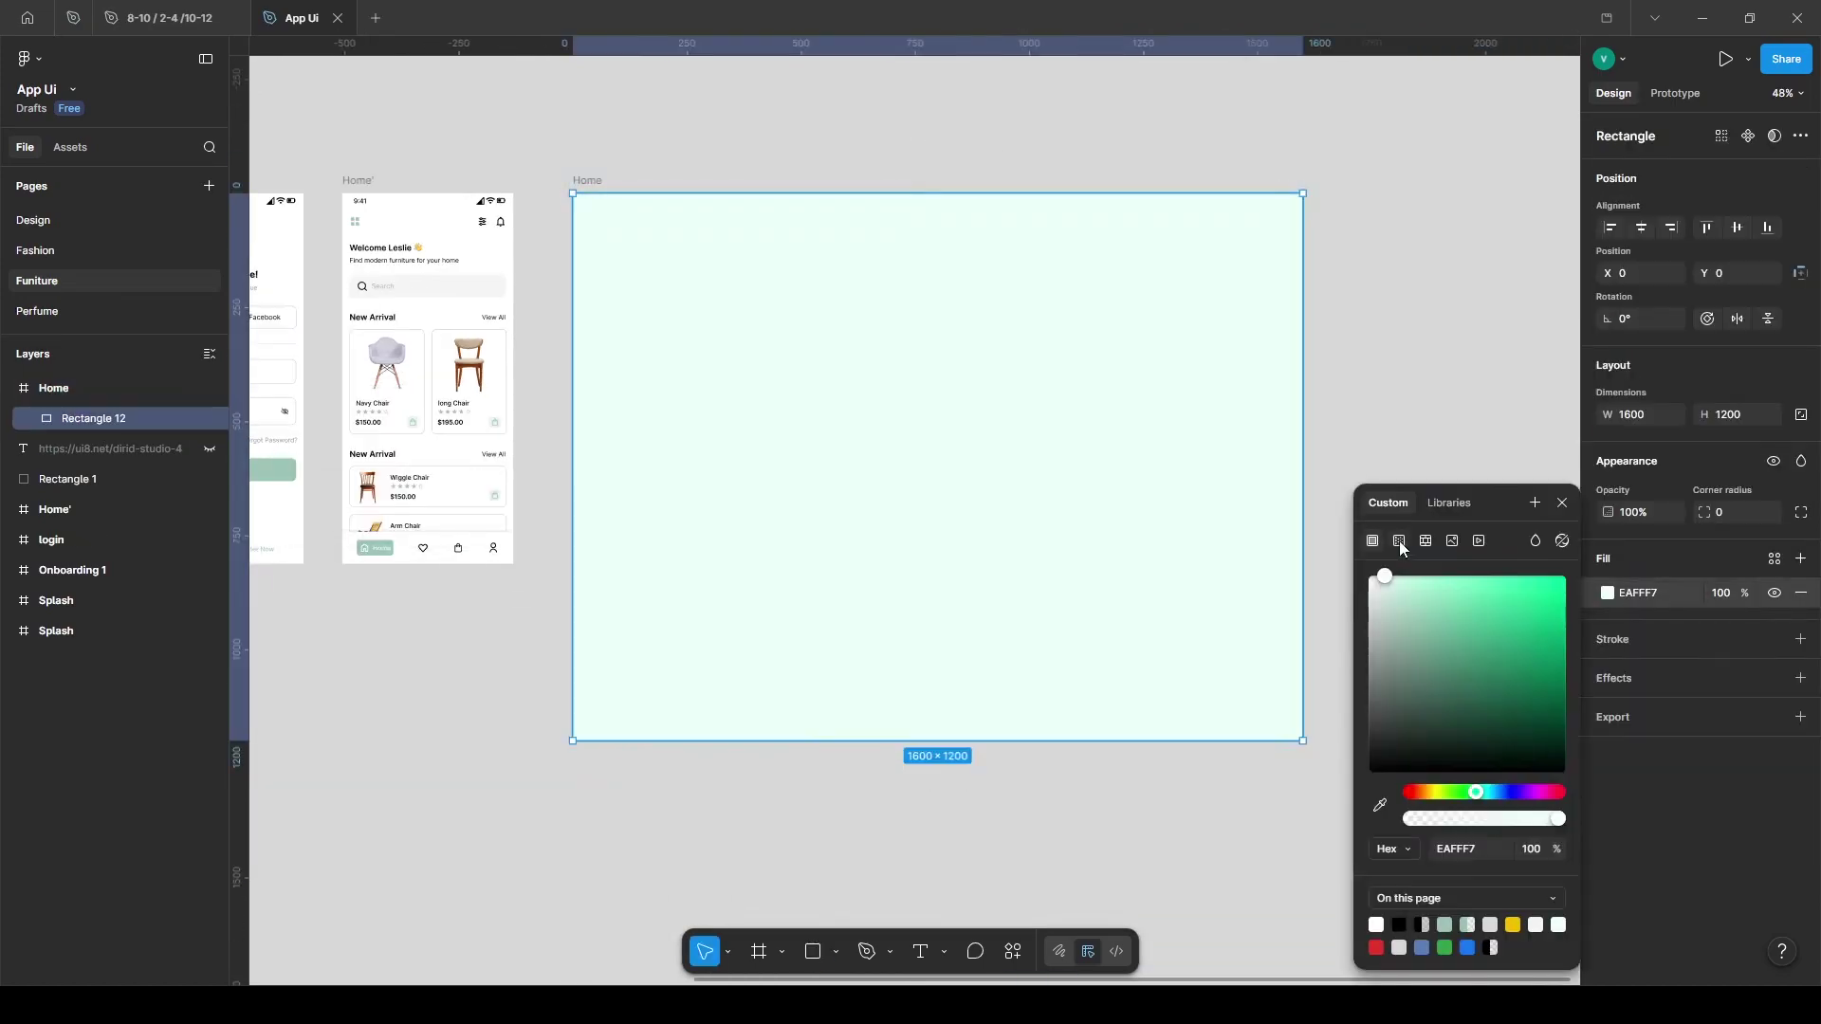
pyautogui.click(1399, 540)
pyautogui.click(1485, 704)
pyautogui.click(1482, 687)
pyautogui.click(1433, 740)
pyautogui.moveTo(1155, 654); pyautogui.dragTo(1098, 541)
pyautogui.click(909, 872)
# Draw a rectangle about 1214 × 759 in the lower part of the Home frame and fill it with color style 04.
pyautogui.press('r')
pyautogui.moveTo(676, 394)
pyautogui.mouseDown()
pyautogui.moveTo(794, 651)
pyautogui.moveTo(1231, 740)
pyautogui.mouseUp()
pyautogui.click(1775, 559)
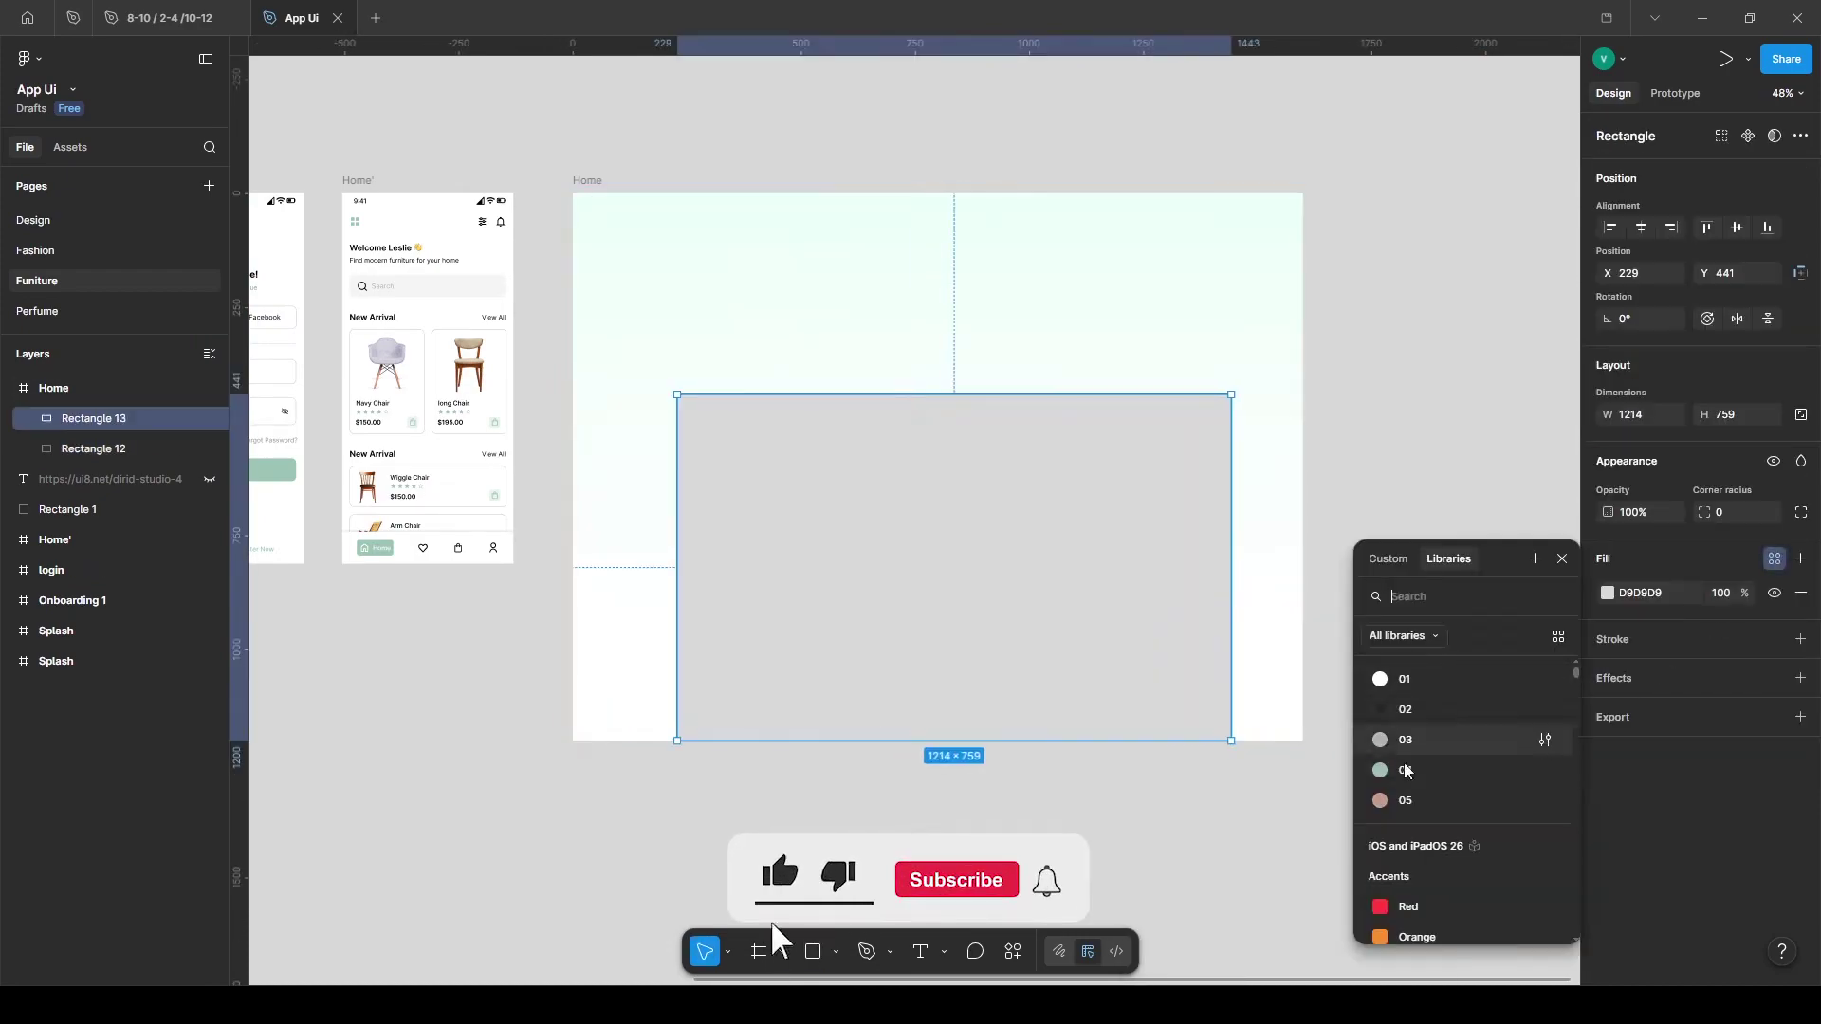
pyautogui.click(1405, 770)
# Round the green rectangle's two top corners to 200, reduce its height to about 636 and center it along the frame's lower edge.
pyautogui.click(1802, 512)
pyautogui.click(1633, 545)
pyautogui.write('200')
pyautogui.press('Tab')
pyautogui.write('200')
pyautogui.press('Return')
pyautogui.moveTo(1067, 474); pyautogui.dragTo(943, 451)
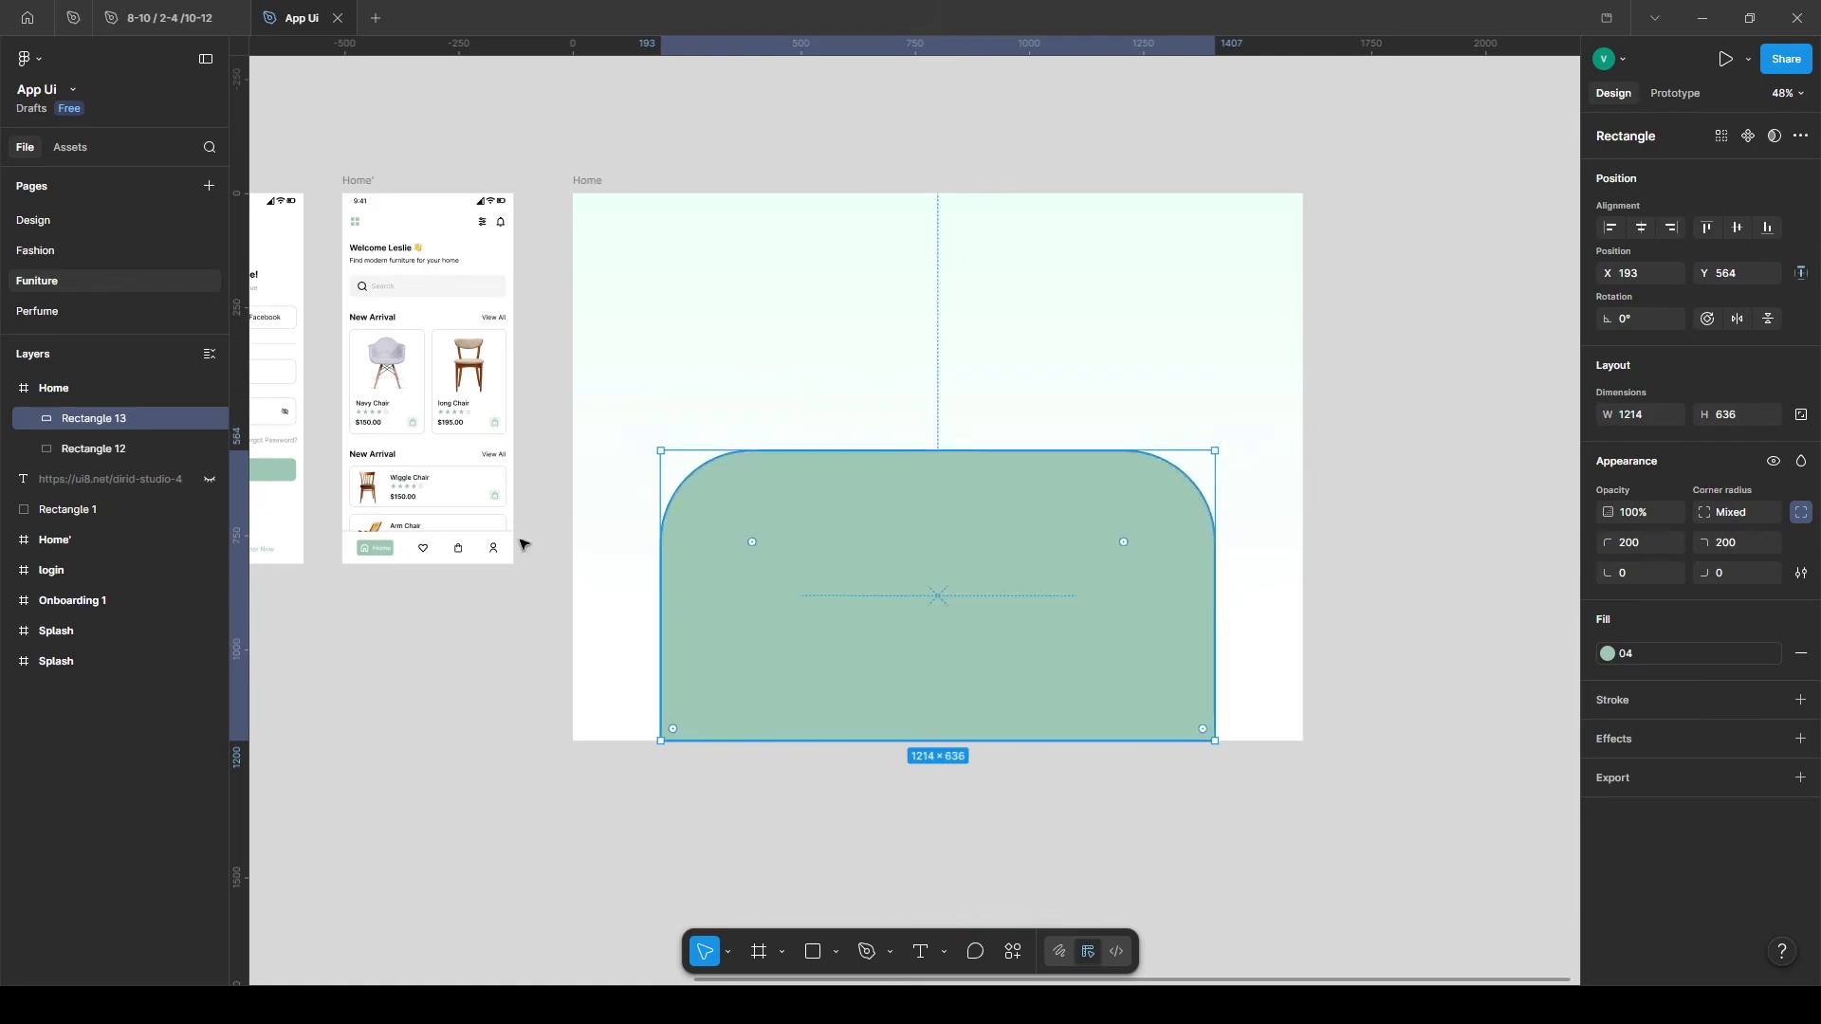
# Search the plugins for "clay mockup 3d" and open Clay Mockups 3D.
pyautogui.click(325, 394)
pyautogui.click(1013, 951)
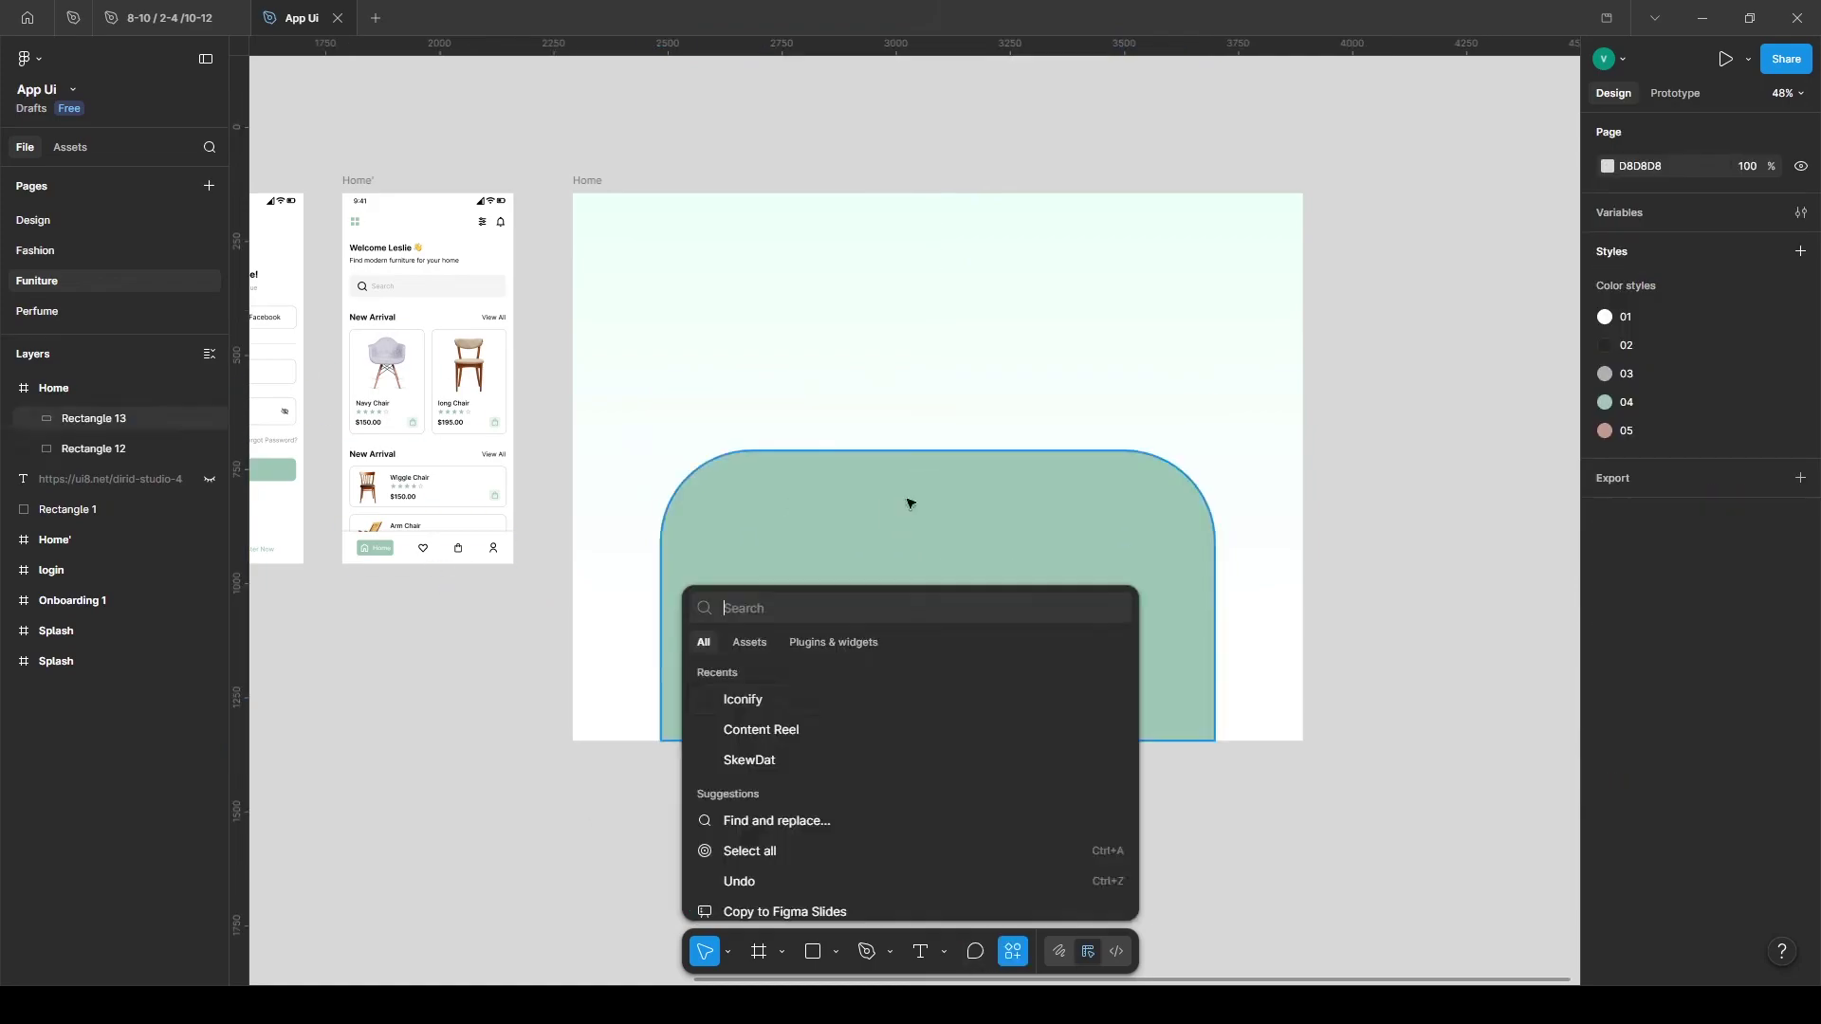
pyautogui.click(833, 642)
pyautogui.write('clay mockup 3d')
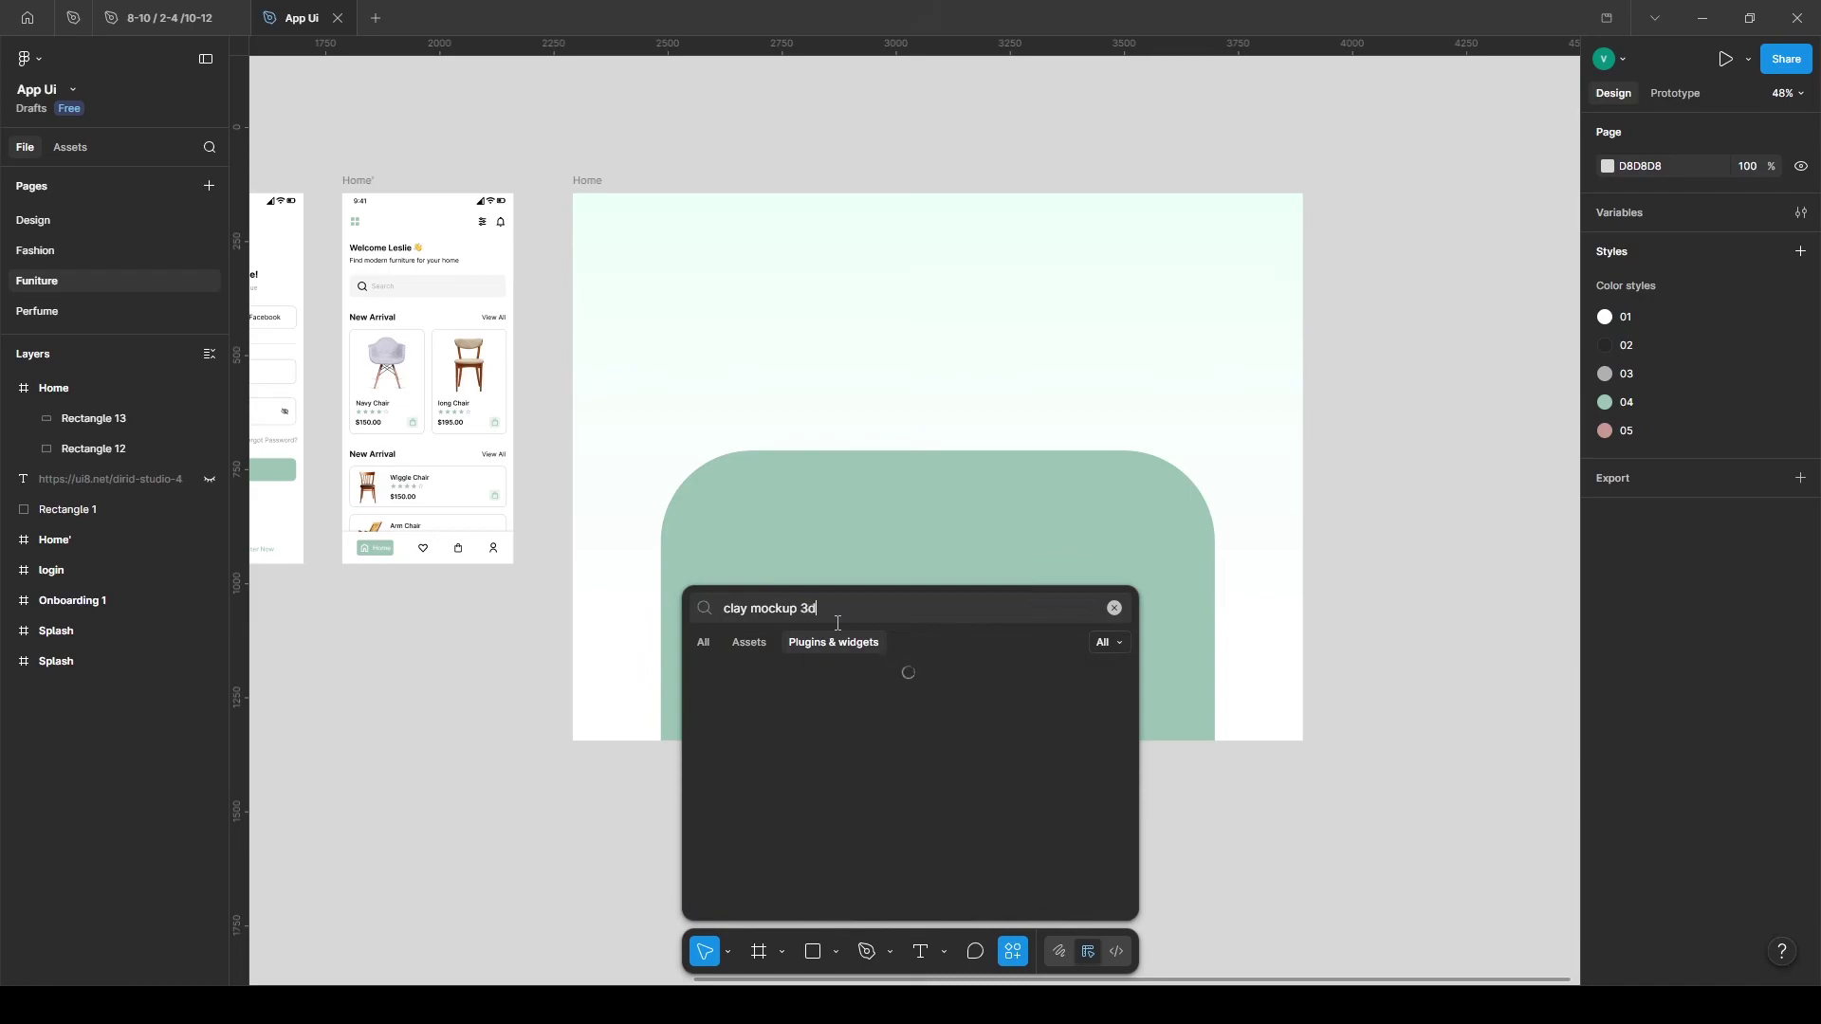
pyautogui.press('Return')
# Create a front-facing iPhone 11 mockup of the Home' screen and place it over the green shape in the Home frame.
pyautogui.click(359, 183)
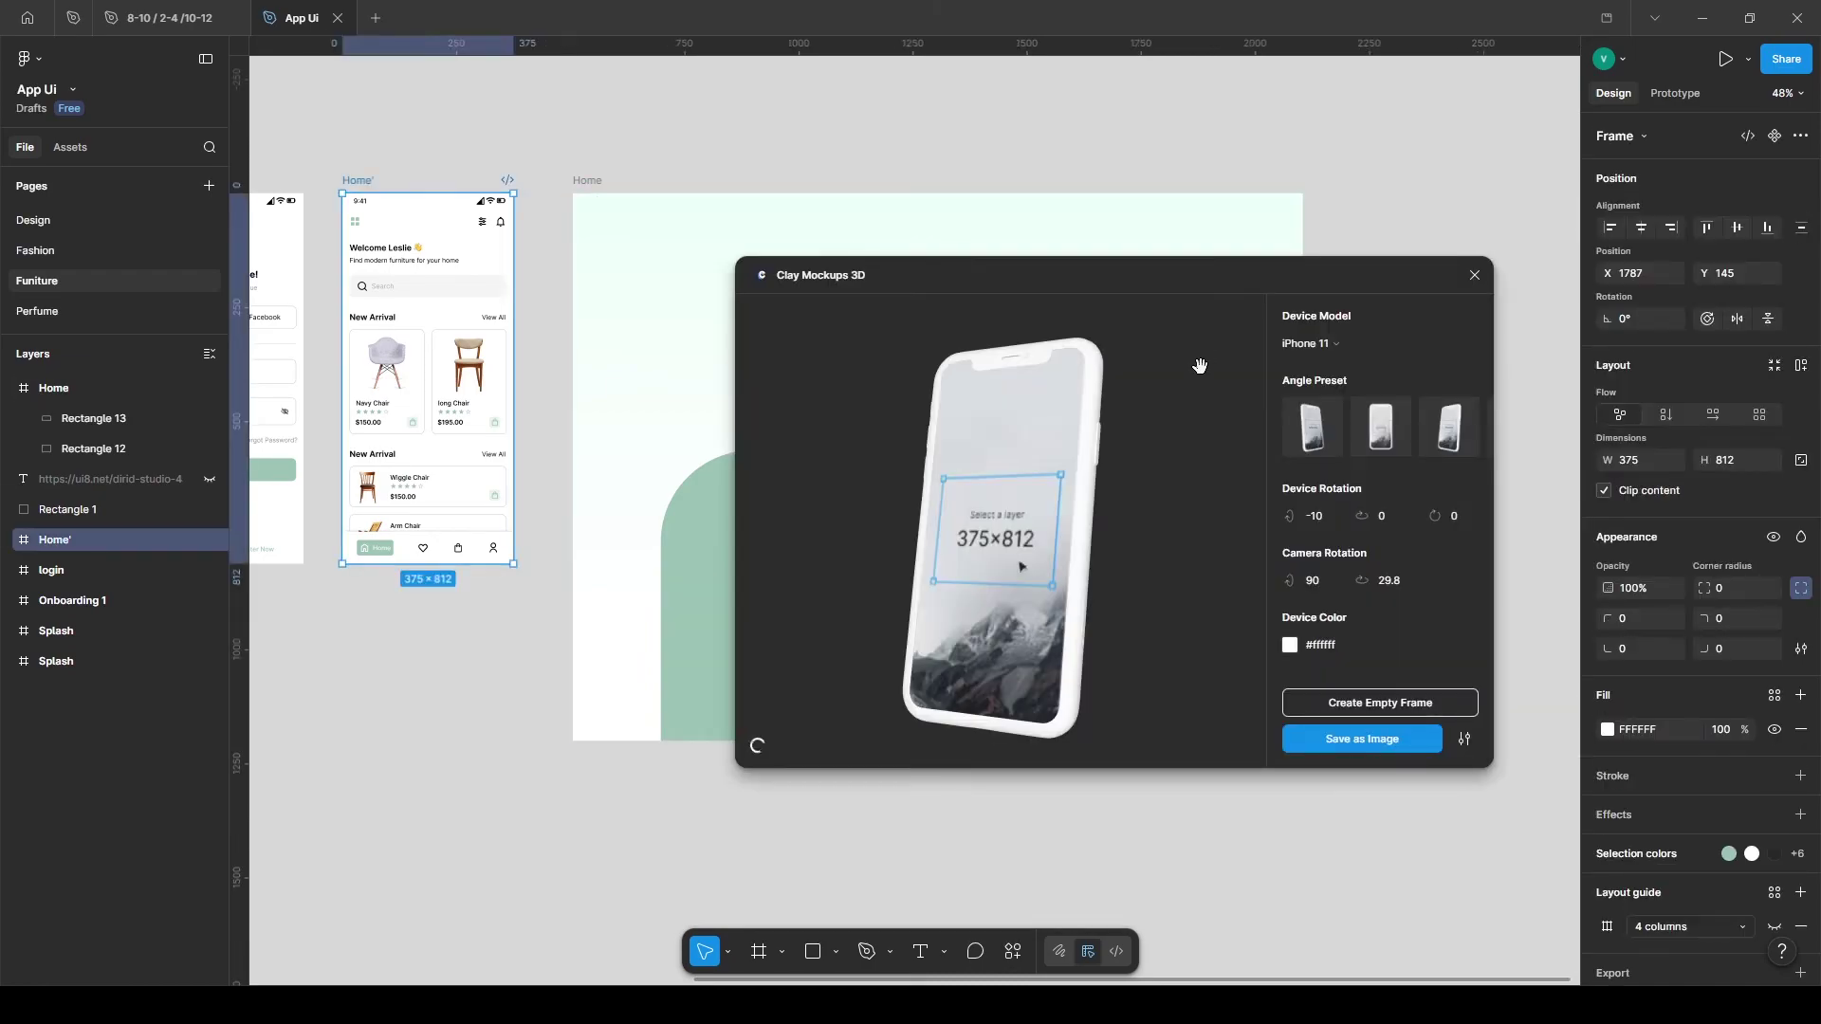
pyautogui.click(1451, 427)
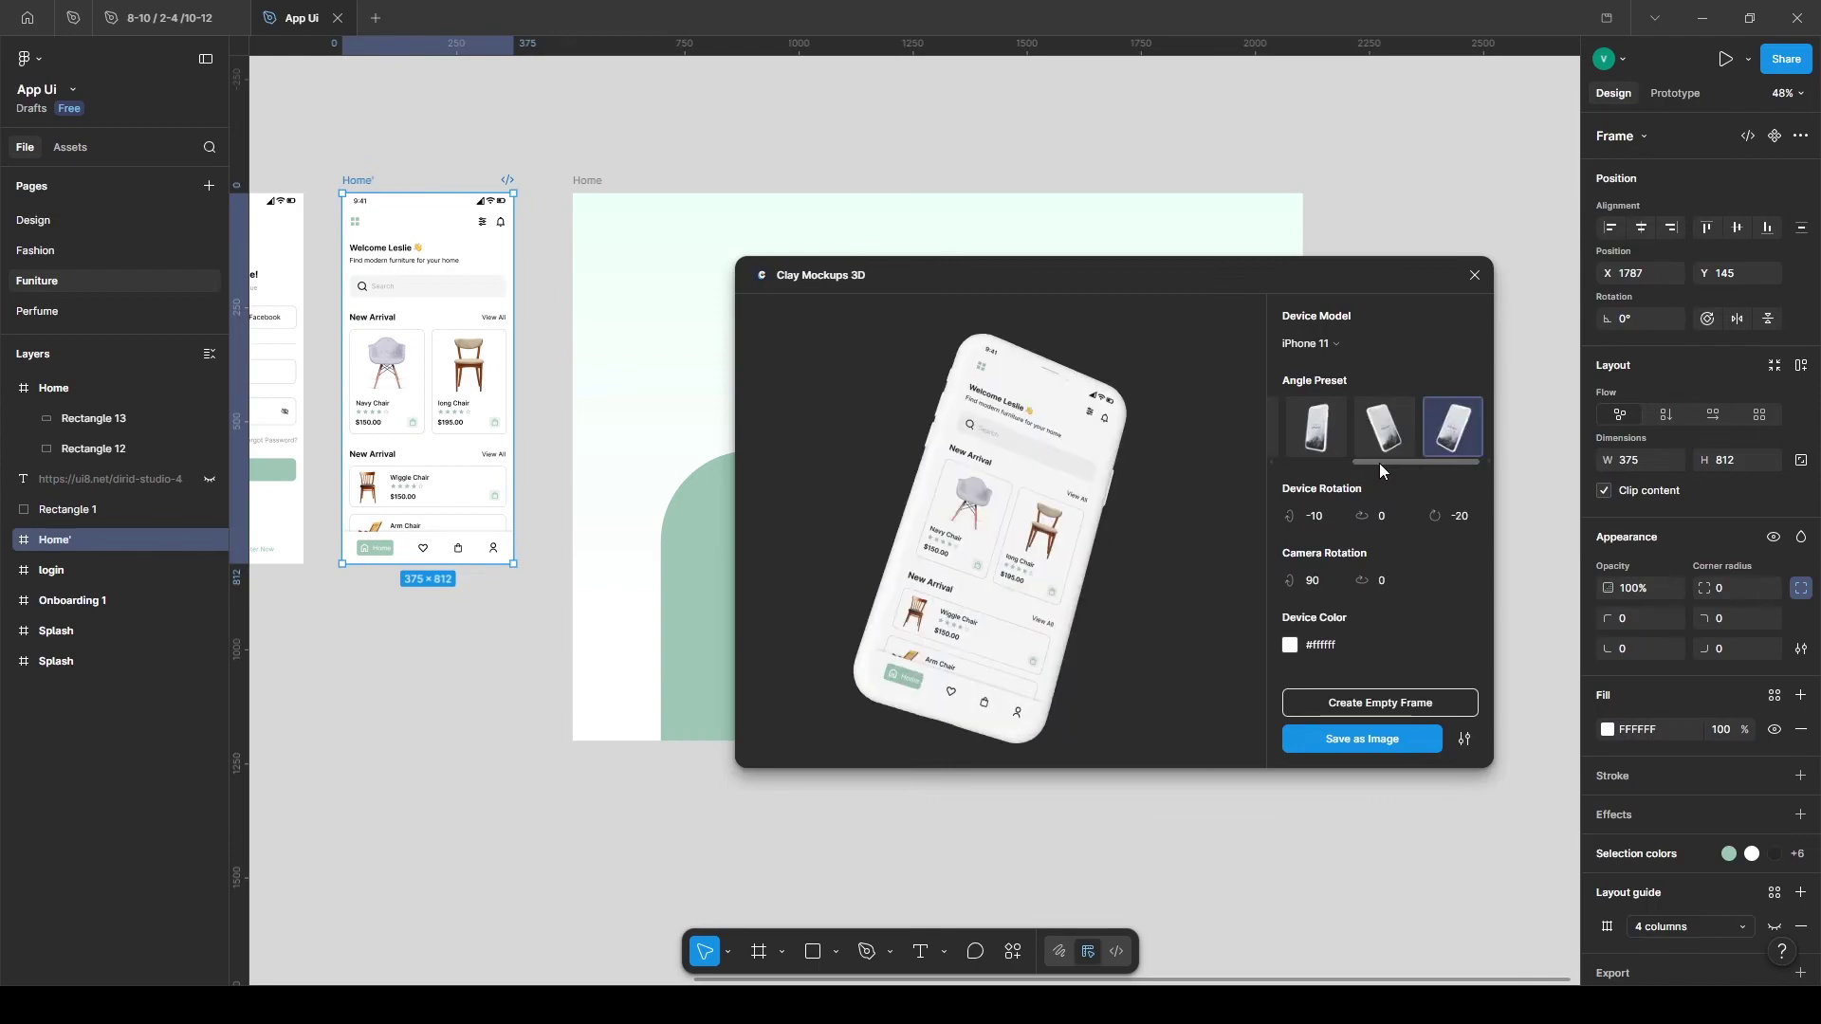
pyautogui.hscroll(-2, 1380, 464)
pyautogui.click(1389, 439)
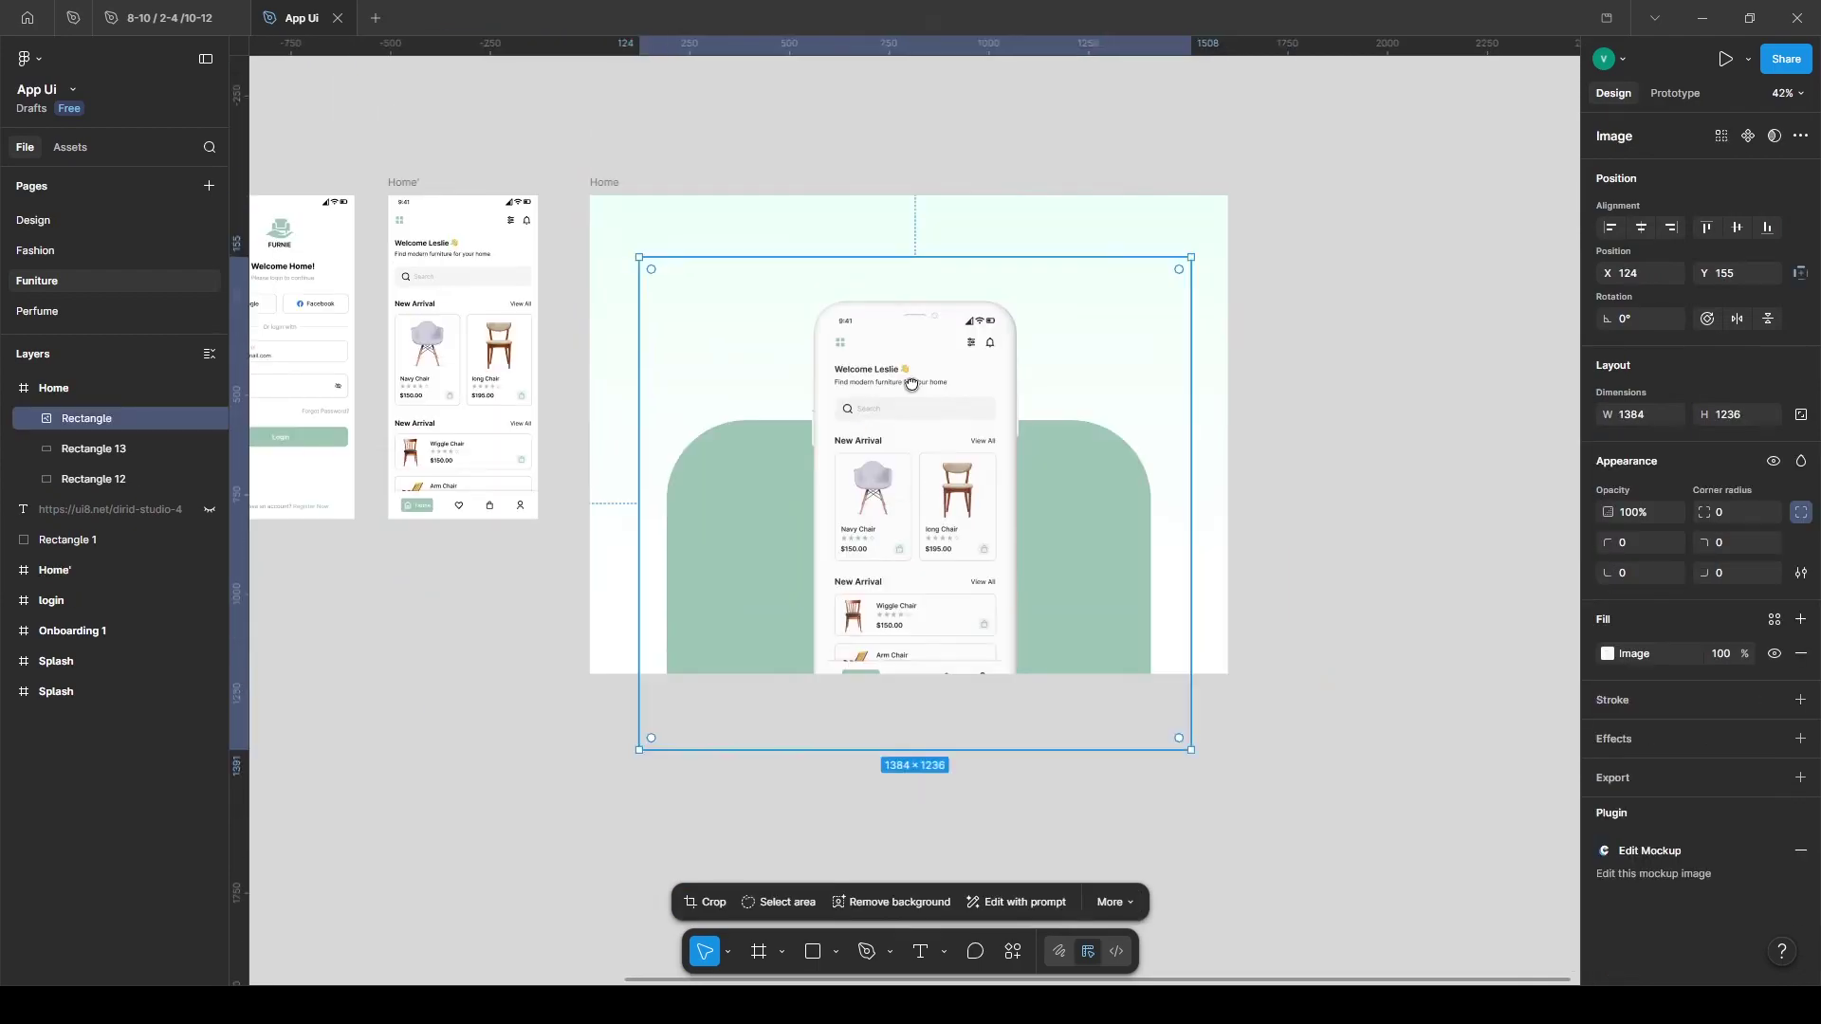
pyautogui.click(991, 816)
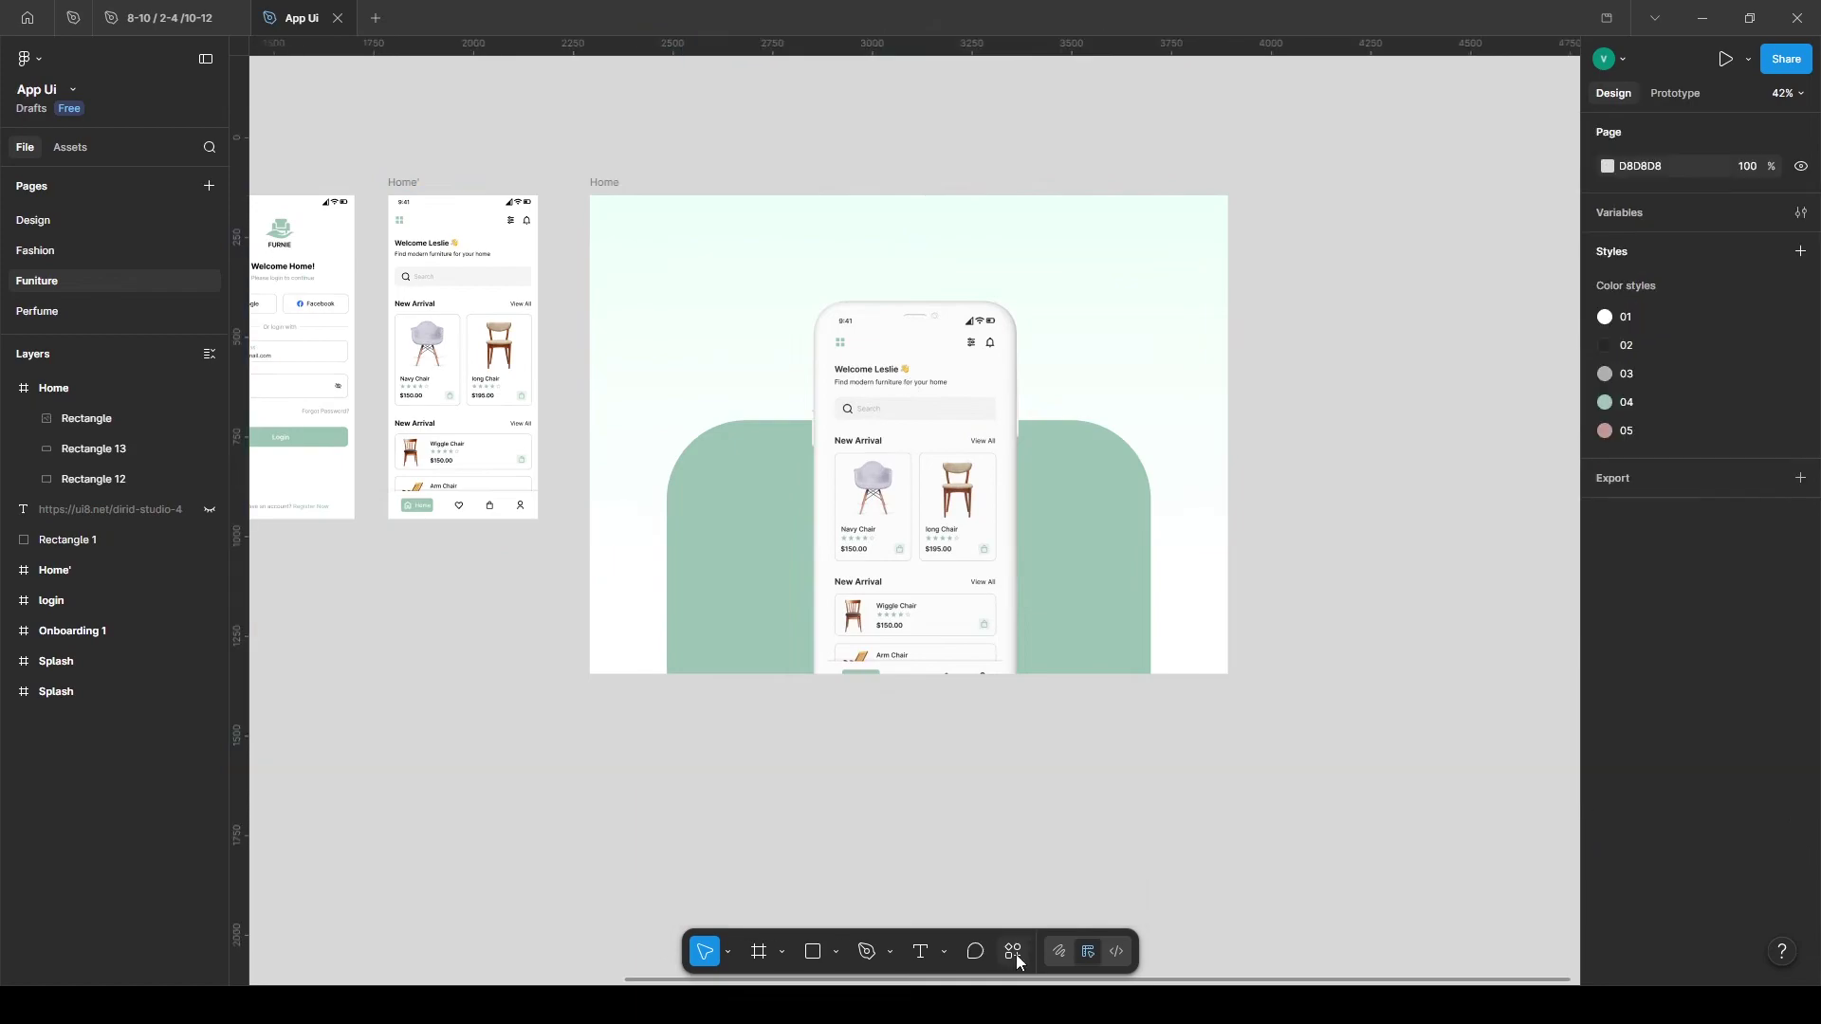
# Search the plugins for "visual mockups" and open Visual Mockups - Devices & Branding Mockups.
pyautogui.click(1013, 951)
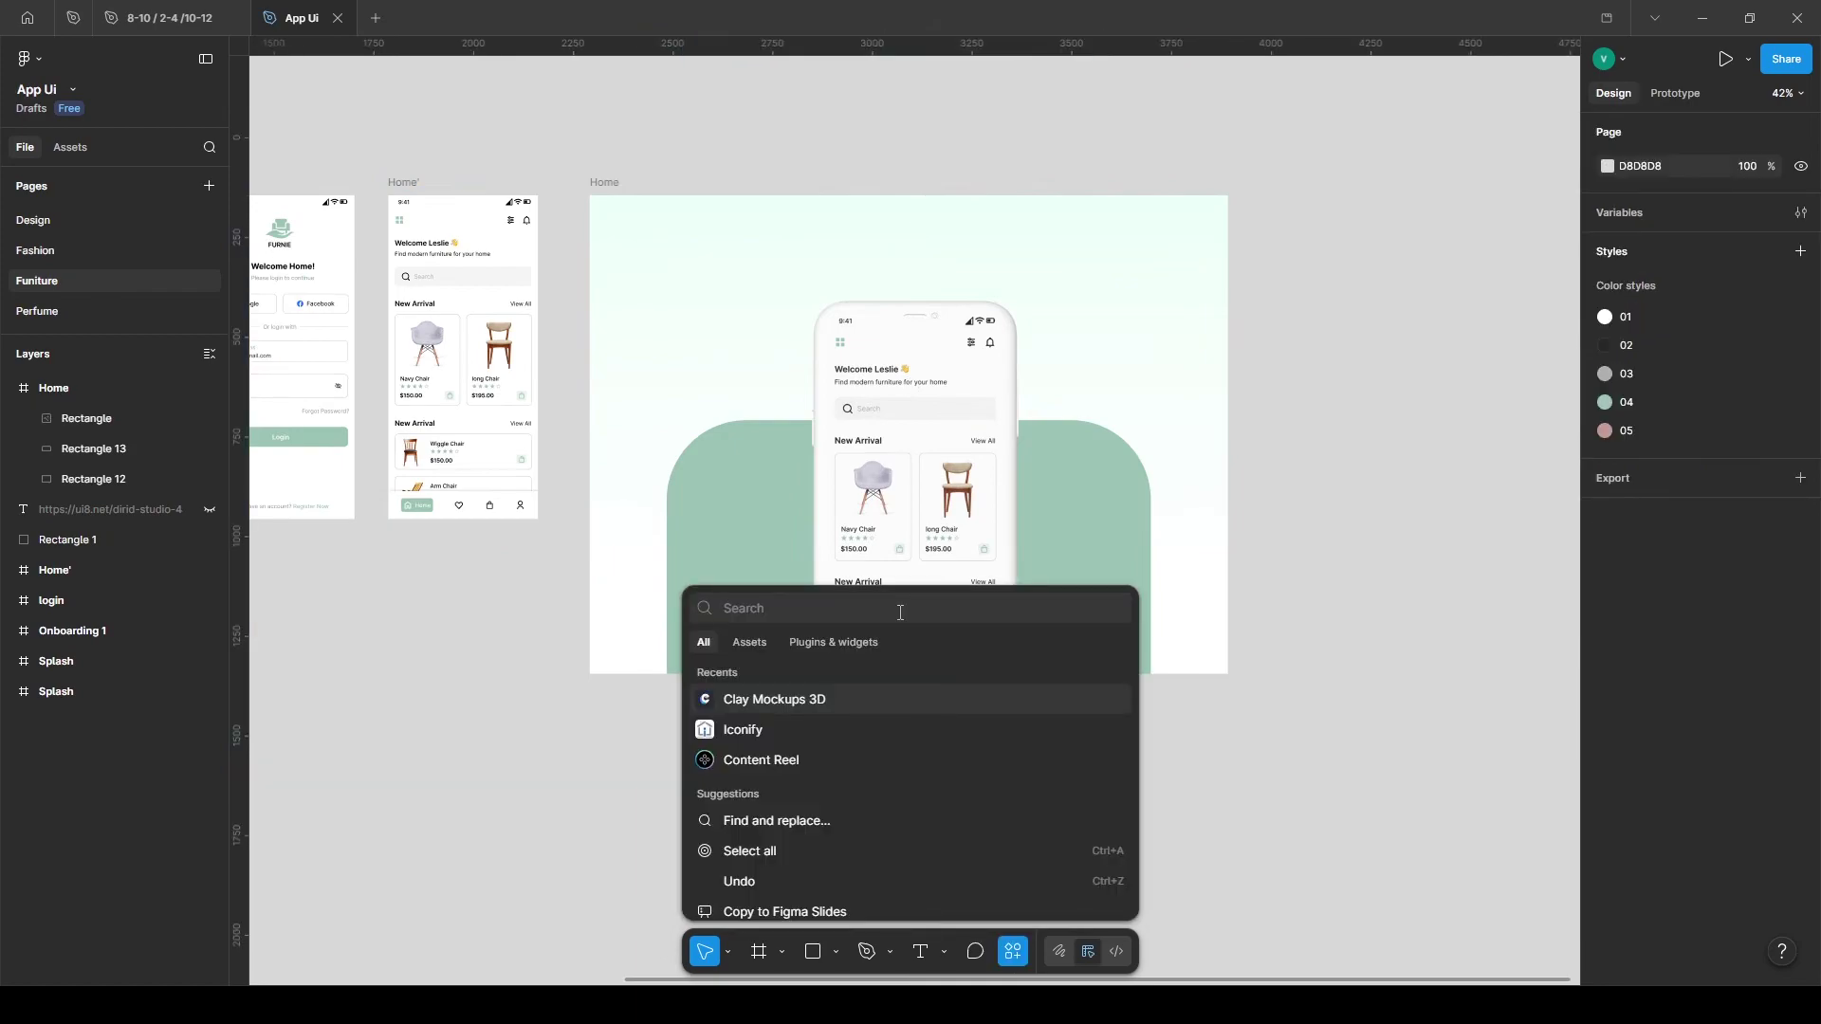
pyautogui.click(858, 643)
pyautogui.write('visual')
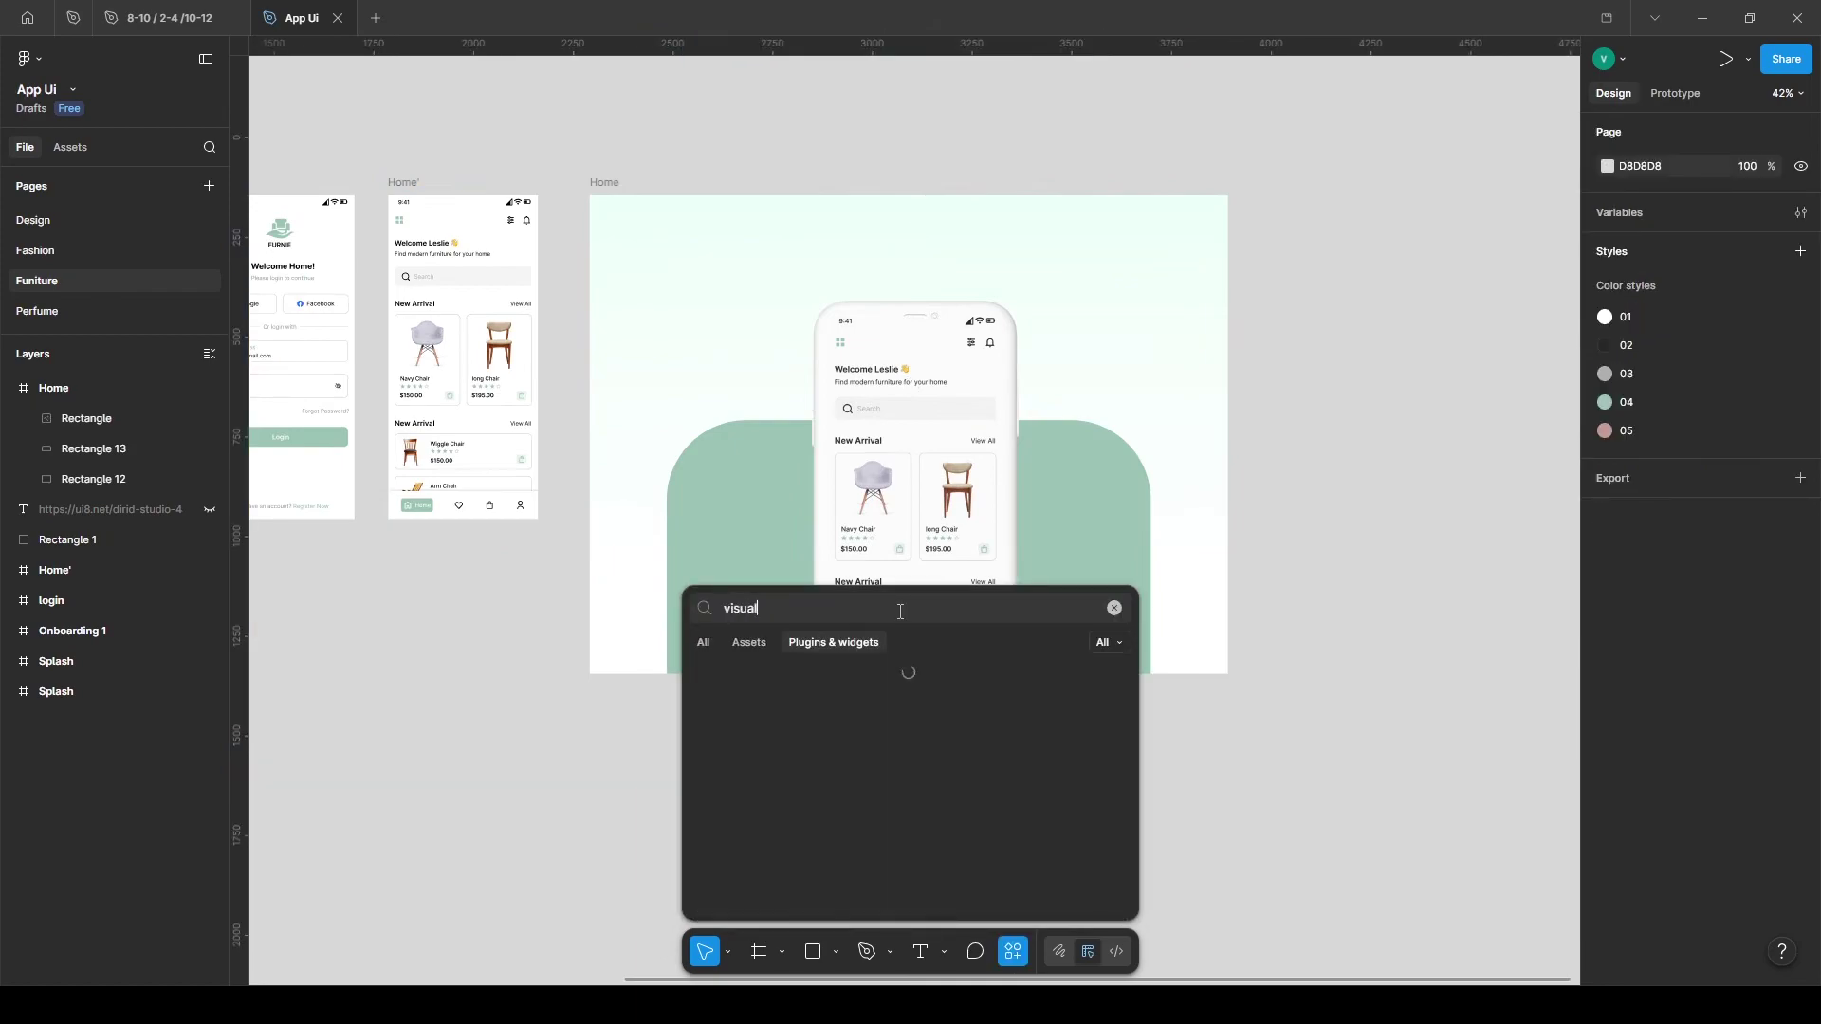
pyautogui.write(' mockups')
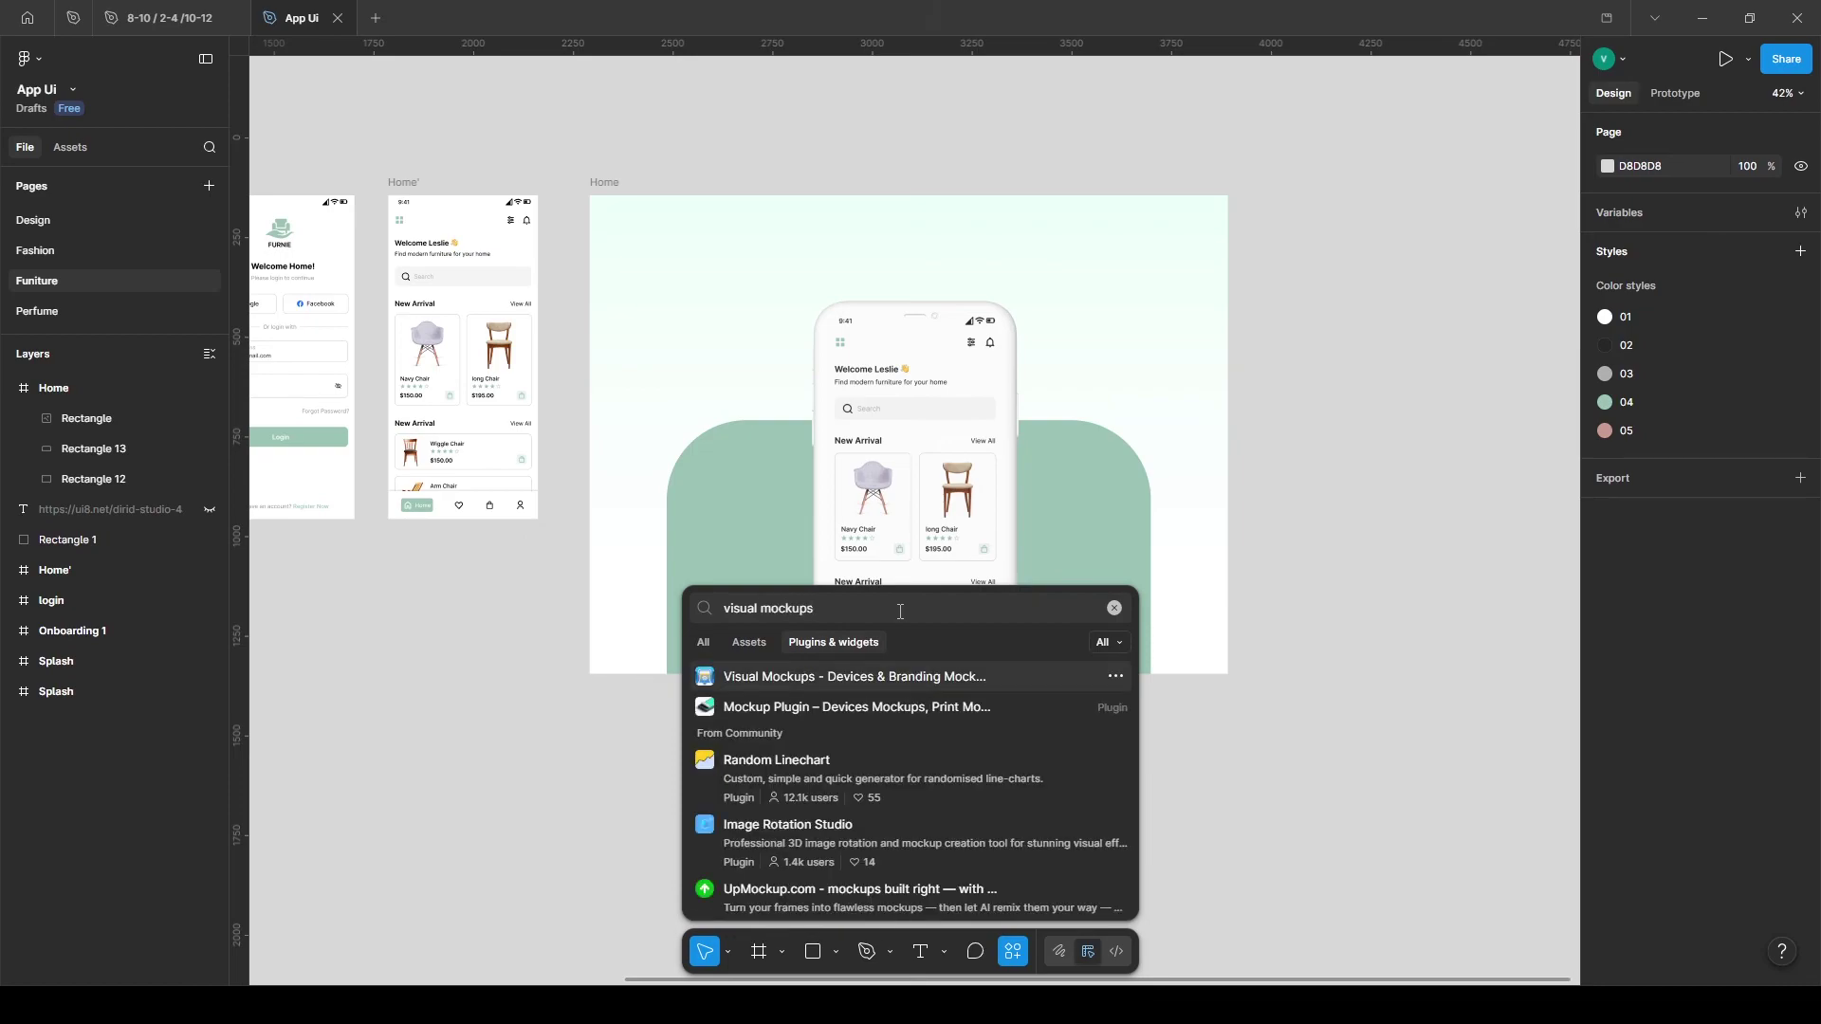
pyautogui.click(929, 677)
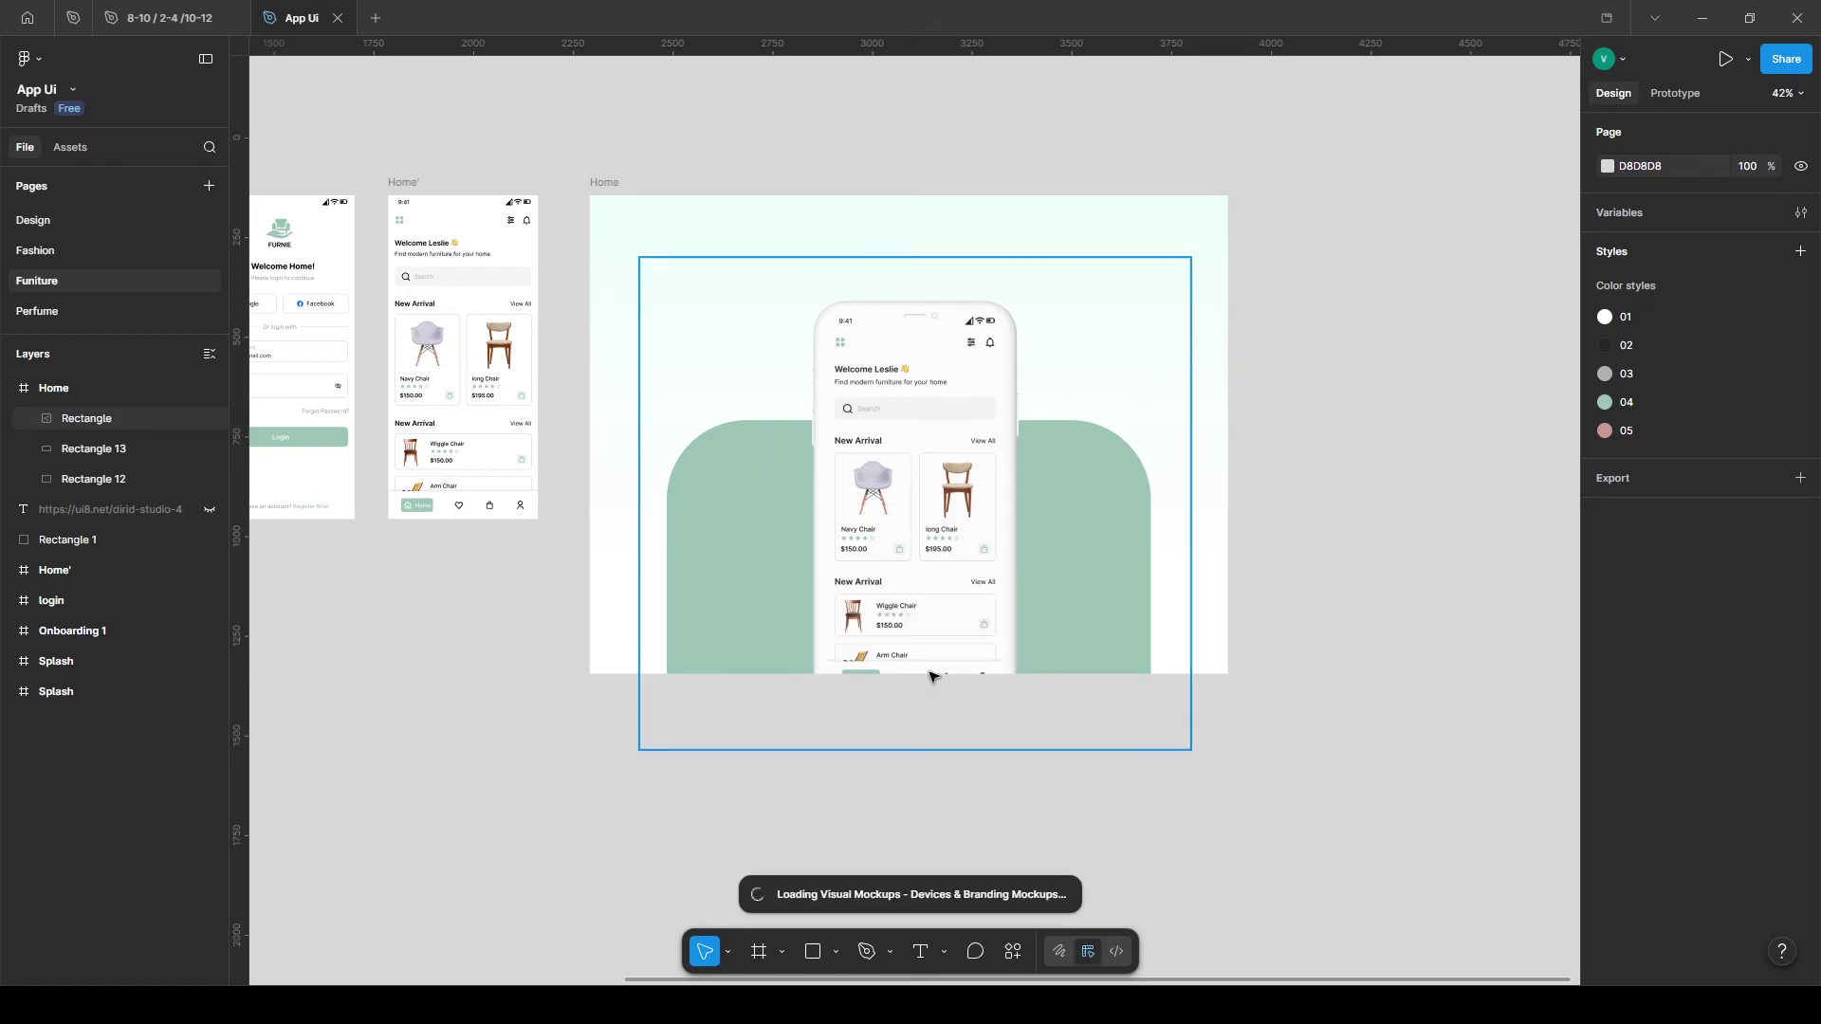
# Create a medium-quality iPhone 13 Pro Dark Clay - Left mockup of the Home' screen, and delete it from the canvas.
pyautogui.moveTo(1019, 213); pyautogui.dragTo(1347, 156)
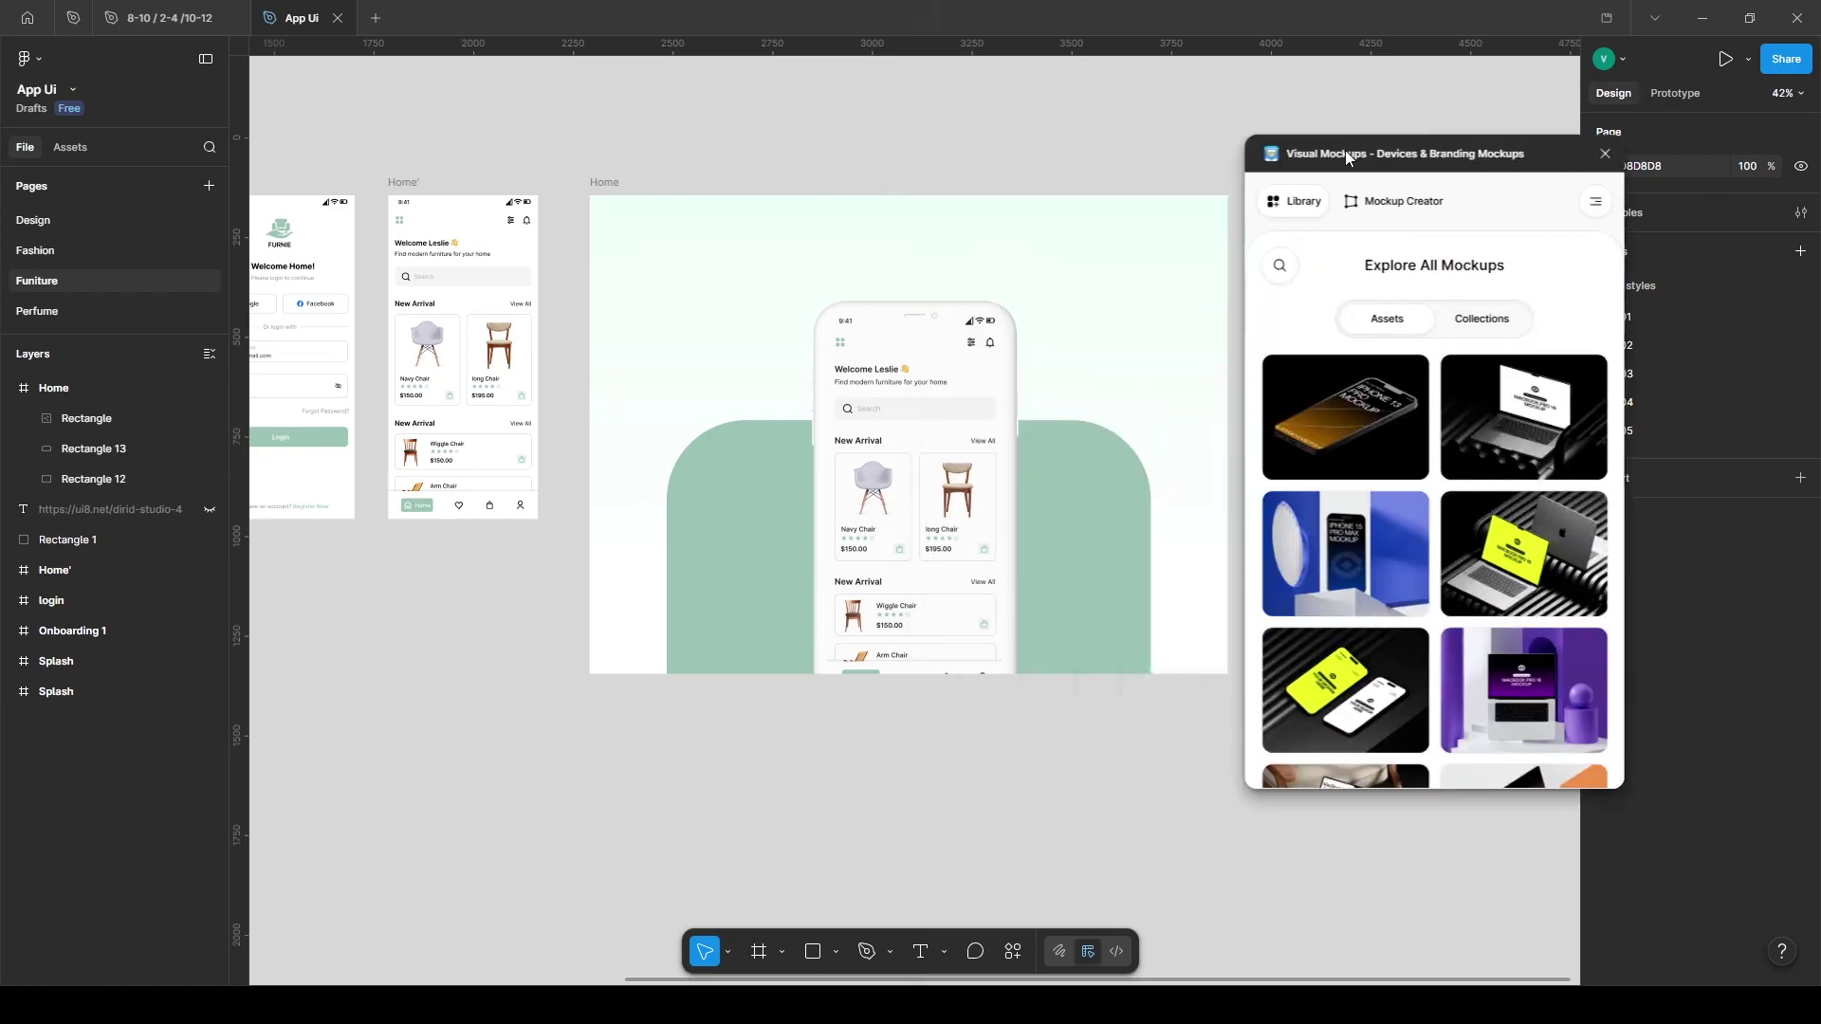
pyautogui.scroll(-3, 1442, 498)
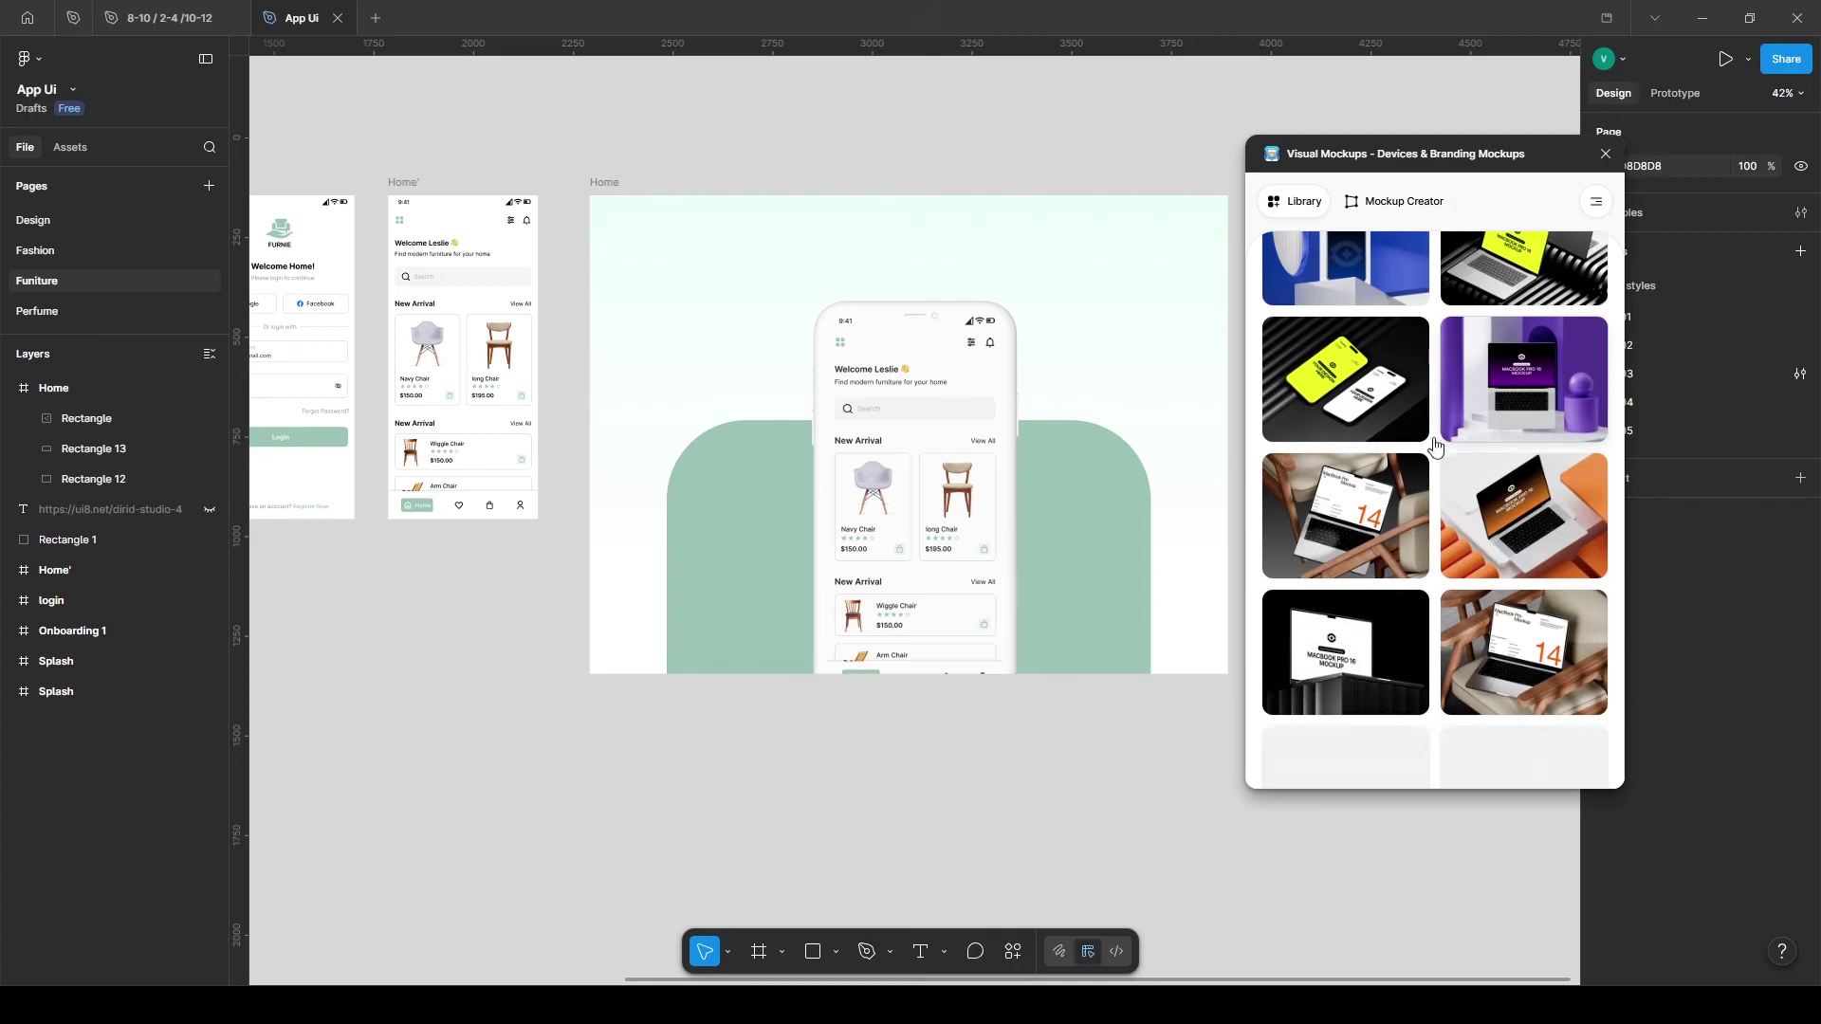
pyautogui.scroll(-5, 1434, 442)
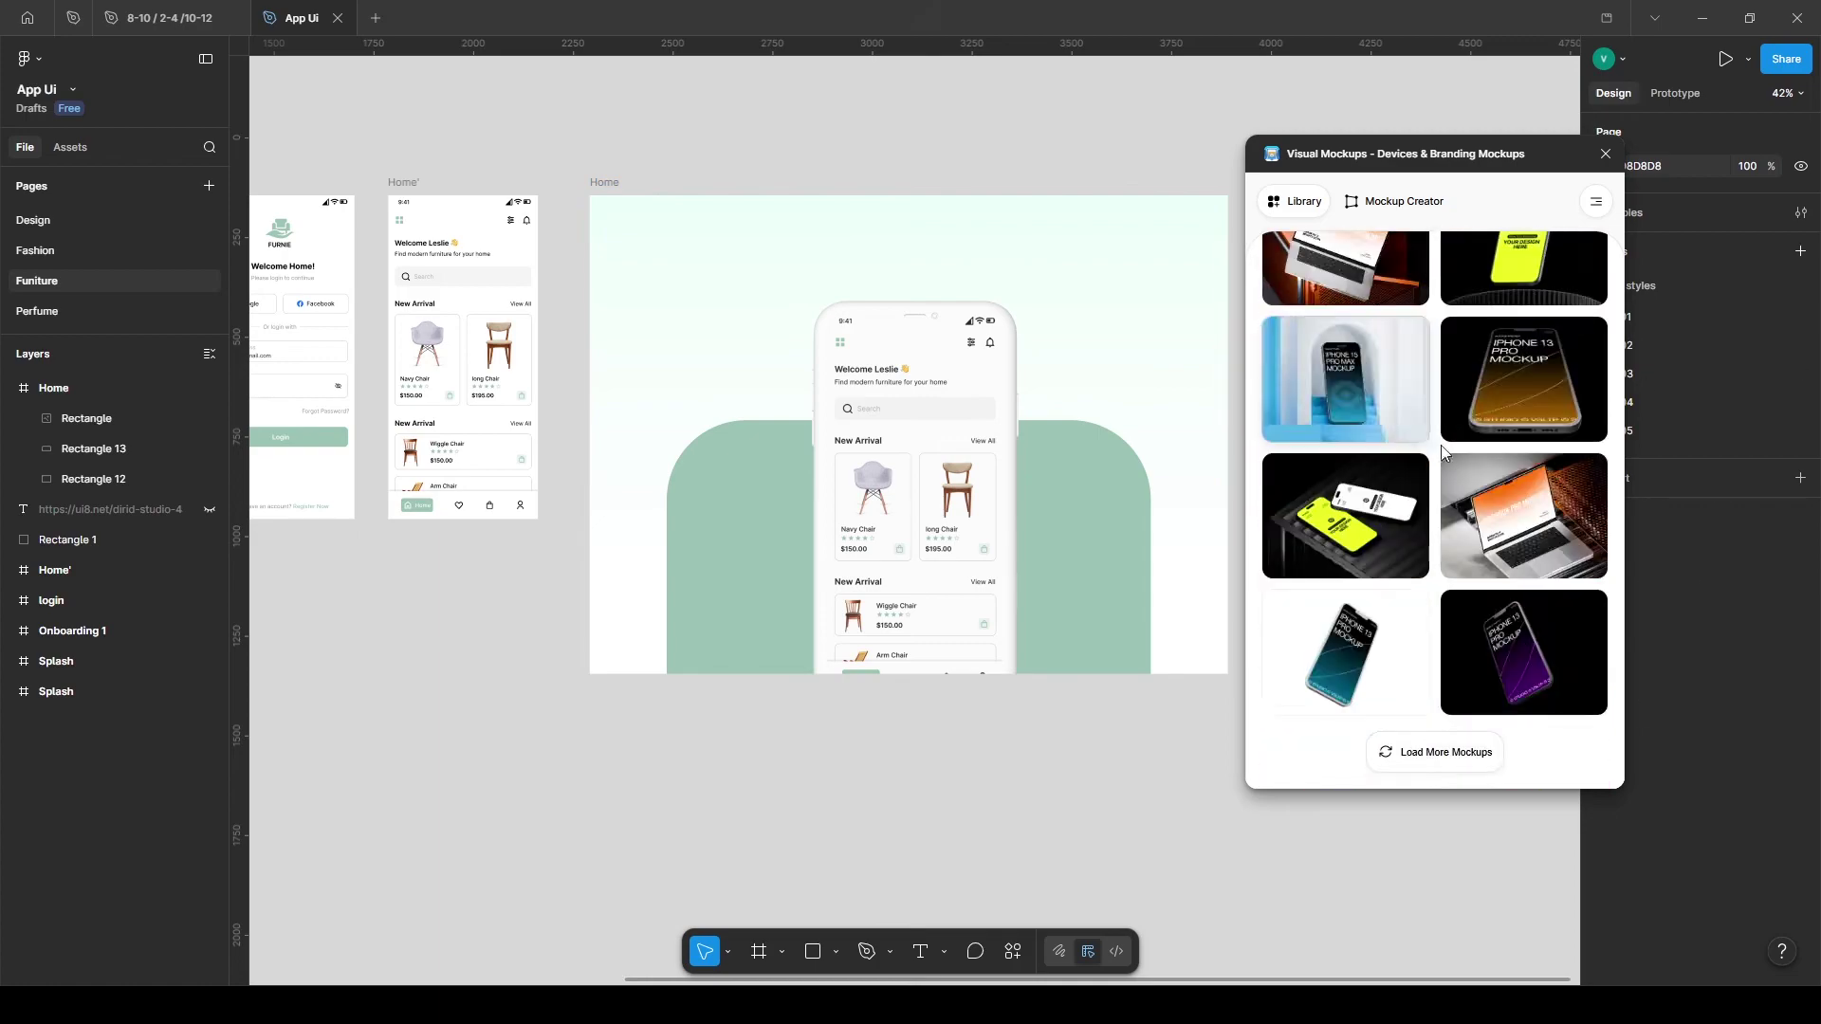
pyautogui.click(1504, 645)
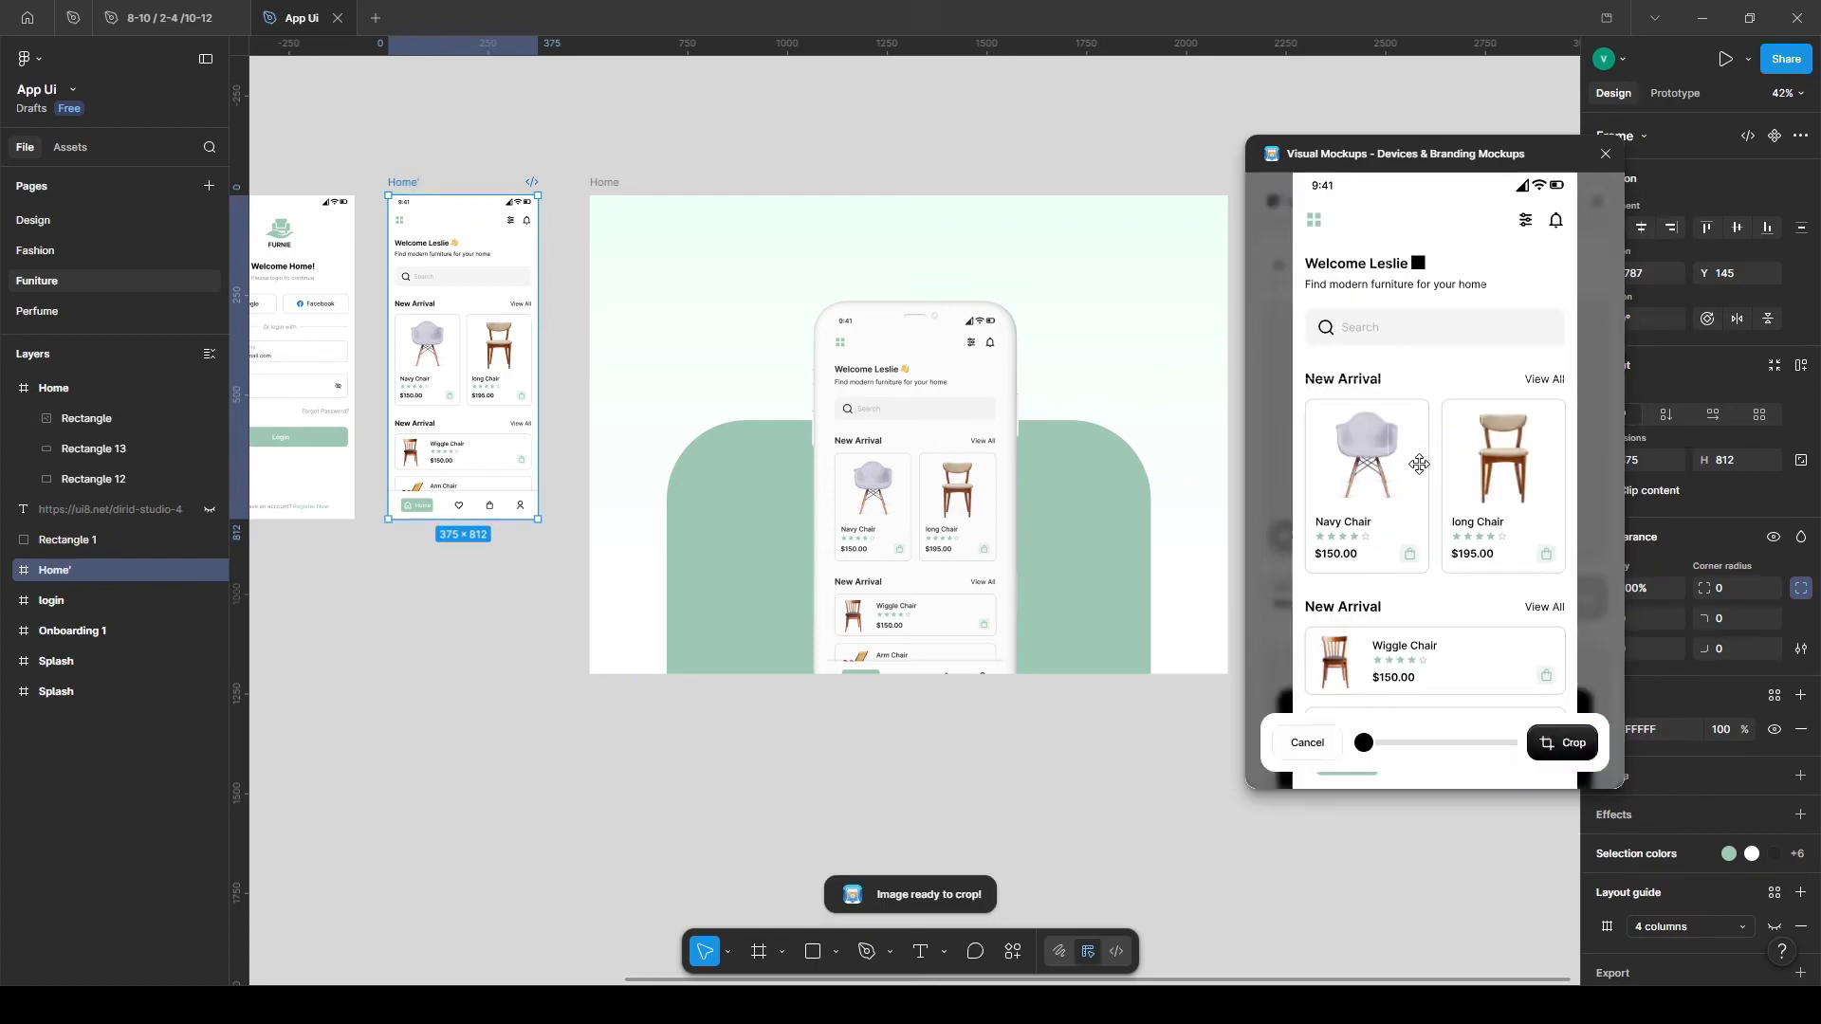
pyautogui.click(1563, 747)
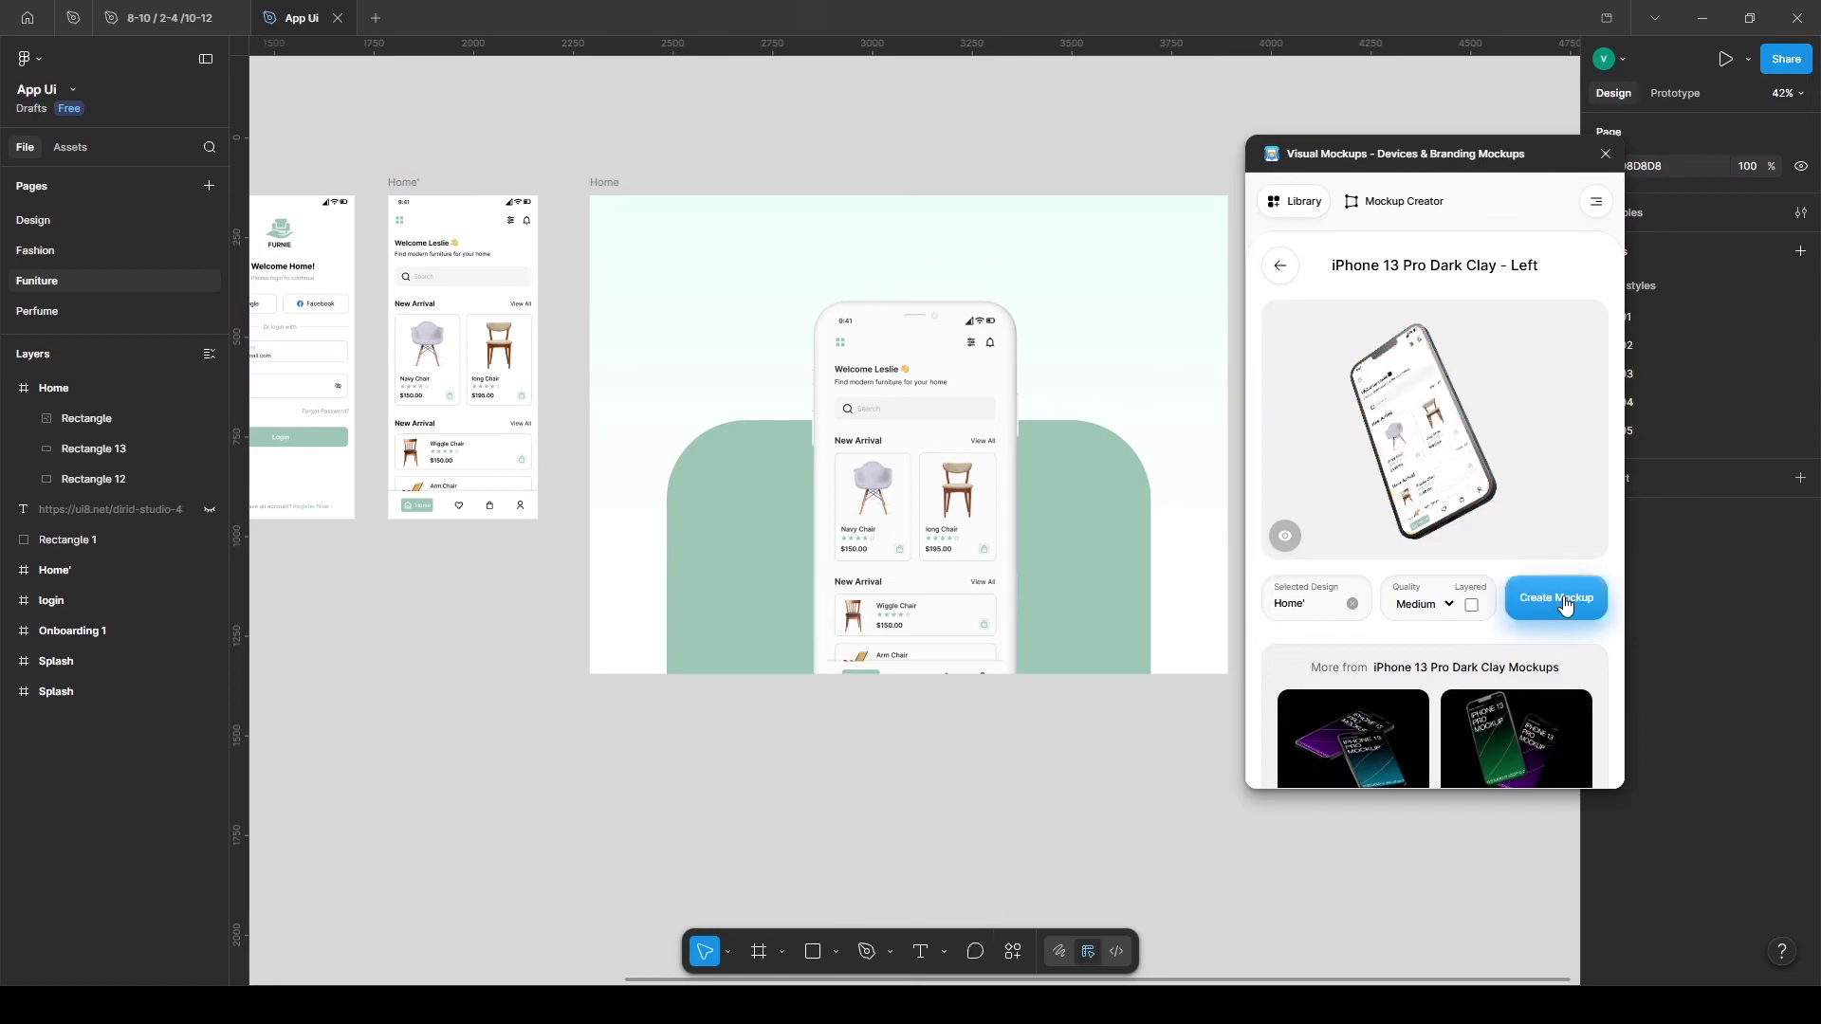
pyautogui.click(1555, 597)
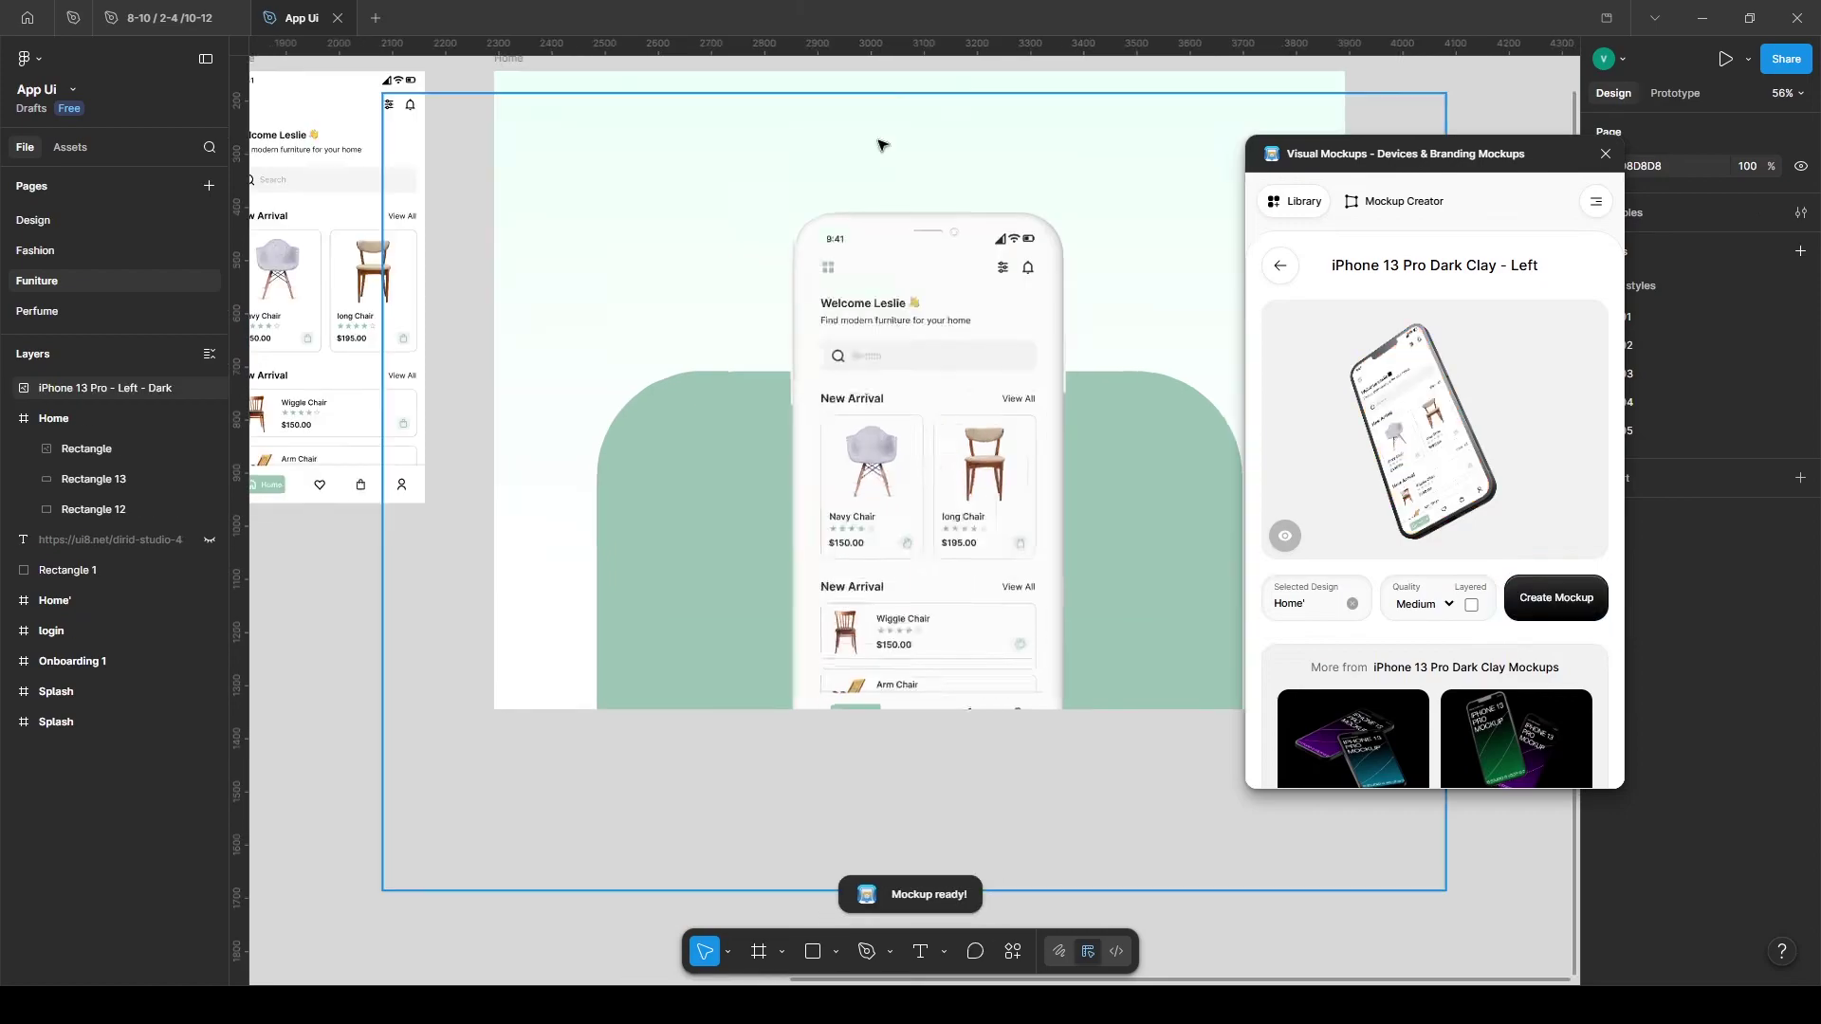
pyautogui.click(821, 453)
pyautogui.press('Delete')
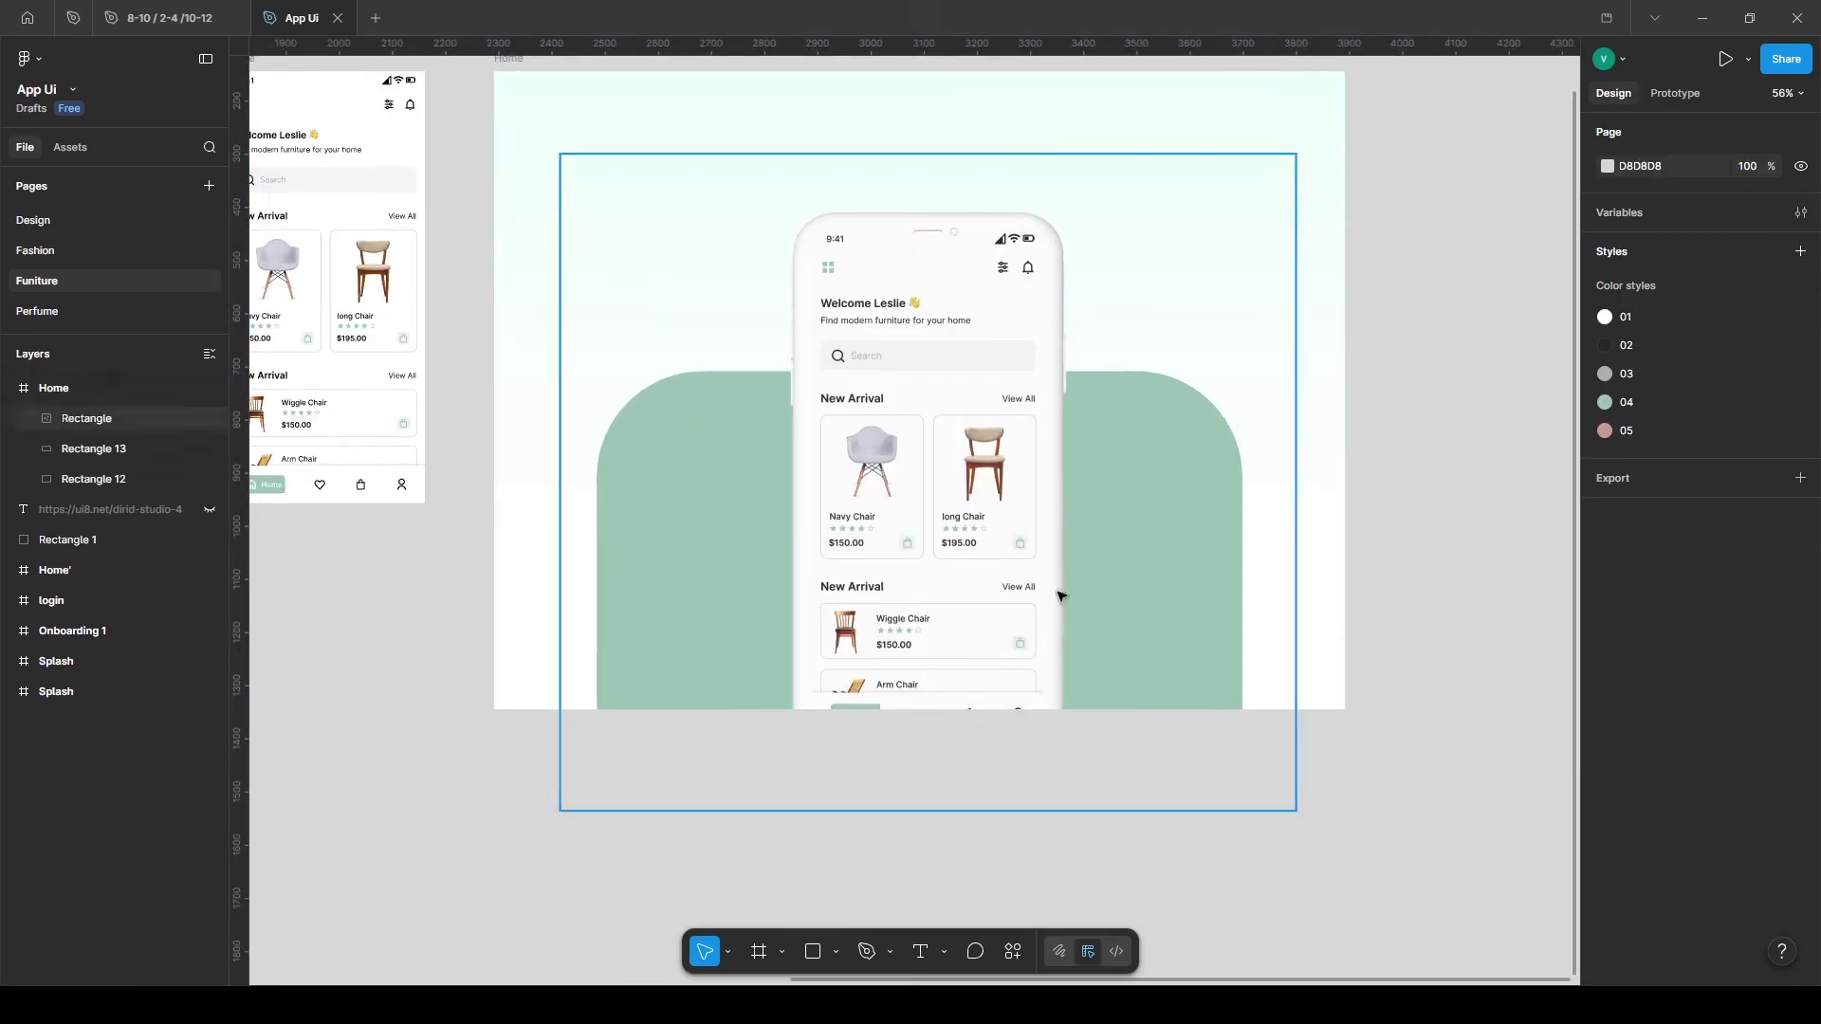
# Create a front-facing Clay Mockups 3D phone mockup of the login screen and place it below the Home frame.
pyautogui.click(1012, 953)
pyautogui.click(739, 735)
pyautogui.hscroll(-5, 453, 243)
pyautogui.click(482, 201)
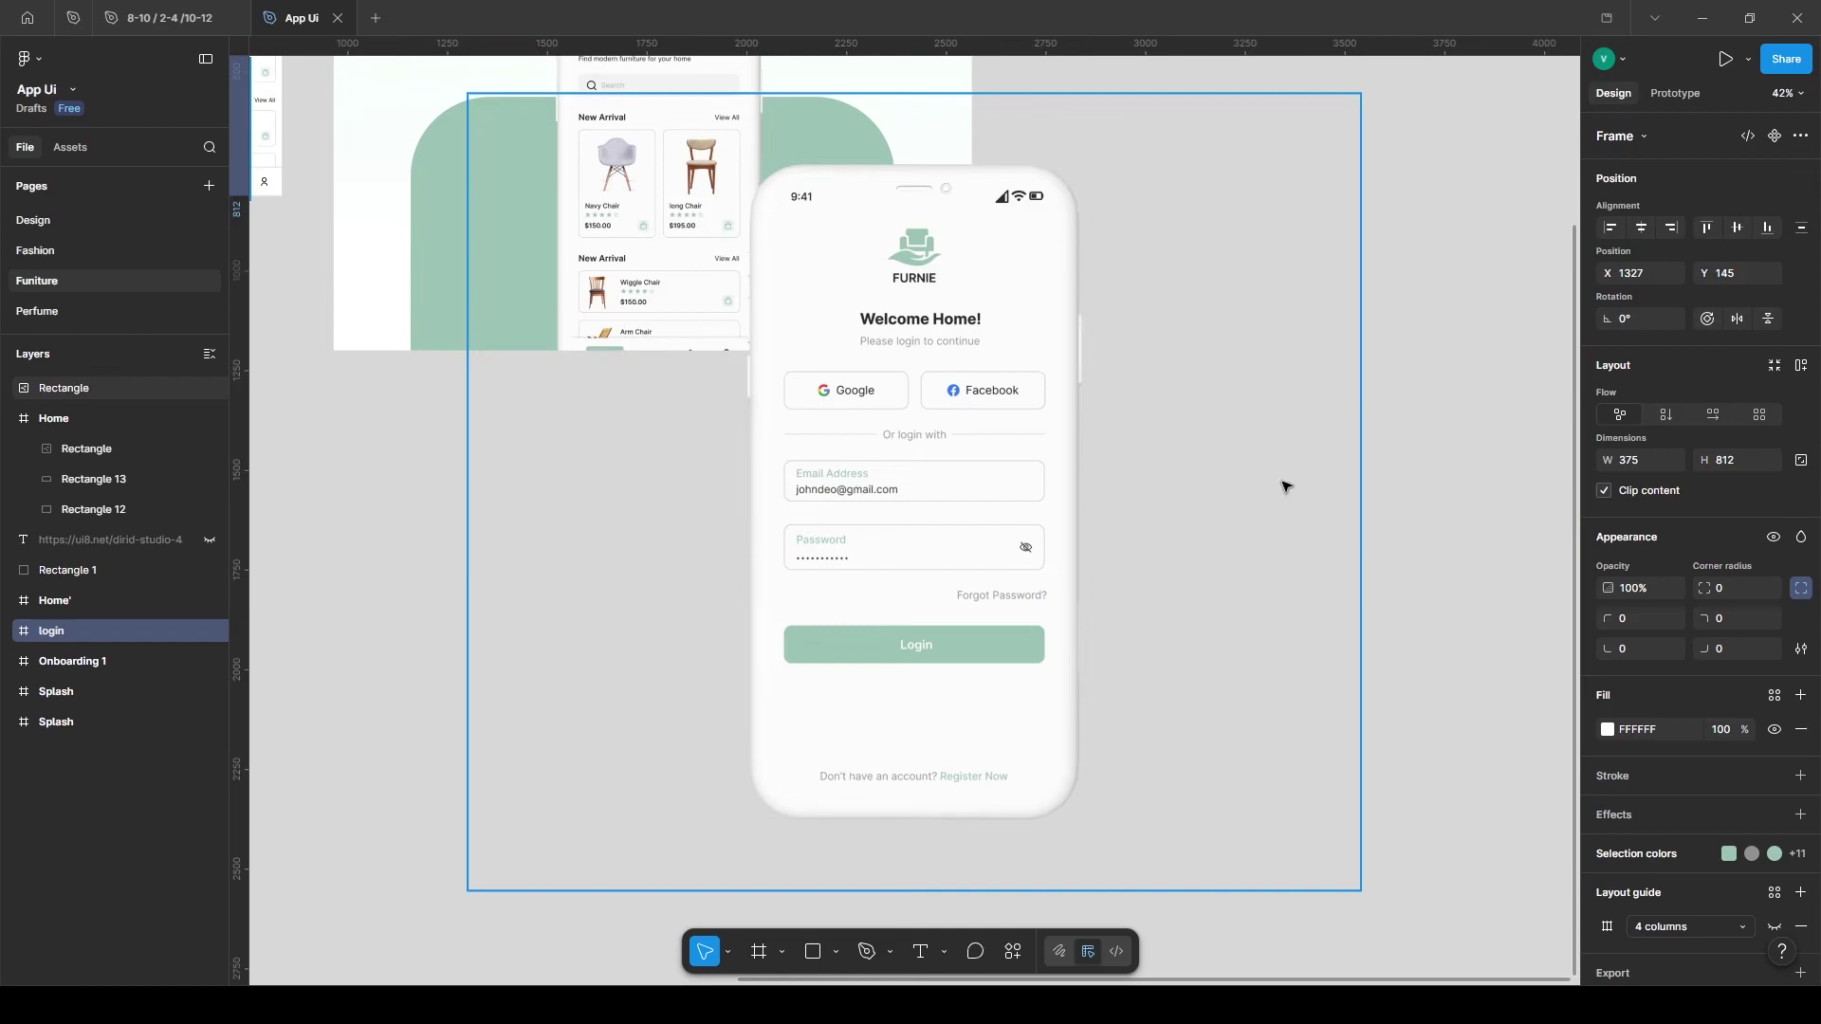
pyautogui.click(1282, 481)
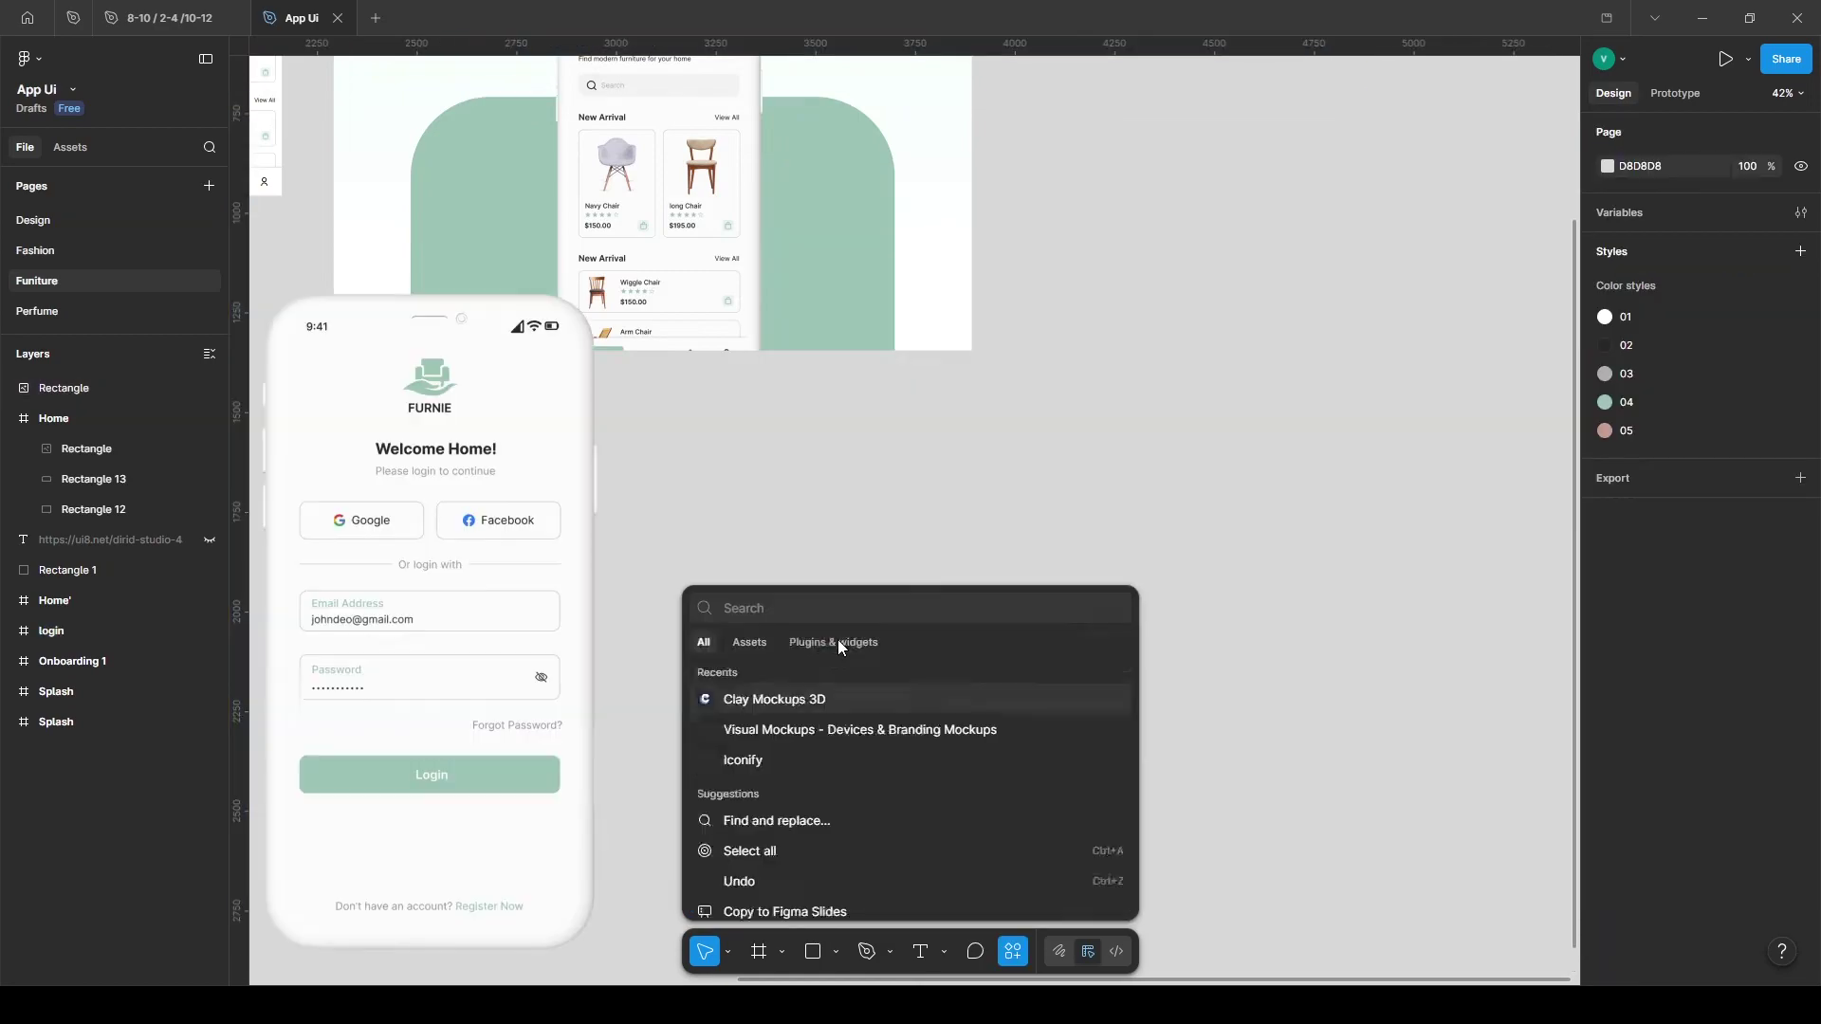
# Create a front-facing Clay Mockups 3D phone mockup of the Onboarding 1 screen.
pyautogui.click(839, 641)
pyautogui.click(748, 640)
pyautogui.click(705, 640)
pyautogui.click(739, 693)
pyautogui.hscroll(-10, 499, 200)
pyautogui.scroll(5, 500, 199)
pyautogui.hscroll(5, 588, 218)
pyautogui.click(393, 470)
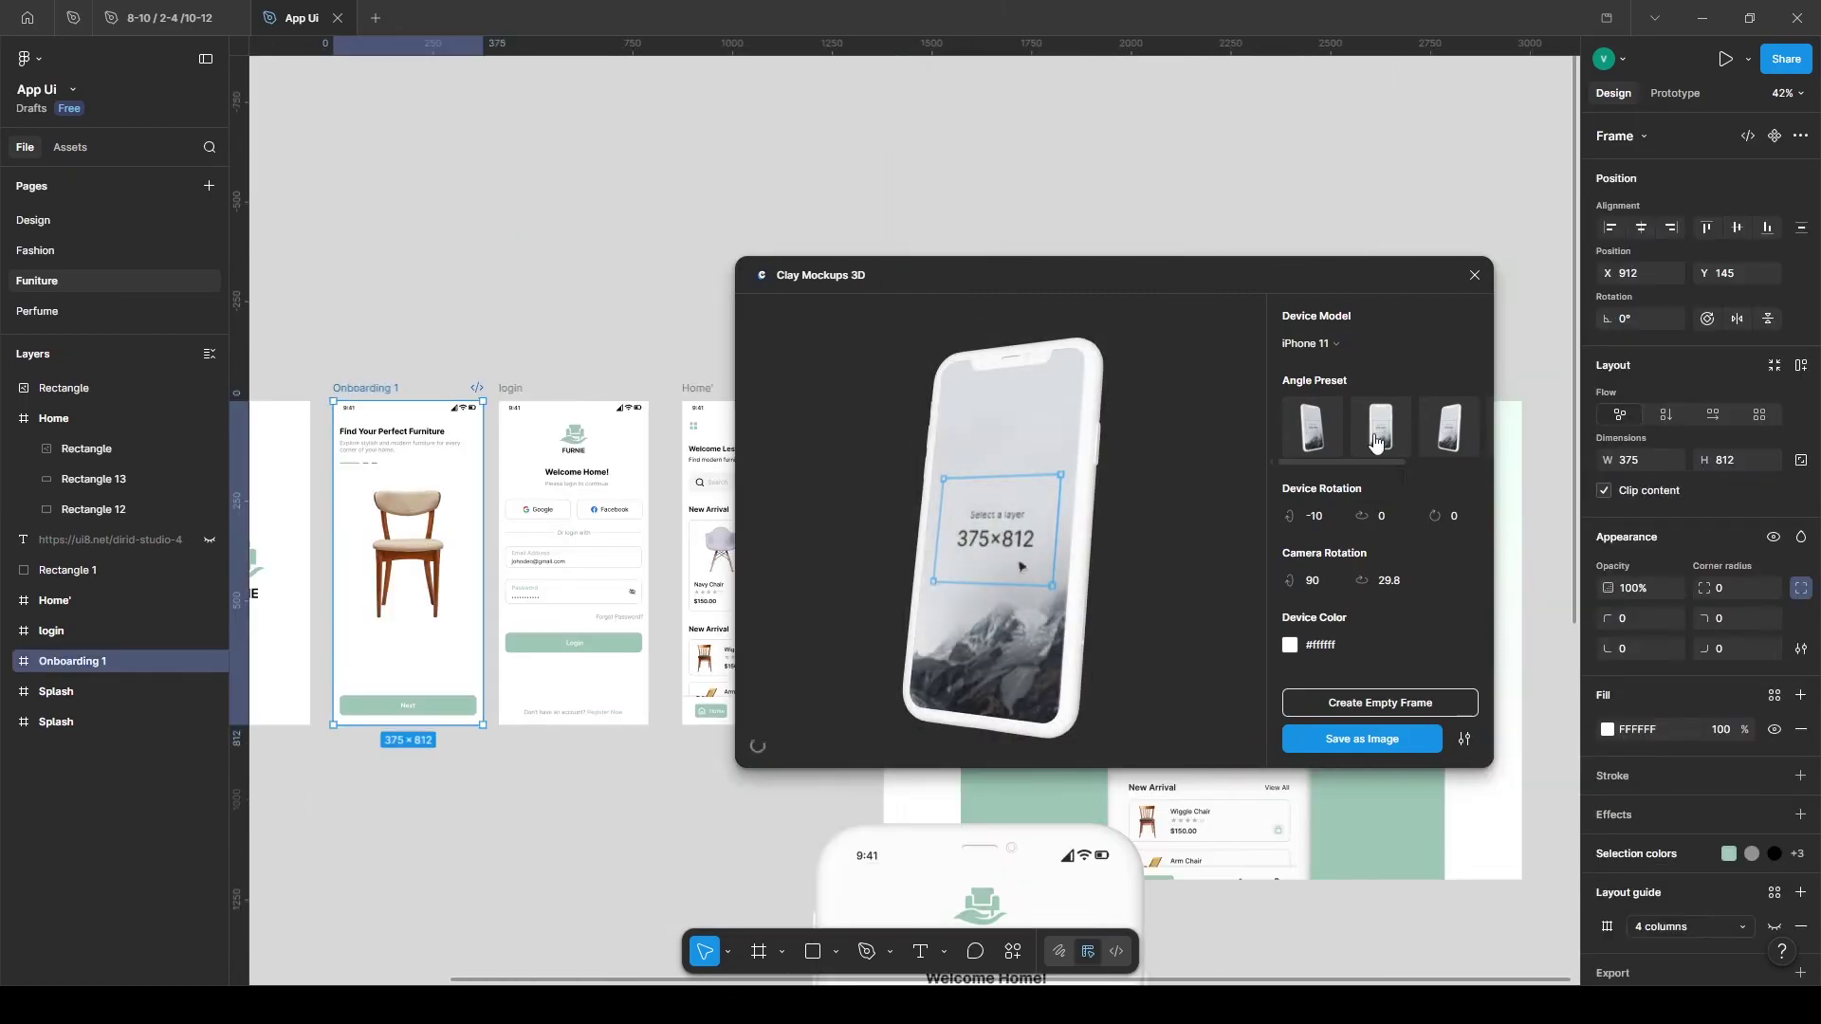
pyautogui.click(1377, 443)
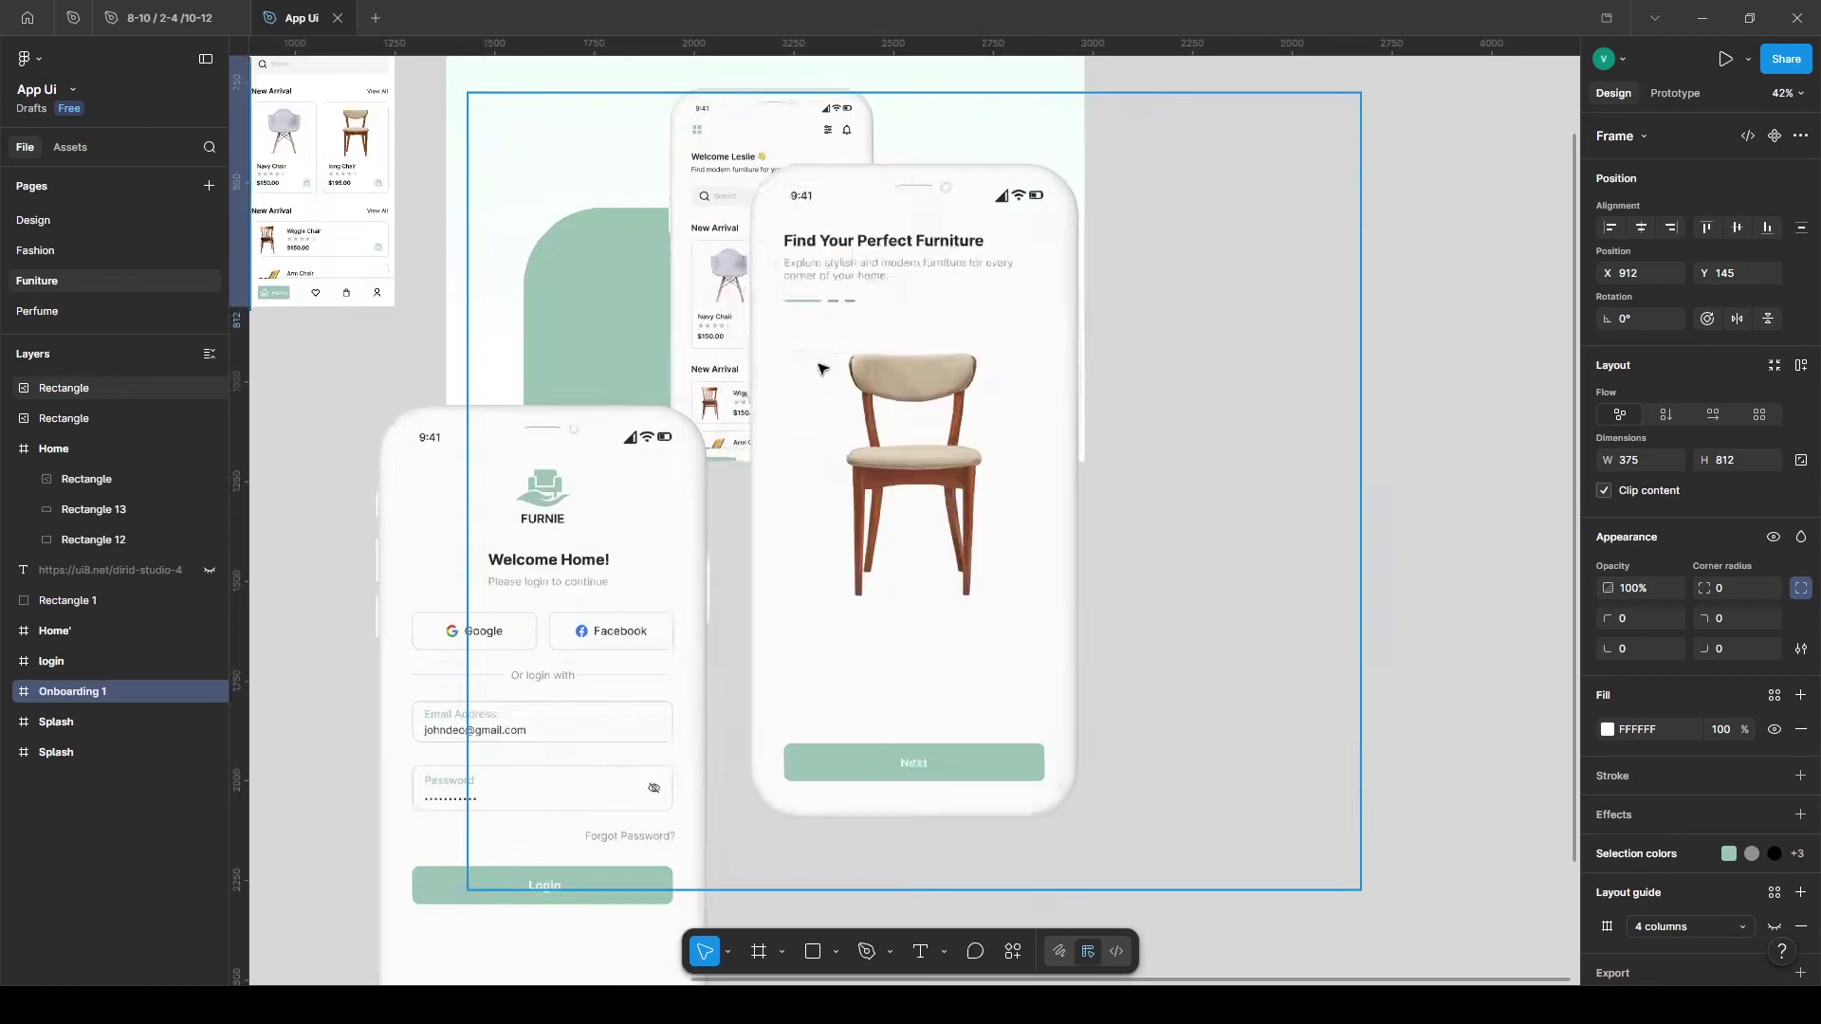
# Scale the login and onboarding mockups to about 1187 × 1060 and move them into the Home frame, layered behind the center phone.
pyautogui.scroll(-1, 1408, 441)
pyautogui.moveTo(1407, 456); pyautogui.dragTo(996, 683)
pyautogui.moveTo(1371, 806); pyautogui.dragTo(1056, 798)
pyautogui.moveTo(921, 541); pyautogui.dragTo(987, 313)
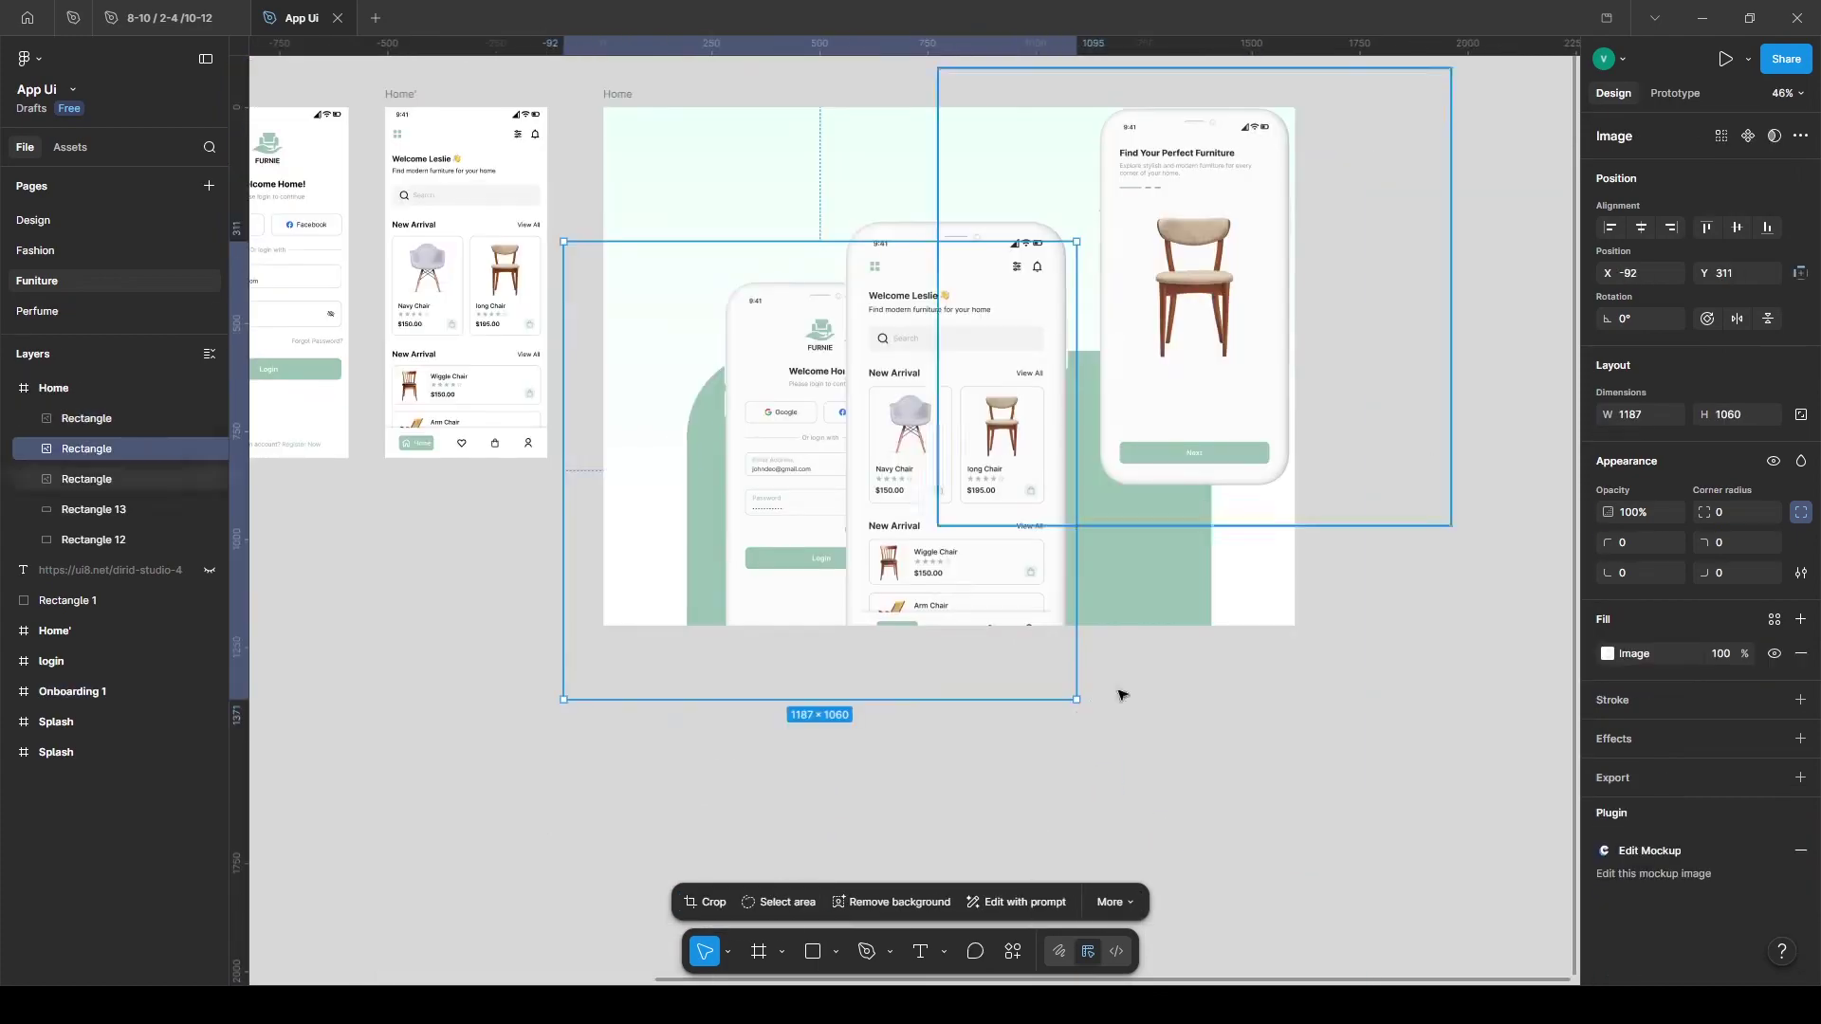
# Rotate the login phone 15° and the onboarding phone -15°, fanning them out behind either side of the center phone.
pyautogui.moveTo(1122, 693); pyautogui.dragTo(1178, 621)
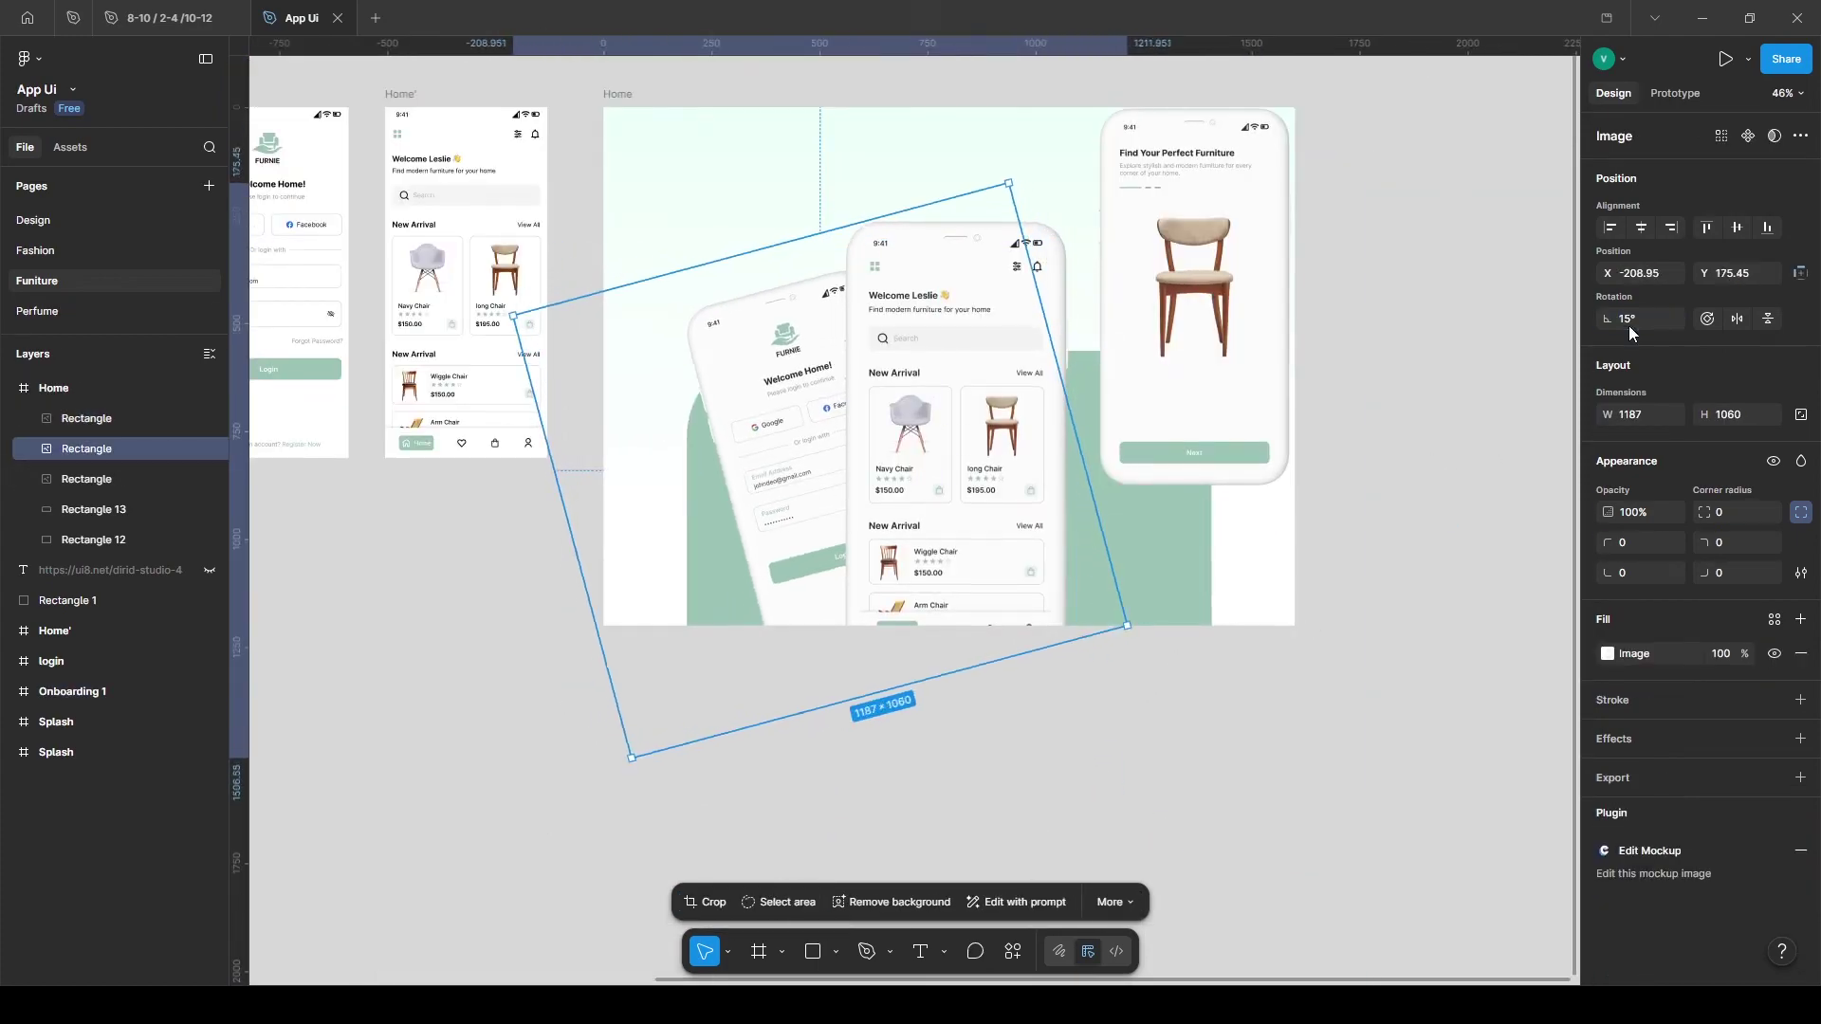
pyautogui.moveTo(1248, 152); pyautogui.dragTo(1159, 266)
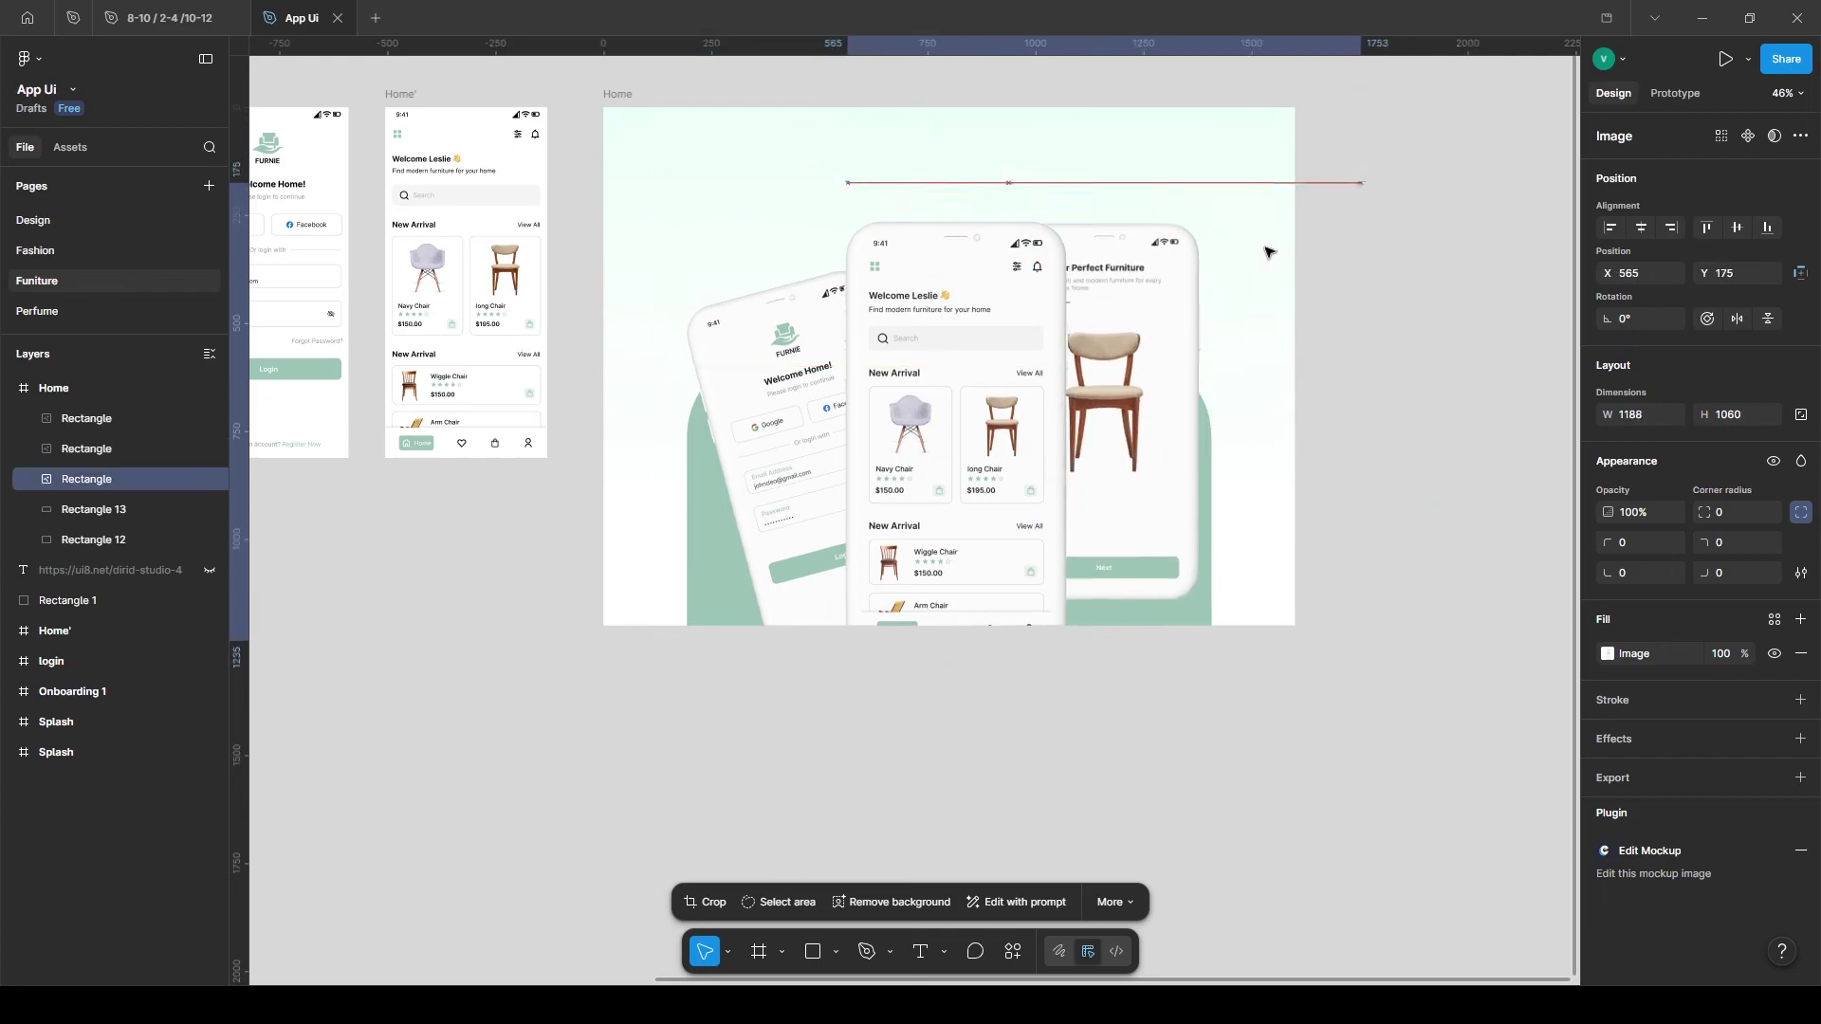
pyautogui.moveTo(1606, 318); pyautogui.dragTo(1635, 325)
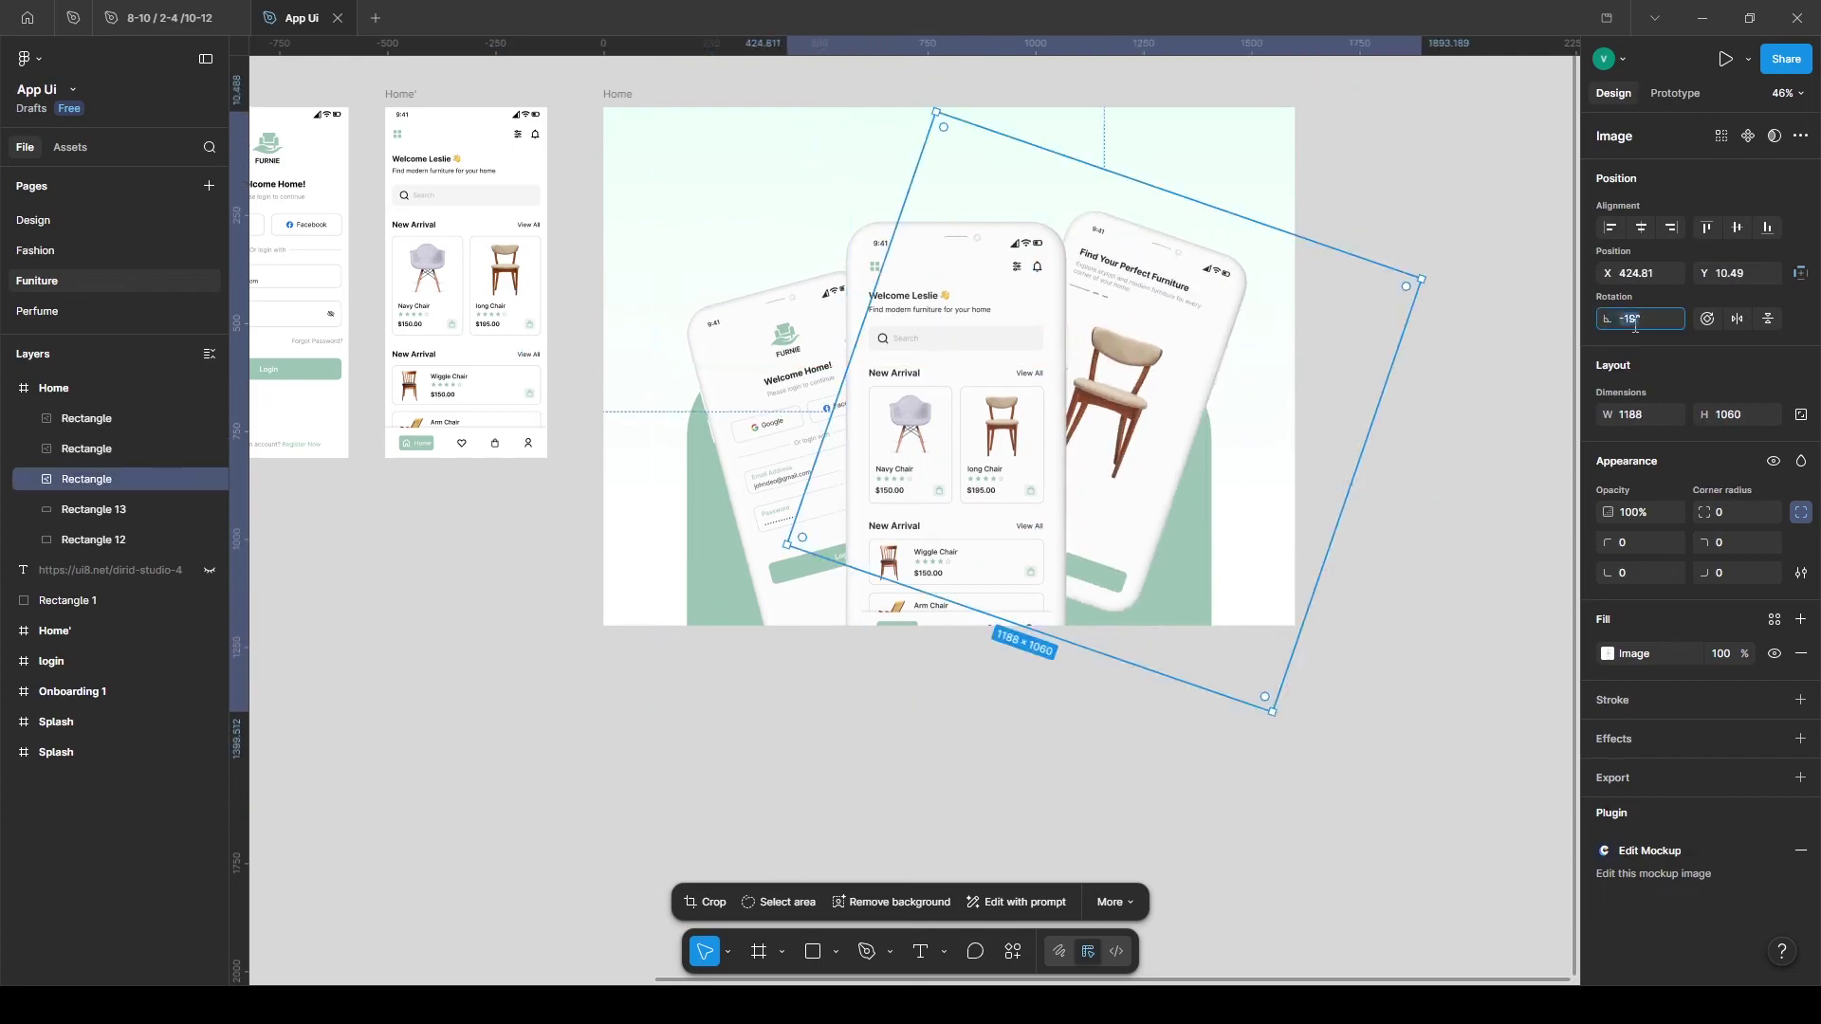
pyautogui.moveTo(1154, 345); pyautogui.dragTo(1141, 374)
# Add the heading text "FURNITURE" above the phones and scale it up to about 1236 × 265.
pyautogui.scroll(-1, 607, 455)
pyautogui.press('t')
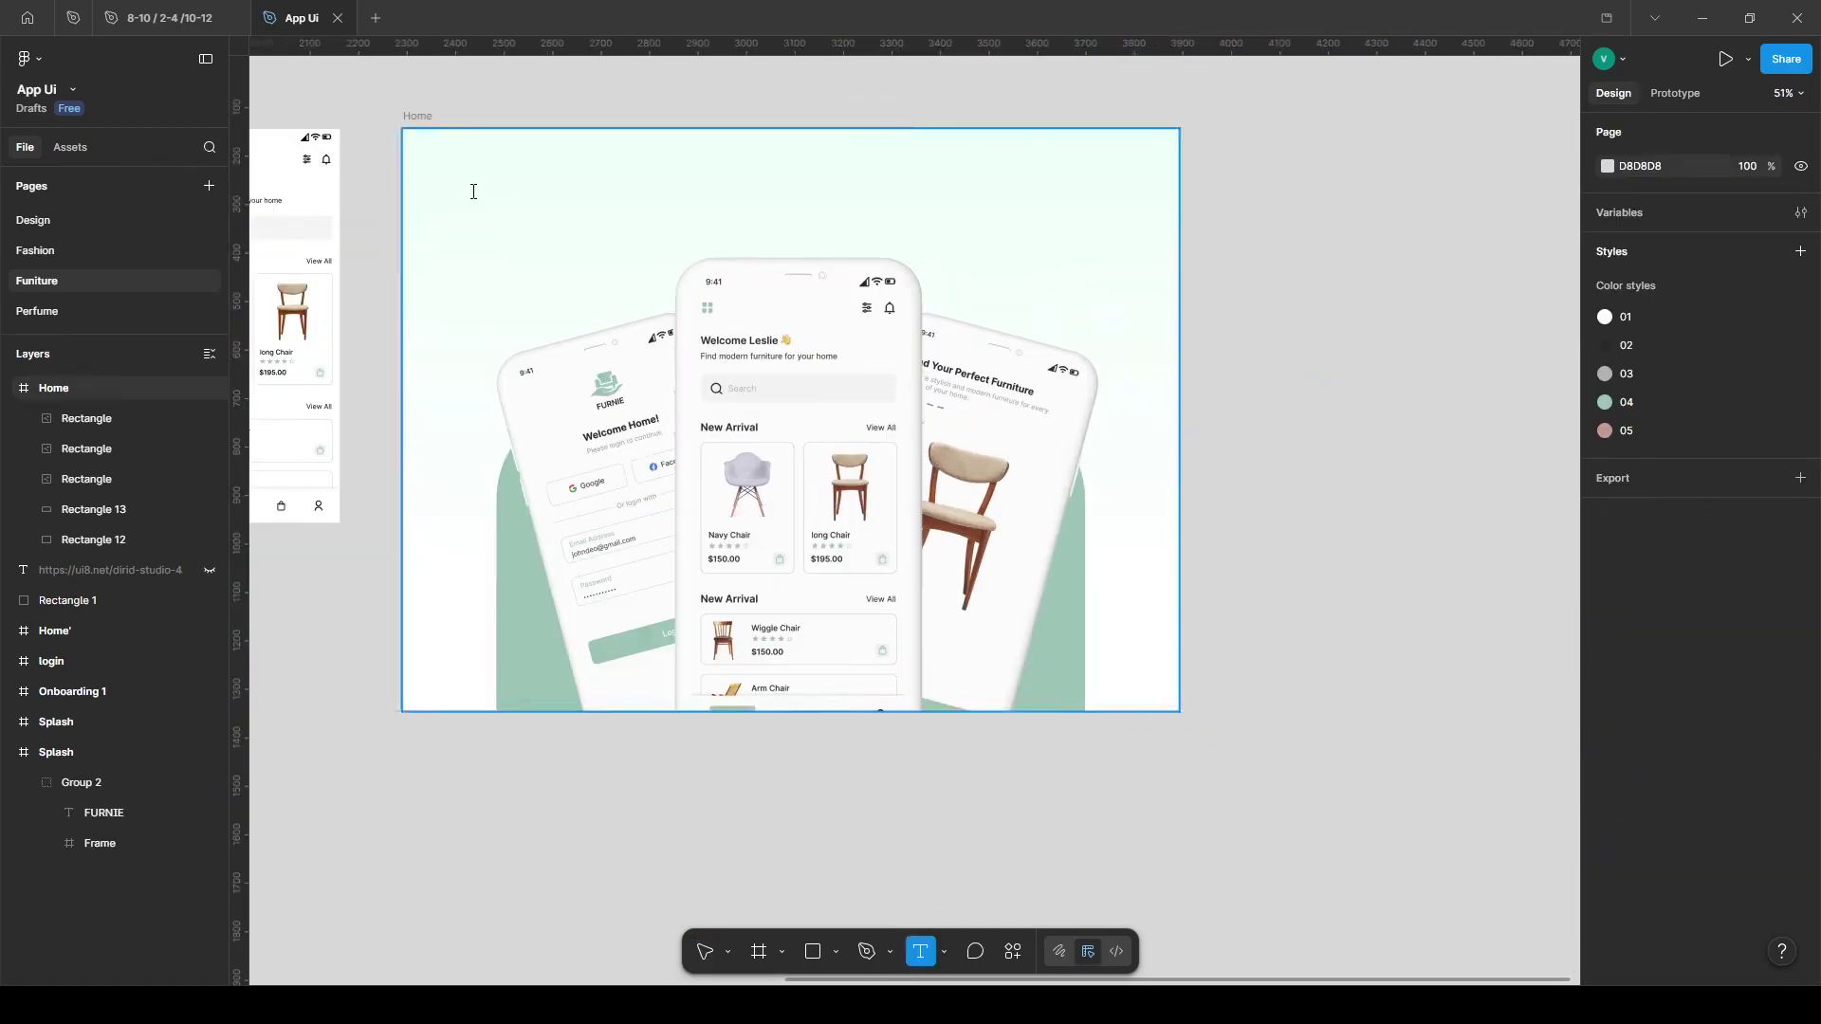
pyautogui.click(473, 193)
pyautogui.press('Escape')
pyautogui.press('k')
pyautogui.moveTo(558, 211); pyautogui.dragTo(882, 349)
pyautogui.moveTo(675, 278); pyautogui.dragTo(958, 222)
pyautogui.moveTo(1162, 188); pyautogui.dragTo(1096, 189)
pyautogui.press('v')
# Set the FURNITURE heading to Extra Bold and color it with the green sampled from the rounded rectangle.
pyautogui.click(1650, 679)
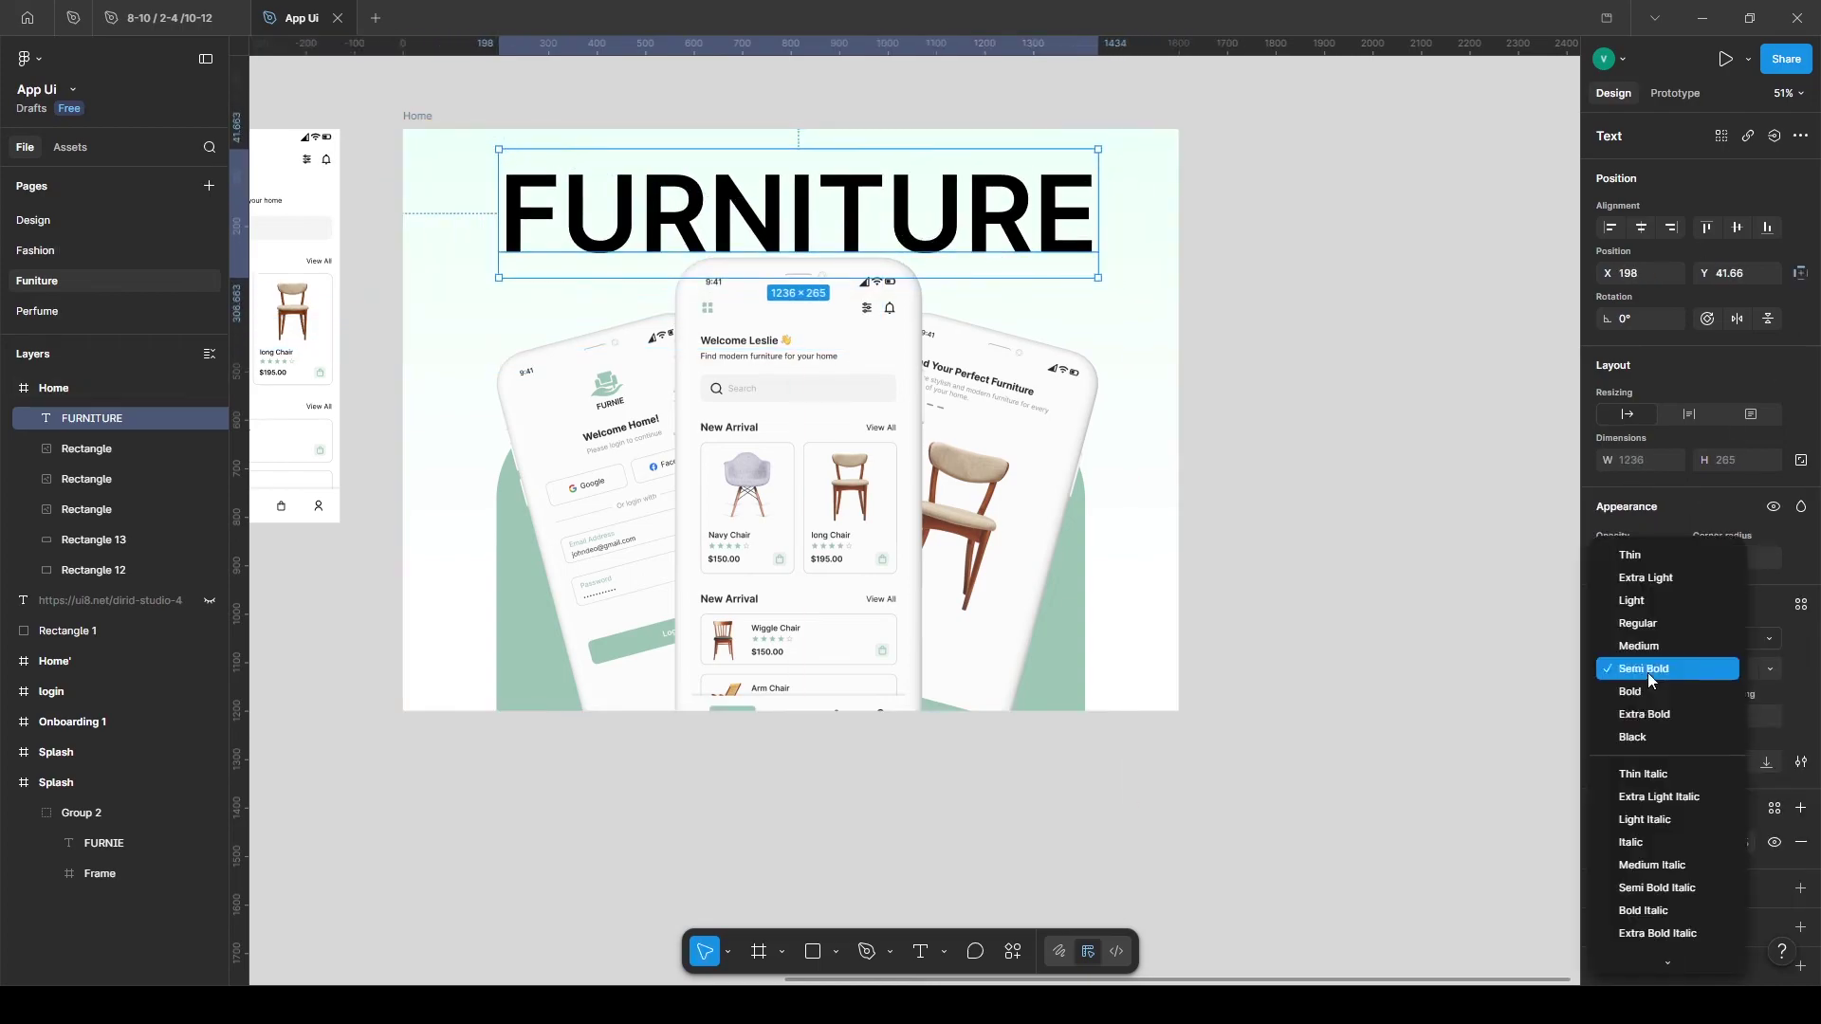
pyautogui.click(1644, 714)
pyautogui.click(1606, 842)
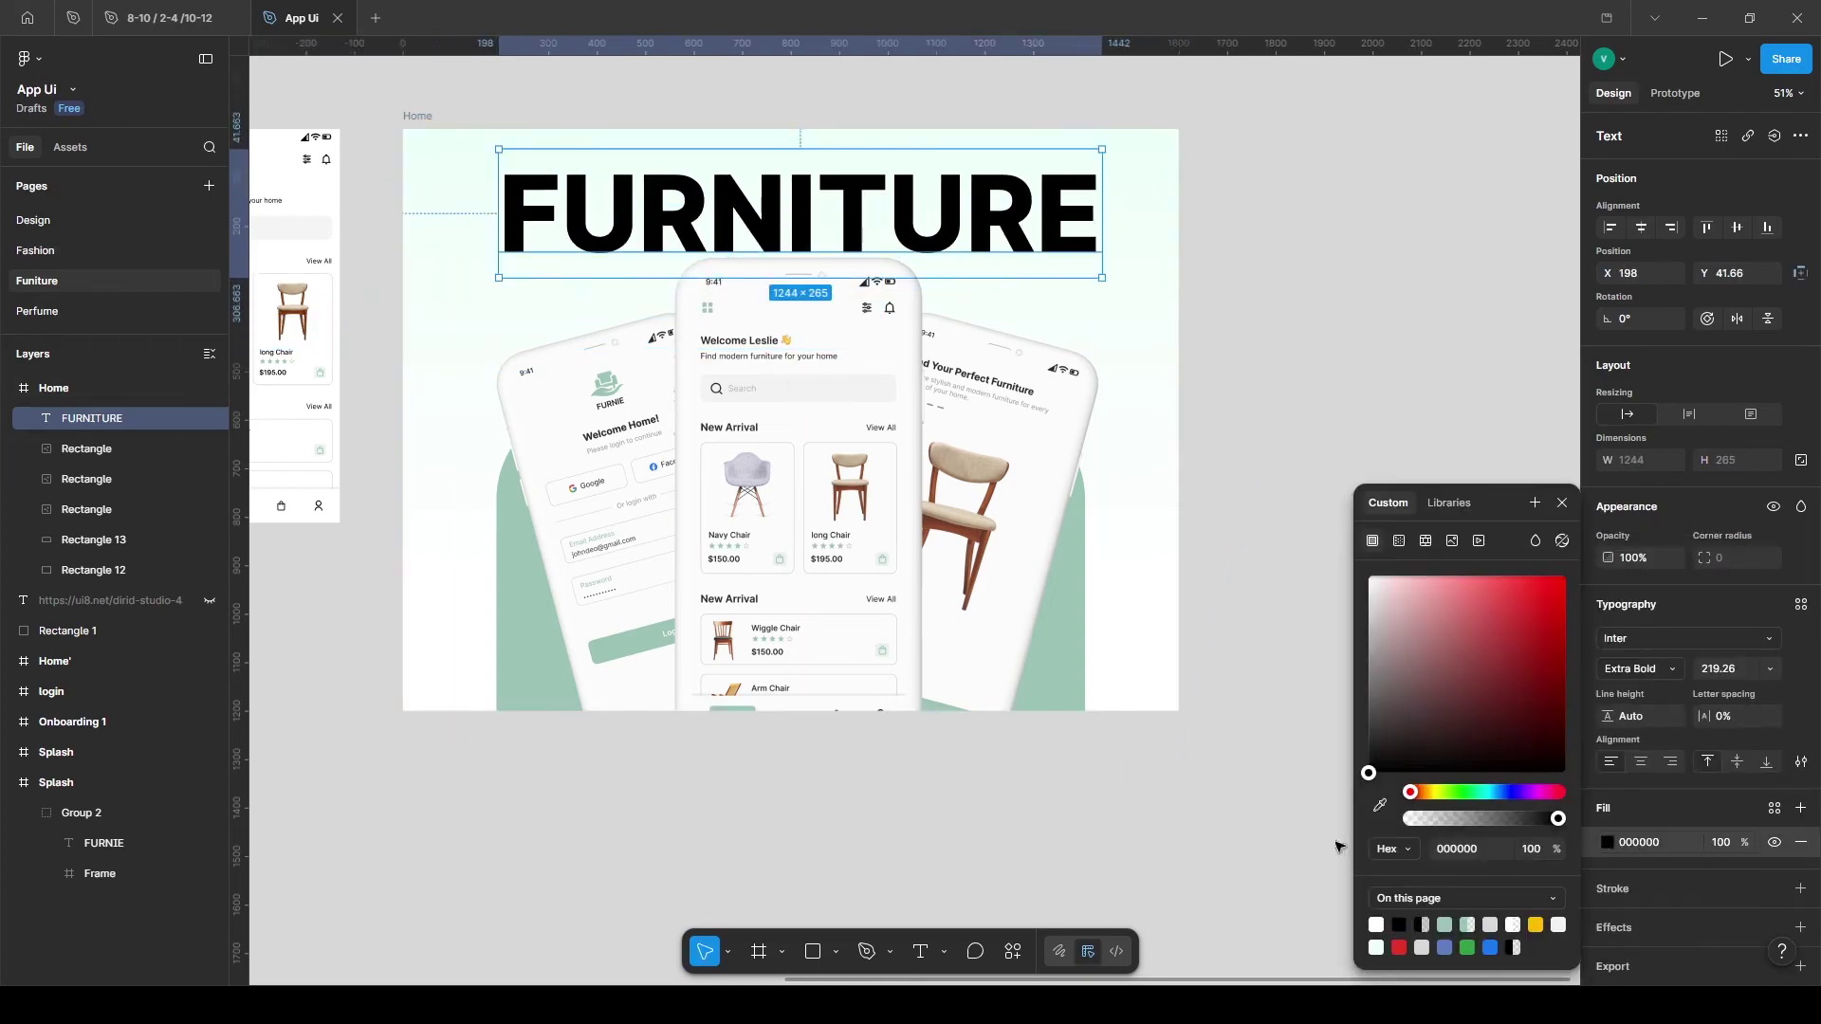
pyautogui.click(1380, 807)
pyautogui.click(1079, 625)
pyautogui.click(1361, 267)
# Move the FURNITURE text layer beneath the three phone images and lower it to about Y 73 in the frame.
pyautogui.click(1008, 204)
pyautogui.moveTo(90, 427); pyautogui.dragTo(90, 512)
pyautogui.moveTo(1015, 208); pyautogui.dragTo(1013, 222)
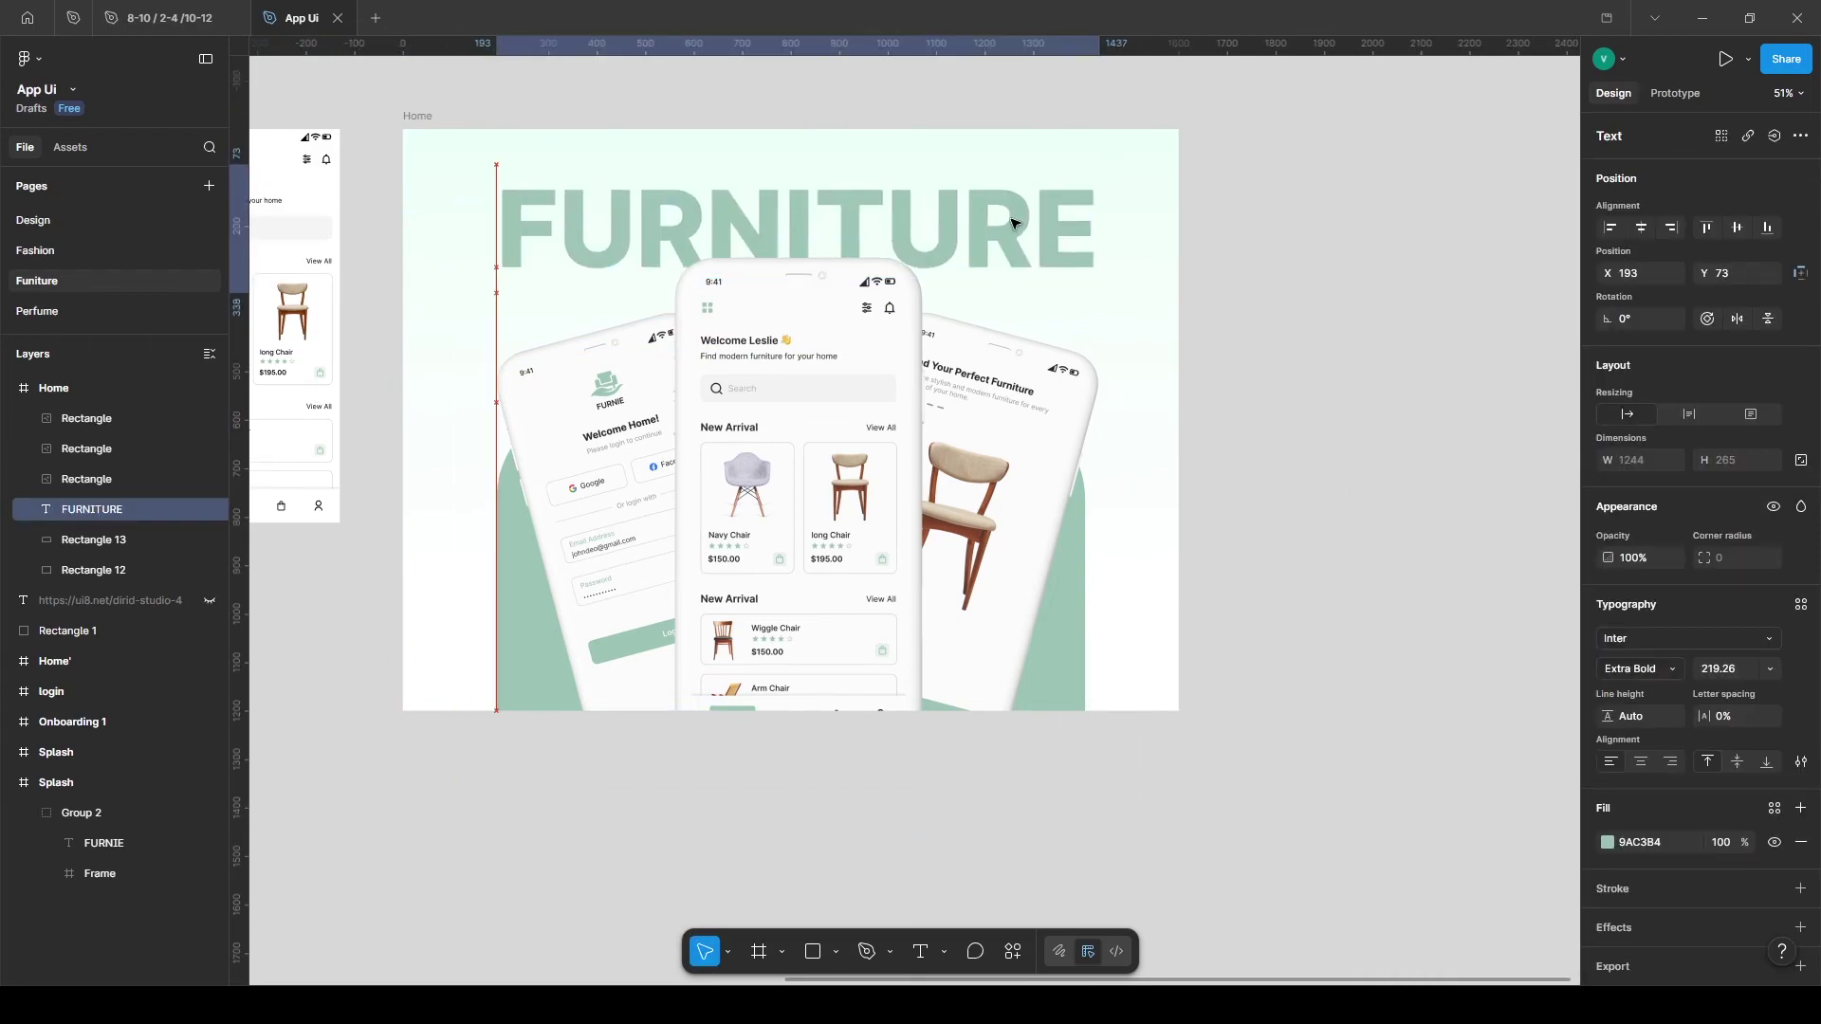
pyautogui.click(1289, 260)
# Duplicate the finished Home frame and delete the three phone mockups and the FURNITURE heading from the copy.
pyautogui.click(736, 171)
pyautogui.hotkey('ctrl', 'd')
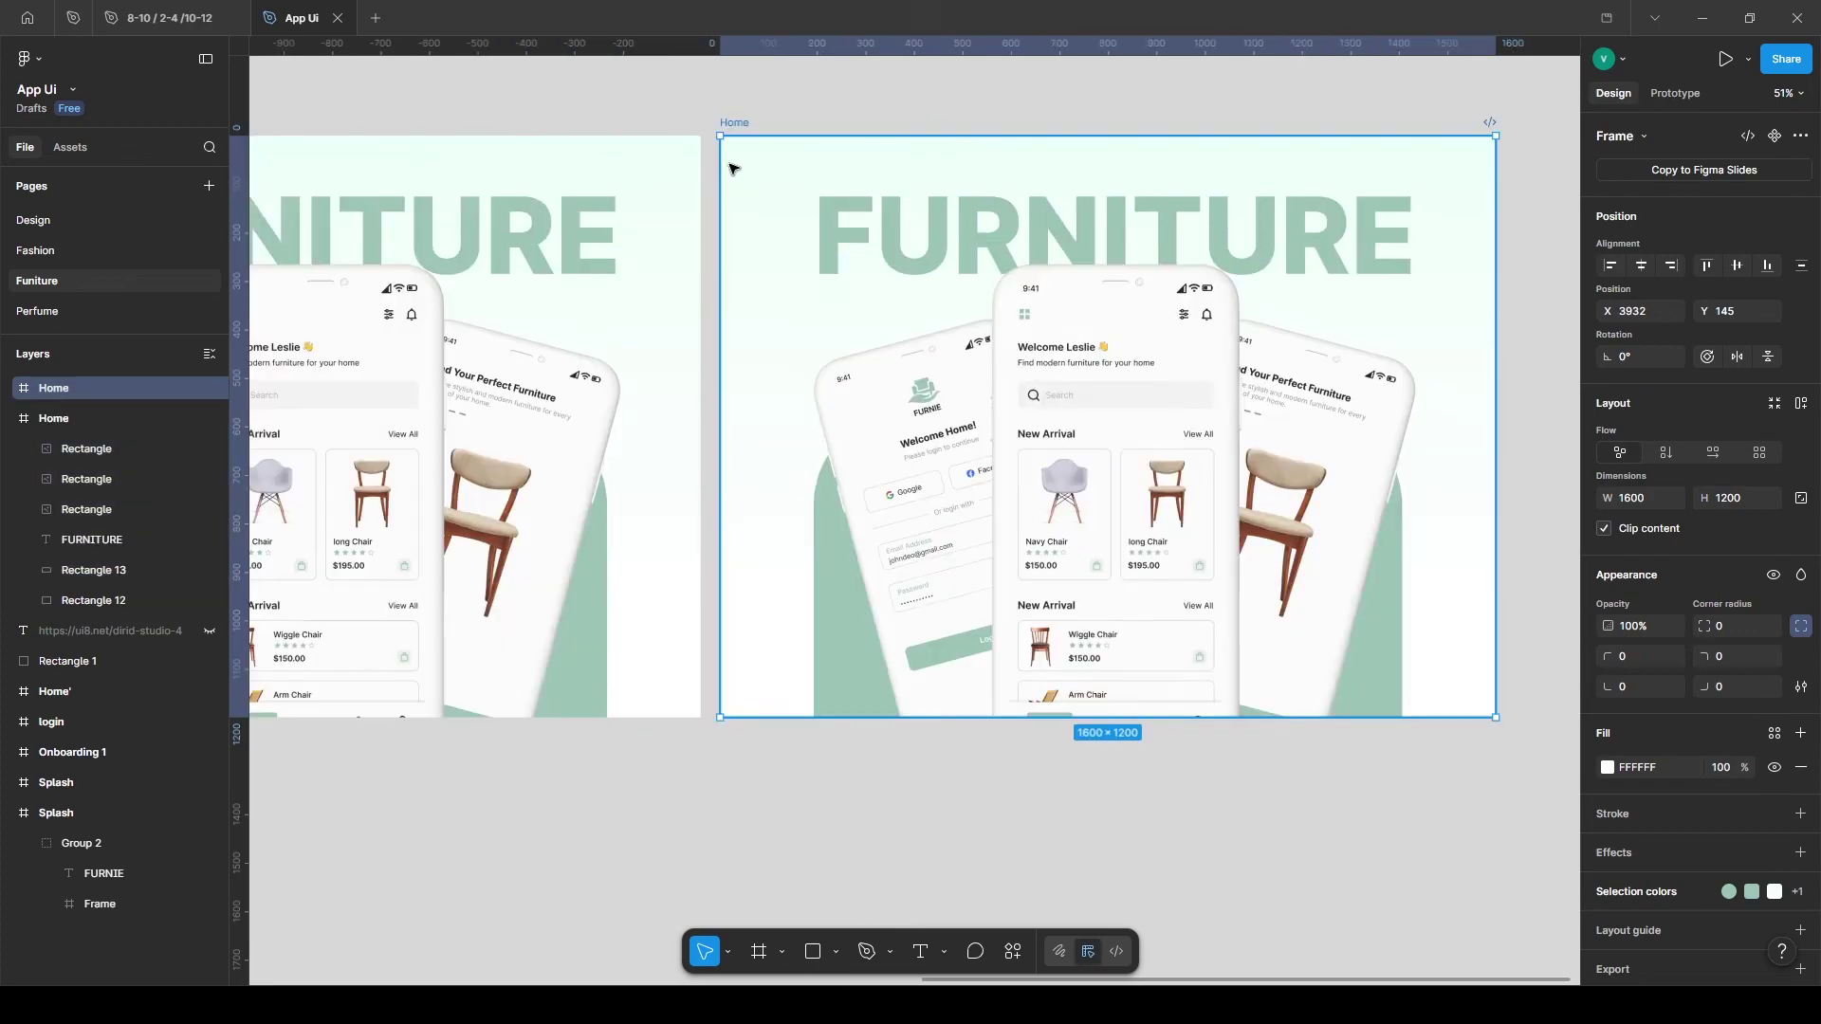
pyautogui.click(778, 225)
pyautogui.press('Delete')
pyautogui.click(933, 455)
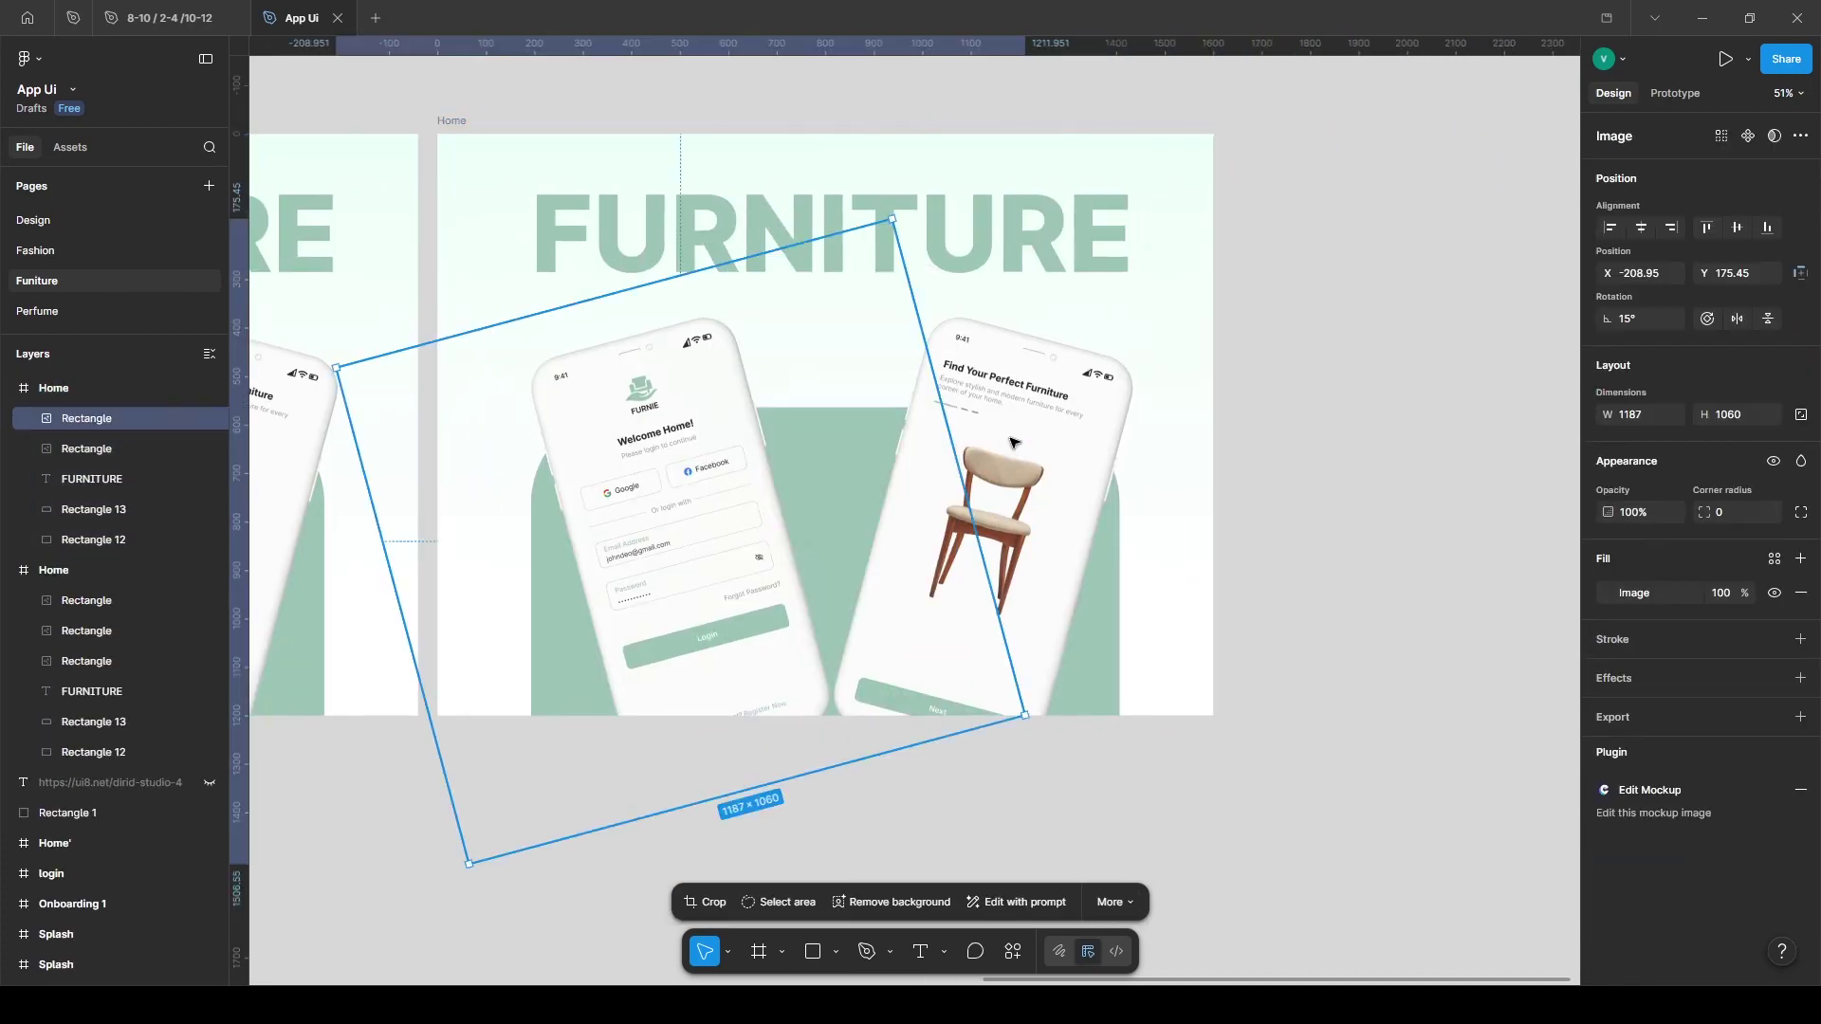
pyautogui.press('Delete')
pyautogui.click(933, 445)
pyautogui.press('Delete')
pyautogui.click(833, 220)
pyautogui.press('Delete')
# Replace the green rounded rectangle in the duplicated frame with a heading text "Colors" near the frame's upper-left corner.
pyautogui.click(915, 451)
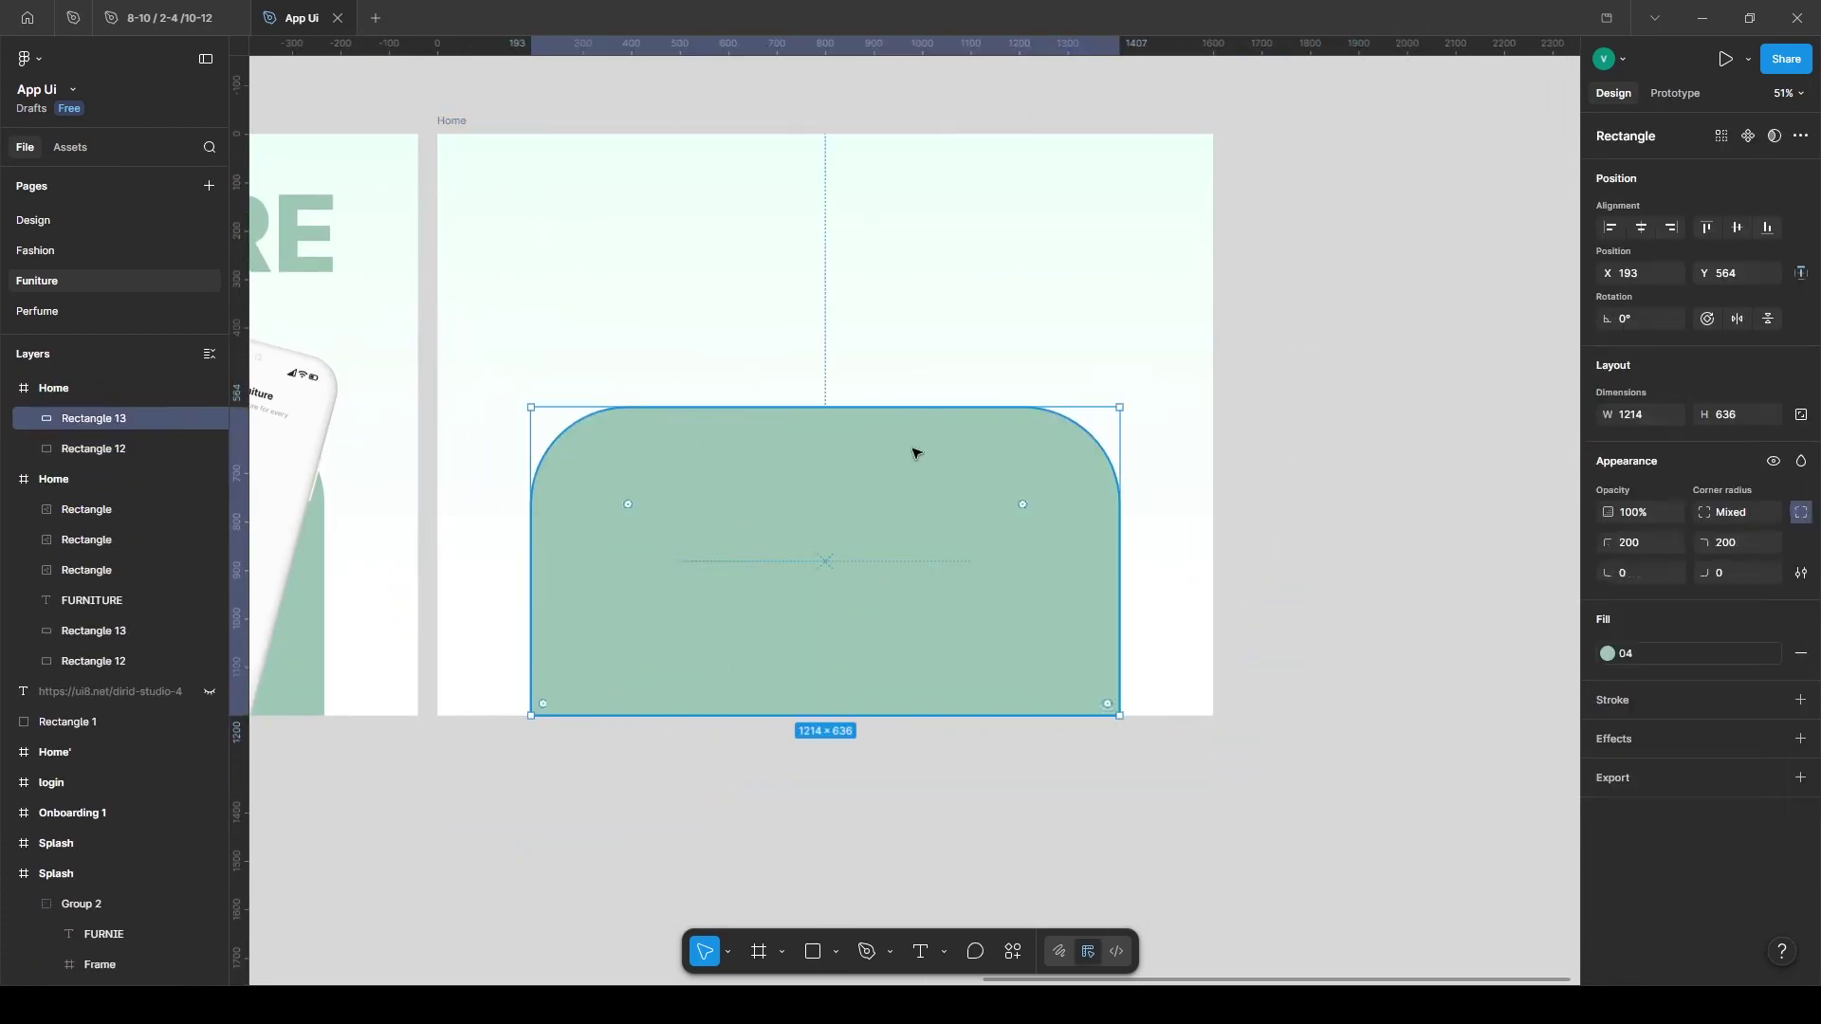
pyautogui.press('Delete')
pyautogui.press('t')
pyautogui.click(444, 174)
pyautogui.write('C')
pyautogui.moveTo(480, 180); pyautogui.dragTo(505, 185)
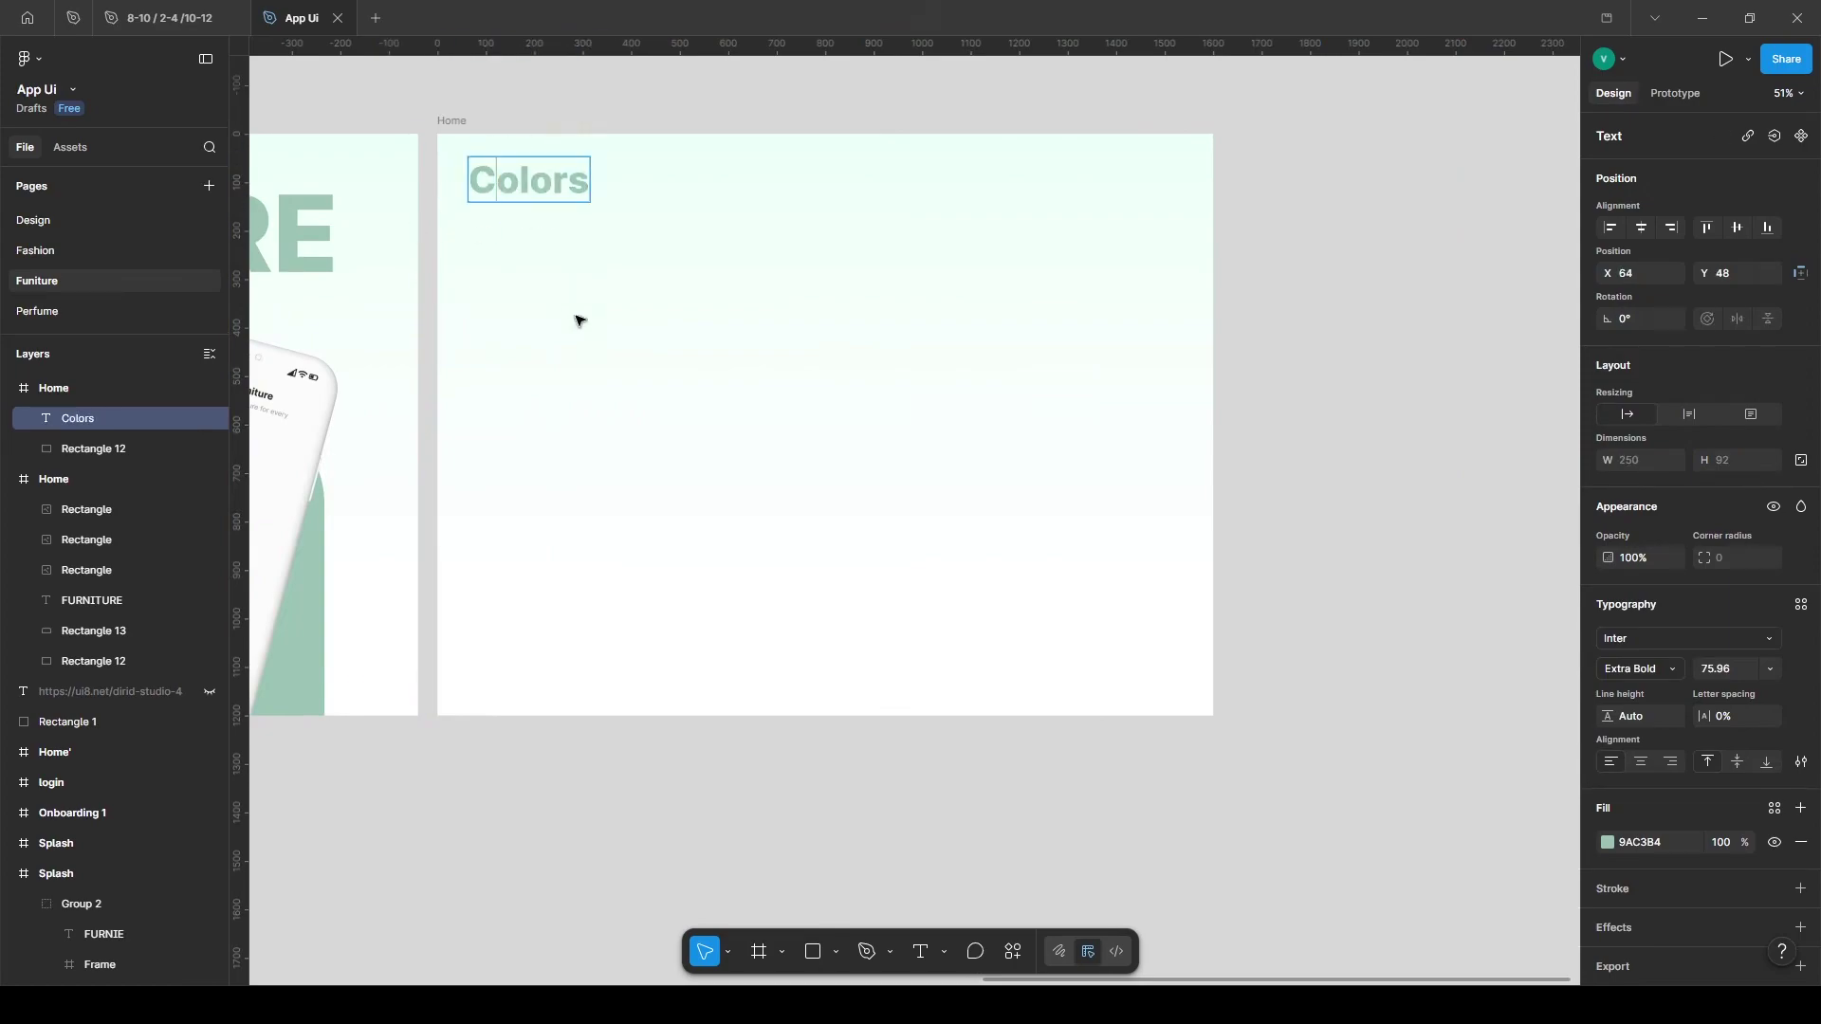
# Recolor the letter "C" of the Colors heading with color style 02.
pyautogui.moveTo(494, 203); pyautogui.dragTo(472, 197)
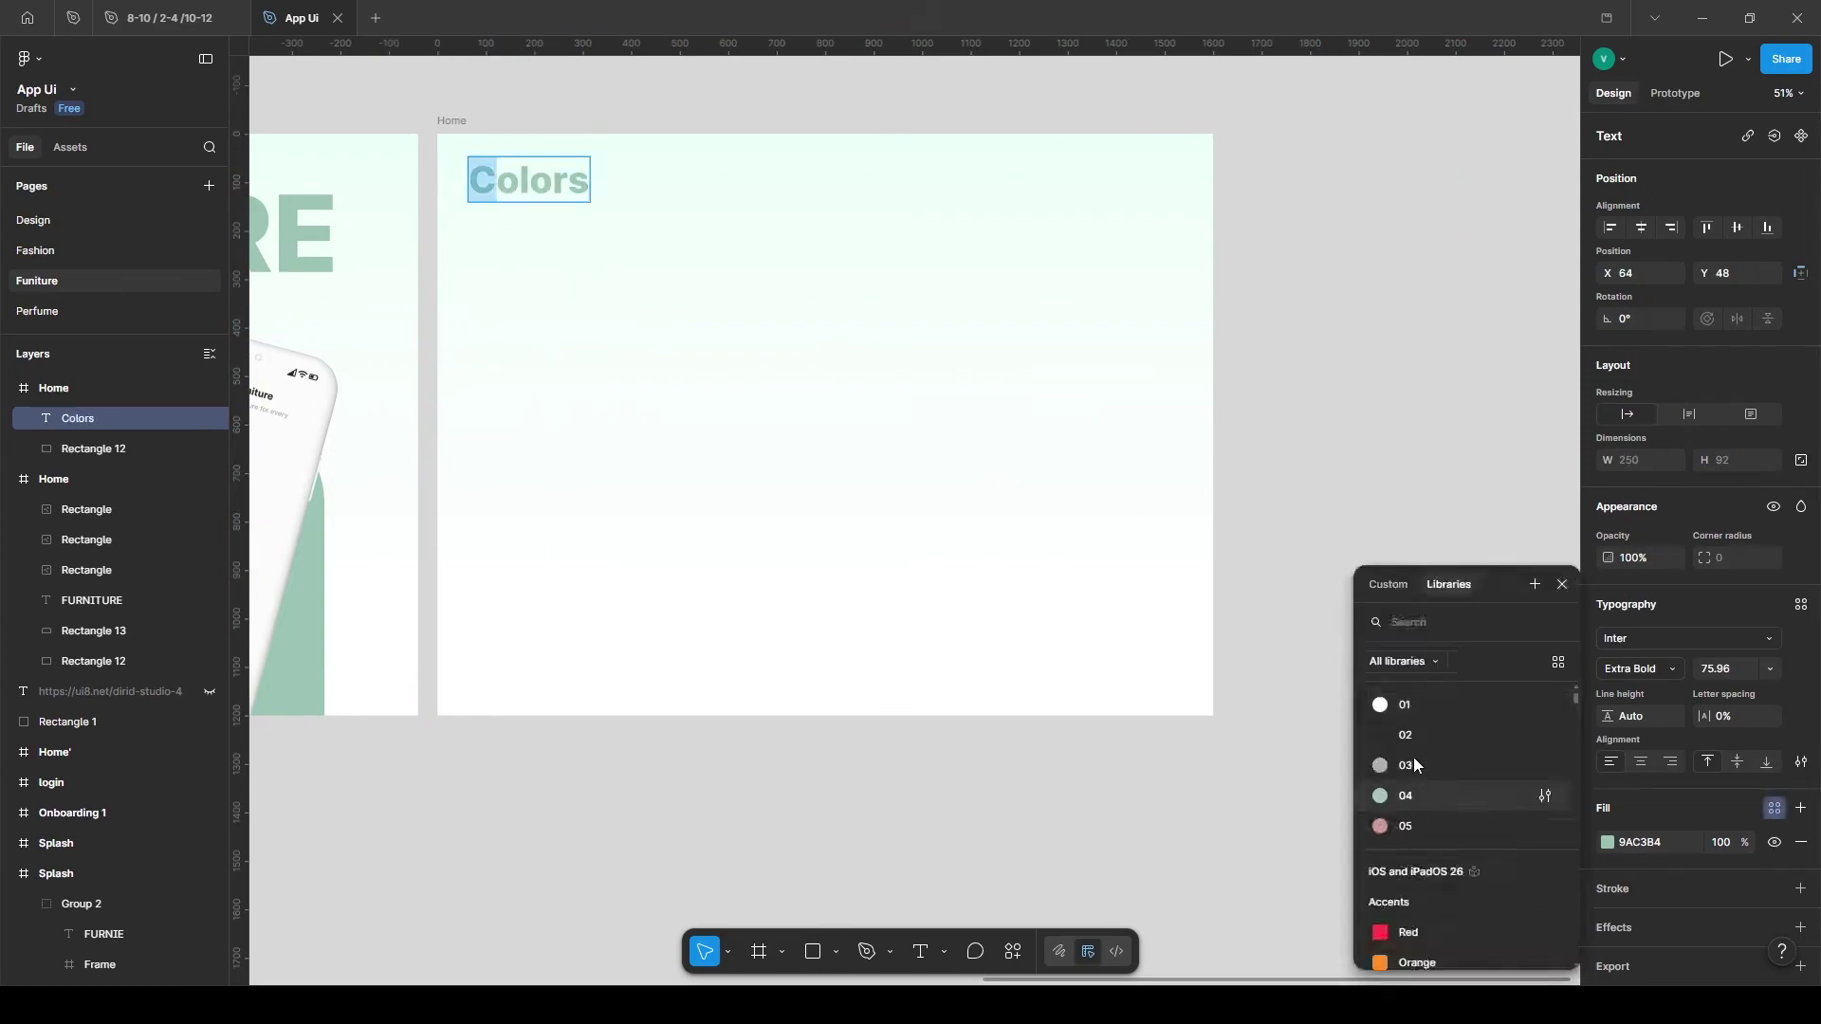
pyautogui.click(1412, 738)
pyautogui.click(721, 581)
pyautogui.click(721, 582)
pyautogui.moveTo(505, 184); pyautogui.dragTo(512, 185)
# Draw a narrow bar about 17 × 81 at the frame's left edge beside the heading and fill it with color style 04.
pyautogui.scroll(2, 495, 233)
pyautogui.press('r')
pyautogui.moveTo(416, 133); pyautogui.dragTo(448, 192)
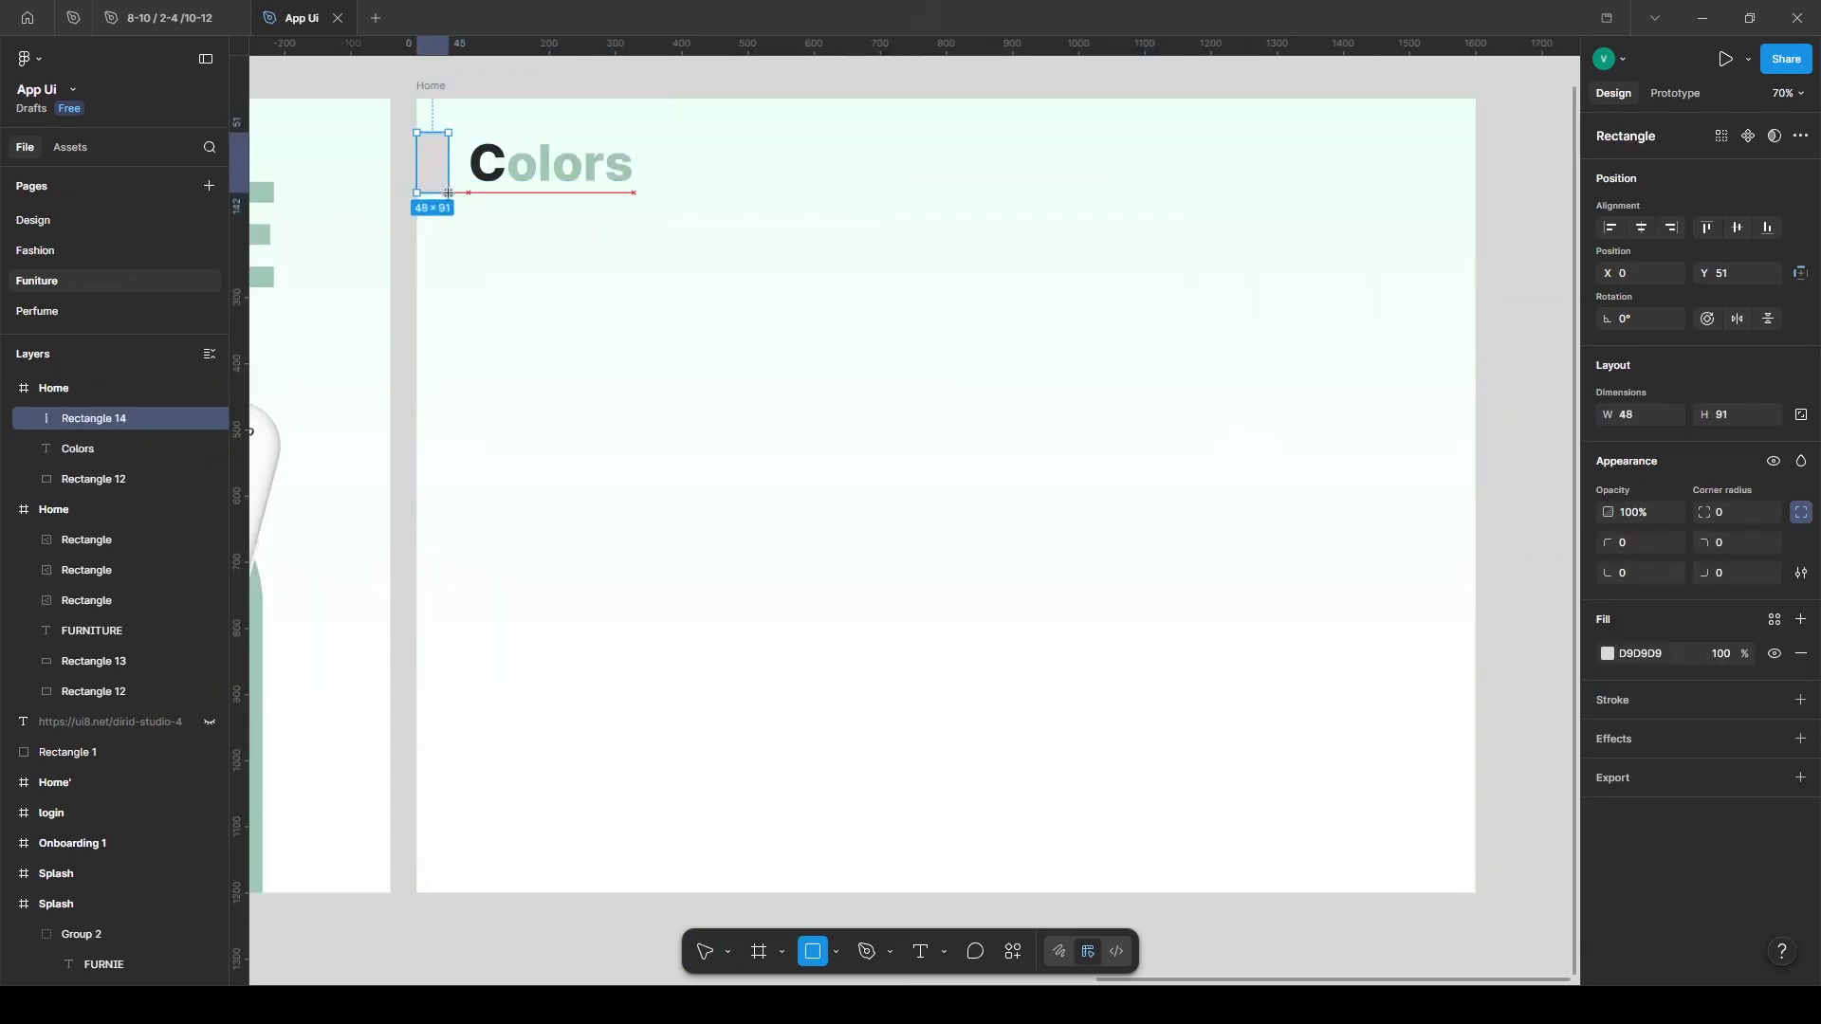
pyautogui.click(1608, 653)
pyautogui.click(1775, 619)
pyautogui.click(1405, 796)
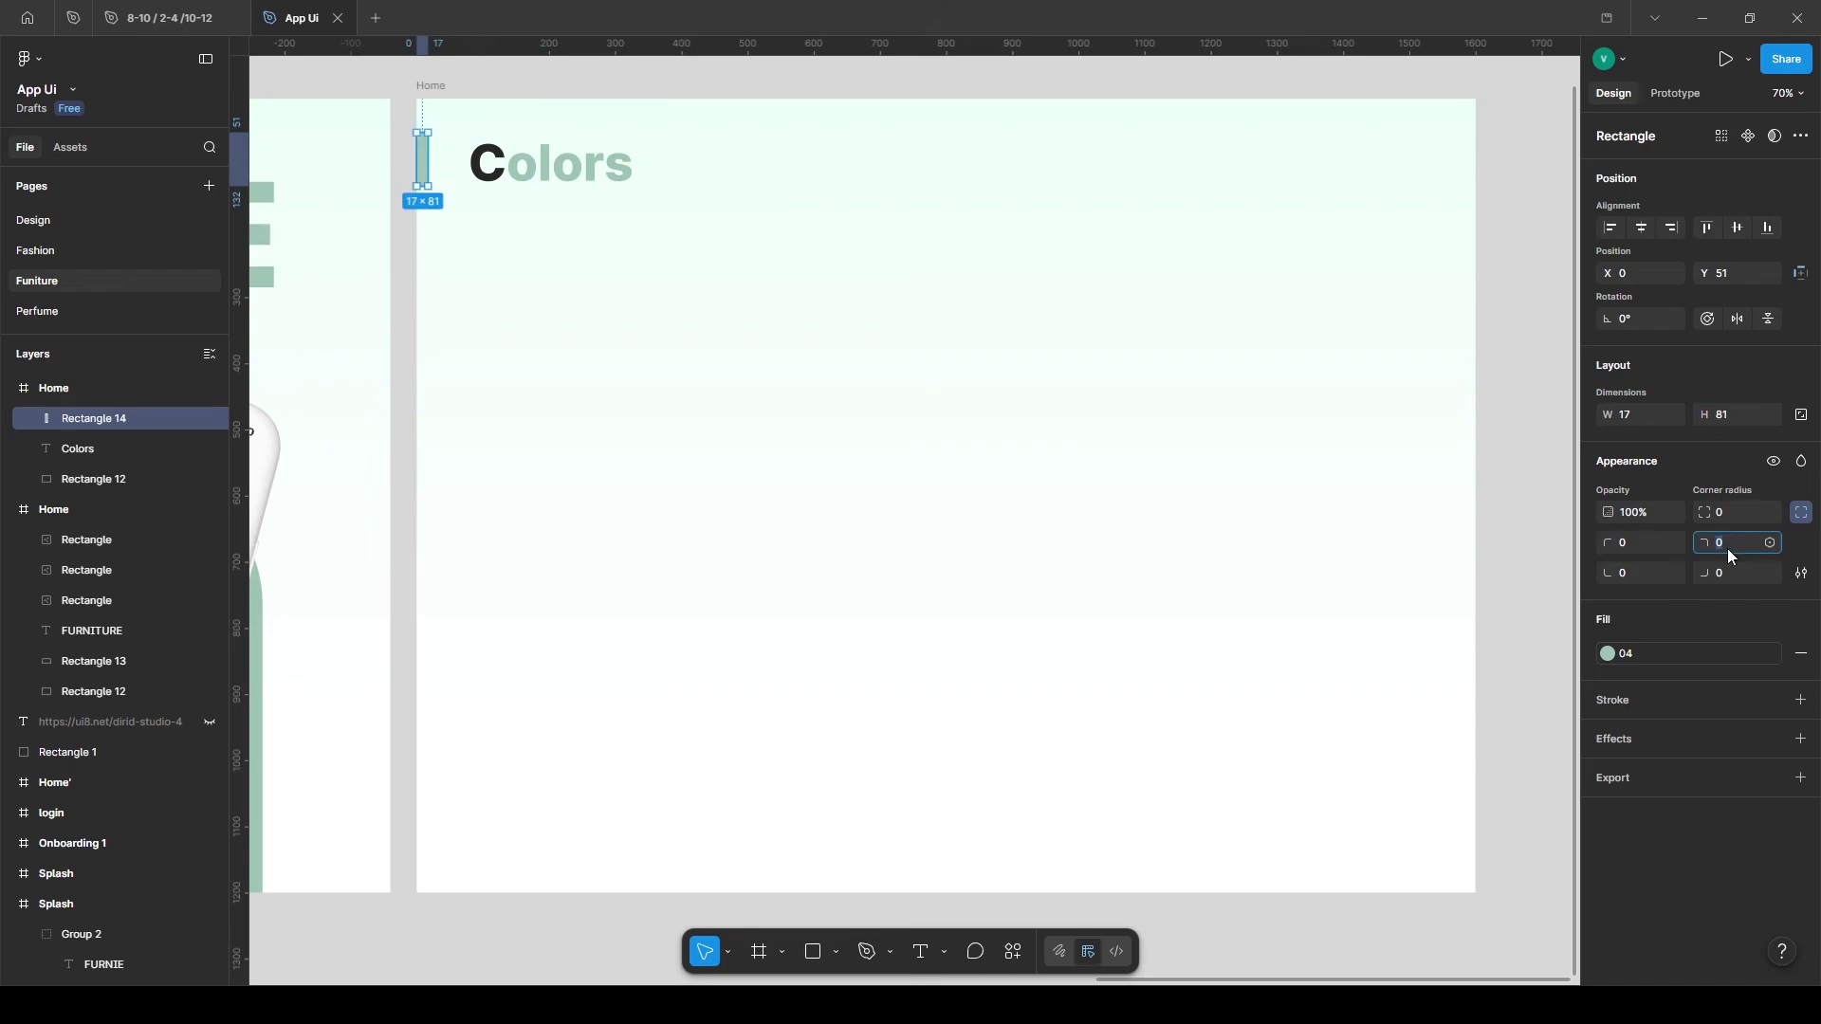
# Round only the bar's two right corners to a radius of 20, keeping both left corners at 0.
pyautogui.write('20')
pyautogui.press('Tab')
pyautogui.write('20')
pyautogui.press('Return')
pyautogui.click(1647, 575)
pyautogui.write('0')
pyautogui.press('Tab')
pyautogui.write('20')
pyautogui.press('Return')
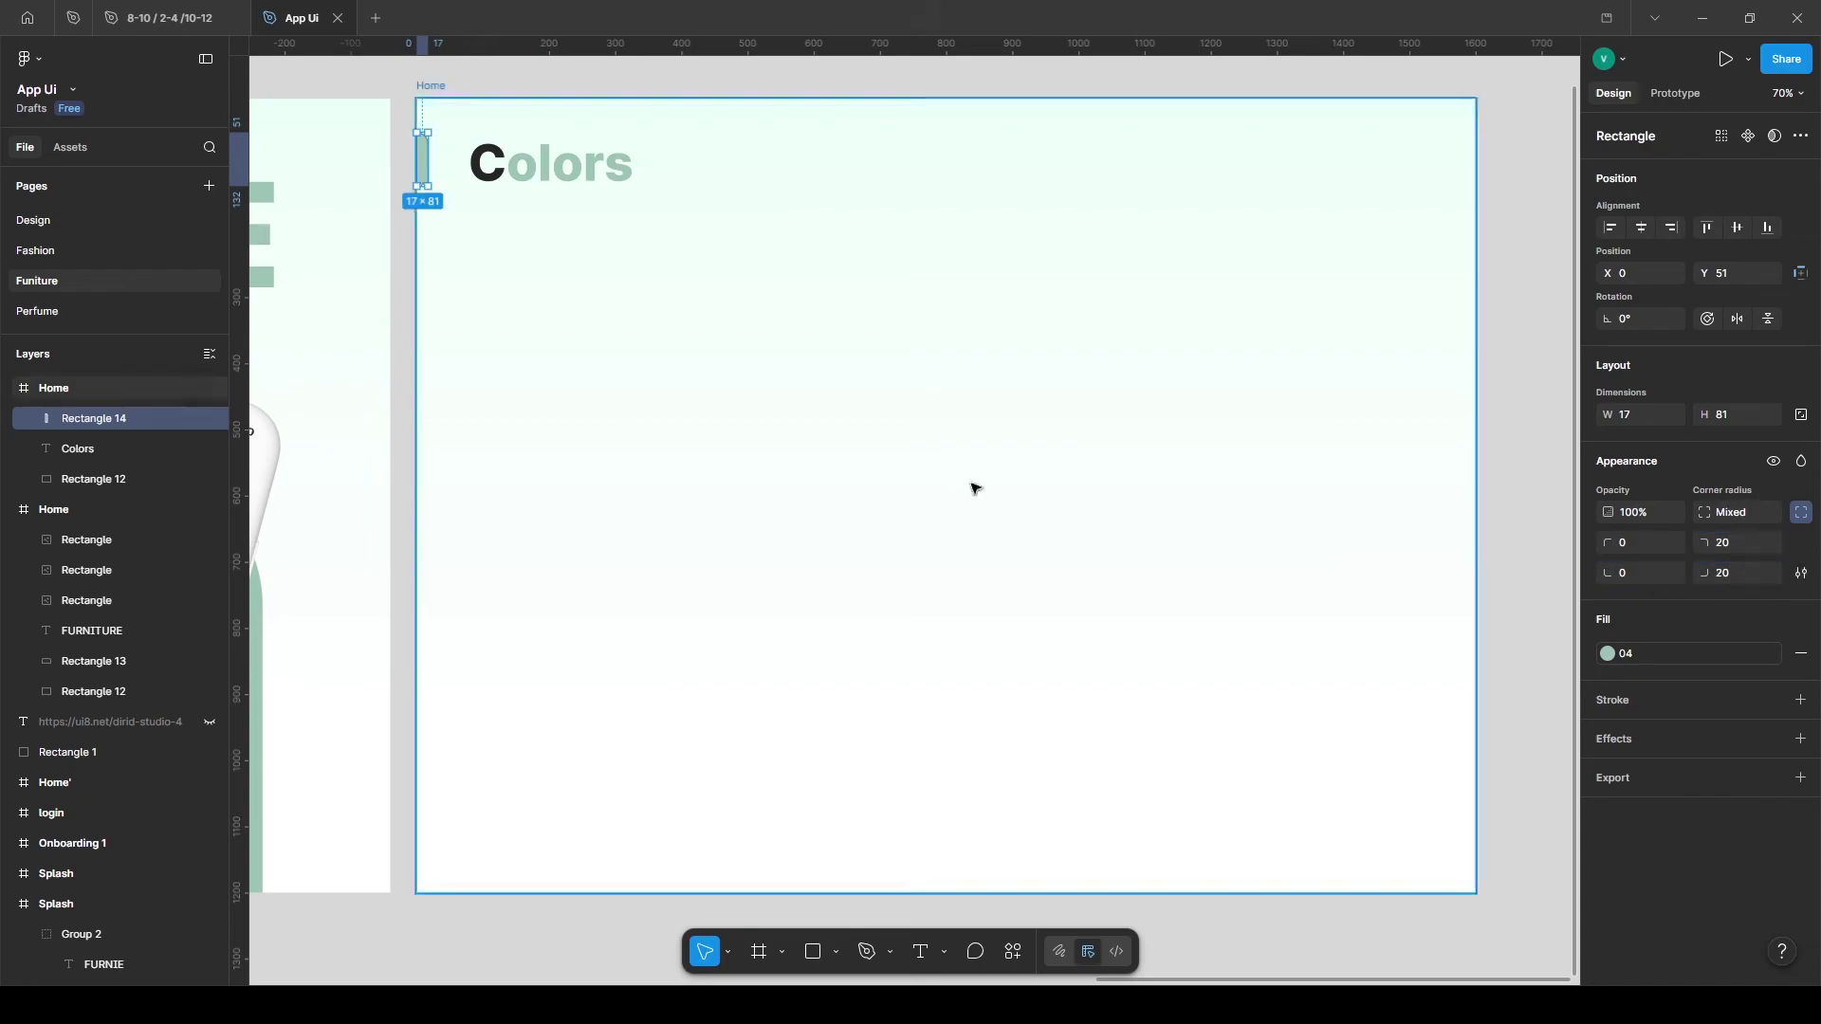
# Align the Colors heading and the green bar on their vertical centers and group them.
pyautogui.moveTo(432, 87); pyautogui.dragTo(439, 87)
pyautogui.click(497, 164)
pyautogui.keyDown('shift'); pyautogui.click(430, 164); pyautogui.keyUp('shift')
pyautogui.click(1737, 229)
pyautogui.hotkey('ctrl', 'g')
pyautogui.scroll(-1, 640, 269)
# Nudge the heading text slightly left toward the bar and rename the frame "Colors".
pyautogui.click(639, 268)
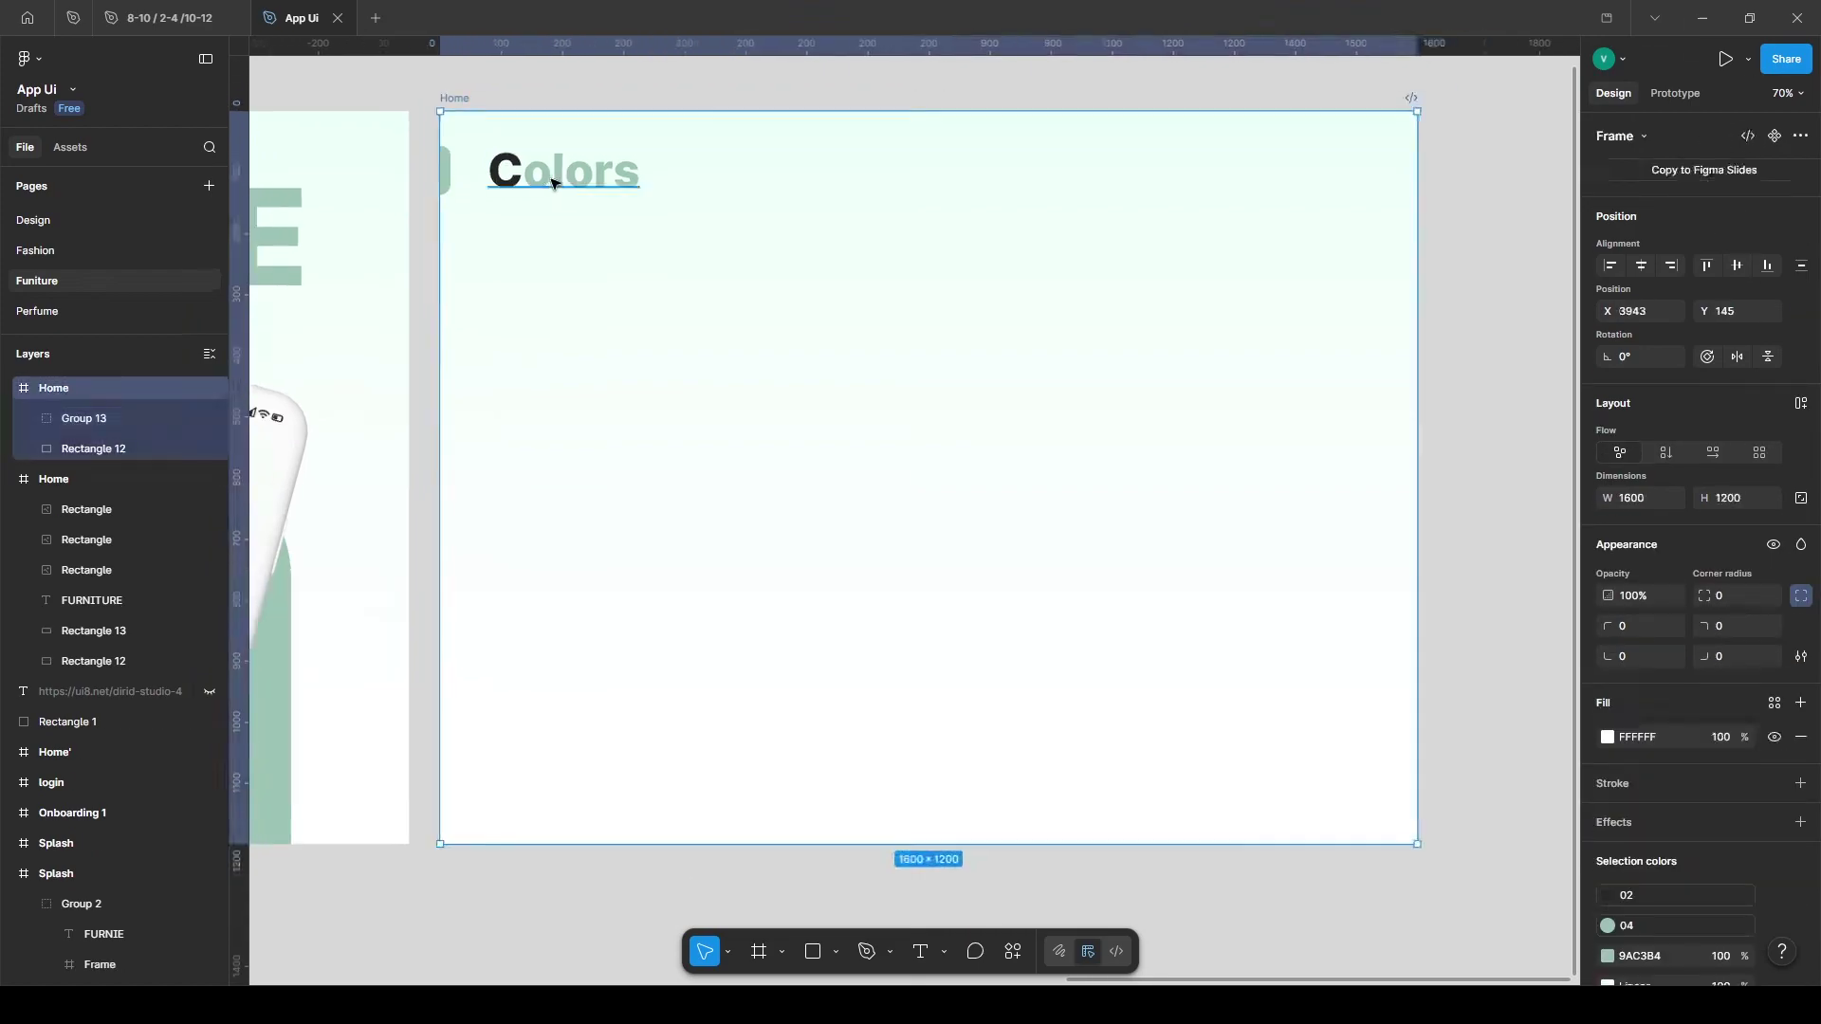
pyautogui.doubleClick(552, 180)
pyautogui.hotkey('shift', 'Left')
pyautogui.hotkey('shift', 'Left')
pyautogui.click(456, 98)
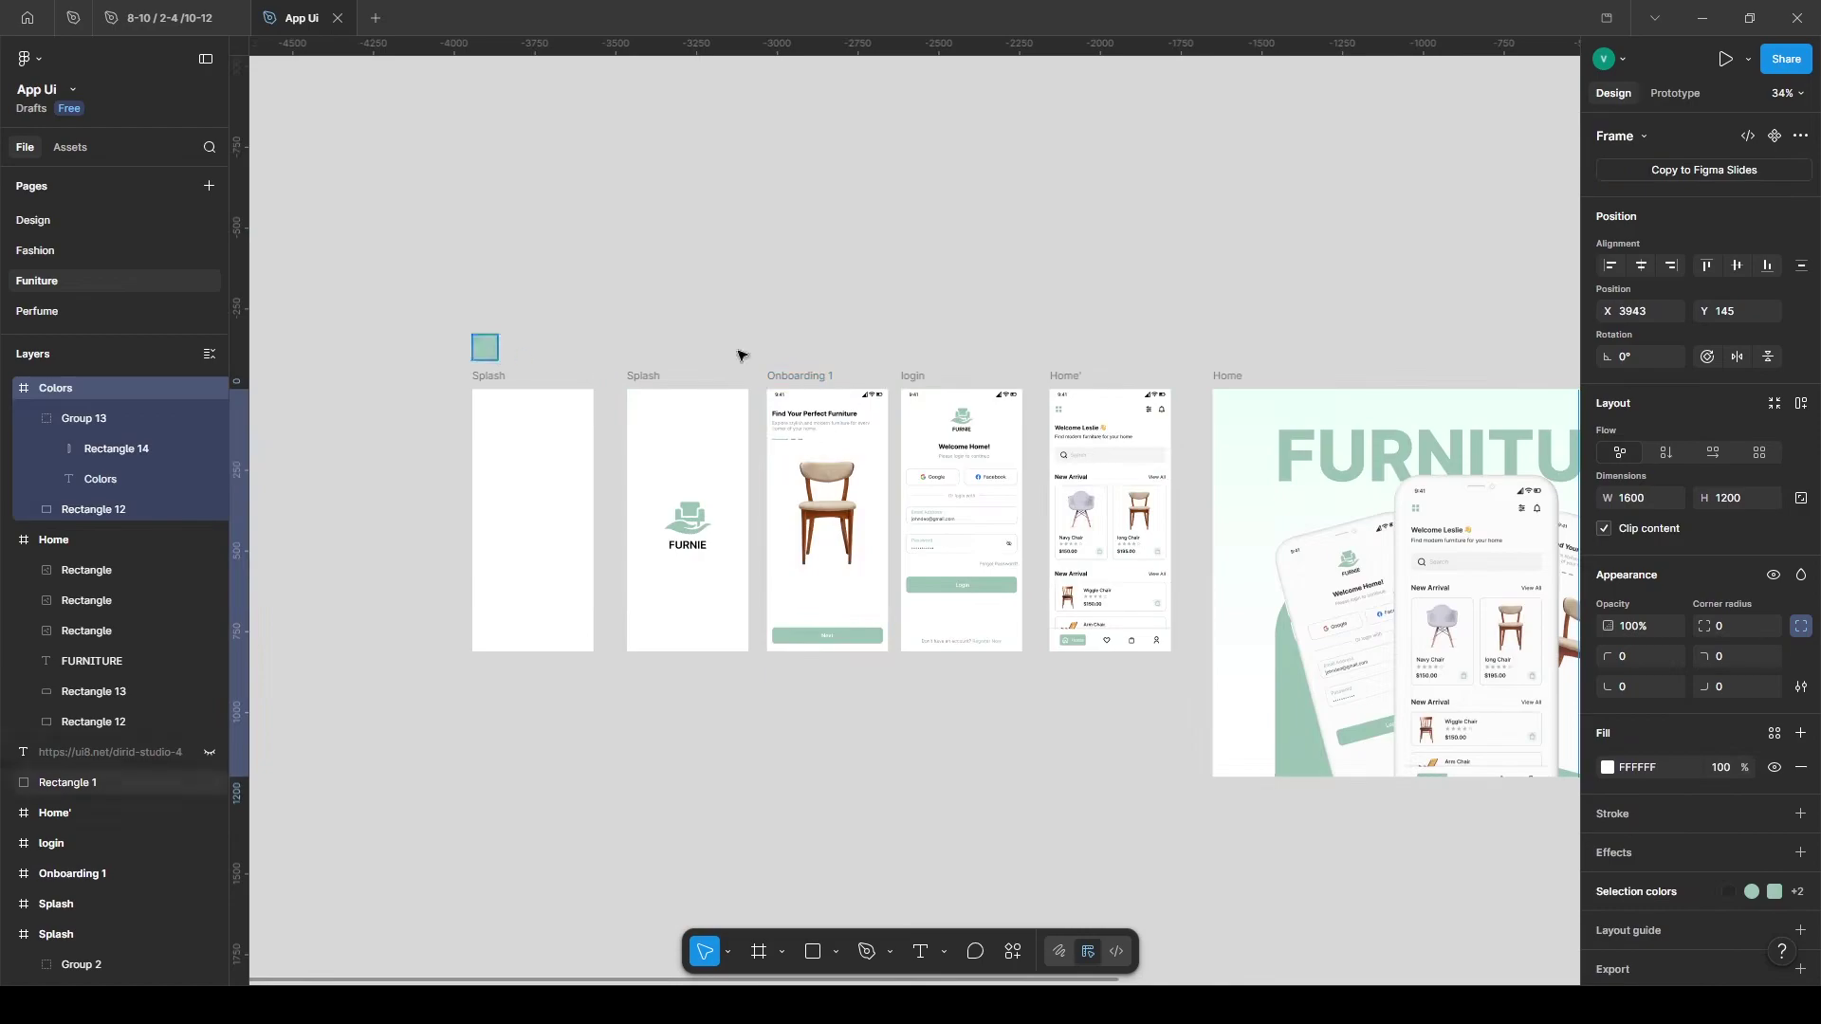
# Copy the small green square above the first Splash frame and paste it into the Colors frame.
pyautogui.click(485, 348)
pyautogui.moveTo(1517, 284); pyautogui.dragTo(172, 259)
pyautogui.scroll(3, 740, 635)
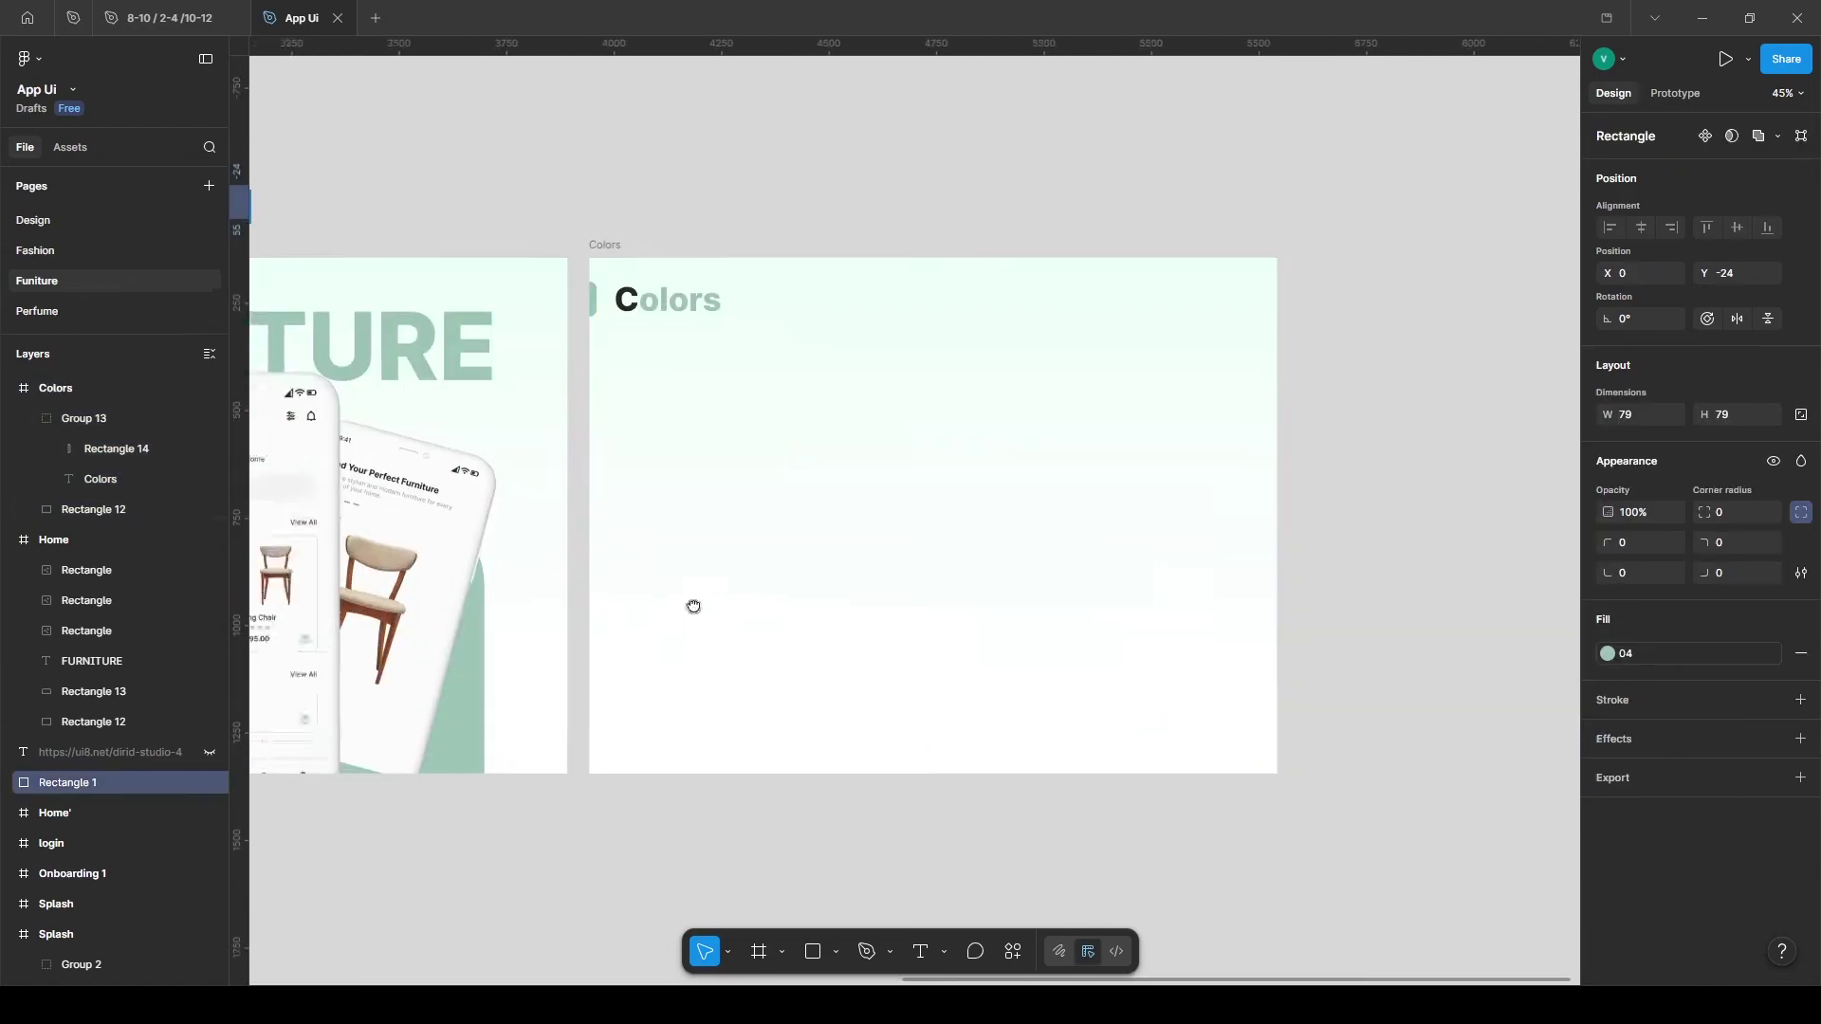
pyautogui.moveTo(735, 630); pyautogui.dragTo(700, 605)
pyautogui.scroll(1, 822, 594)
pyautogui.hotkey('ctrl', 'c')
pyautogui.hotkey('ctrl', 'v')
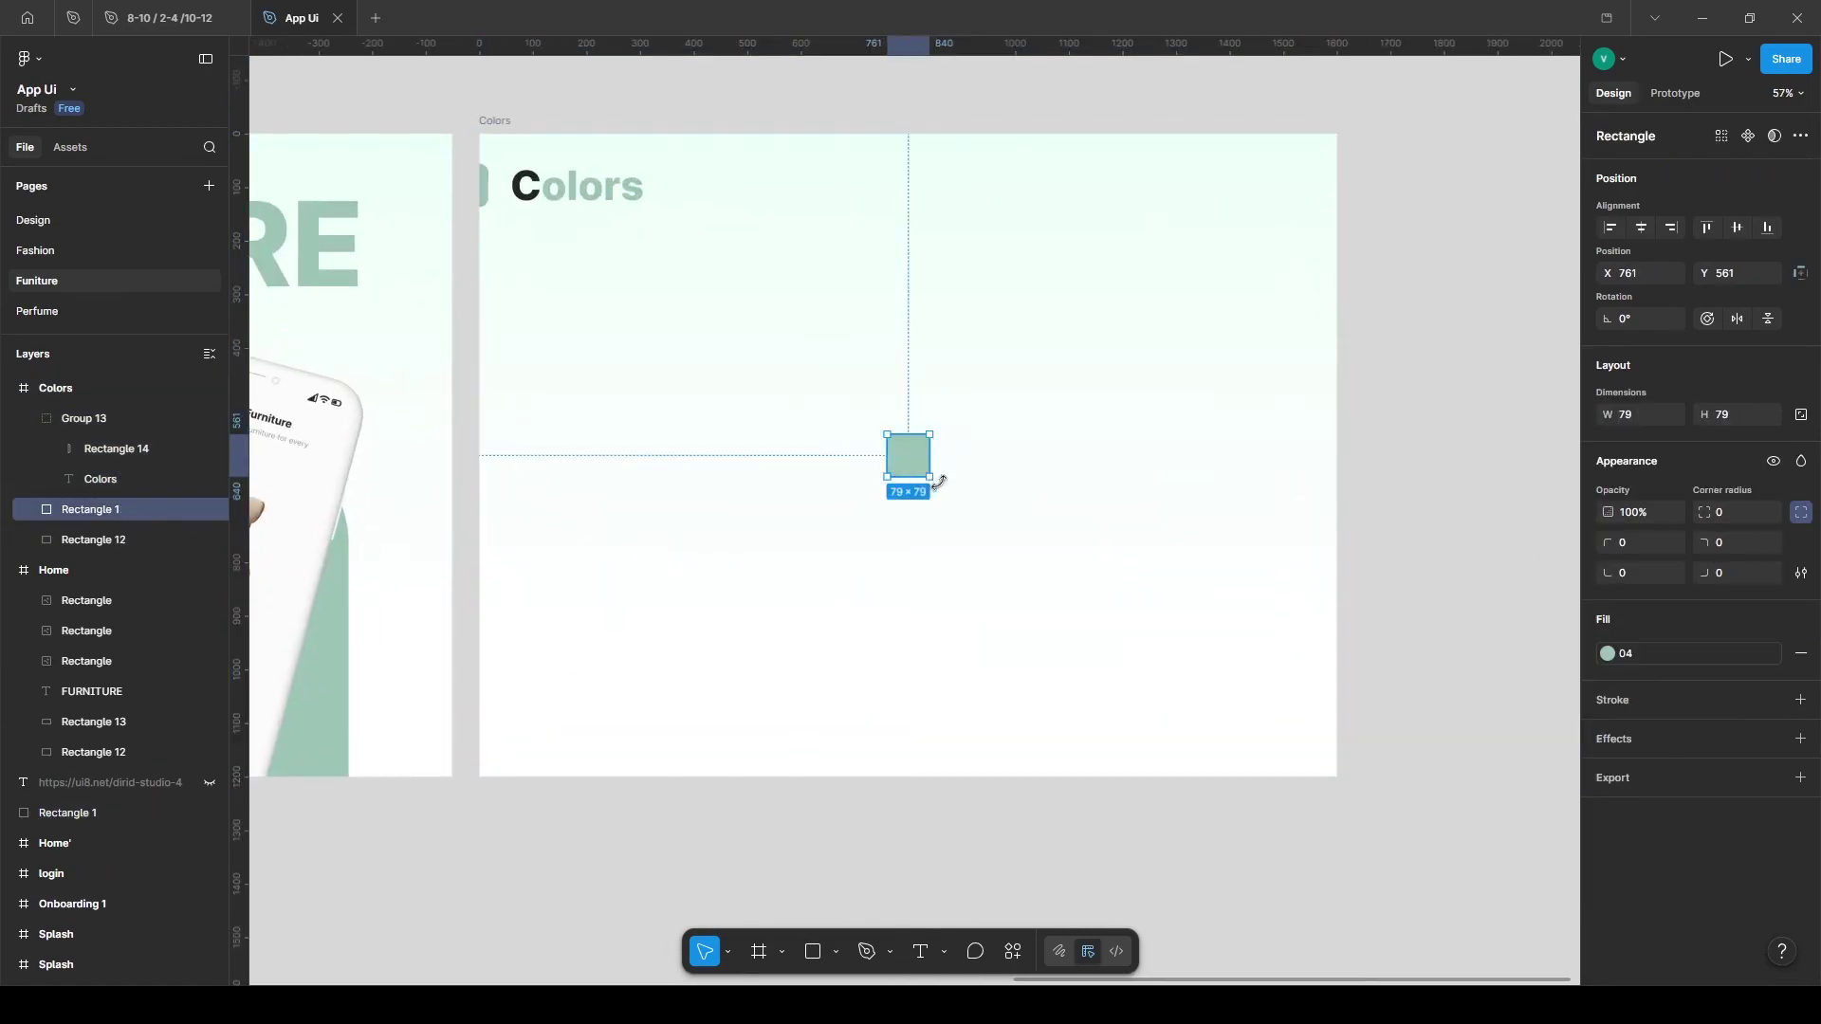
# Enlarge the pasted square to 280 × 280 with corner radius 39 and place it below the heading at about X 168, Y 335.
pyautogui.moveTo(930, 477); pyautogui.dragTo(983, 532)
pyautogui.moveTo(916, 461); pyautogui.dragTo(652, 395)
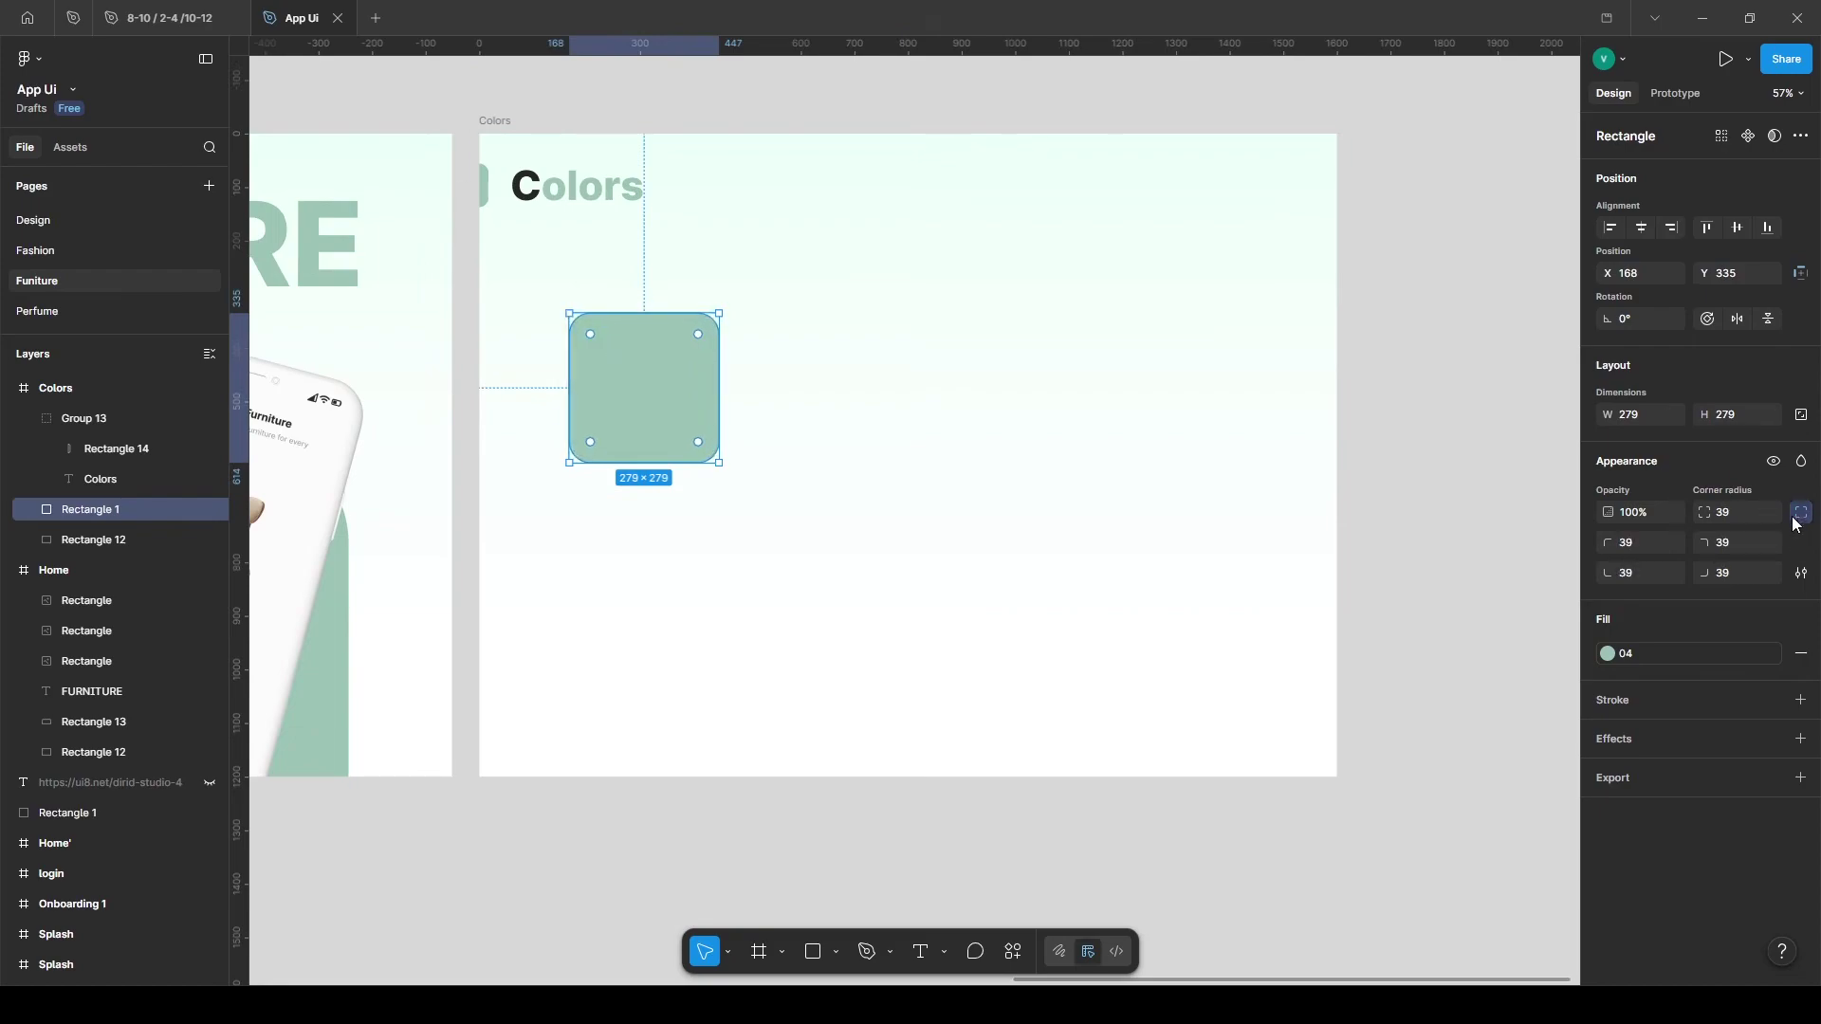
pyautogui.click(1631, 418)
pyautogui.press('Up')
pyautogui.press('Return')
# Duplicate the green swatch into three more along the row and fill them with color styles 01, 03 and 02.
pyautogui.moveTo(607, 402); pyautogui.dragTo(1167, 374)
pyautogui.click(1692, 652)
pyautogui.click(1419, 705)
pyautogui.click(1608, 653)
pyautogui.click(1406, 766)
pyautogui.click(1669, 658)
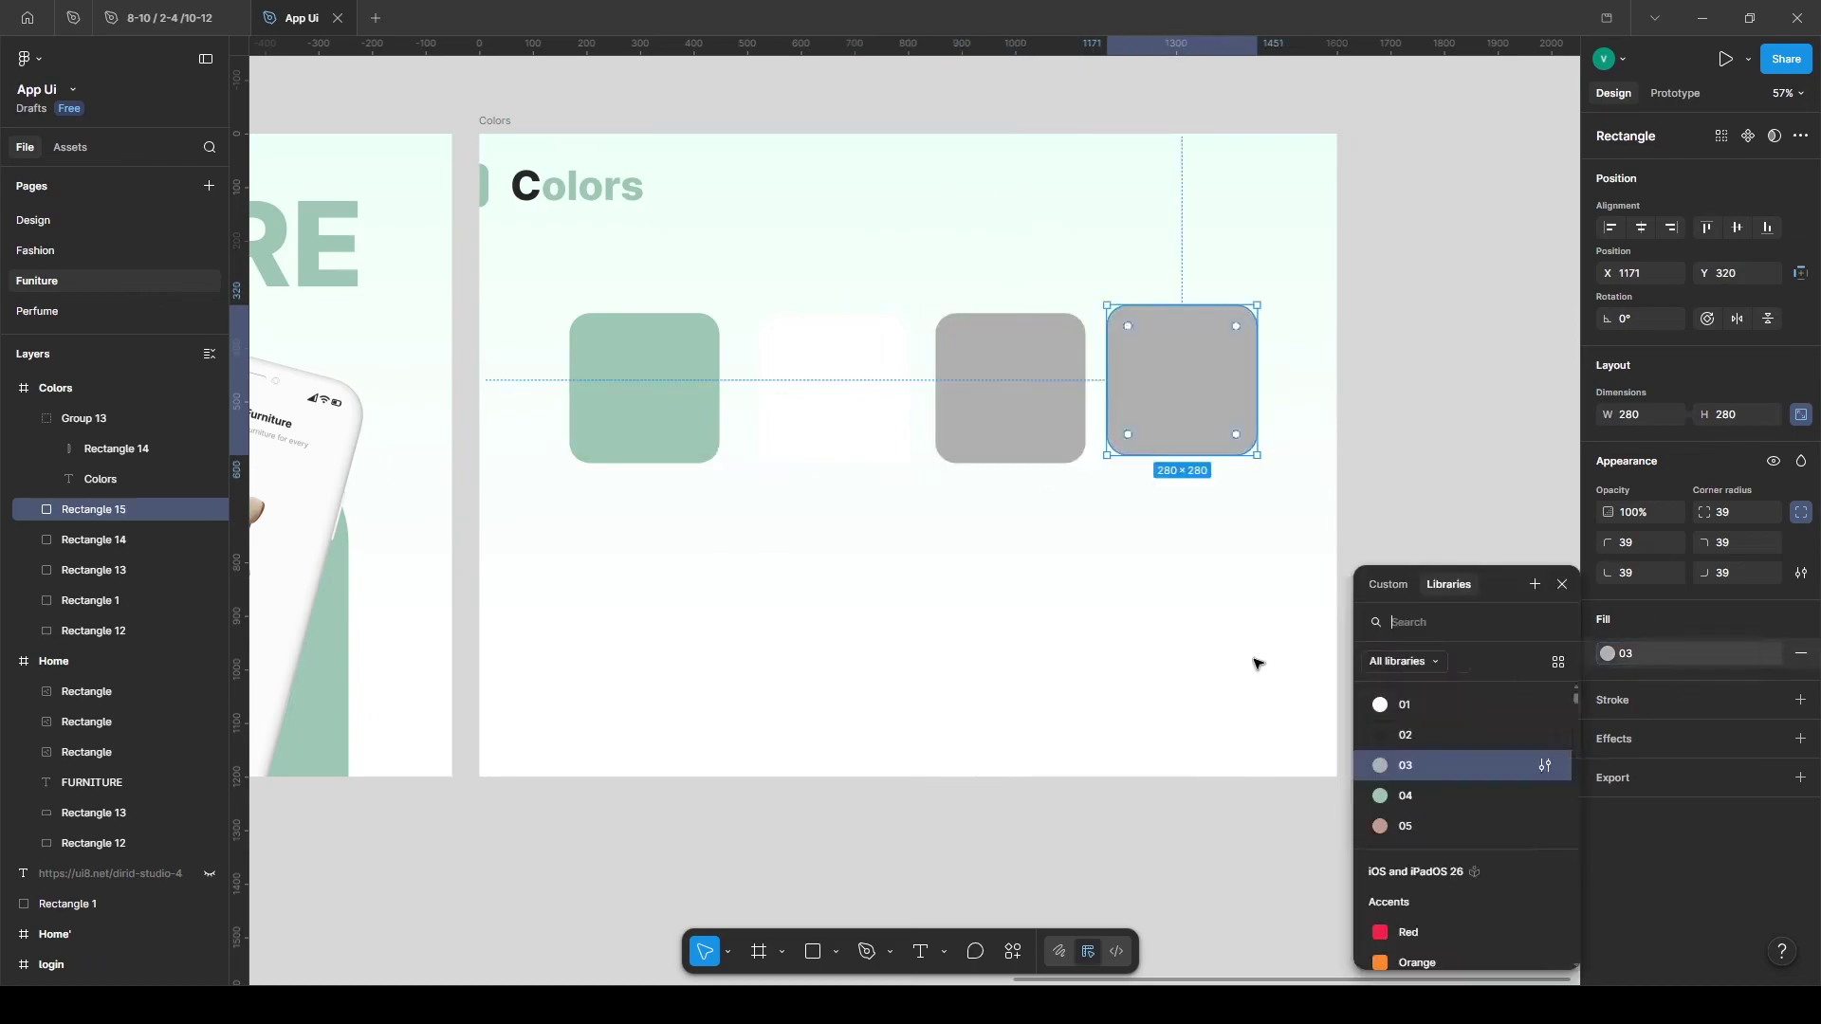
pyautogui.click(1422, 829)
# Distribute the four swatches with equal horizontal spacing and center the row in the frame.
pyautogui.click(999, 567)
pyautogui.keyDown('shift'); pyautogui.click(645, 404); pyautogui.keyUp('shift')
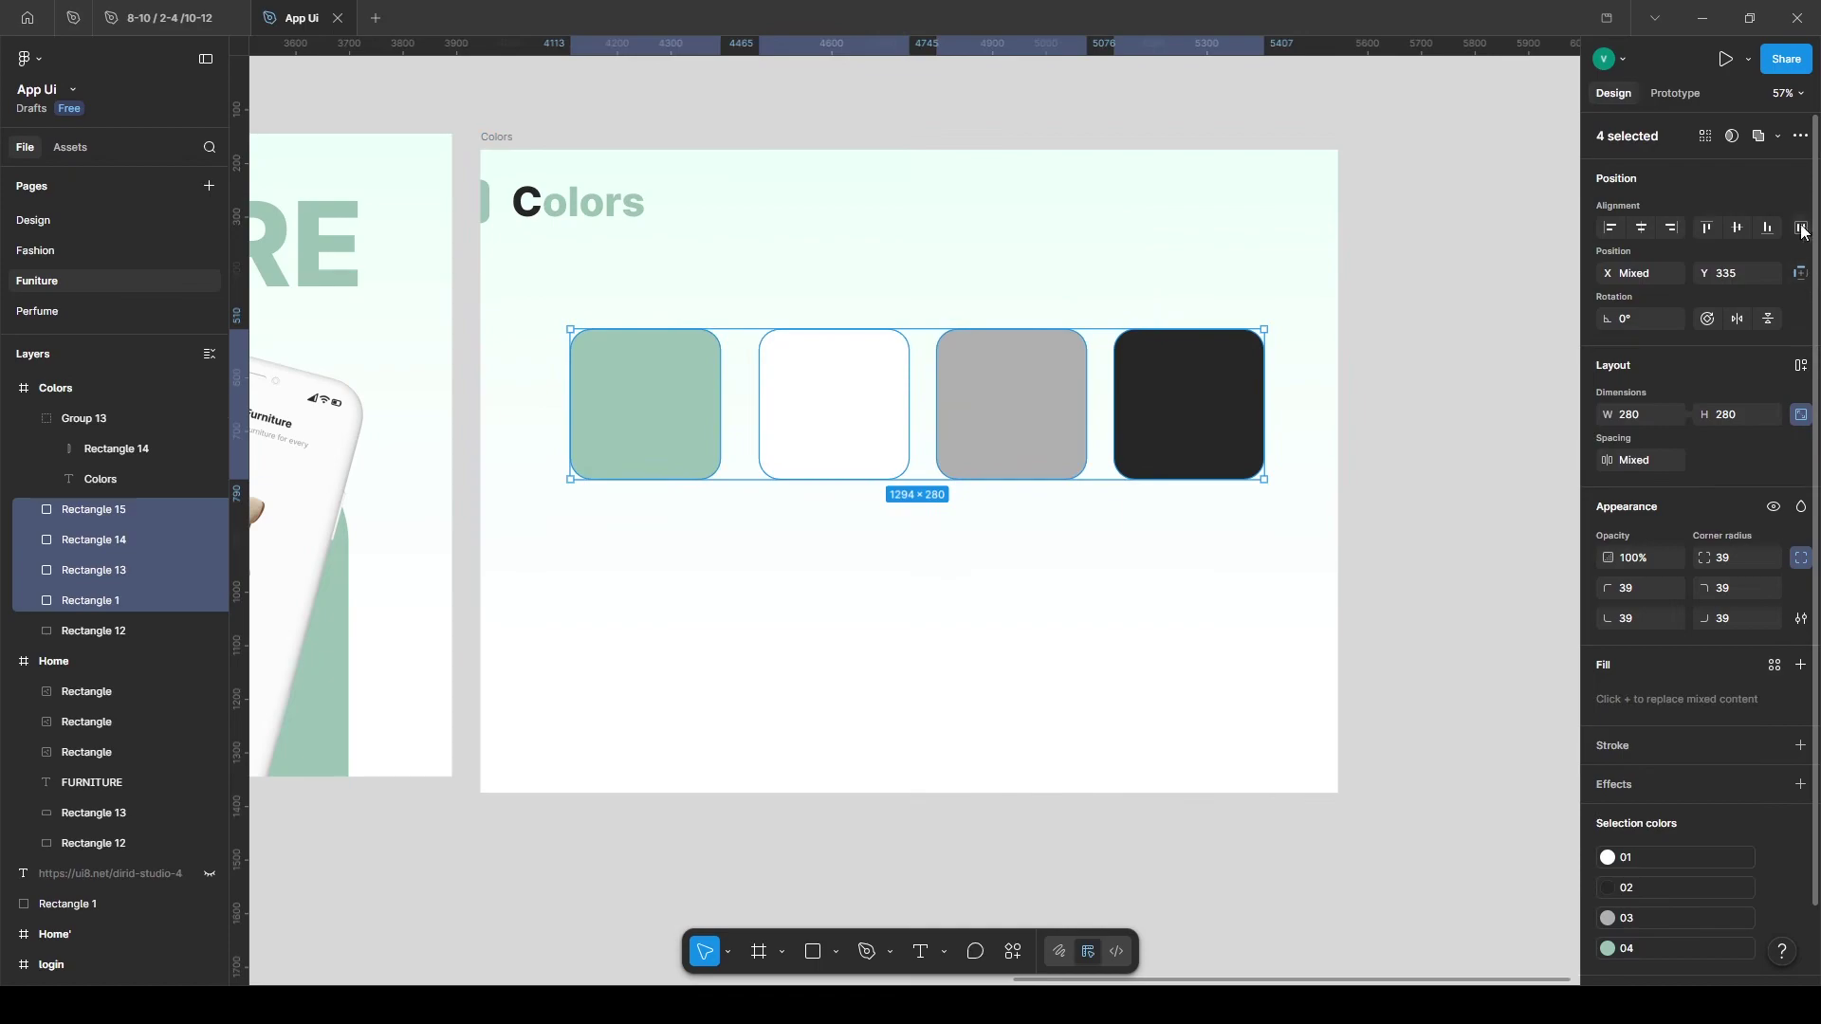
pyautogui.click(1802, 231)
pyautogui.click(1653, 303)
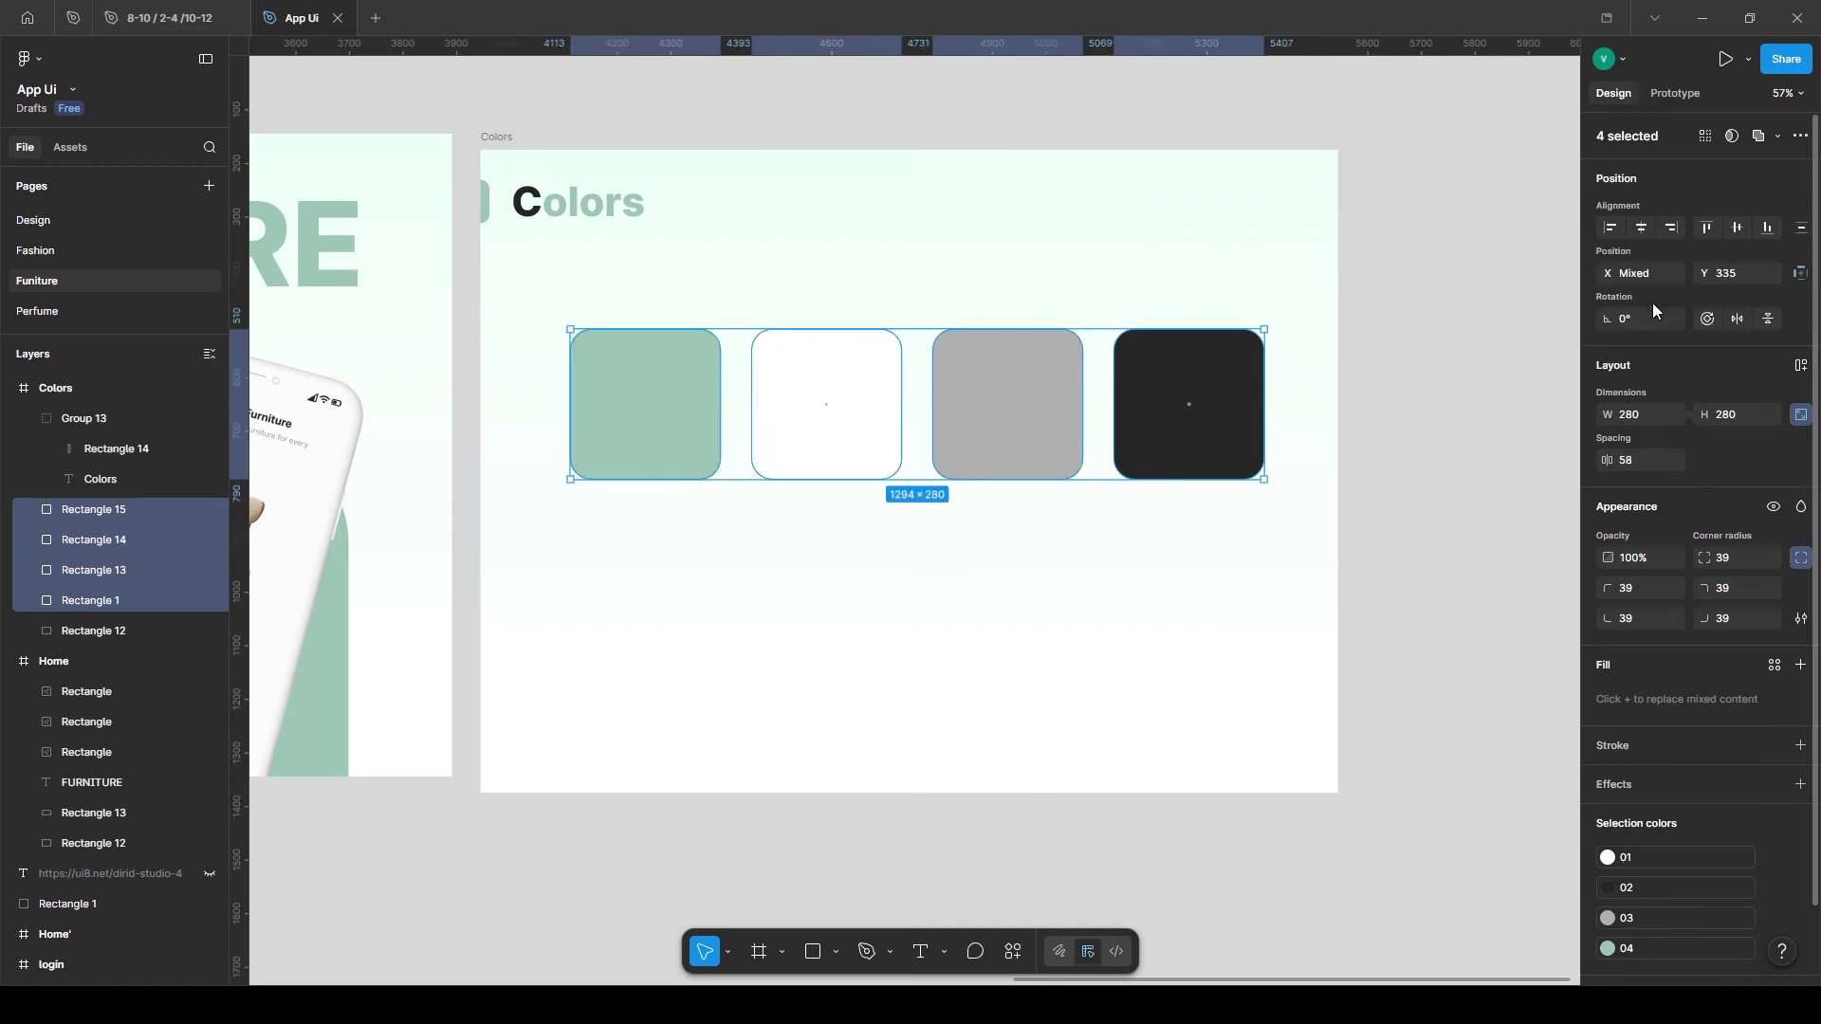
pyautogui.moveTo(949, 370); pyautogui.dragTo(941, 372)
# Paste the hex code 9AC3B4 as text onto the green swatch and prefix it with "#".
pyautogui.hotkey('ctrl', 'v')
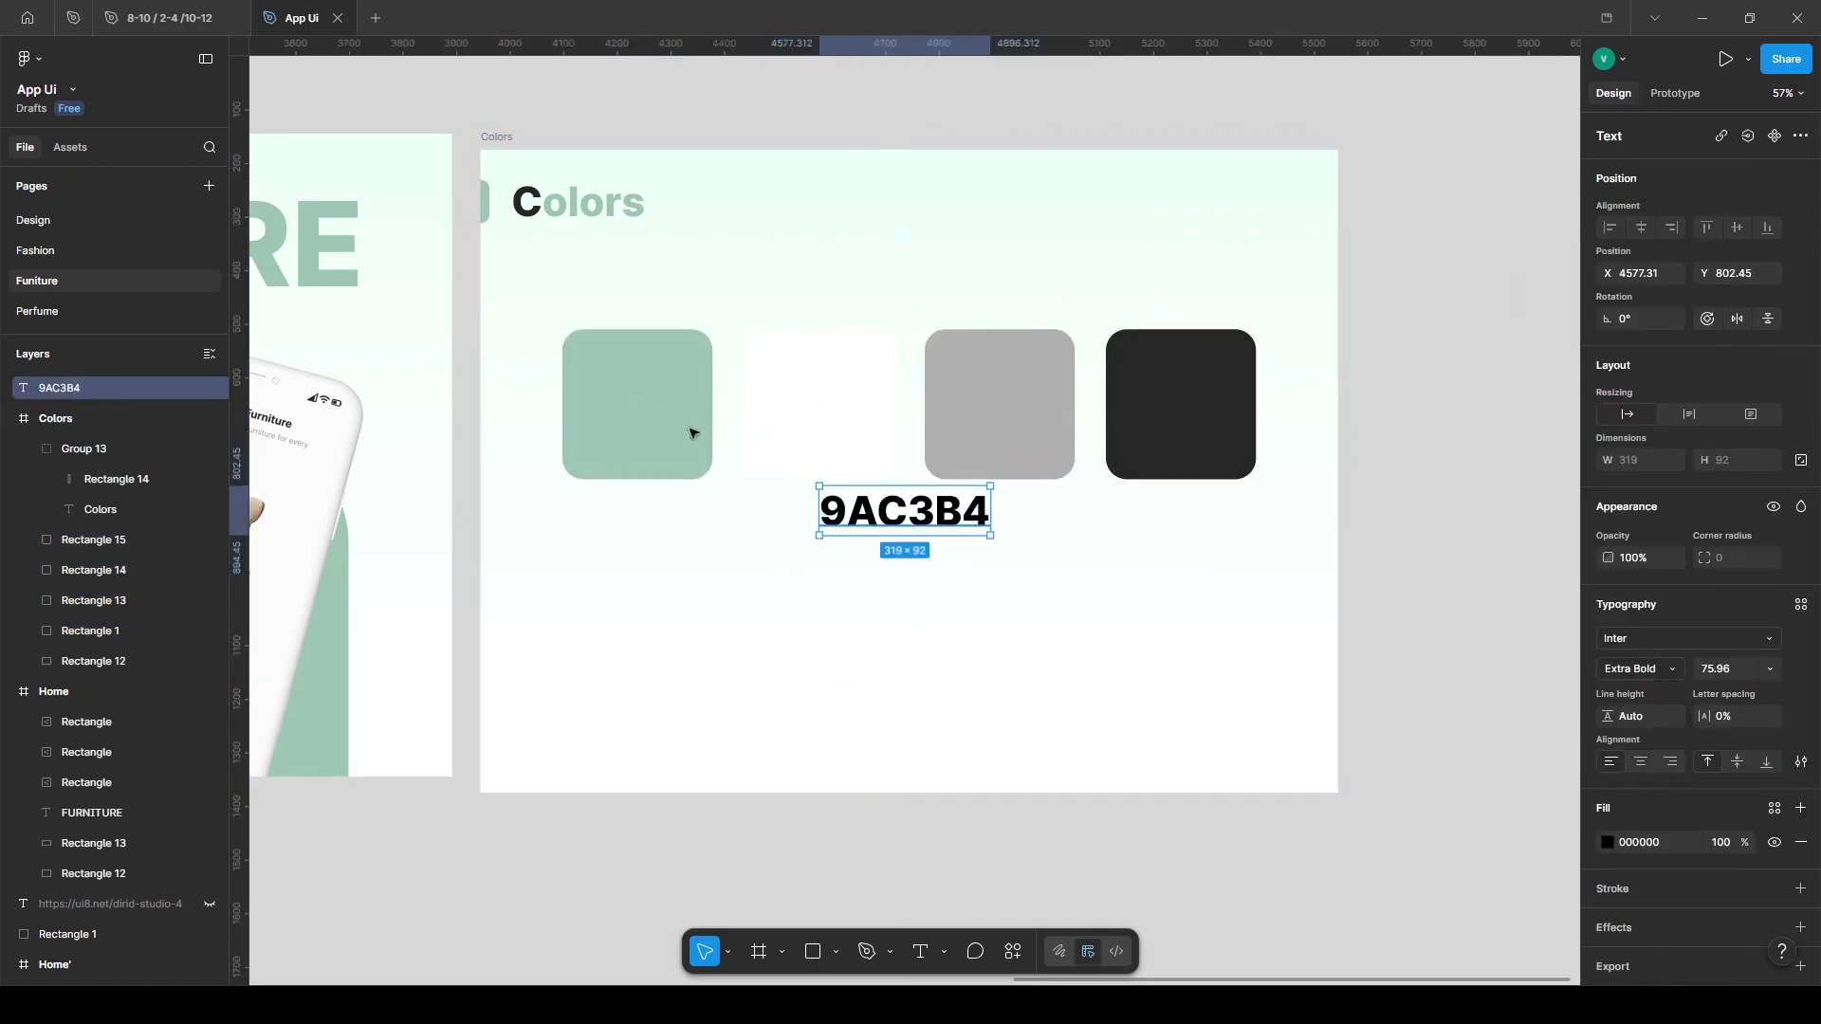
pyautogui.moveTo(904, 513); pyautogui.dragTo(657, 419)
pyautogui.doubleClick(656, 418)
pyautogui.click(574, 428)
pyautogui.write('#')
pyautogui.click(842, 439)
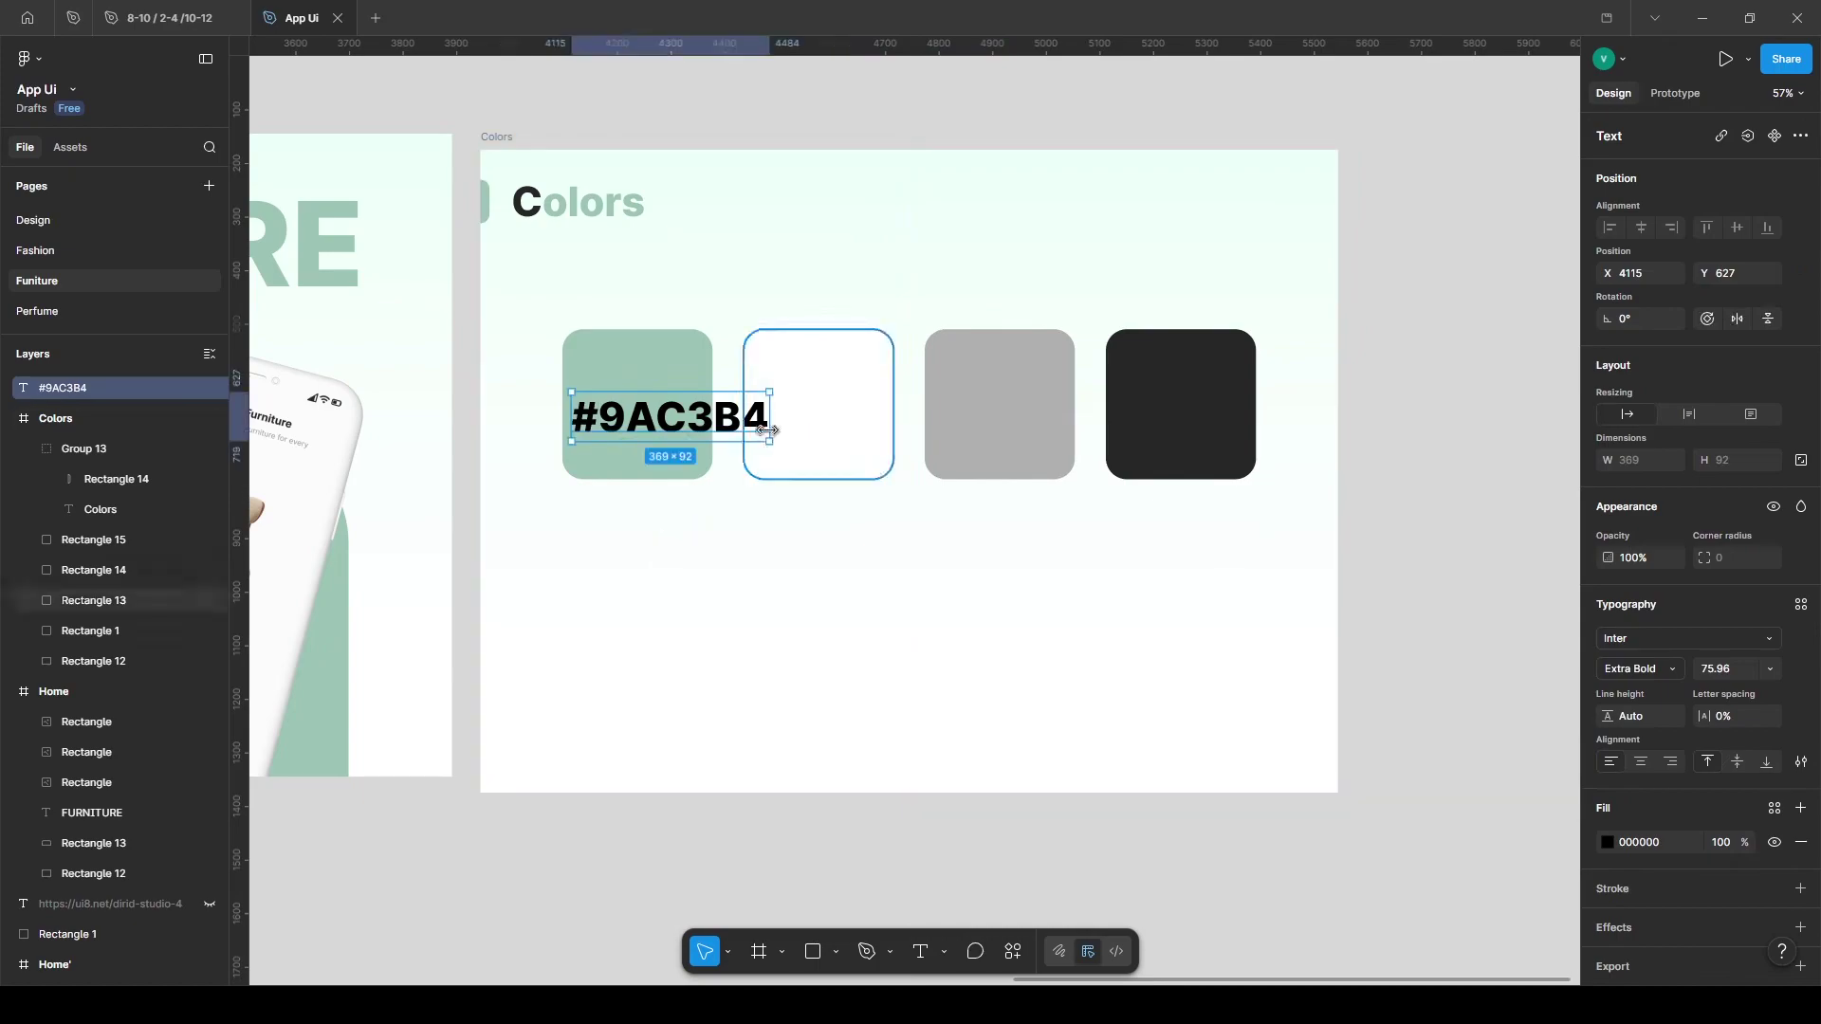
# Scale the #9AC3B4 label down to about 176 × 44 so it fits inside the green swatch.
pyautogui.press('k')
pyautogui.moveTo(767, 431); pyautogui.dragTo(665, 415)
pyautogui.moveTo(627, 408); pyautogui.dragTo(642, 411)
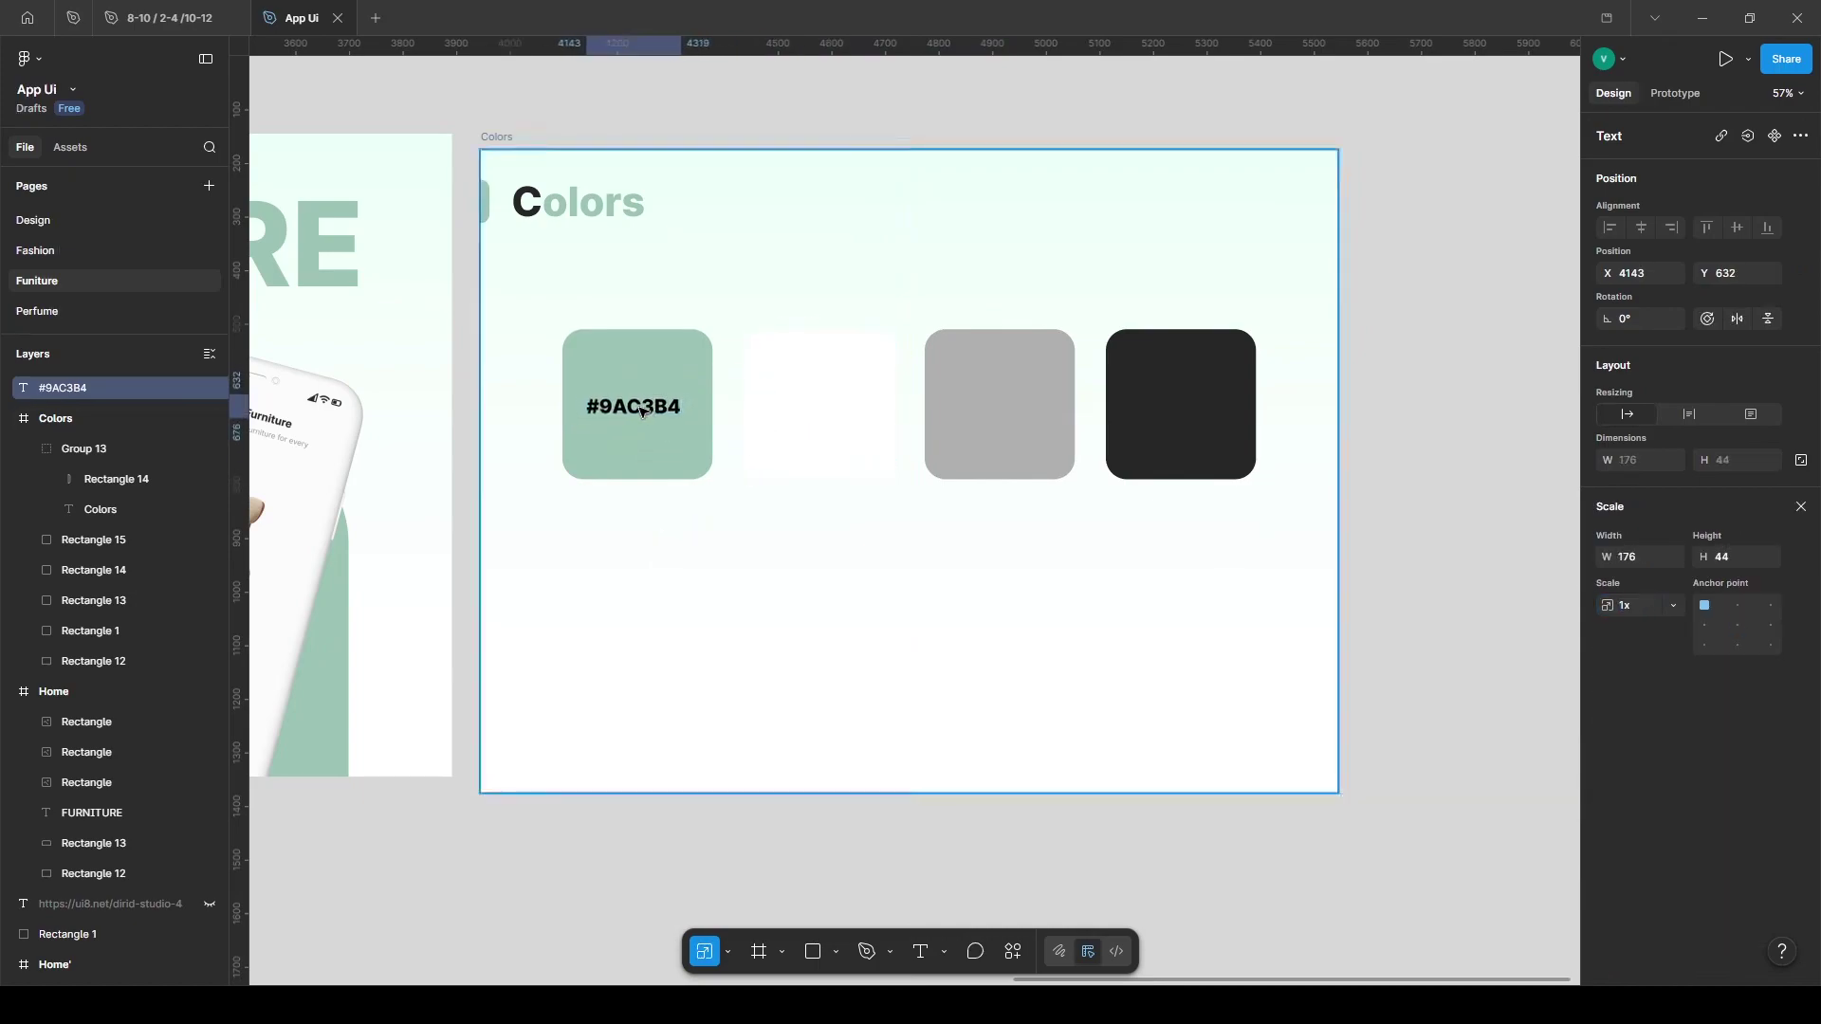
pyautogui.press('v')
# Set the #9AC3B4 label to Semi Bold and center it on the green swatch.
pyautogui.click(1649, 669)
pyautogui.click(1655, 622)
pyautogui.keyDown('shift'); pyautogui.click(650, 361); pyautogui.keyUp('shift')
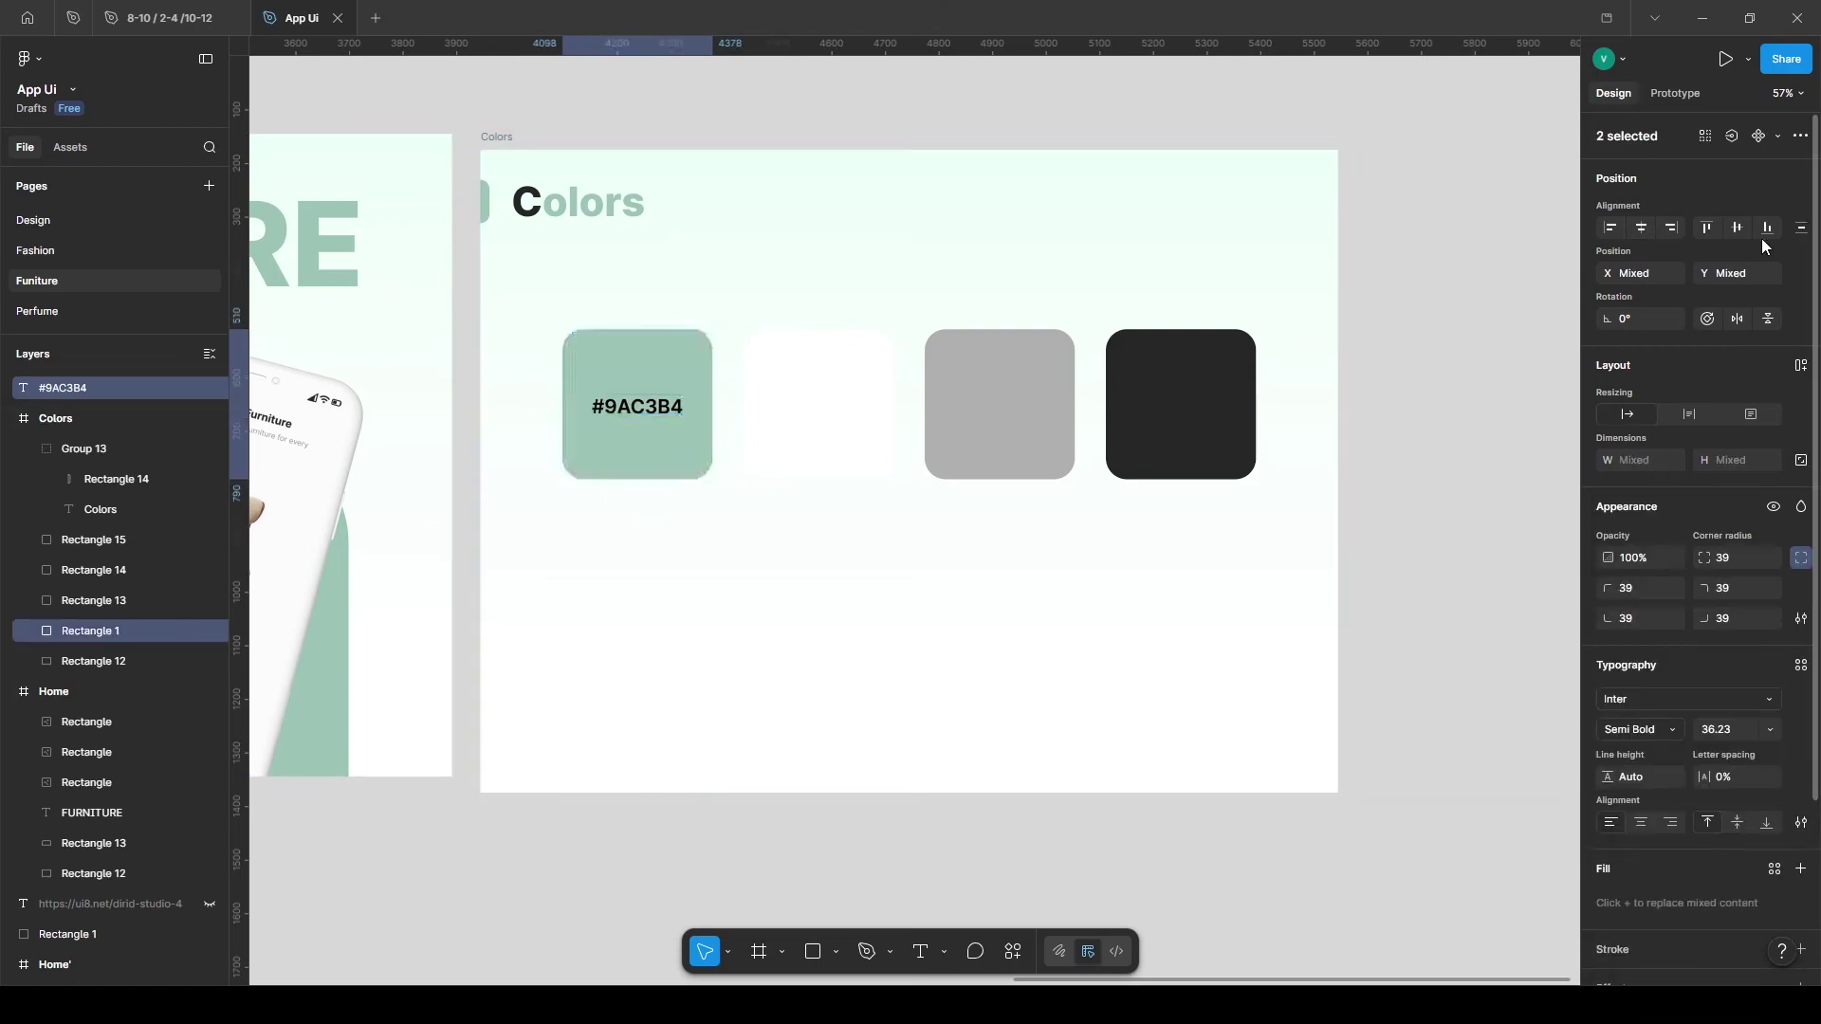
pyautogui.click(1000, 457)
# Duplicate the hex label onto the white, gray and dark swatches.
pyautogui.moveTo(640, 424); pyautogui.dragTo(816, 417)
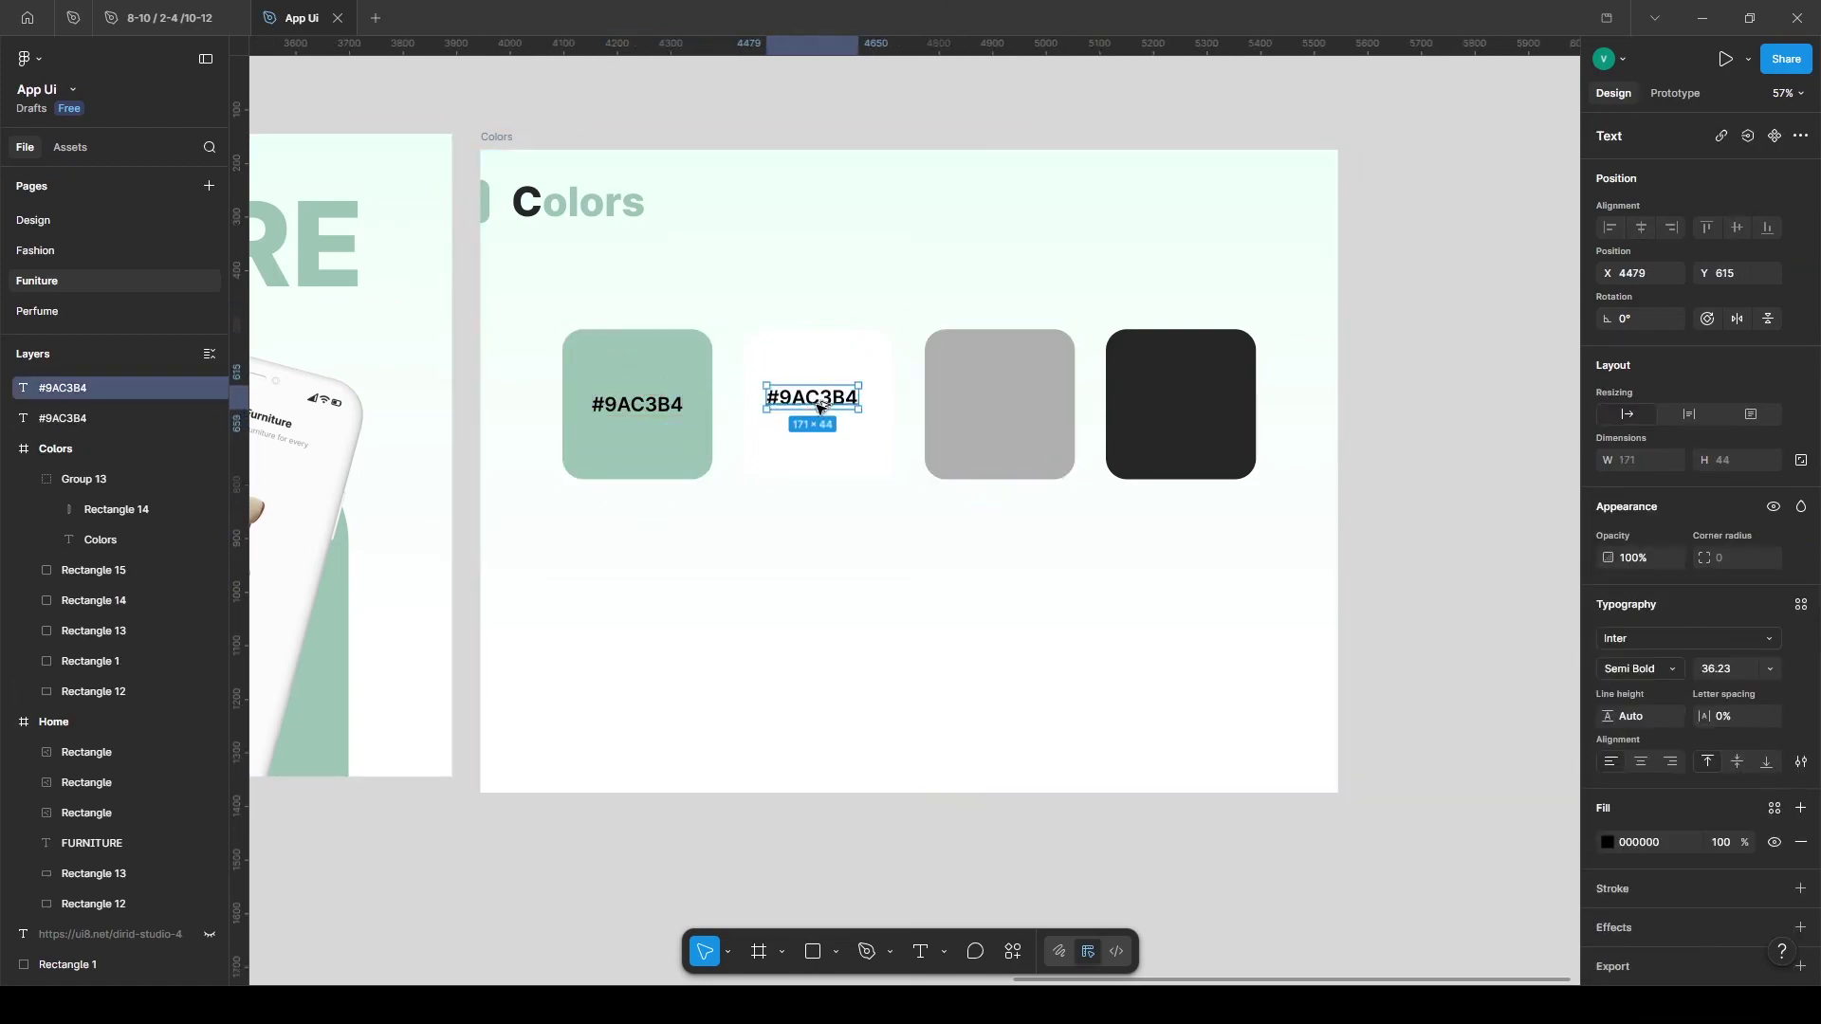
pyautogui.hotkey('ctrl', 'd')
pyautogui.hotkey('ctrl', 'd')
# Move the four hex label layers into the Colors frame, above its other layers.
pyautogui.keyDown('shift'); pyautogui.click(996, 390); pyautogui.keyUp('shift')
pyautogui.keyDown('shift'); pyautogui.click(765, 394); pyautogui.keyUp('shift')
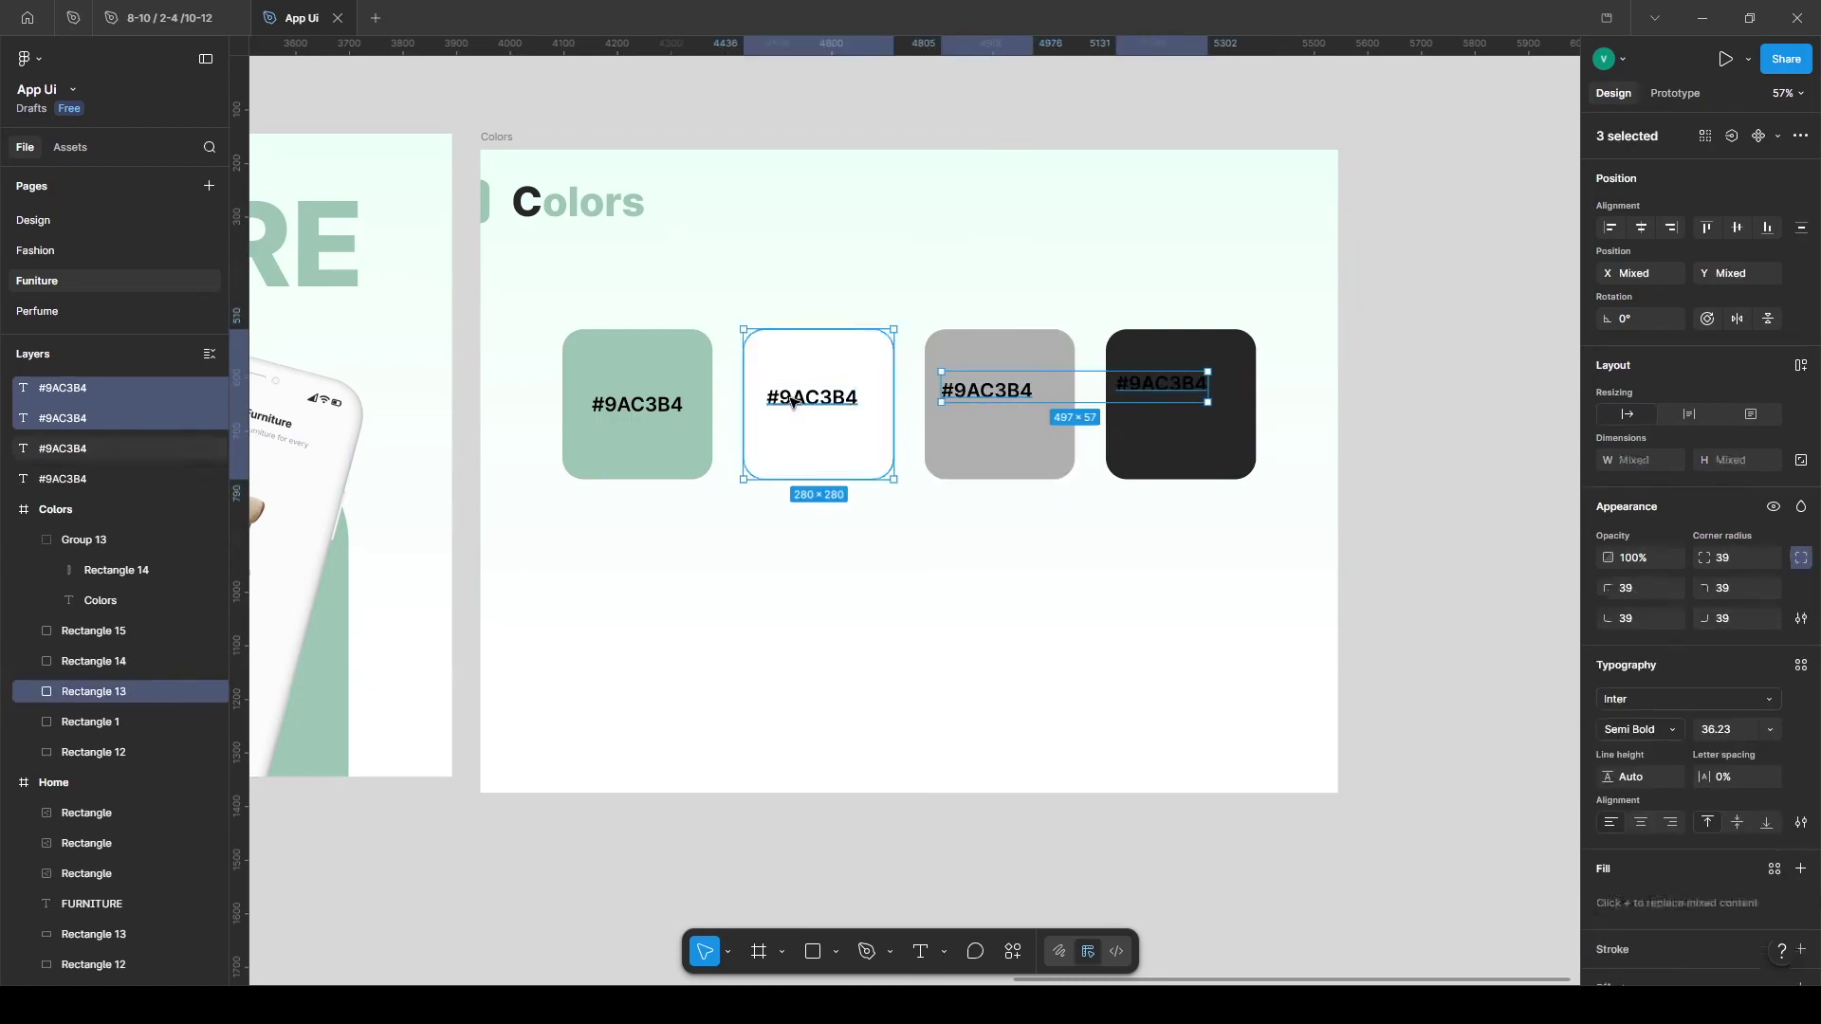
pyautogui.click(792, 402)
pyautogui.keyDown('shift'); pyautogui.click(58, 391); pyautogui.keyUp('shift')
pyautogui.keyDown('shift'); pyautogui.click(65, 474); pyautogui.keyUp('shift')
pyautogui.moveTo(72, 509); pyautogui.dragTo(73, 517)
pyautogui.click(782, 483)
# Center the hex labels horizontally and vertically on the white and gray swatches.
pyautogui.click(817, 396)
pyautogui.keyDown('shift'); pyautogui.click(827, 365); pyautogui.keyUp('shift')
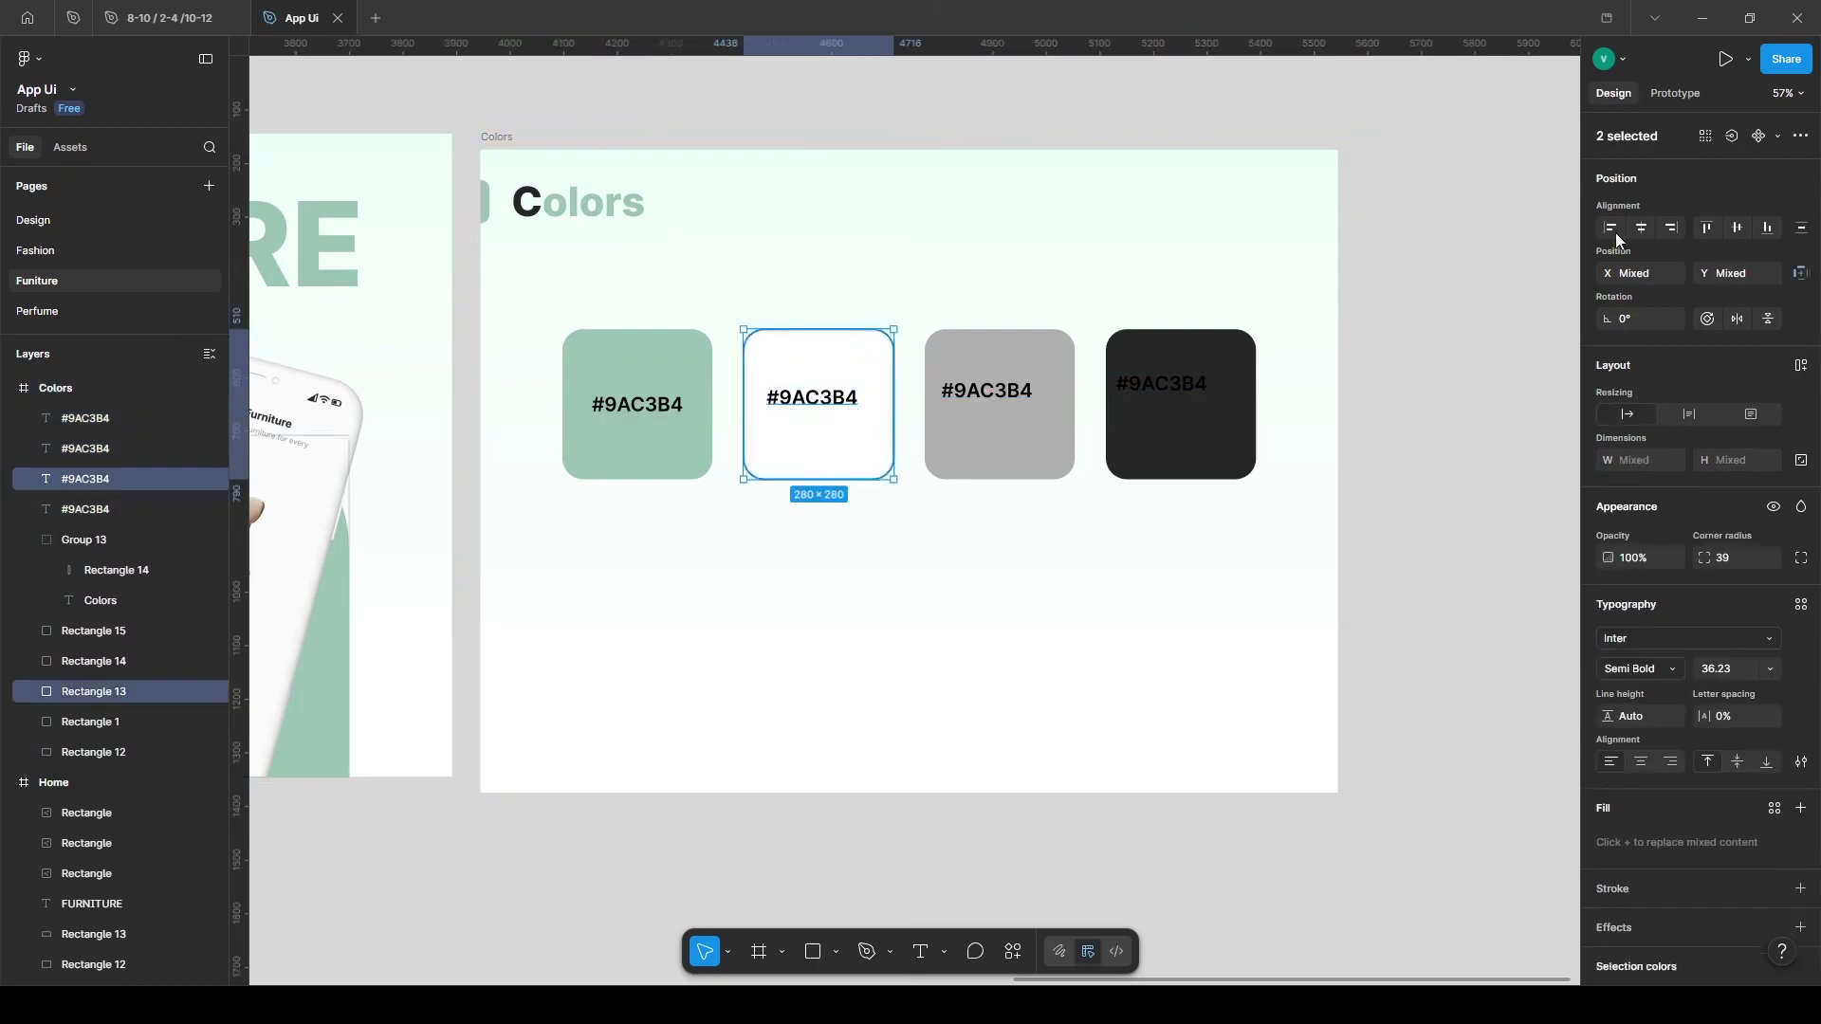
pyautogui.click(1641, 227)
pyautogui.click(1737, 227)
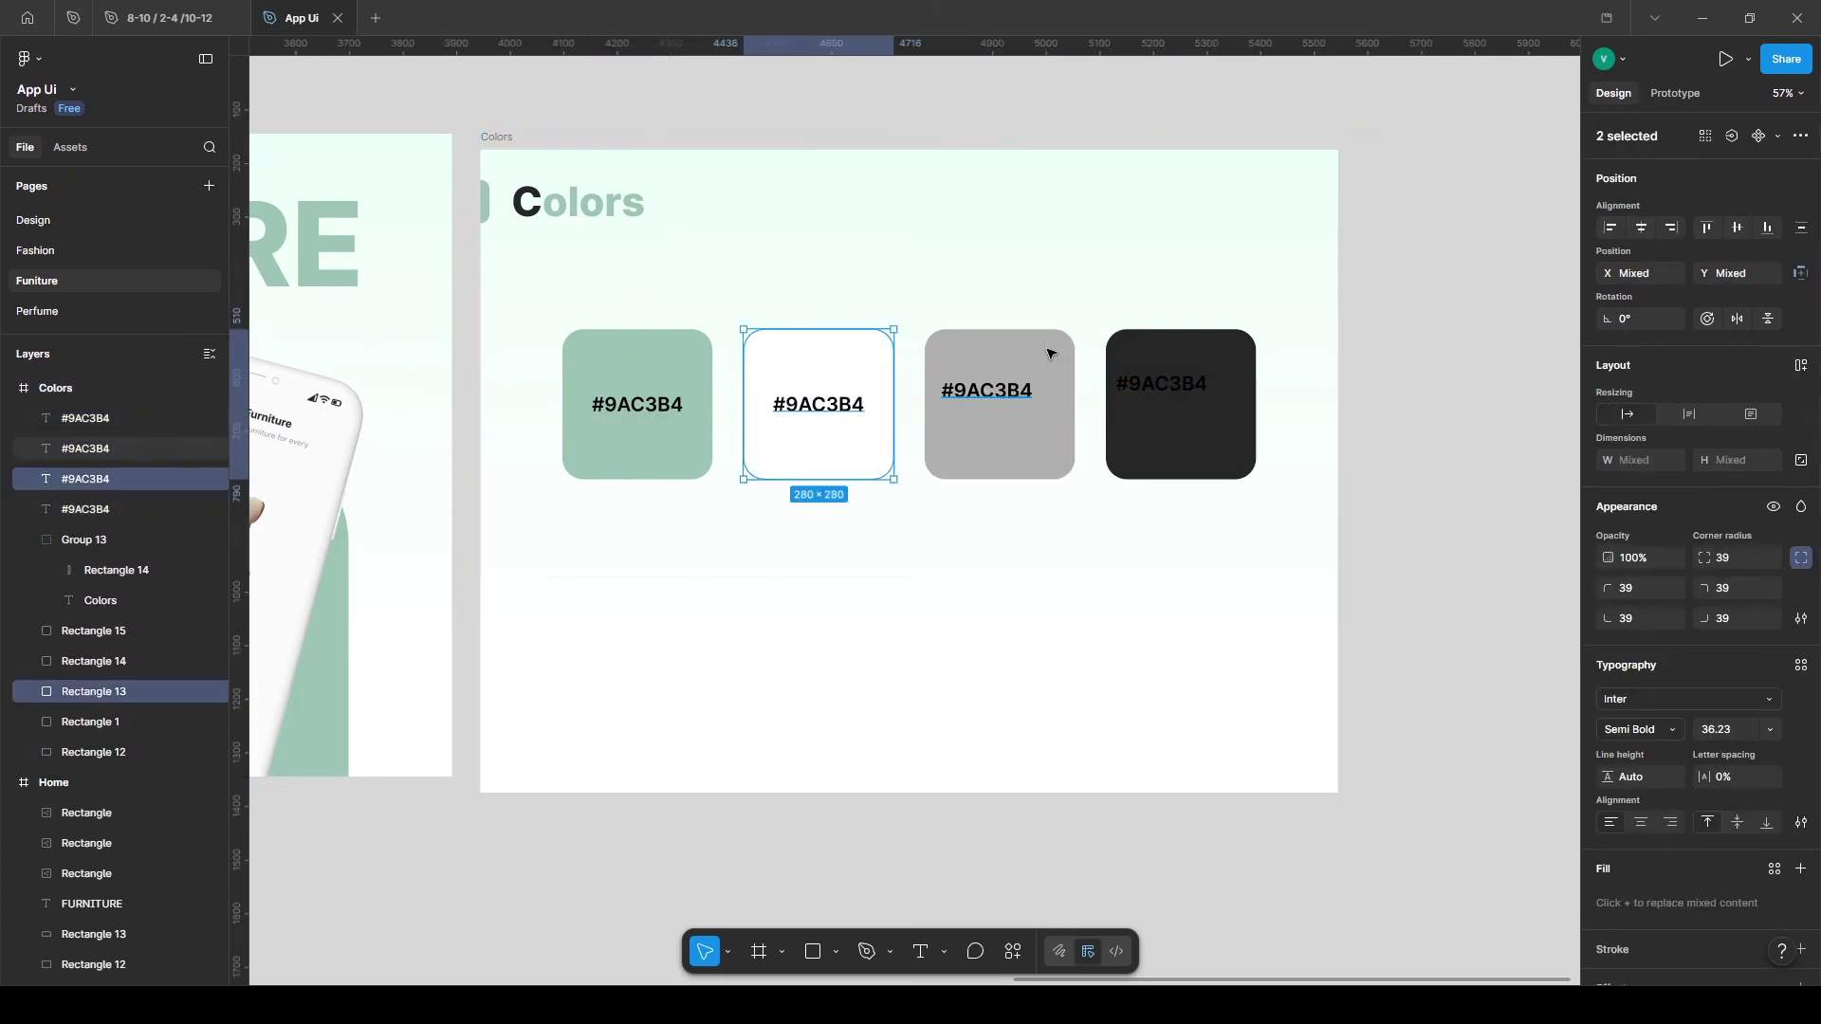
pyautogui.click(986, 389)
pyautogui.keyDown('shift'); pyautogui.click(1044, 355); pyautogui.keyUp('shift')
pyautogui.click(1641, 227)
pyautogui.click(1737, 228)
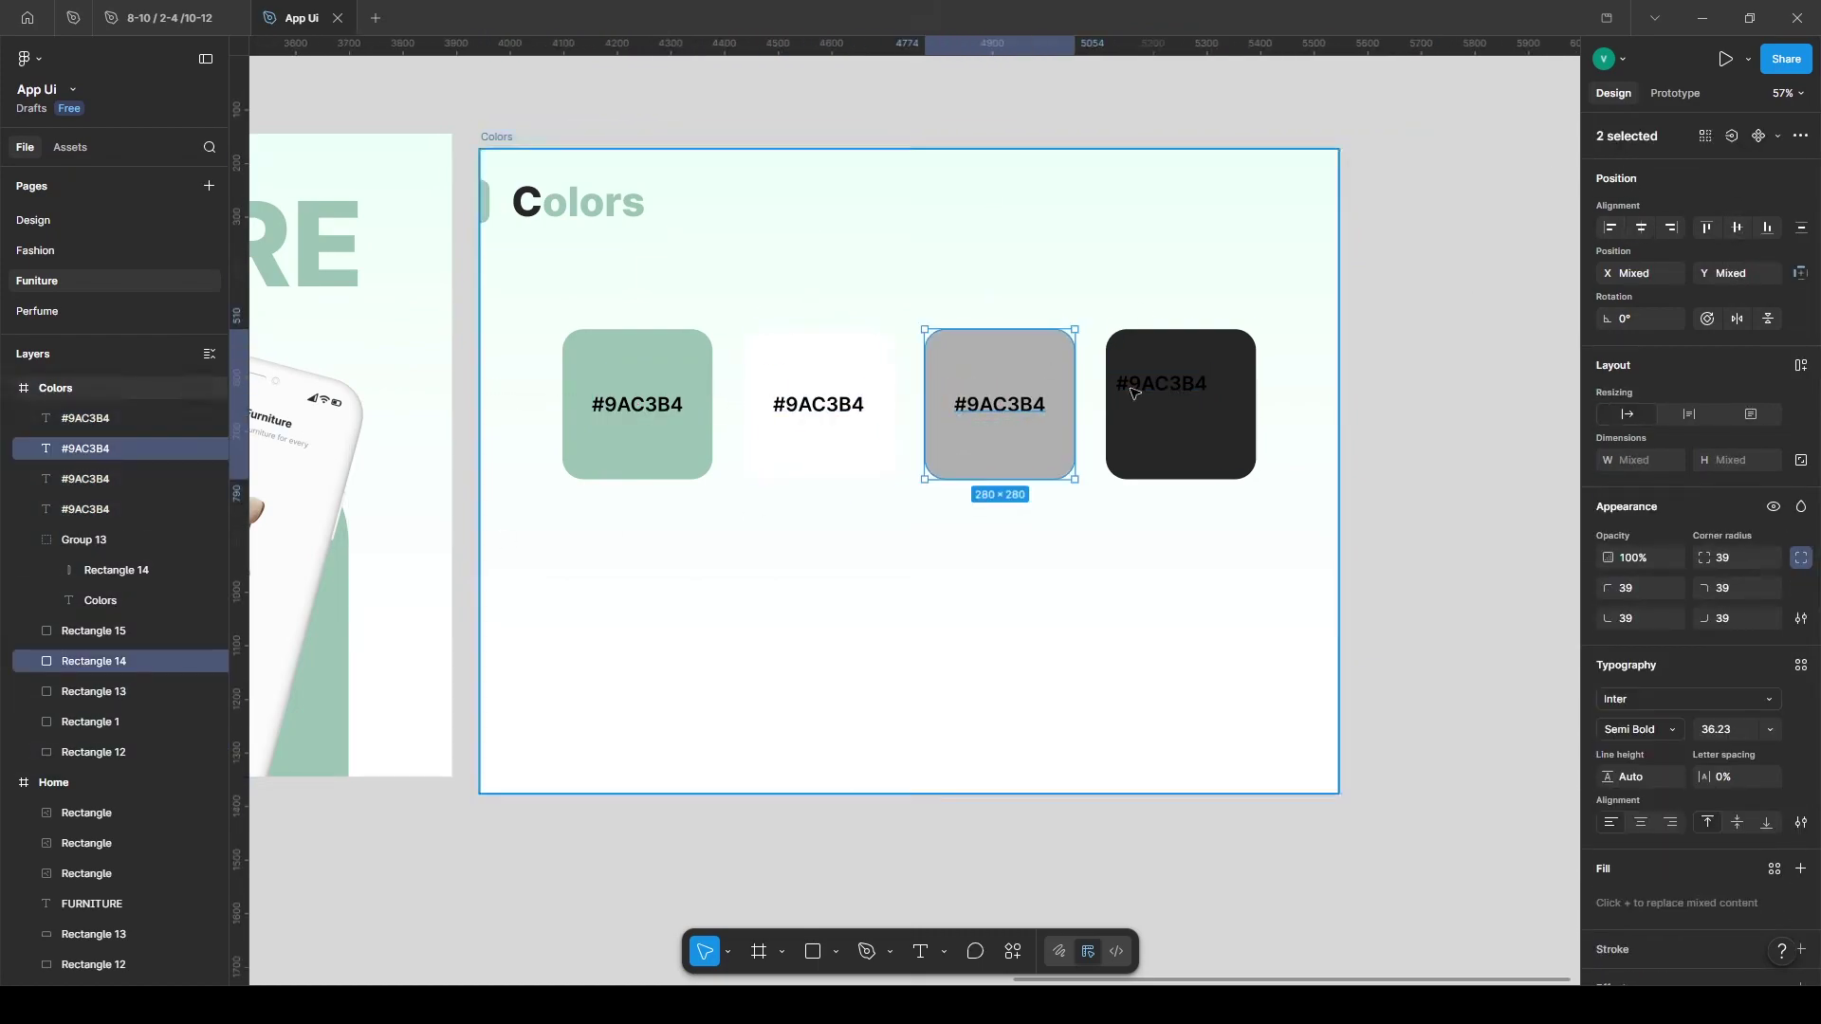
# Center the hex label horizontally and vertically on the dark swatch.
pyautogui.click(1132, 391)
pyautogui.keyDown('shift'); pyautogui.click(1152, 350); pyautogui.keyUp('shift')
pyautogui.click(1737, 228)
pyautogui.hotkey('ctrl', 'z')
pyautogui.click(1641, 228)
pyautogui.click(1736, 228)
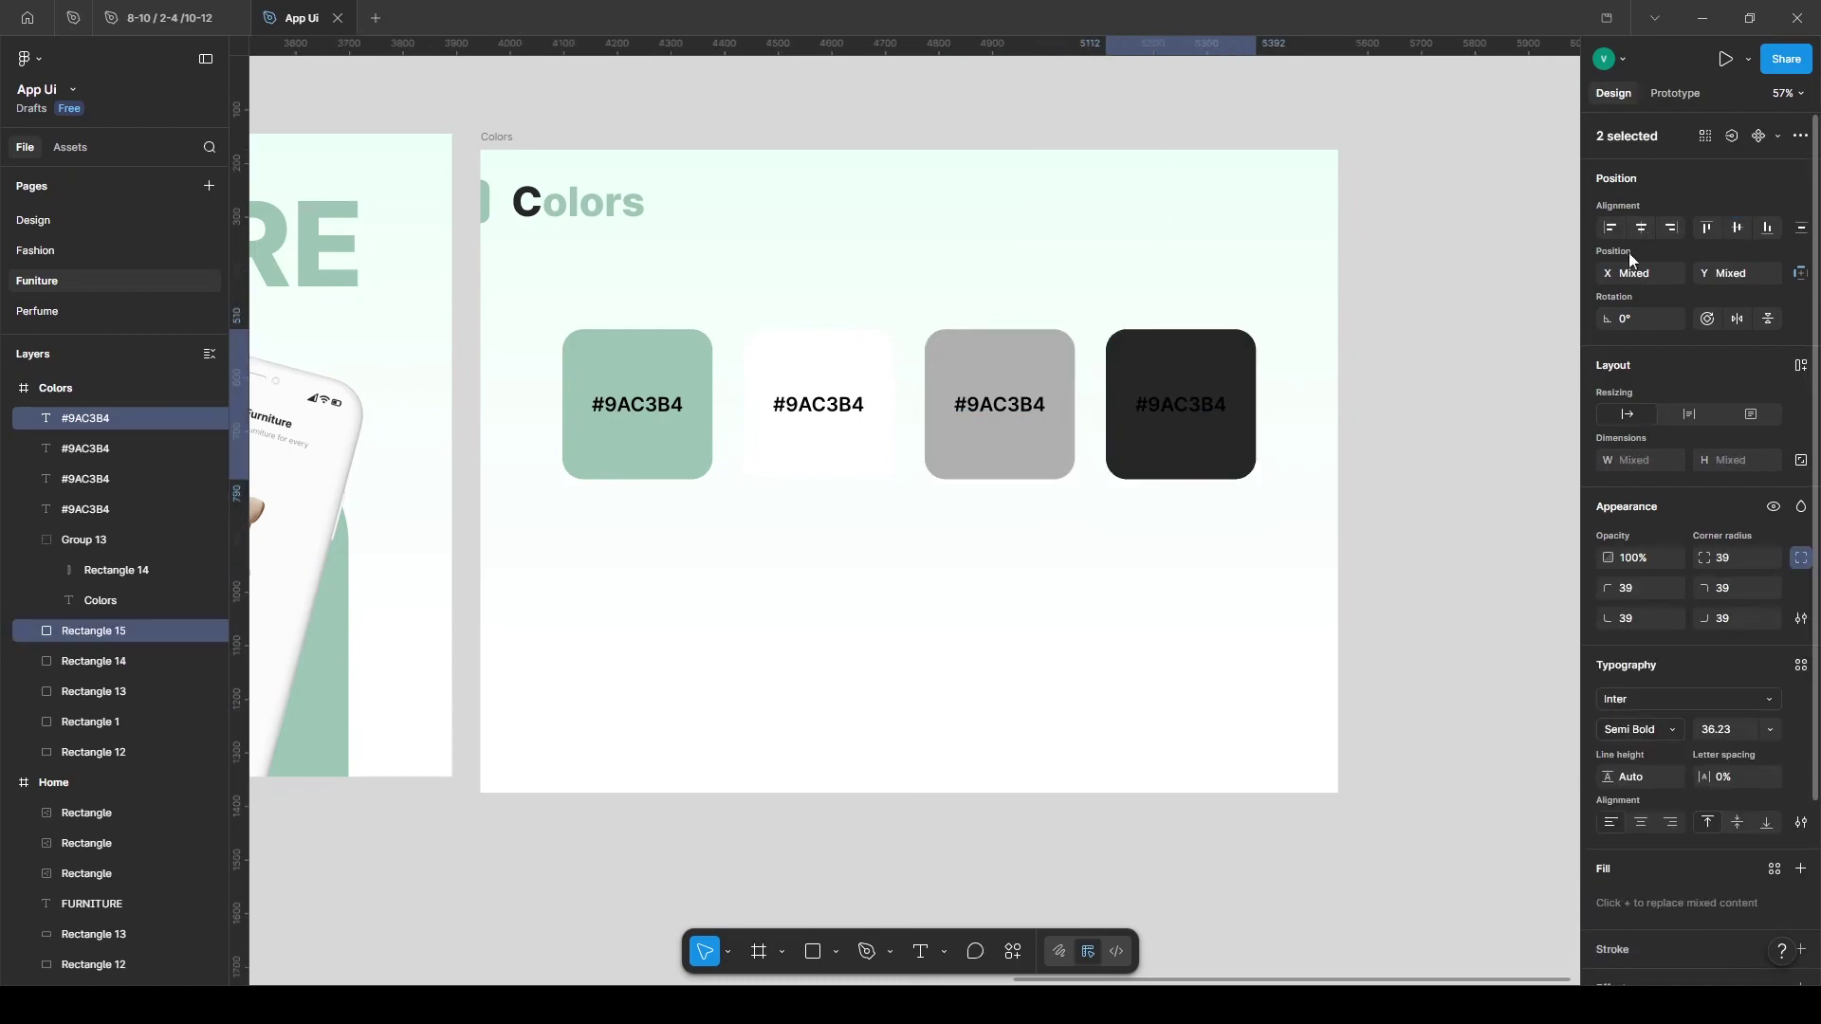
pyautogui.click(714, 562)
# Detach the white swatch's color style to get its hex code and change its label to #FFFFFF.
pyautogui.click(1181, 404)
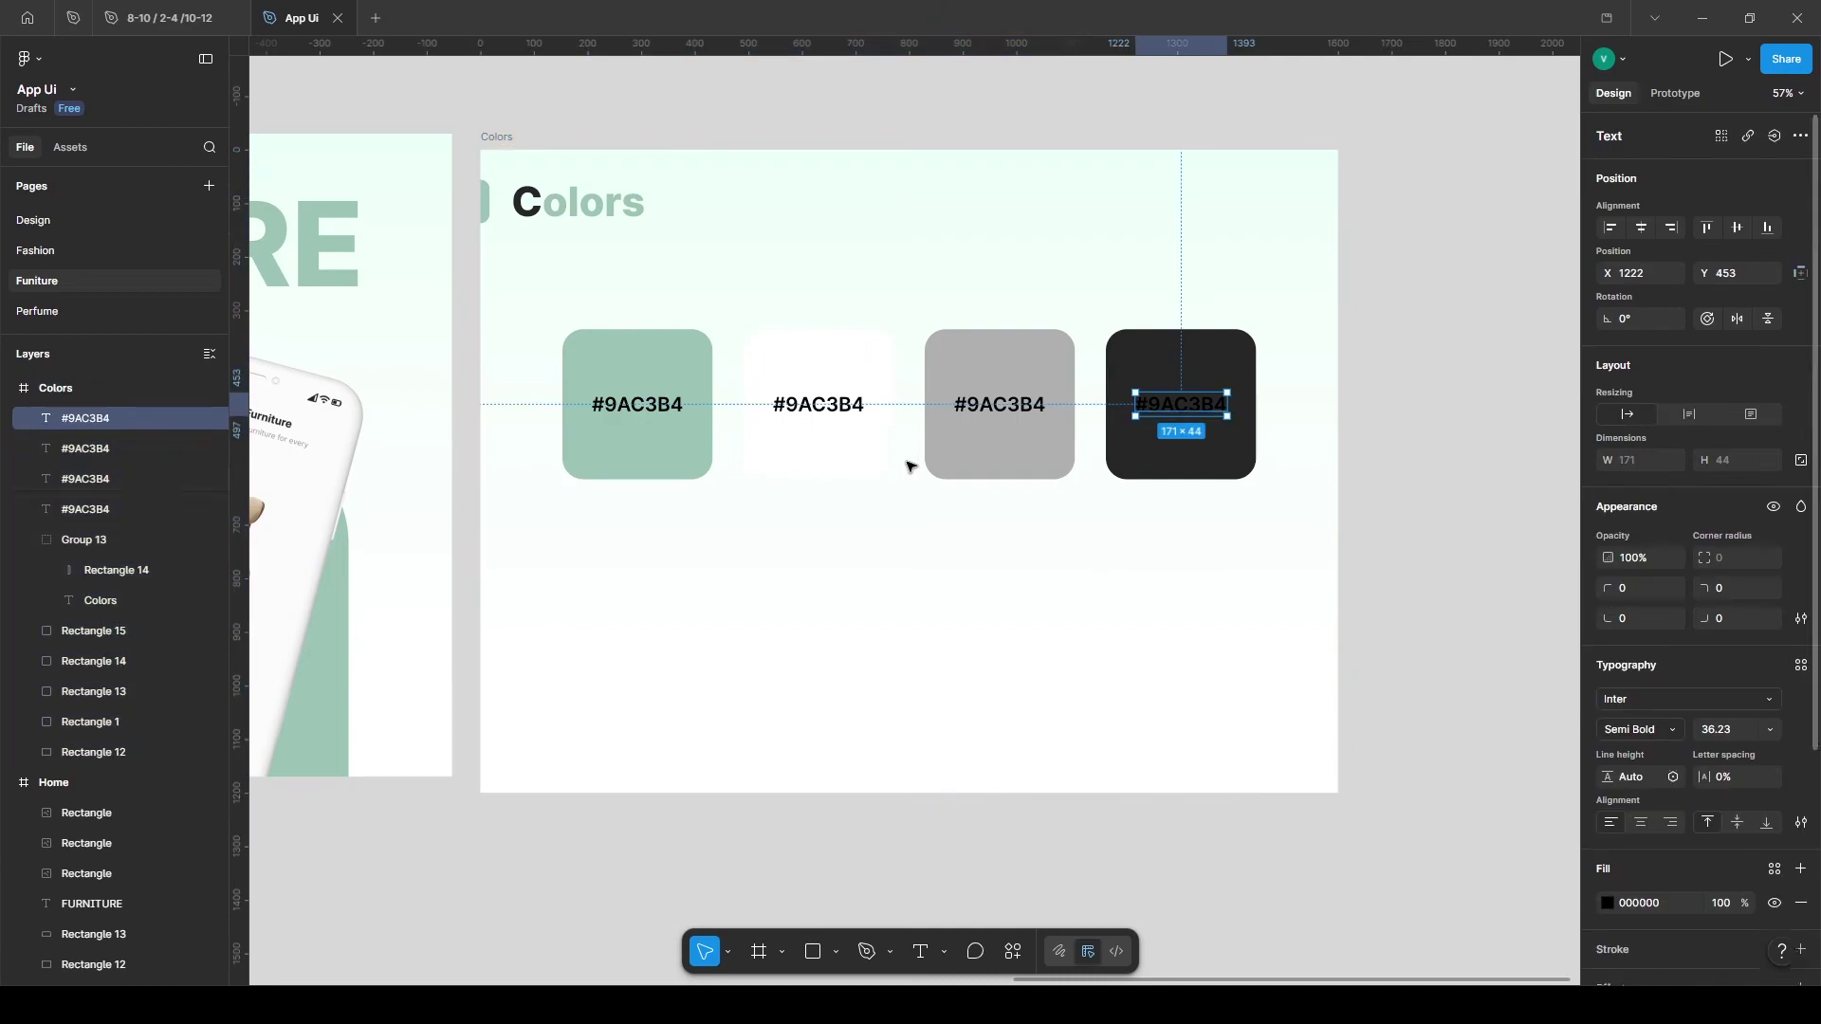
pyautogui.click(838, 357)
pyautogui.click(1753, 653)
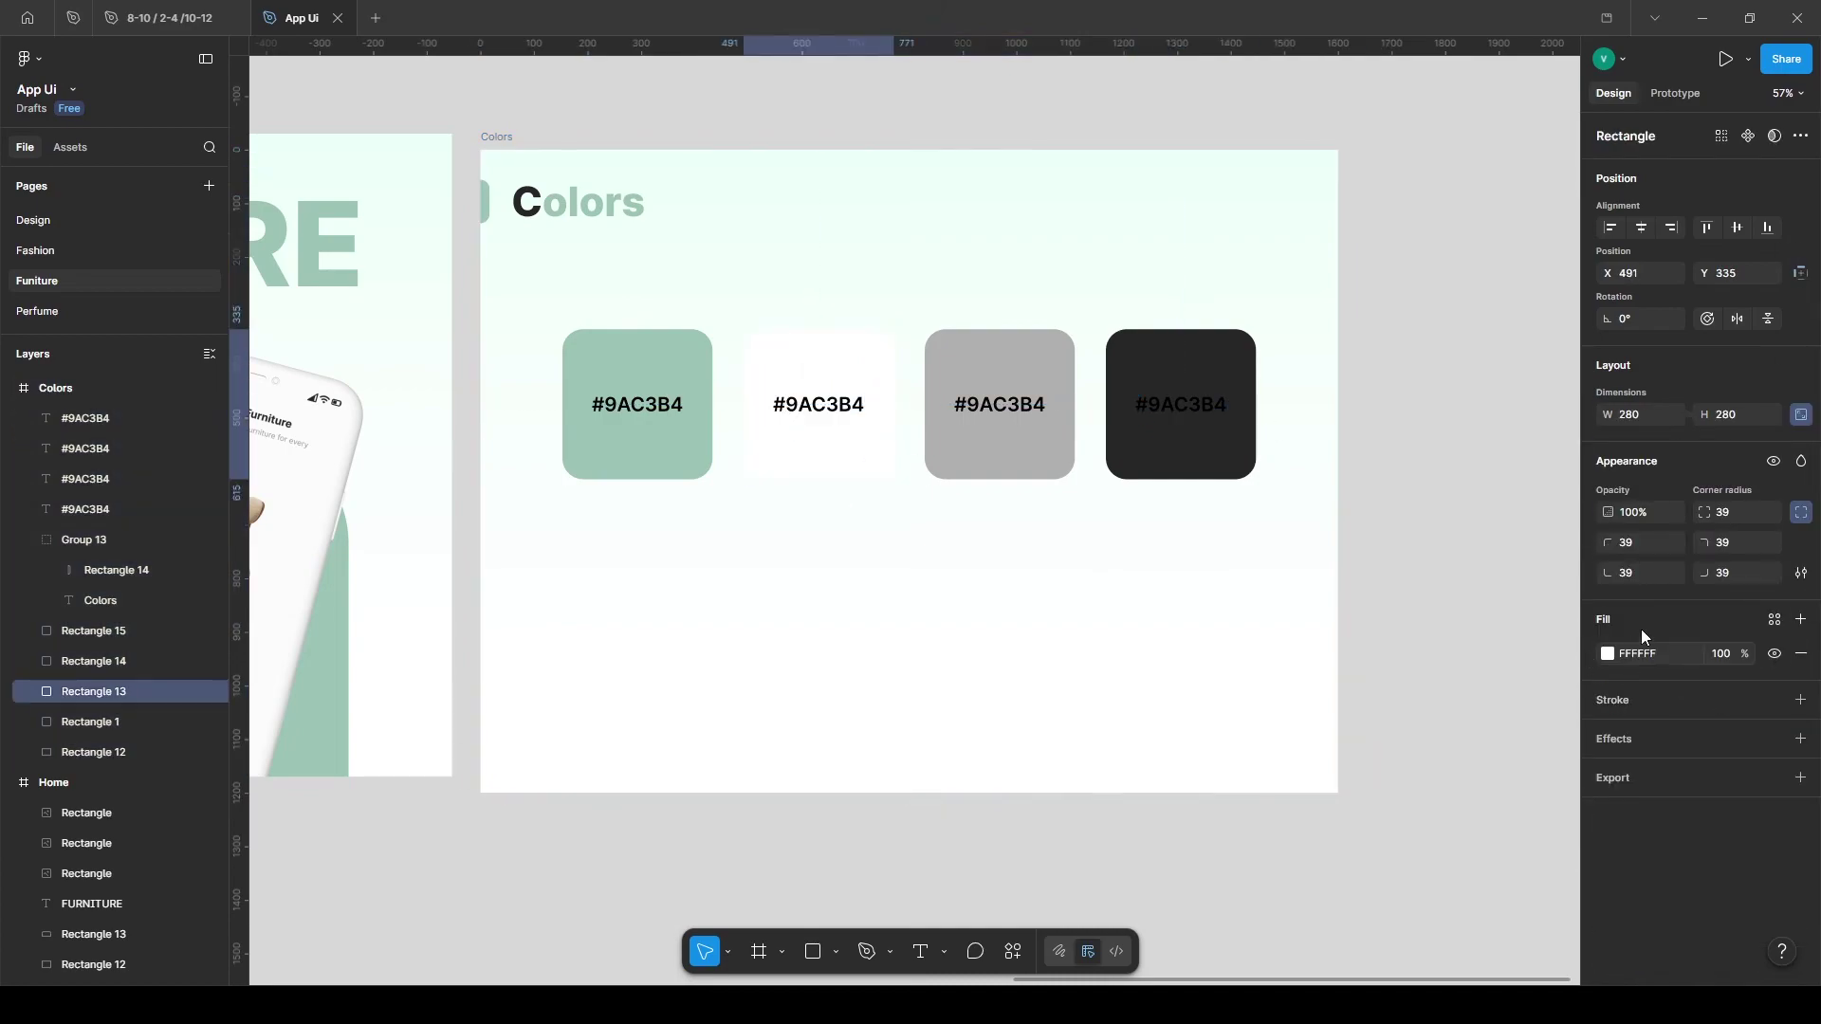
pyautogui.click(806, 403)
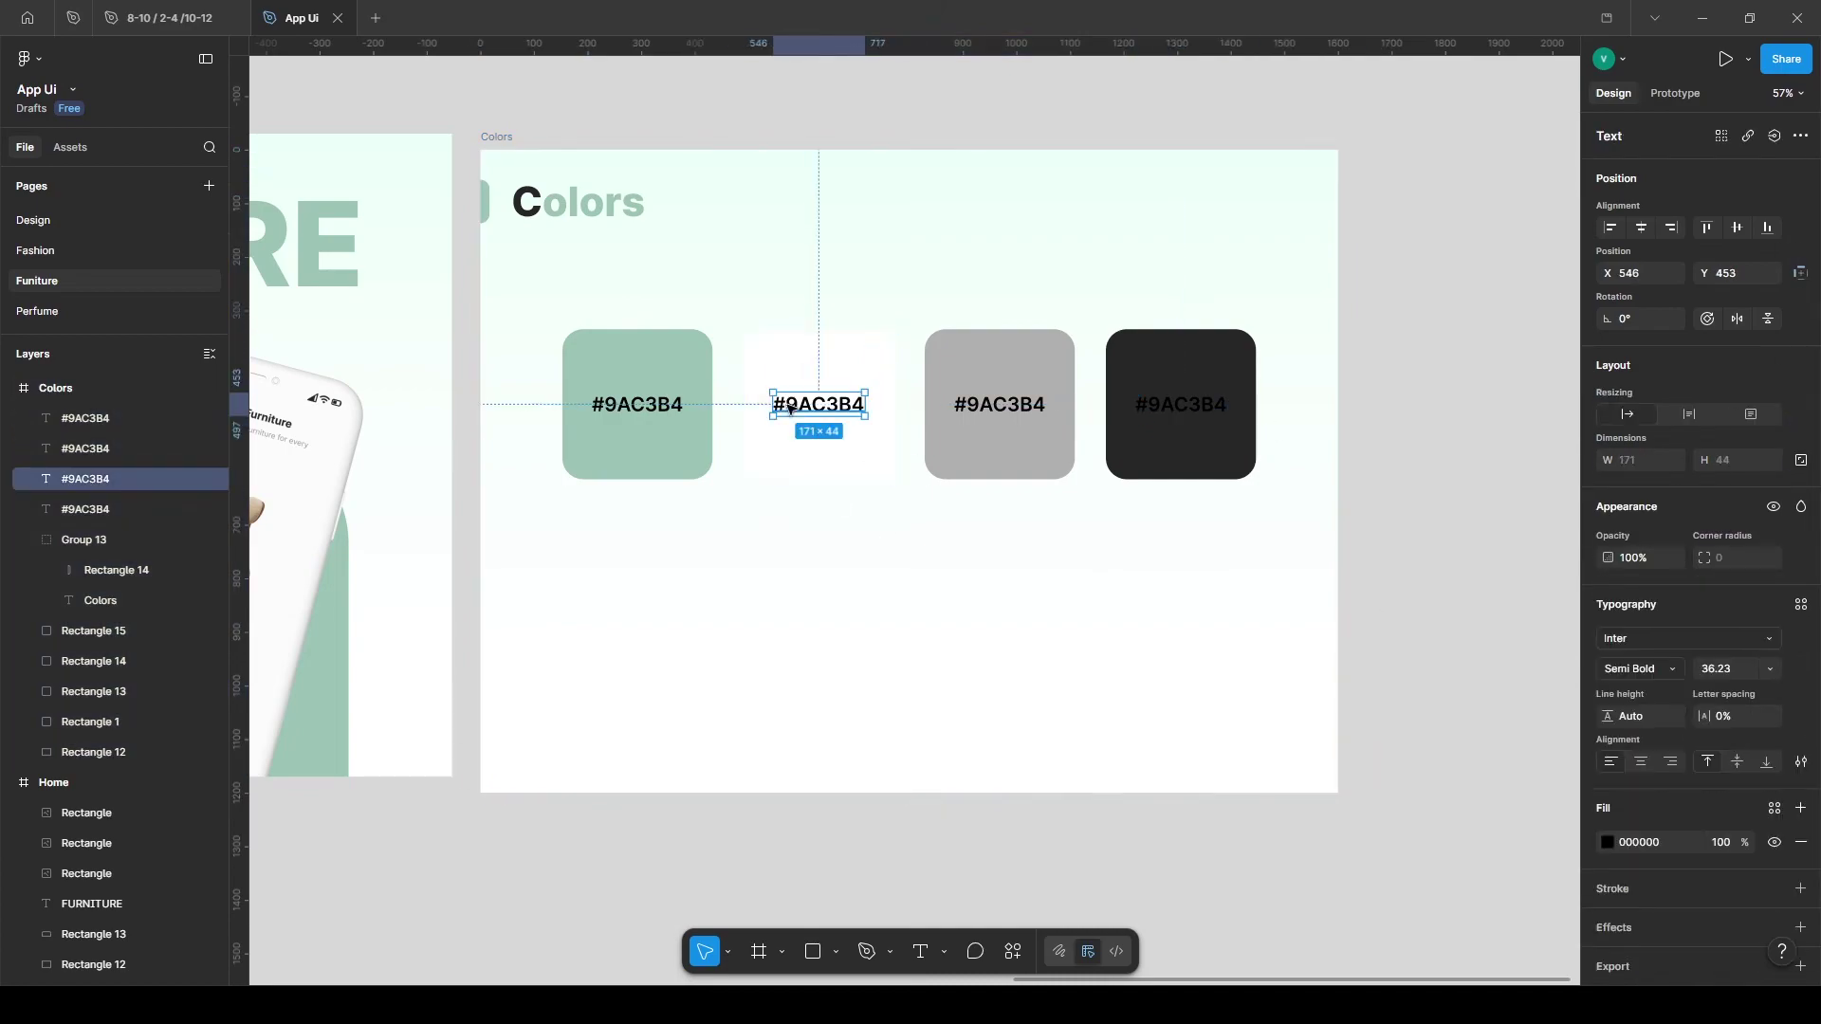
pyautogui.doubleClick(801, 408)
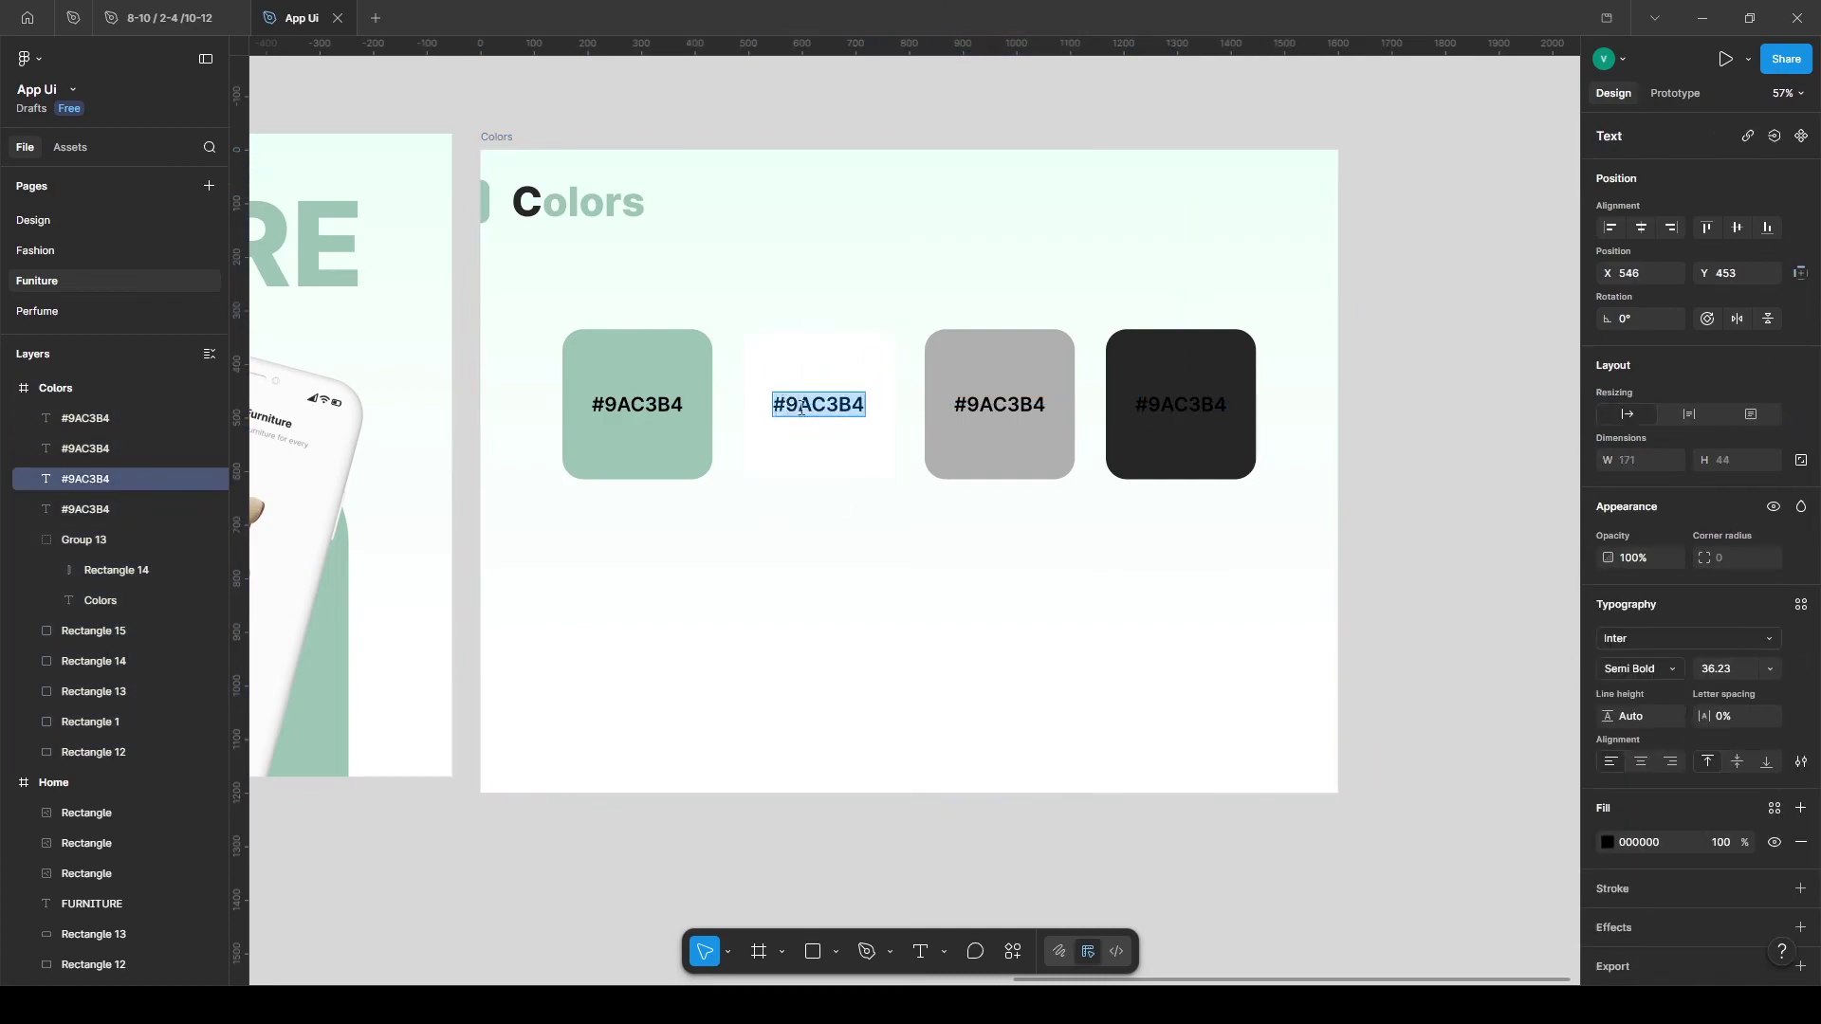
# Change the gray swatch's label to its fill's hex code, #B0B0B0.
pyautogui.click(996, 417)
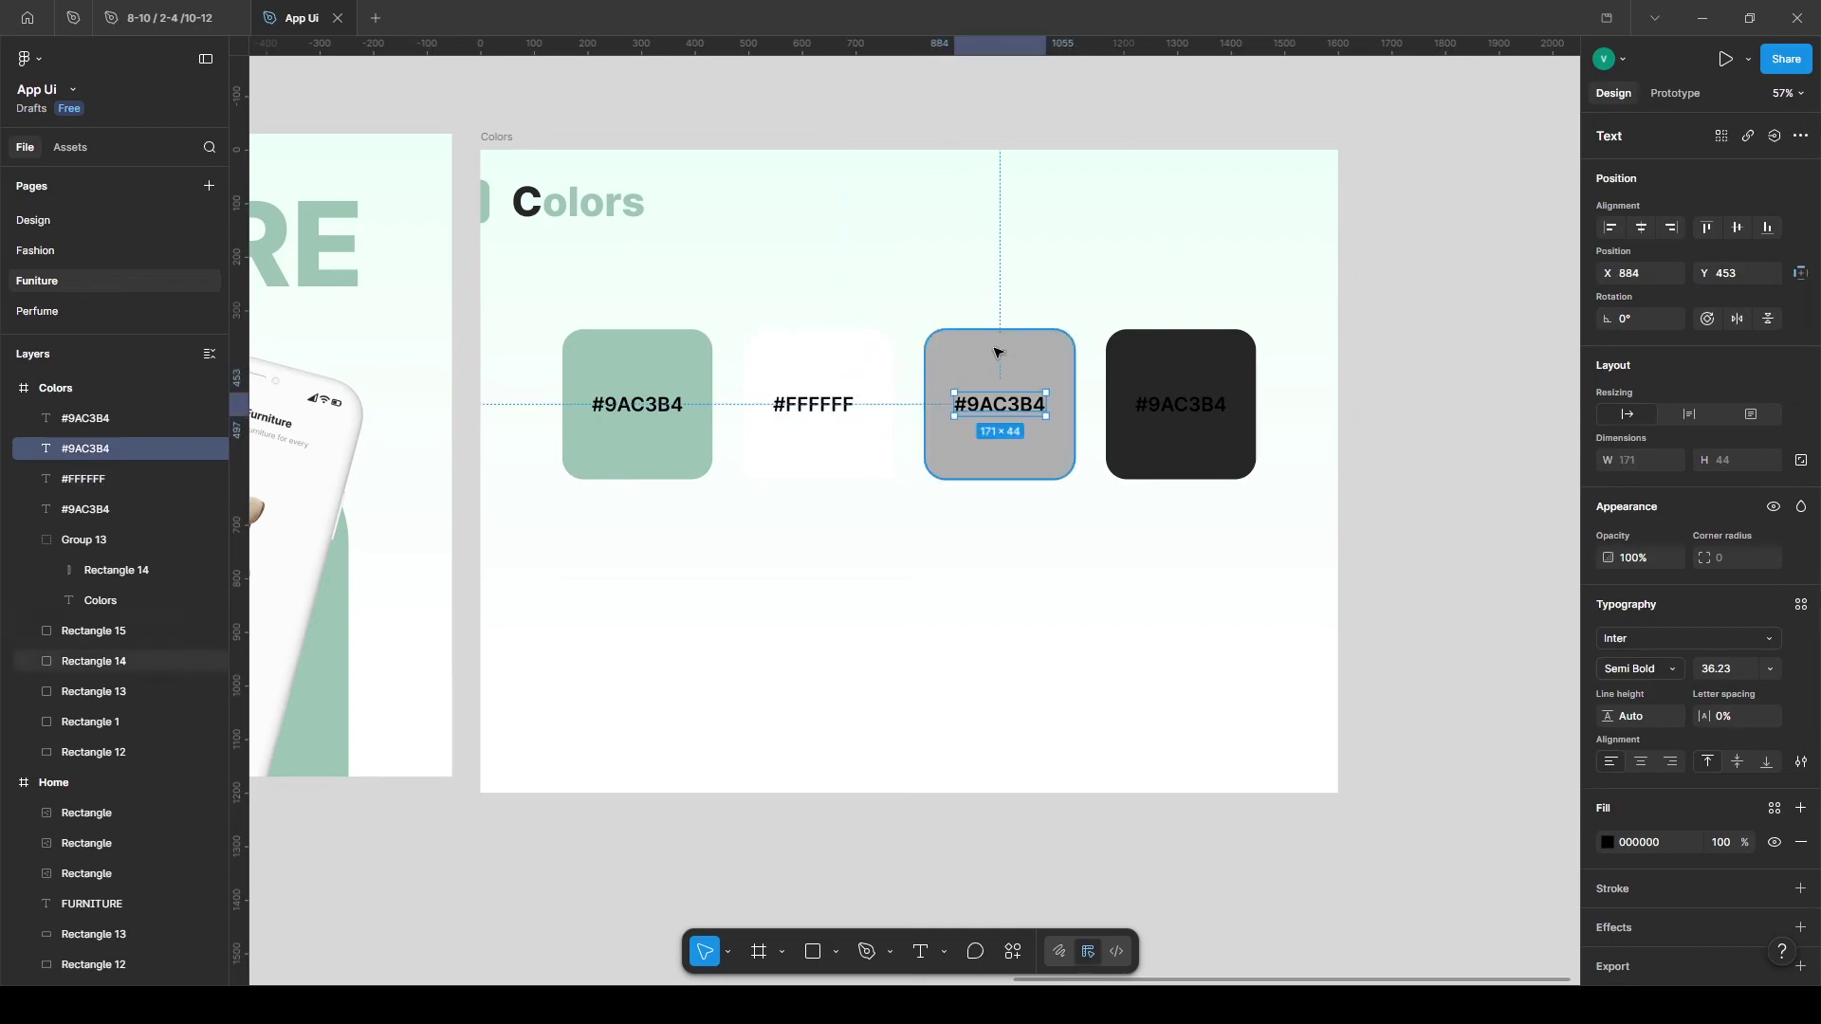
pyautogui.click(980, 374)
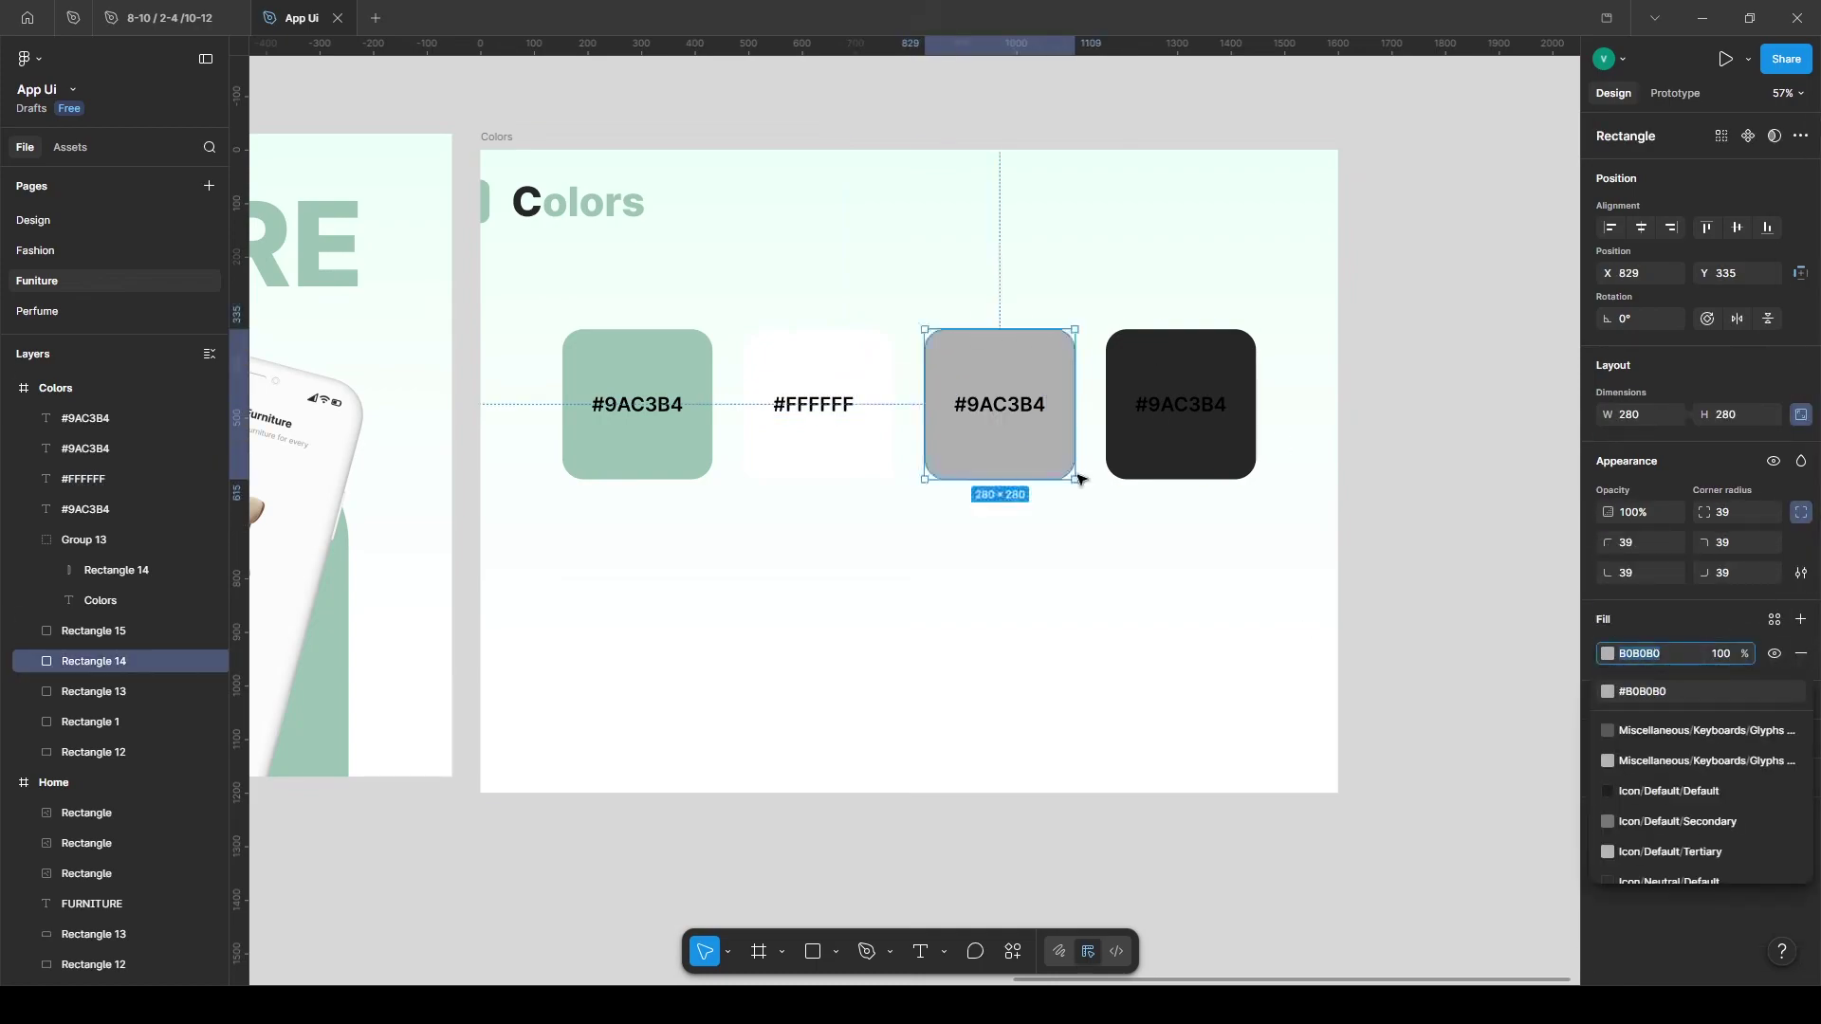
pyautogui.doubleClick(996, 408)
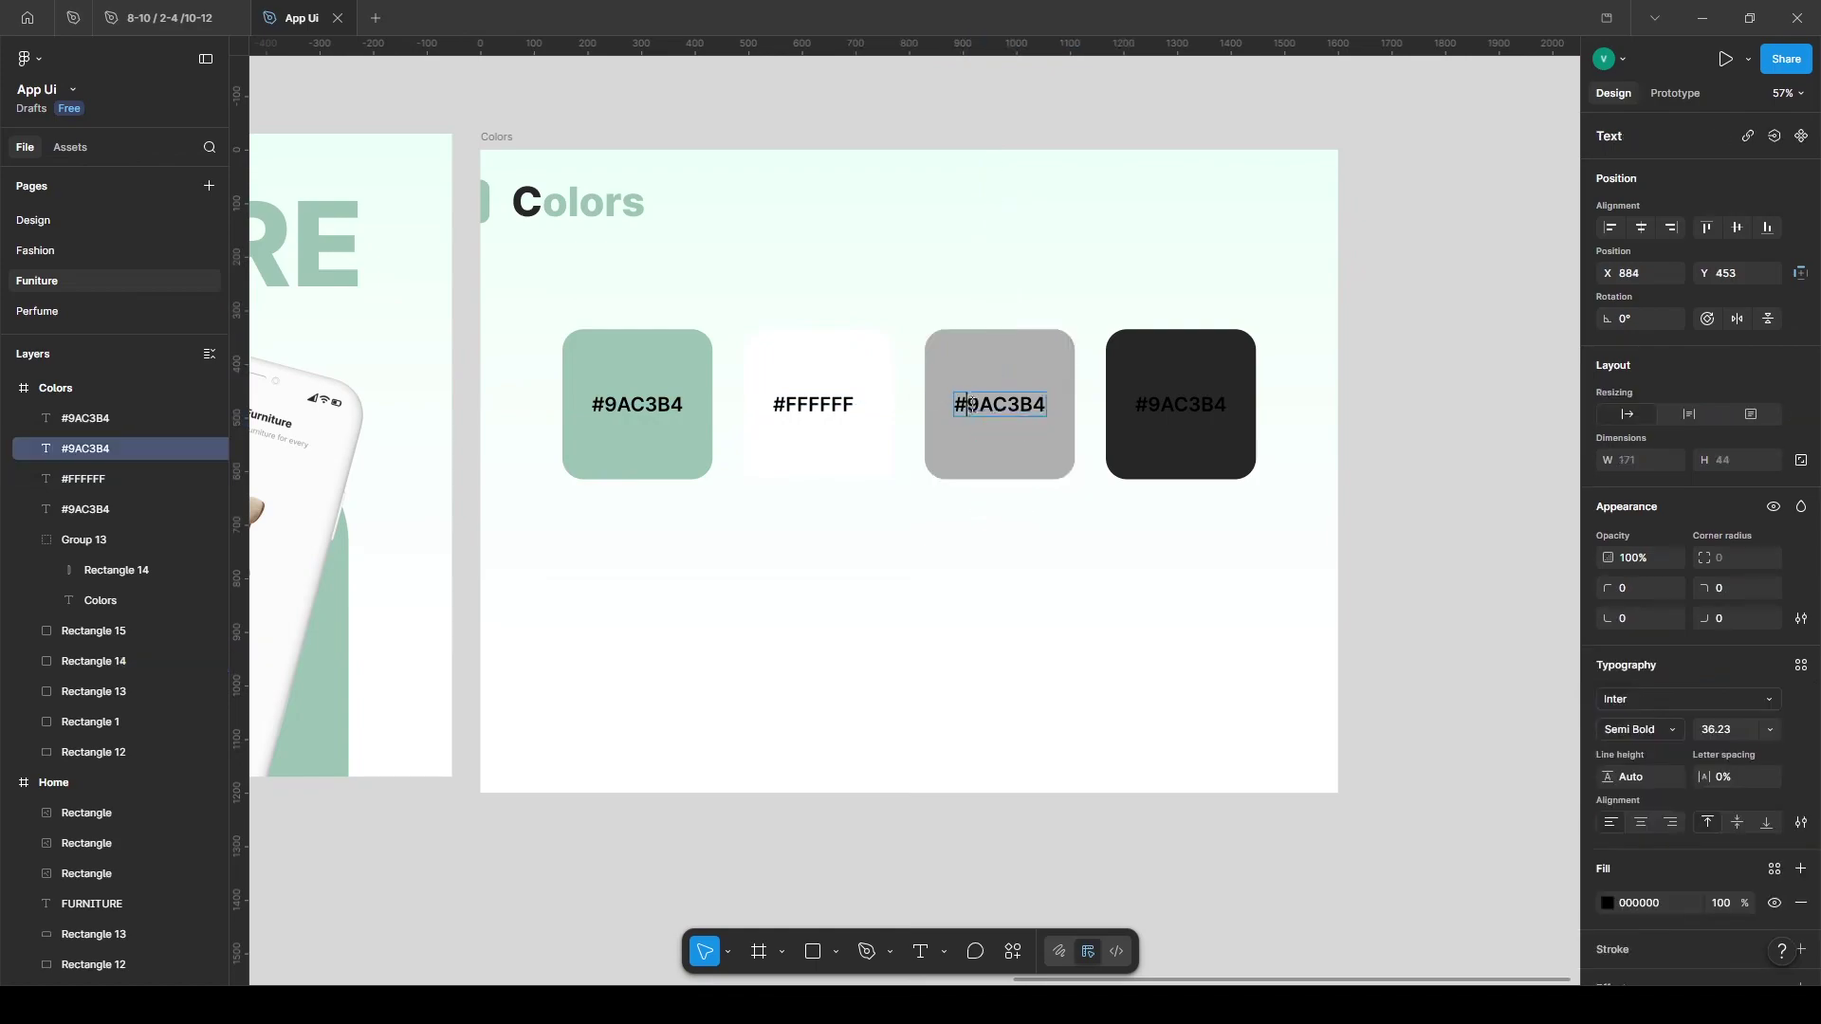
pyautogui.press('Escape')
# Change the dark swatch's label to #262626 and color the label text white (FFFFFF).
pyautogui.click(1175, 408)
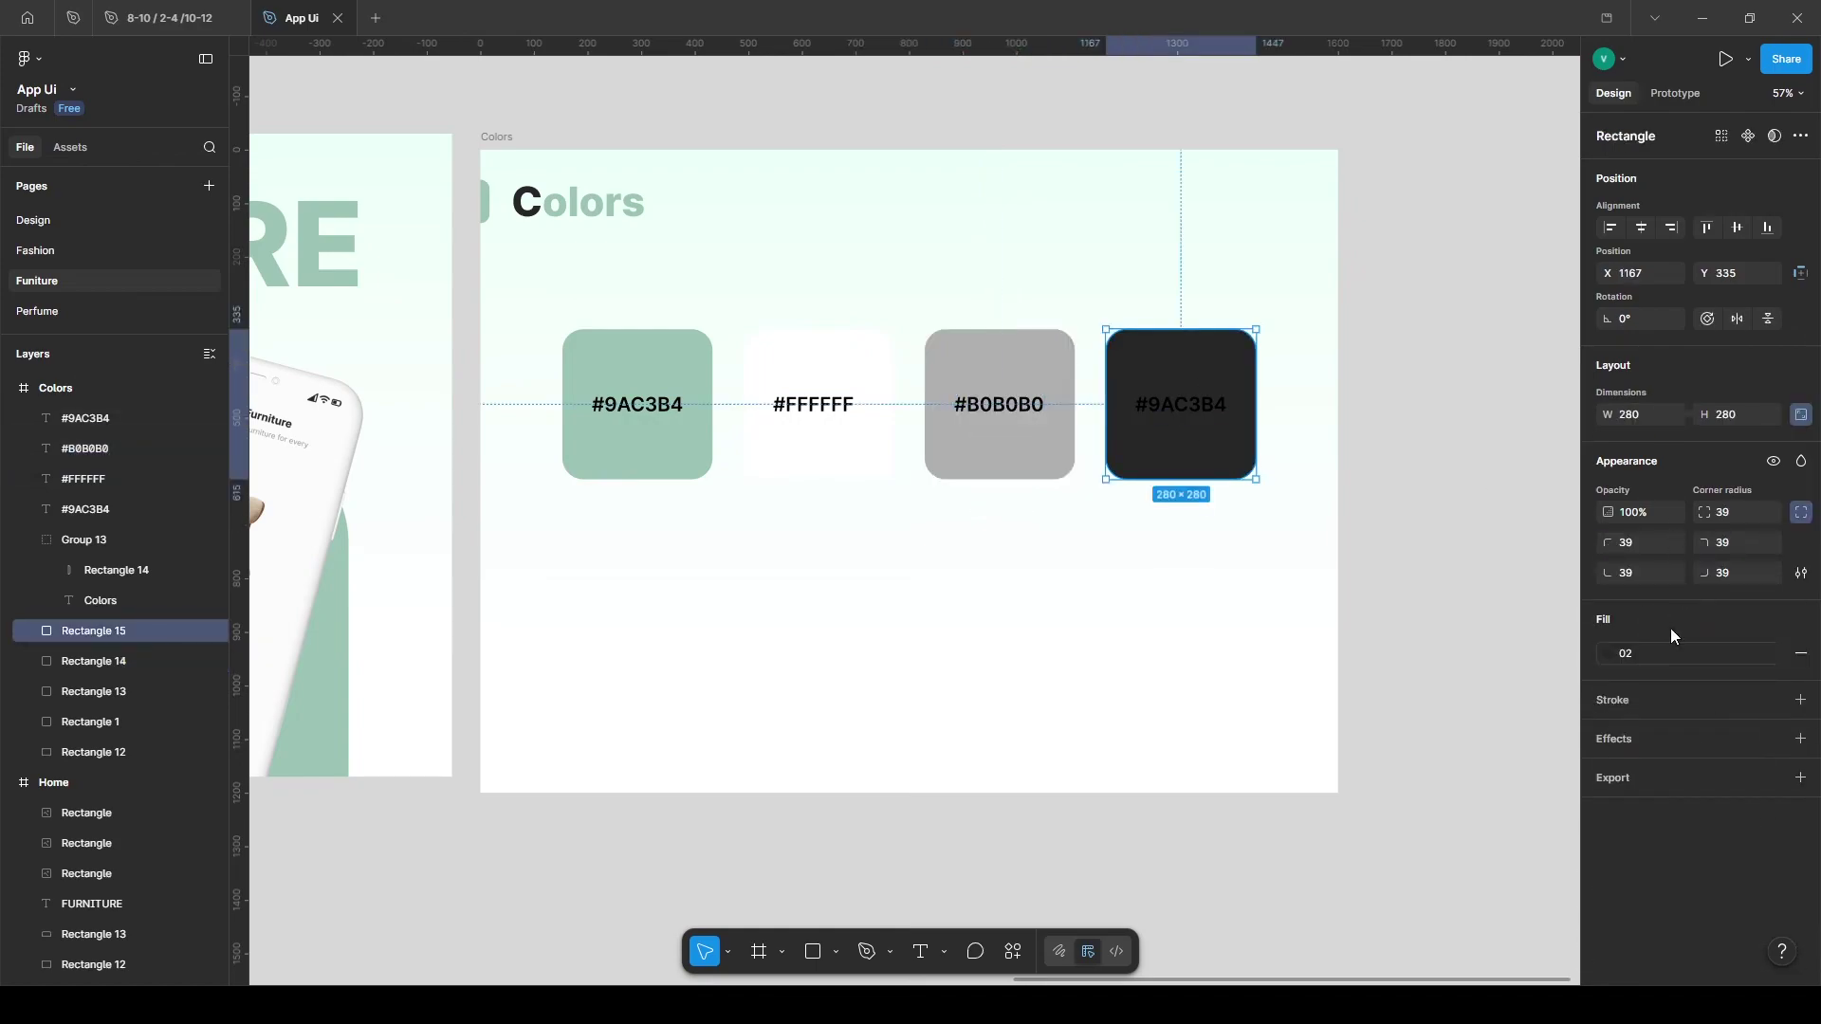
pyautogui.click(1665, 648)
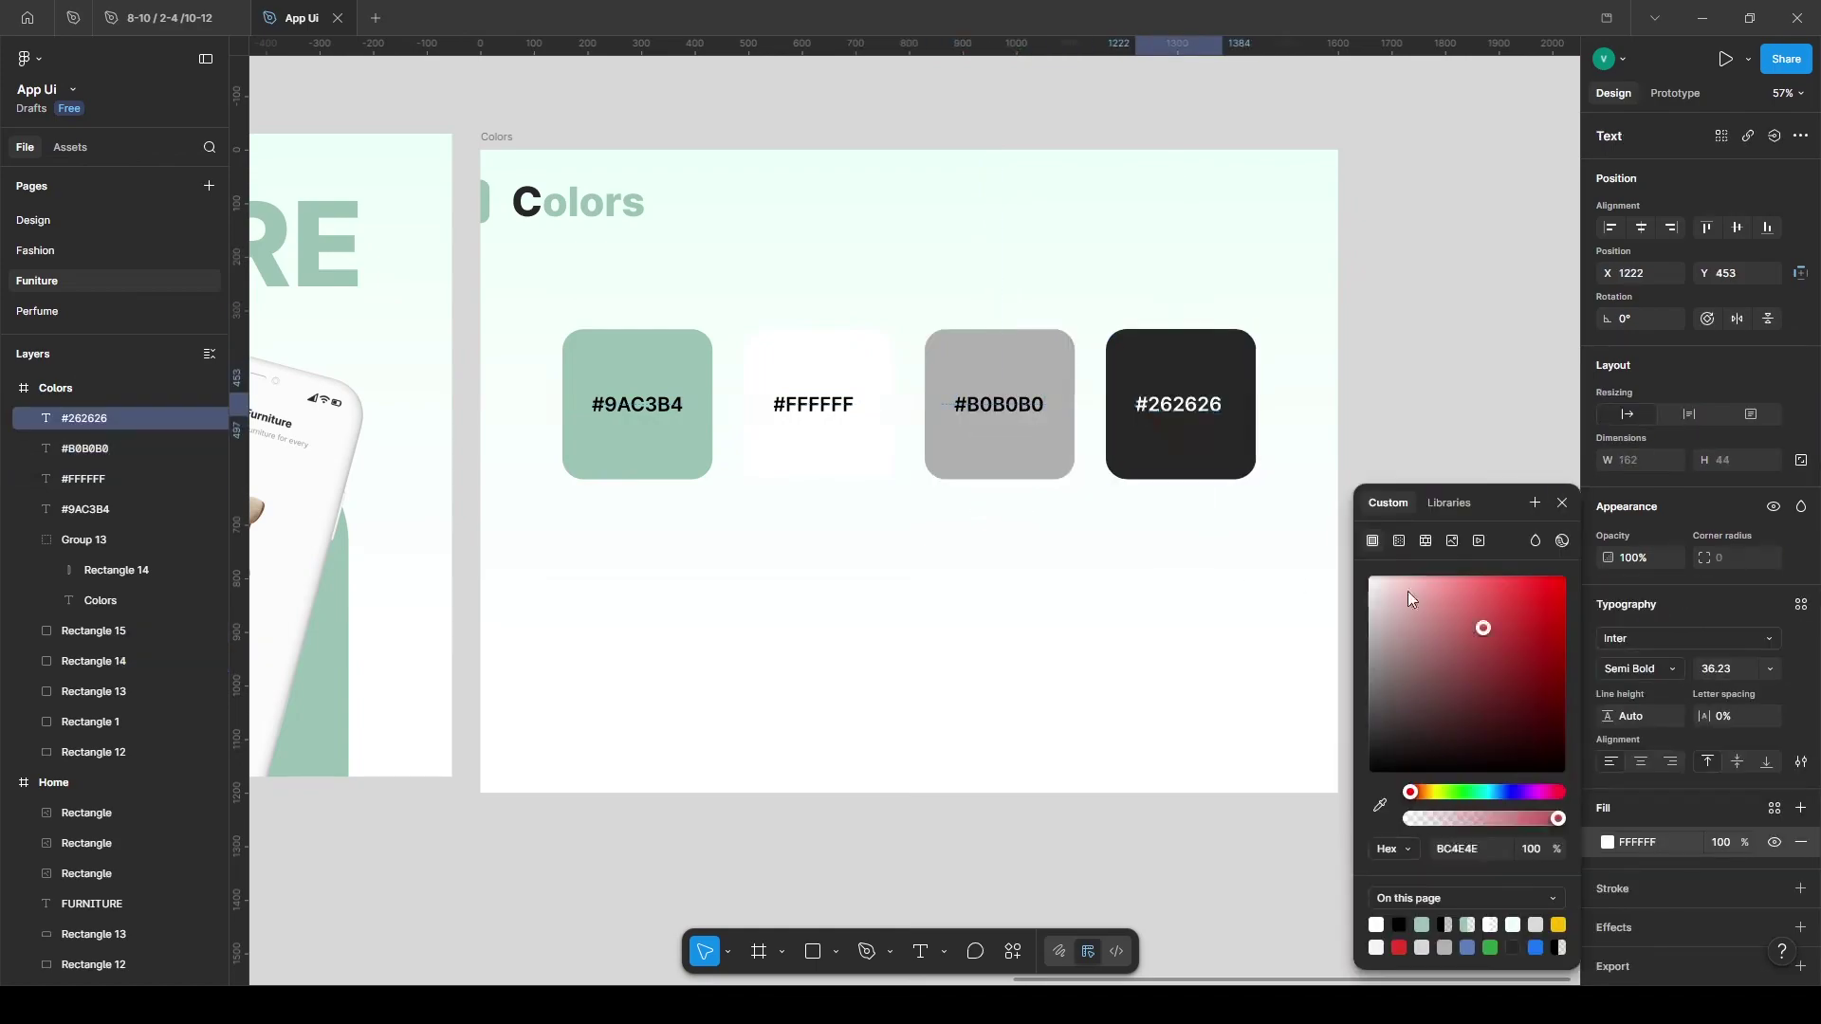
pyautogui.moveTo(1479, 622); pyautogui.dragTo(1369, 575)
pyautogui.click(1457, 462)
# Group each of the four color swatches with its own hex label.
pyautogui.click(1214, 410)
pyautogui.keyDown('shift'); pyautogui.click(1200, 375); pyautogui.keyUp('shift')
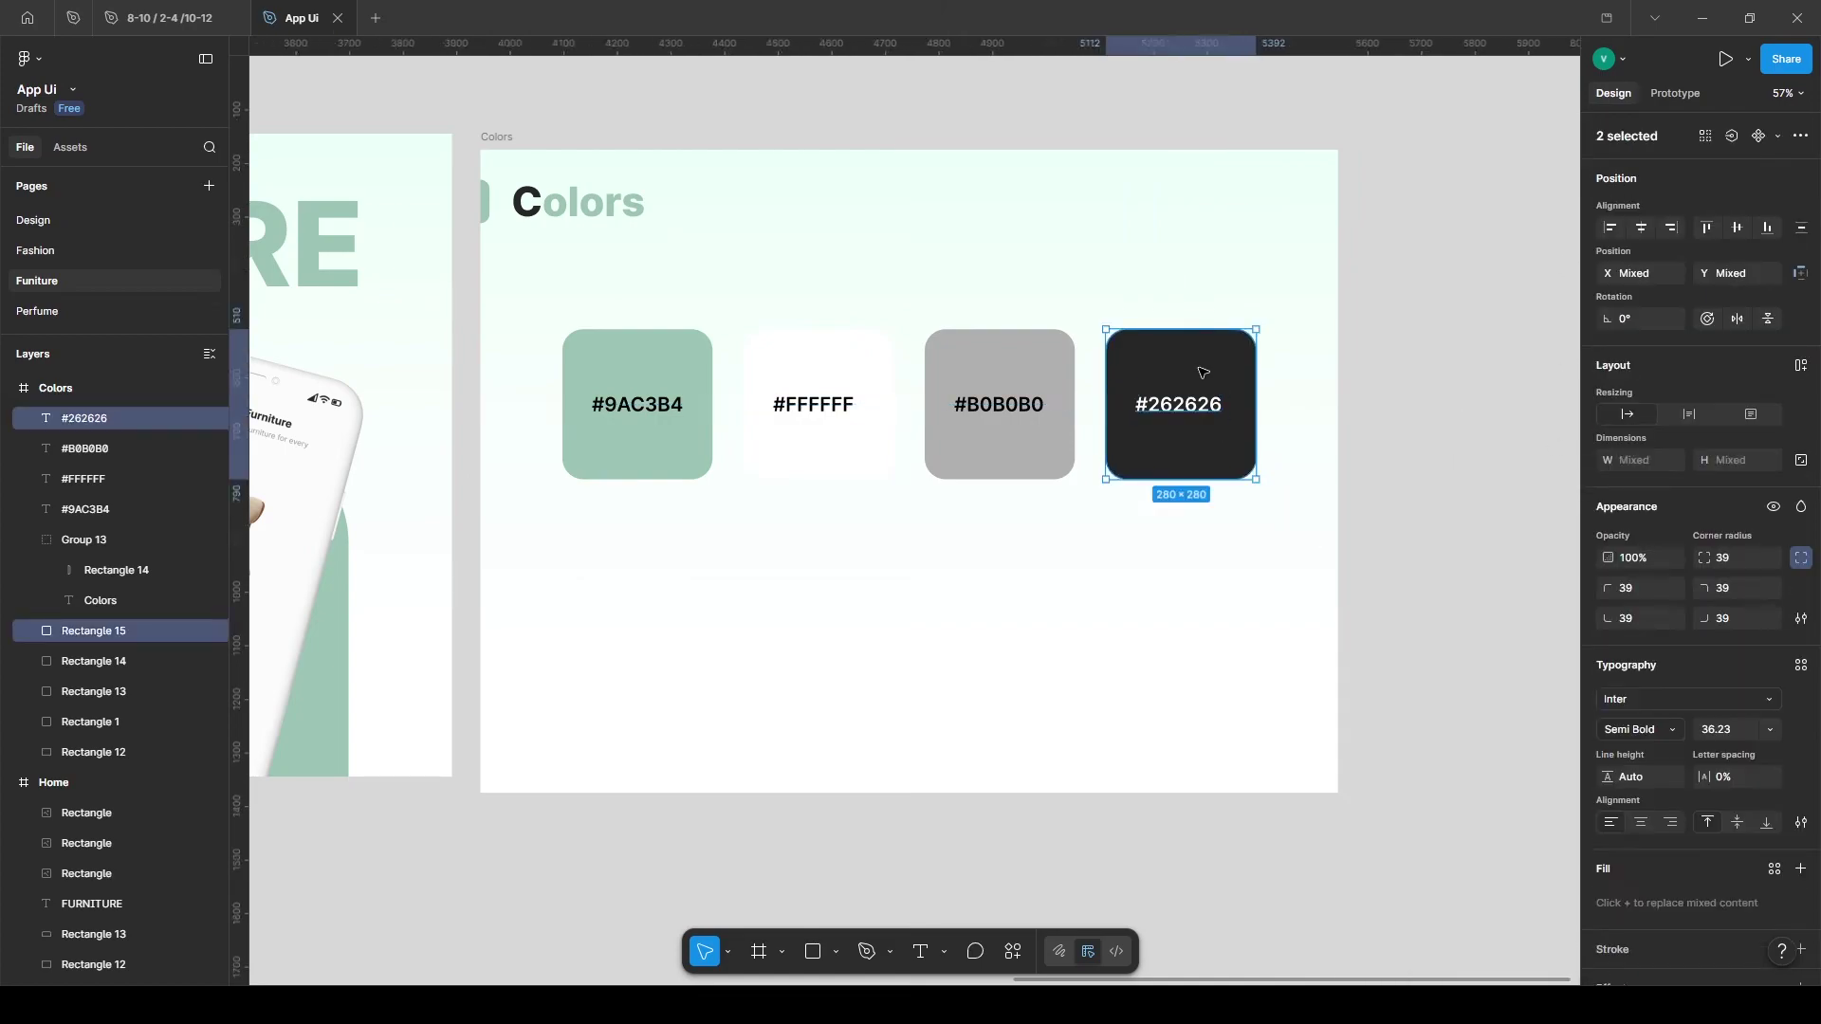
pyautogui.hotkey('ctrl', 'g')
pyautogui.keyDown('shift'); pyautogui.click(998, 357); pyautogui.keyUp('shift')
pyautogui.keyDown('shift'); pyautogui.click(998, 356); pyautogui.keyUp('shift')
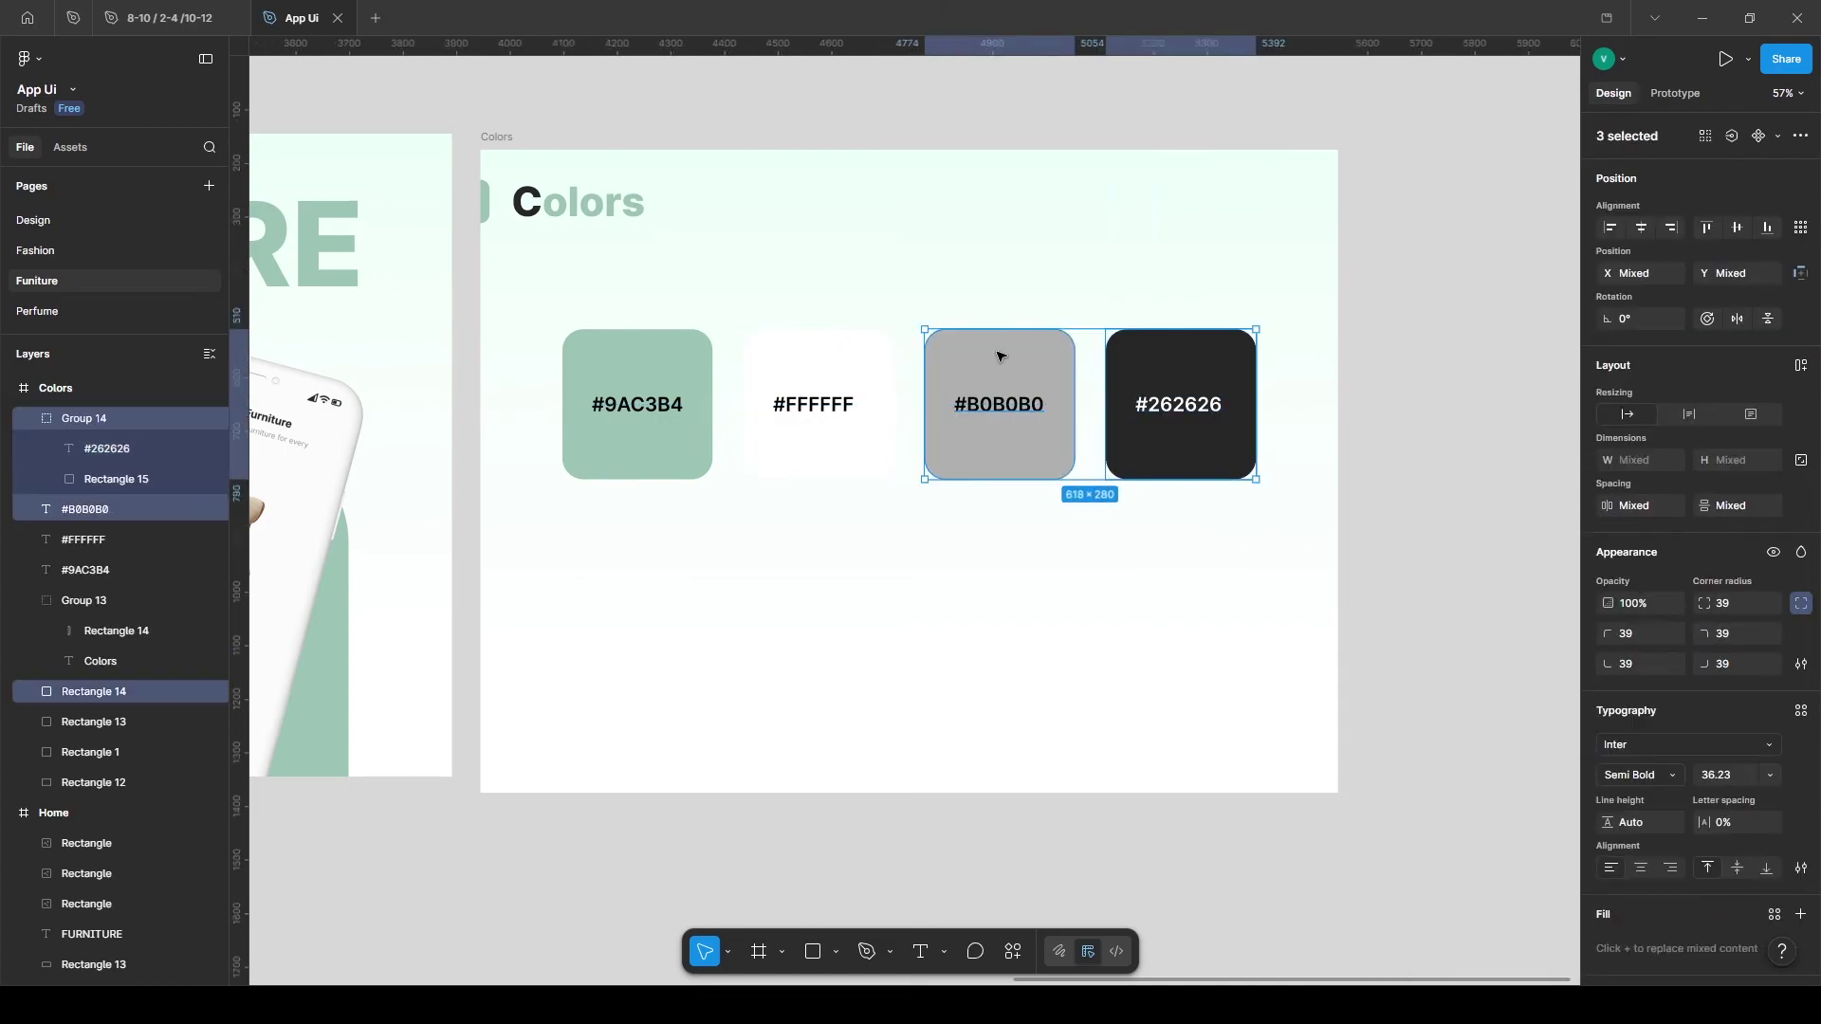
pyautogui.moveTo(1026, 549); pyautogui.dragTo(979, 337)
pyautogui.hotkey('ctrl', 'g')
pyautogui.moveTo(812, 326); pyautogui.dragTo(841, 521)
pyautogui.hotkey('ctrl', 'g')
pyautogui.moveTo(602, 293); pyautogui.dragTo(720, 532)
pyautogui.hotkey('ctrl', 'g')
# Distribute the four swatch groups evenly along their row.
pyautogui.keyDown('shift'); pyautogui.click(868, 432); pyautogui.keyUp('shift')
pyautogui.keyDown('shift'); pyautogui.click(996, 441); pyautogui.keyUp('shift')
pyautogui.keyDown('shift'); pyautogui.click(1180, 418); pyautogui.keyUp('shift')
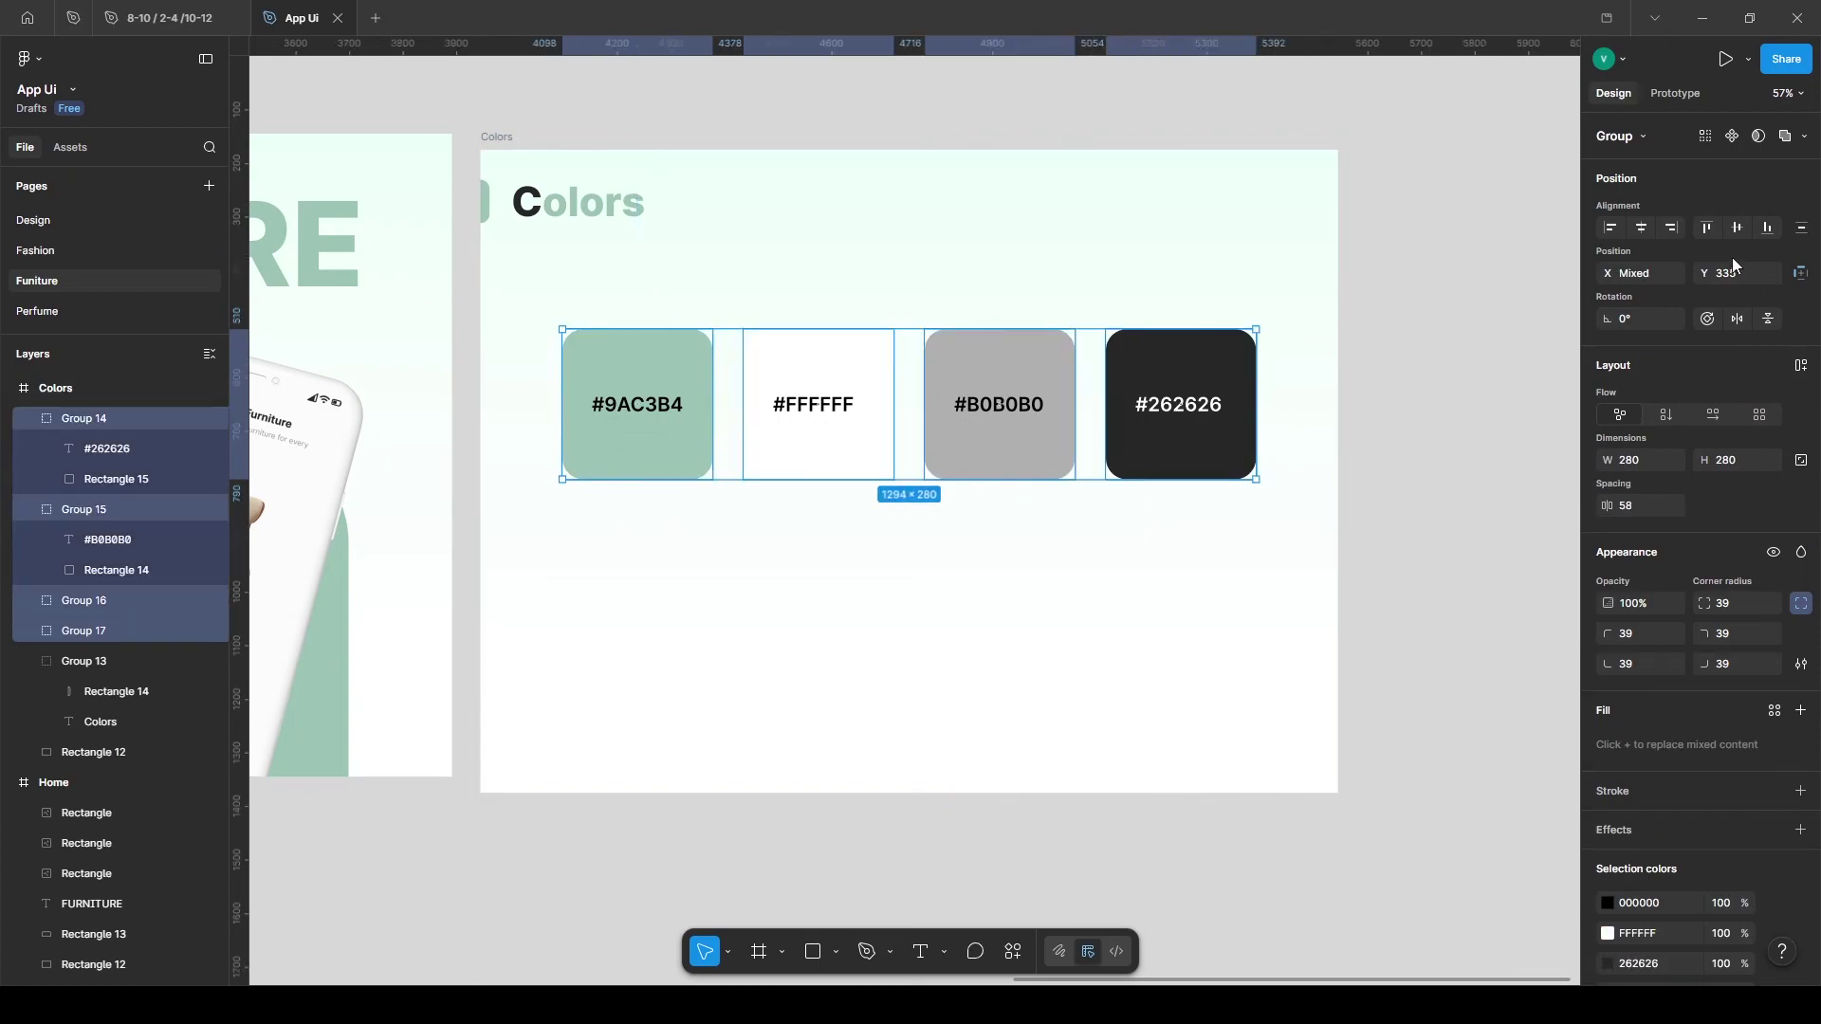
pyautogui.click(1802, 230)
pyautogui.click(1671, 306)
pyautogui.click(1063, 588)
# Add a black inside stroke with a weight of 10 to all four swatch rectangles.
pyautogui.keyDown('ctrl'); pyautogui.click(669, 460); pyautogui.keyUp('ctrl')
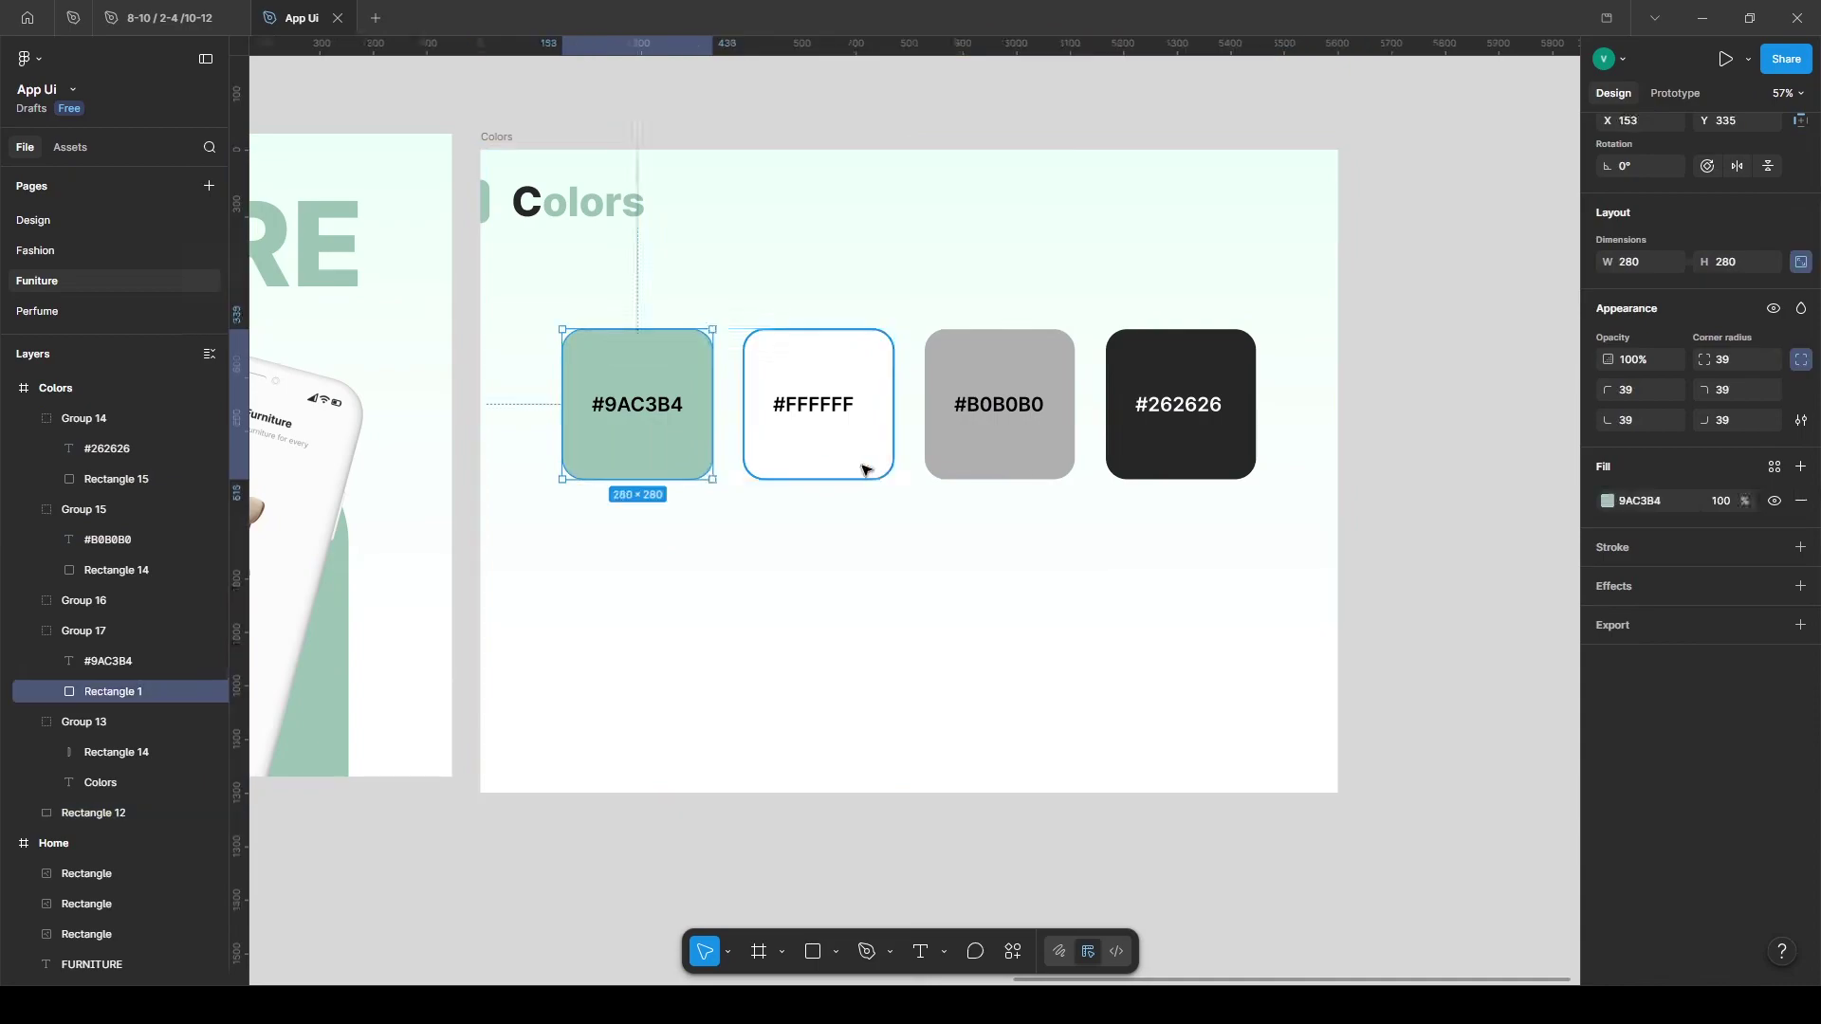
pyautogui.keyDown('ctrl'); pyautogui.keyDown('shift'); pyautogui.click(861, 467); pyautogui.keyUp('shift'); pyautogui.keyUp('ctrl')
pyautogui.keyDown('ctrl'); pyautogui.keyDown('shift'); pyautogui.click(1010, 463); pyautogui.keyUp('shift'); pyautogui.keyUp('ctrl')
pyautogui.keyDown('ctrl'); pyautogui.keyDown('shift'); pyautogui.click(1197, 465); pyautogui.keyUp('shift'); pyautogui.keyUp('ctrl')
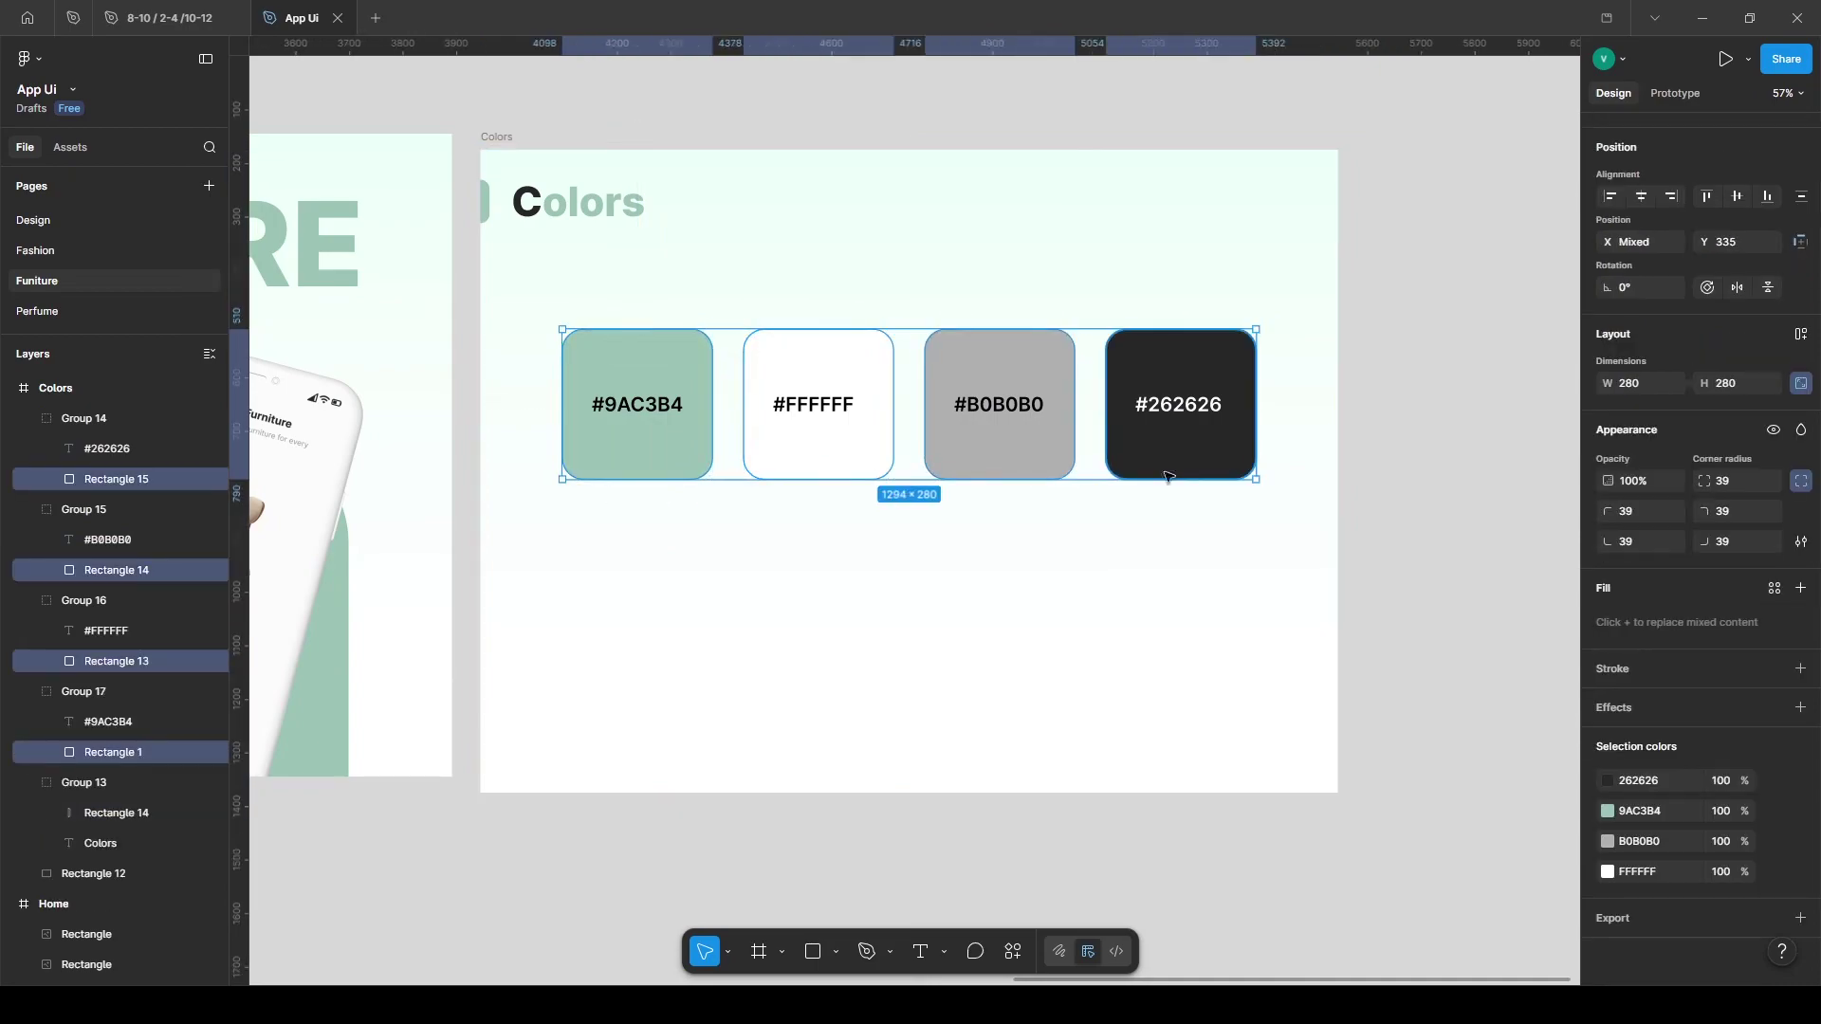
pyautogui.click(1598, 665)
pyautogui.click(1708, 750)
pyautogui.hotkey('shift', 'Up')
pyautogui.press('Down')
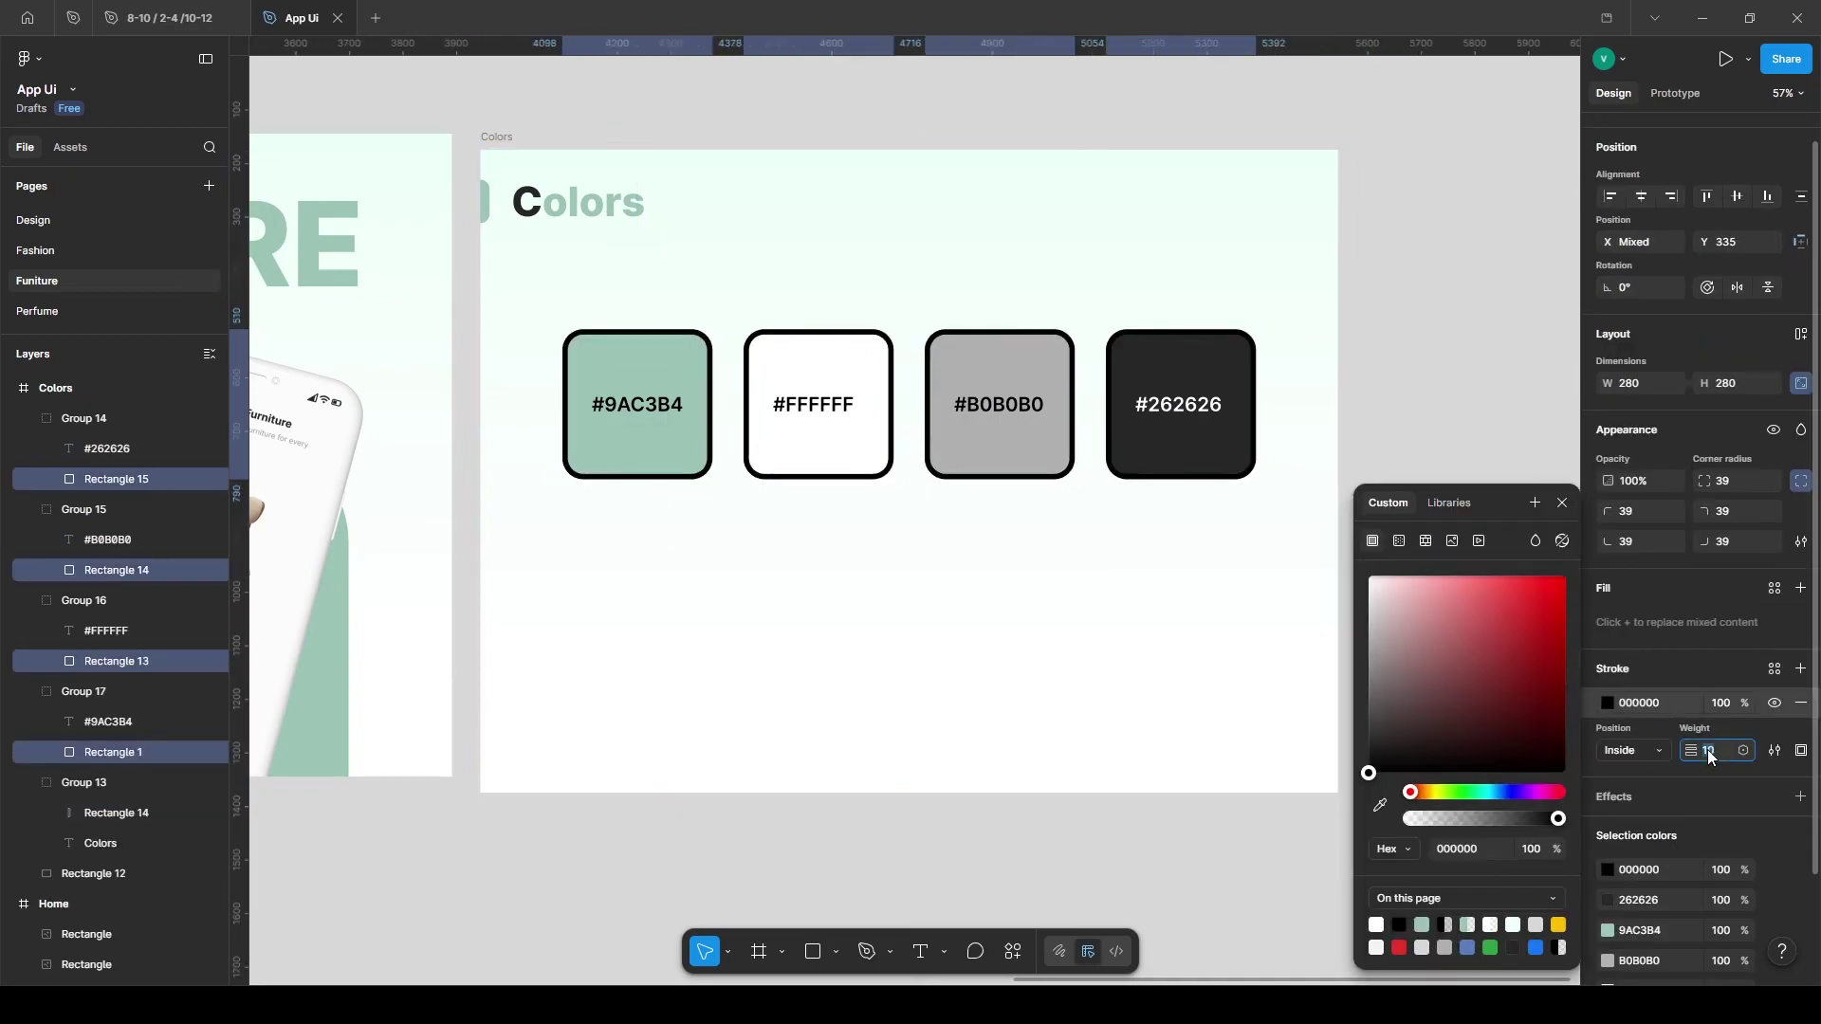
# Lower the swatches' stroke opacity to 10%.
pyautogui.click(1622, 713)
pyautogui.click(1735, 707)
pyautogui.write('10')
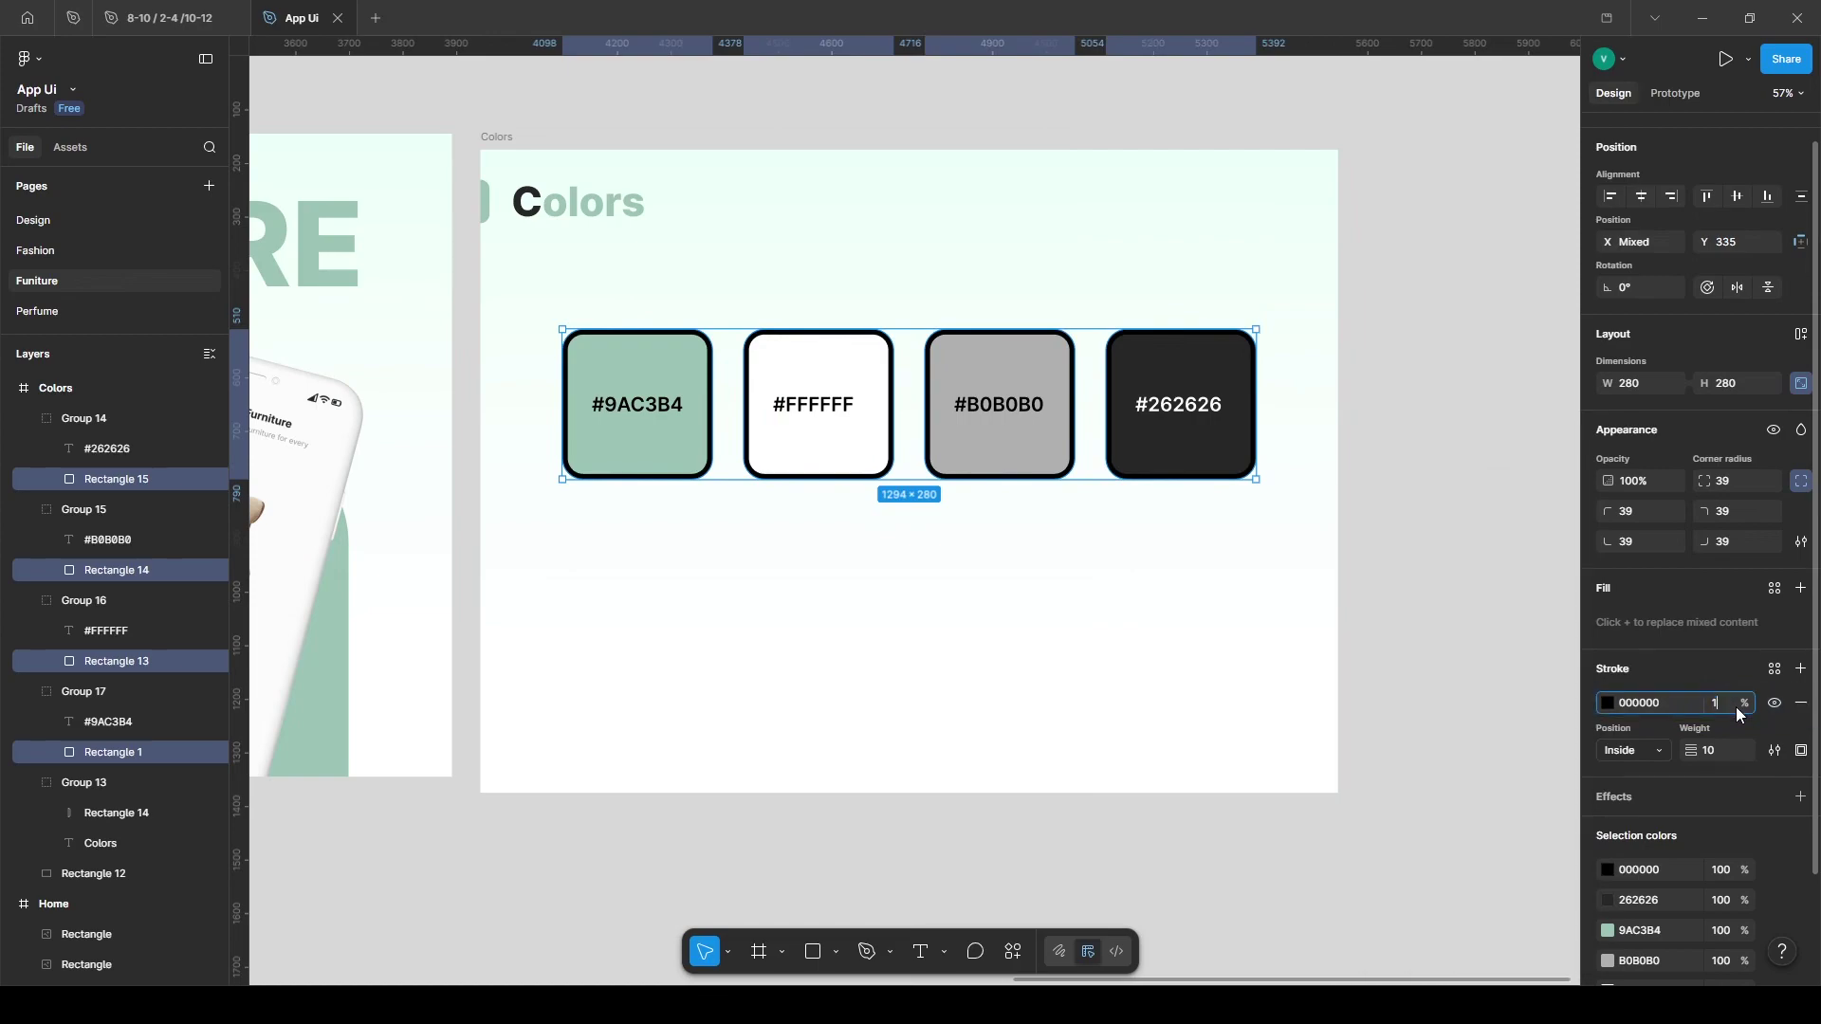
pyautogui.press('Return')
pyautogui.click(1442, 814)
# Run the Storyset by Magnific plugin and search it for "color" illustrations.
pyautogui.click(1008, 953)
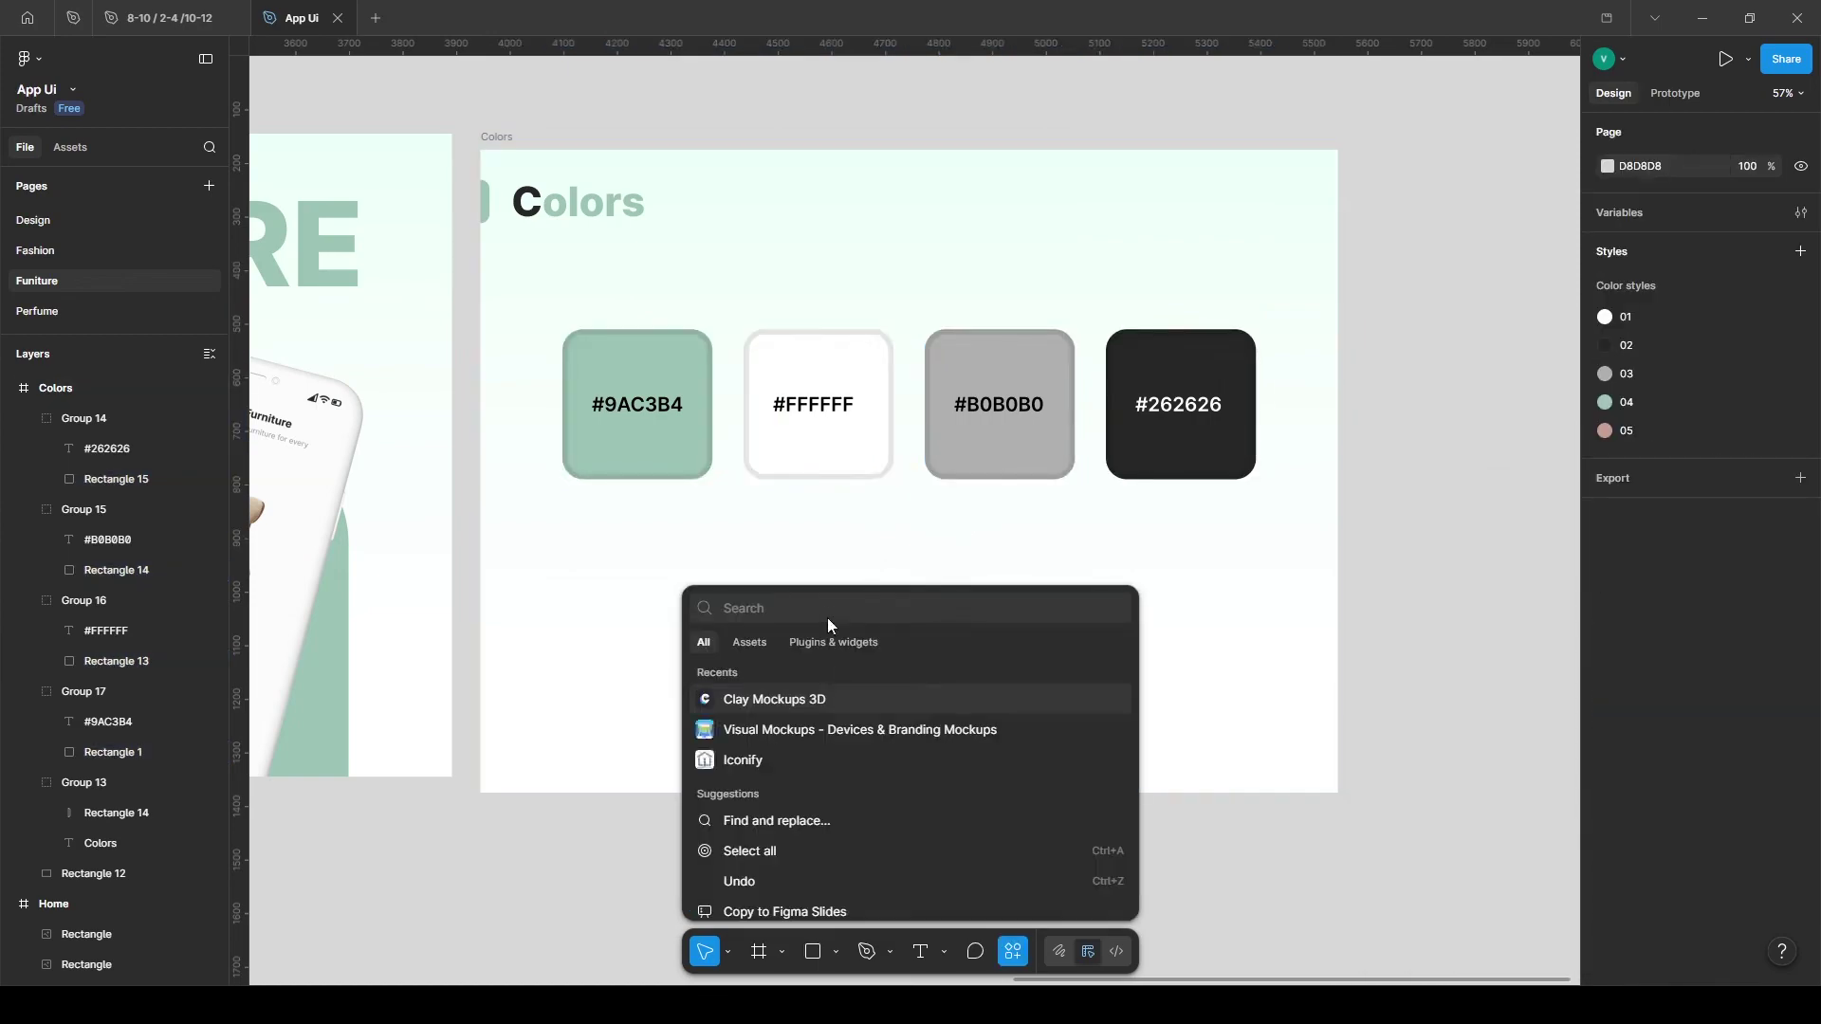
pyautogui.write('storyset')
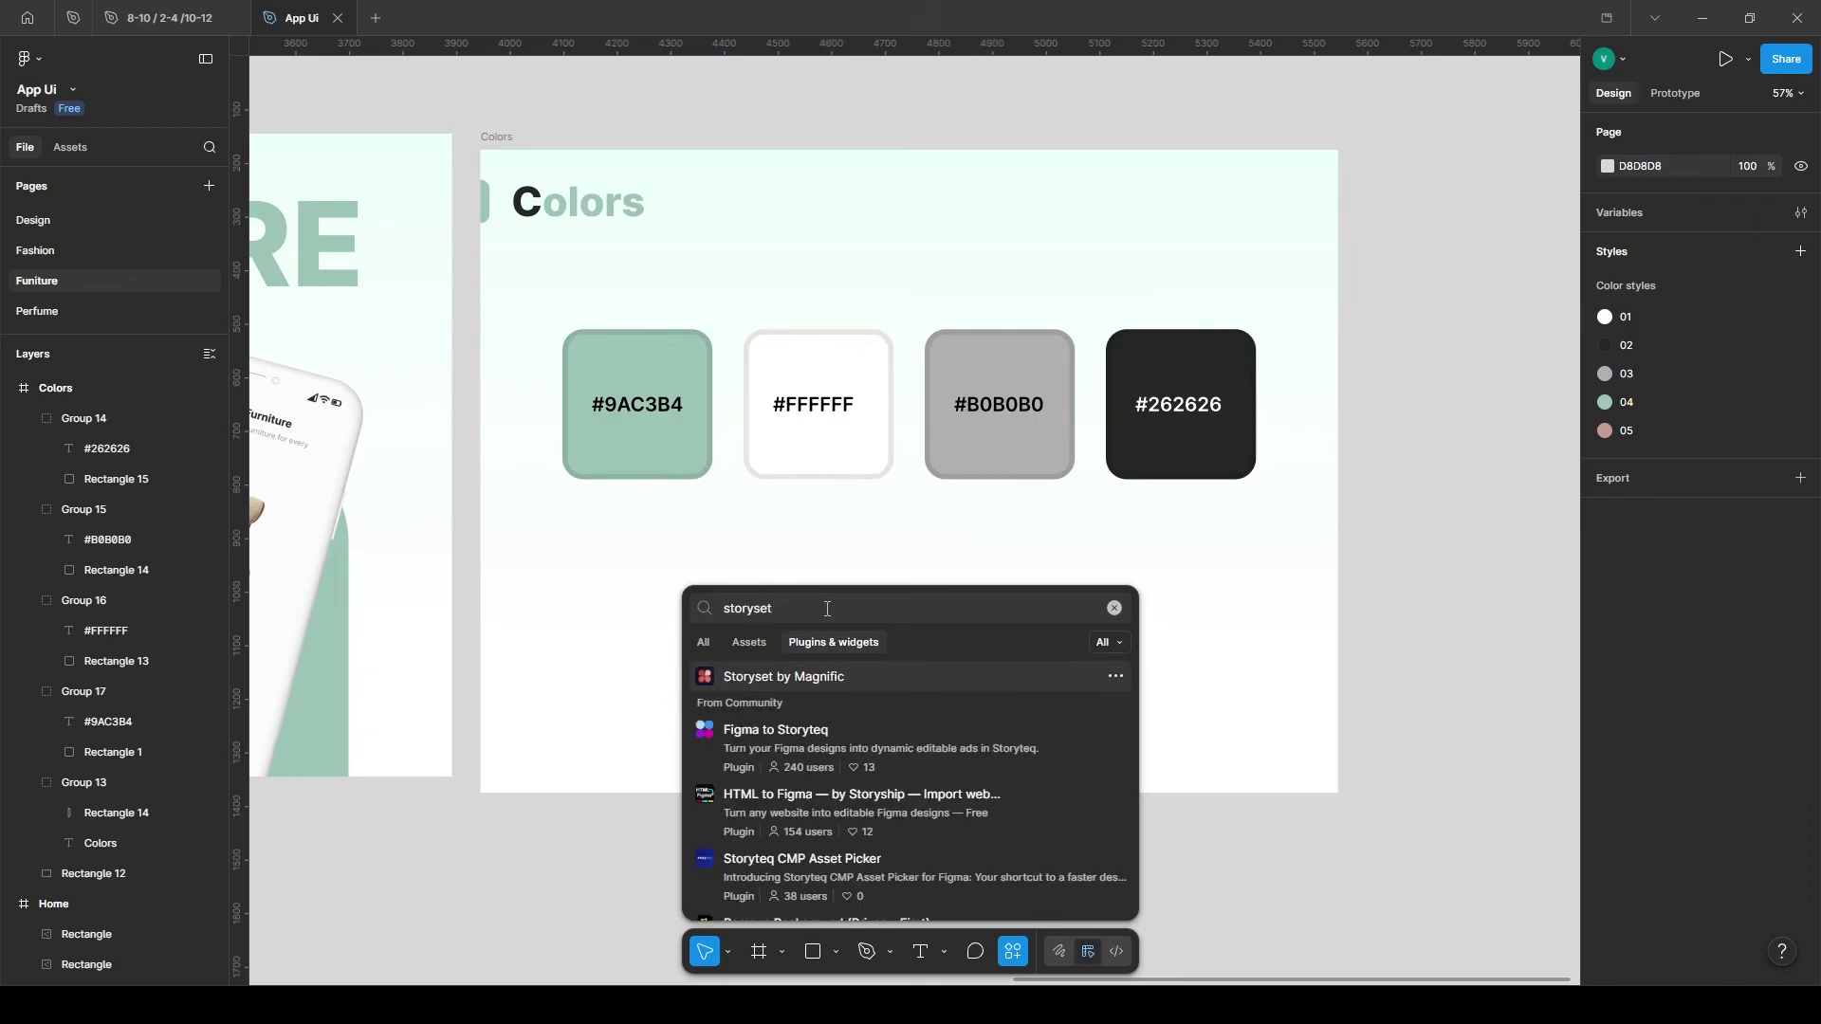
pyautogui.click(881, 681)
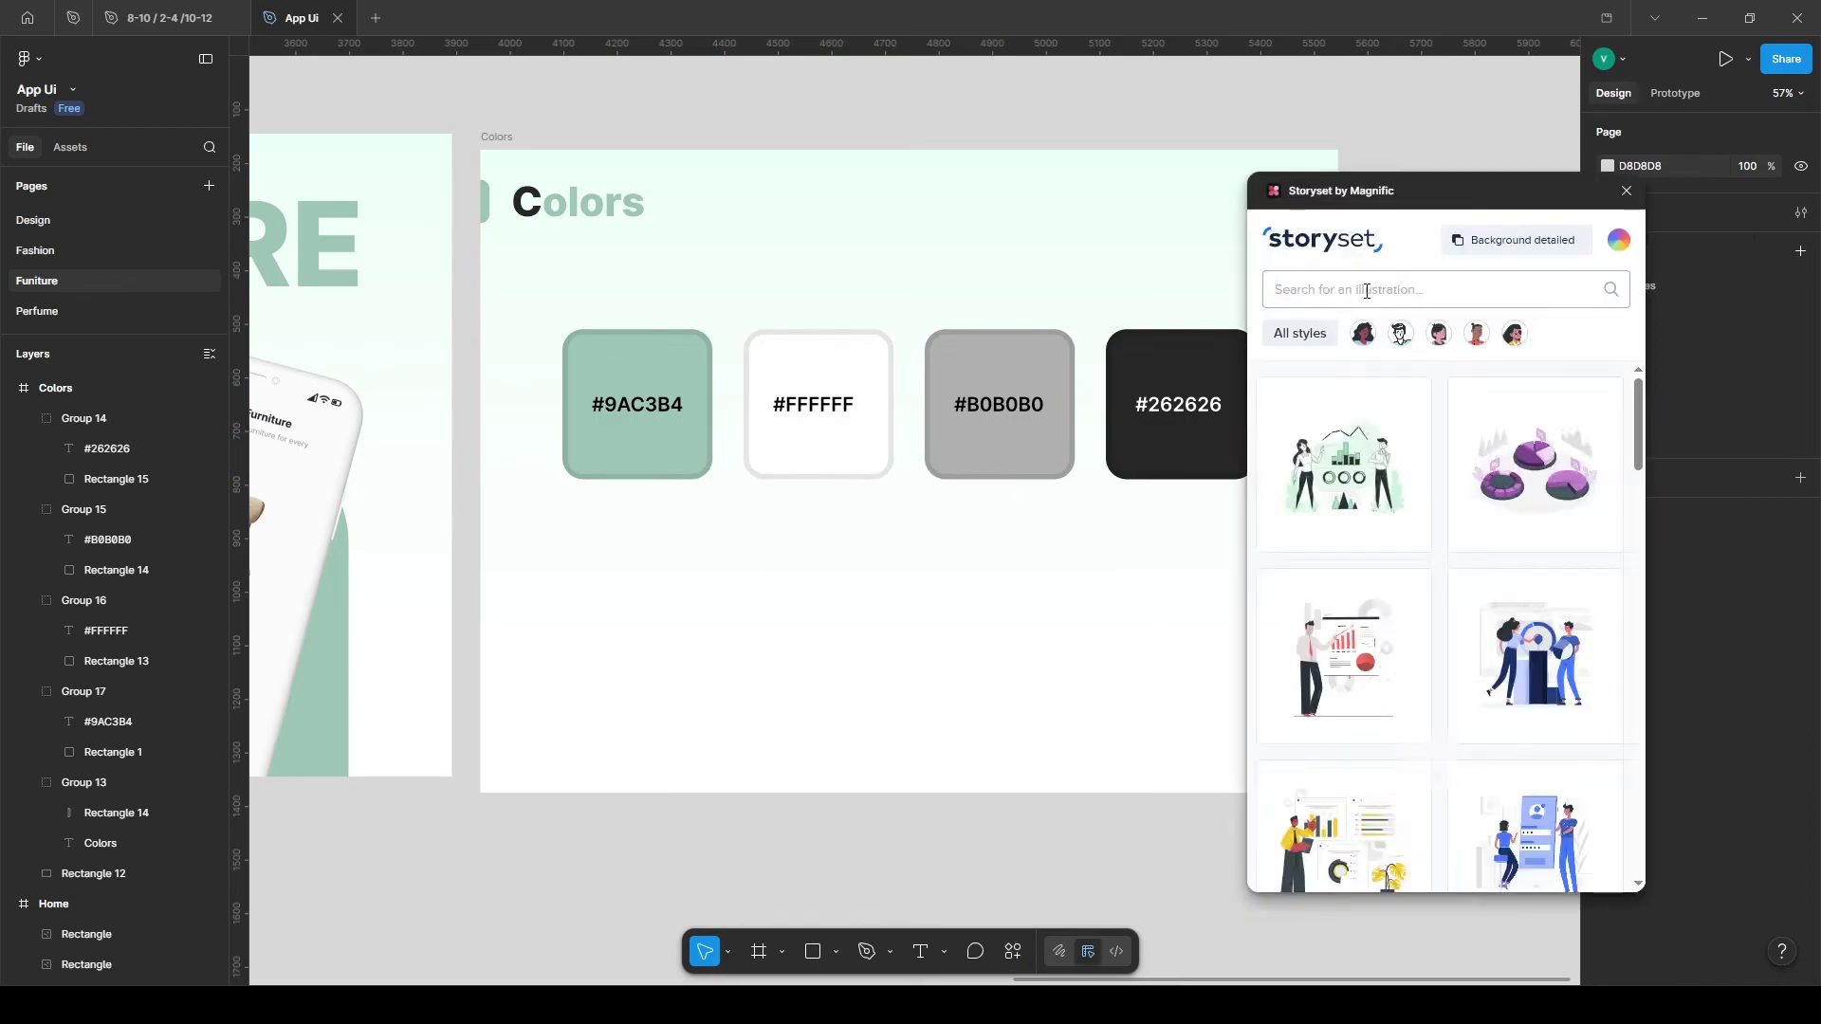
pyautogui.write('color')
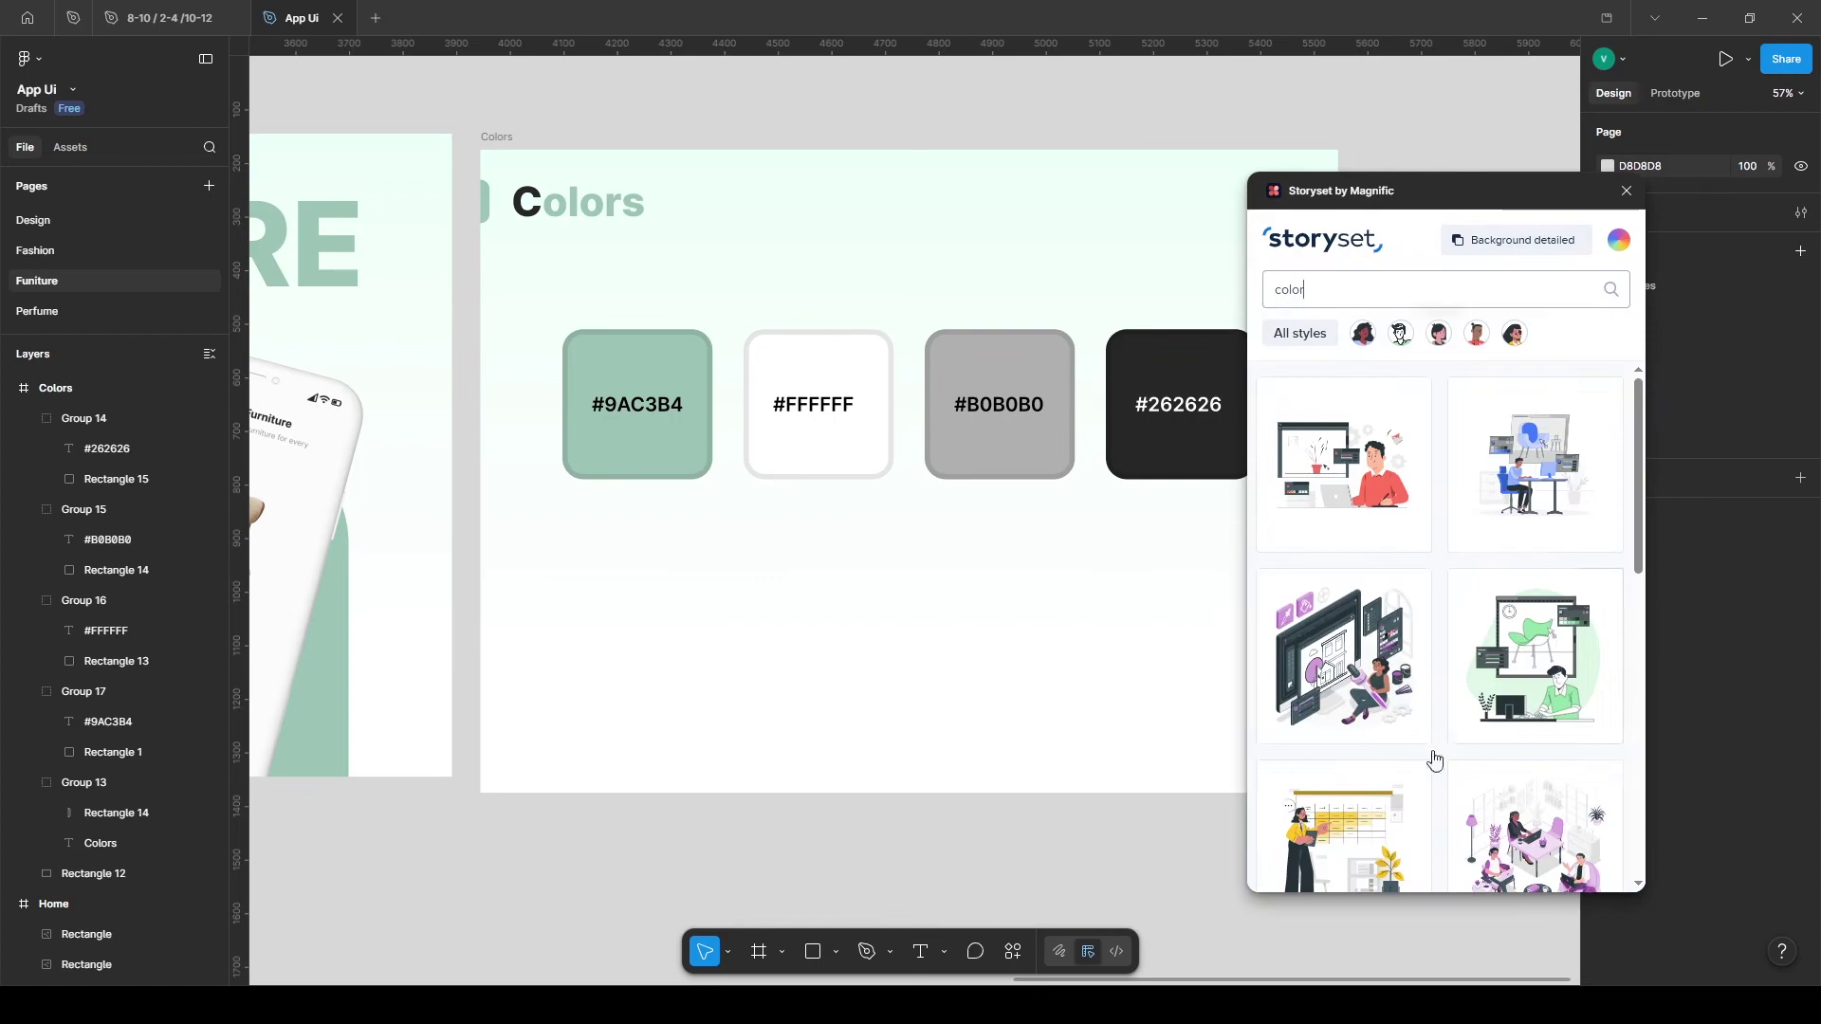
# Place the purple add-color illustration on the canvas below the Colors frame and close the plugin.
pyautogui.moveTo(1372, 645); pyautogui.dragTo(655, 617)
pyautogui.moveTo(579, 694); pyautogui.dragTo(615, 829)
pyautogui.scroll(5, 615, 829)
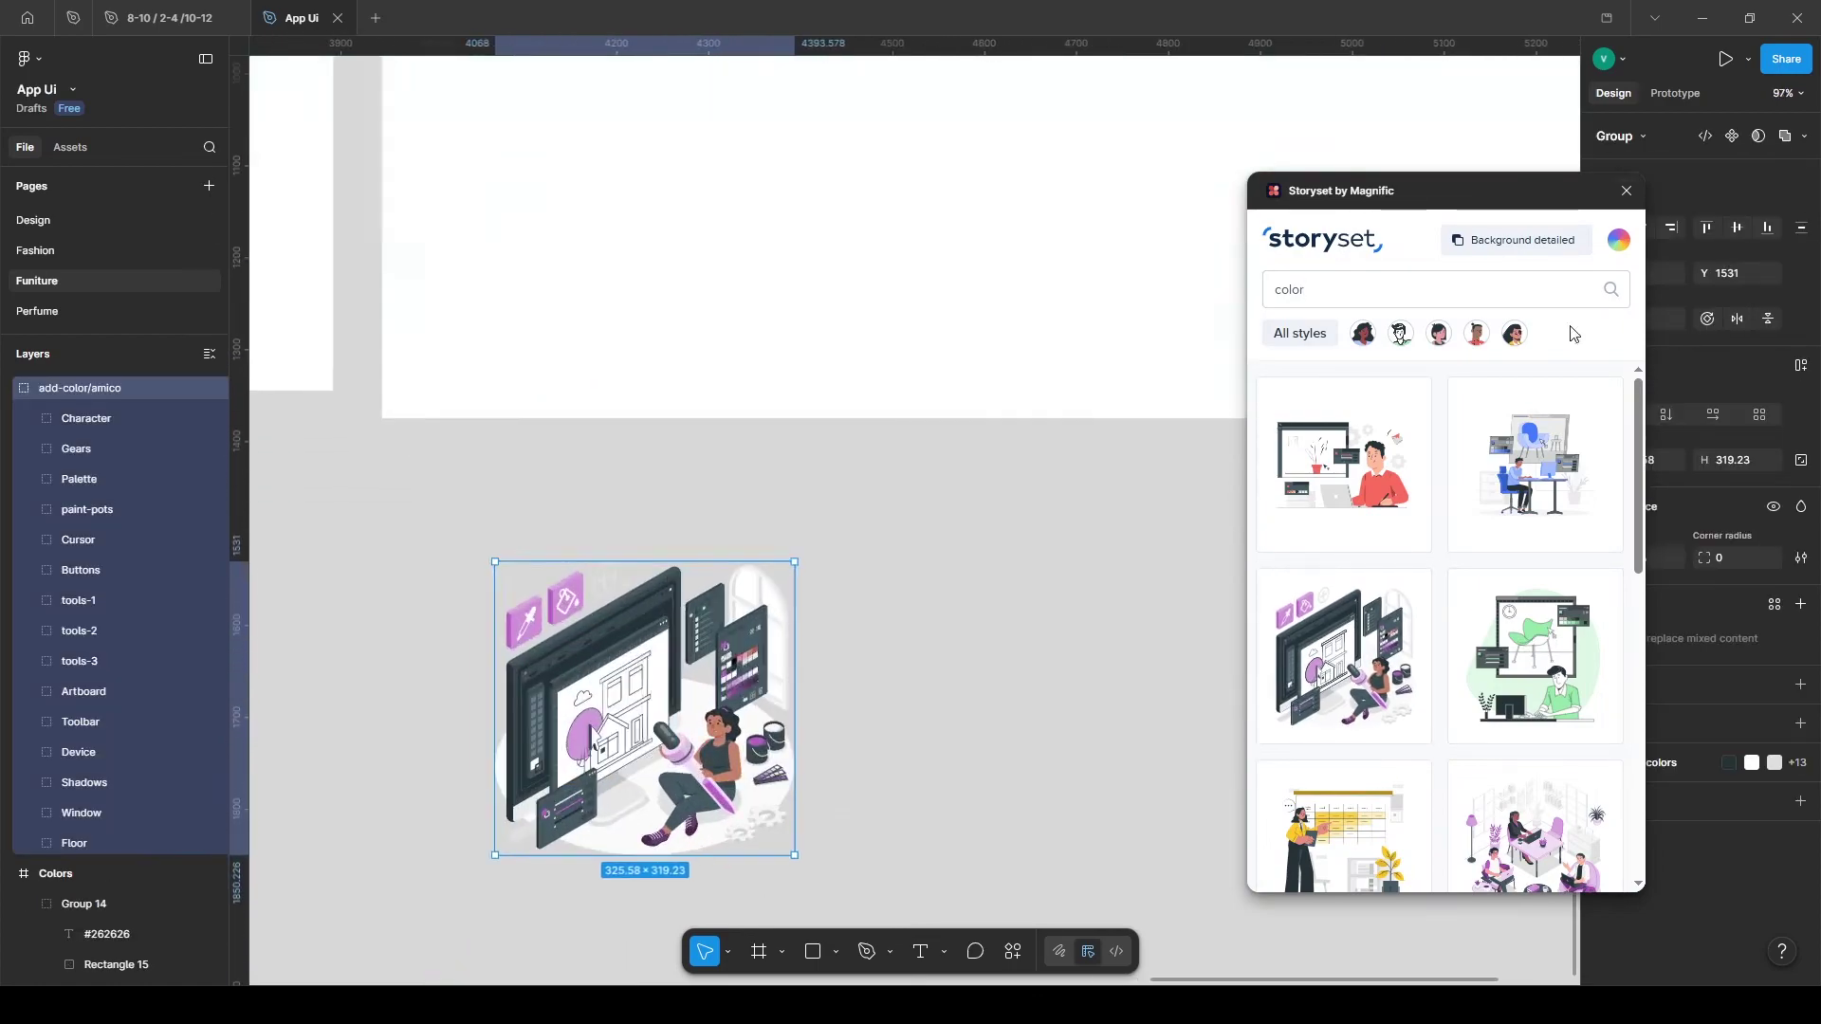
pyautogui.click(1625, 193)
# Move the illustration's character aside and copy its Palette and paint-pots groups.
pyautogui.doubleClick(690, 768)
pyautogui.moveTo(689, 768); pyautogui.dragTo(351, 723)
pyautogui.scroll(4, 823, 638)
pyautogui.click(939, 598)
pyautogui.keyDown('shift'); pyautogui.click(953, 648); pyautogui.keyUp('shift')
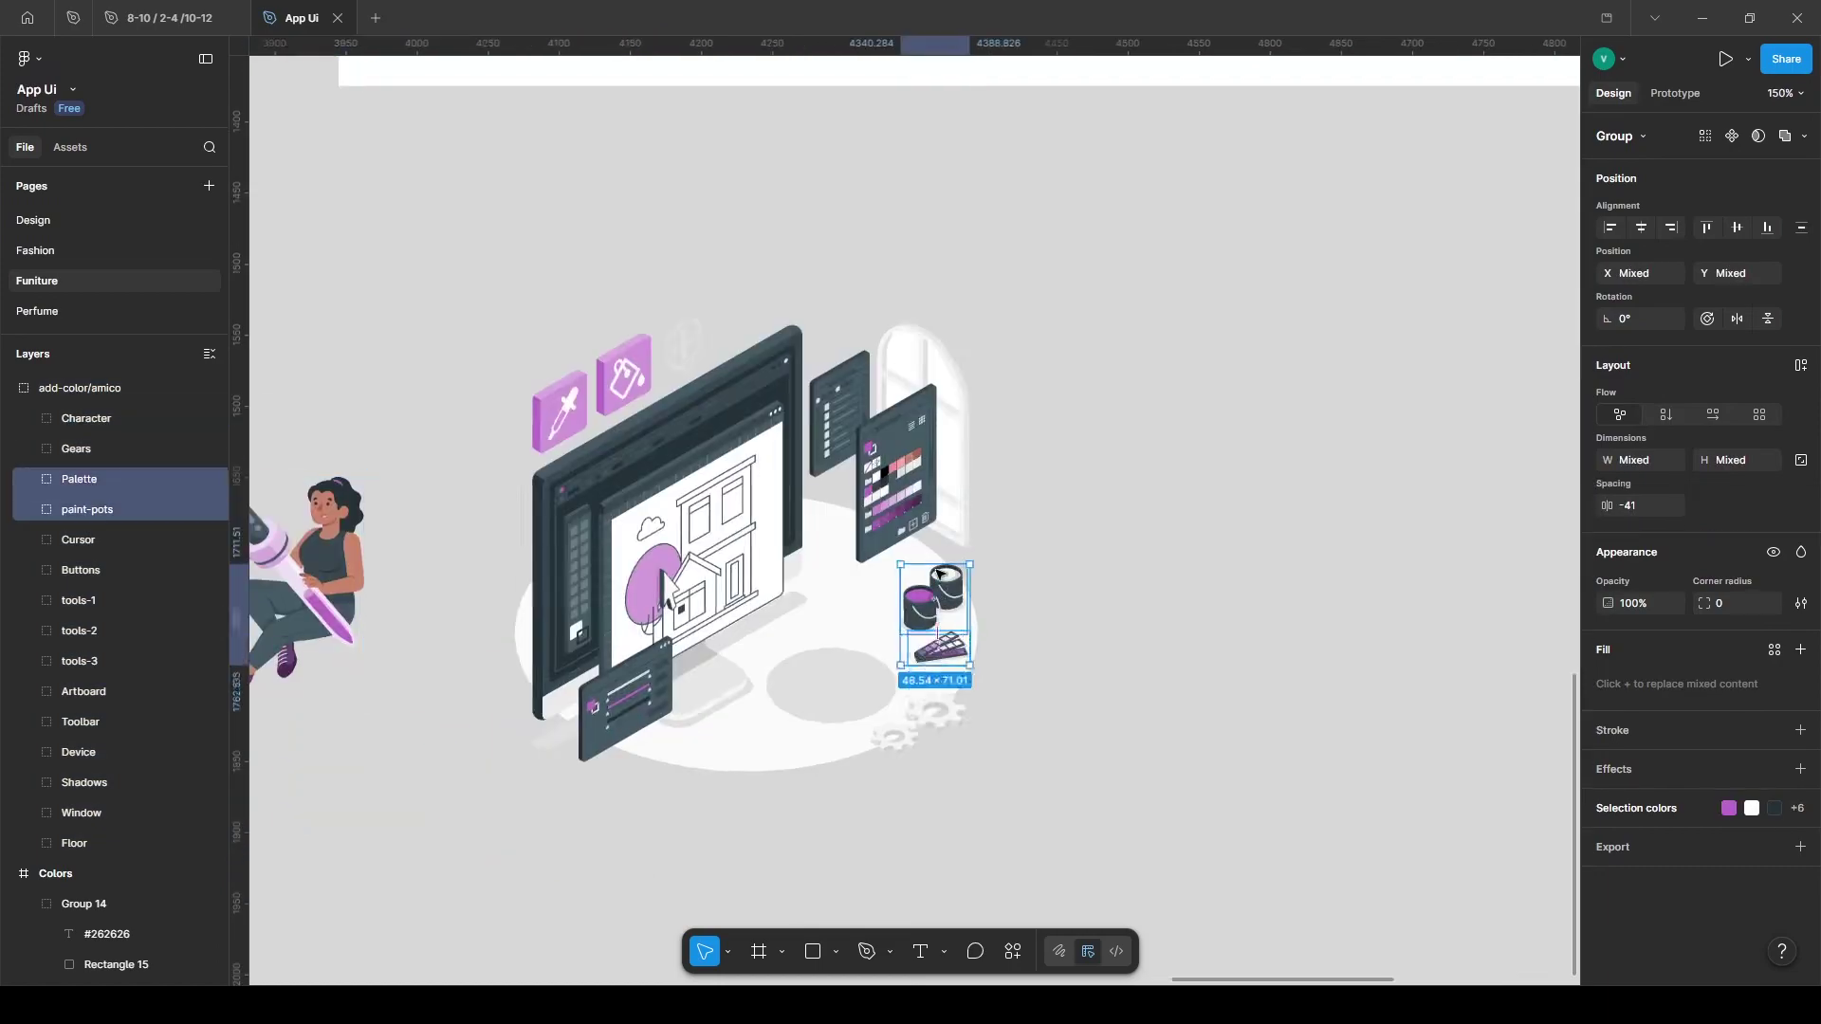
pyautogui.hotkey('ctrl', 'c')
# Remove the leftover illustration and paste the copied palette and paint pots into the Colors frame.
pyautogui.moveTo(792, 280); pyautogui.dragTo(525, 772)
pyautogui.scroll(-5, 892, 581)
pyautogui.click(880, 520)
pyautogui.hotkey('ctrl', 'v')
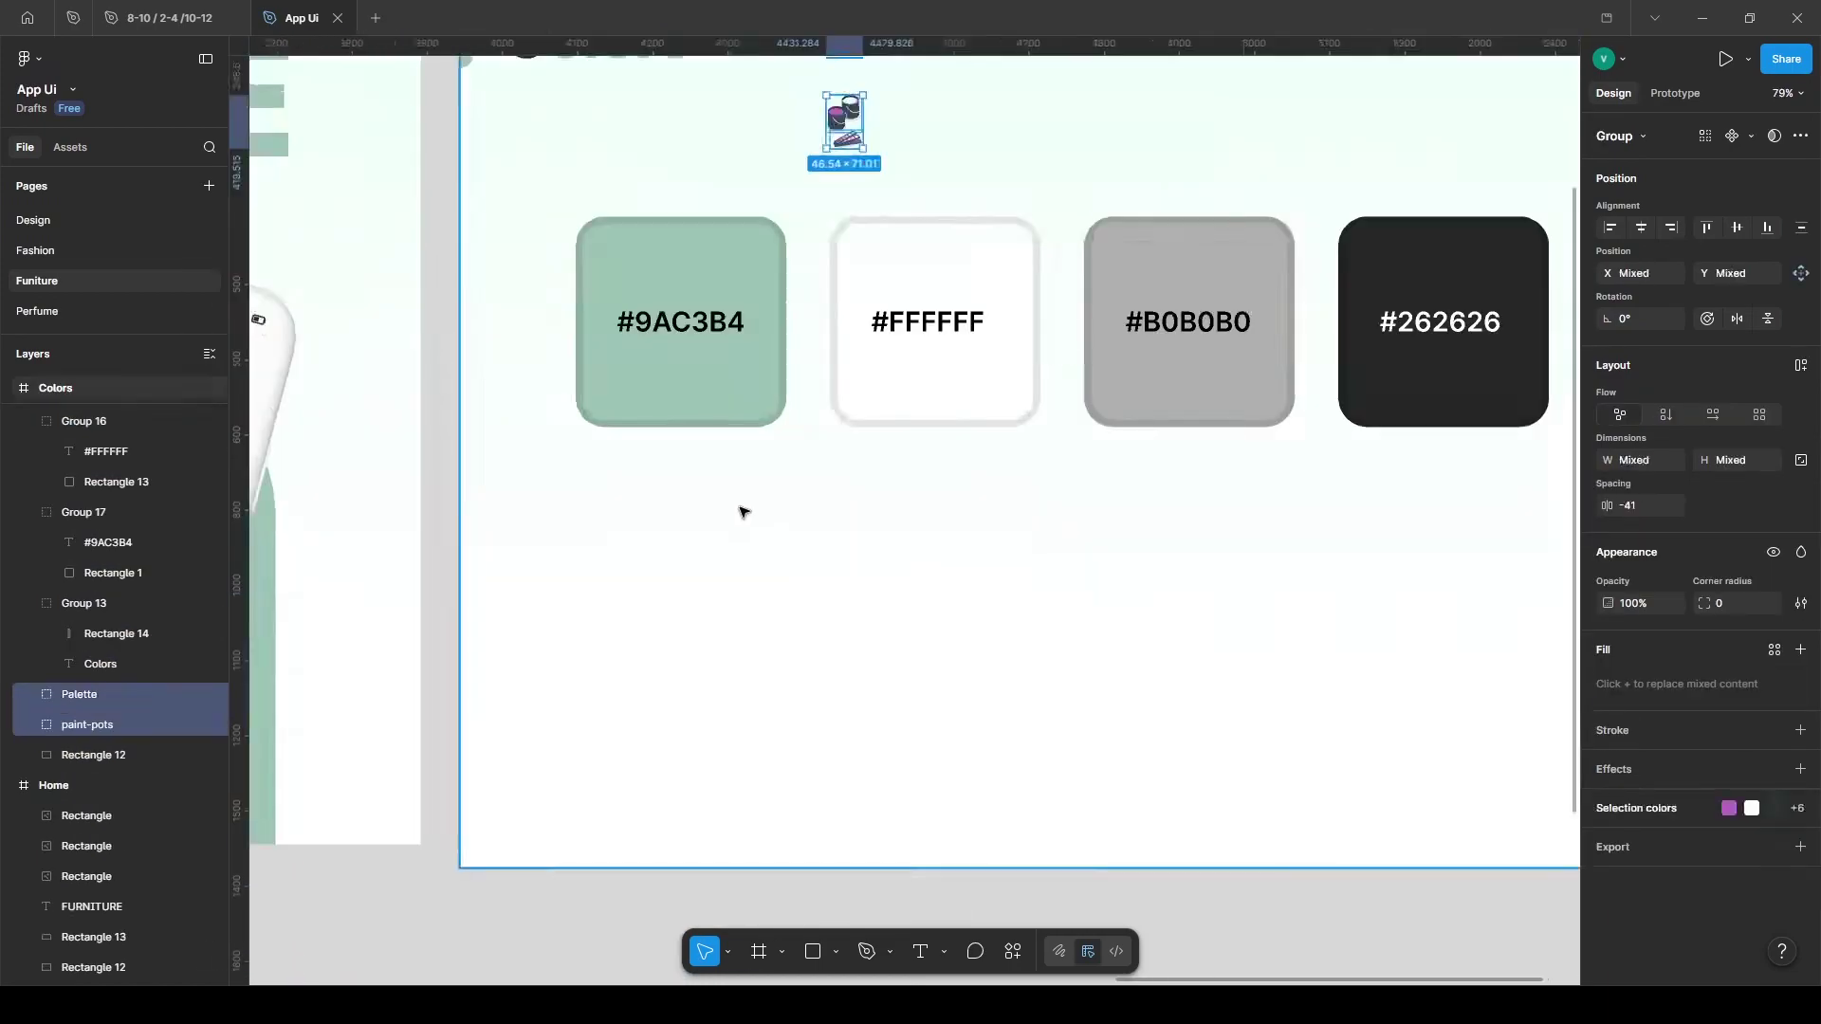
# Enlarge the paint pots to about 367 × 387 and the palette to about 340 × 189, placing them side by side below the swatches.
pyautogui.scroll(-3, 743, 513)
pyautogui.click(711, 229)
pyautogui.keyDown('shift'); pyautogui.click(99, 873); pyautogui.keyUp('shift')
pyautogui.moveTo(729, 249)
pyautogui.mouseDown()
pyautogui.moveTo(943, 395)
pyautogui.moveTo(900, 411)
pyautogui.mouseUp()
pyautogui.moveTo(840, 279)
pyautogui.mouseDown()
pyautogui.moveTo(743, 517)
pyautogui.moveTo(653, 555)
pyautogui.mouseUp()
pyautogui.click(971, 615)
pyautogui.click(844, 806)
pyautogui.moveTo(657, 719)
pyautogui.mouseDown()
pyautogui.moveTo(1133, 631)
pyautogui.moveTo(847, 621)
pyautogui.mouseUp()
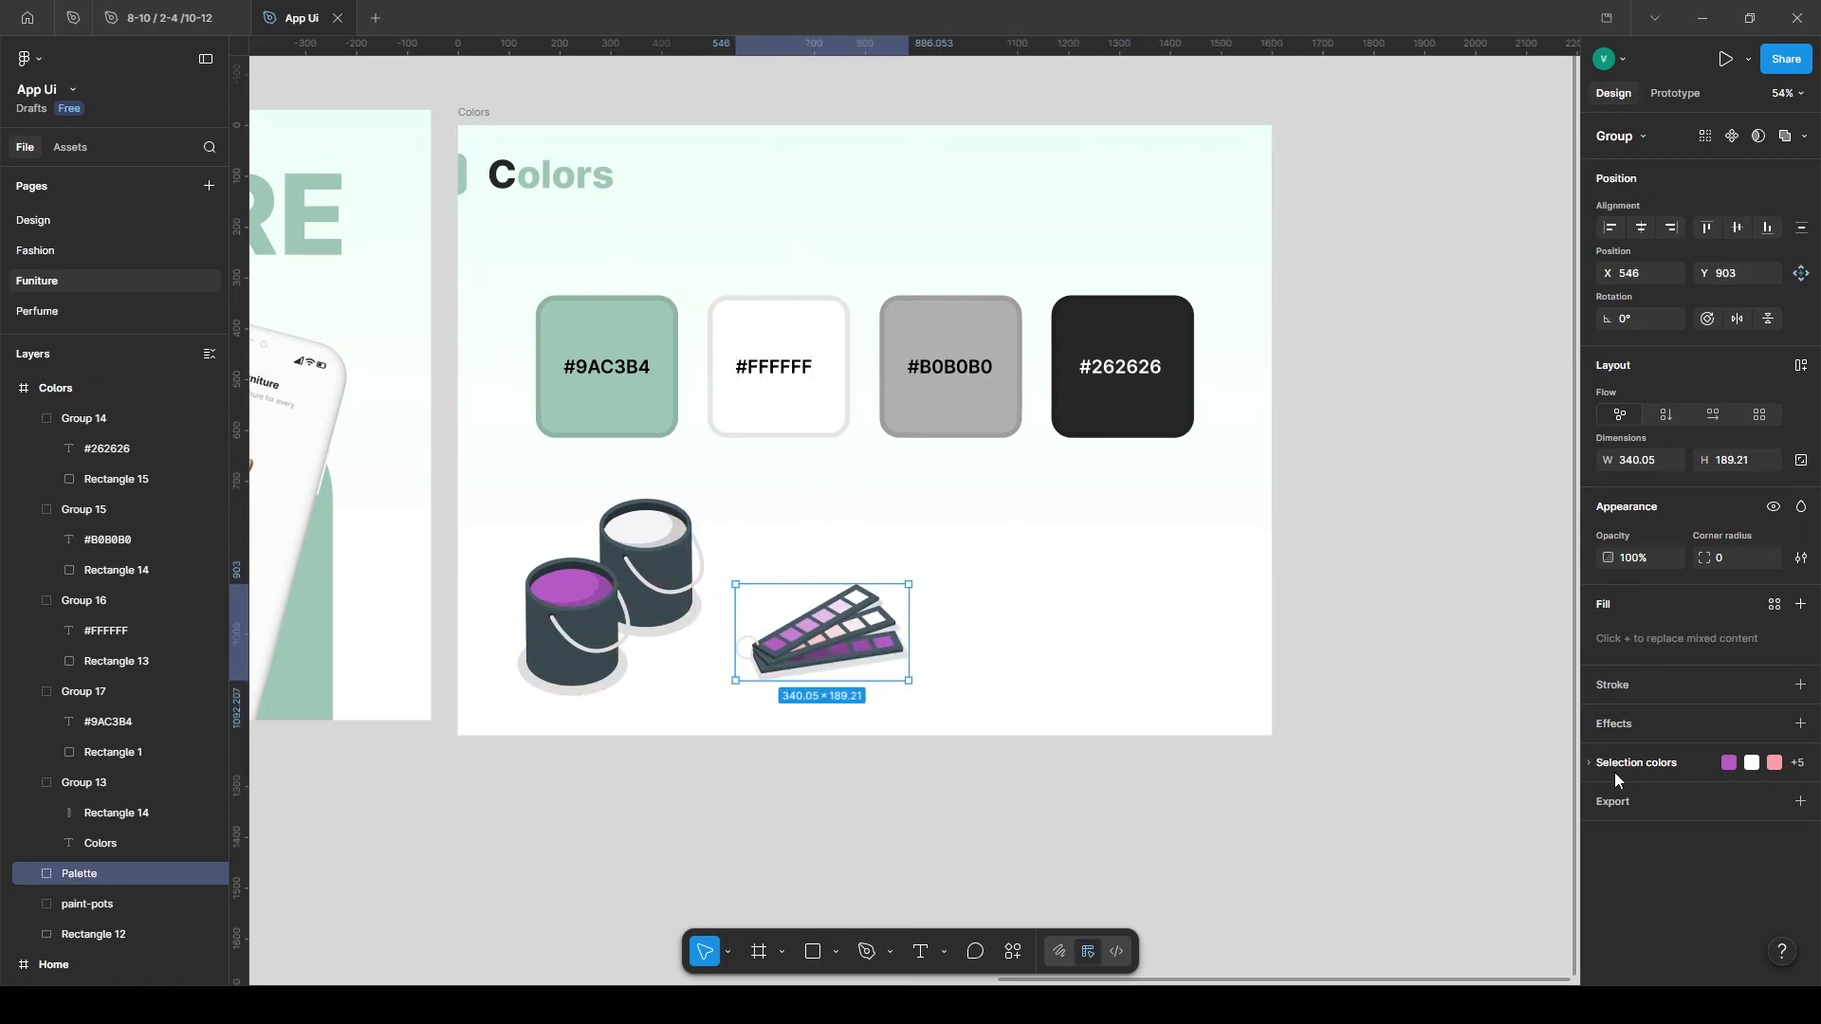
# Replace the purple in the palette and the paint pots with the green color style 04.
pyautogui.click(1668, 771)
pyautogui.scroll(-3, 1694, 649)
pyautogui.click(1607, 659)
pyautogui.click(1409, 804)
pyautogui.click(541, 620)
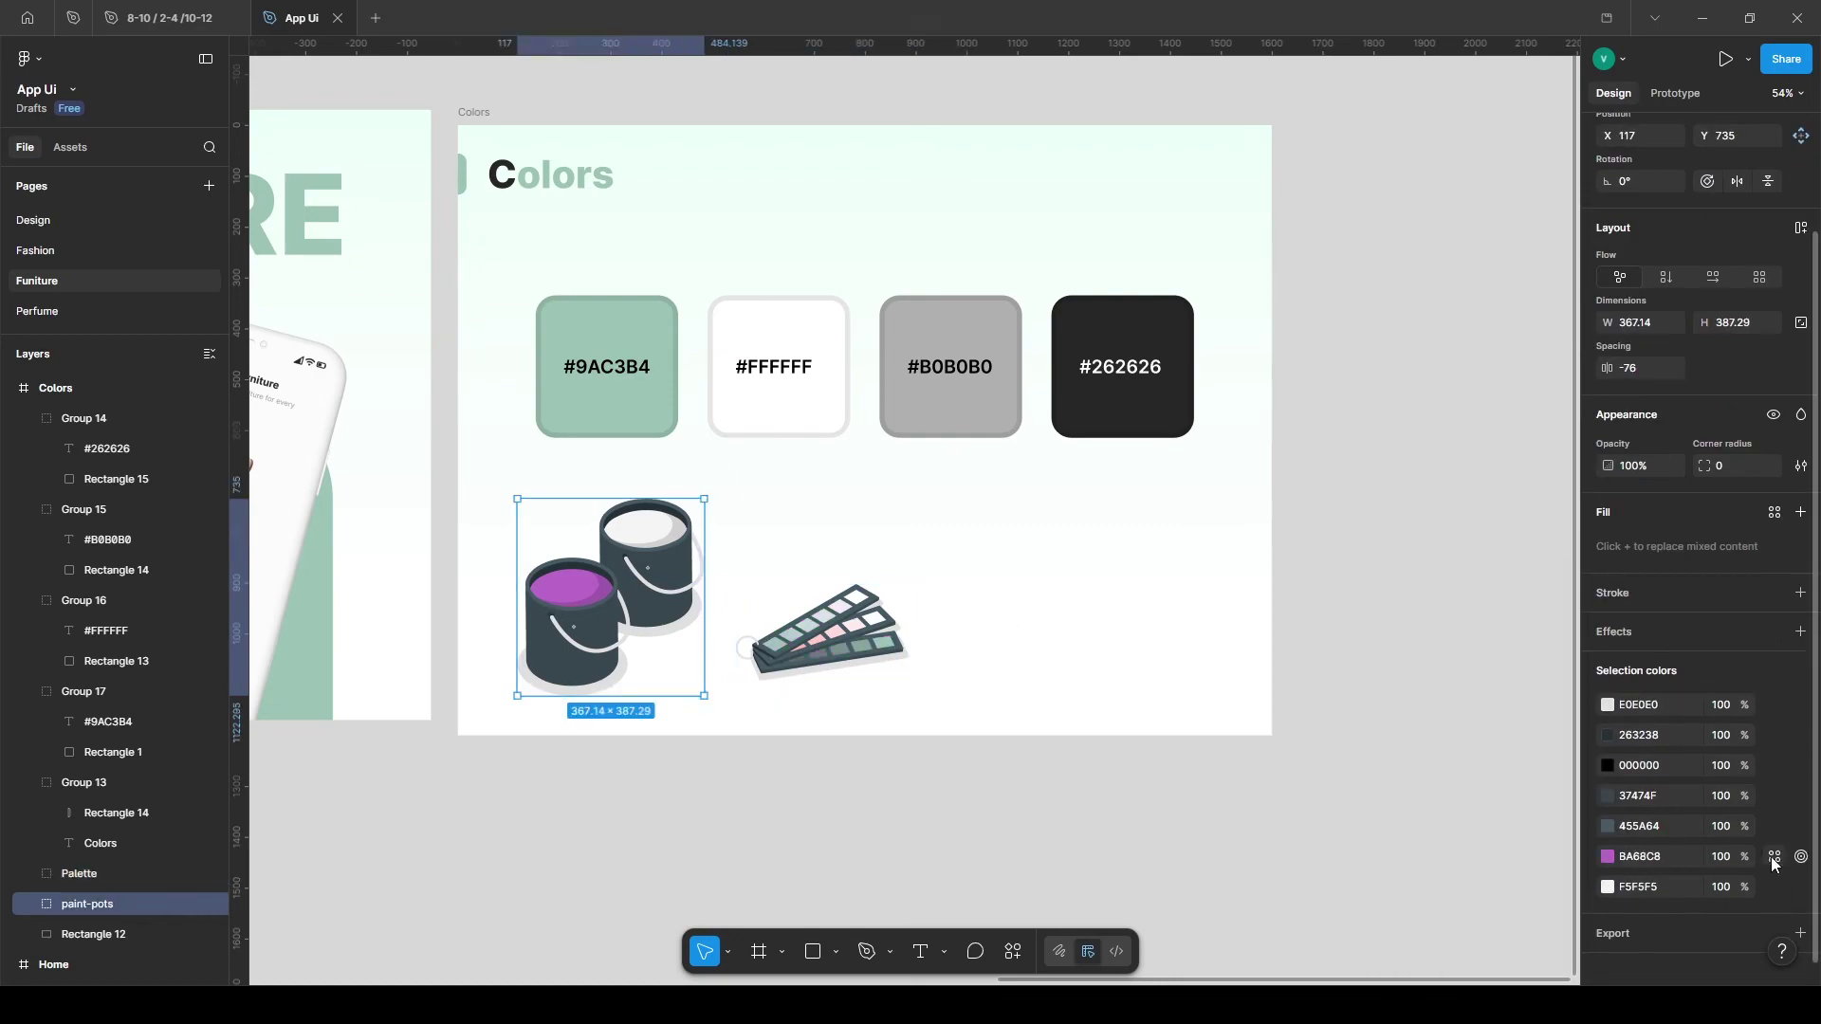
pyautogui.click(1774, 857)
pyautogui.click(1203, 780)
pyautogui.click(1203, 780)
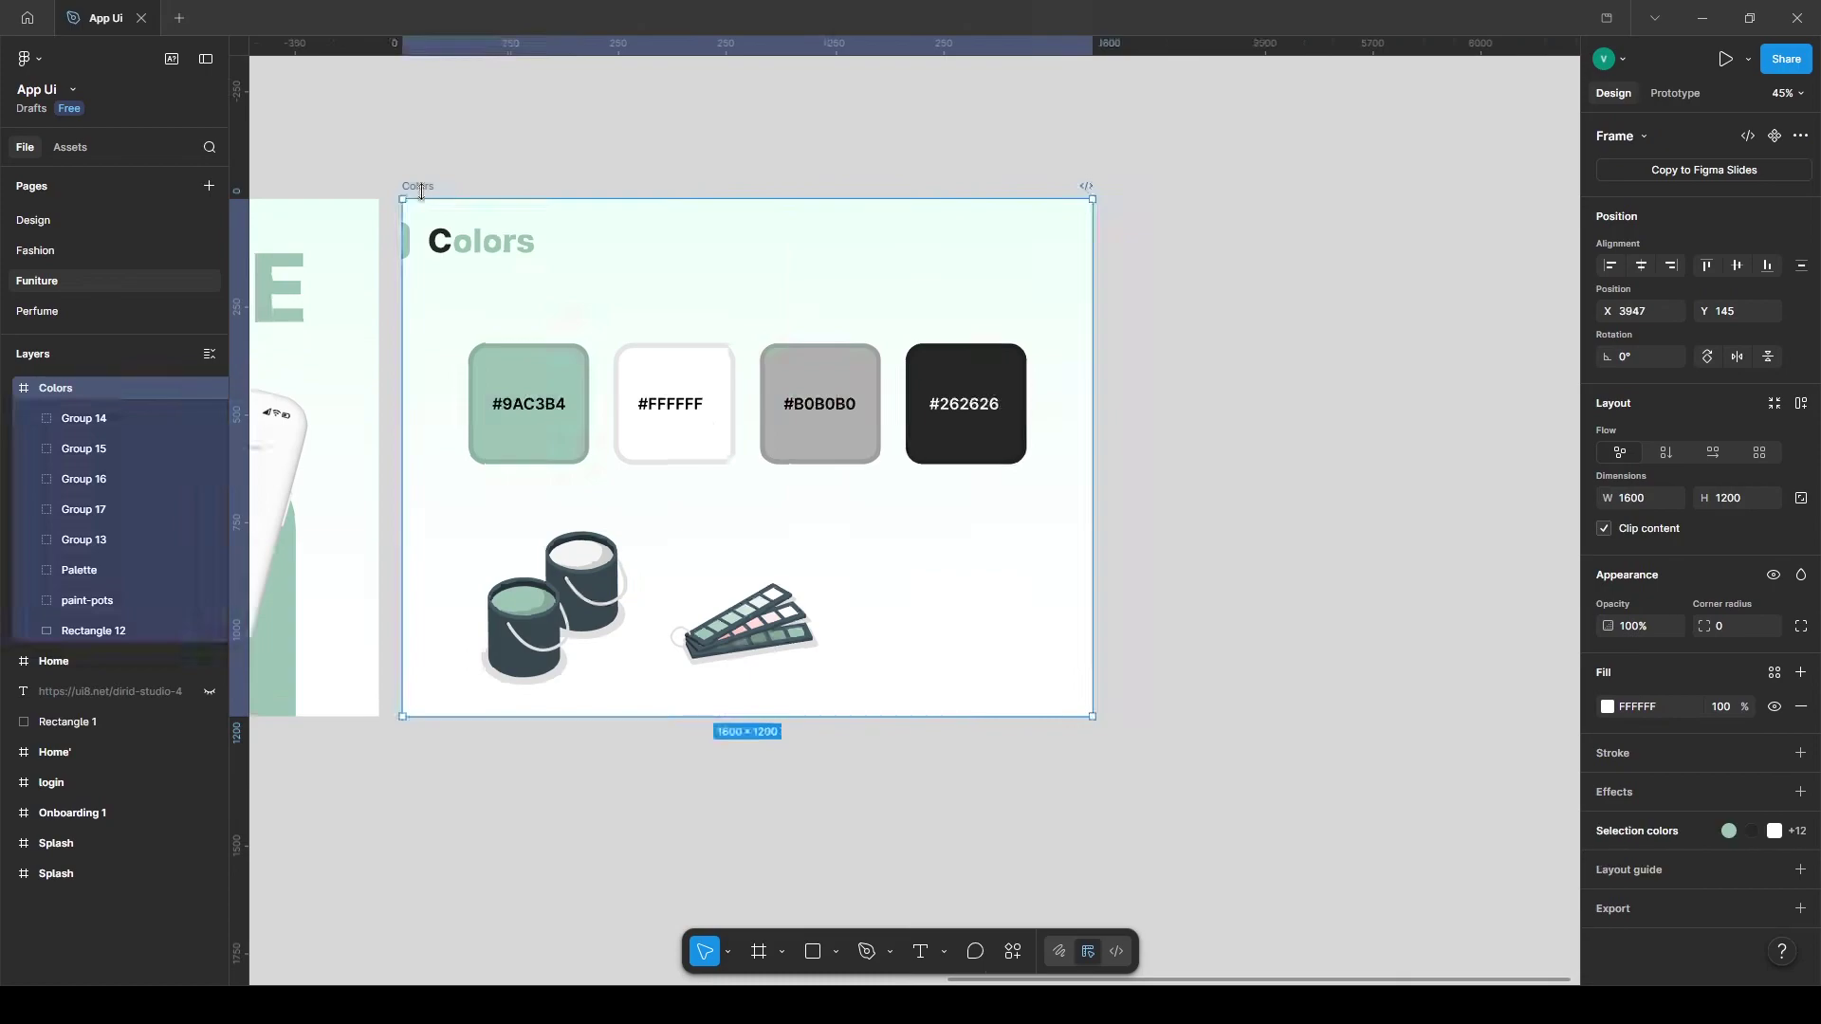
# Duplicate the Colors frame and rename the copy Typography.
pyautogui.hotkey('ctrl', 'd')
pyautogui.doubleClick(823, 186)
pyautogui.hscroll(3, 826, 269)
pyautogui.scroll(2, 766, 256)
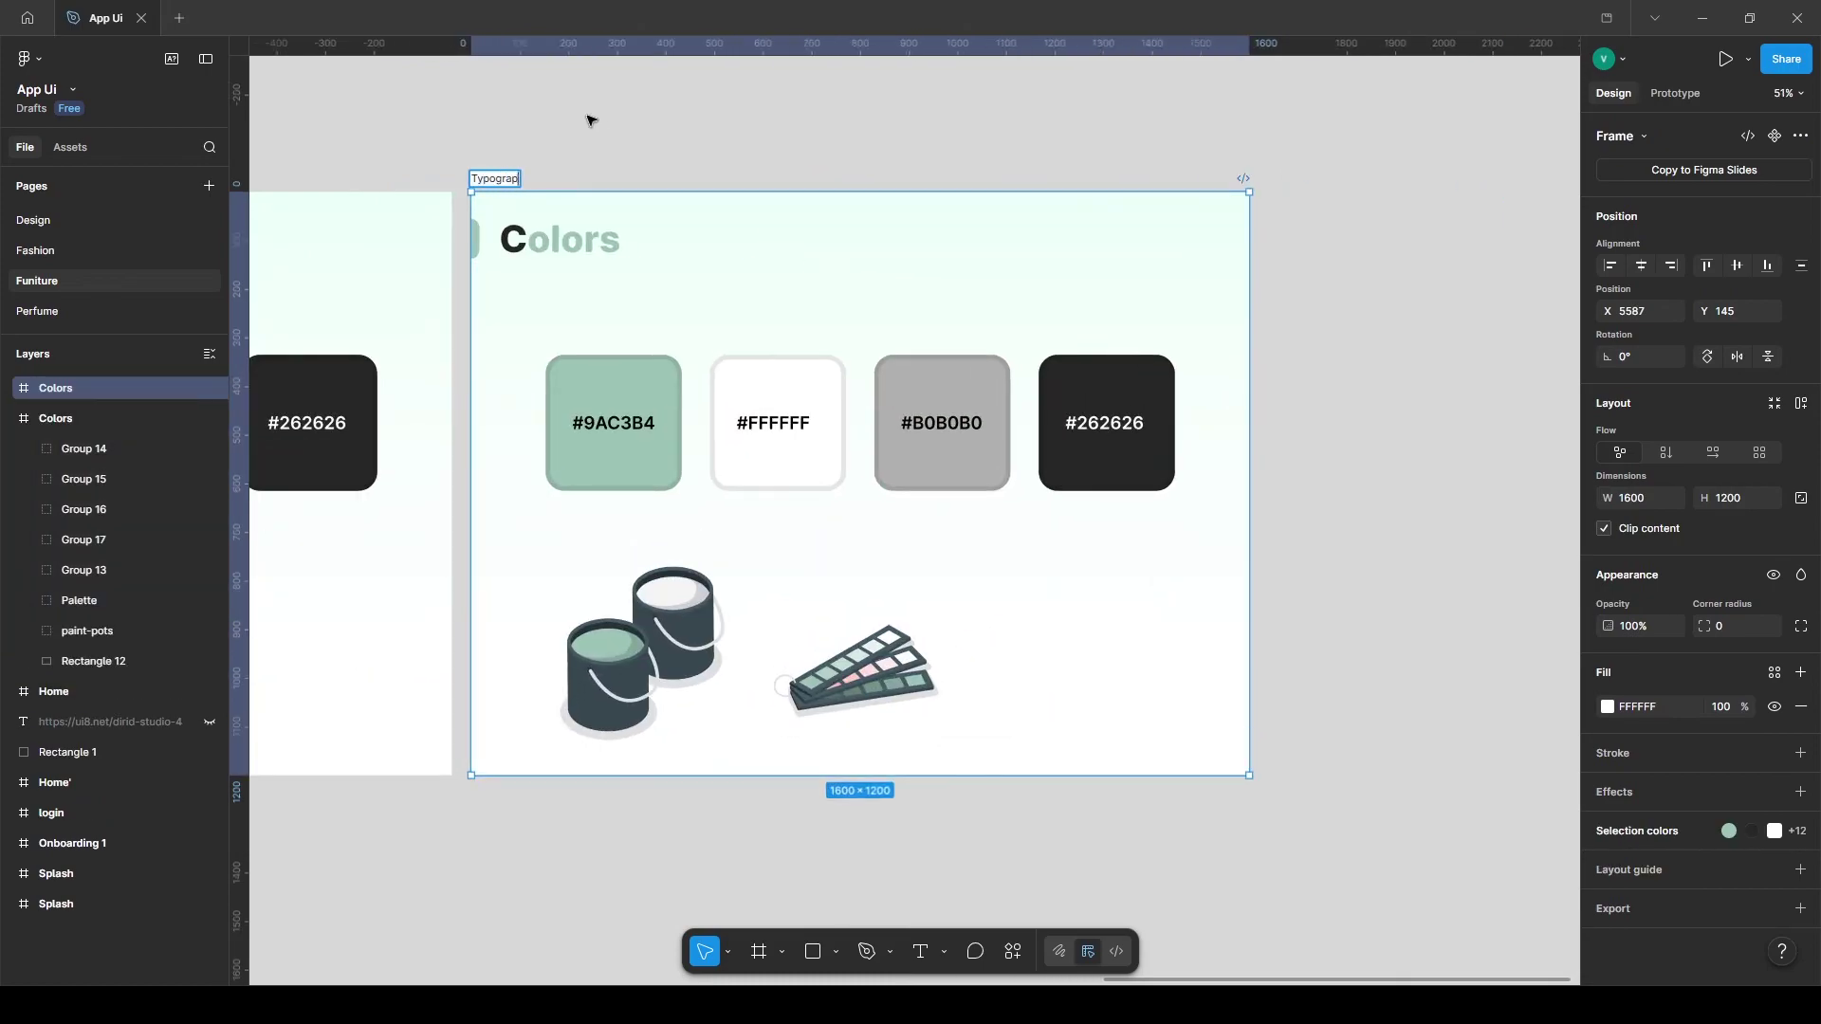
pyautogui.click(591, 121)
# Change the duplicated frame's heading text to "Typography".
pyautogui.doubleClick(569, 250)
pyautogui.doubleClick(570, 251)
pyautogui.click(507, 235)
pyautogui.doubleClick(512, 238)
pyautogui.press('BackSpace')
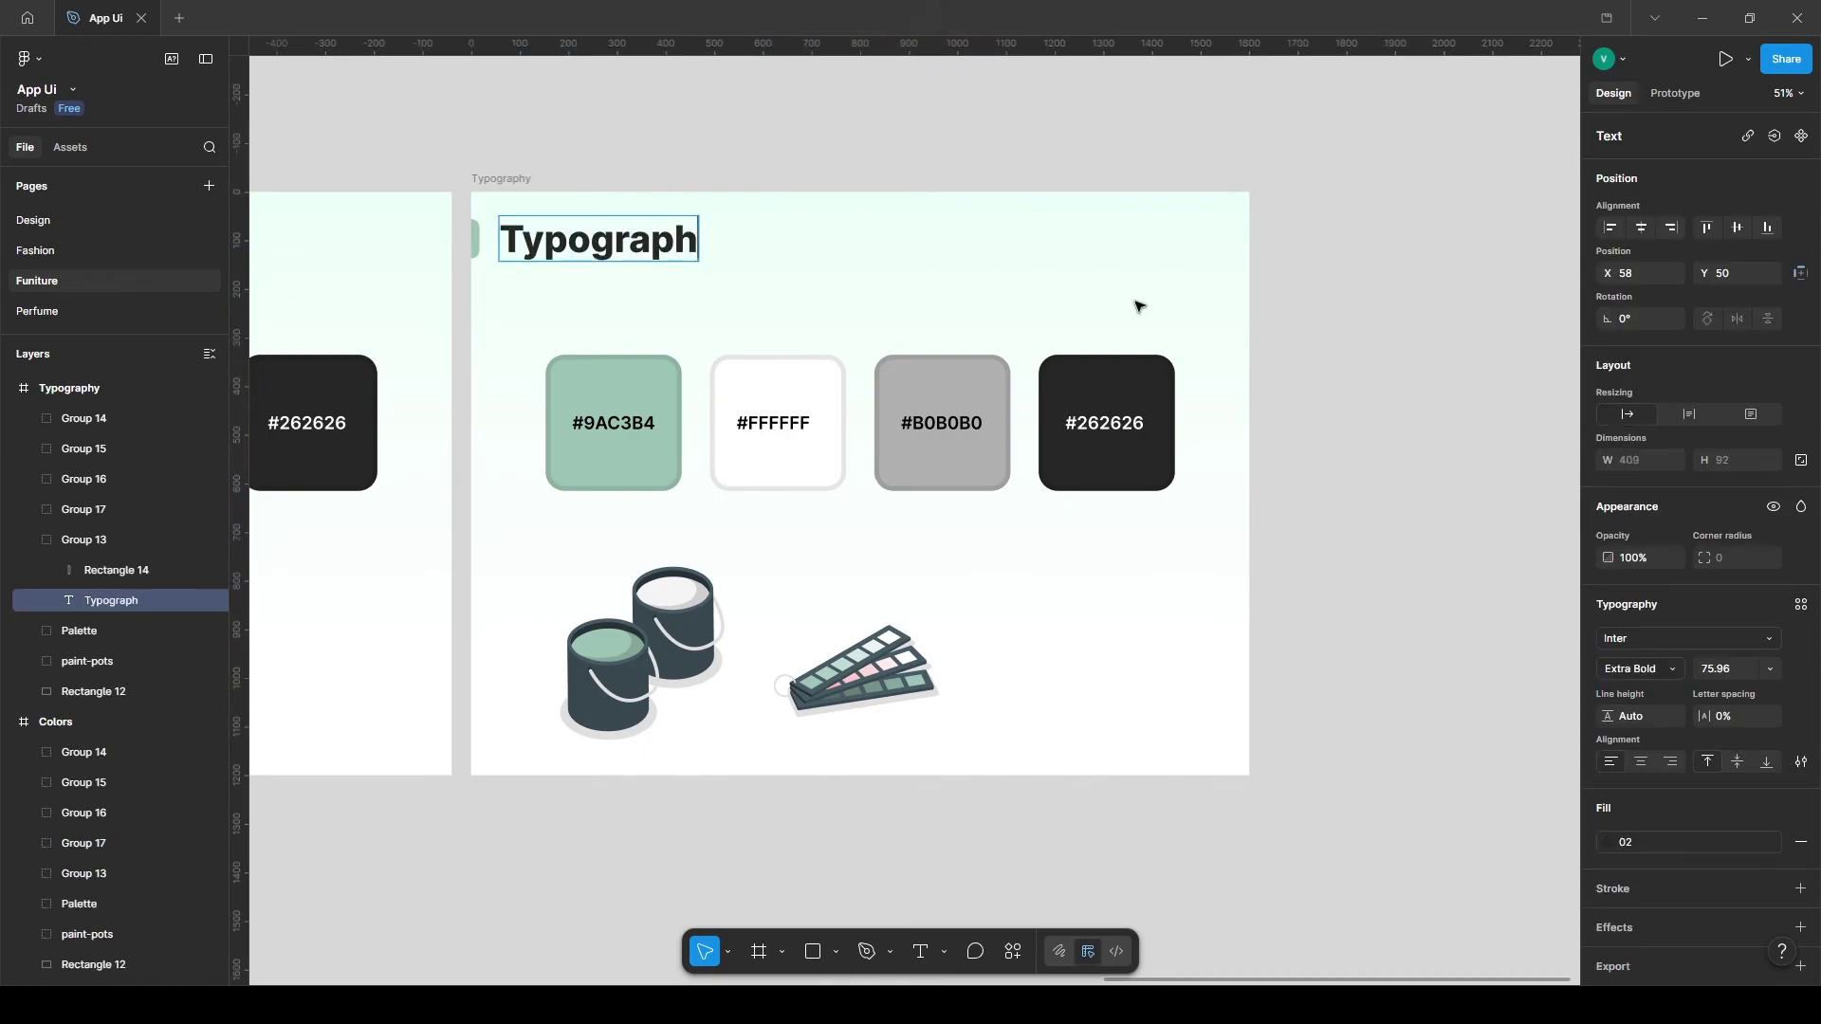
pyautogui.press('Return')
# Color the Typography heading with green style 04 and its initial T with dark style 02.
pyautogui.click(1671, 836)
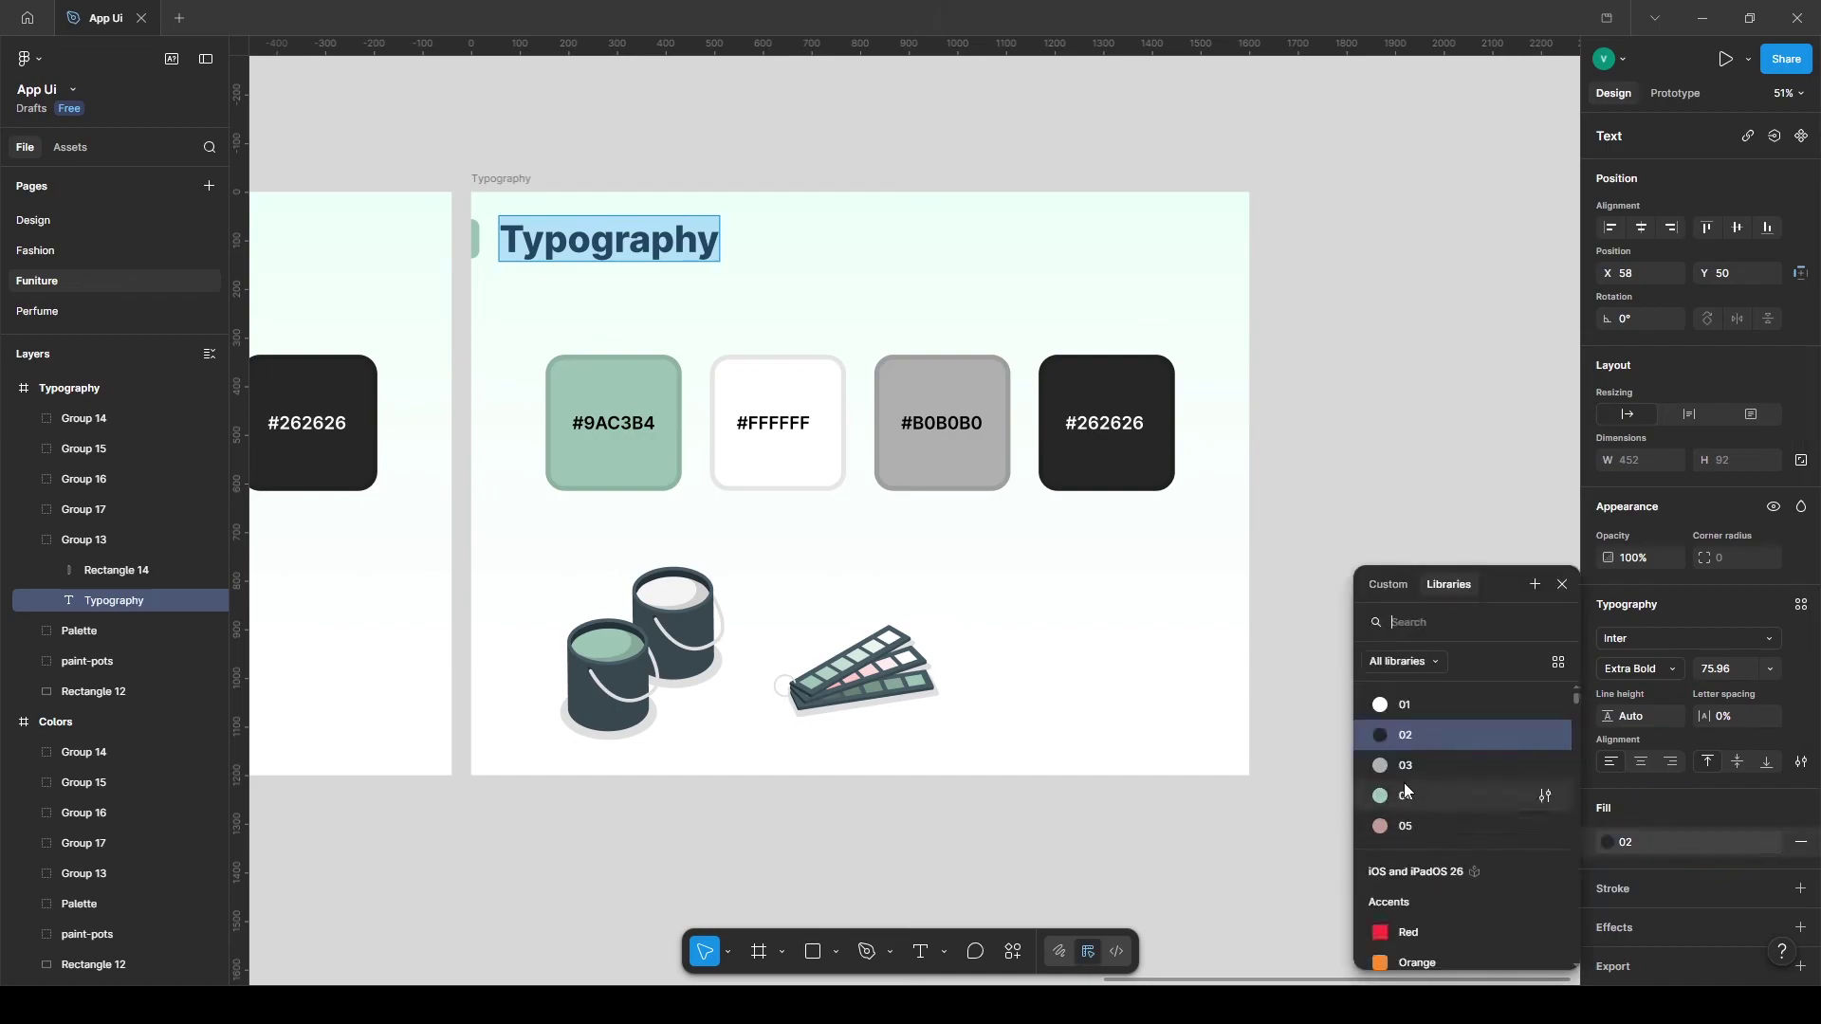
pyautogui.click(1403, 782)
pyautogui.click(1660, 845)
pyautogui.click(1413, 723)
pyautogui.hscroll(-6, 1326, 464)
pyautogui.hscroll(6, 1325, 463)
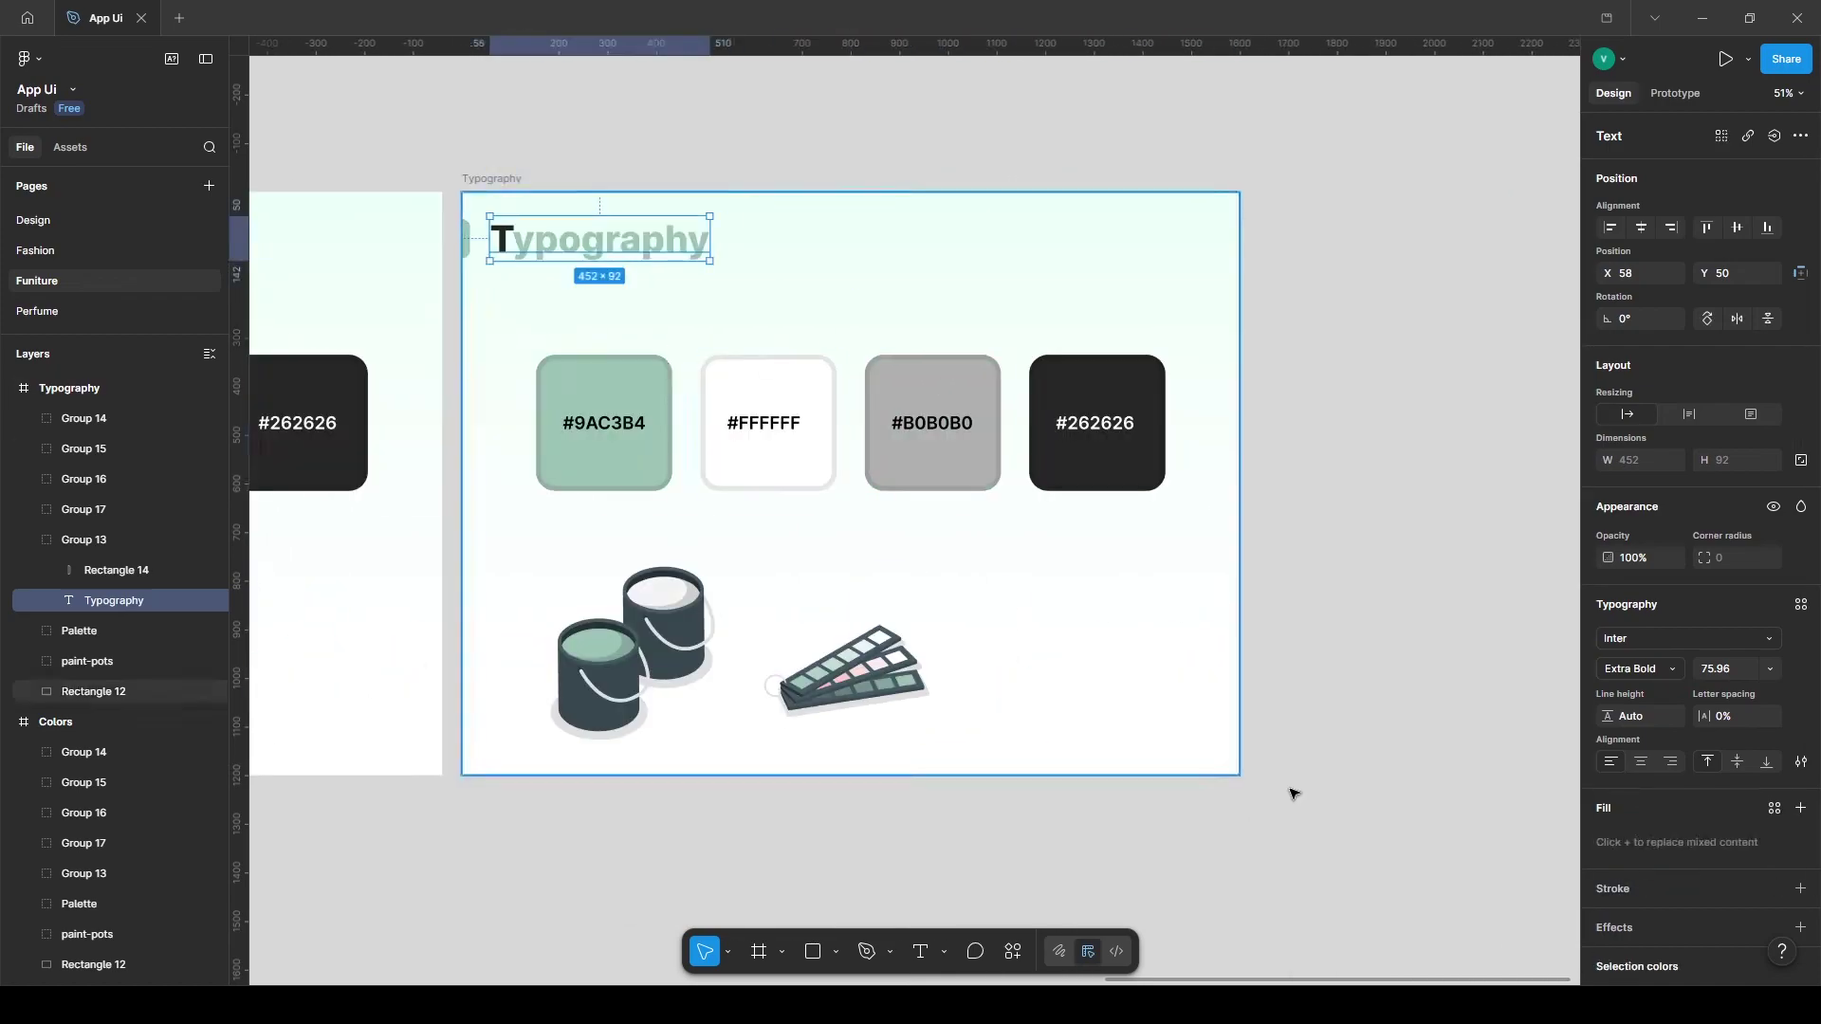
# Delete the swatches, paint pots and palette from the Typography frame.
pyautogui.moveTo(1293, 791); pyautogui.dragTo(559, 322)
pyautogui.keyDown('shift'); pyautogui.click(1122, 624); pyautogui.keyUp('shift')
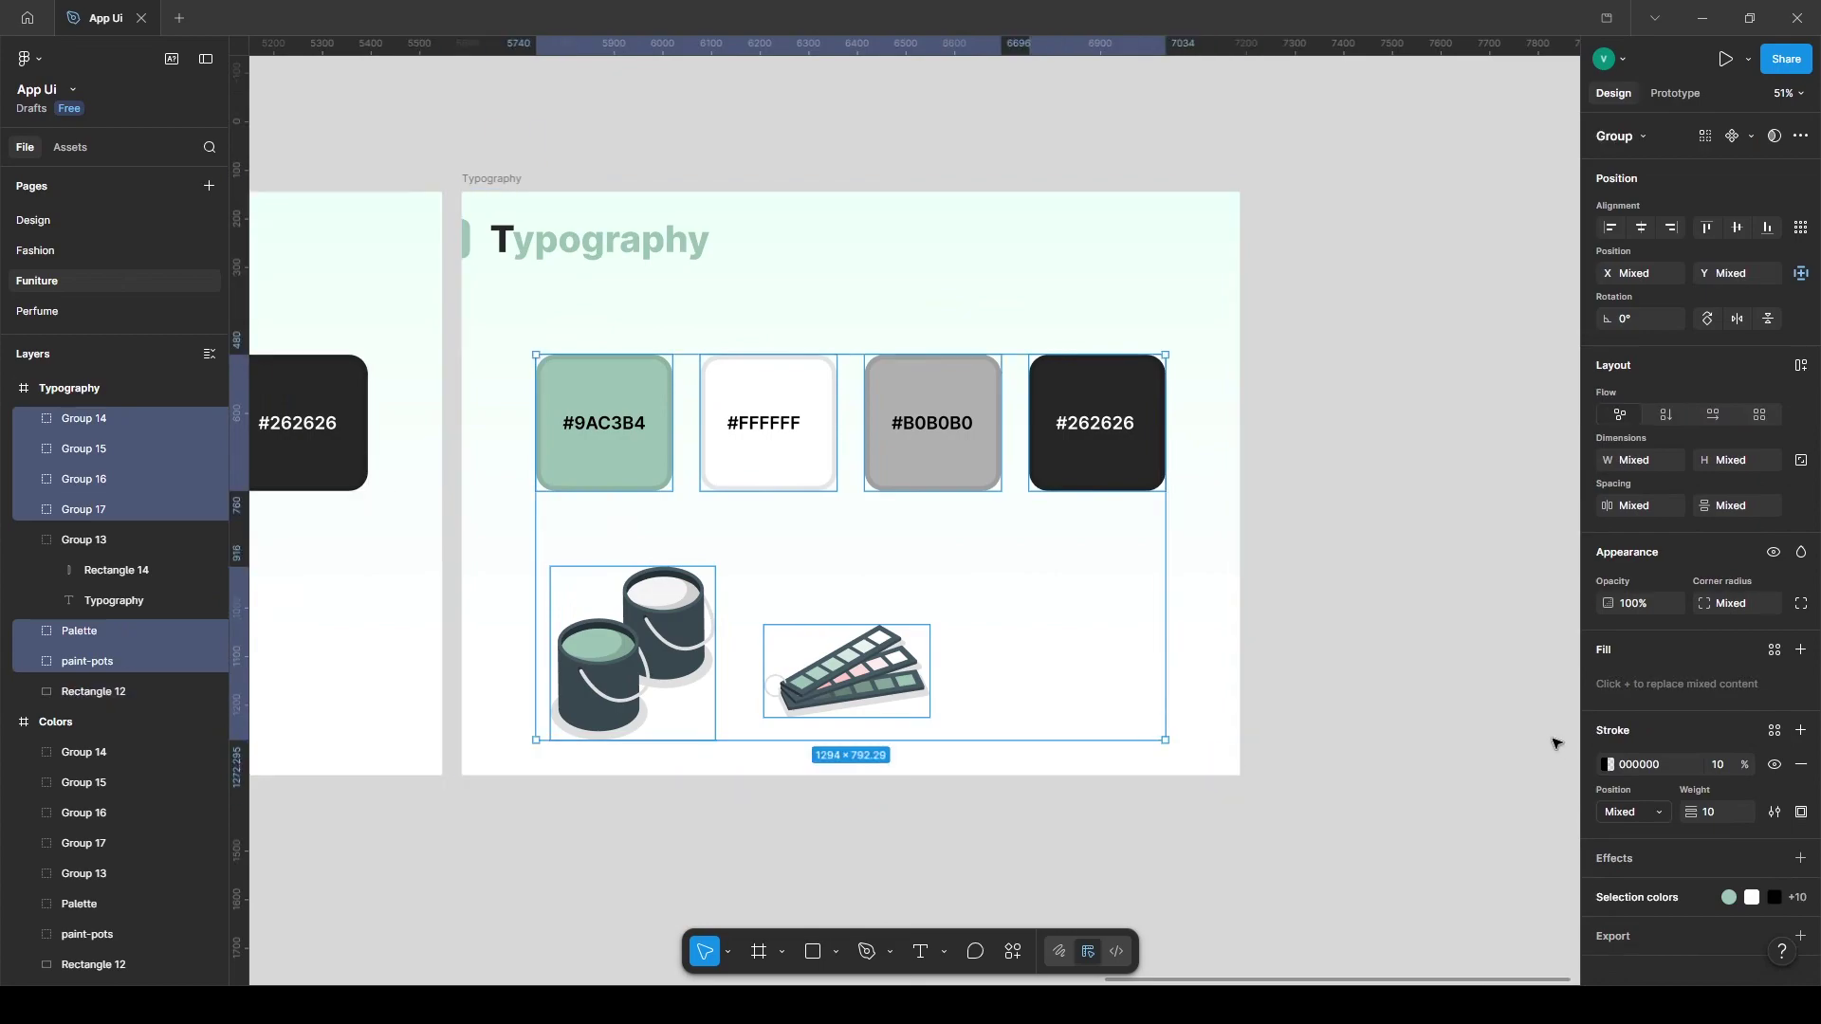
pyautogui.press('Delete')
pyautogui.hscroll(-3, 1557, 744)
pyautogui.scroll(2, 1556, 744)
pyautogui.click(813, 705)
# Add the text "Inter" to the Typography frame and scale it up to about 1023 × 540.
pyautogui.press('t')
pyautogui.click(607, 432)
pyautogui.write('Inte')
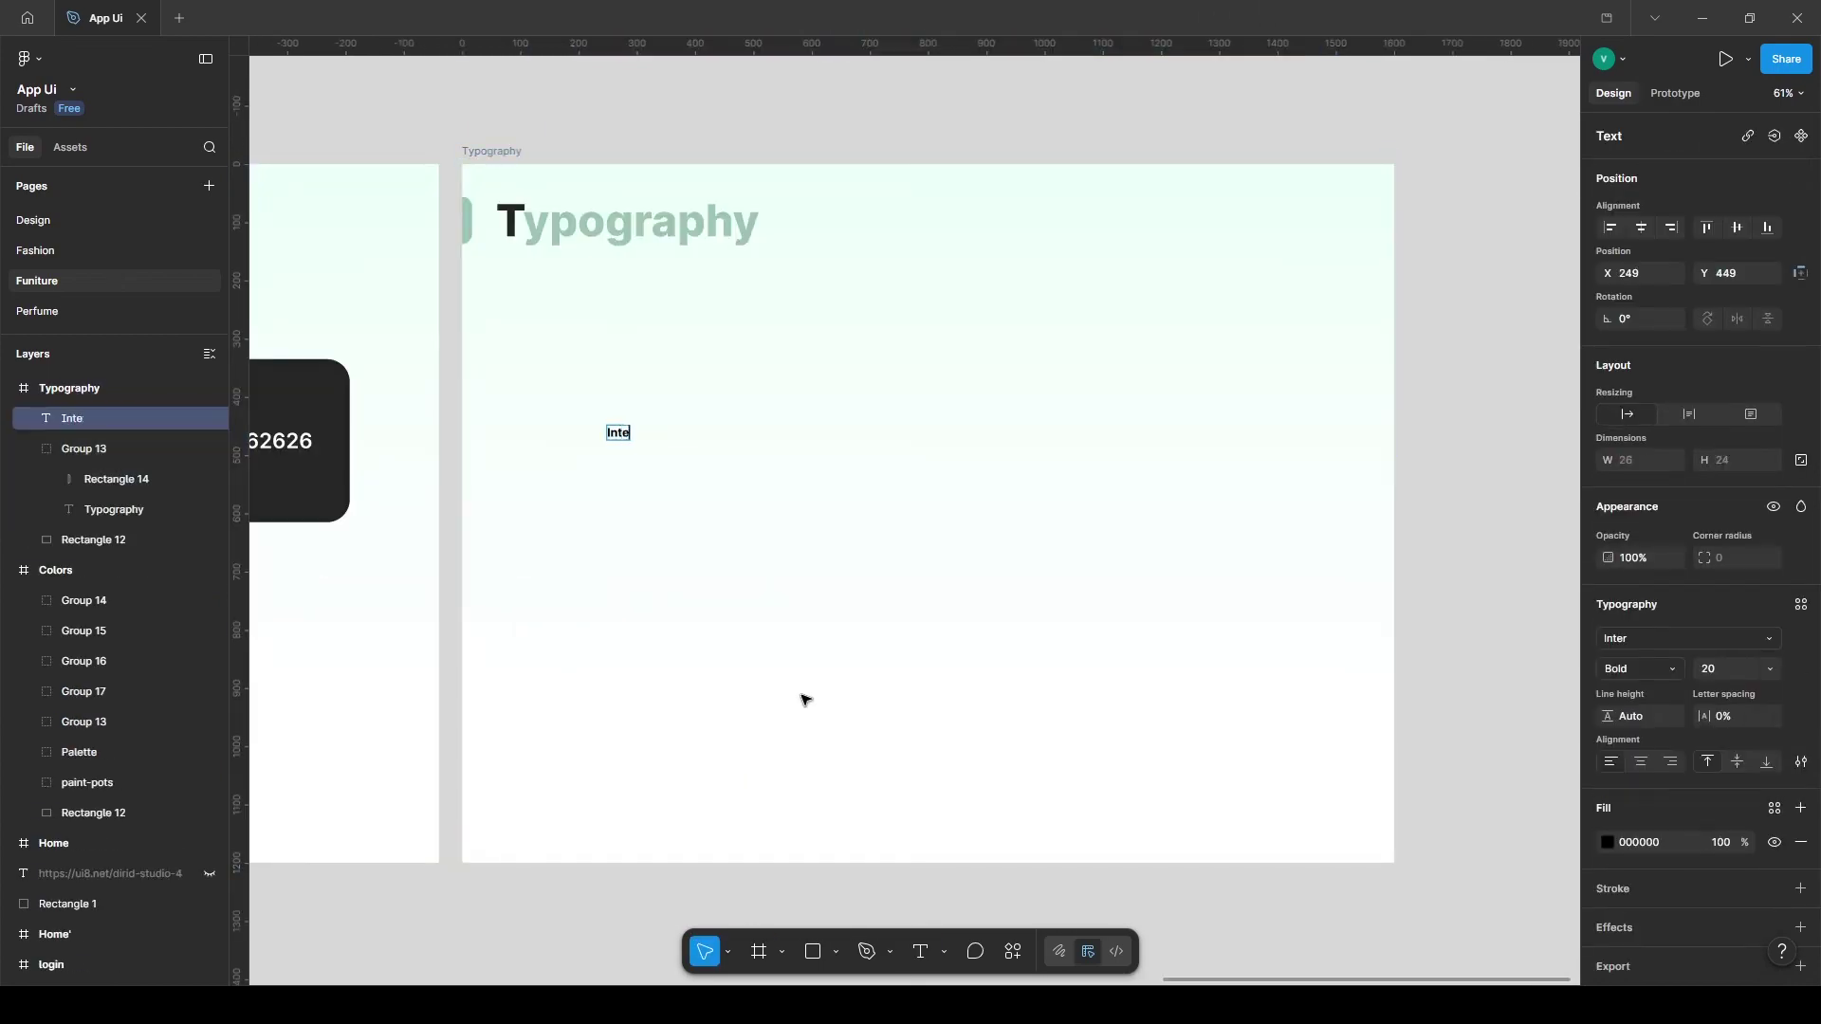
pyautogui.write('r')
pyautogui.press('Escape')
pyautogui.press('k')
pyautogui.moveTo(630, 453); pyautogui.dragTo(1205, 511)
pyautogui.press('v')
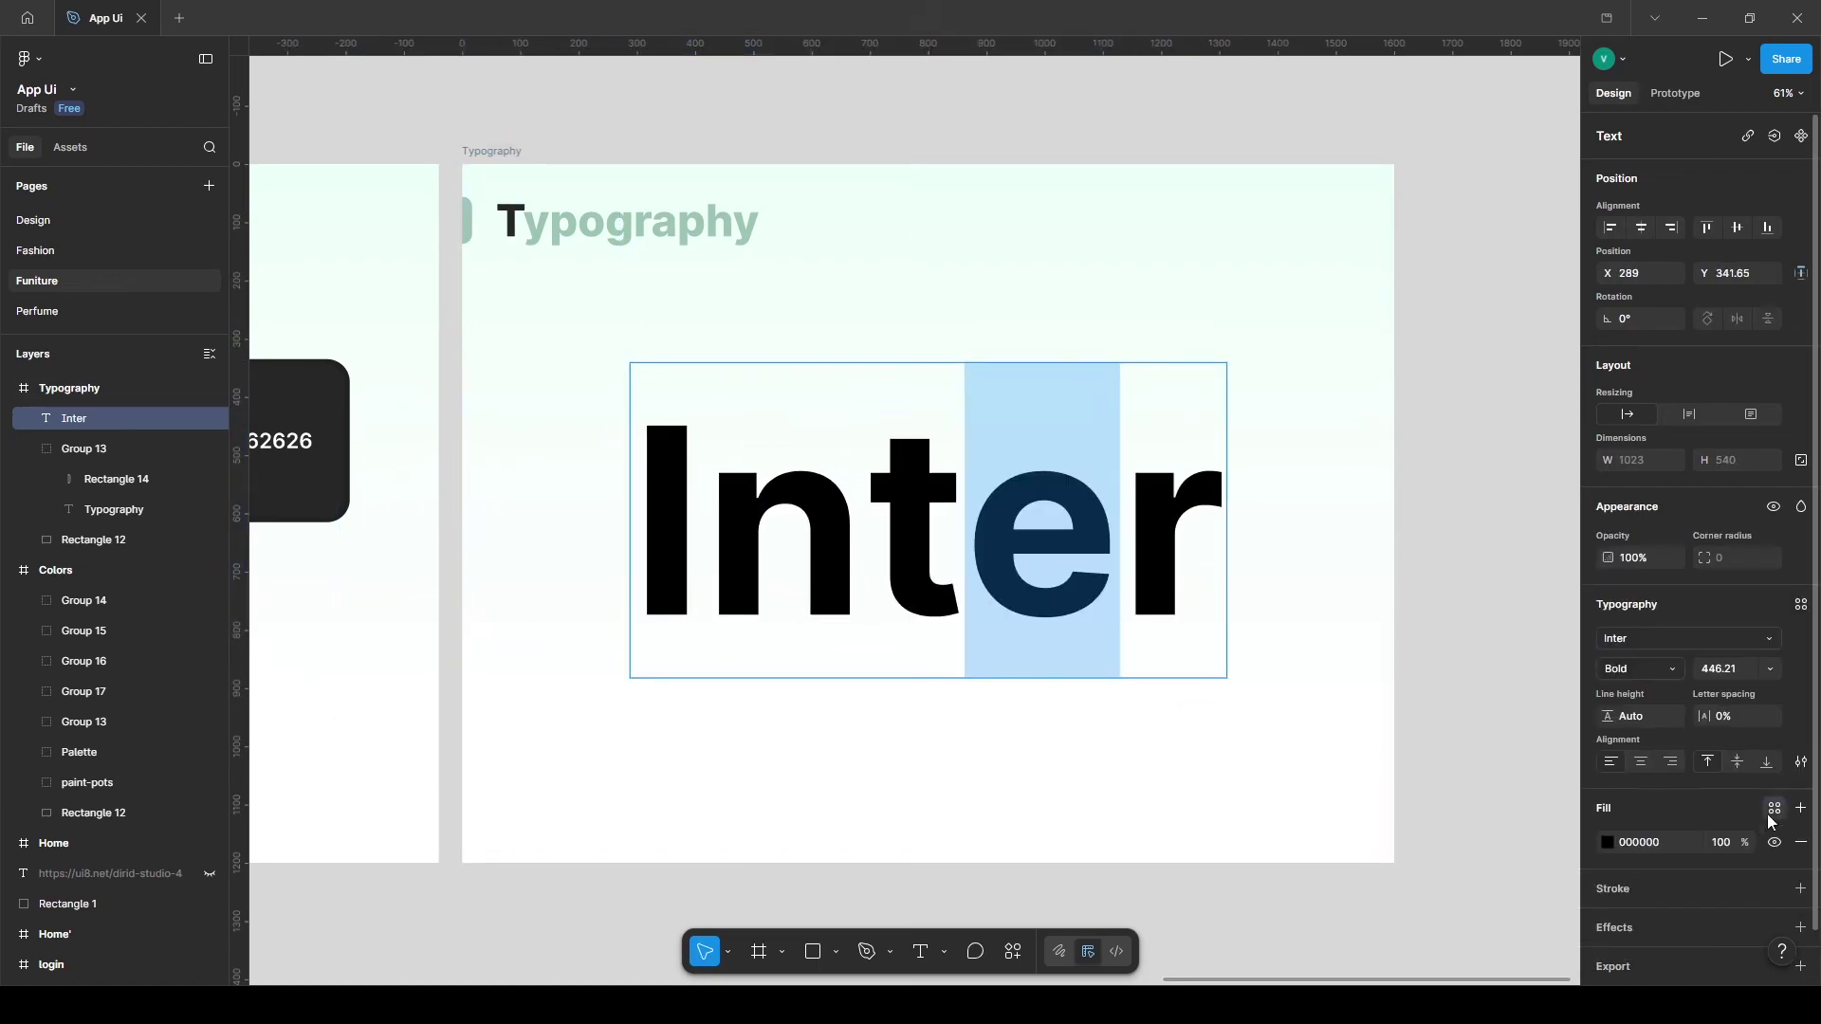
# Color the letter "e" of Inter with green style 04 and set the word's font weight to Medium.
pyautogui.click(1773, 809)
pyautogui.click(1400, 796)
pyautogui.click(1407, 532)
pyautogui.click(1162, 550)
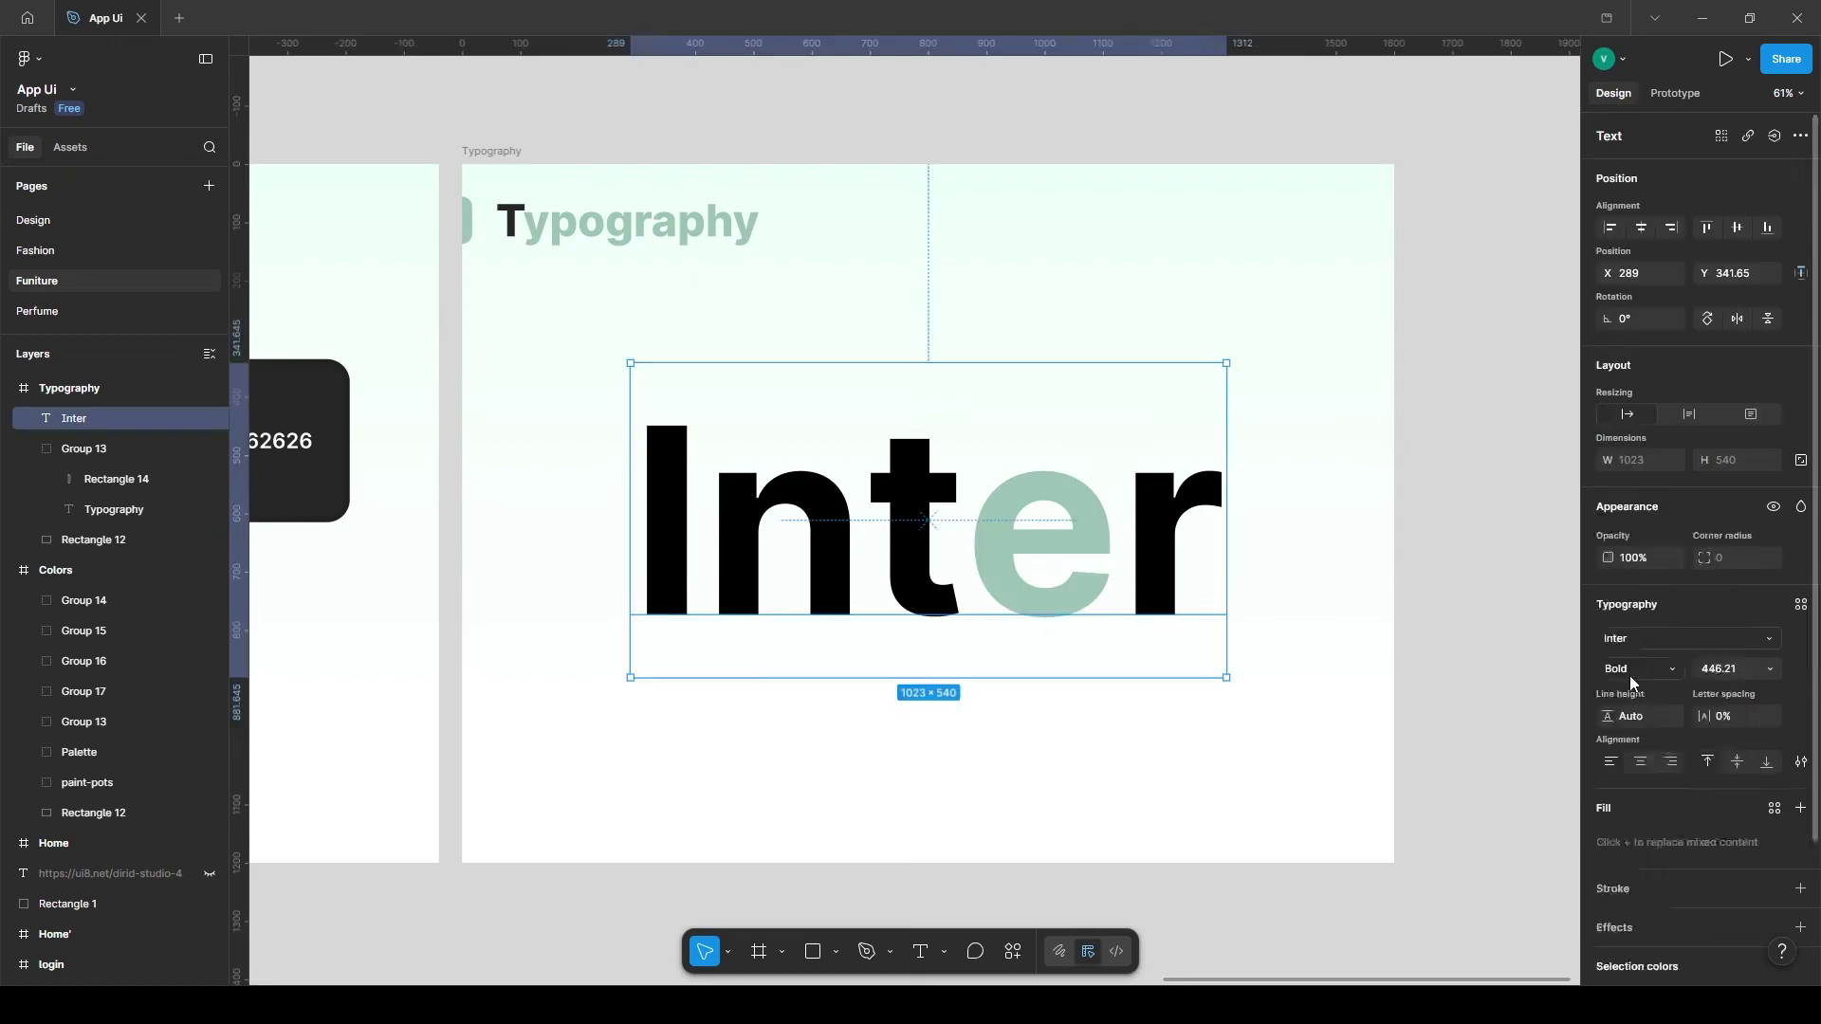
pyautogui.click(1631, 675)
pyautogui.click(1635, 626)
# Add a letter "L" below the I of Inter and scale it down to about 28 × 58.
pyautogui.press('t')
pyautogui.click(798, 461)
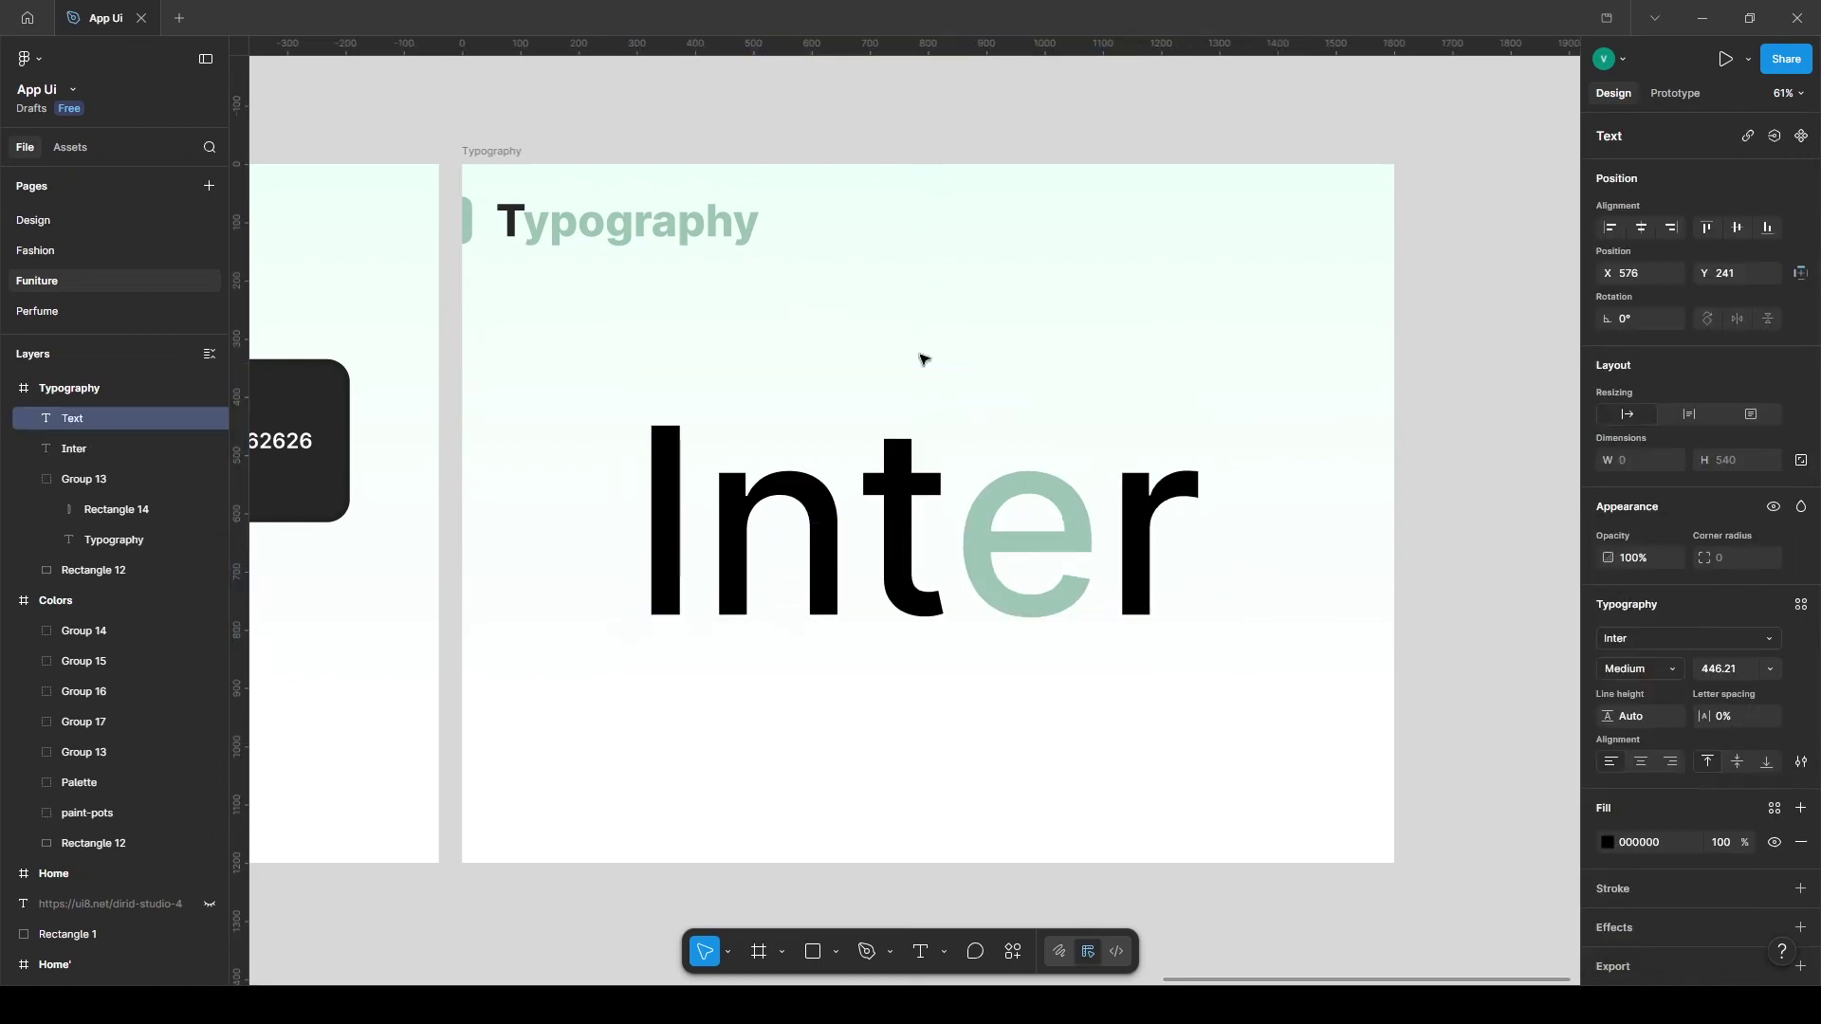
pyautogui.write('L')
pyautogui.press('Escape')
pyautogui.moveTo(854, 408); pyautogui.dragTo(698, 647)
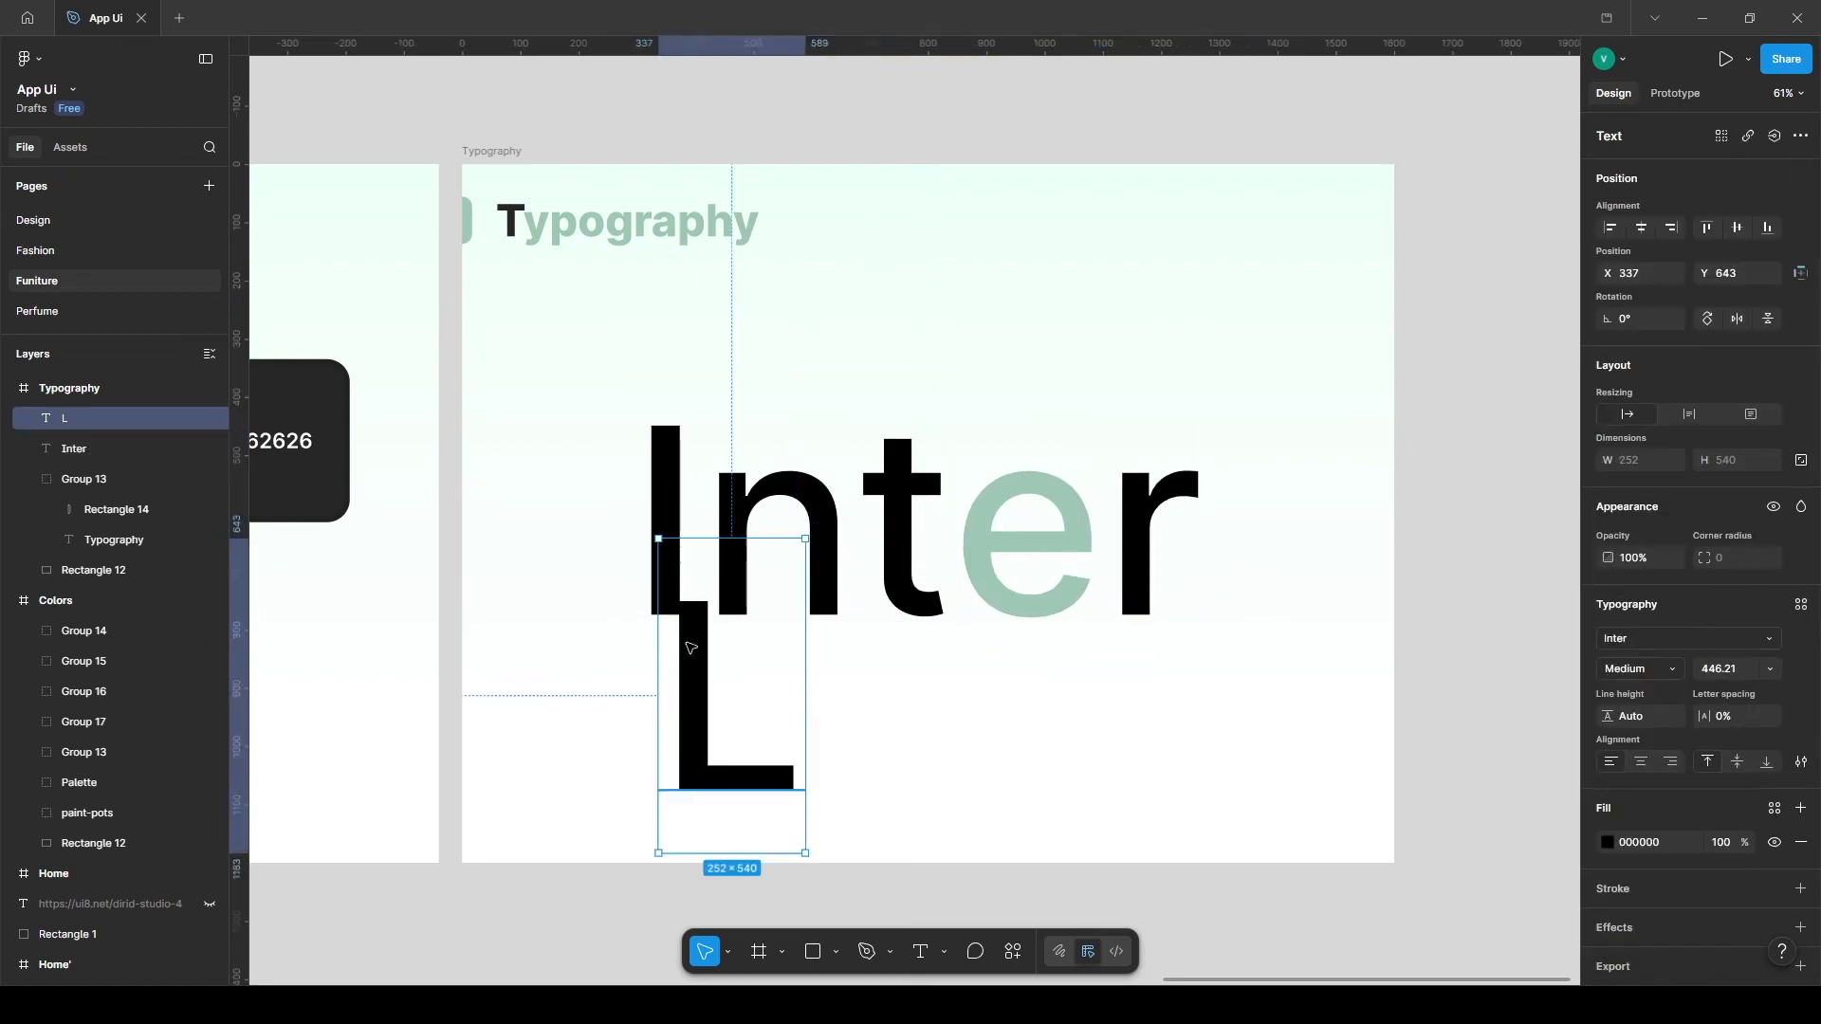
pyautogui.press('k')
pyautogui.moveTo(806, 538); pyautogui.dragTo(683, 687)
# Wrap the small L in an auto layout frame and fill it with white color style 01.
pyautogui.rightClick(679, 675)
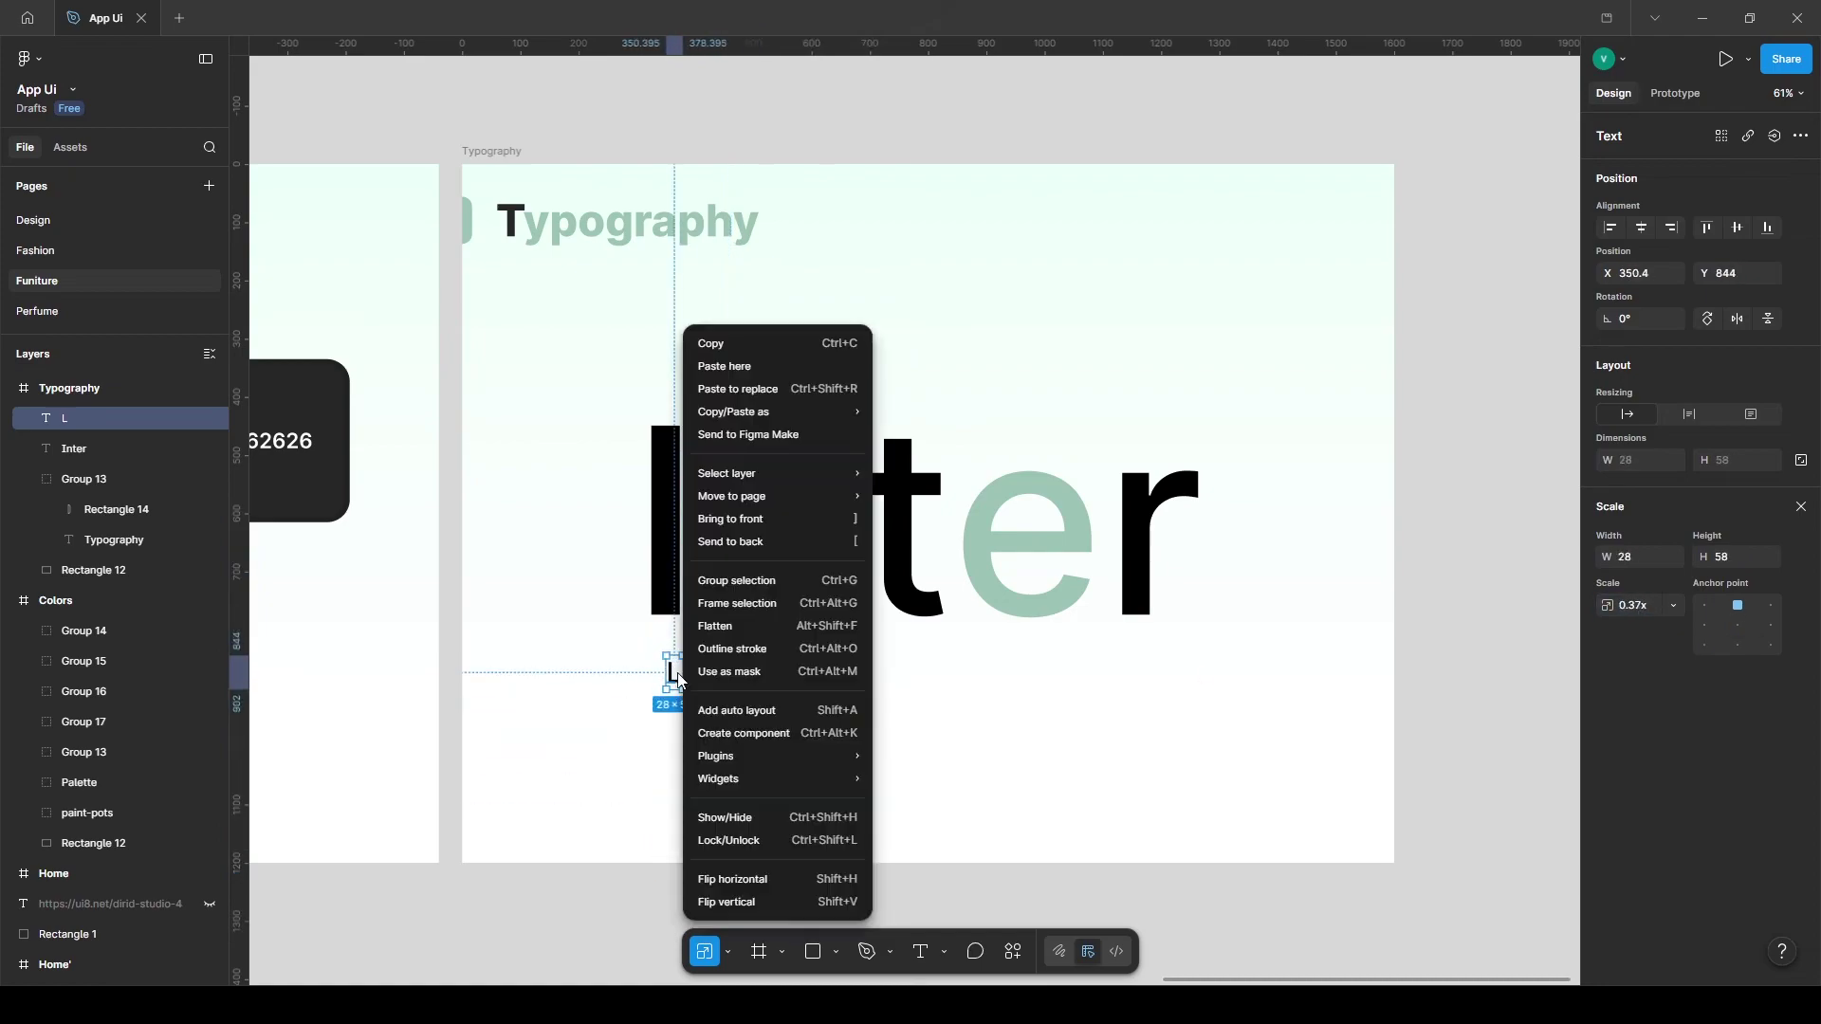
pyautogui.click(726, 711)
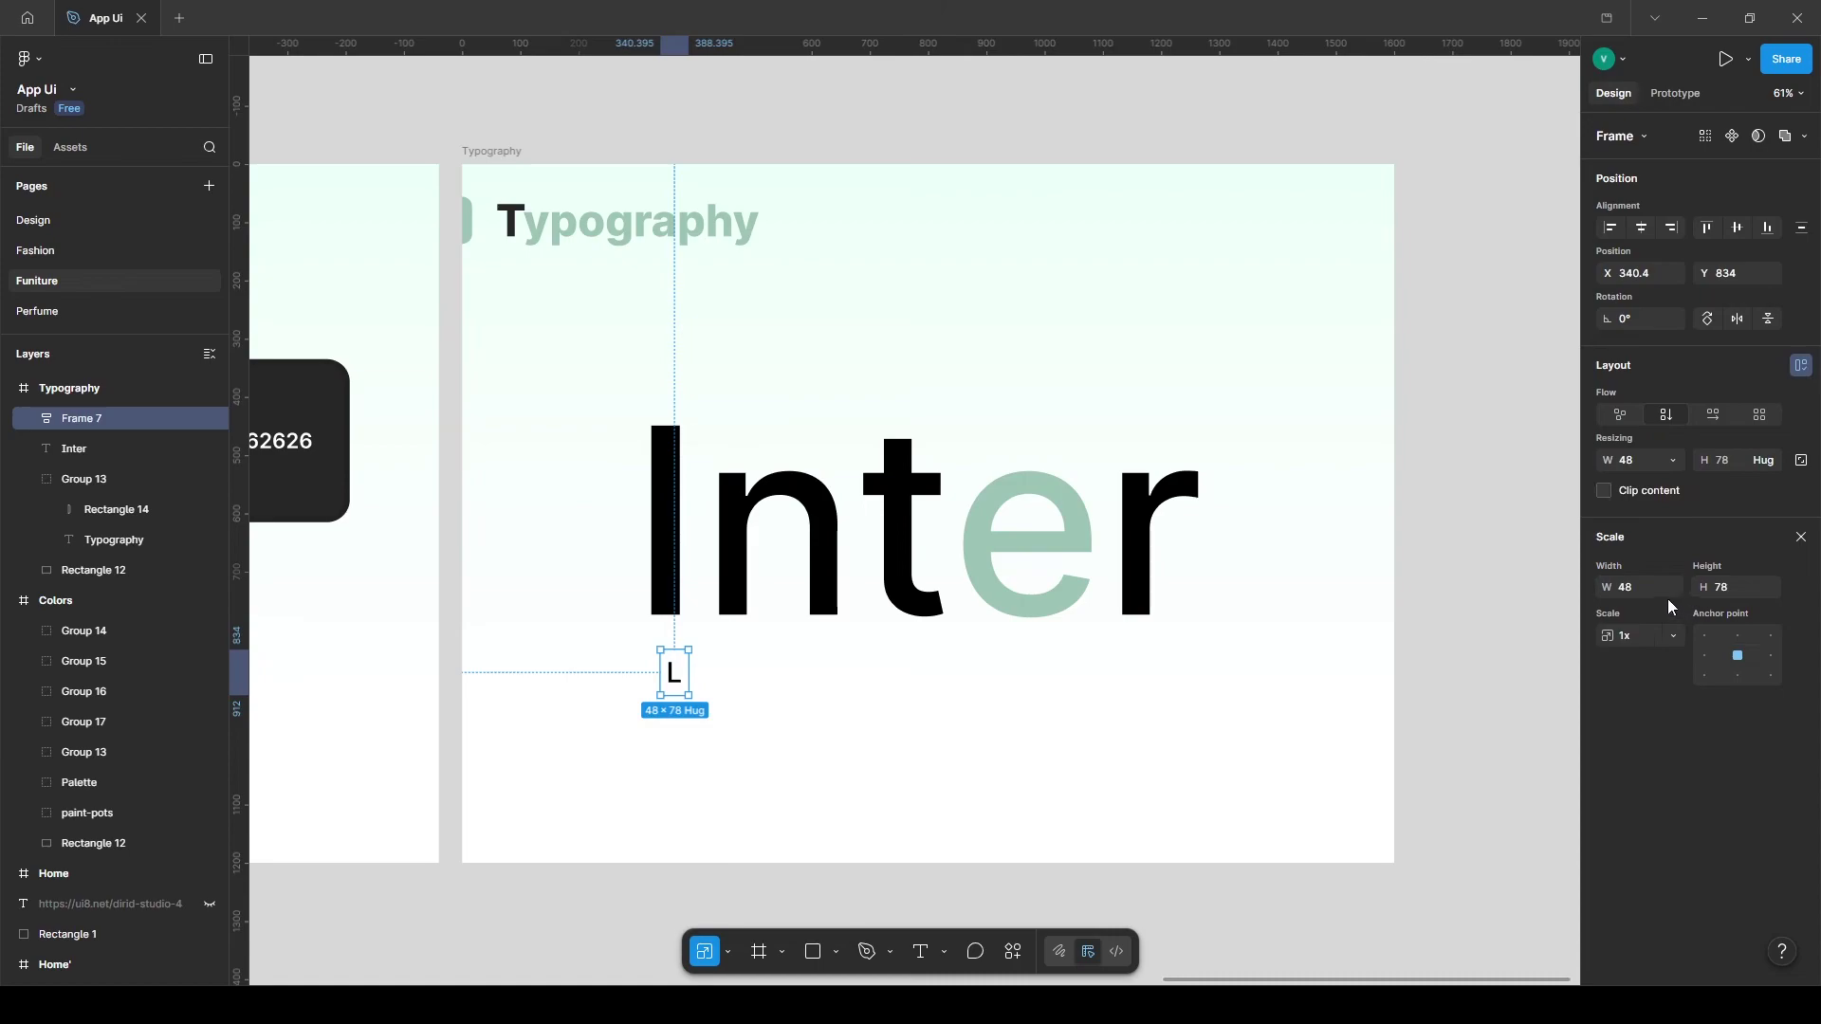
pyautogui.click(1605, 762)
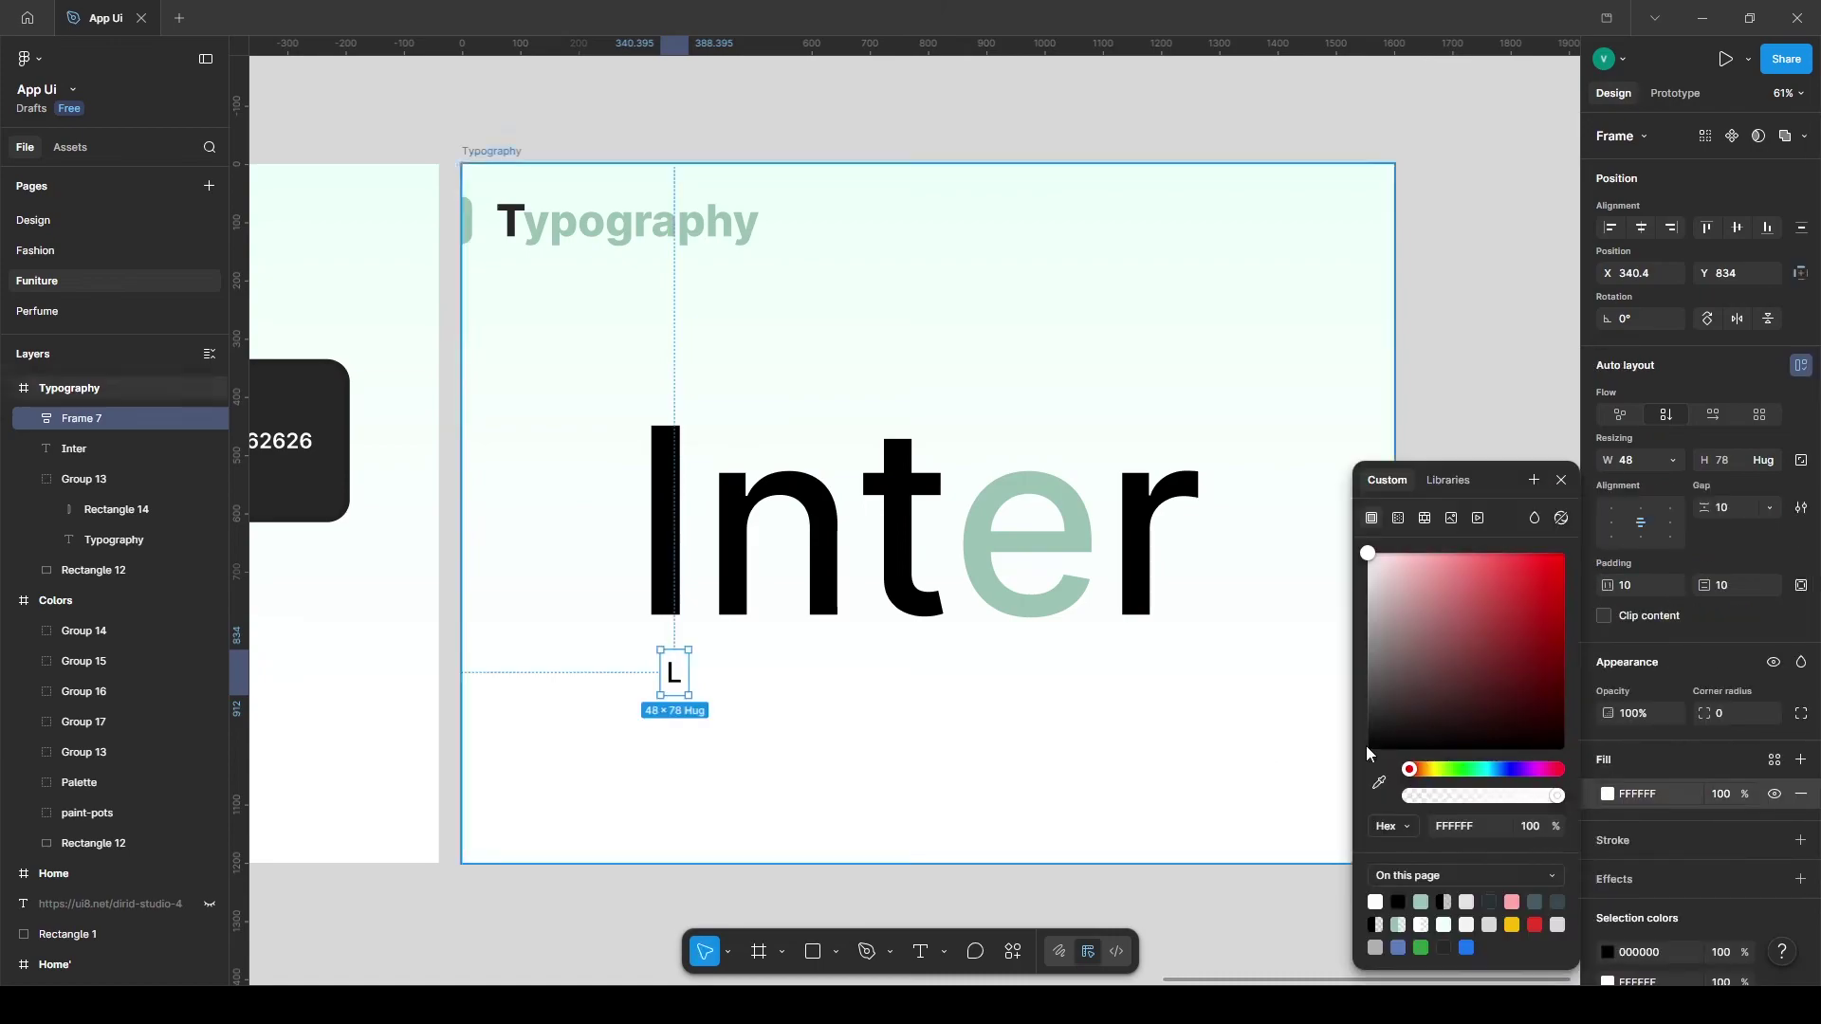
pyautogui.click(1775, 766)
pyautogui.click(1403, 702)
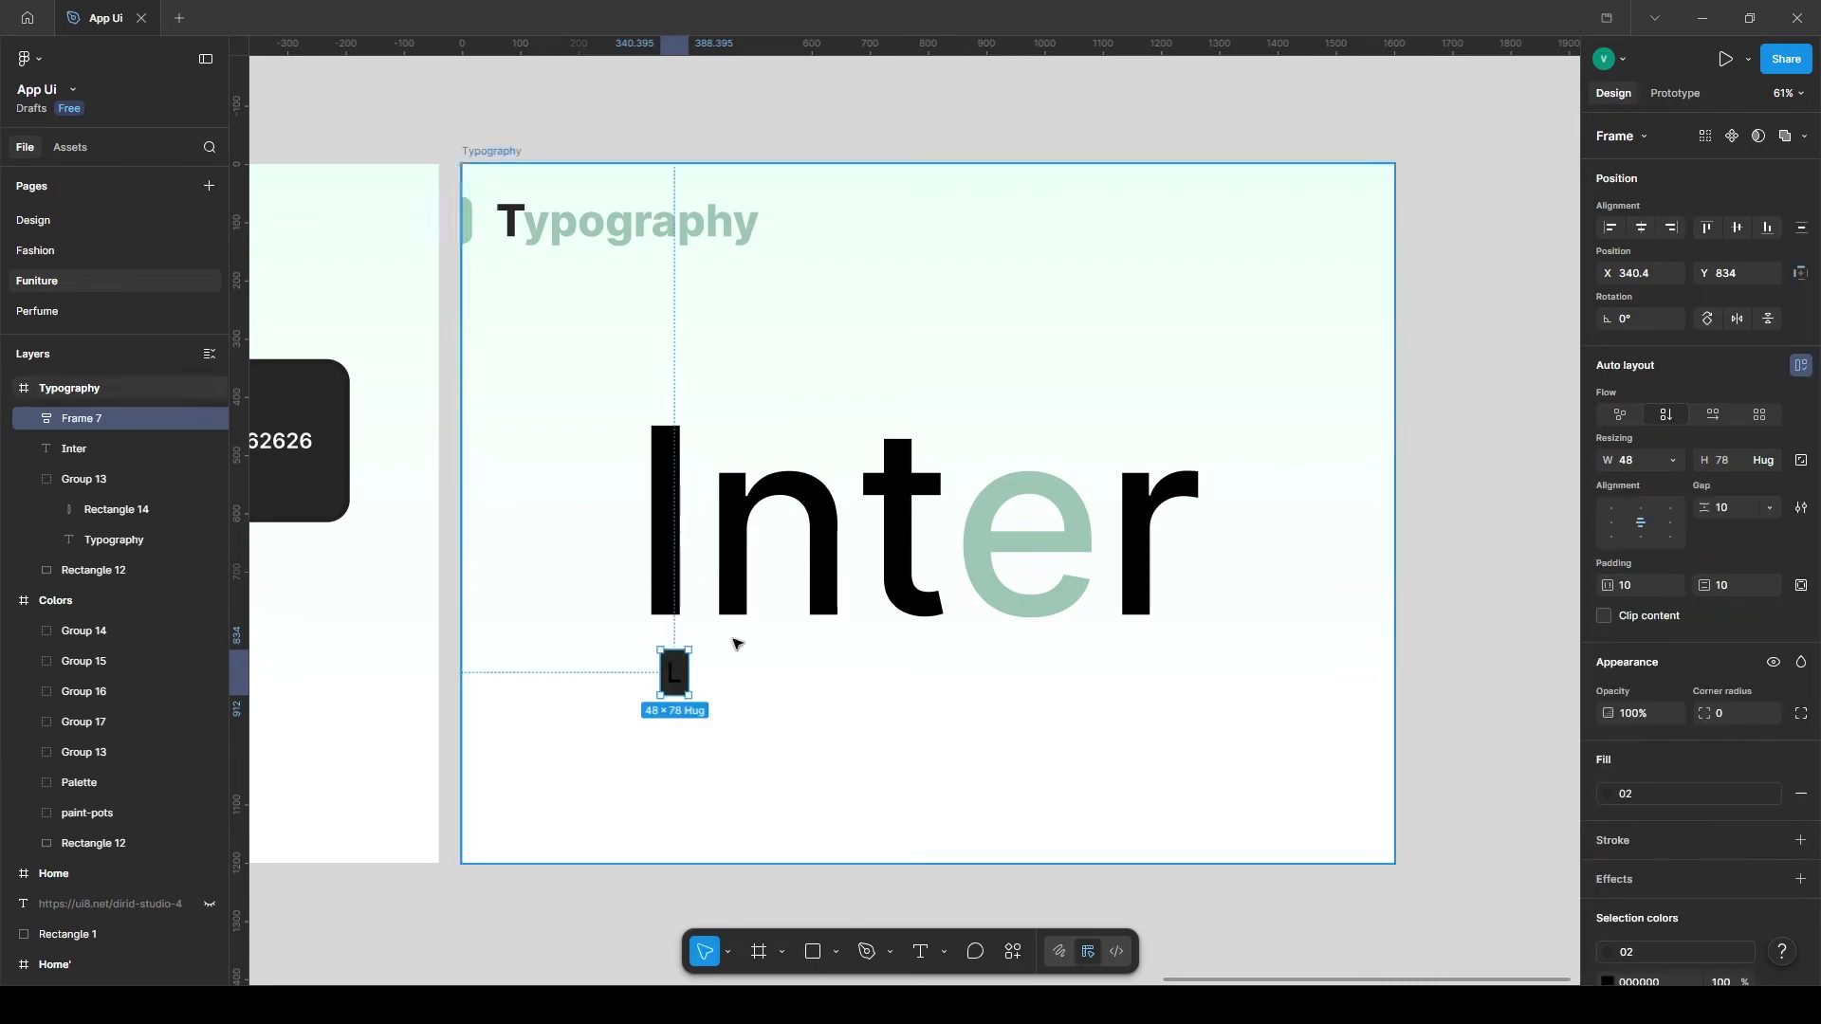
pyautogui.click(1638, 795)
pyautogui.click(1404, 706)
pyautogui.press('Escape')
# Make the L frame a 78 × 78 square and move it over the lower part of the letter I.
pyautogui.moveTo(675, 684); pyautogui.dragTo(687, 572)
pyautogui.click(831, 600)
pyautogui.scroll(2, 835, 607)
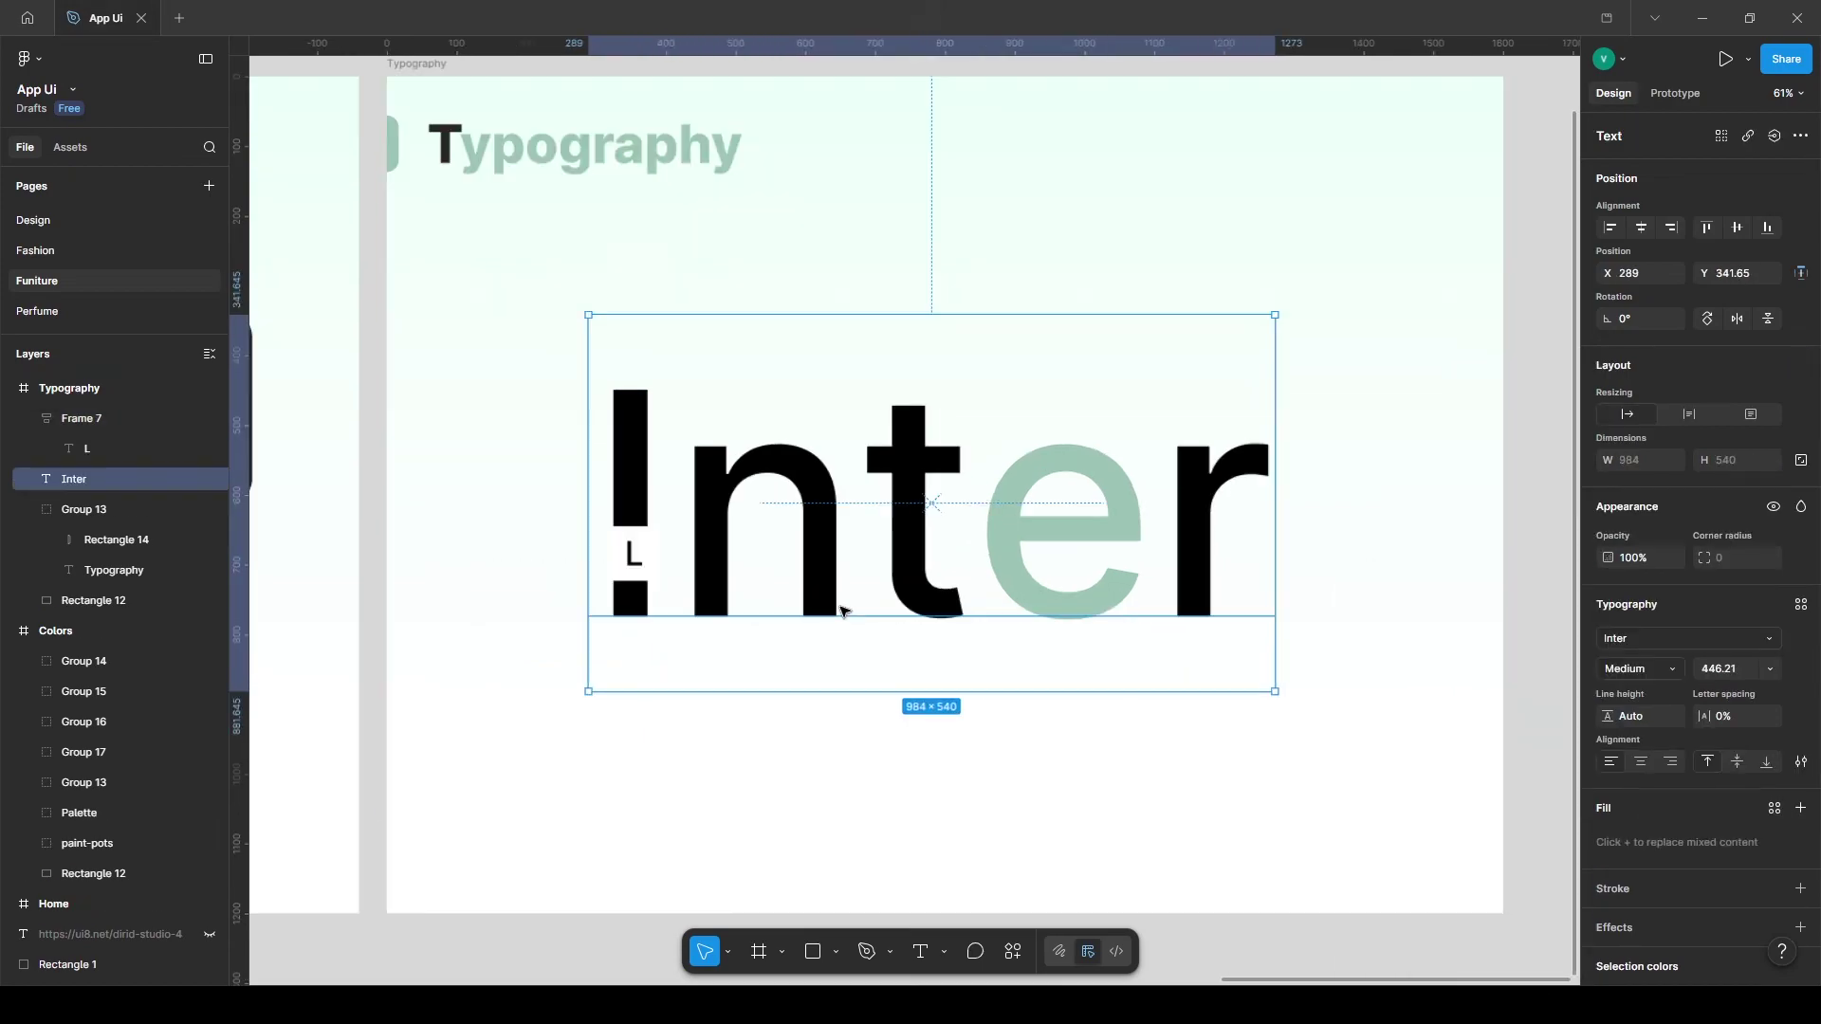
# Add a Glass effect to the L frame.
pyautogui.click(669, 576)
pyautogui.scroll(-2, 1632, 835)
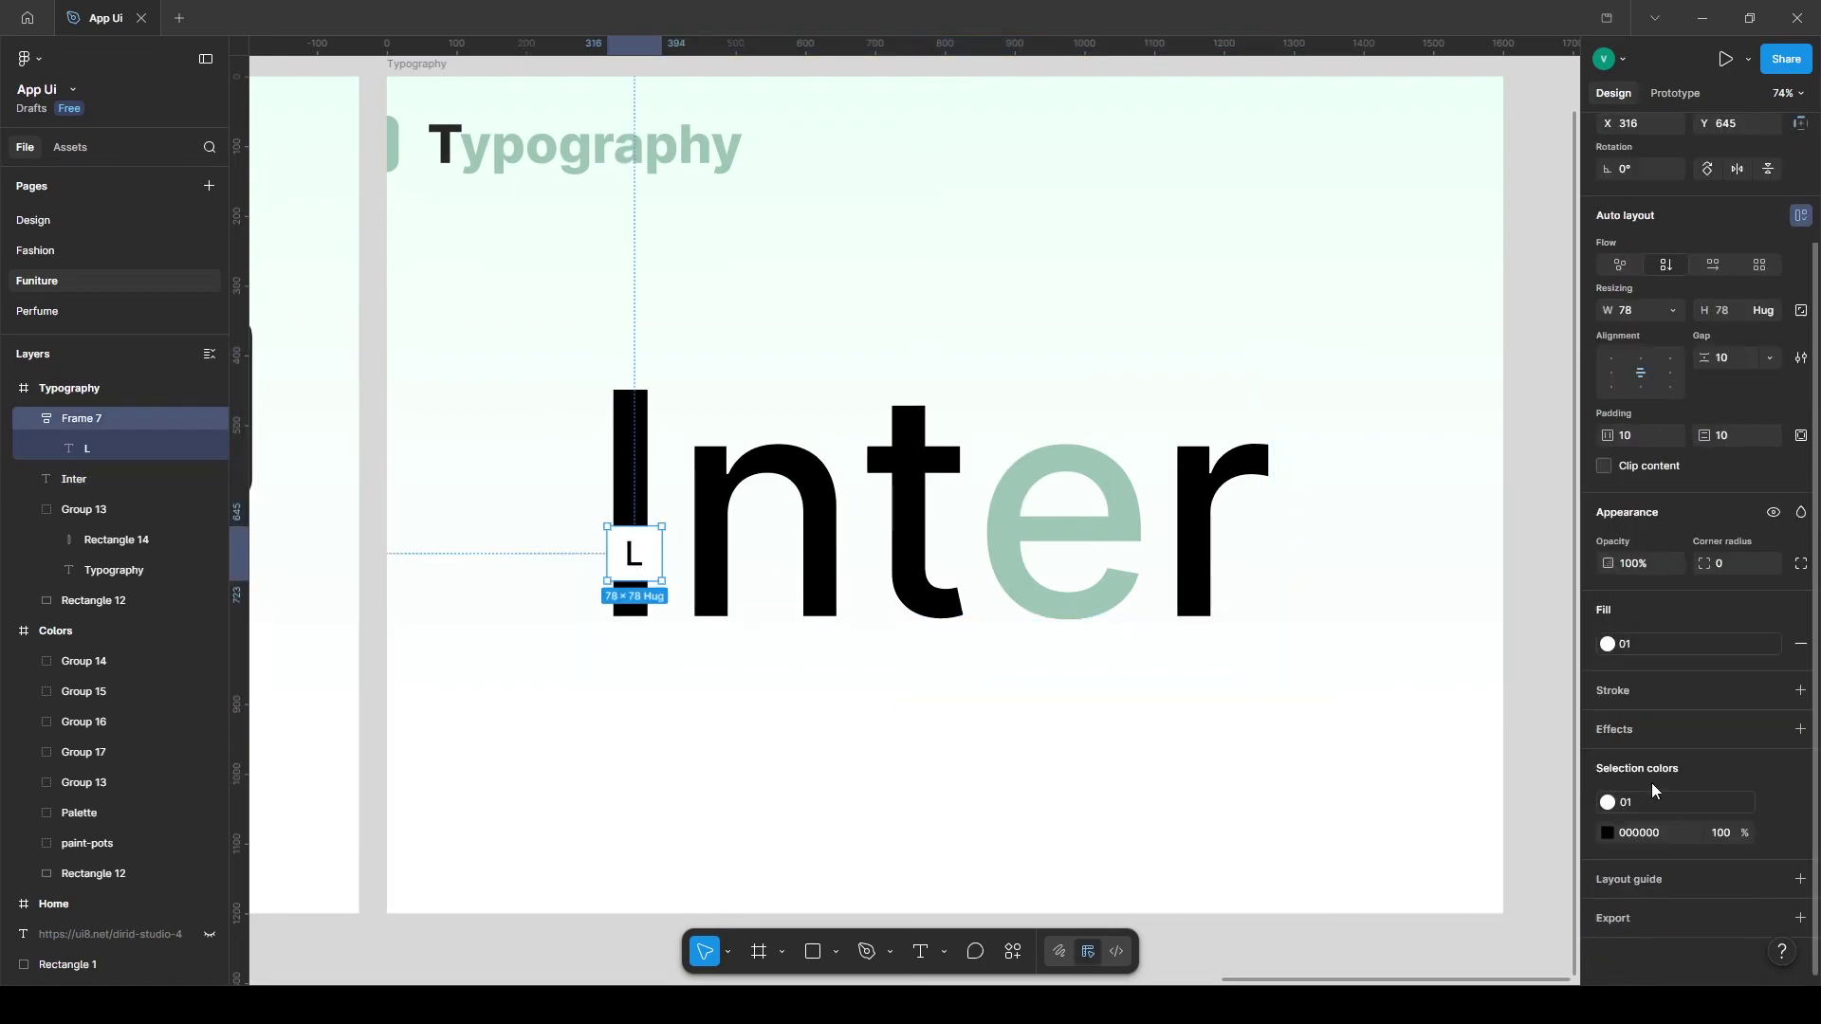
pyautogui.click(1624, 737)
pyautogui.click(1413, 732)
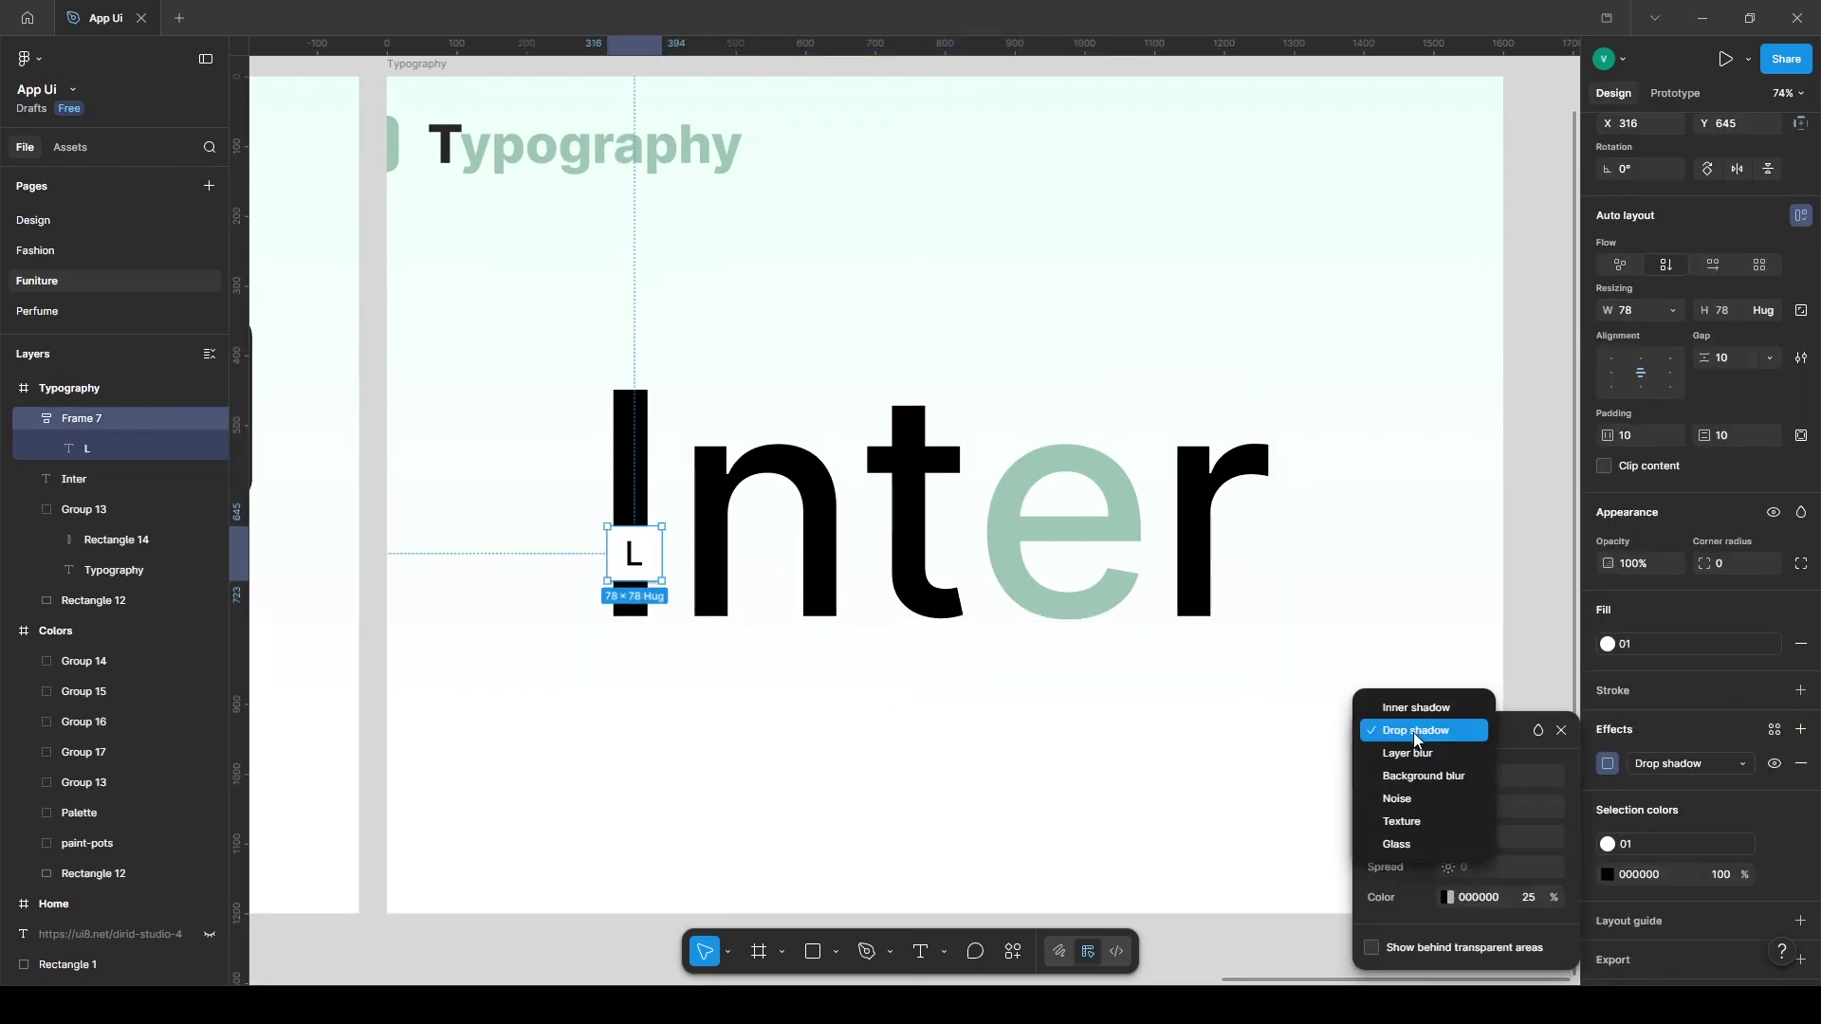
pyautogui.click(1406, 844)
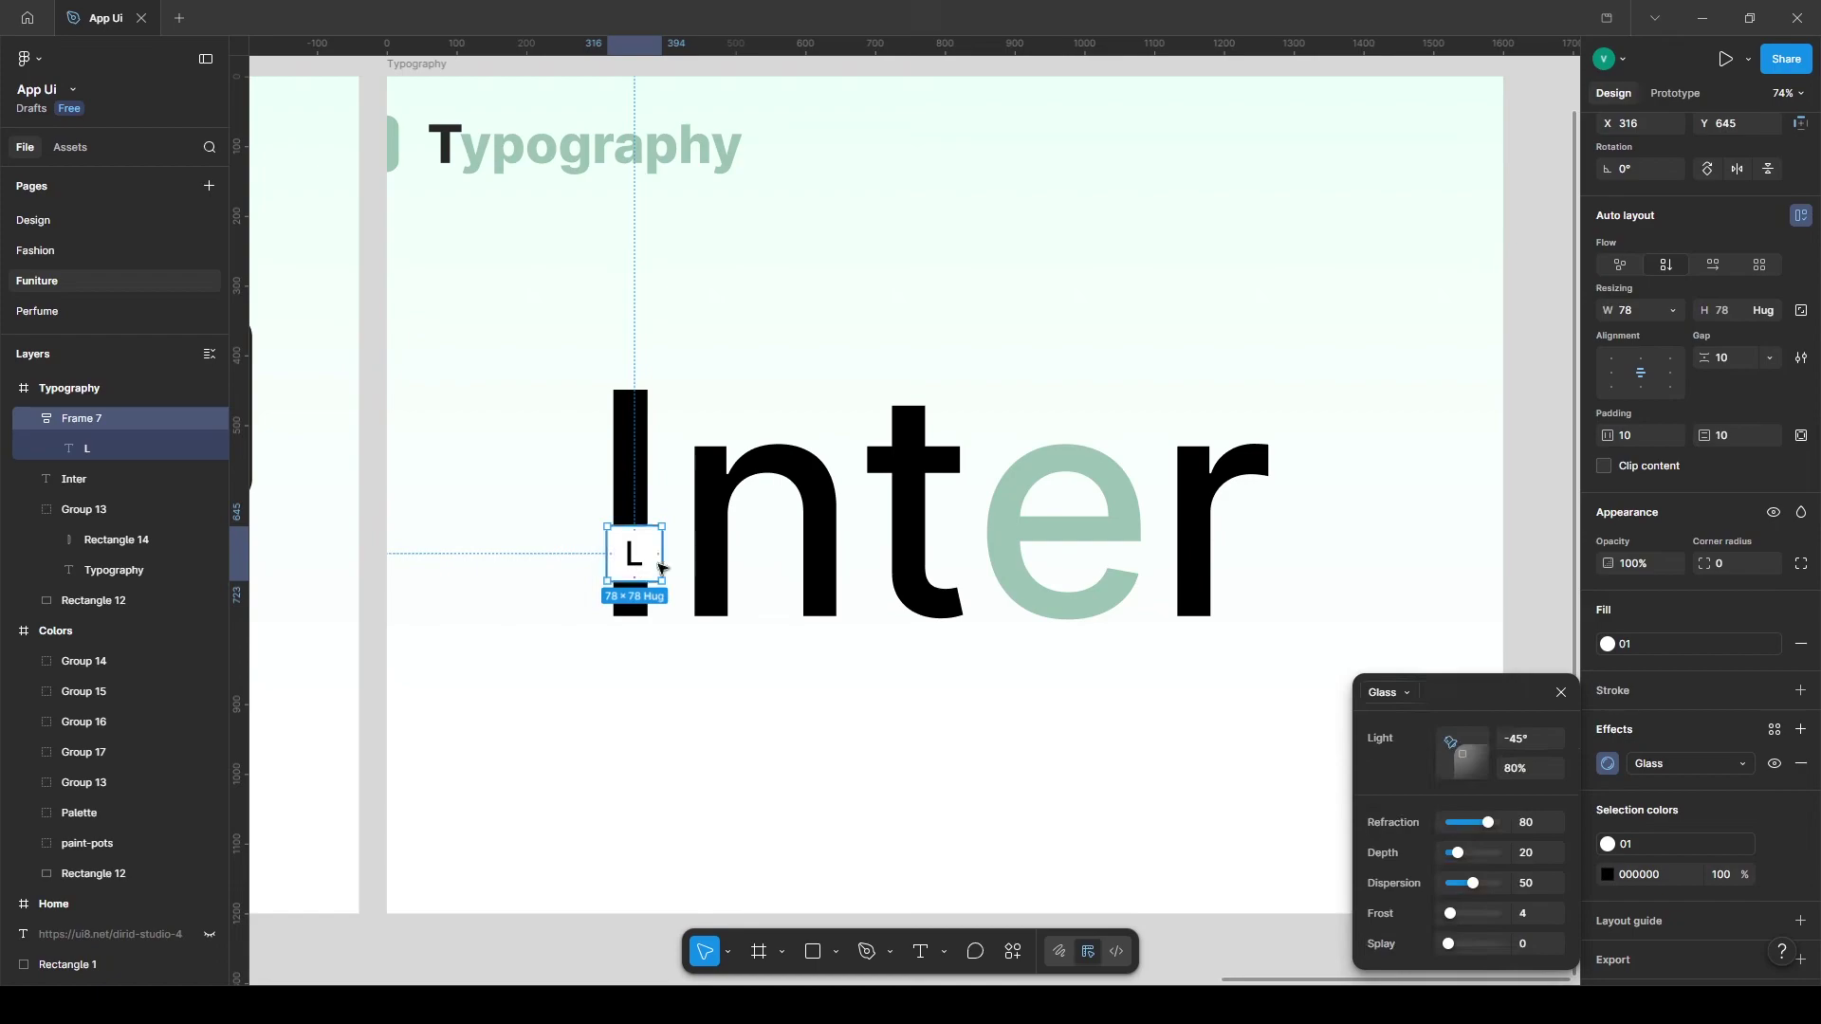
# Detach the L frame's fill style, set its white FFFFFF fill to 28% opacity, and move it to the upper part of the letter I.
pyautogui.click(1742, 667)
pyautogui.moveTo(1721, 645); pyautogui.dragTo(1658, 648)
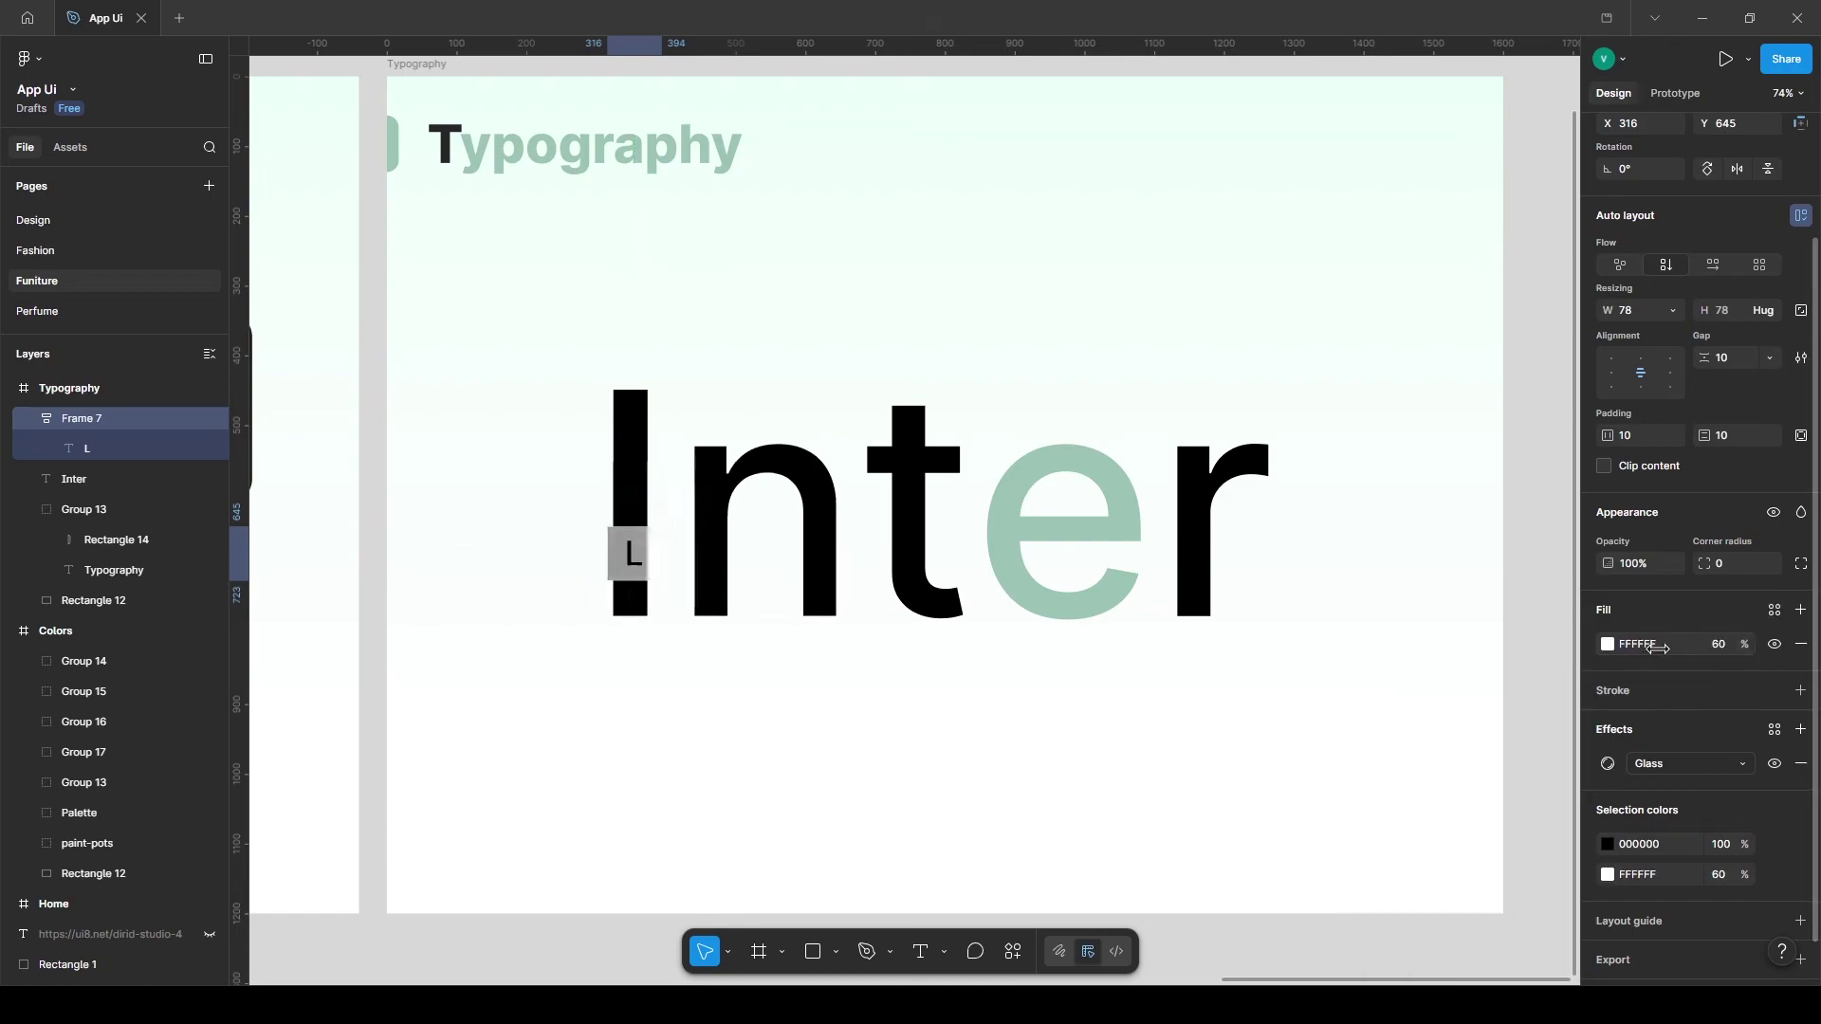
pyautogui.click(1606, 766)
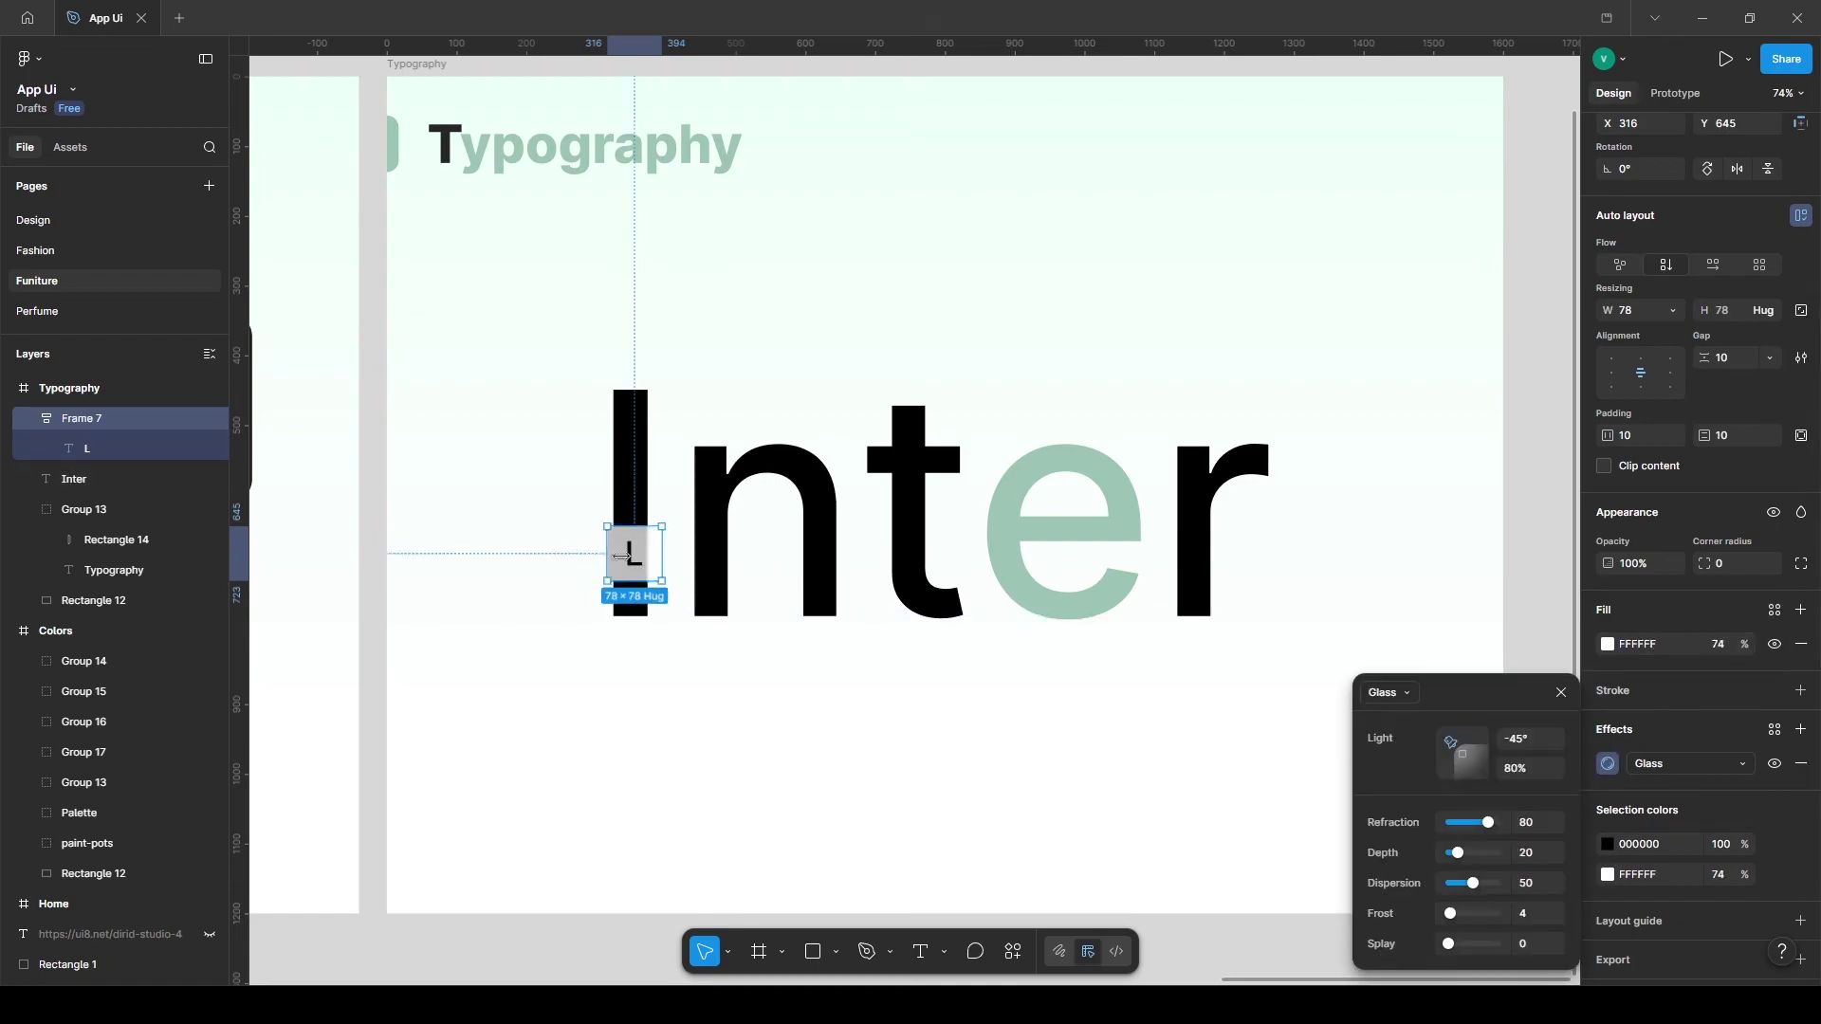
pyautogui.moveTo(629, 557); pyautogui.dragTo(633, 462)
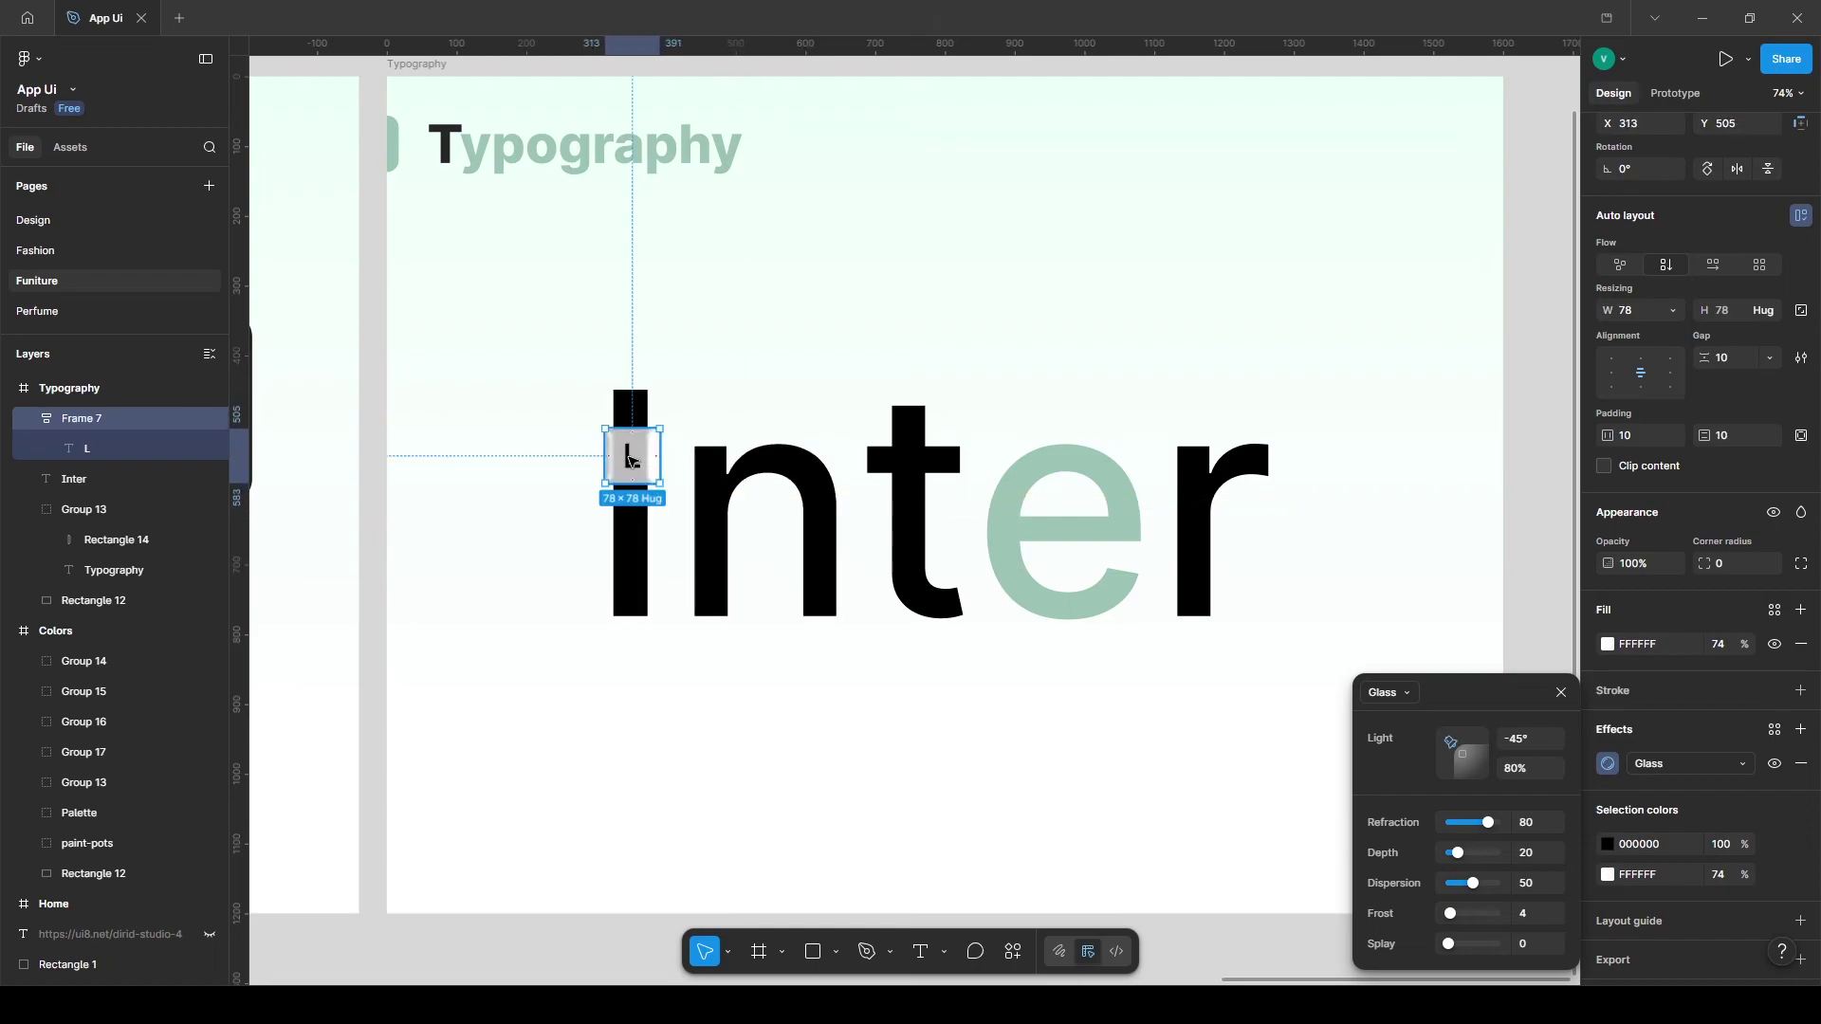
pyautogui.moveTo(1475, 863); pyautogui.dragTo(1462, 869)
pyautogui.click(1608, 644)
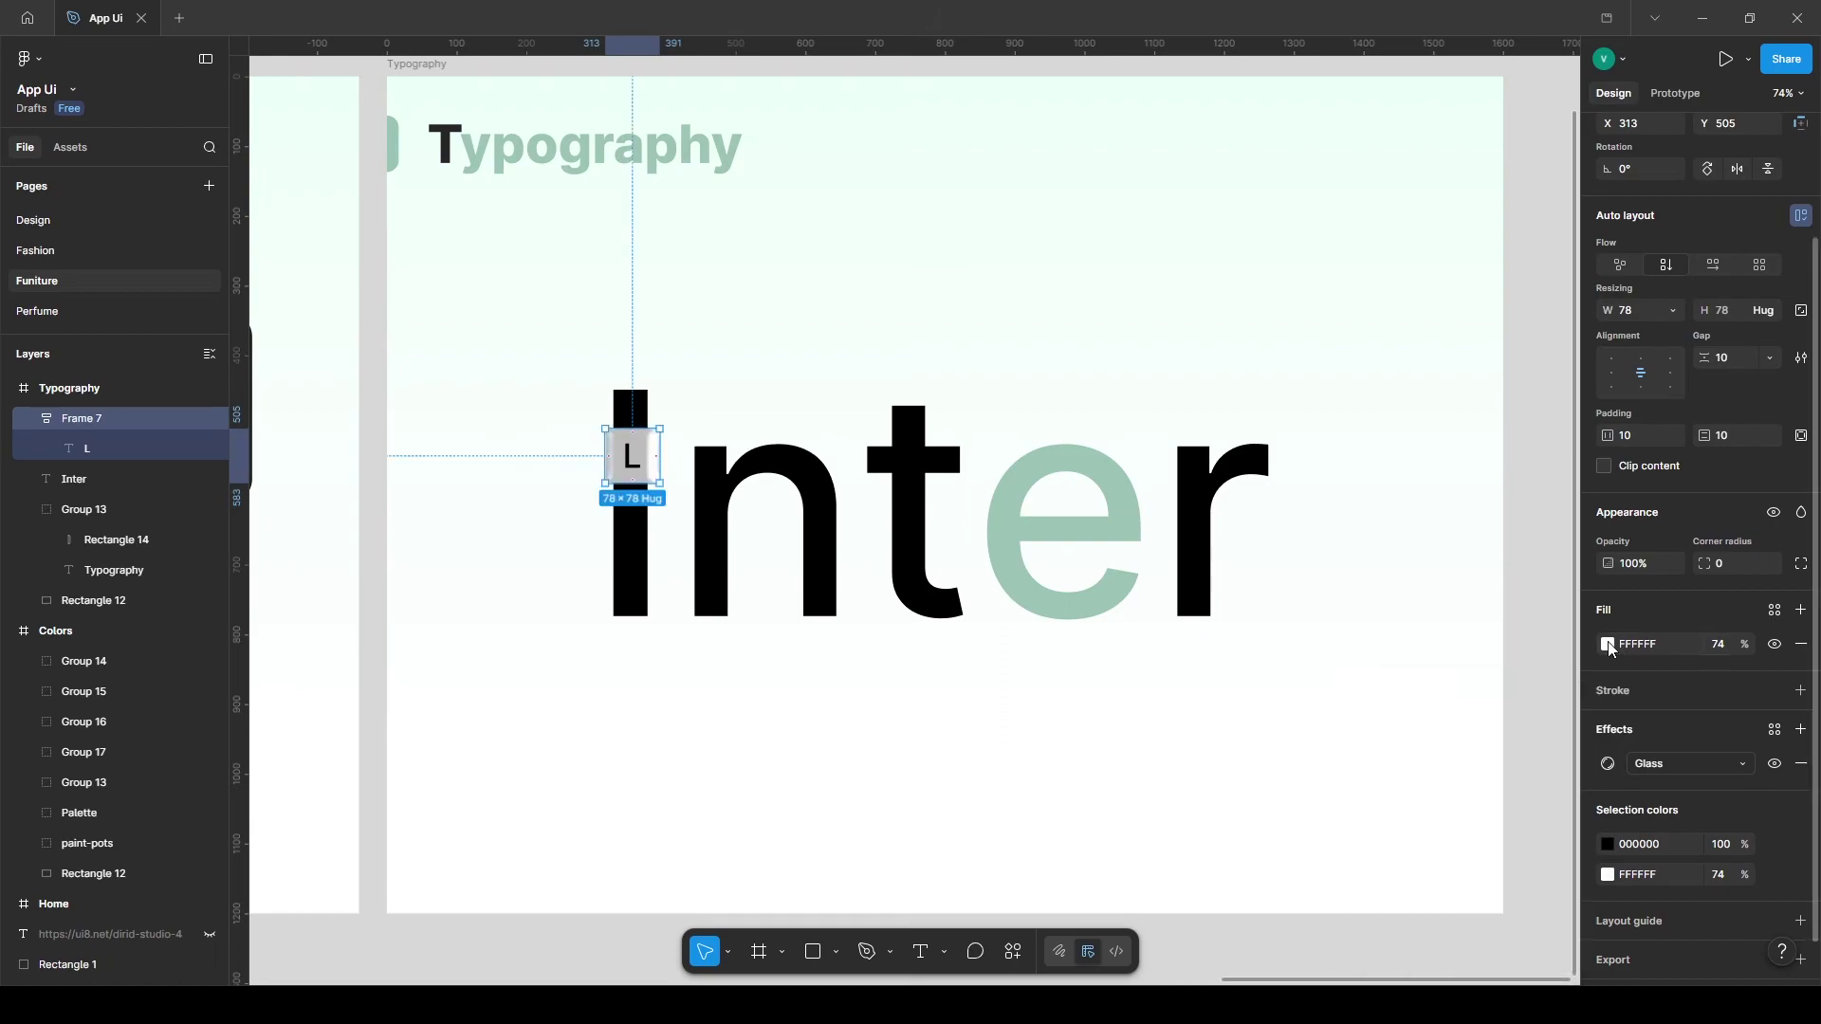
pyautogui.moveTo(1458, 806)
pyautogui.mouseDown()
pyautogui.moveTo(1437, 801)
pyautogui.moveTo(1451, 806)
pyautogui.mouseUp()
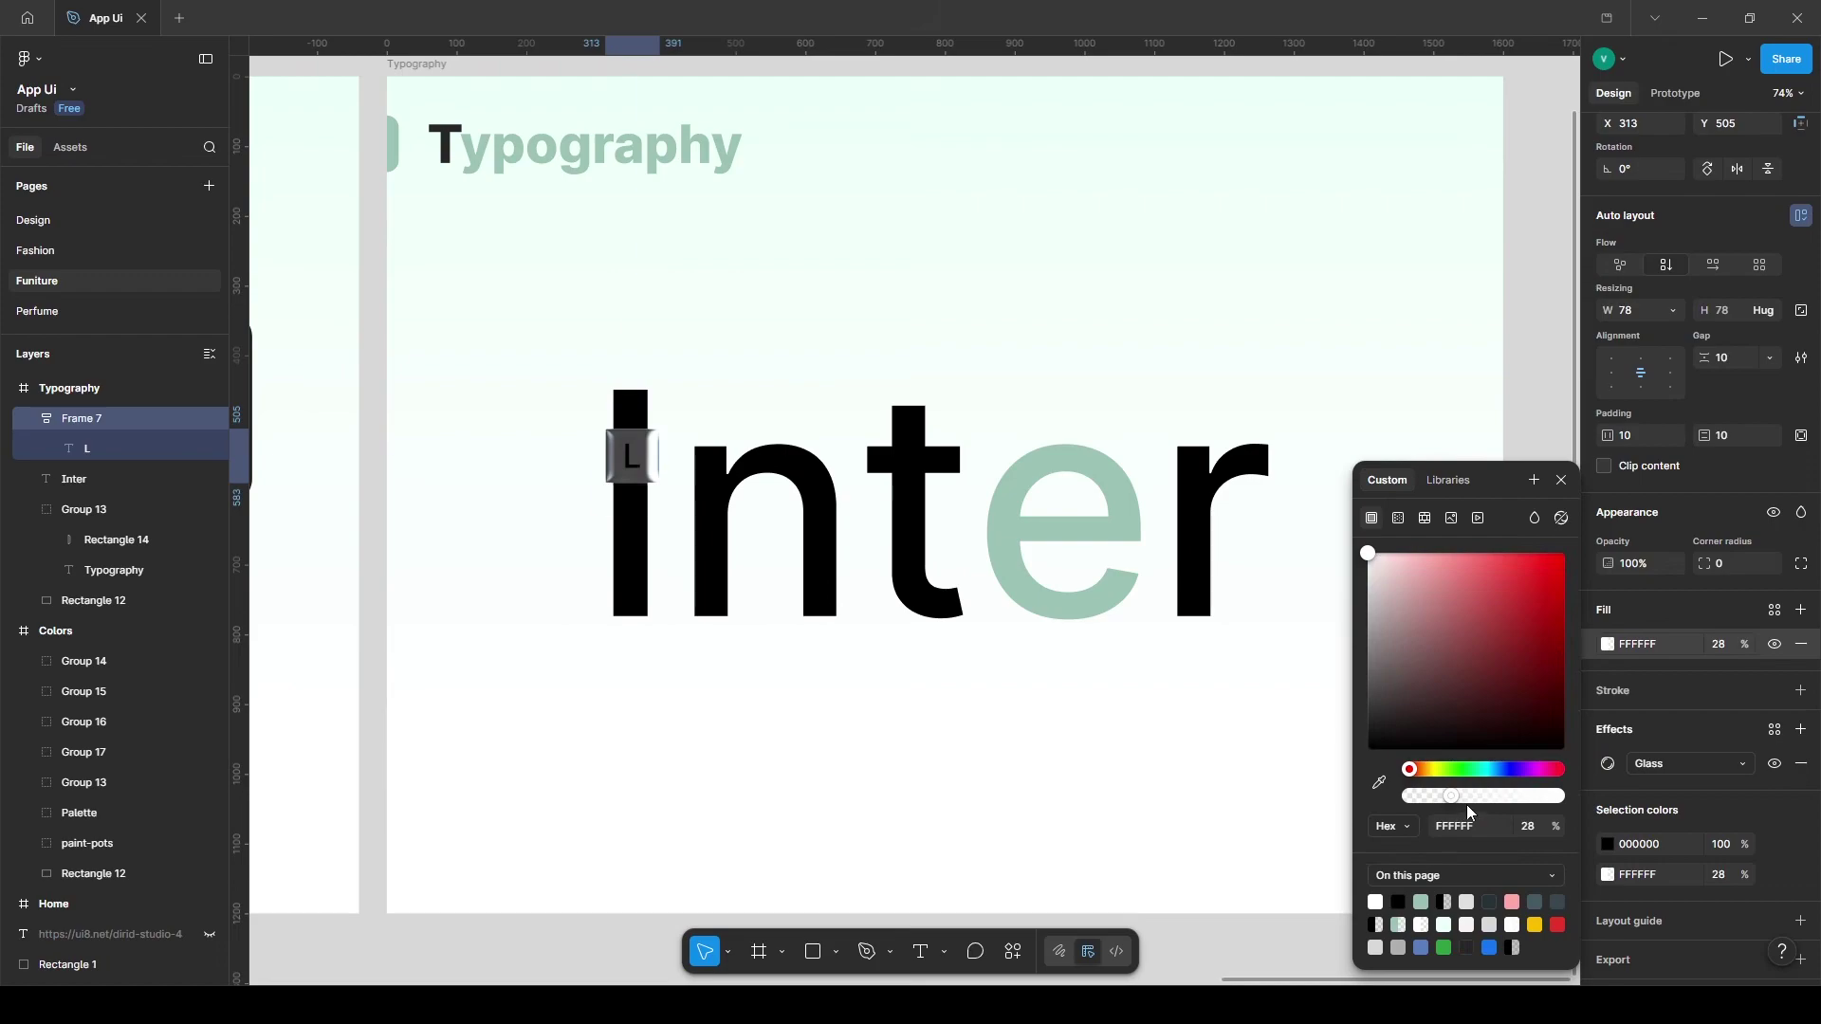
# Change the small L letter's fill colour to white, FFFFFF.
pyautogui.doubleClick(636, 455)
pyautogui.click(1603, 792)
pyautogui.click(1345, 559)
pyautogui.click(1528, 410)
# Duplicate the glass L frame onto the stem of the t in Inter and change its letter to "R".
pyautogui.moveTo(633, 459); pyautogui.dragTo(904, 534)
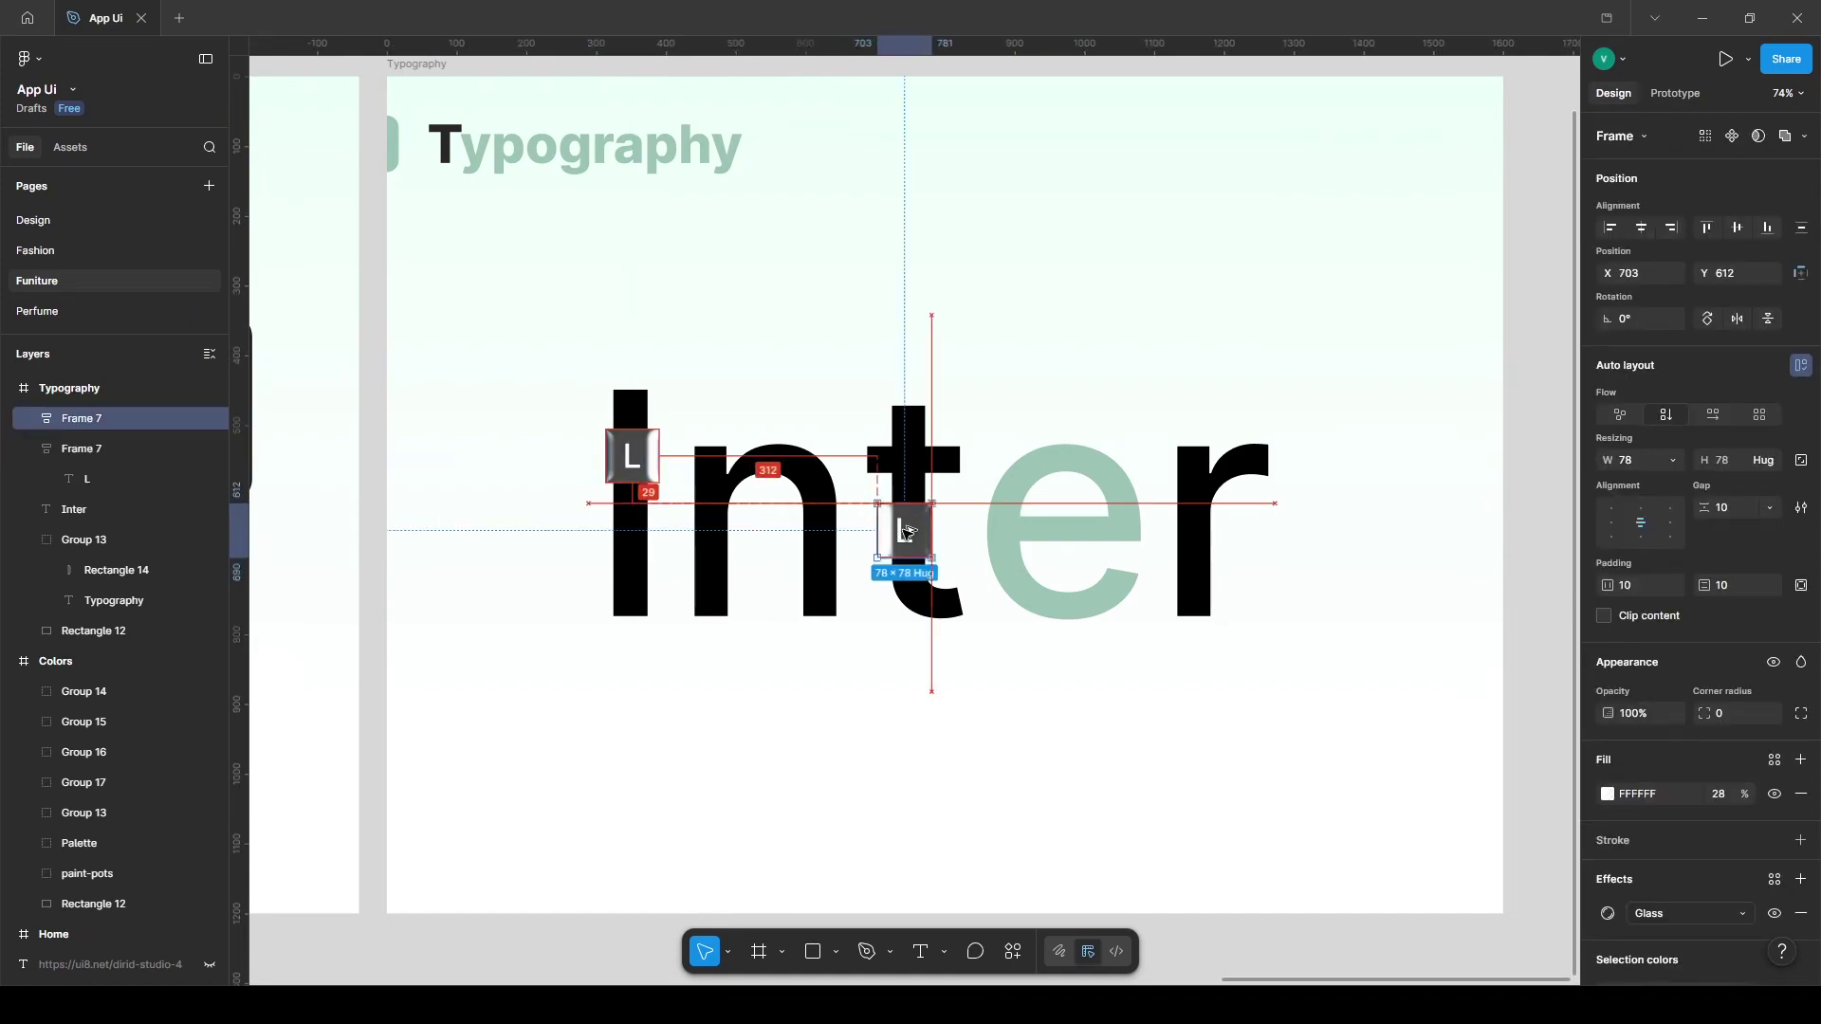
pyautogui.doubleClick(899, 531)
pyautogui.write('R')
pyautogui.press('Escape')
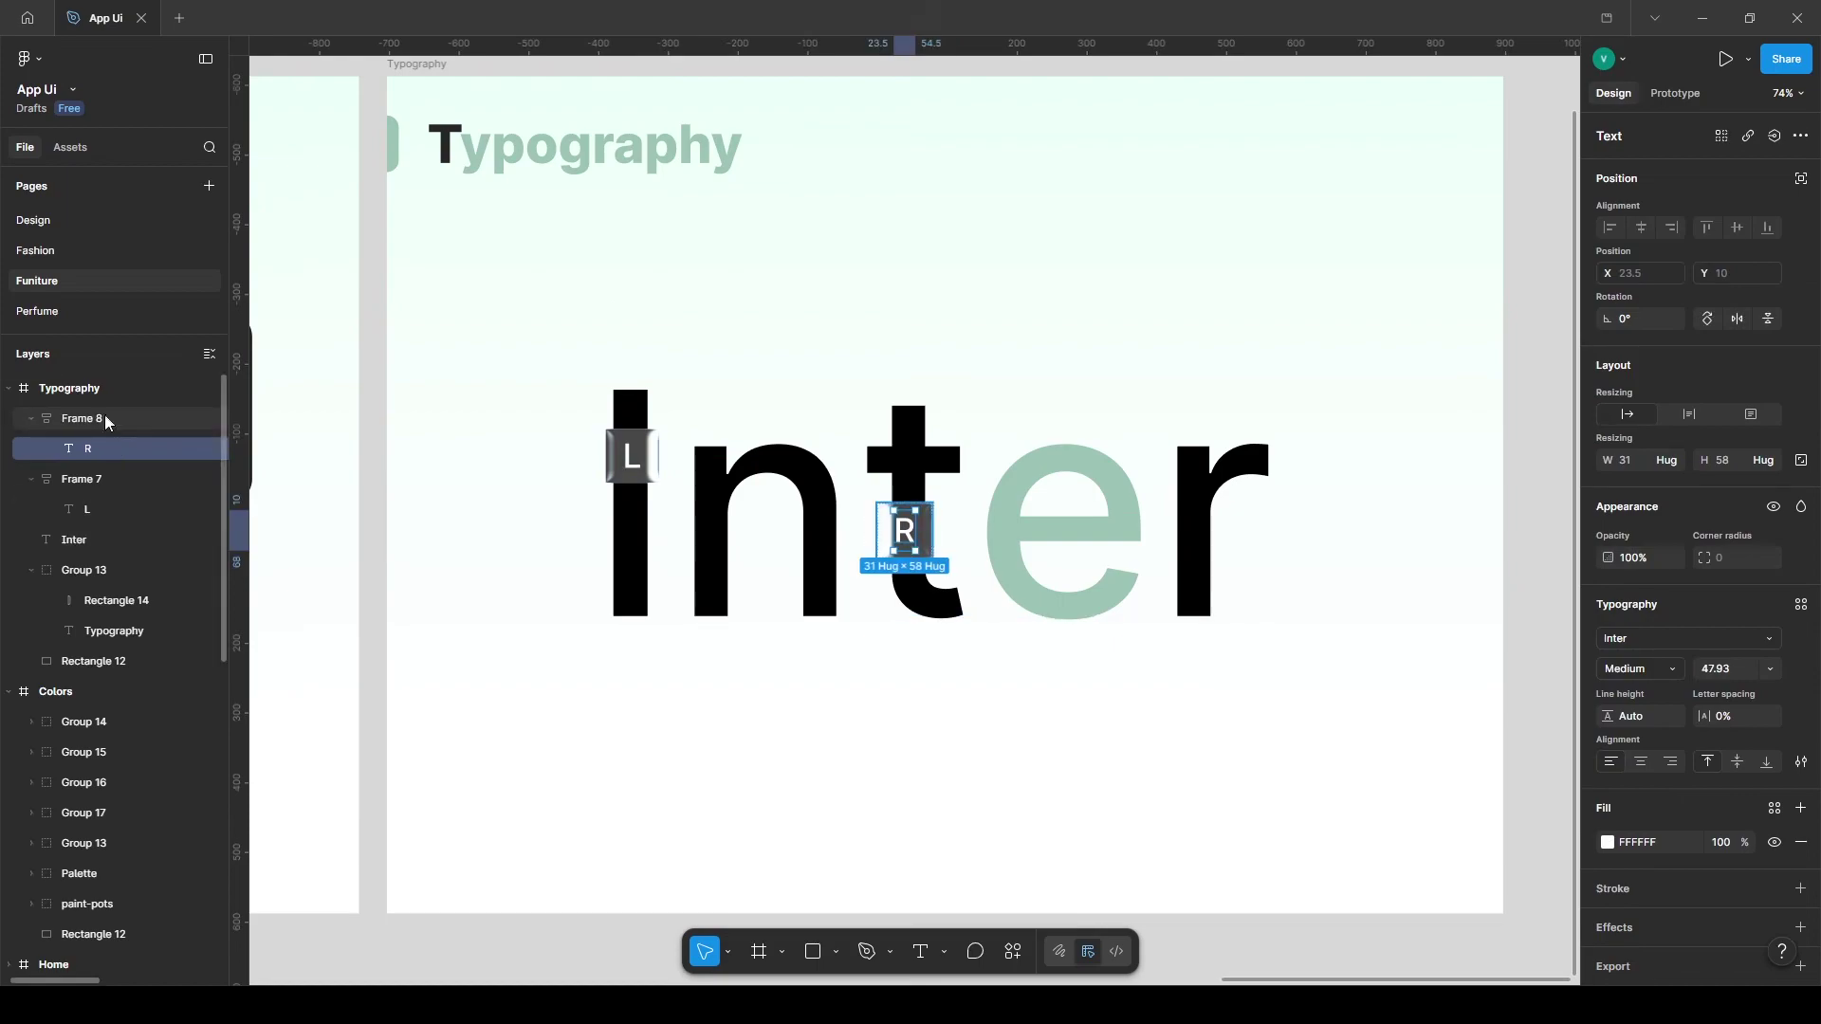
pyautogui.press('Escape')
# Duplicate the glass R frame onto the lower stem of the r in Inter and change its letter to "M".
pyautogui.moveTo(913, 503); pyautogui.dragTo(1198, 571)
pyautogui.press('alt')
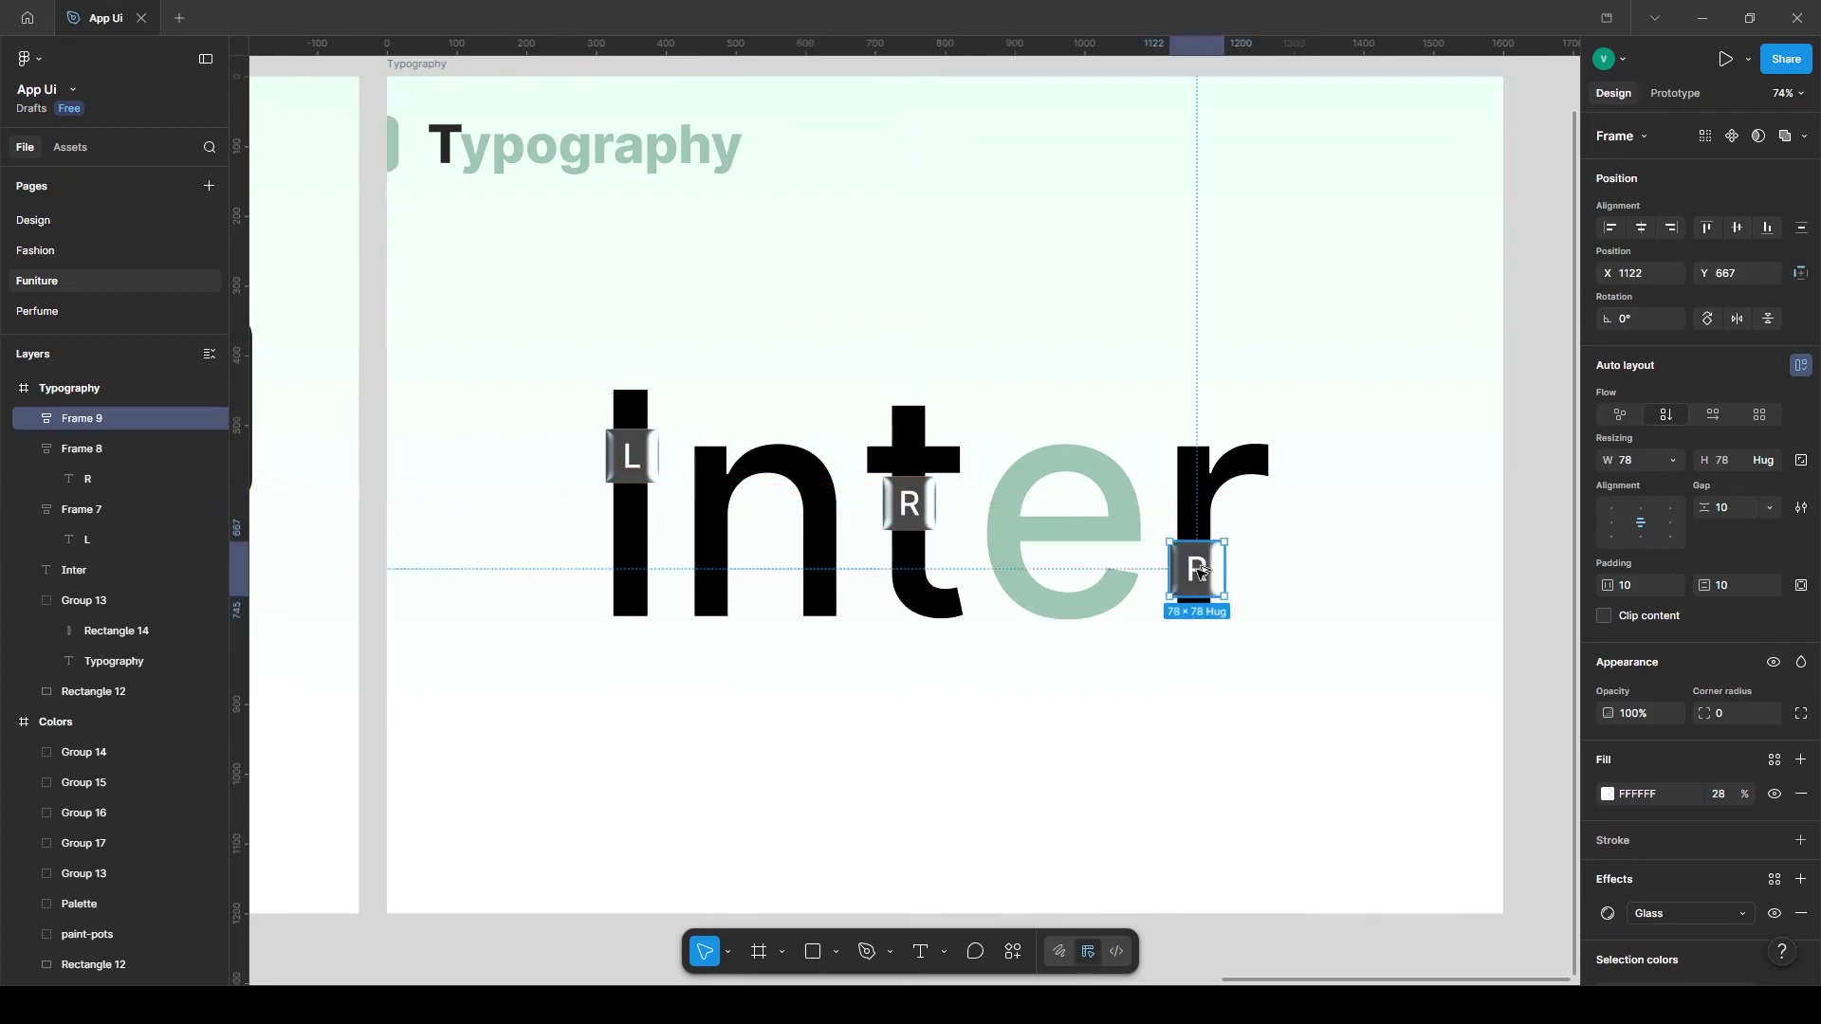
pyautogui.doubleClick(1198, 571)
pyautogui.write('M')
pyautogui.press('Escape')
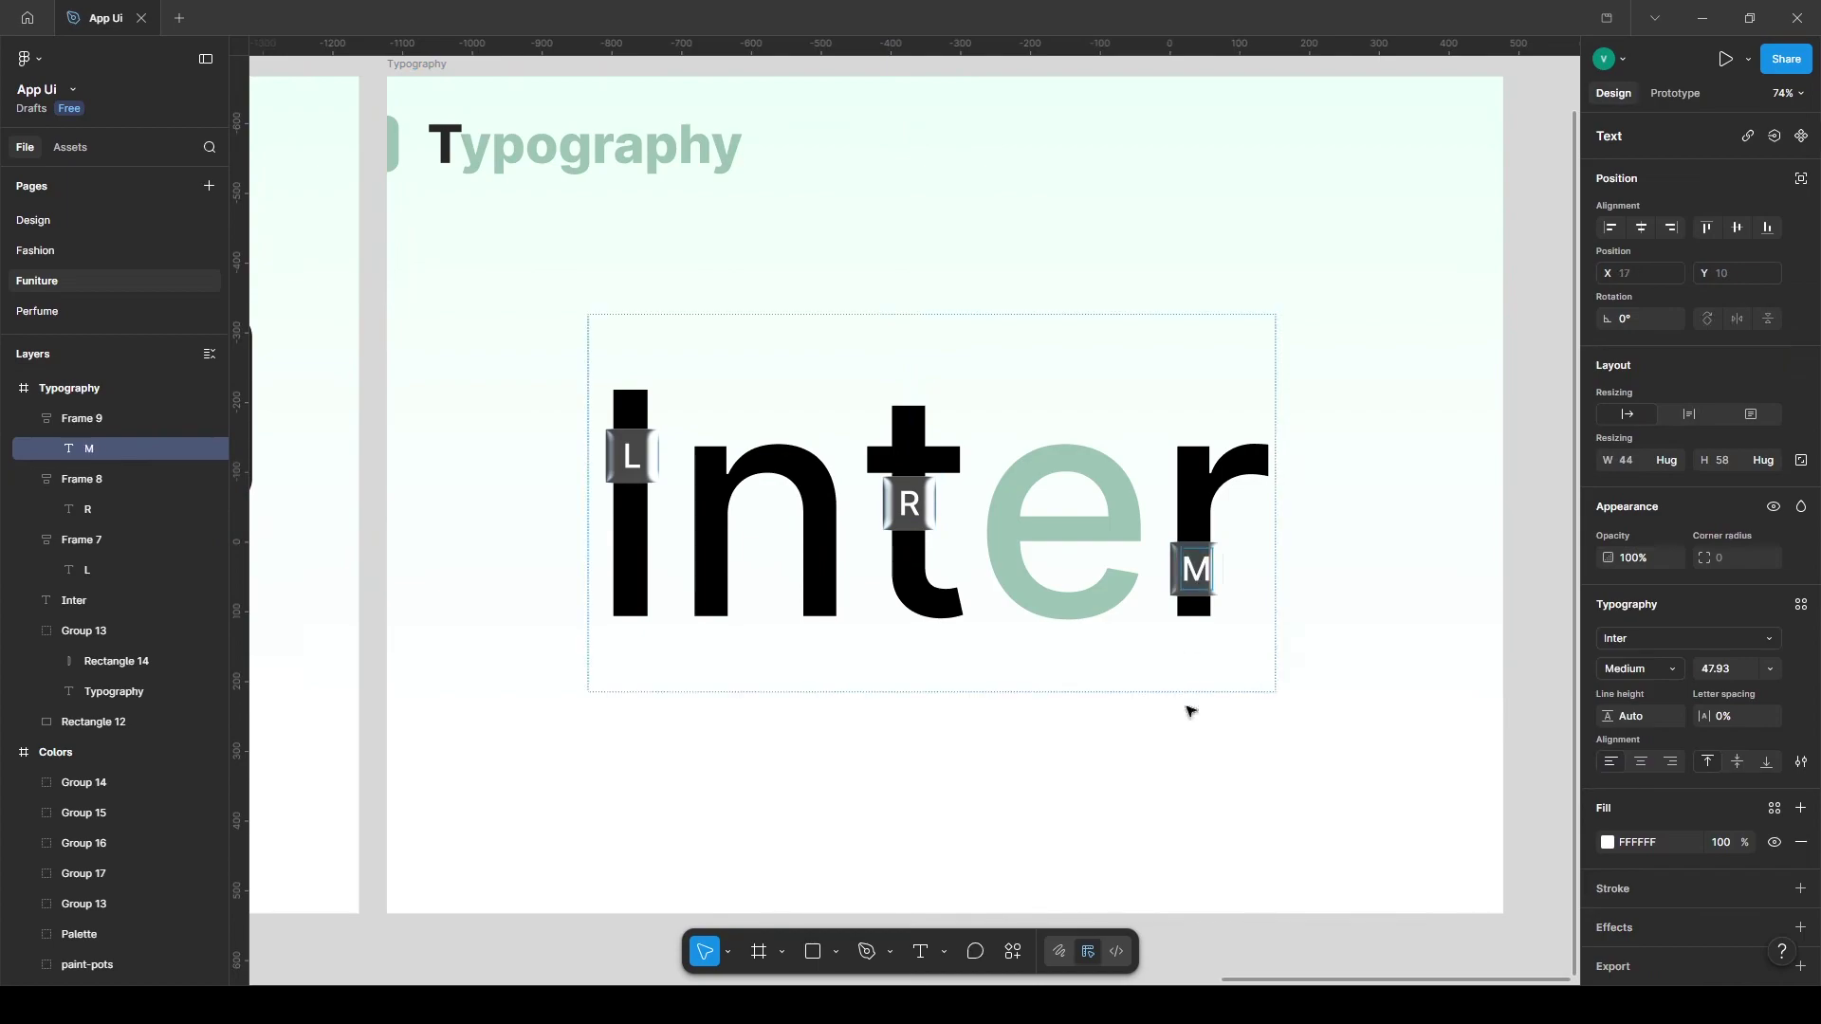
pyautogui.click(1565, 724)
pyautogui.click(1193, 571)
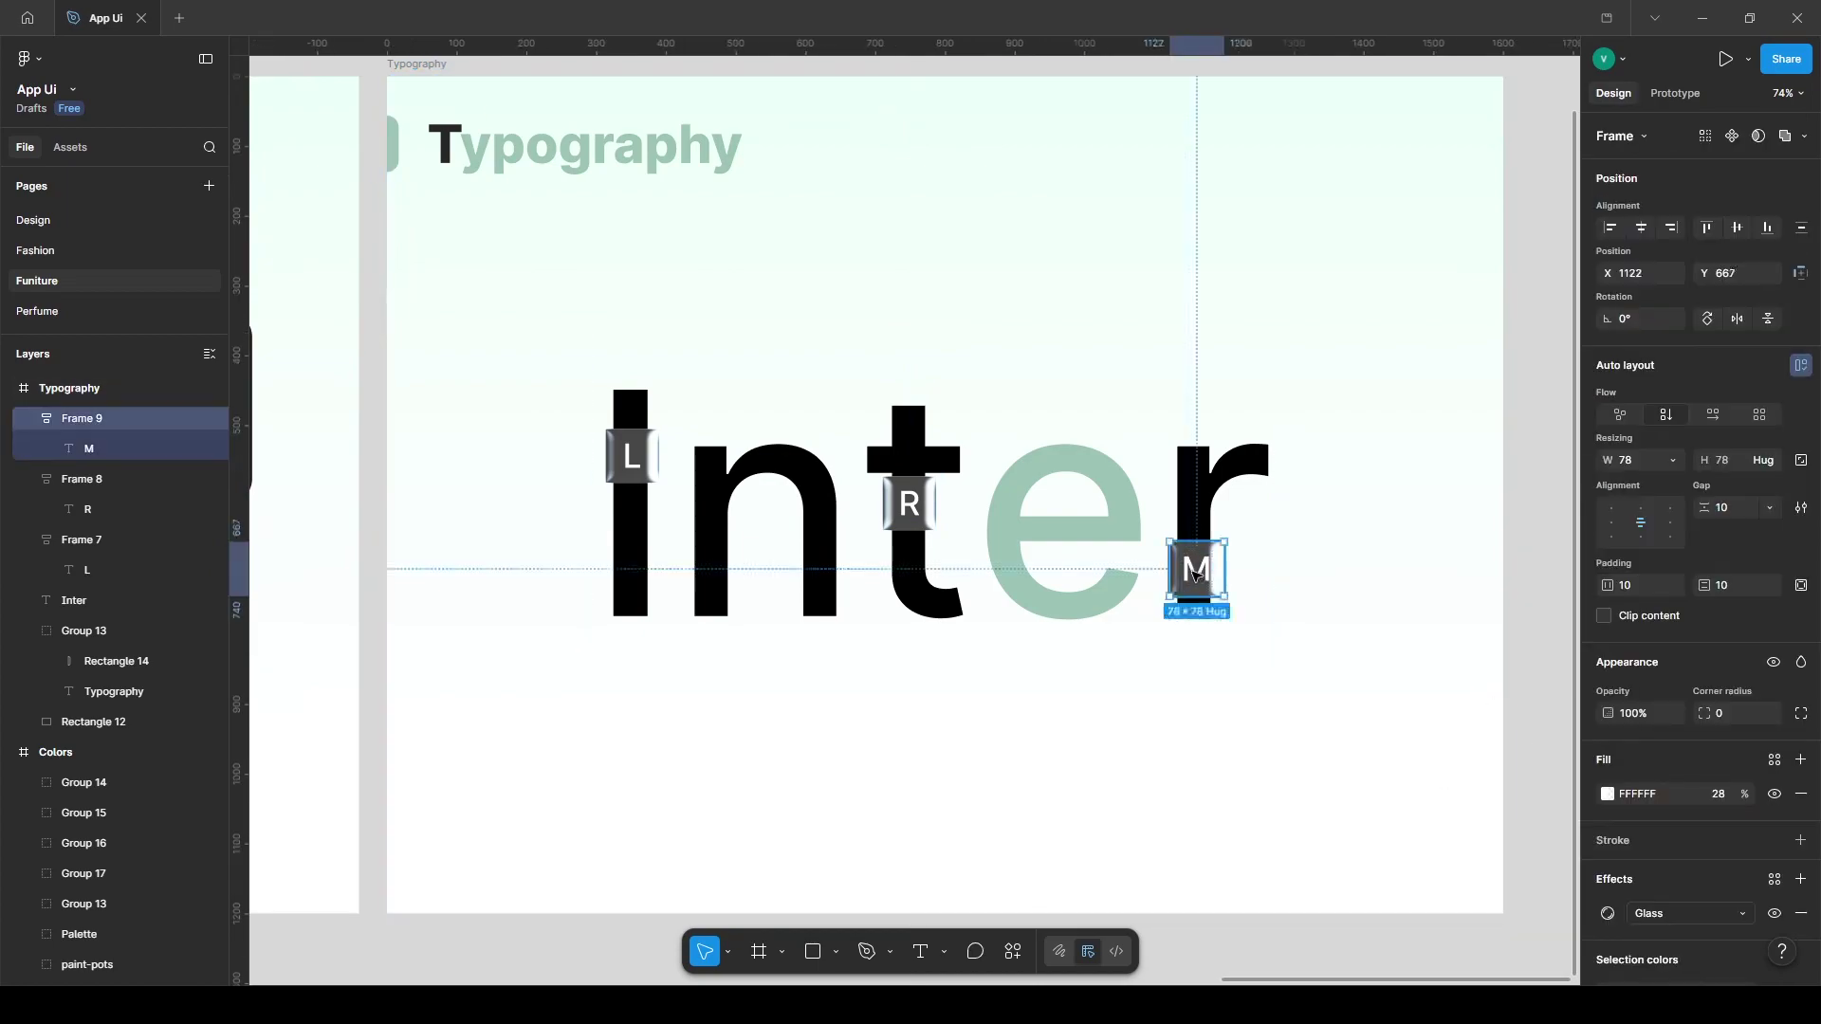
pyautogui.click(1537, 673)
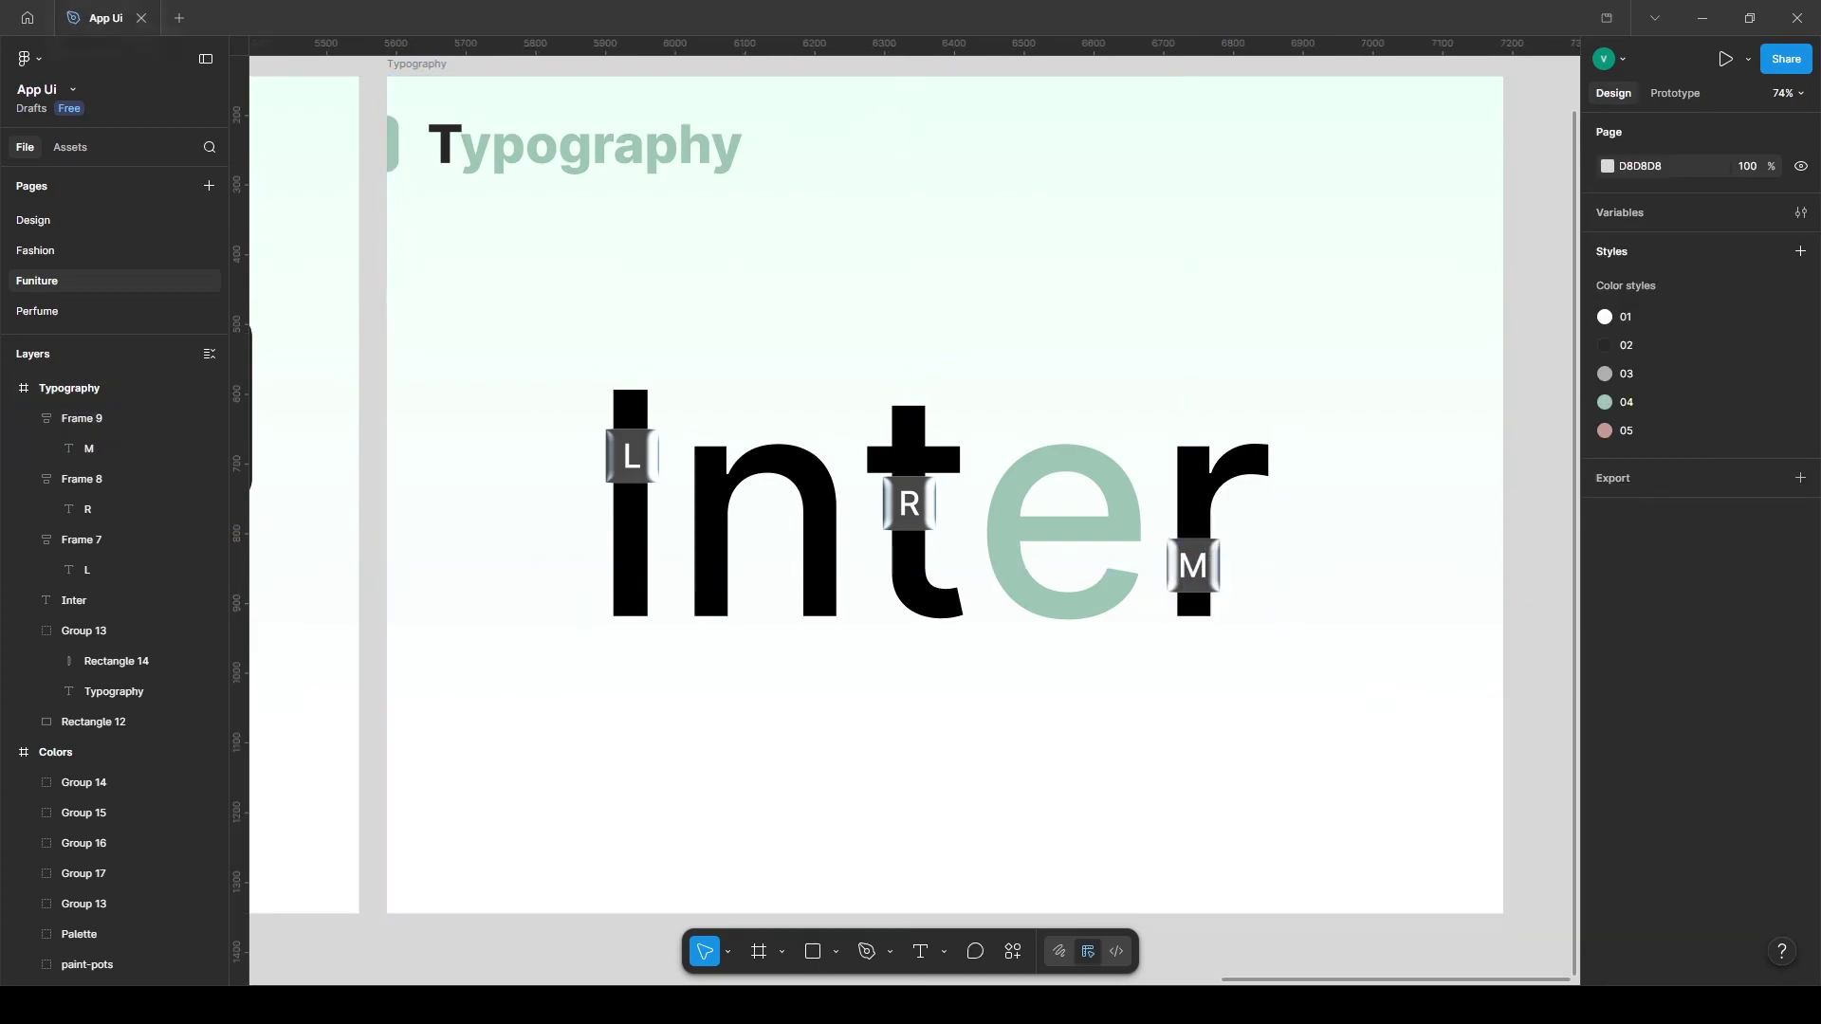
# Draw a 1600-wide horizontal line across the Typography frame below the Inter text and make it dashed with 50% stroke opacity.
pyautogui.press('l')
pyautogui.moveTo(387, 814)
pyautogui.mouseDown()
pyautogui.moveTo(406, 52)
pyautogui.moveTo(1502, 809)
pyautogui.mouseUp()
pyautogui.click(1774, 680)
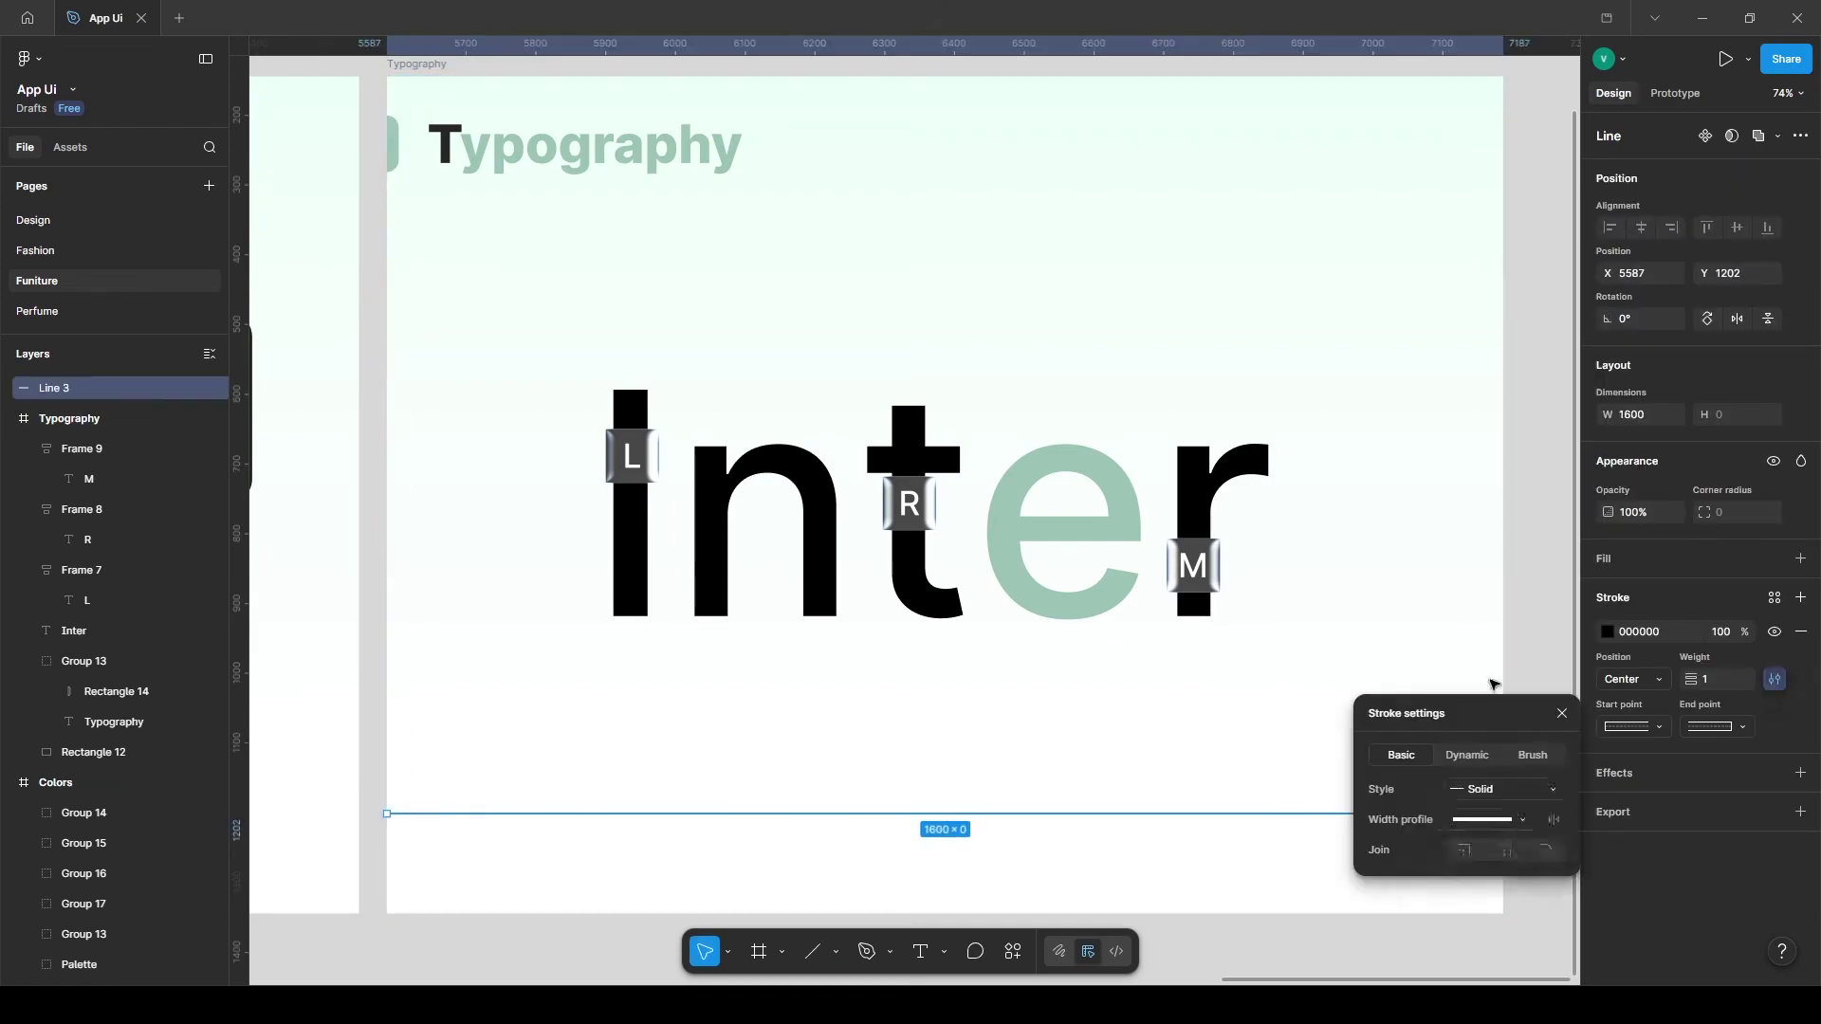
pyautogui.click(1495, 804)
pyautogui.click(1500, 809)
pyautogui.click(1725, 634)
pyautogui.write('50')
pyautogui.click(1525, 850)
# Duplicate the L frame just above the dashed line, remove its Glass effect and fill it with color style 02.
pyautogui.moveTo(631, 456)
pyautogui.mouseDown()
pyautogui.moveTo(532, 744)
pyautogui.moveTo(616, 731)
pyautogui.mouseUp()
pyautogui.scroll(-3, 1814, 723)
pyautogui.click(1801, 723)
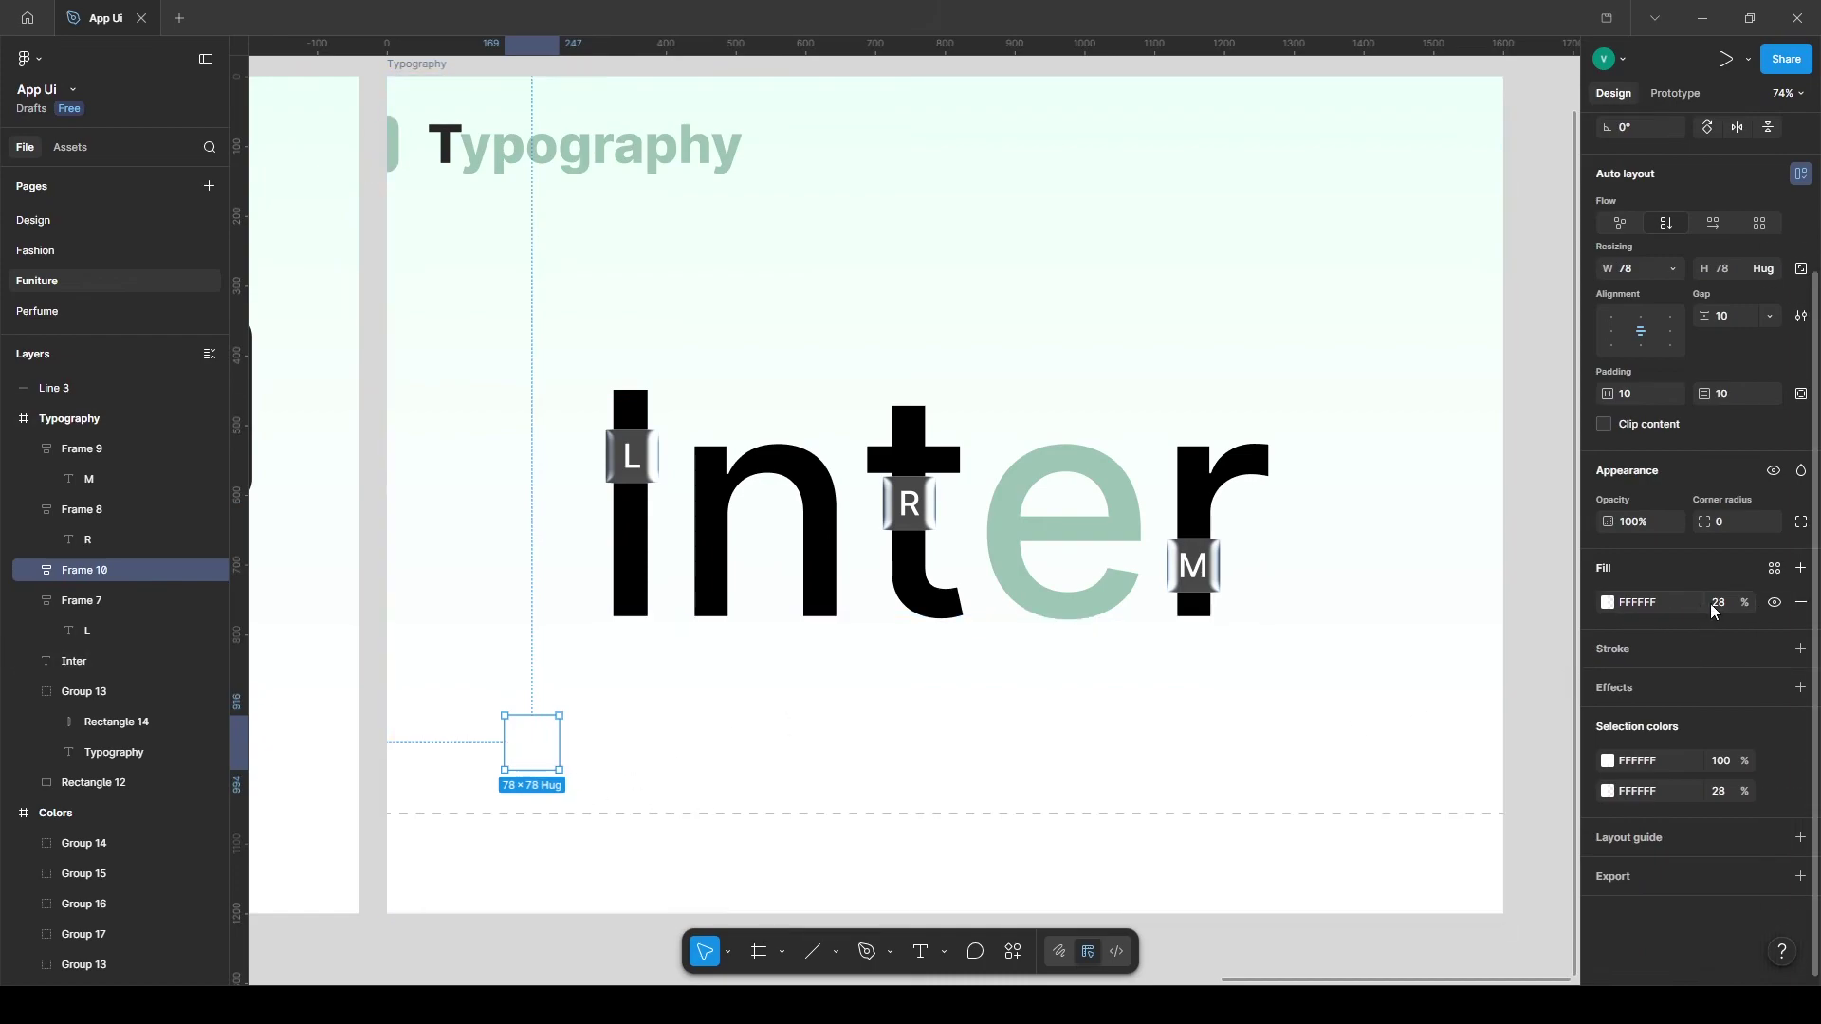
pyautogui.write('100')
pyautogui.press('Return')
pyautogui.click(1607, 603)
pyautogui.click(1447, 479)
pyautogui.click(1407, 721)
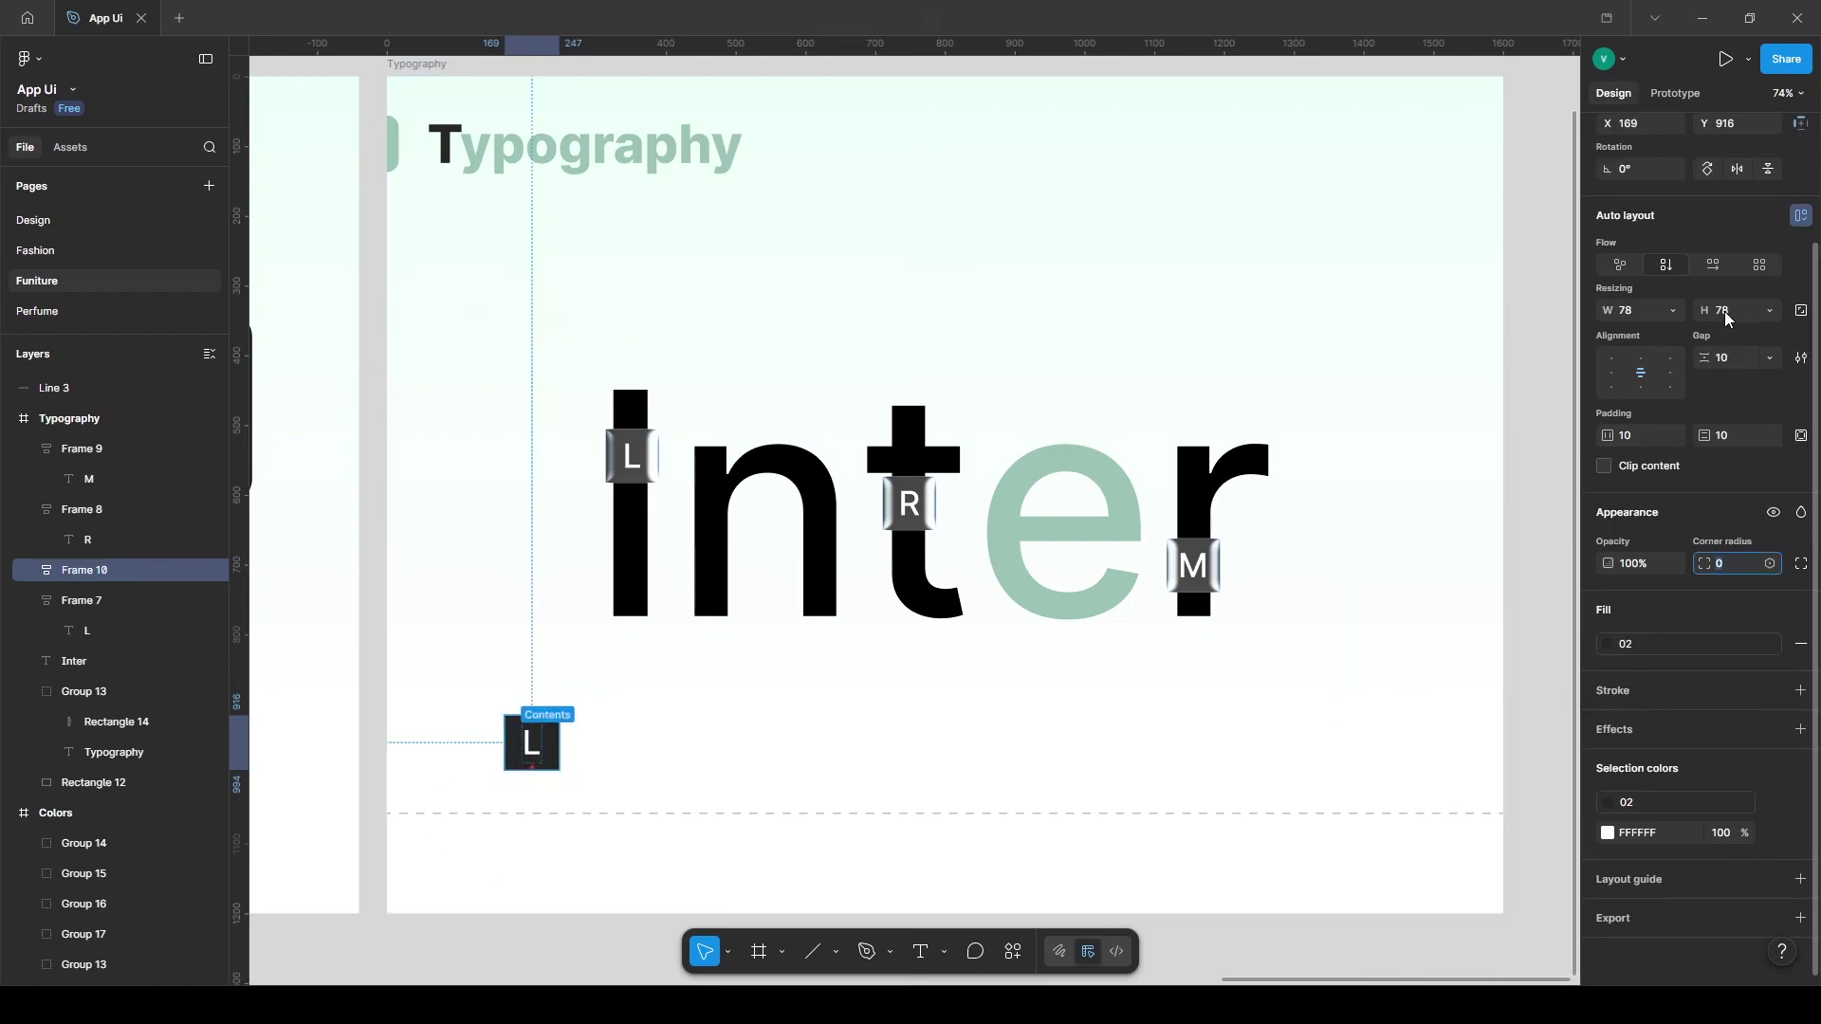
# Turn the dark L frame into a rounded 71.79 × 56.36 pill on the dashed line, and move the line's layer behind it inside Typography.
pyautogui.moveTo(559, 744); pyautogui.dragTo(513, 821)
pyautogui.press('k')
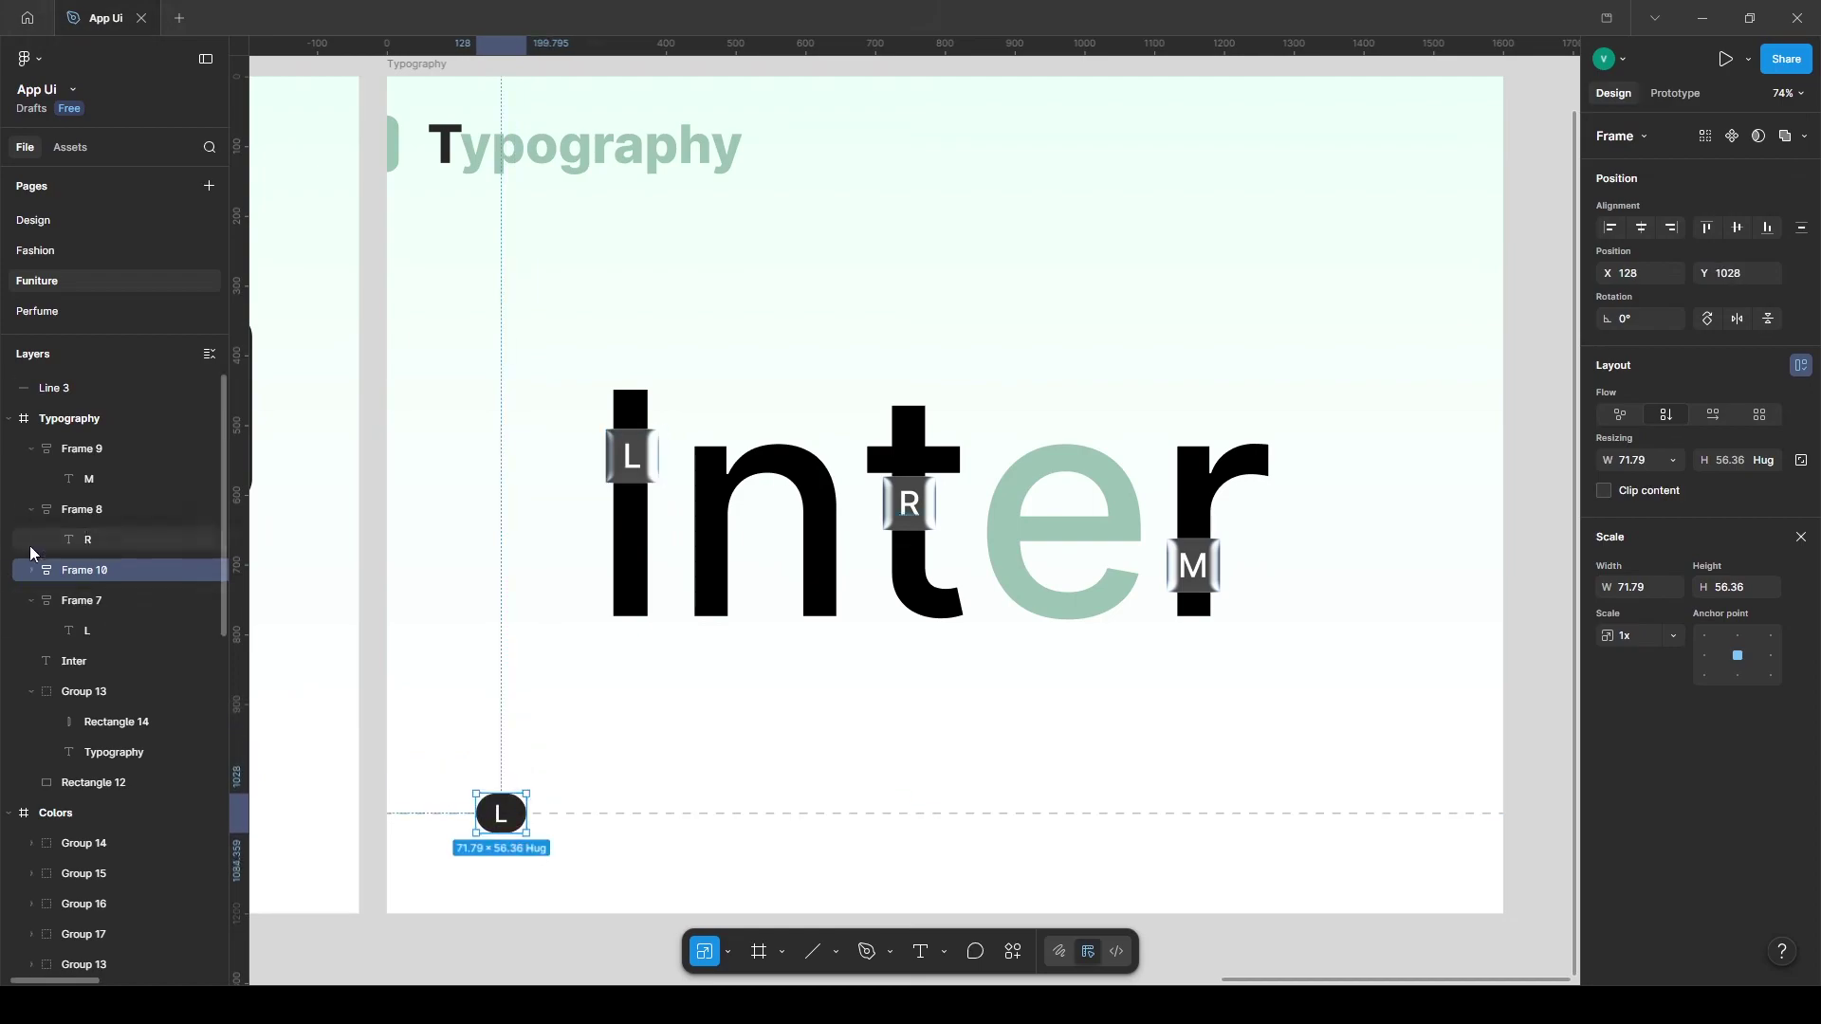
pyautogui.click(63, 401)
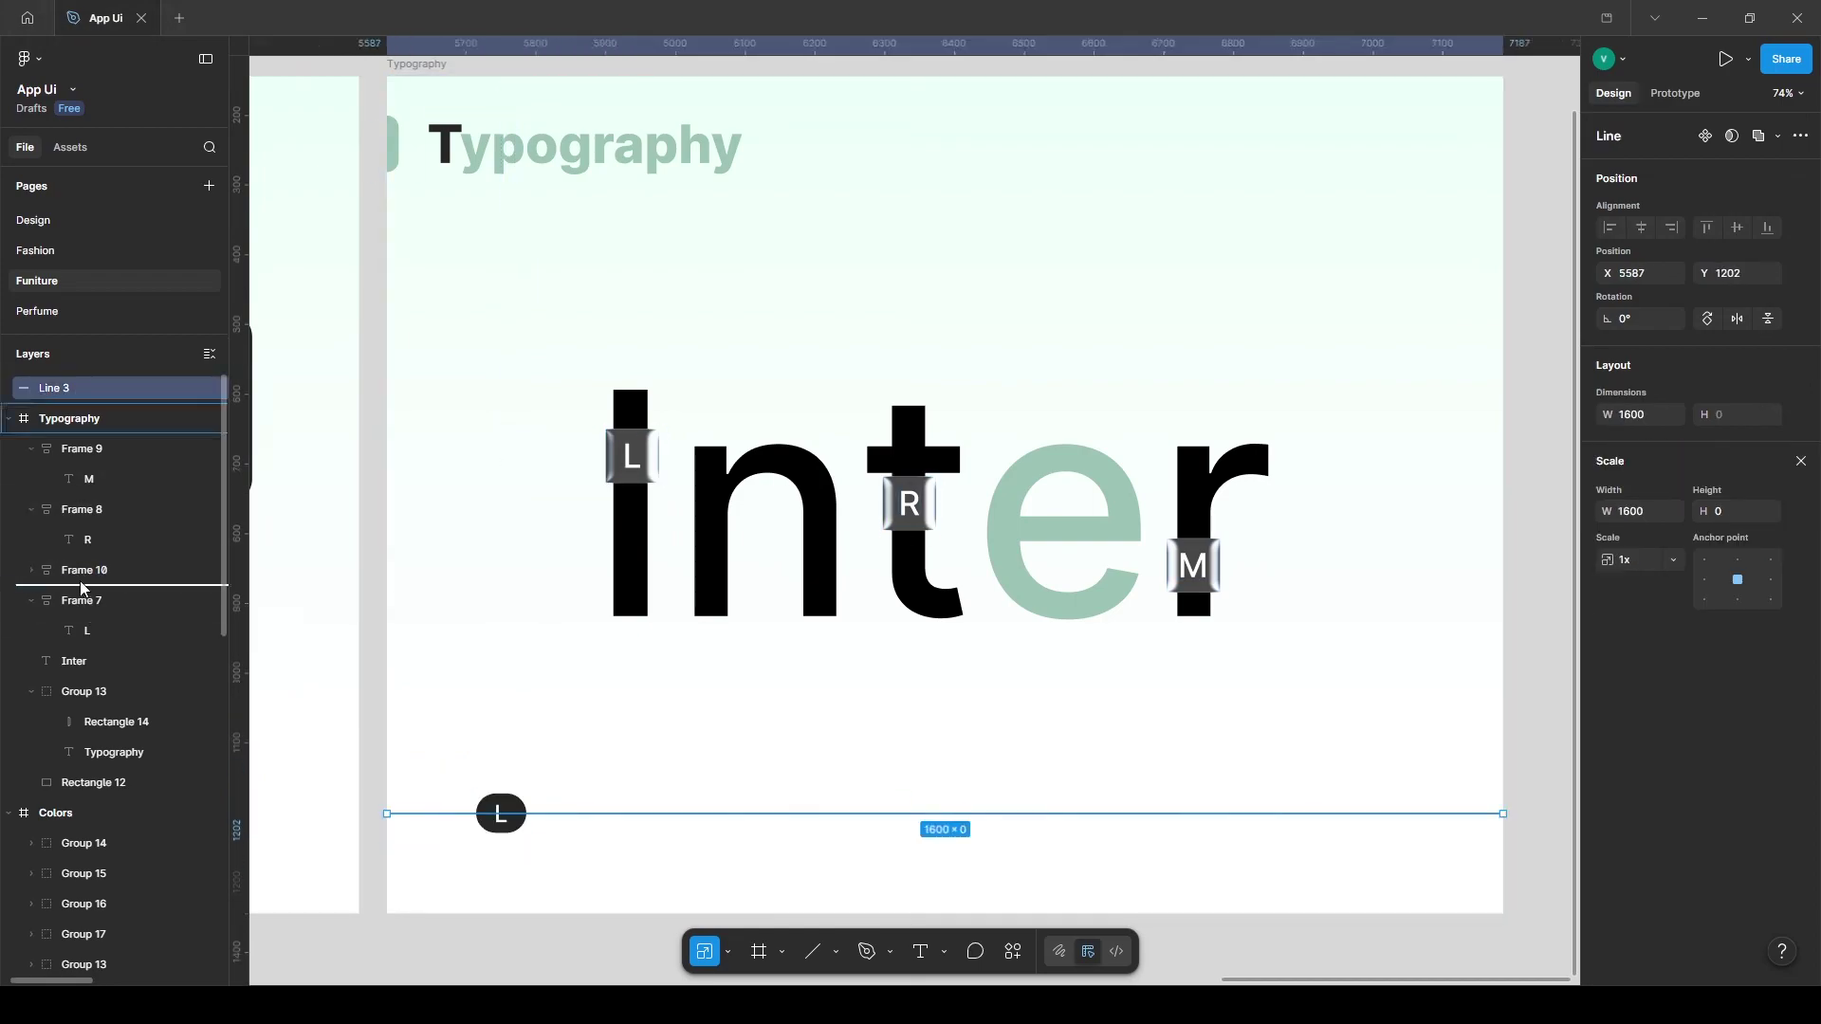
pyautogui.moveTo(82, 588); pyautogui.dragTo(82, 588)
pyautogui.click(507, 816)
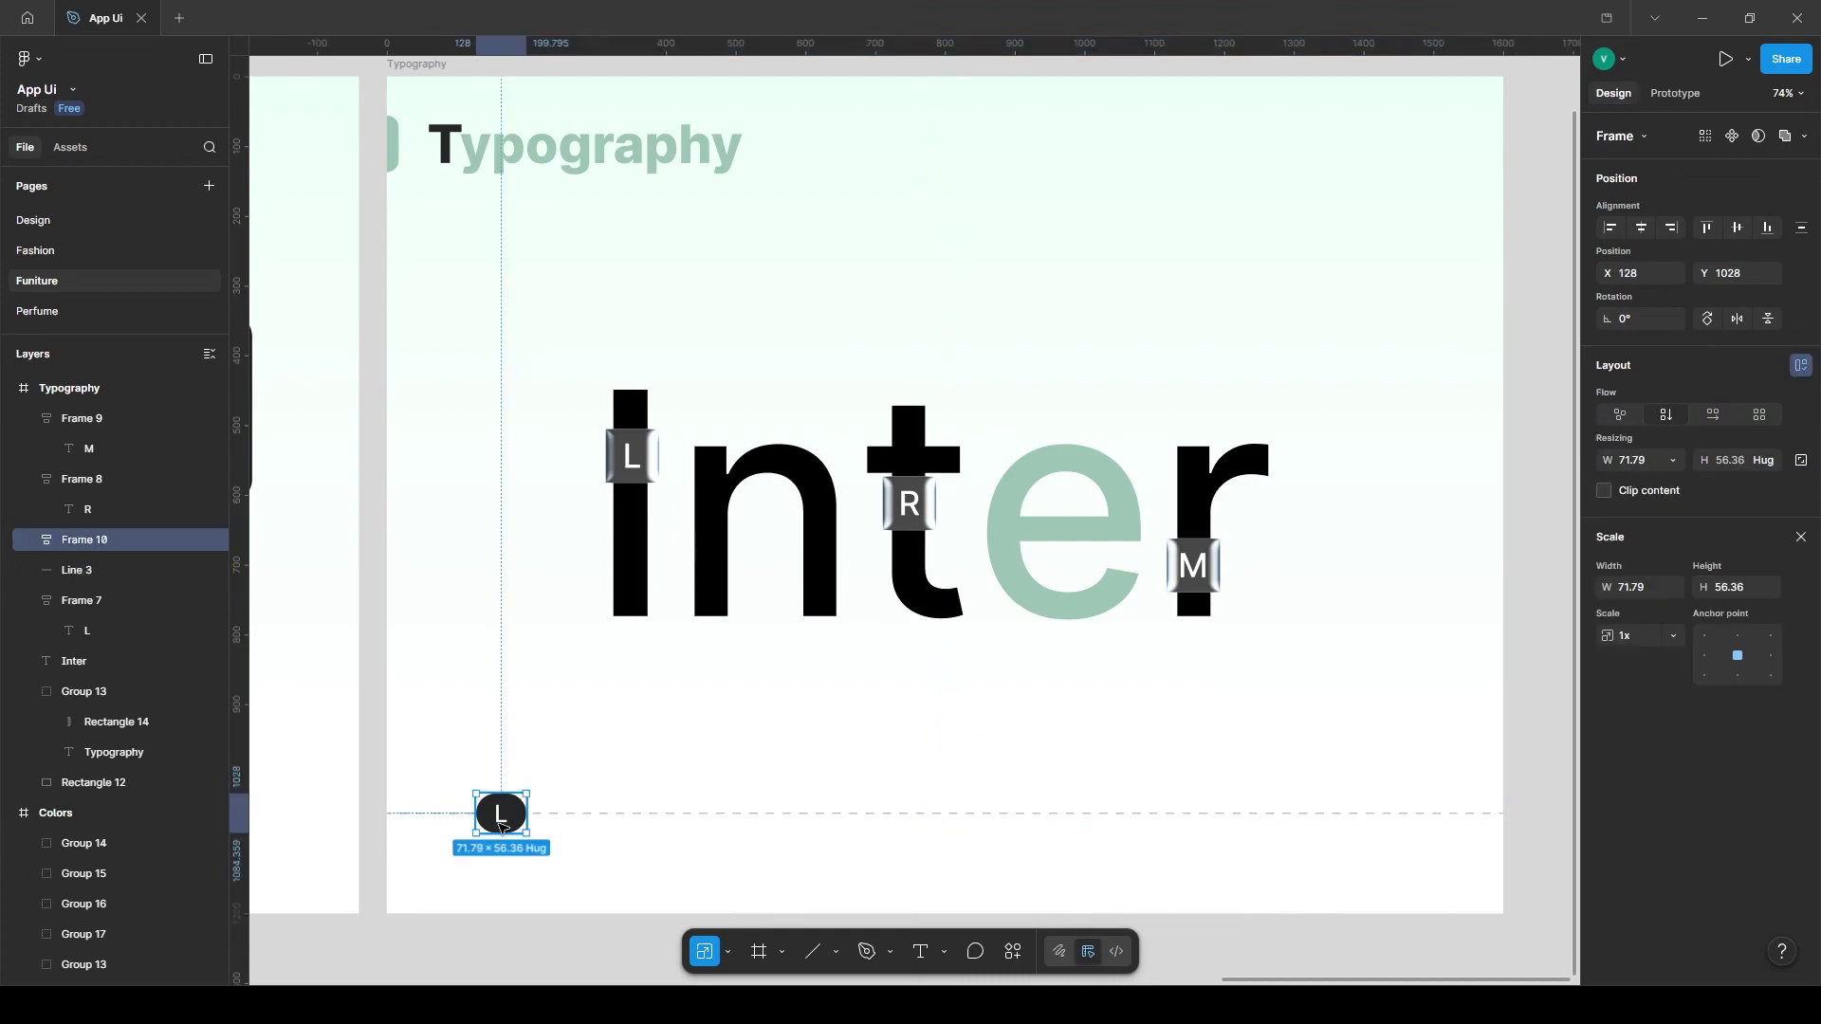
# Add a "Light" label above the L pill at font size 24, center-aligned and filled with color style 03.
pyautogui.press('t')
pyautogui.click(468, 863)
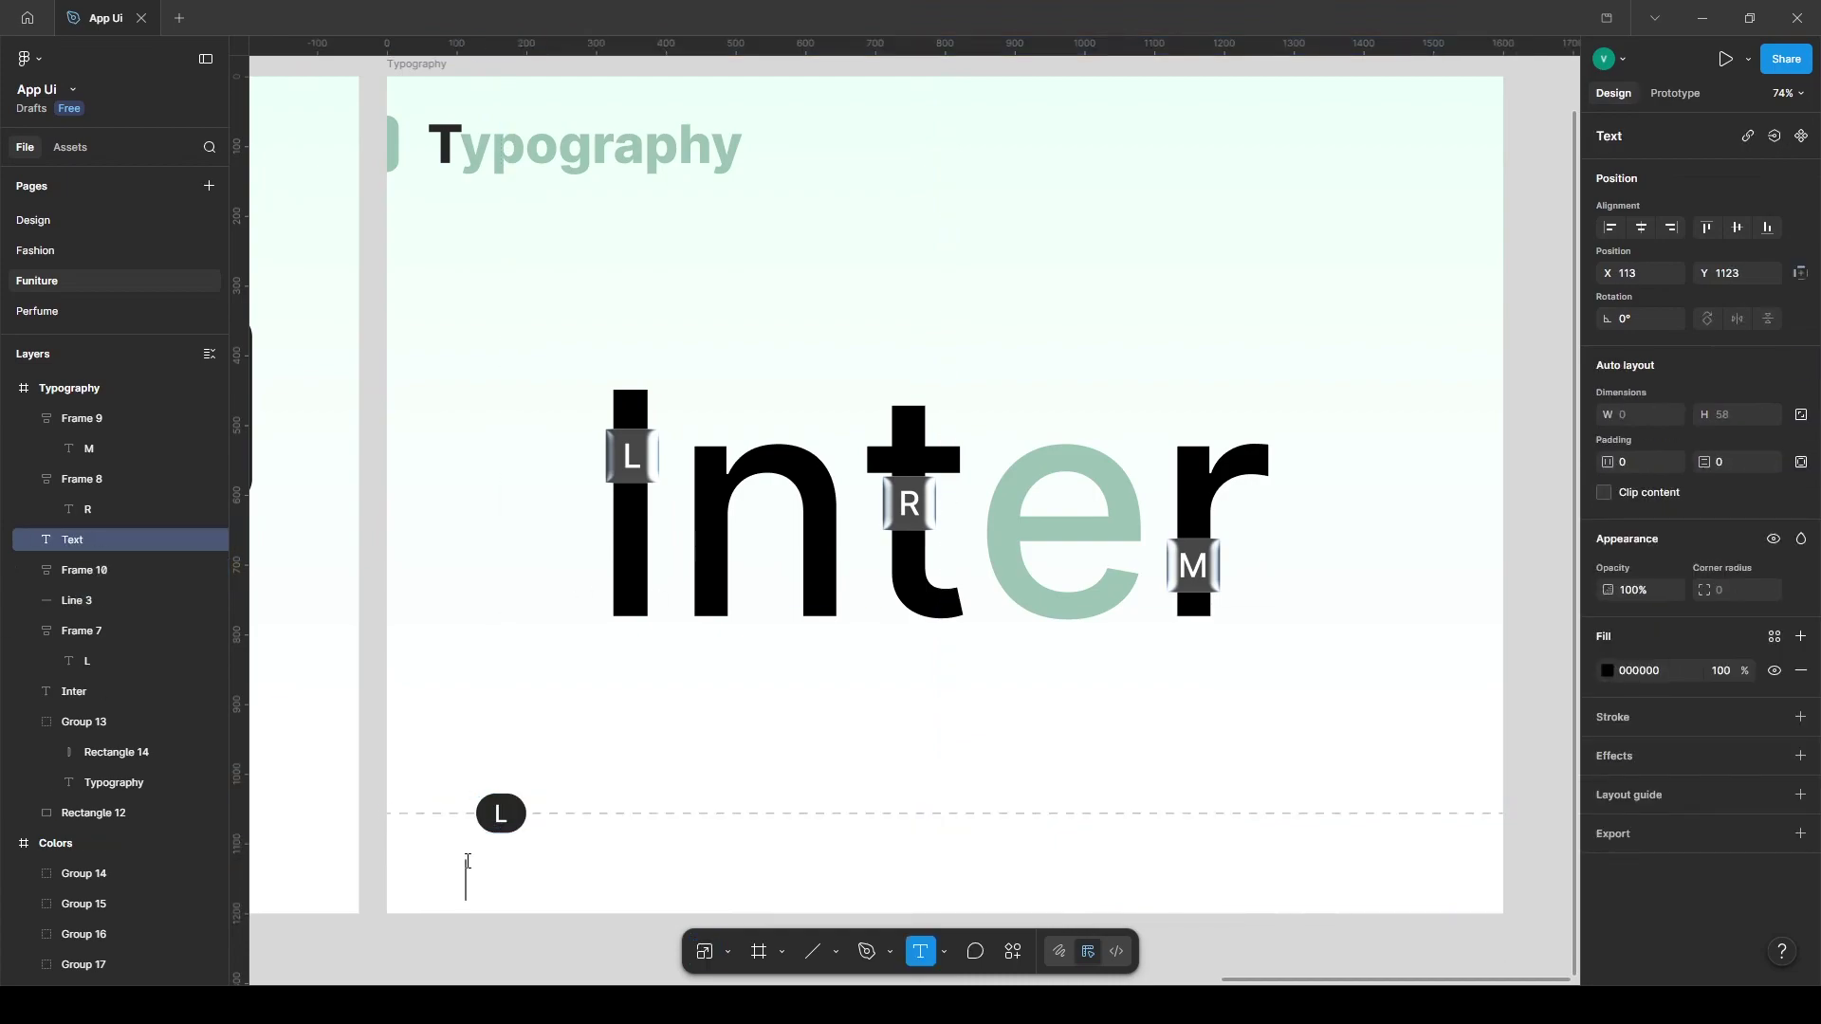
pyautogui.write('Light')
pyautogui.click(1719, 671)
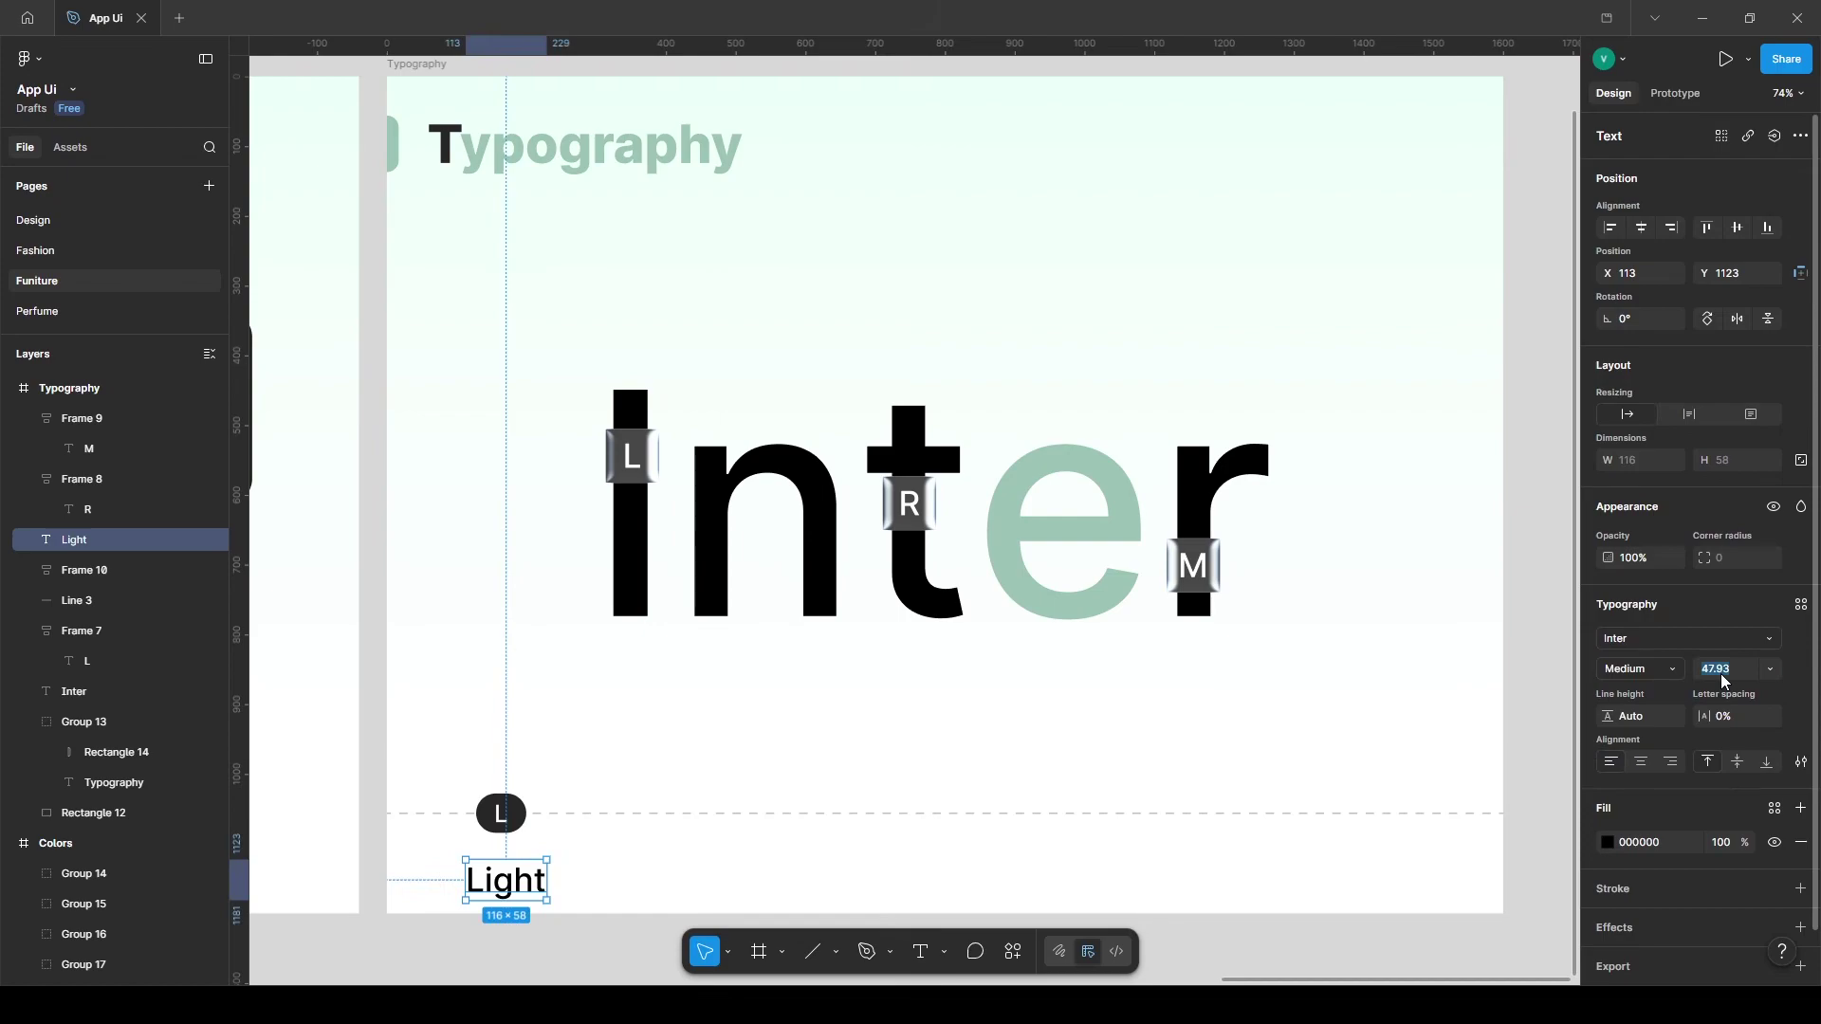
pyautogui.press('Return')
pyautogui.moveTo(497, 868); pyautogui.dragTo(507, 760)
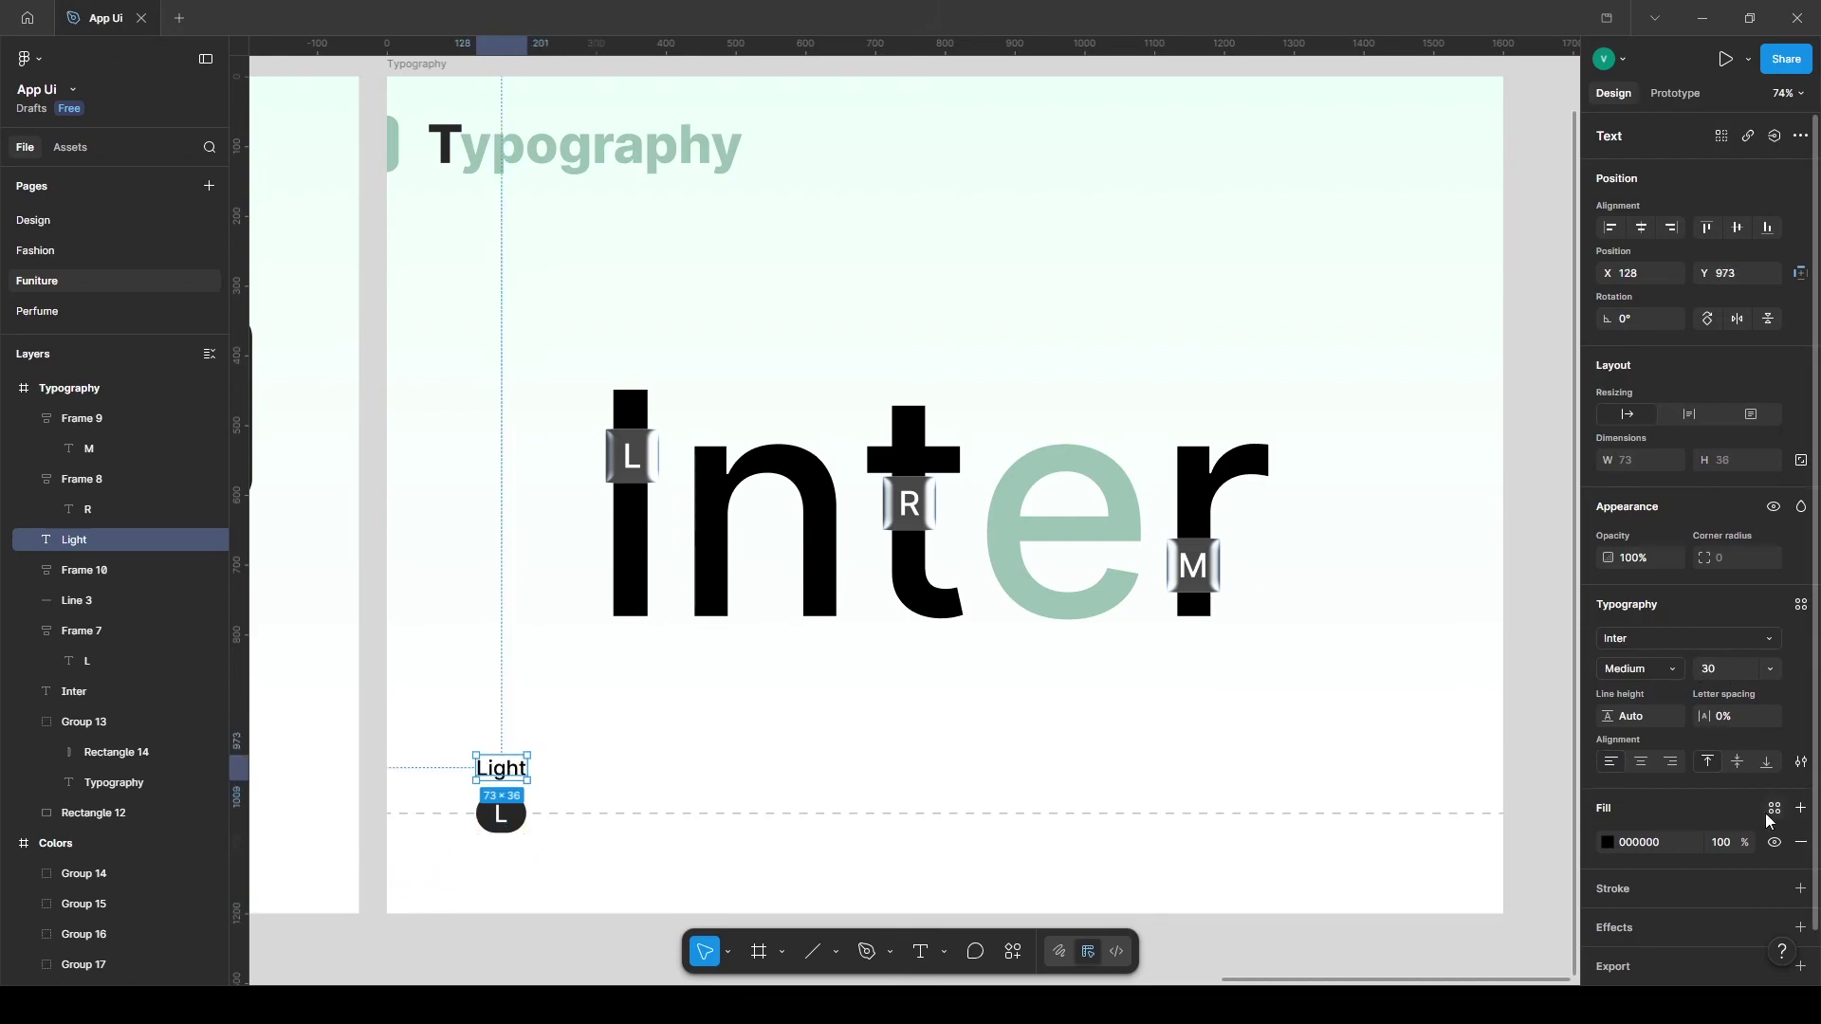
pyautogui.write('24')
pyautogui.press('Return')
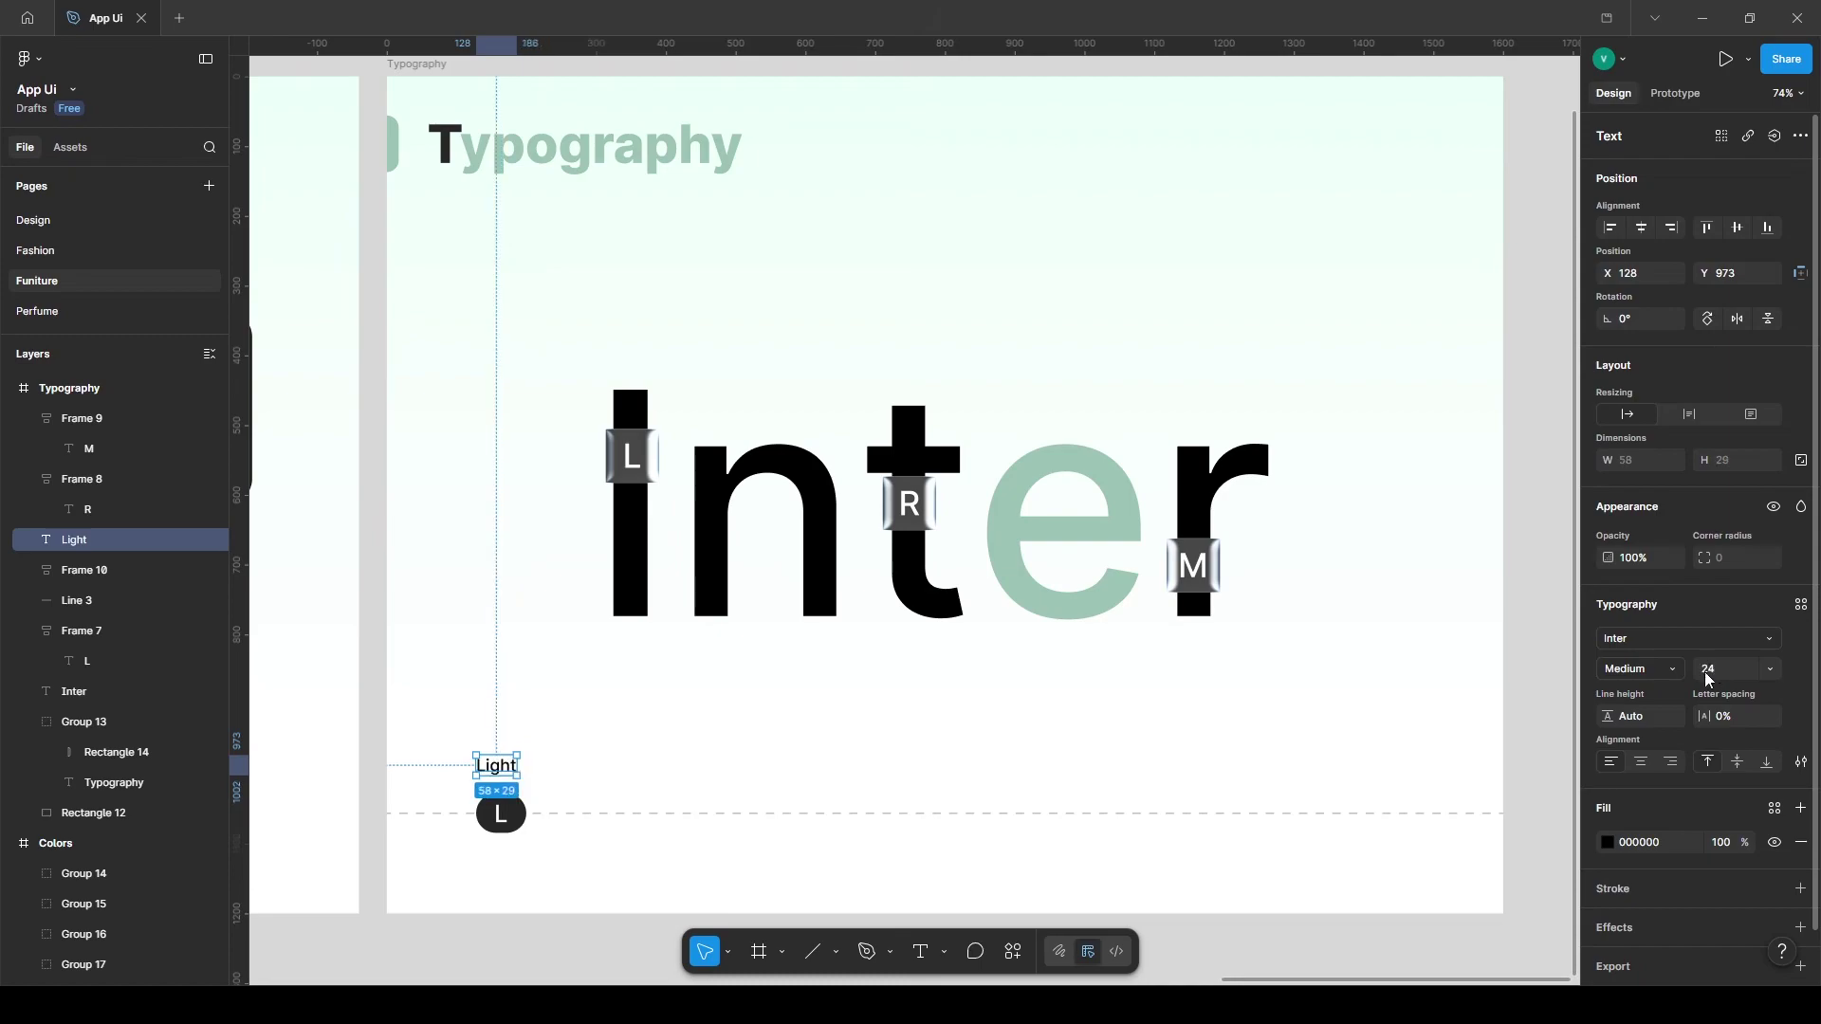
pyautogui.click(1644, 766)
pyautogui.click(1774, 809)
pyautogui.click(1394, 765)
# Center the Light label horizontally over the L pill and group the two.
pyautogui.moveTo(502, 770); pyautogui.dragTo(506, 768)
pyautogui.keyDown('shift'); pyautogui.click(503, 818); pyautogui.keyUp('shift')
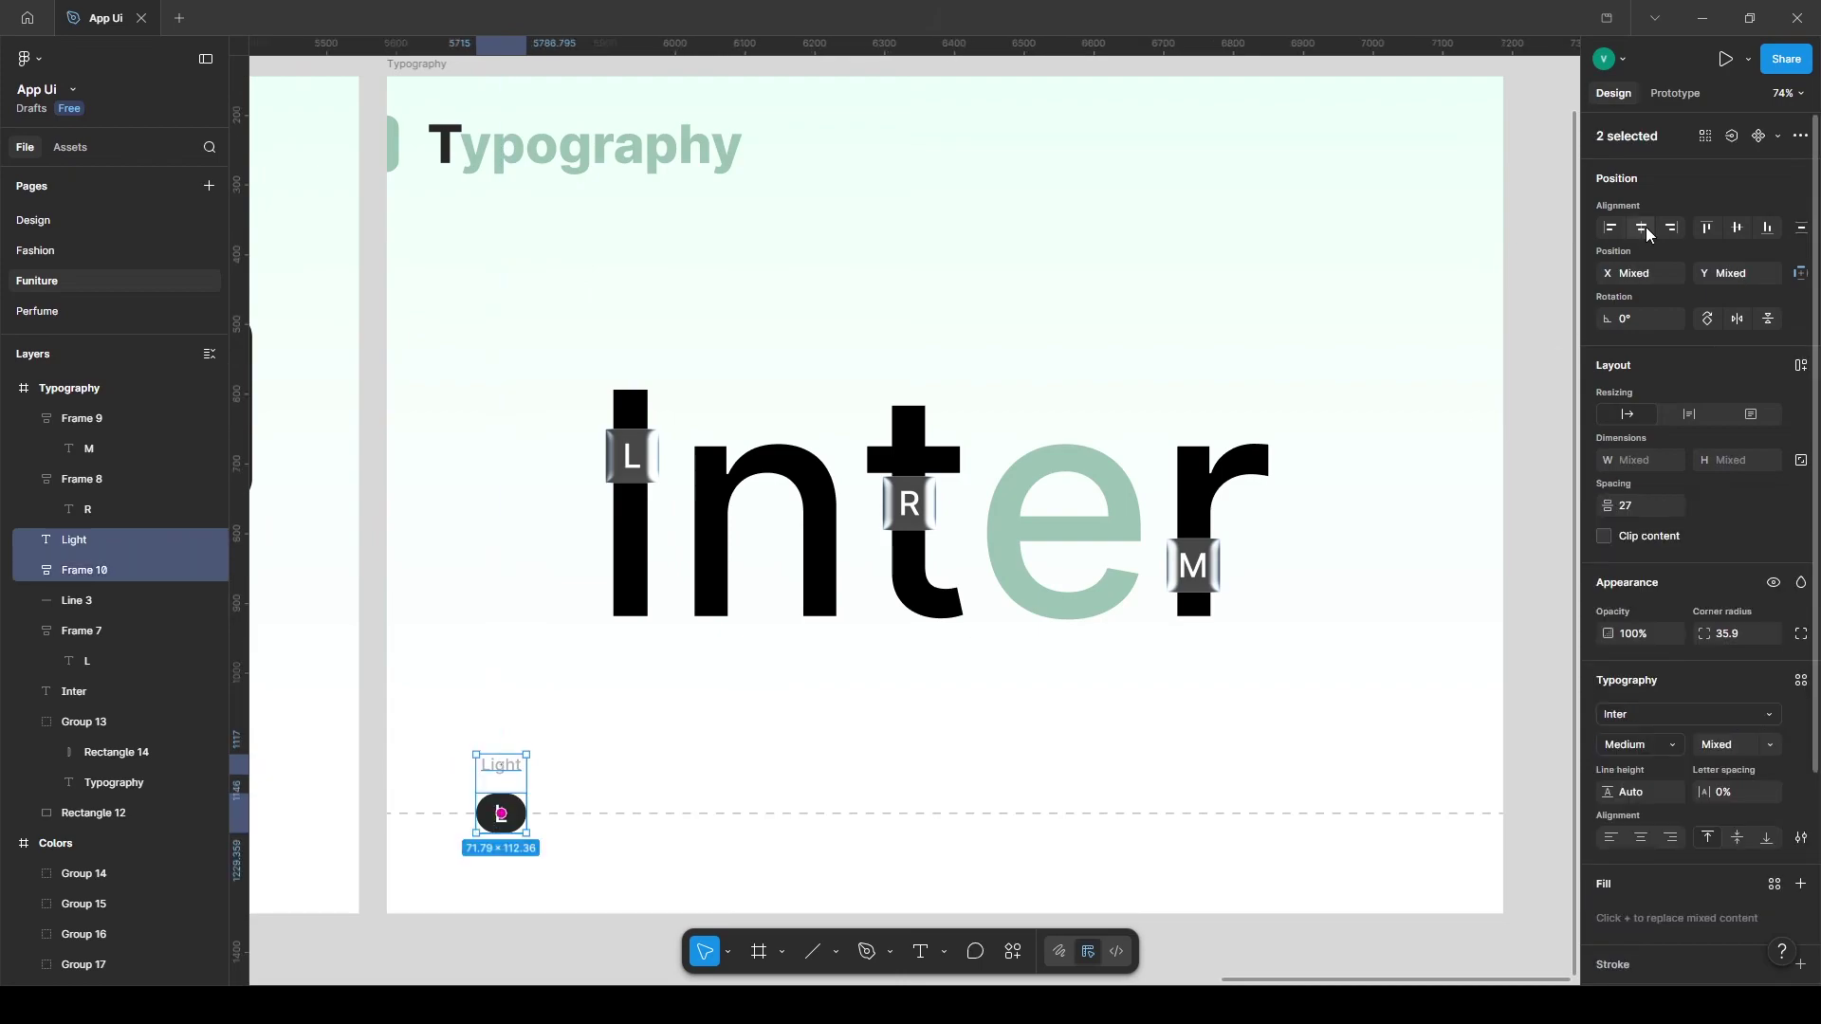
pyautogui.hotkey('ctrl', 'g')
# Duplicate the Light group twice at equal spacing along the dashed line and change the middle copy to "R" and "Regular".
pyautogui.moveTo(492, 824); pyautogui.dragTo(936, 827)
pyautogui.hotkey('ctrl', 'd')
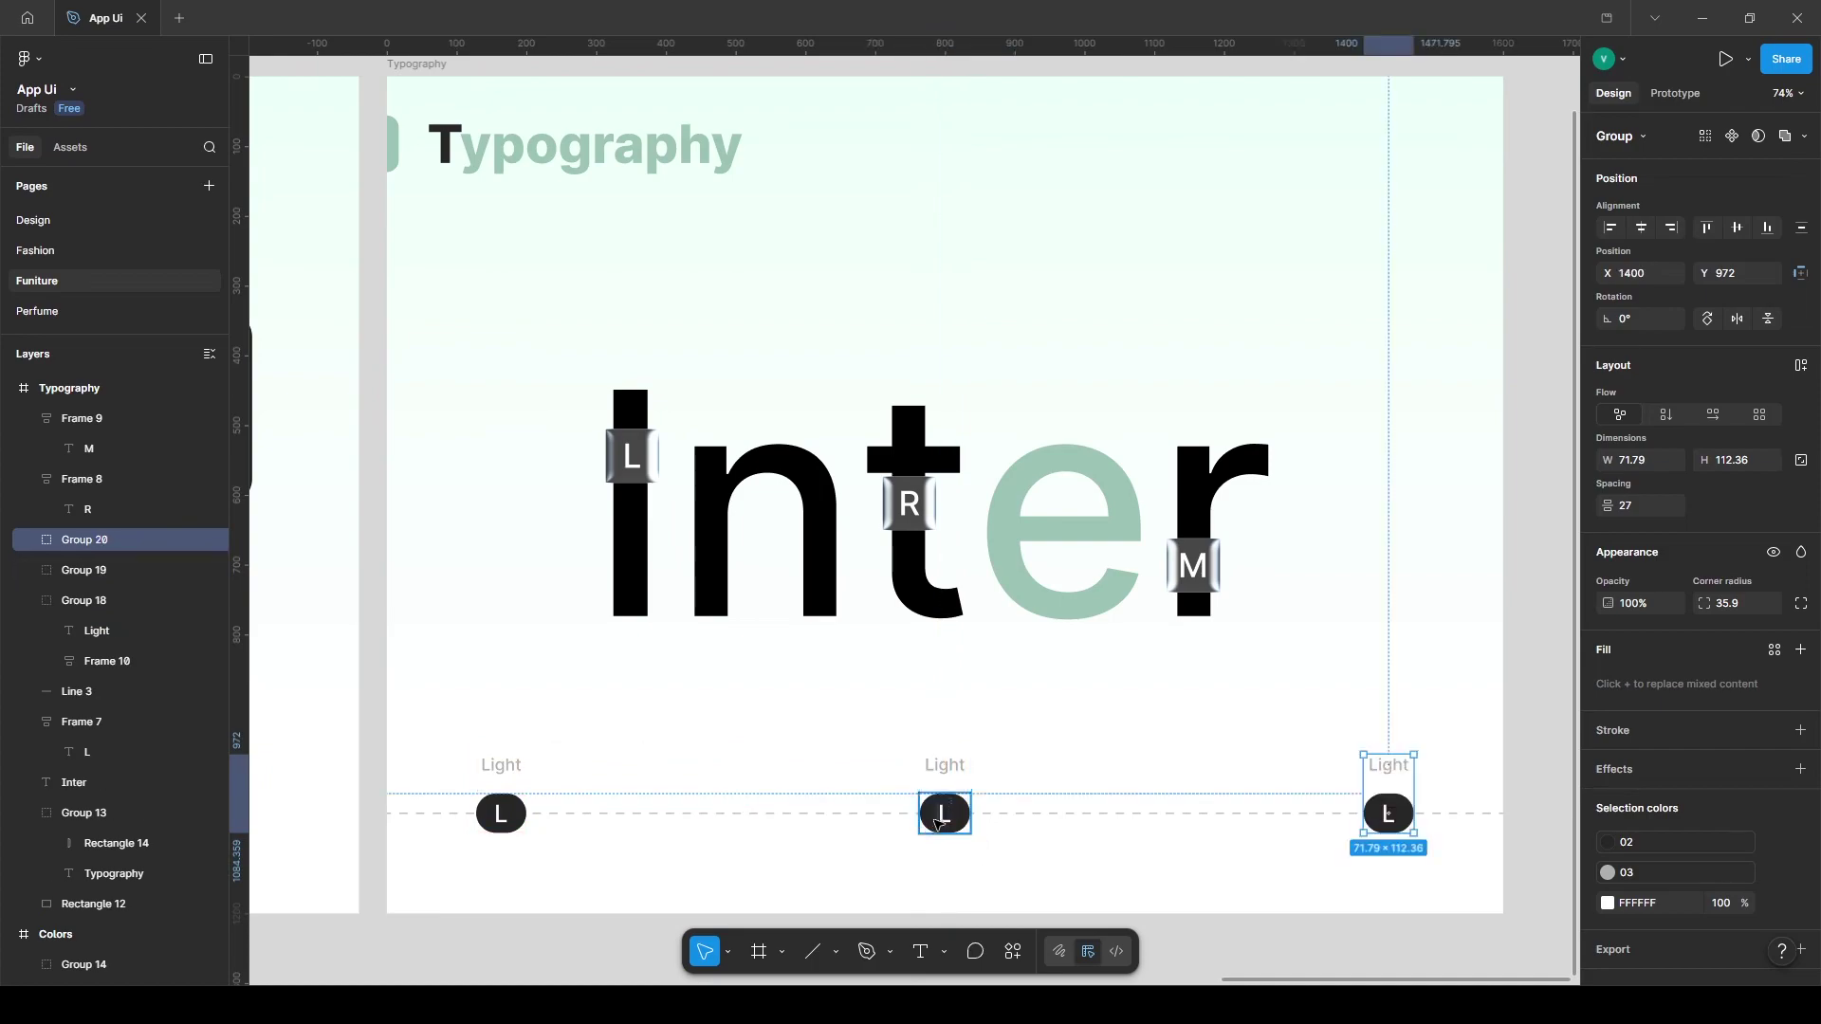
pyautogui.keyDown('ctrl'); pyautogui.click(944, 817); pyautogui.keyUp('ctrl')
pyautogui.doubleClick(946, 814)
pyautogui.write('R')
pyautogui.click(946, 766)
pyautogui.write('Regular')
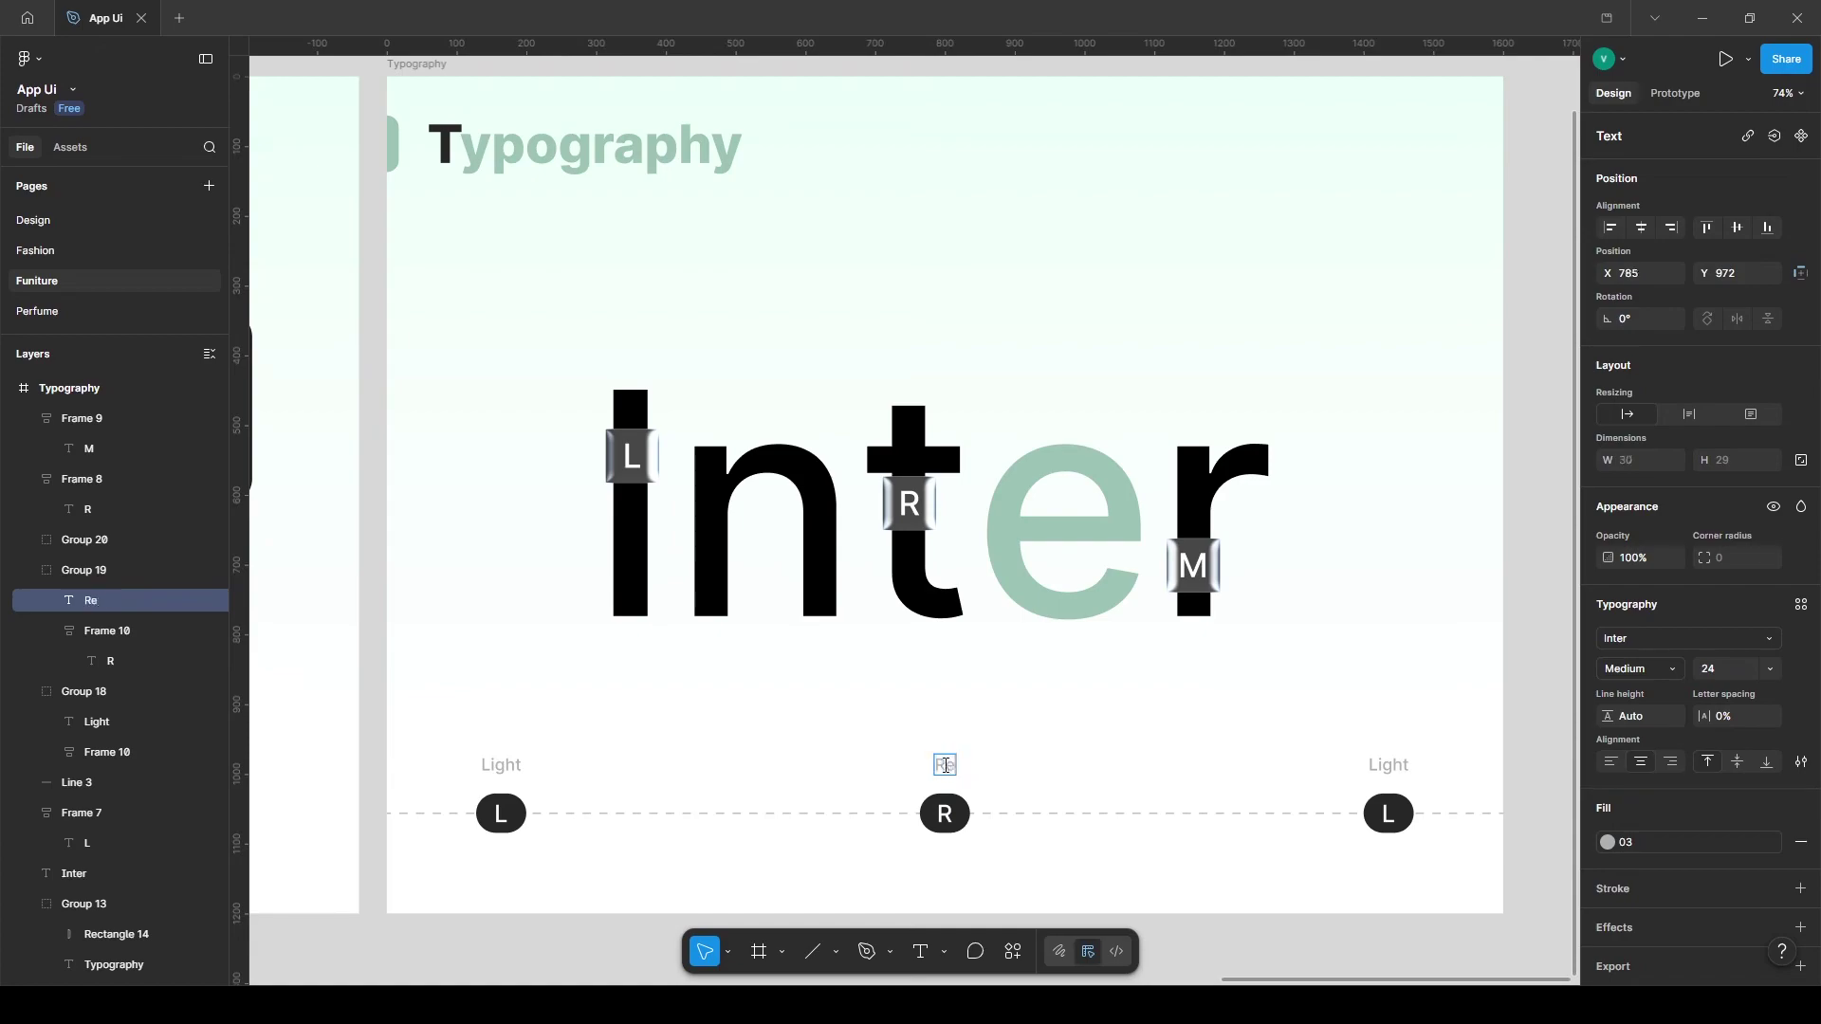
# Change the last copy to "M" and "Medium", and group the three weight labels with the dashed line.
pyautogui.click(1389, 814)
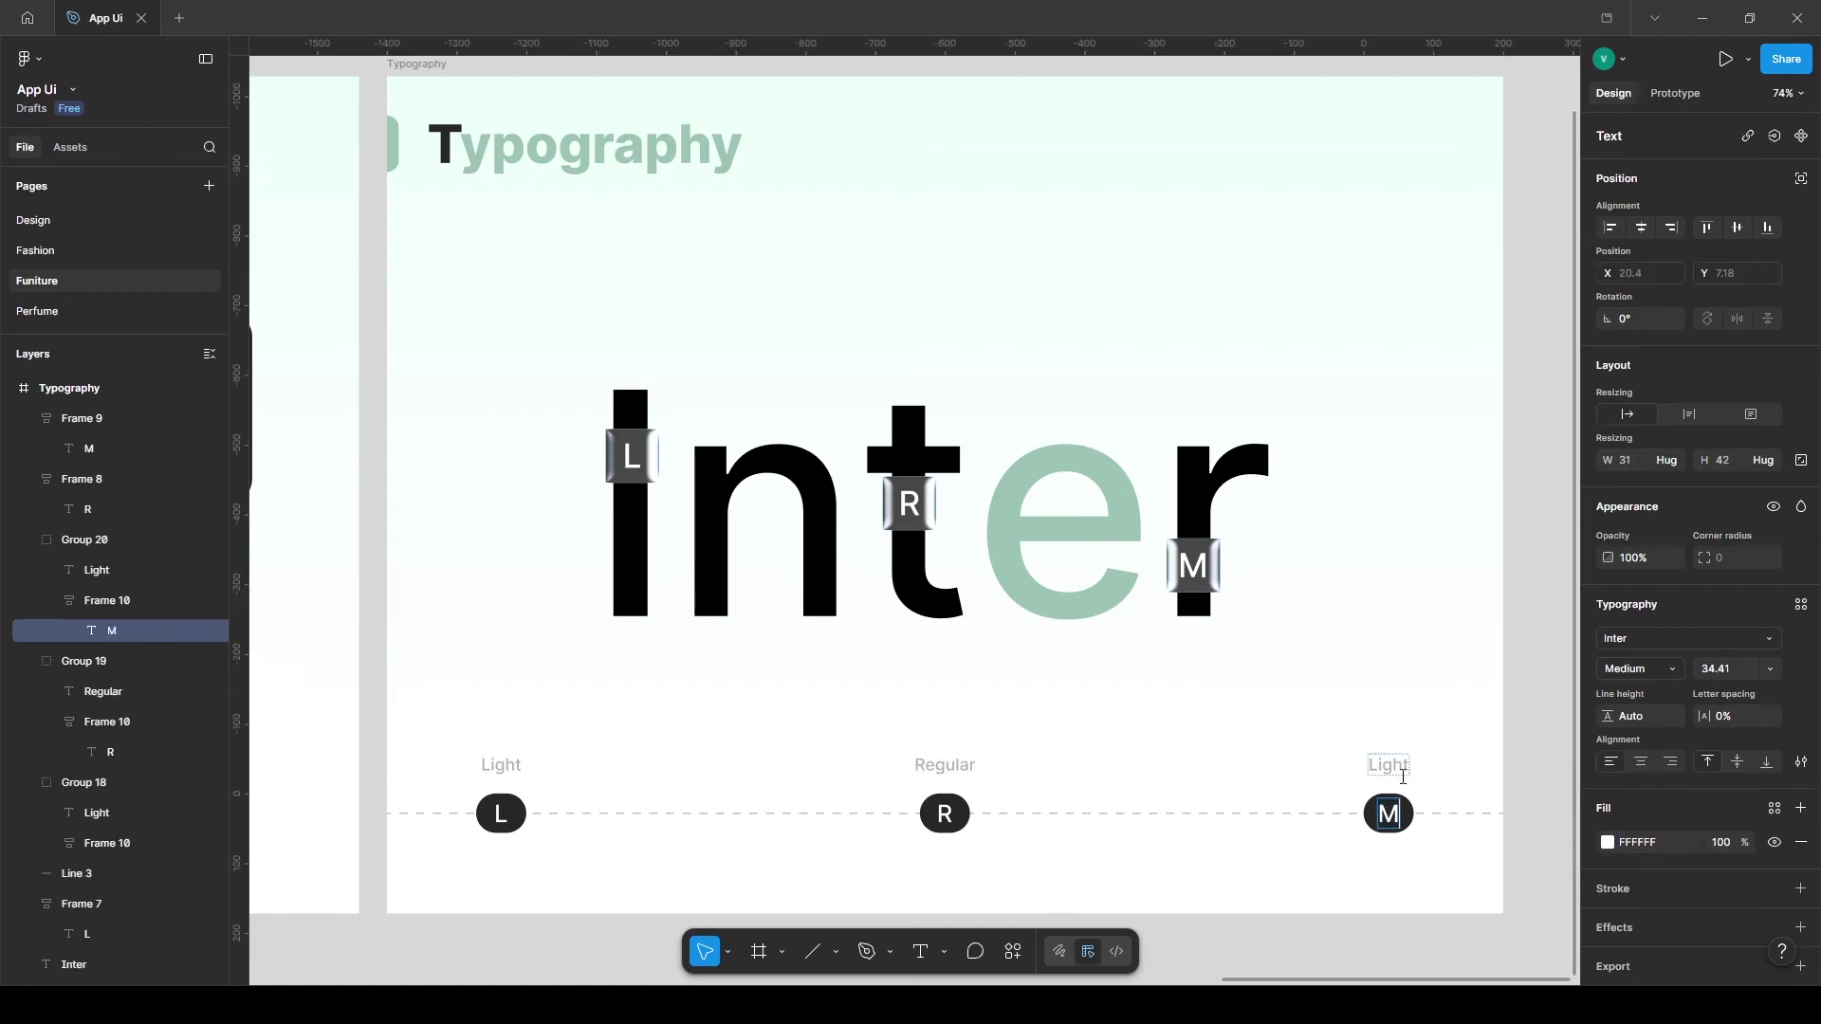
pyautogui.doubleClick(1388, 766)
pyautogui.write('Me')
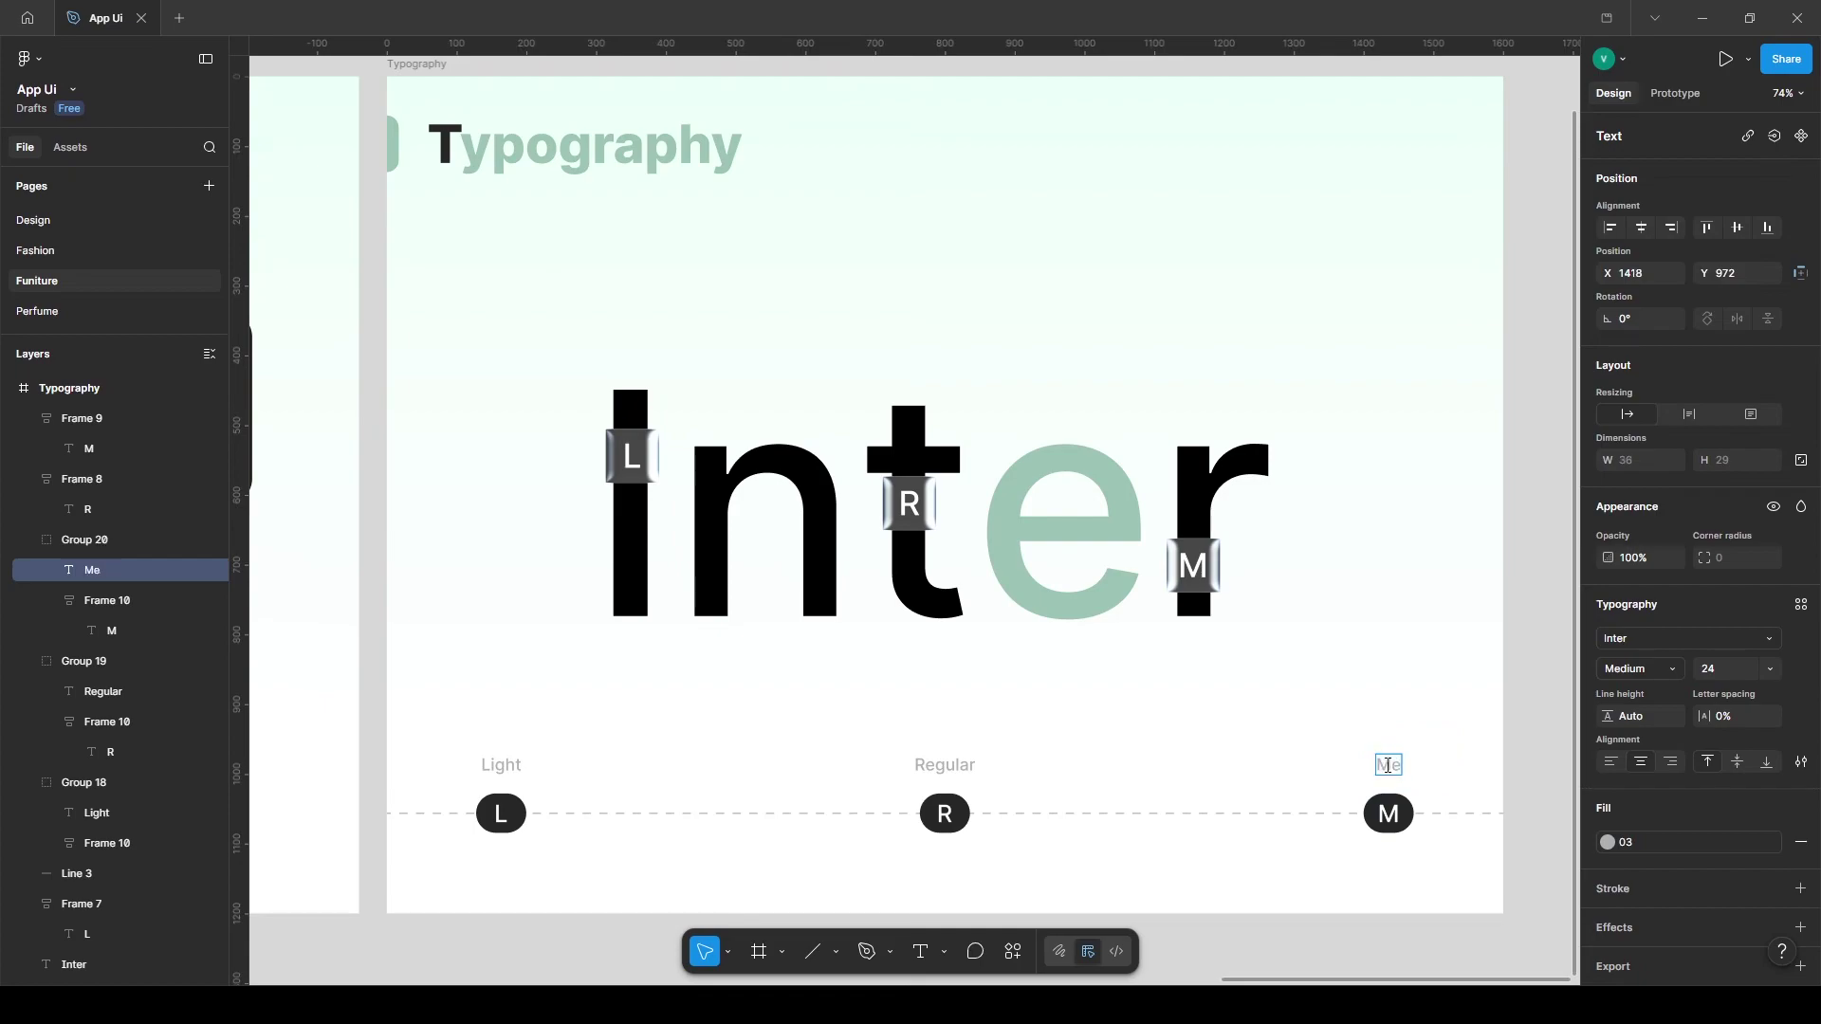
pyautogui.write('dium')
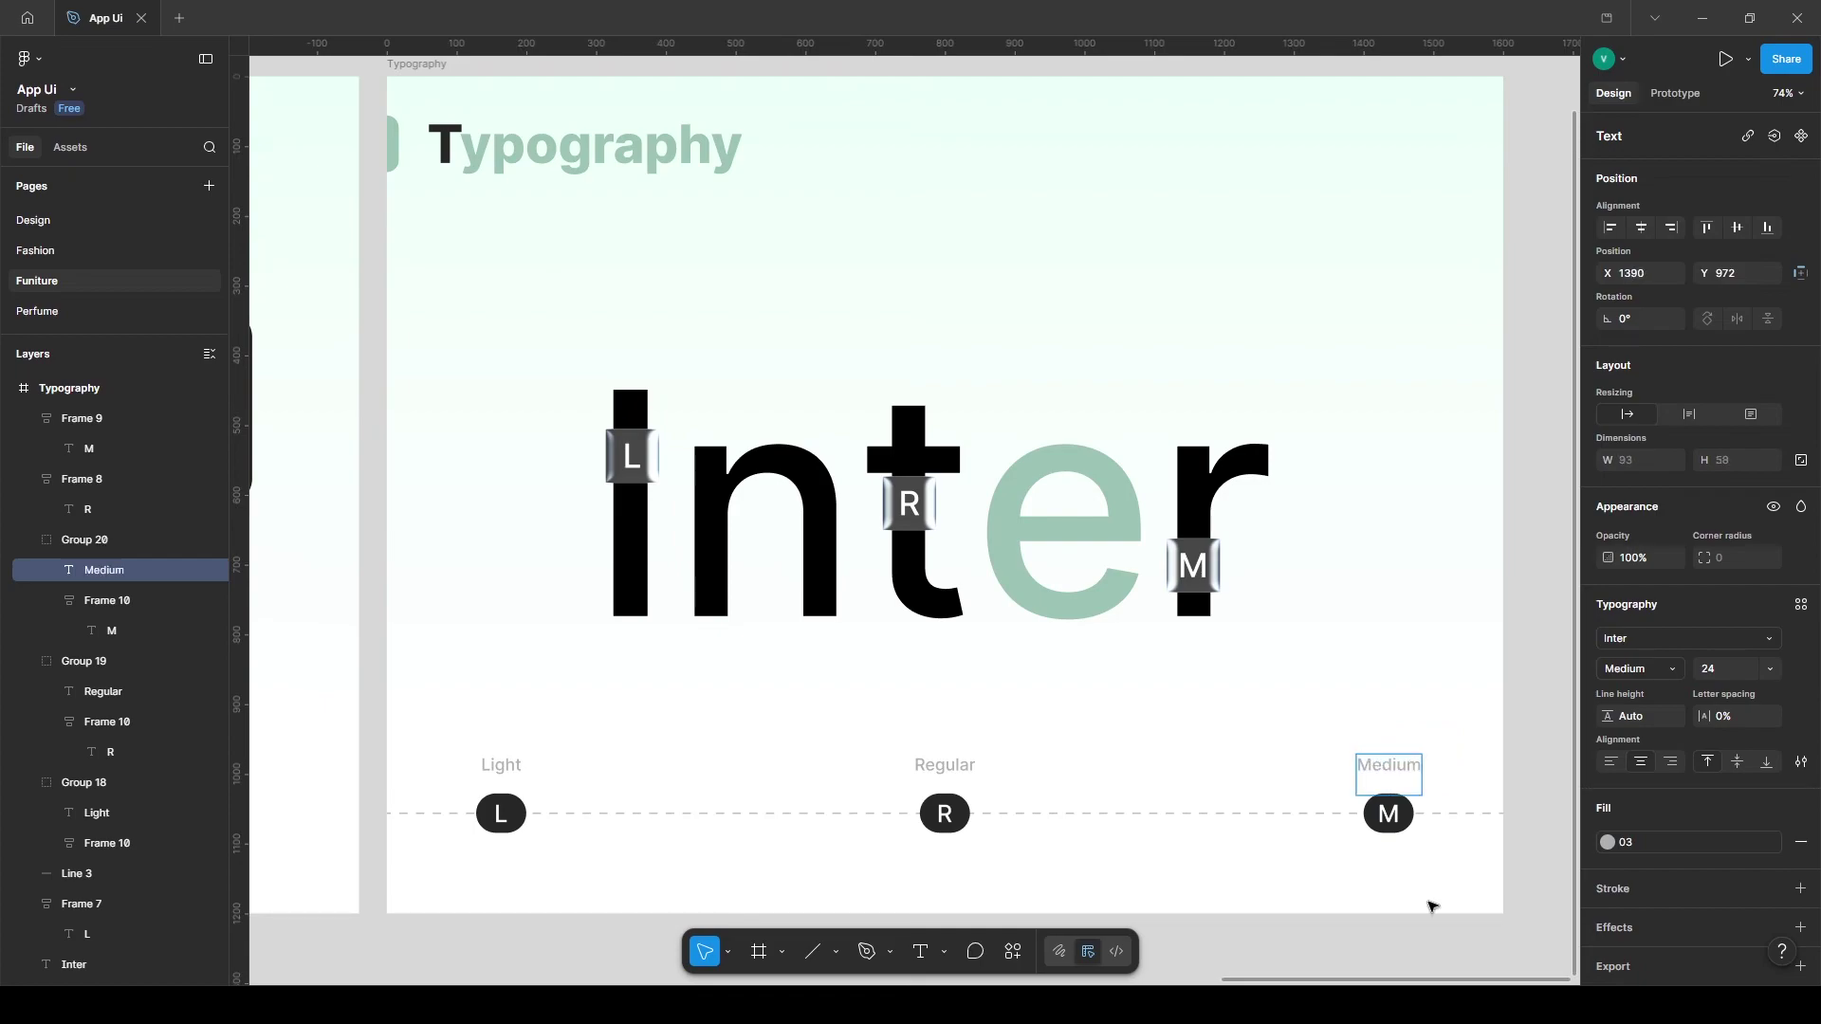
pyautogui.click(1299, 951)
# Search the Storyset plugin for "text" and insert the editing-body-text/amico illustration.
pyautogui.click(1014, 952)
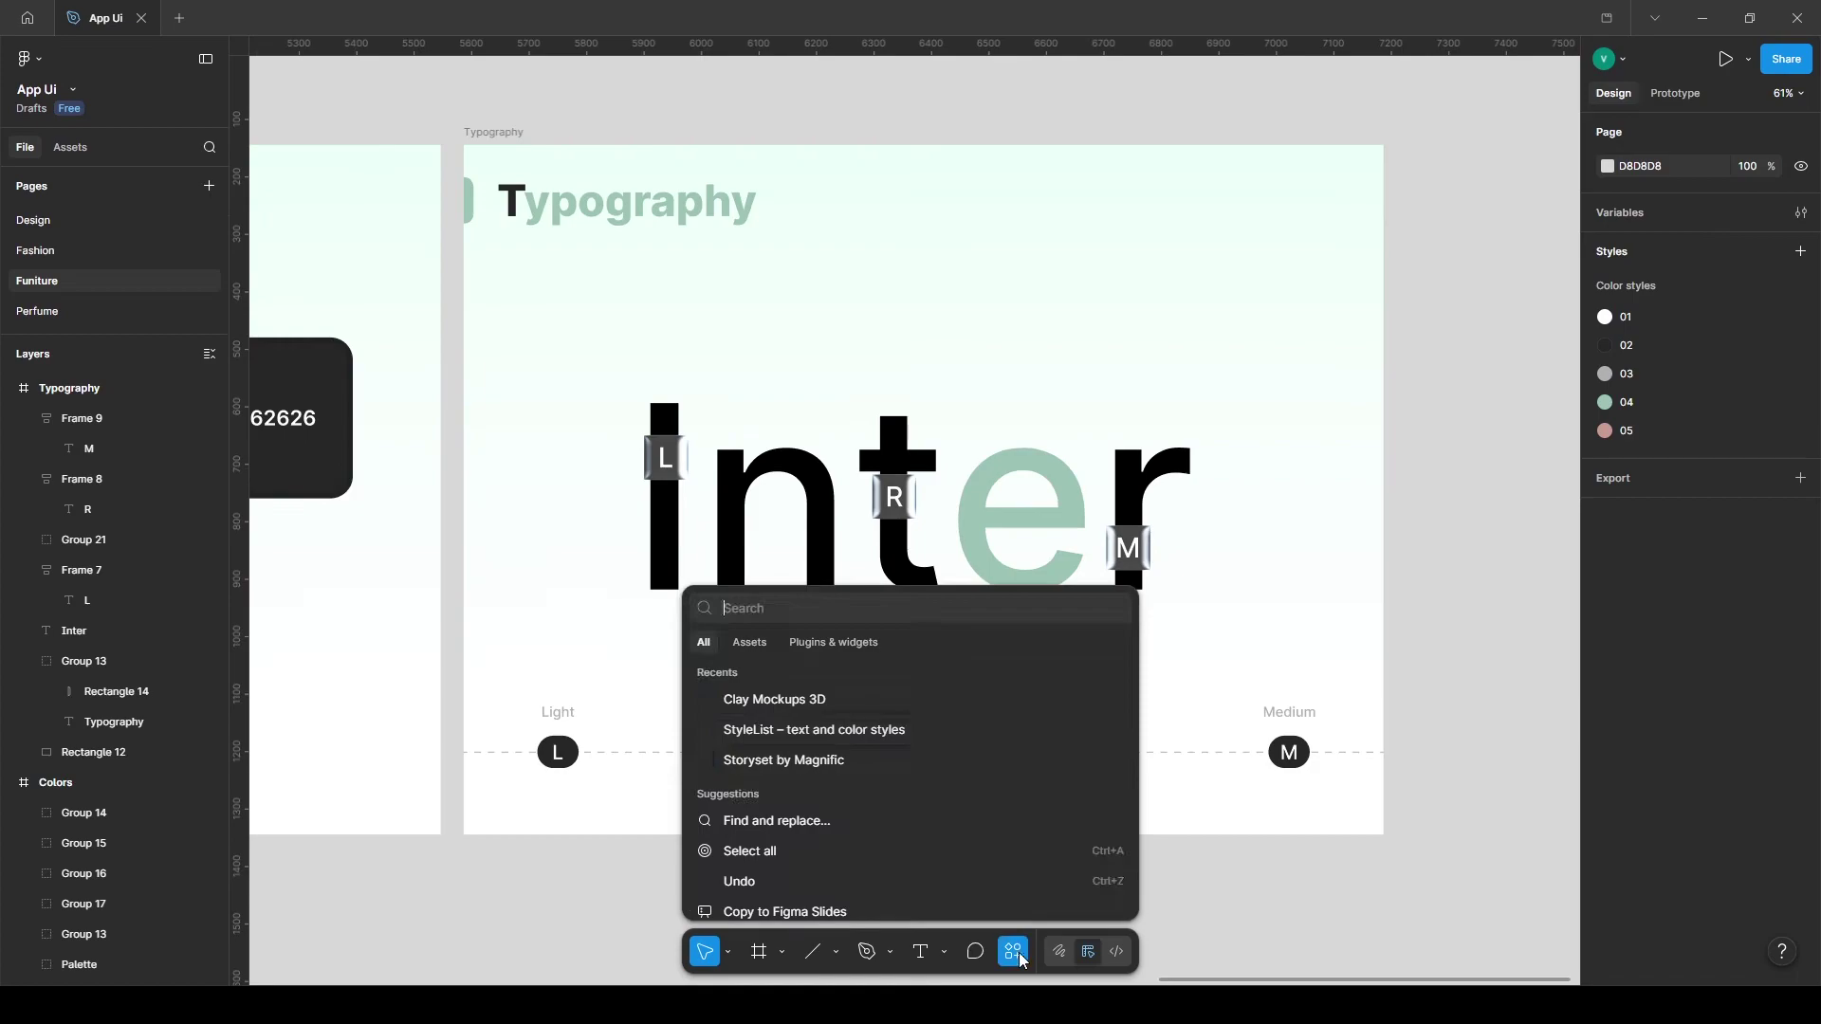
pyautogui.click(760, 767)
pyautogui.click(1359, 292)
pyautogui.write('text')
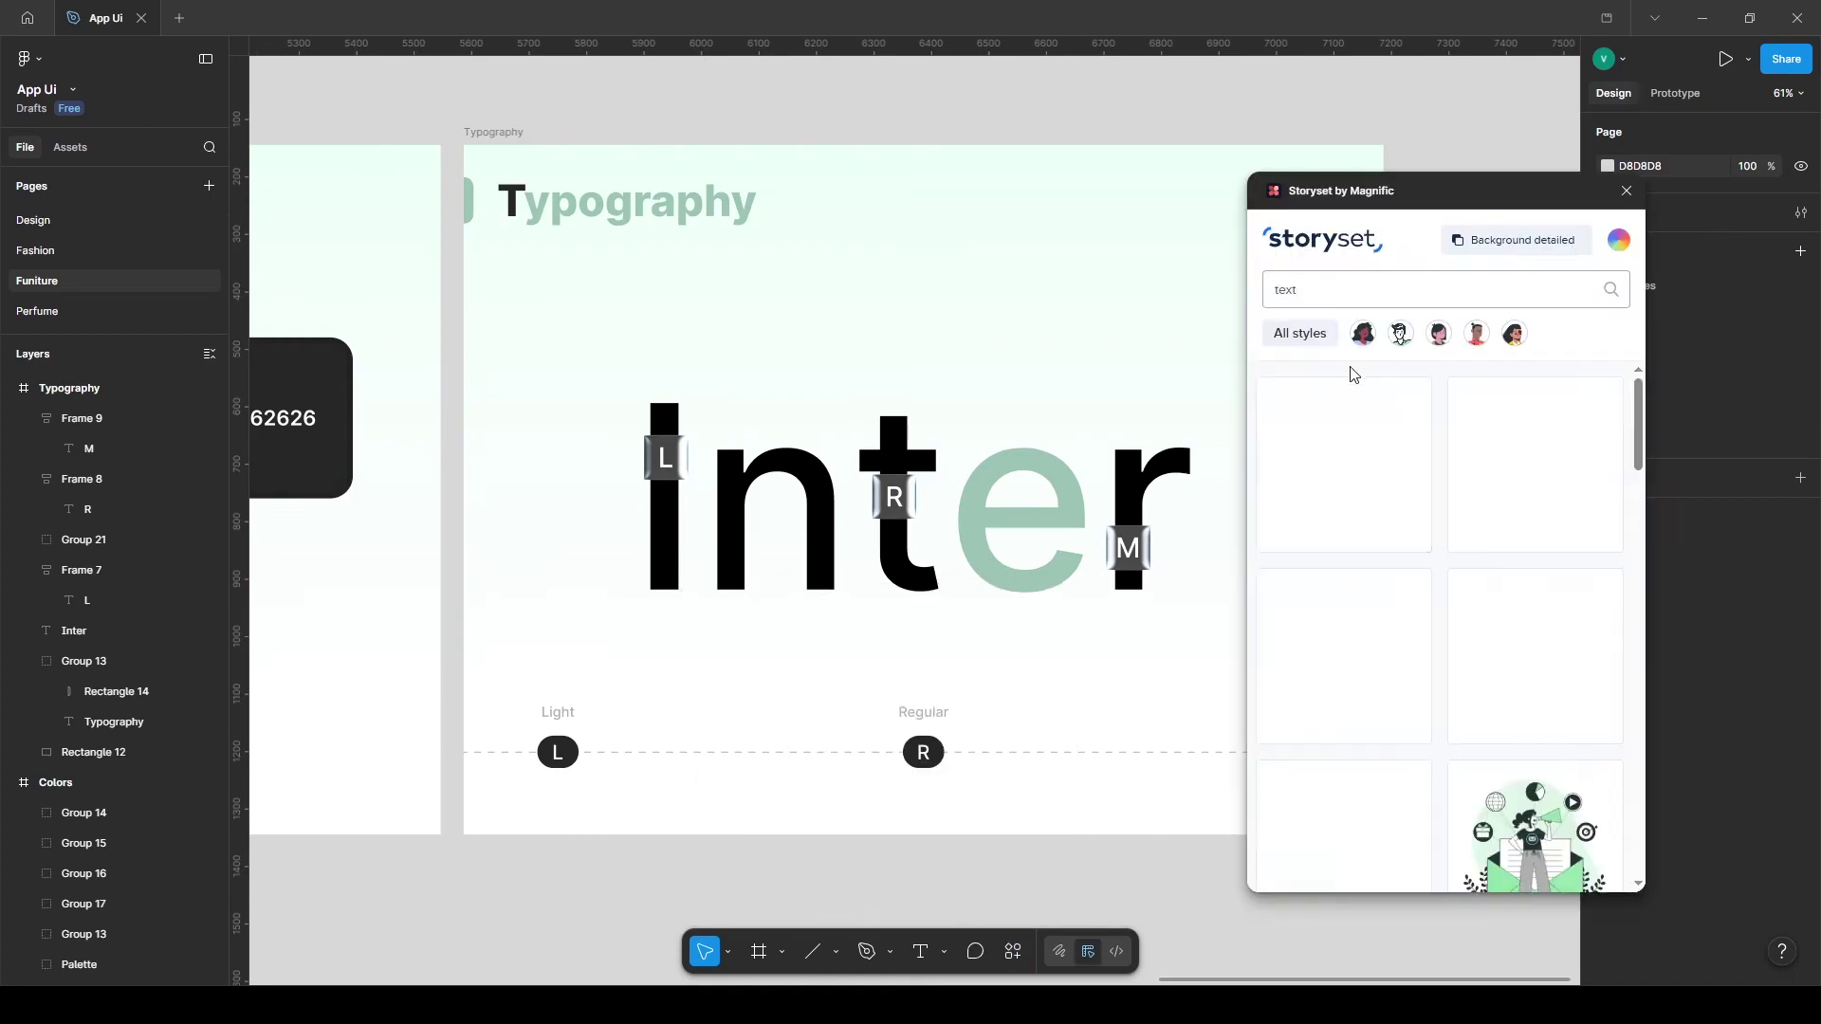
pyautogui.scroll(-5, 1352, 447)
pyautogui.scroll(-10, 1353, 448)
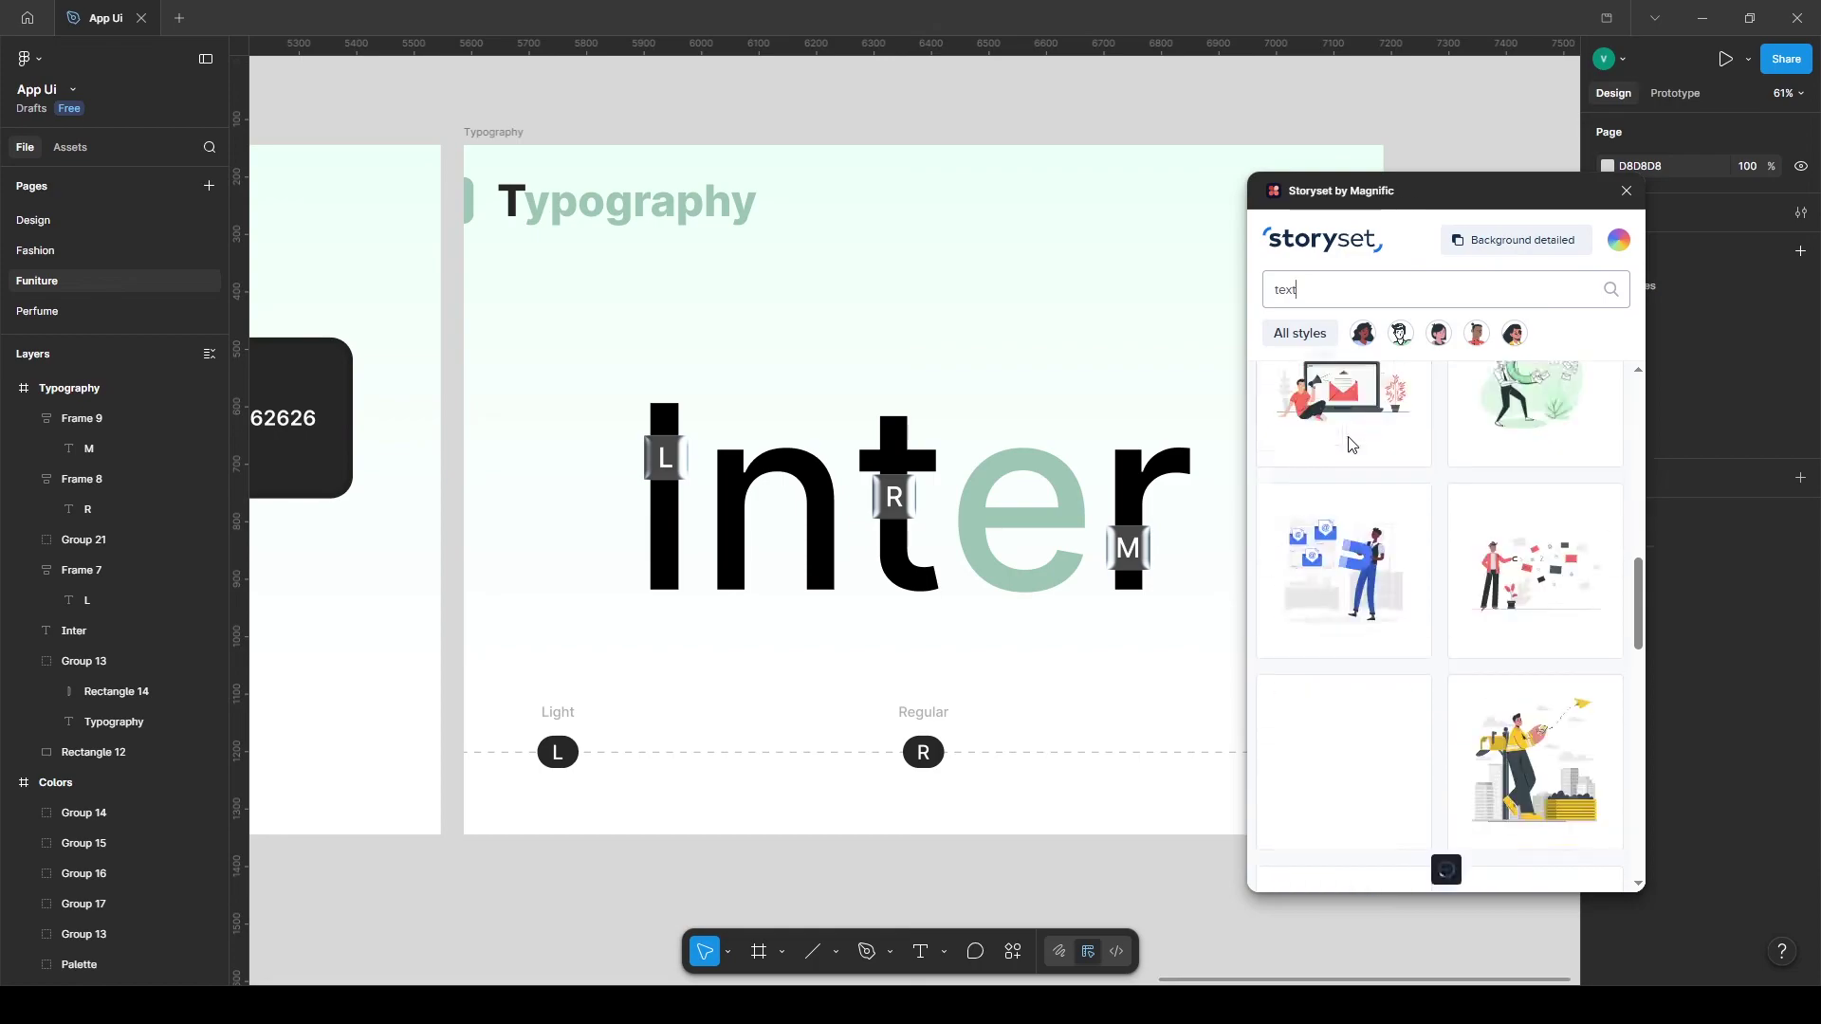
pyautogui.moveTo(1296, 139); pyautogui.dragTo(1298, 139)
pyautogui.click(1627, 192)
# Place the illustration beside the Typography frame, outside its right edge, and enlarge it to about 503 × 516.
pyautogui.moveTo(1130, 302); pyautogui.dragTo(952, 310)
pyautogui.moveTo(823, 116); pyautogui.dragTo(1363, 423)
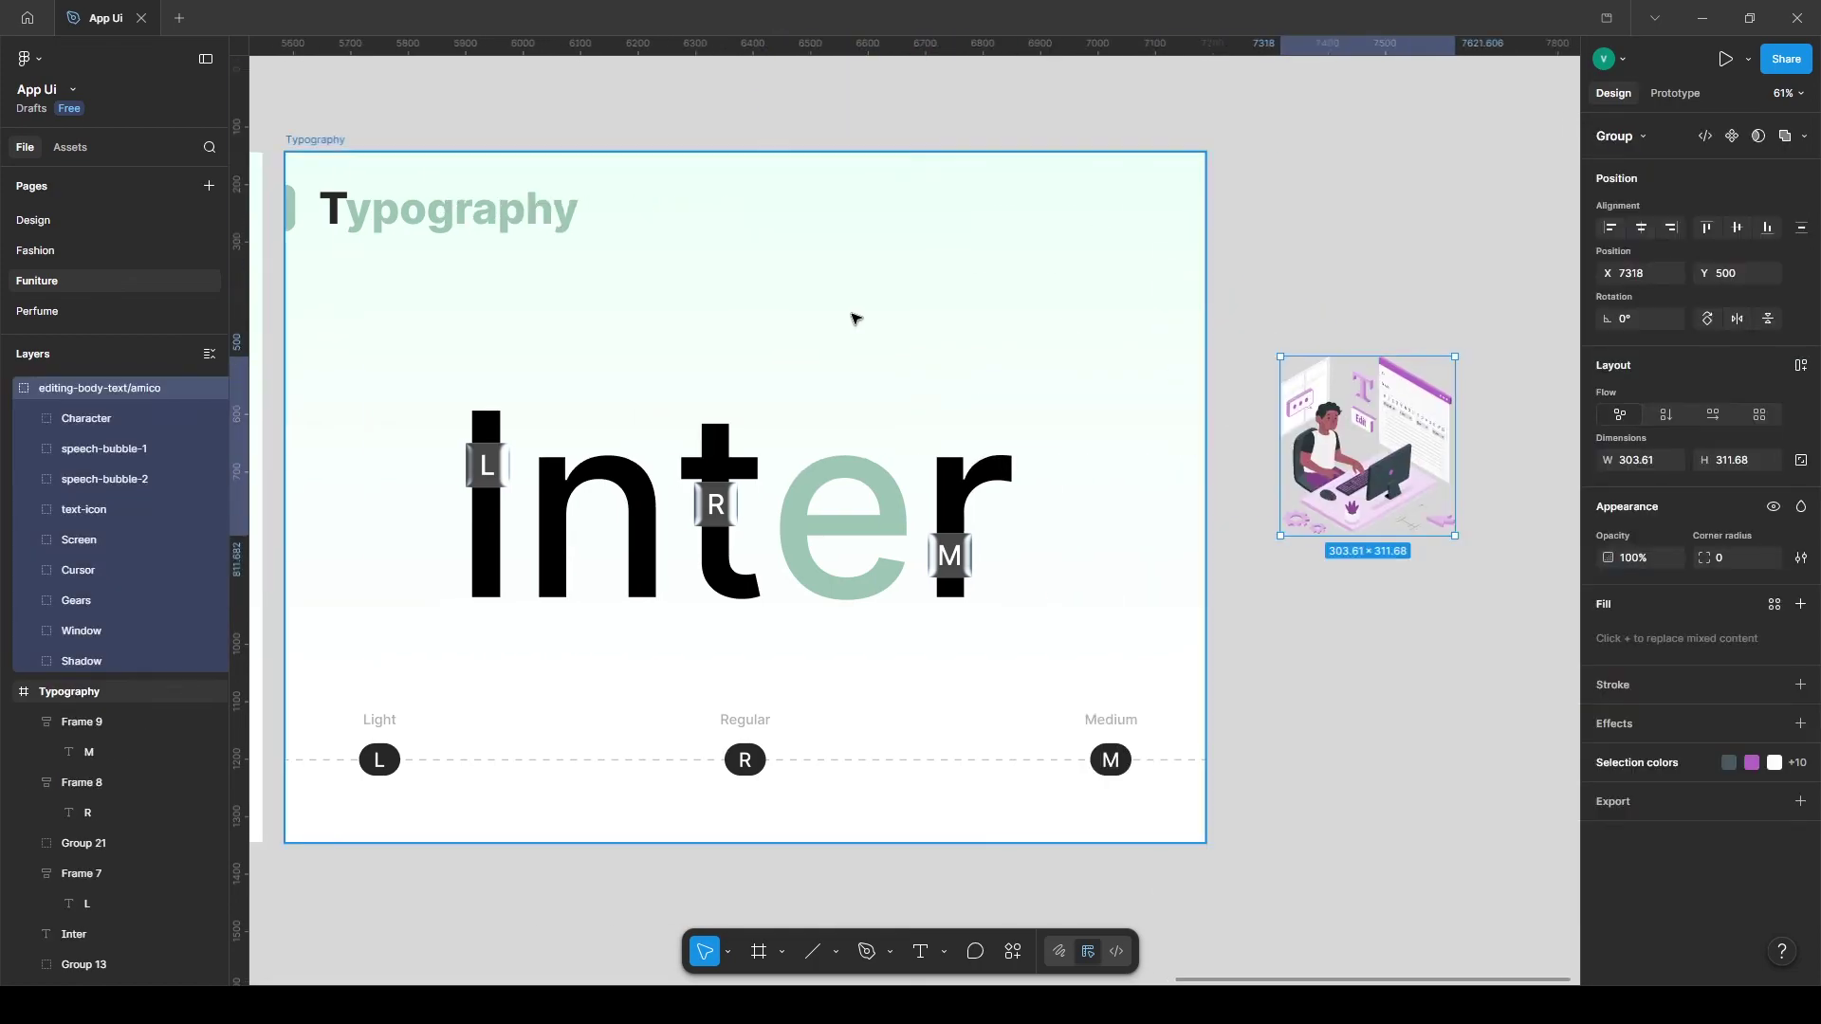
pyautogui.moveTo(1335, 536); pyautogui.dragTo(1324, 652)
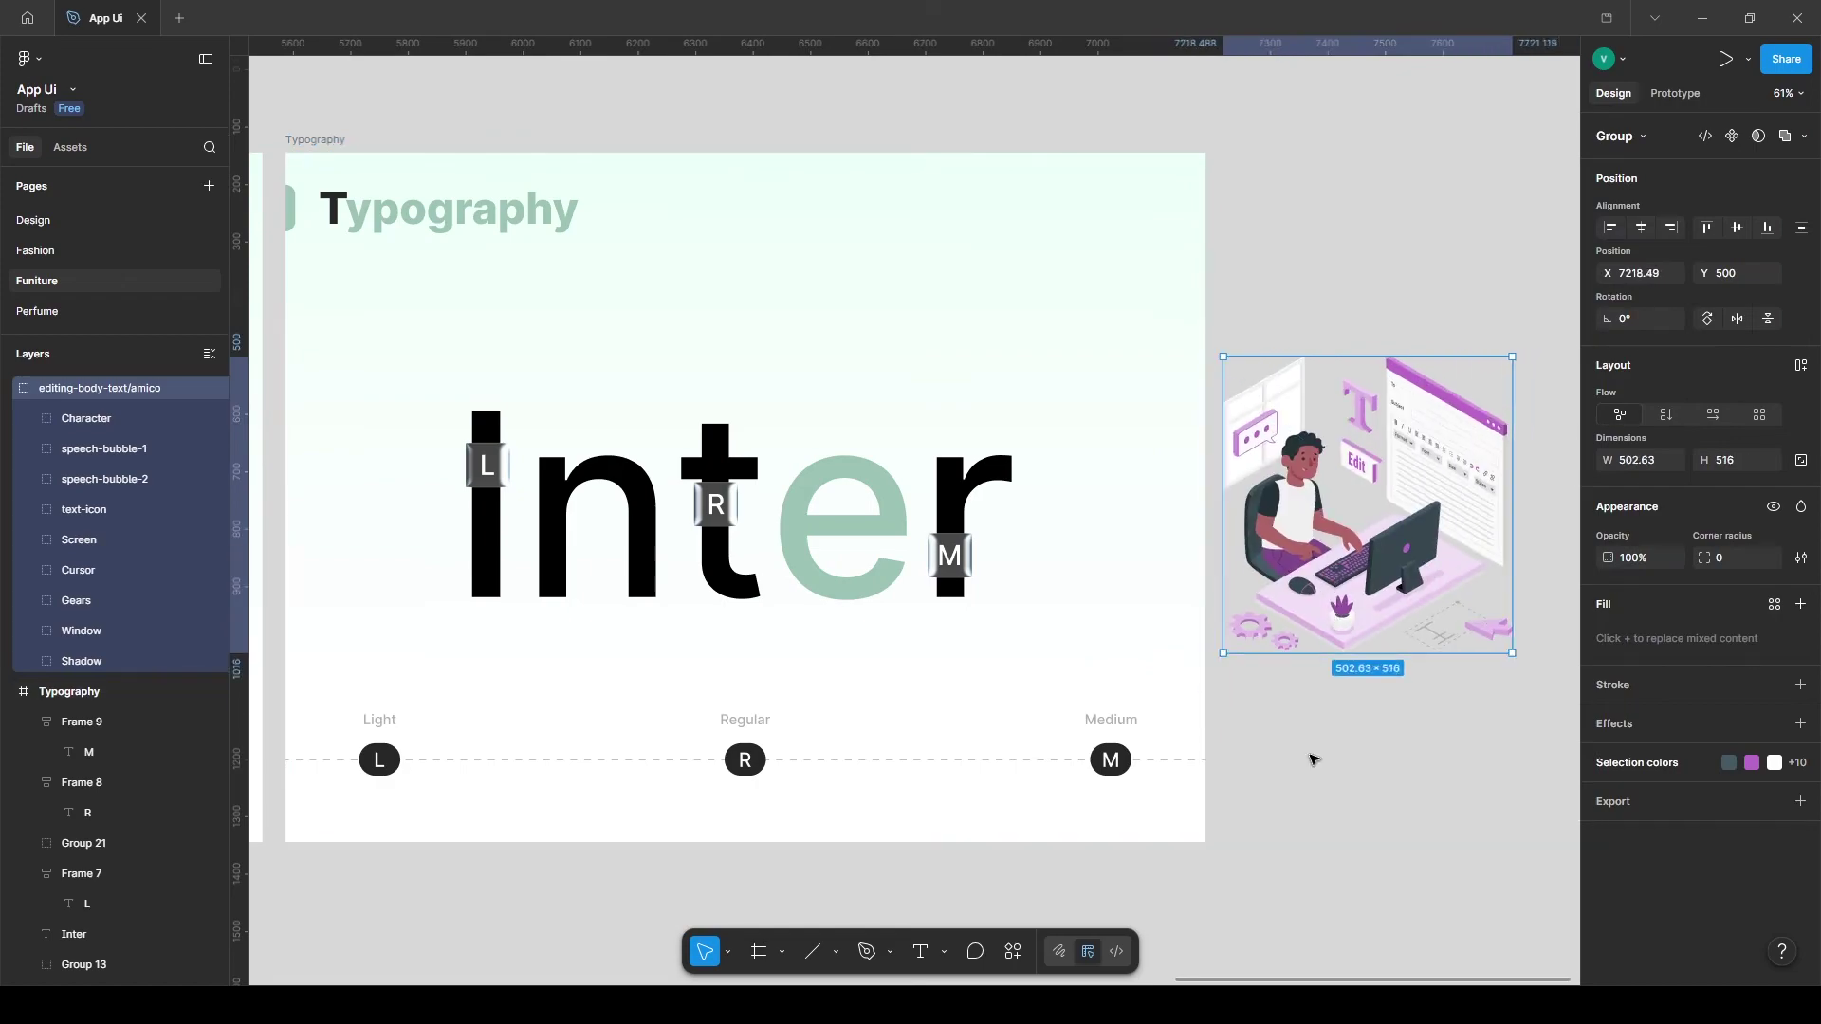
pyautogui.click(1313, 758)
# Copy the illustration's Cursor element into the Typography frame, just to the right of the letter r.
pyautogui.click(1362, 395)
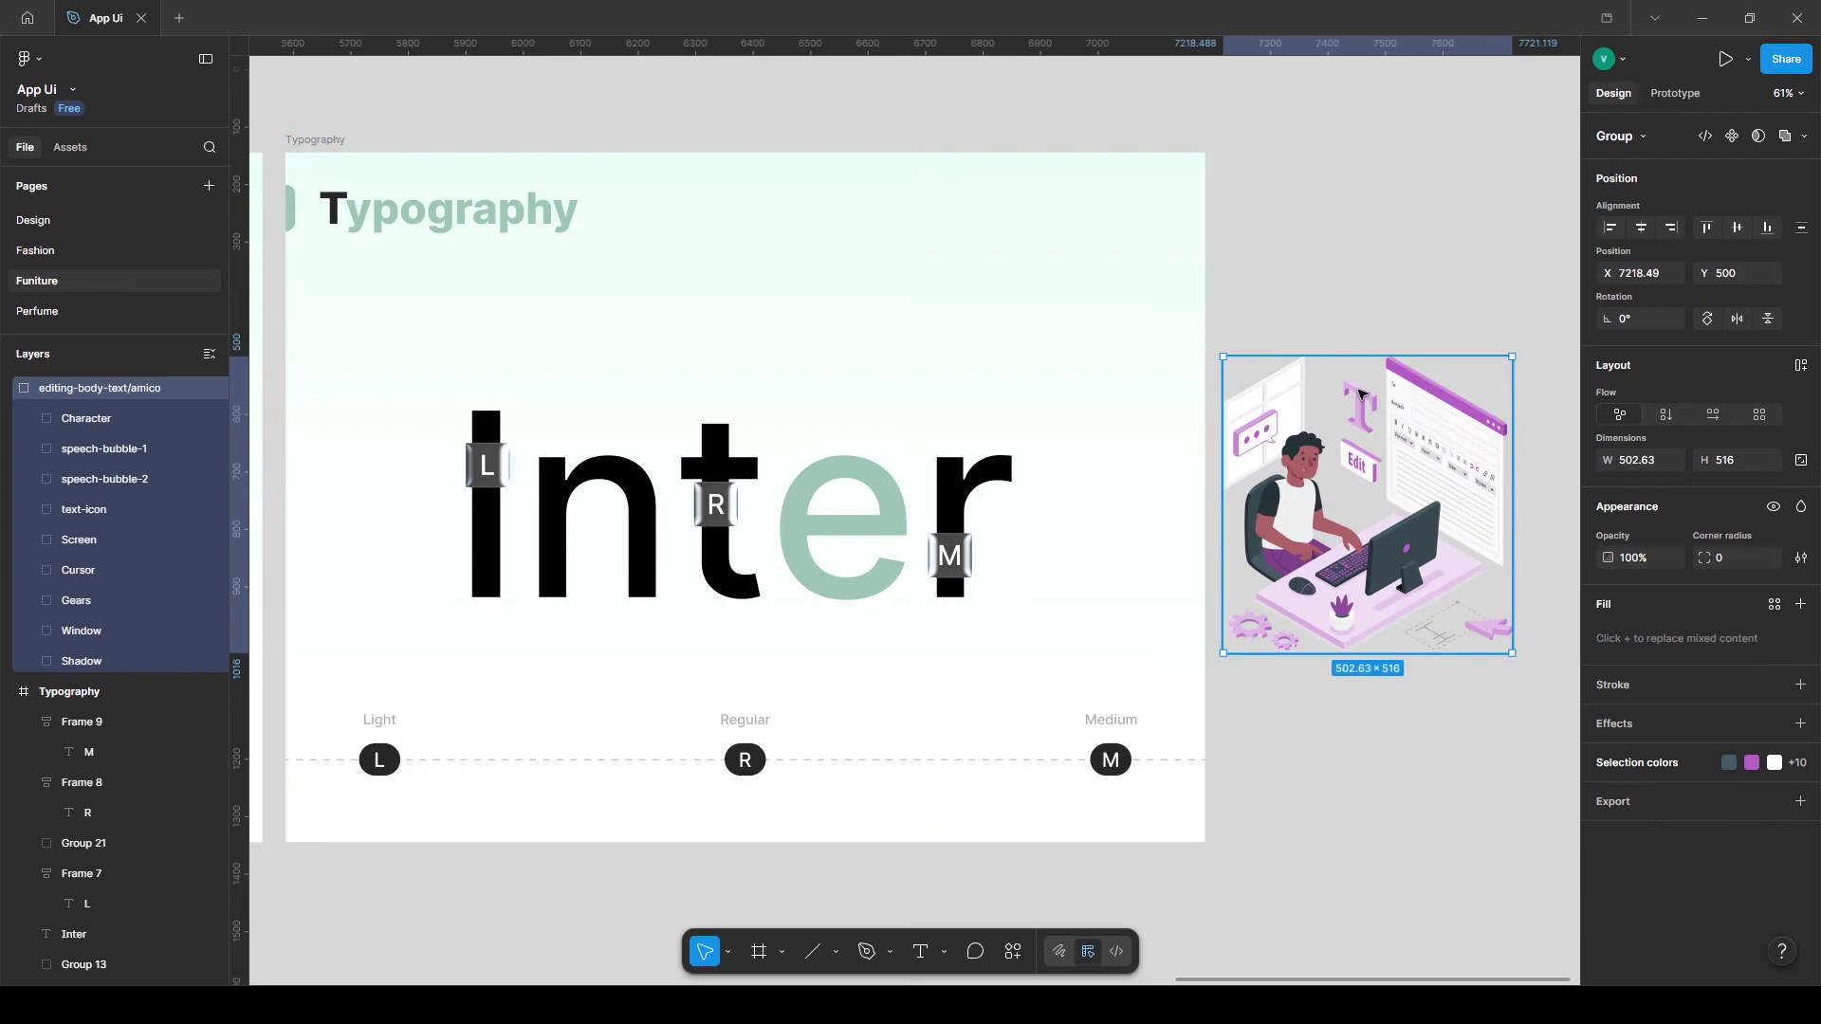
pyautogui.doubleClick(1362, 405)
pyautogui.click(1439, 637)
pyautogui.moveTo(1492, 629); pyautogui.dragTo(1136, 556)
# Copy the illustration's text-icon element into the Typography frame, placing it just left of the letter I.
pyautogui.click(1362, 420)
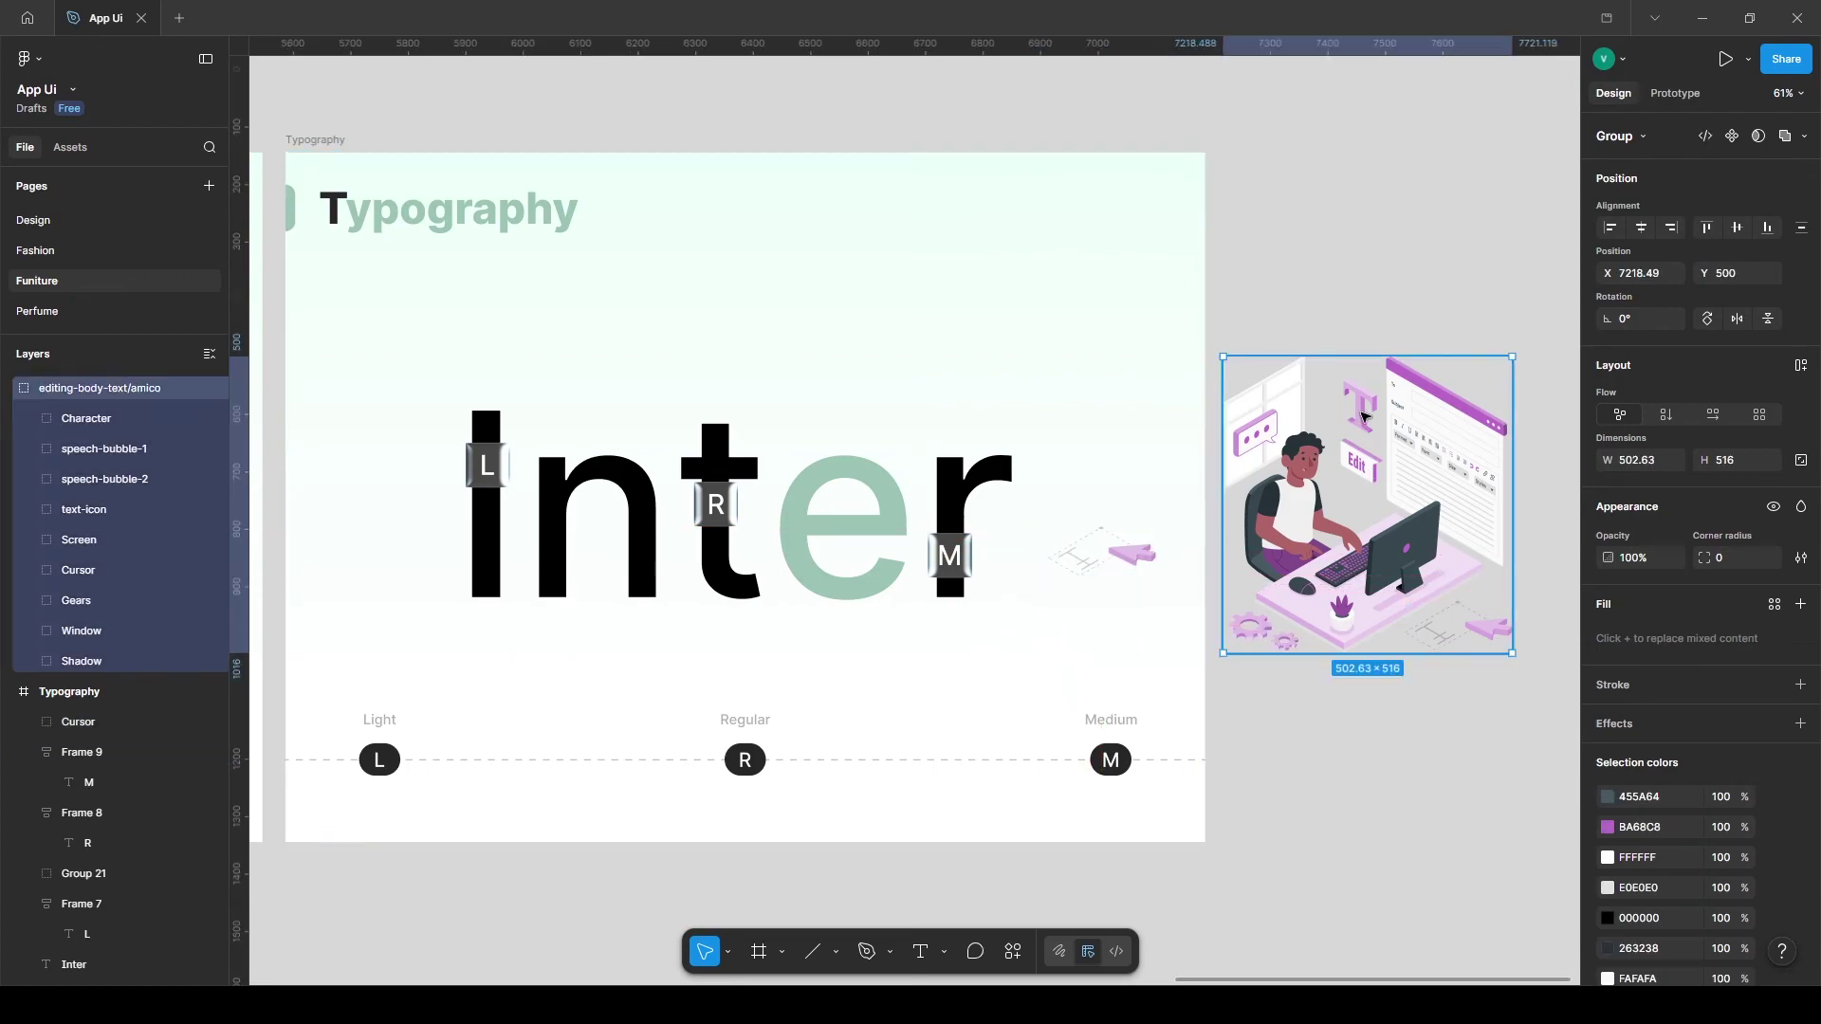
pyautogui.doubleClick(1362, 417)
pyautogui.click(325, 142)
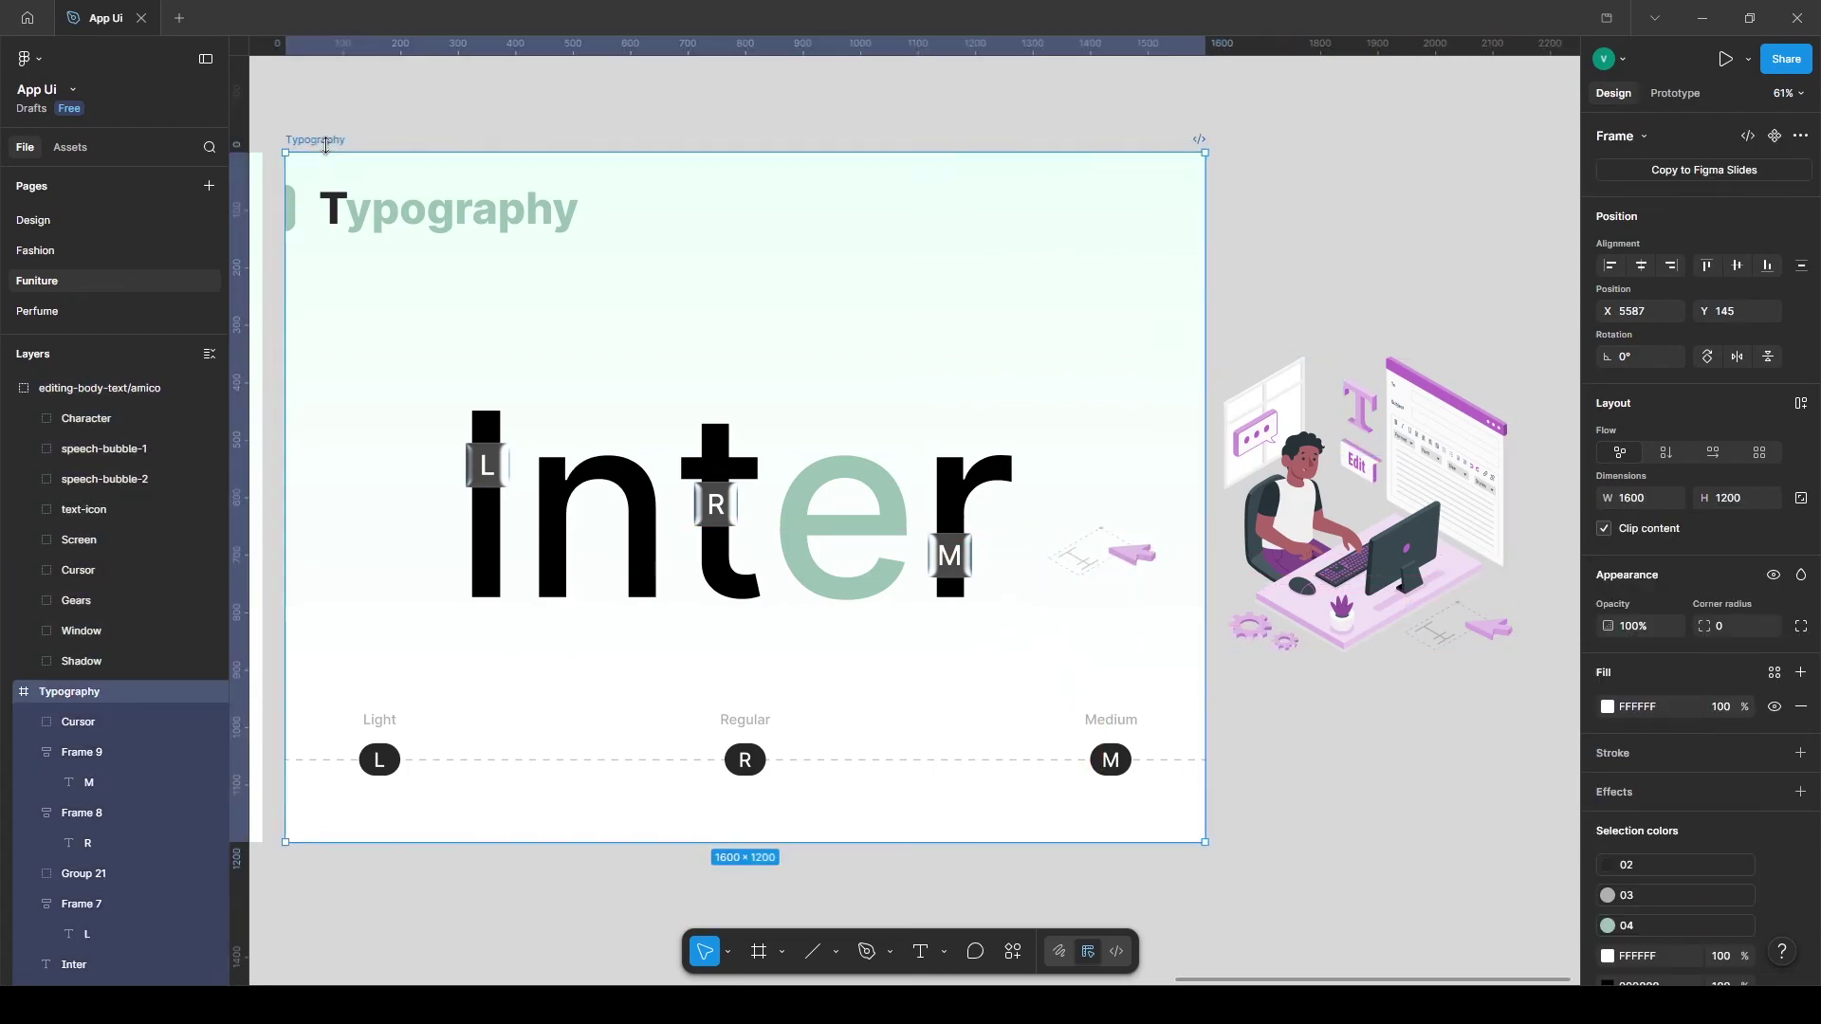
pyautogui.hotkey('ctrl', 'v')
pyautogui.moveTo(452, 257); pyautogui.dragTo(382, 524)
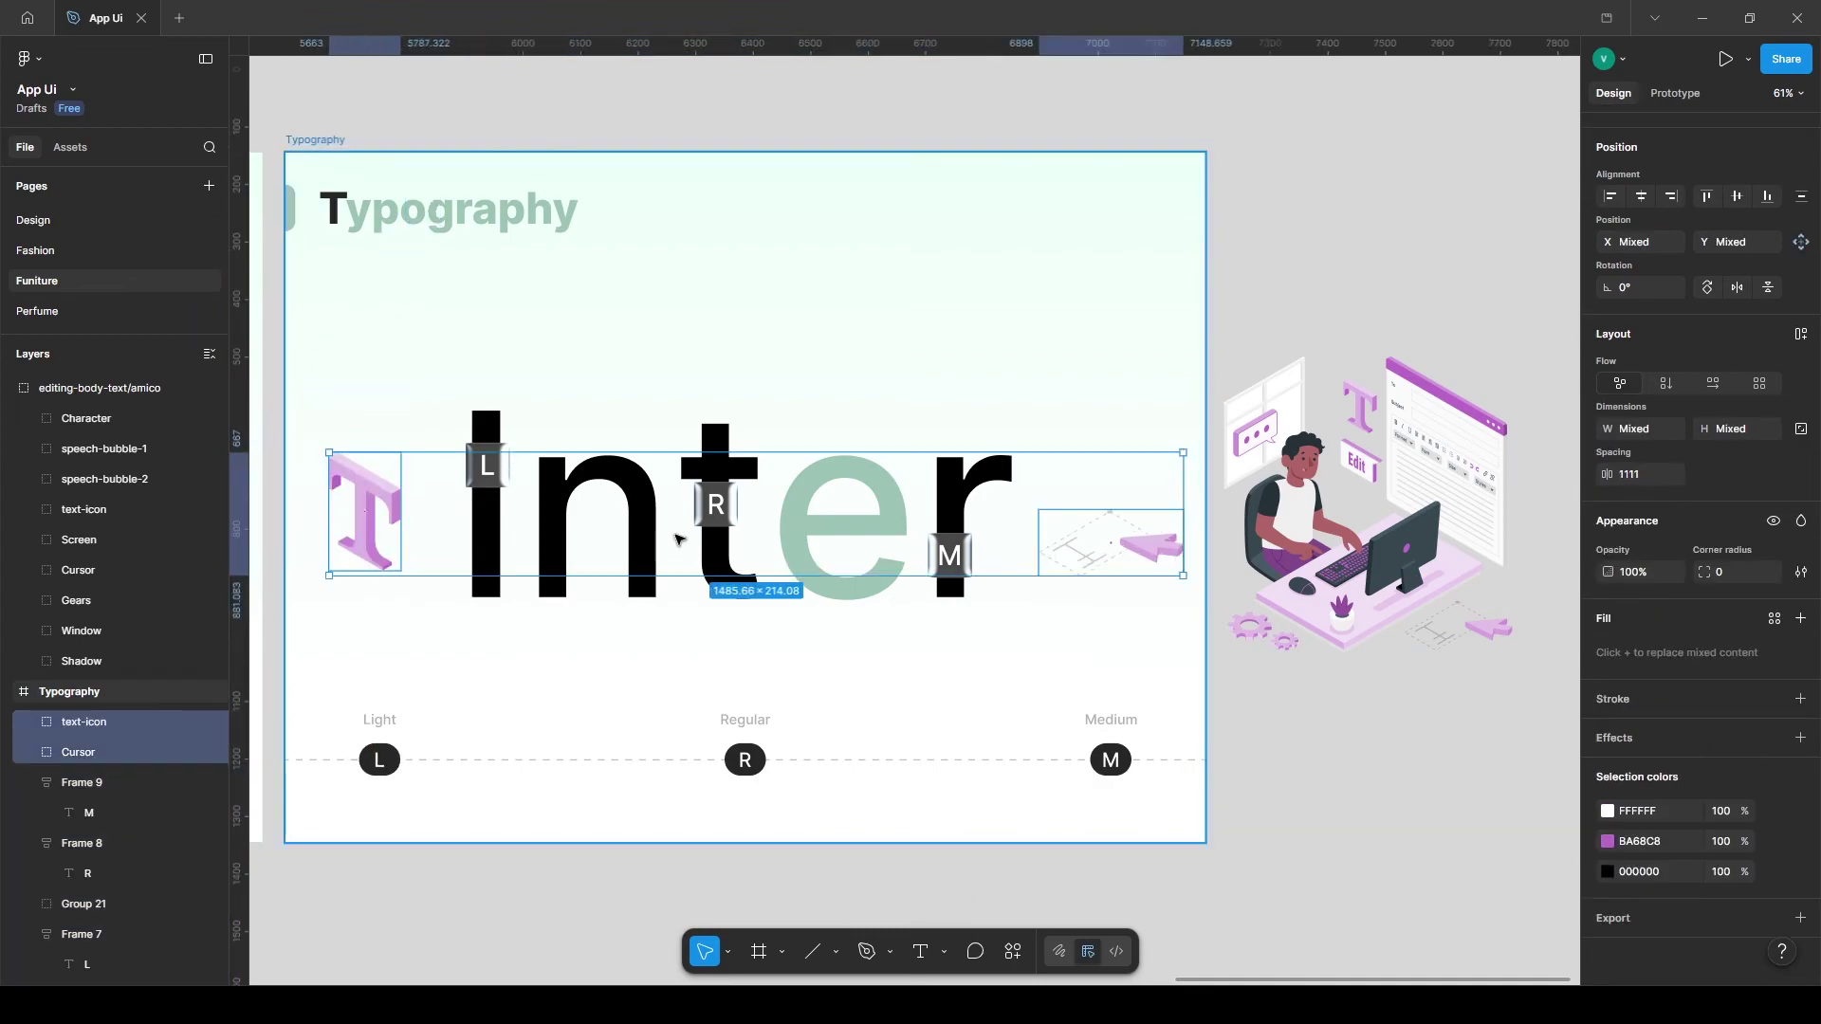
# Recolor the purple of the text icon and cursor with color style 04, and delete the source illustration.
pyautogui.click(1607, 841)
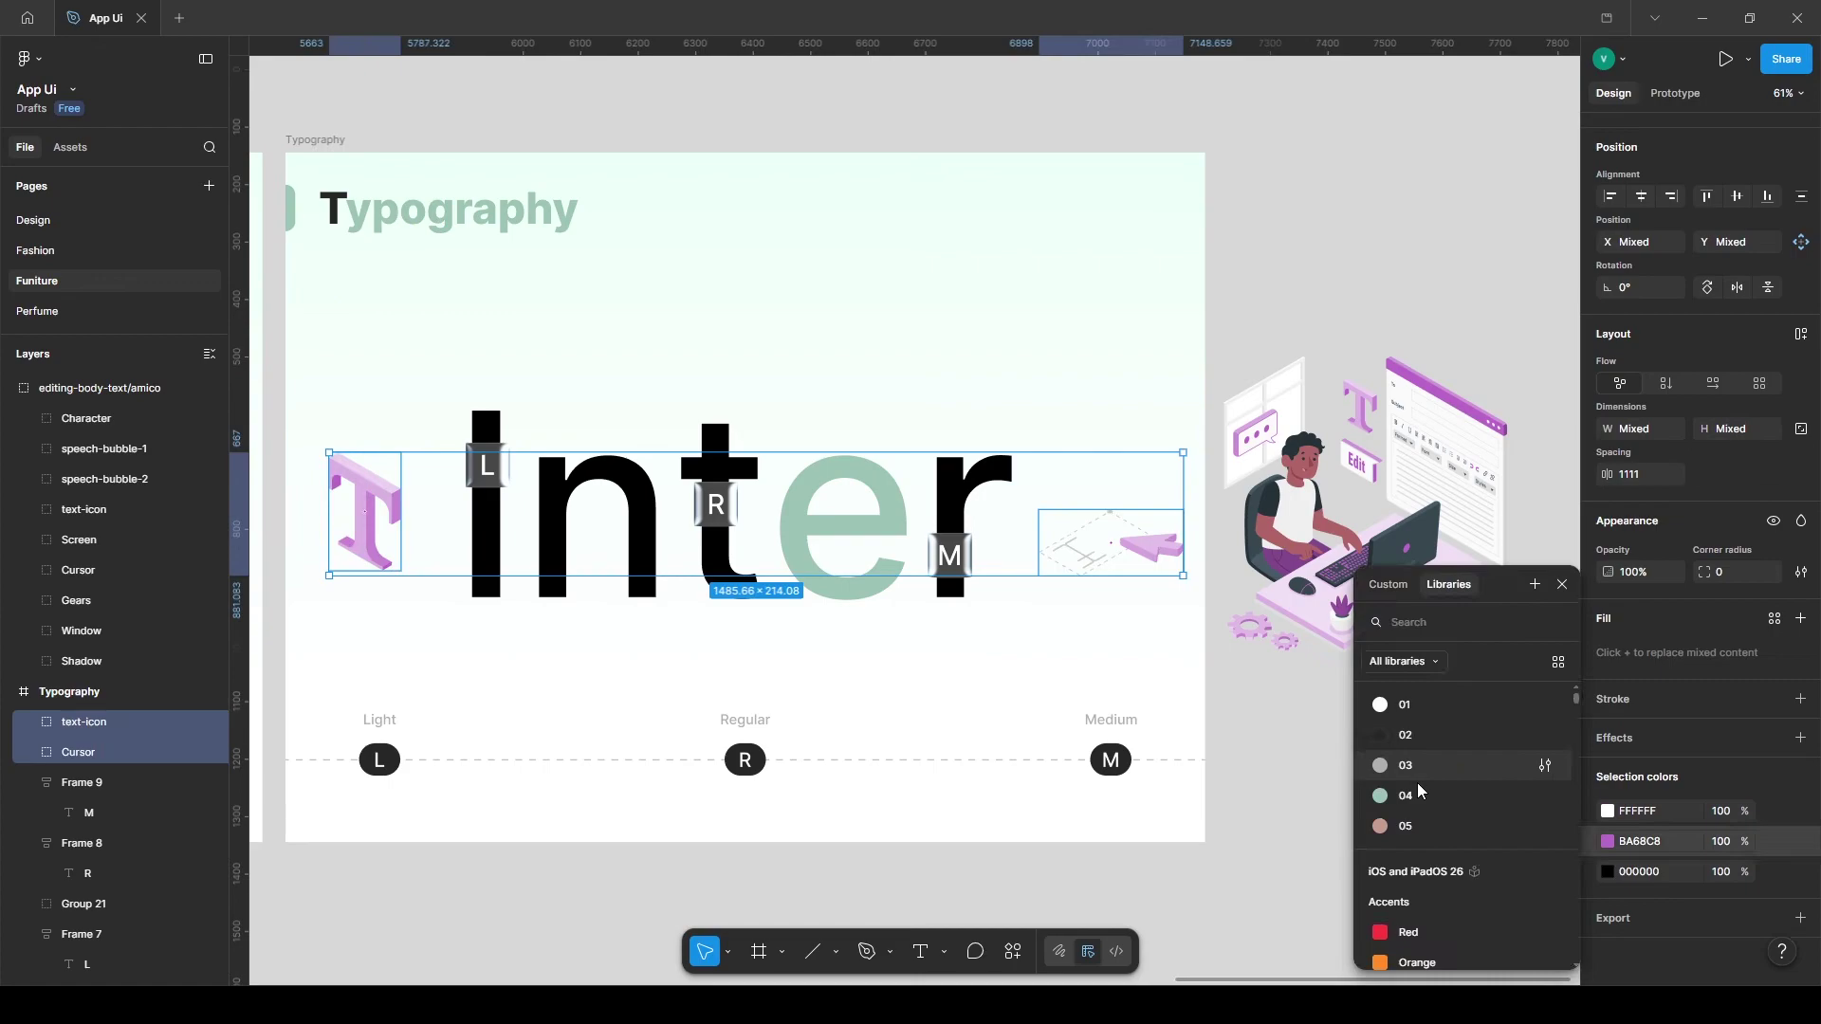
pyautogui.click(1420, 793)
pyautogui.click(1393, 736)
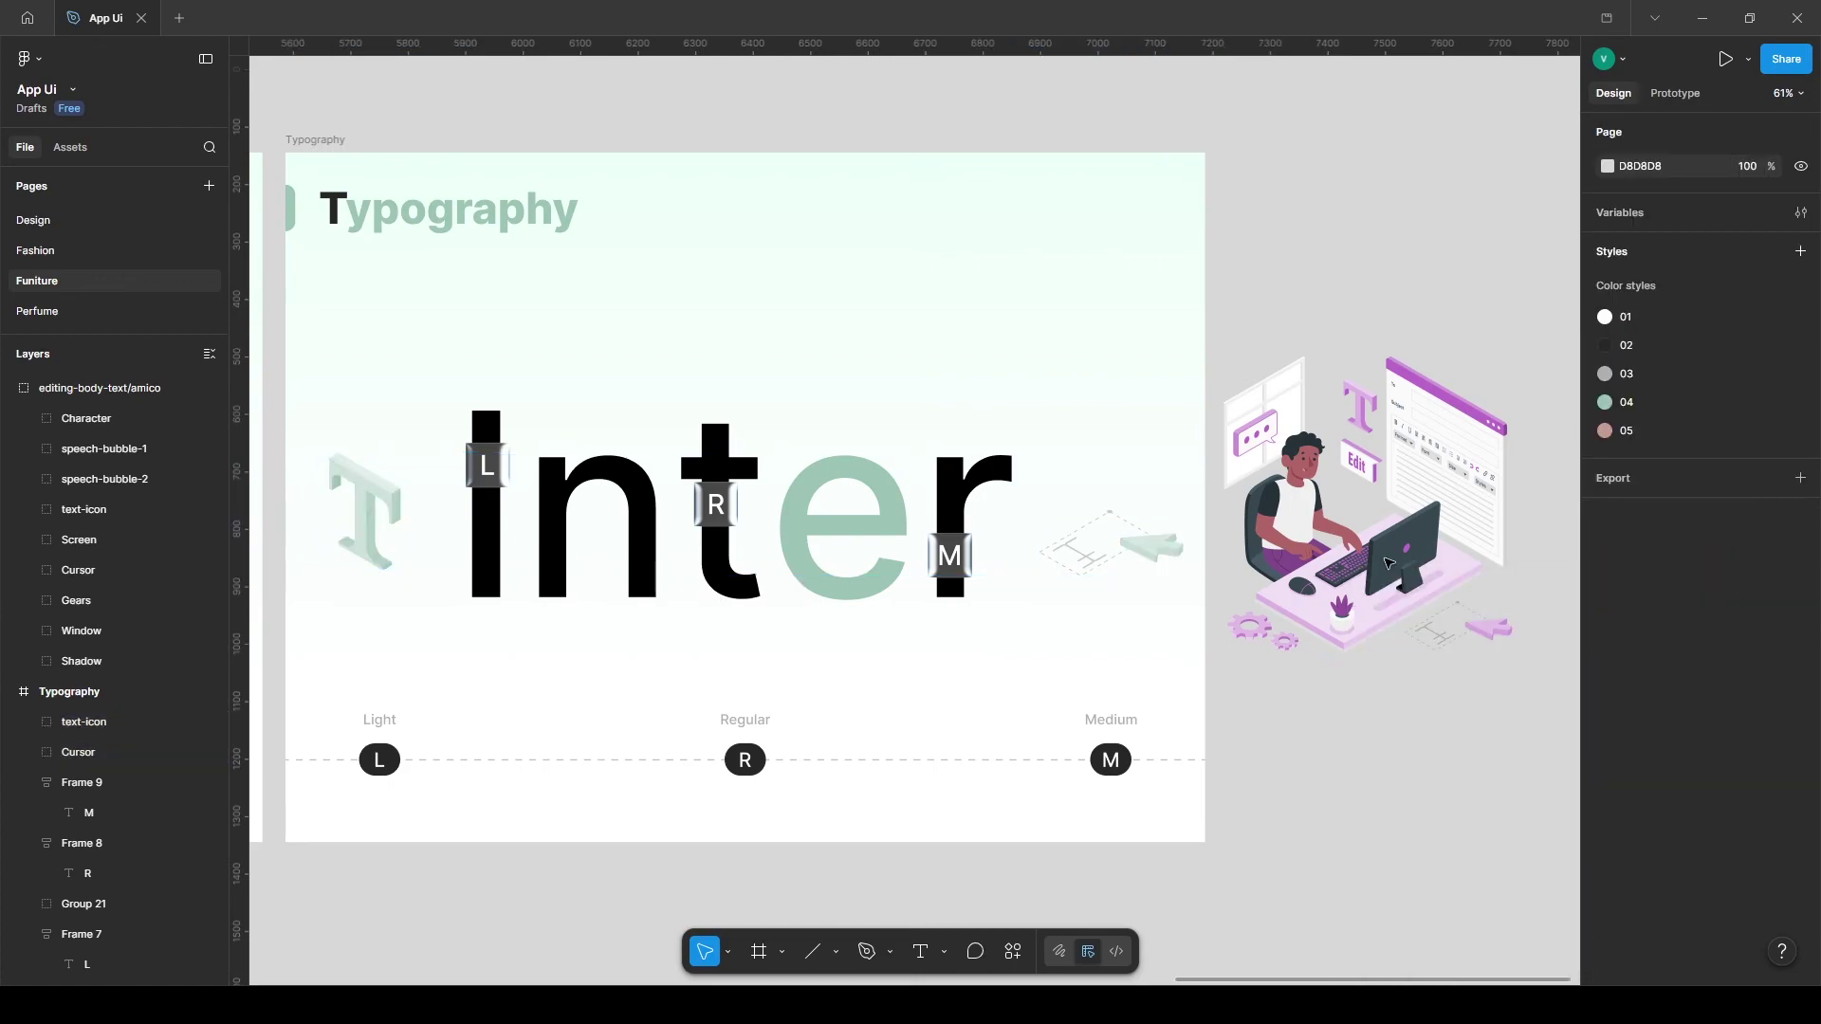
pyautogui.click(1387, 563)
pyautogui.press('Delete')
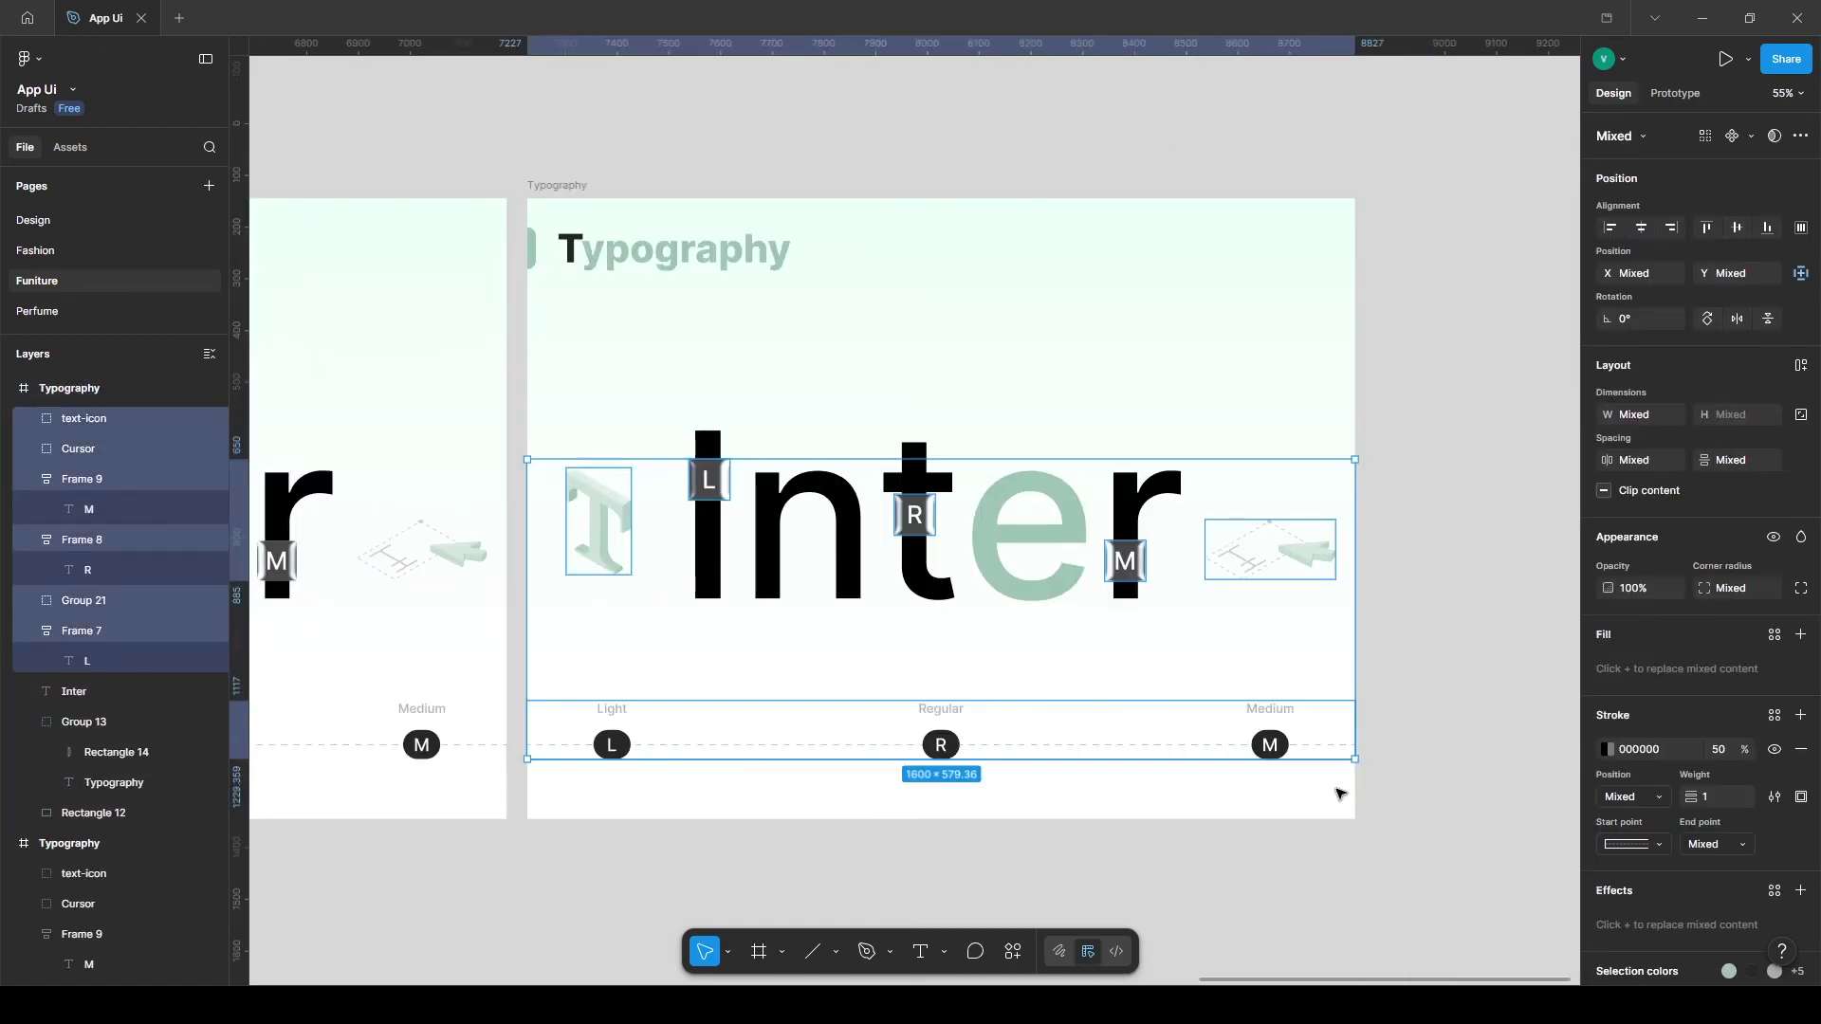
# Delete the illustrations, weight markers, label row and Inter word from the duplicated Typography frame.
pyautogui.press('Delete')
pyautogui.click(896, 474)
pyautogui.press('Delete')
# Change the duplicate frame's heading to "UserFlow" and rename the frame "userflow".
pyautogui.doubleClick(765, 252)
pyautogui.moveTo(789, 253); pyautogui.dragTo(521, 254)
pyautogui.write('User F')
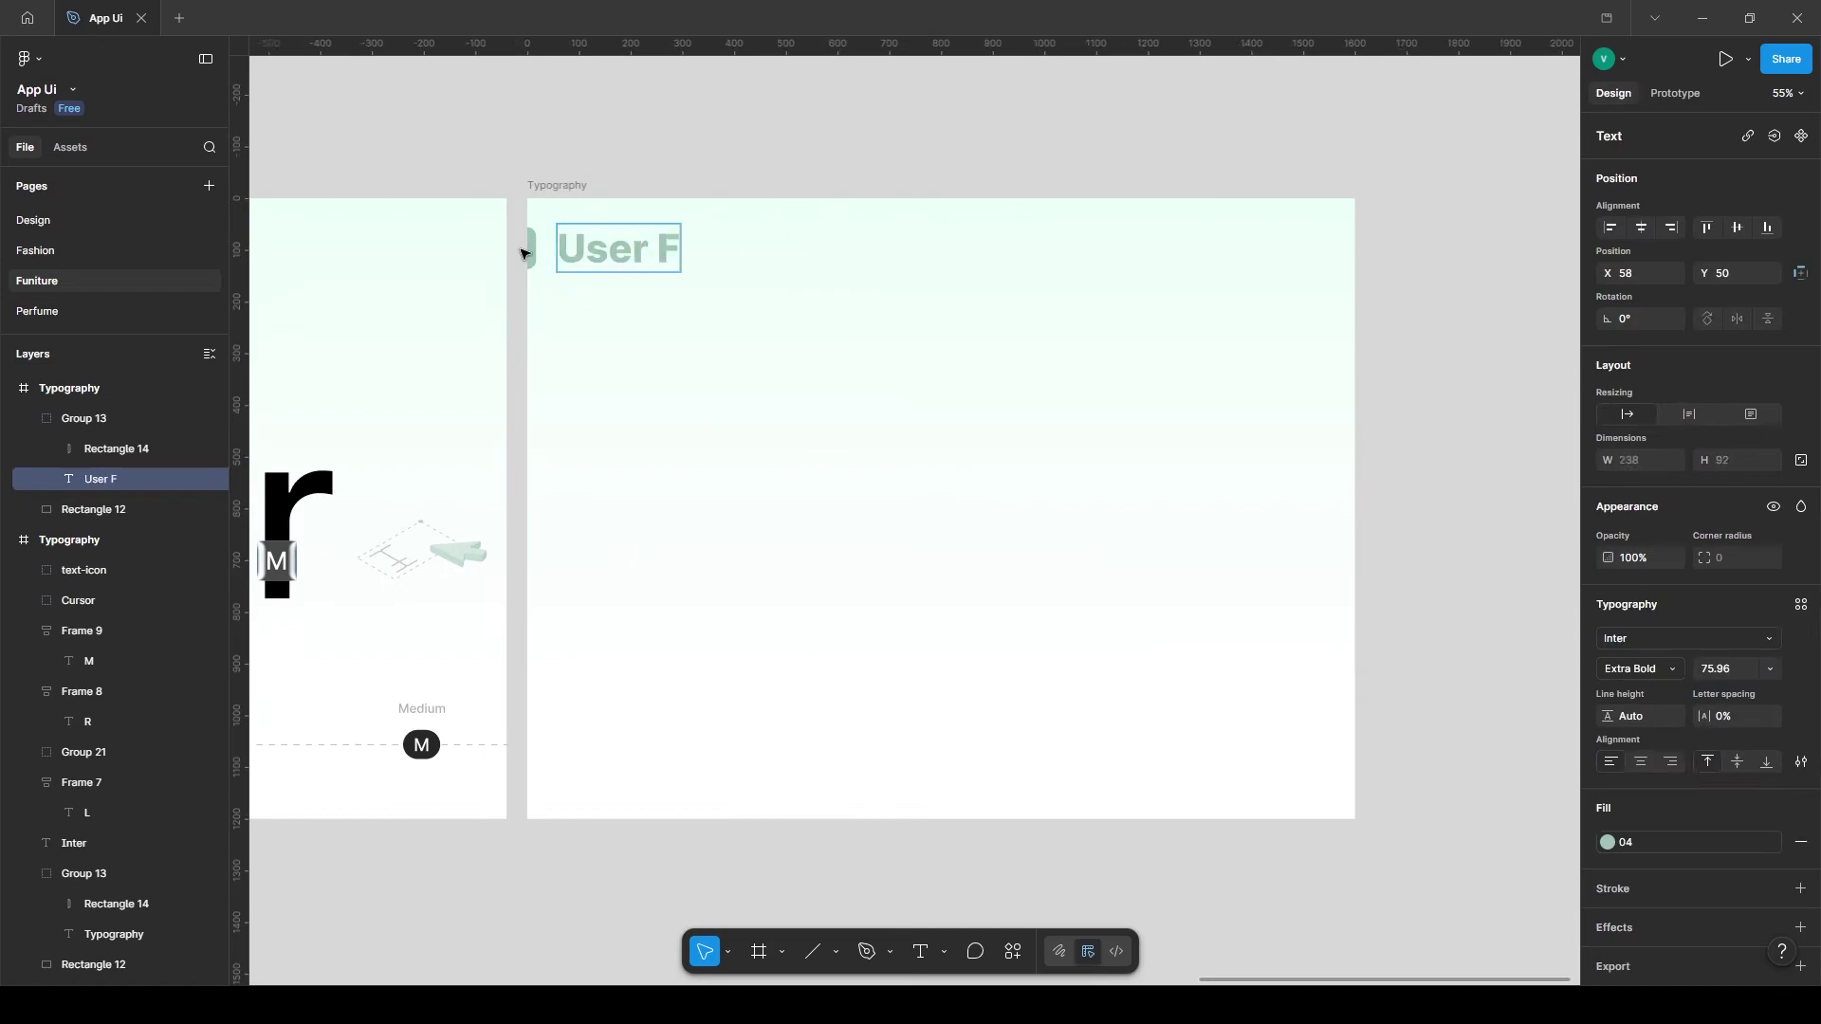
pyautogui.write('low')
pyautogui.click(1464, 414)
pyautogui.click(544, 187)
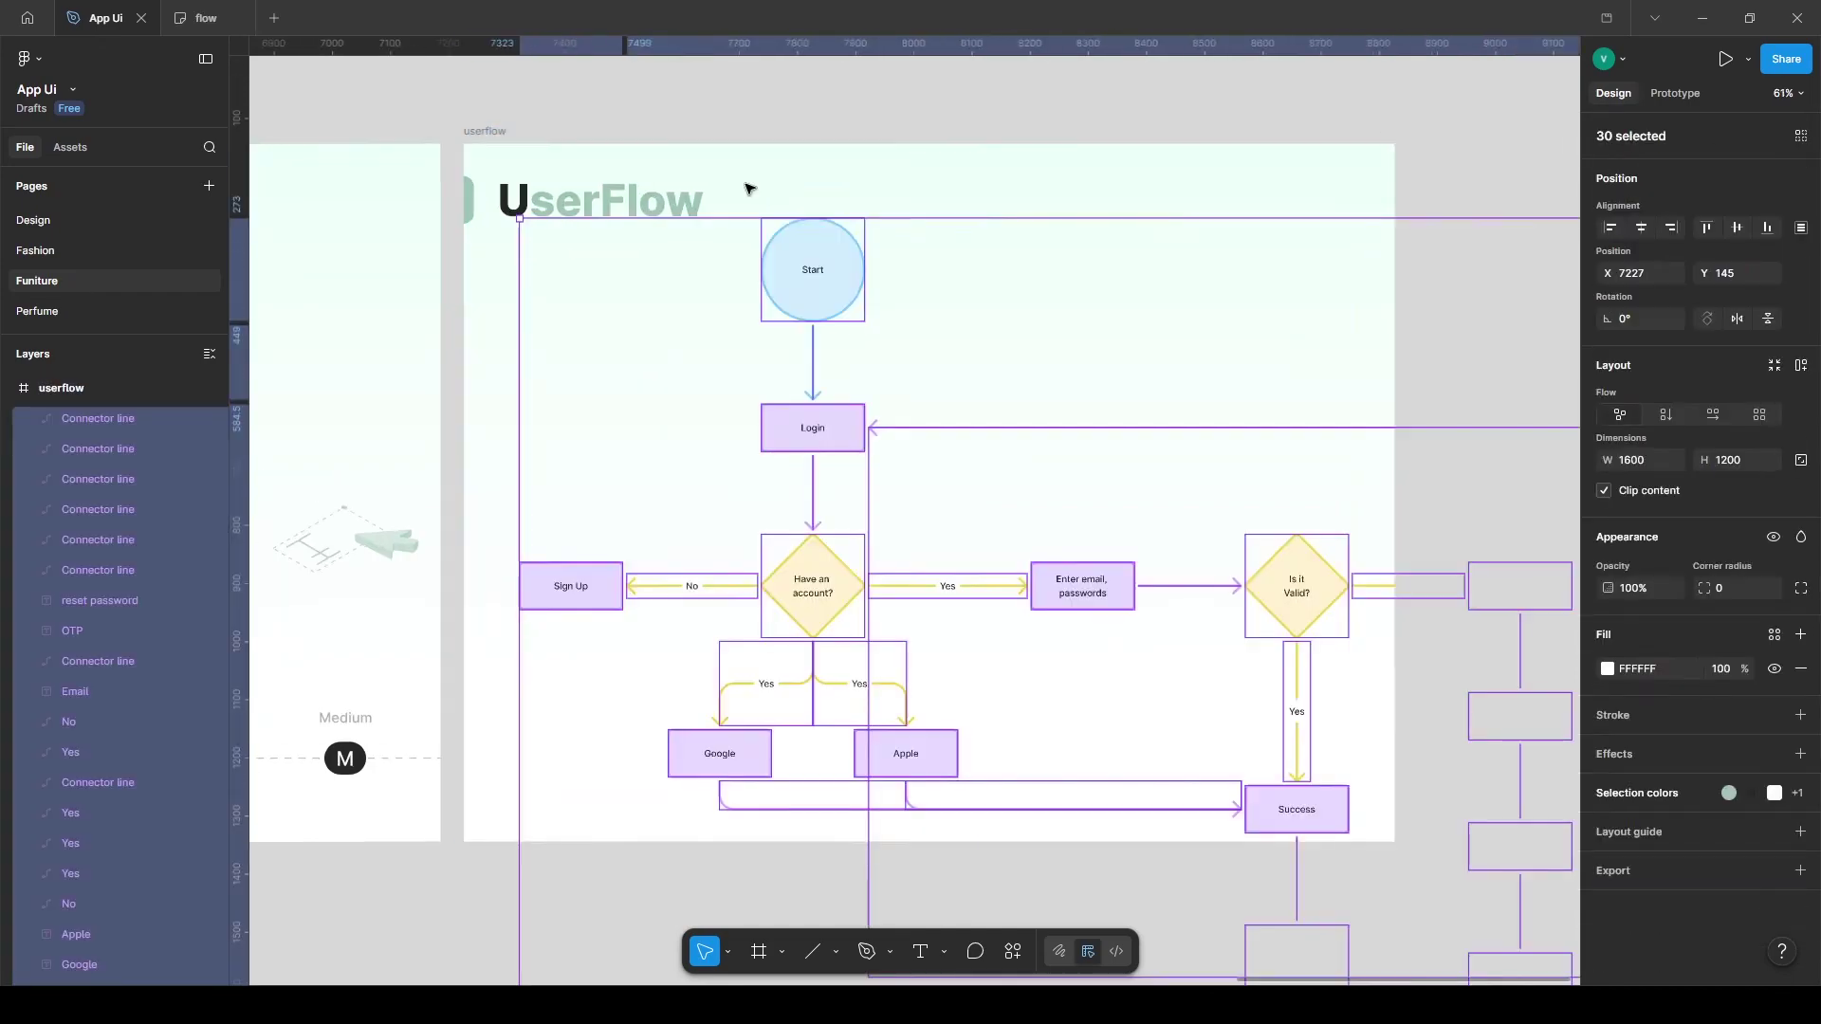
# Scale the flowchart down to about 1266 × 975, position it below the heading in the userflow frame, and group it.
pyautogui.press('k')
pyautogui.moveTo(595, 296); pyautogui.dragTo(651, 311)
pyautogui.moveTo(877, 372); pyautogui.dragTo(682, 305)
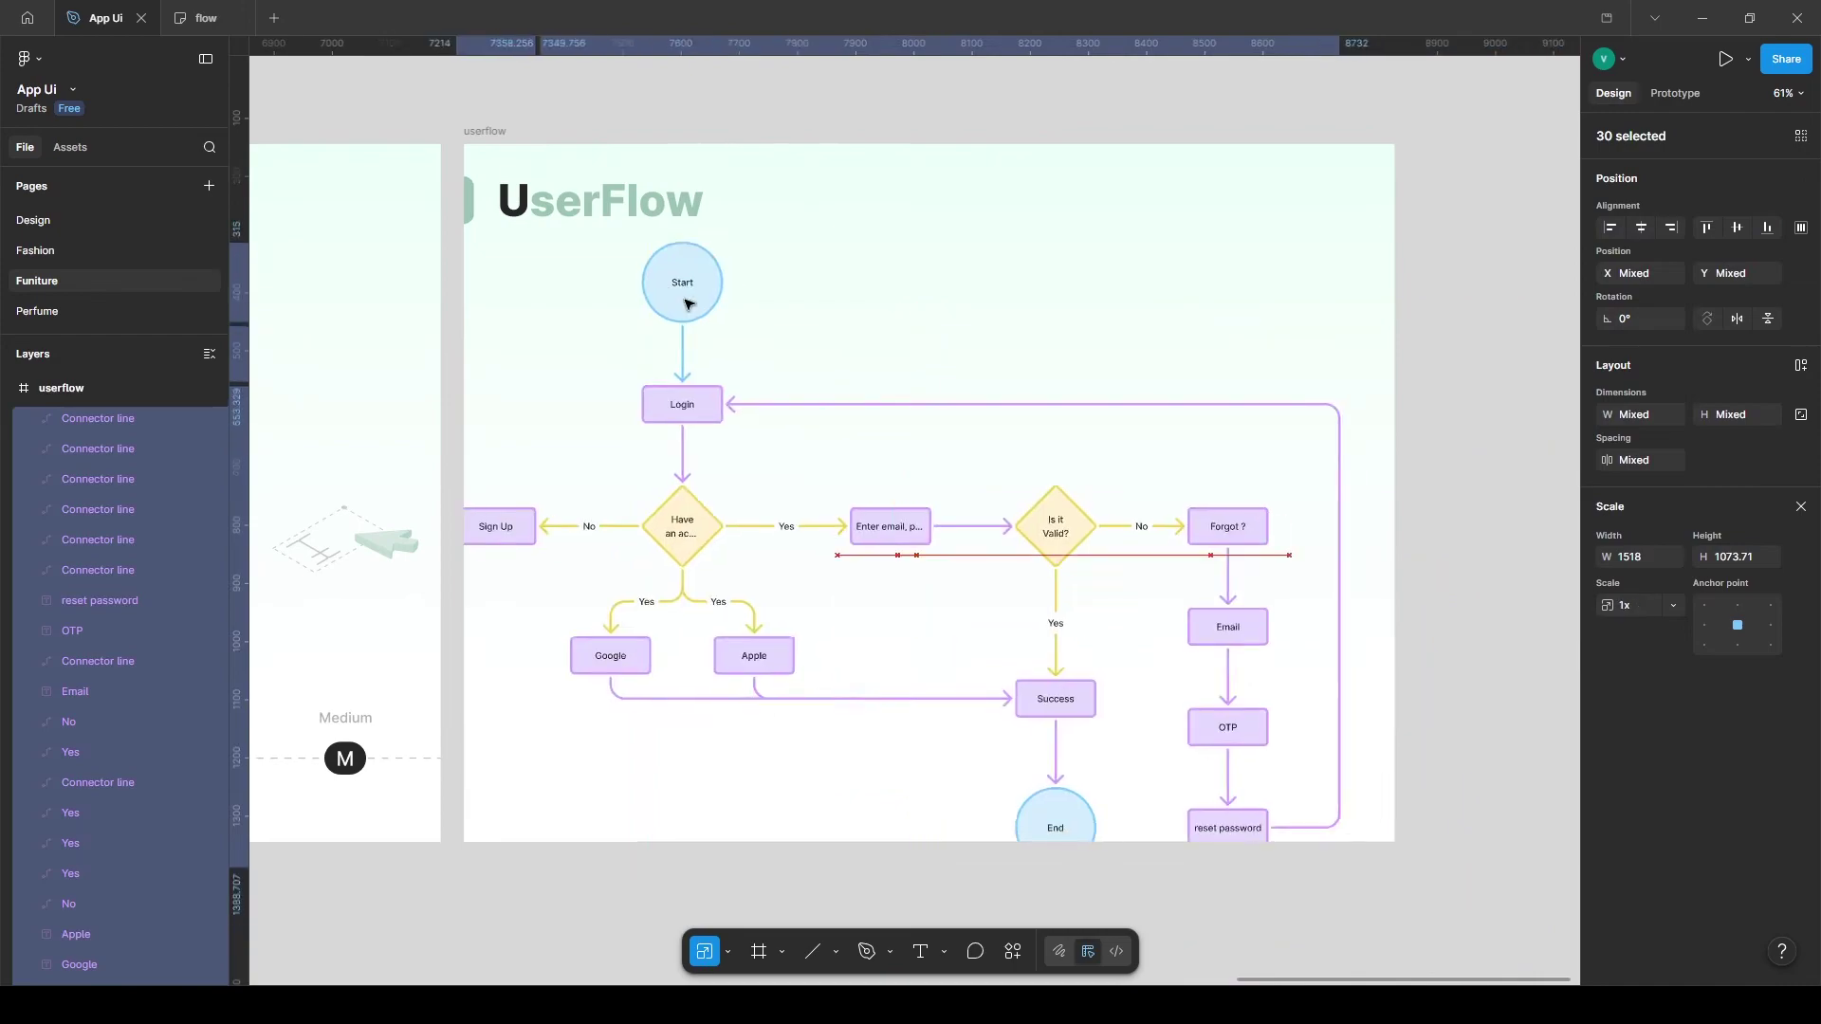
pyautogui.moveTo(953, 865); pyautogui.dragTo(963, 813)
pyautogui.moveTo(1025, 657); pyautogui.dragTo(1042, 666)
pyautogui.hotkey('ctrl', 'g')
pyautogui.press('v')
# Recolor the flowchart's purple lines and box fills with color style 04.
pyautogui.scroll(-4, 1776, 727)
pyautogui.click(1775, 720)
pyautogui.click(1416, 804)
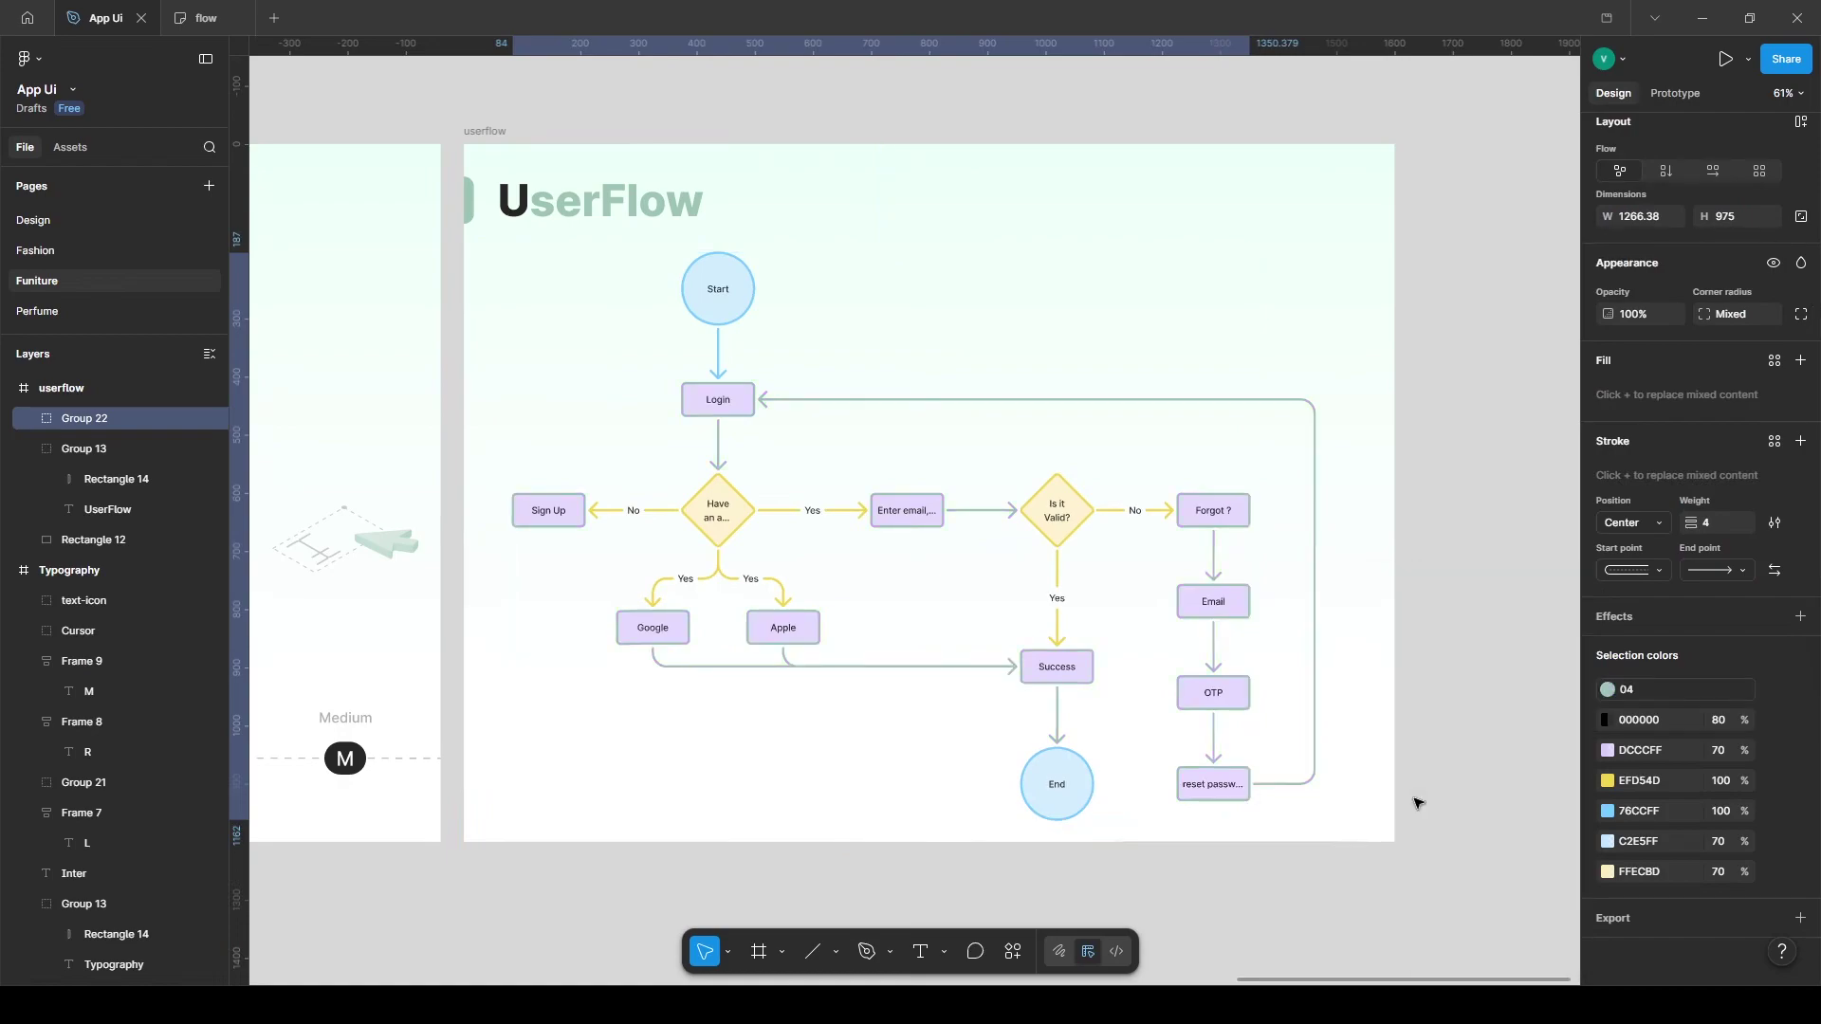
pyautogui.click(1775, 750)
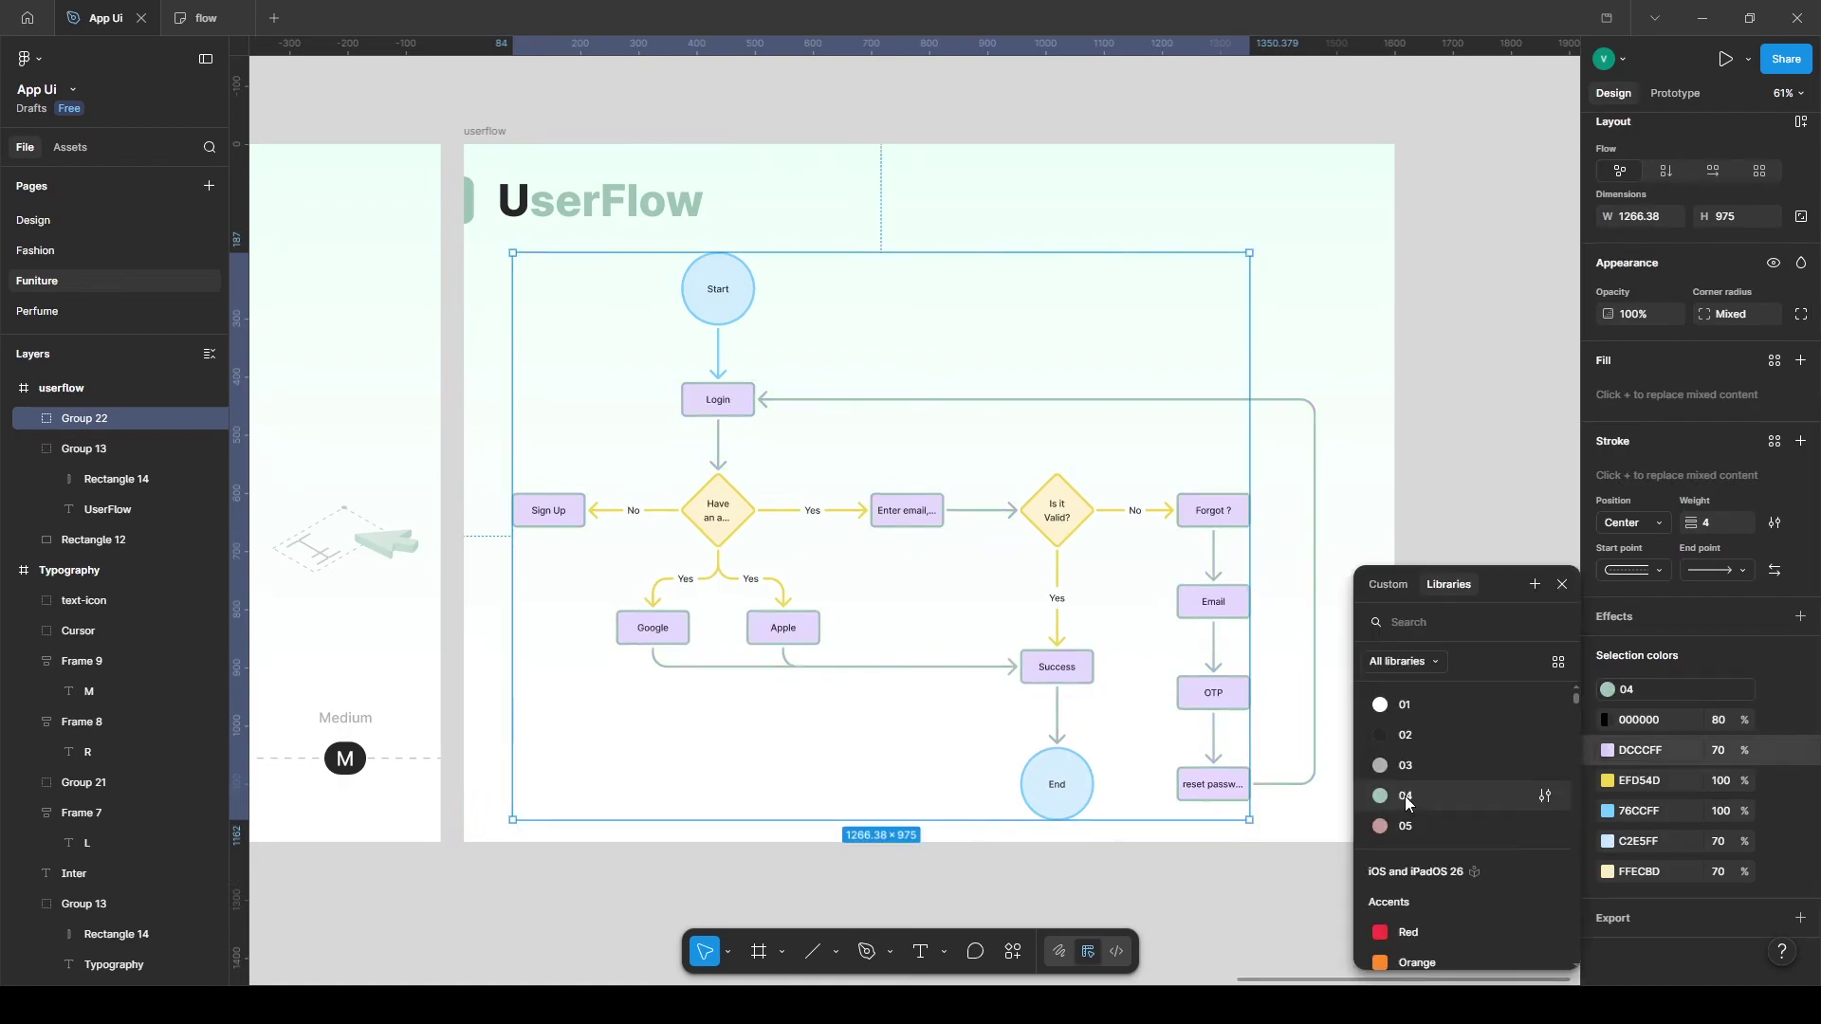
pyautogui.click(1466, 787)
pyautogui.press('Escape')
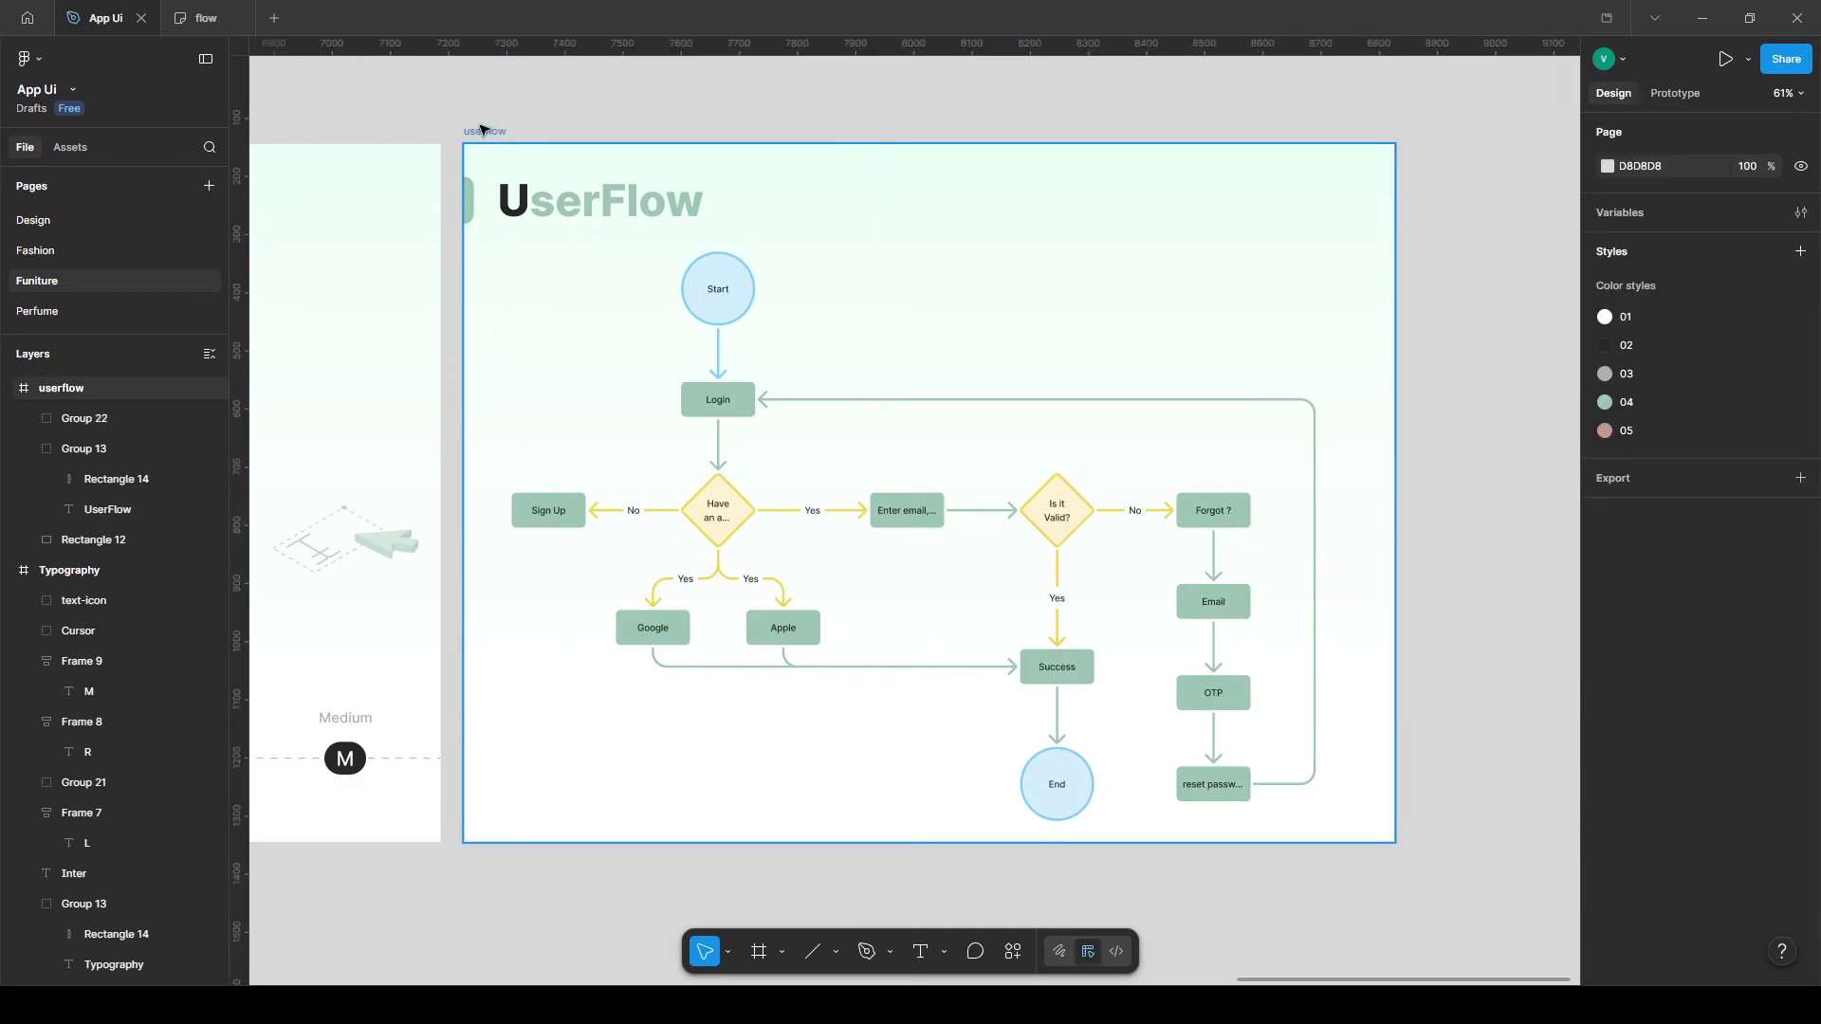
# Set the duplicated userflow frame's heading to "Wireframe" and rename the frame "Wireframe".
pyautogui.write('i')
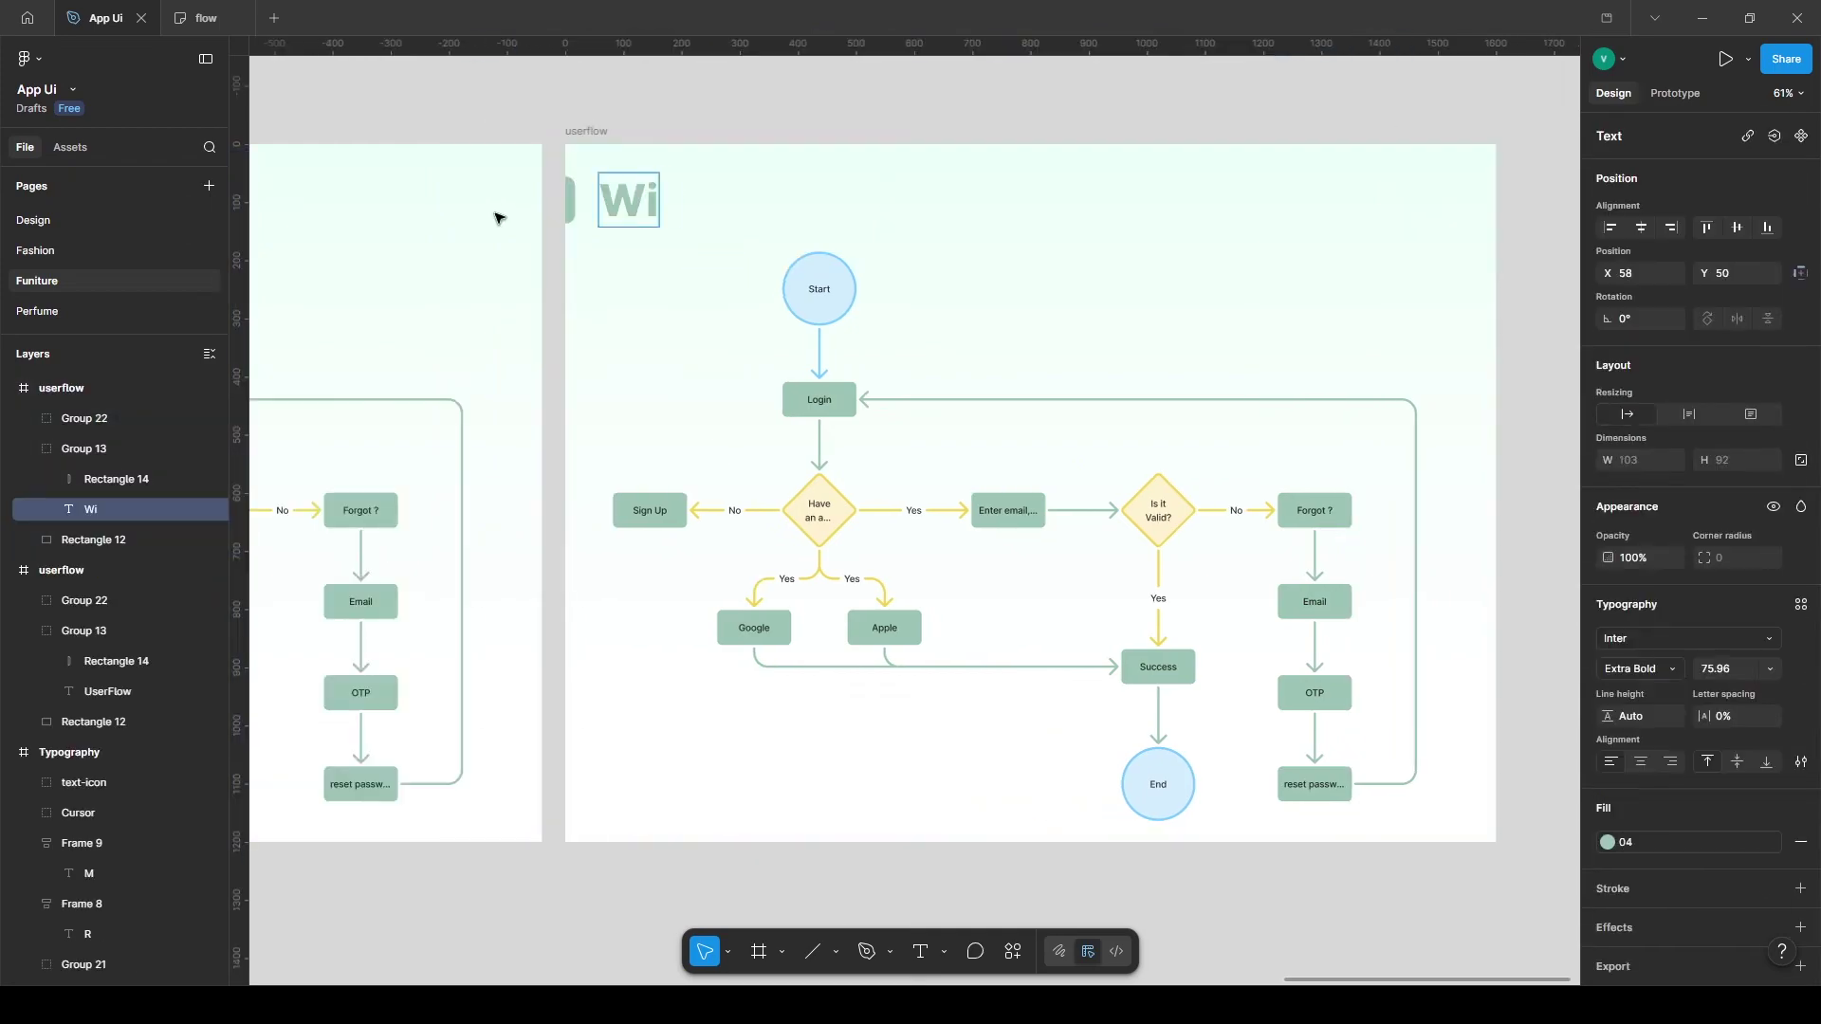
pyautogui.write('reframe')
pyautogui.press('Escape')
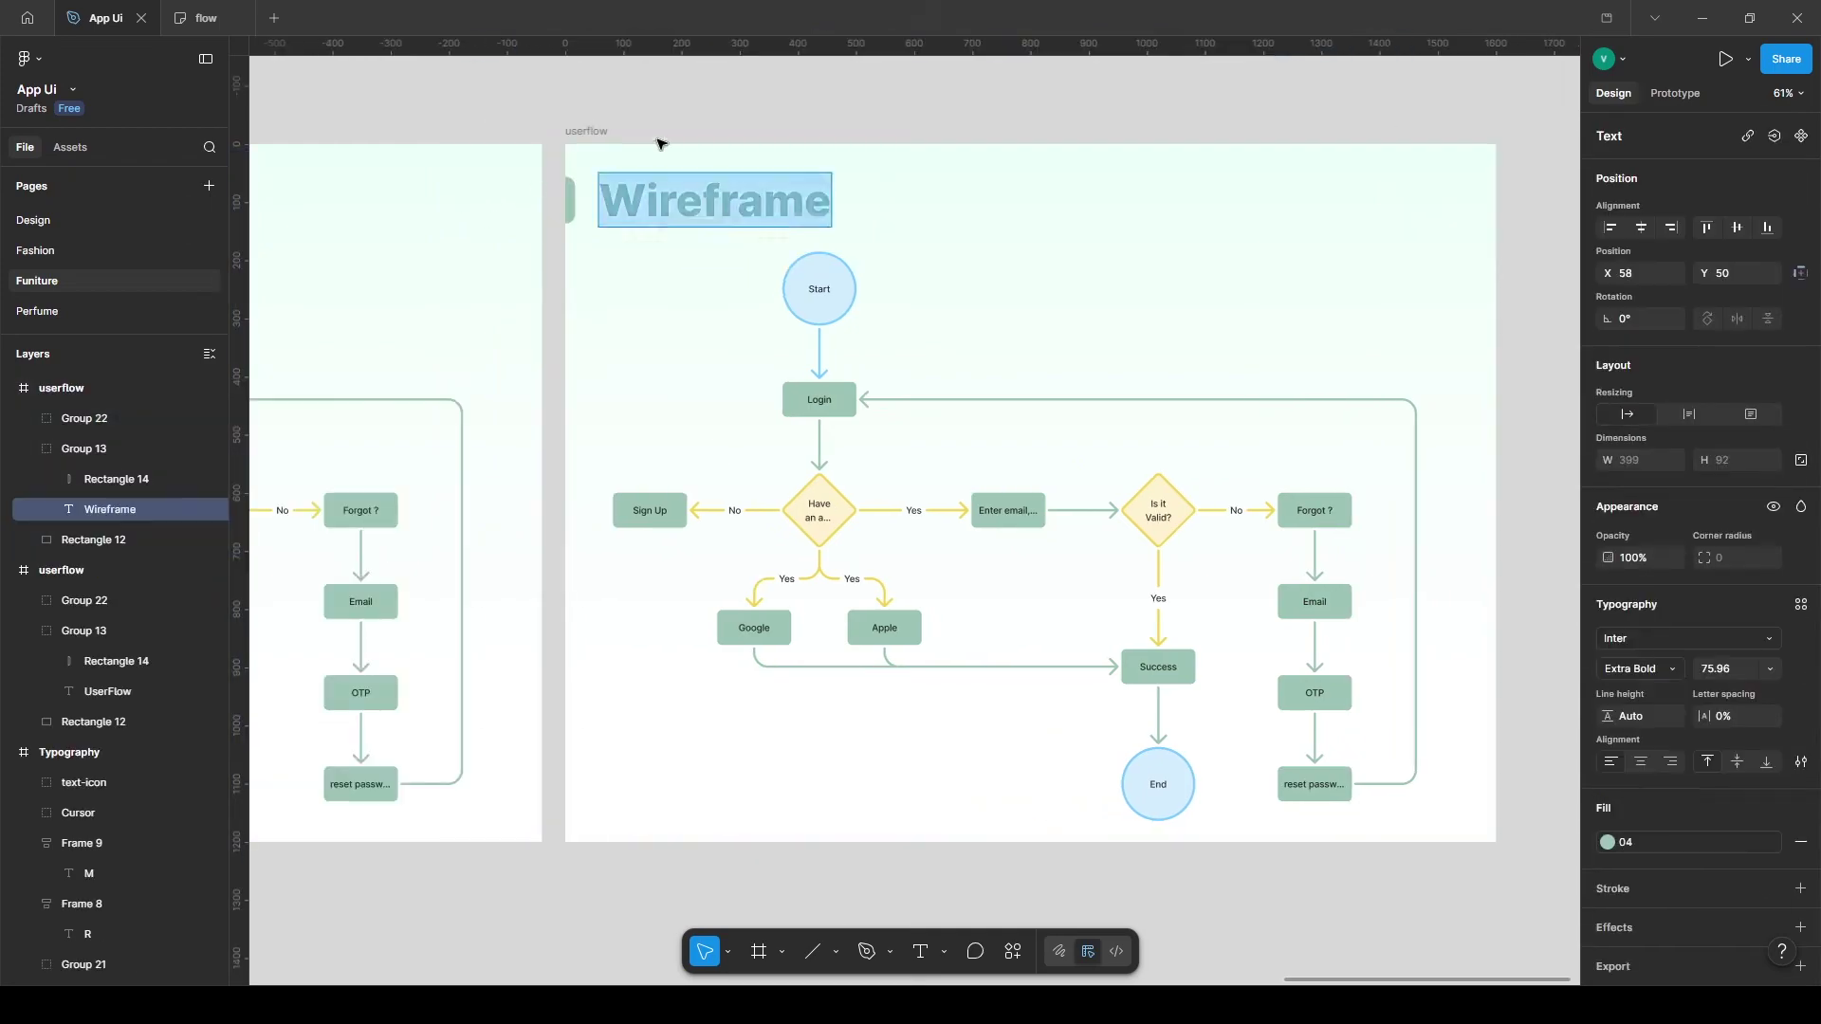
pyautogui.click(588, 131)
pyautogui.doubleClick(588, 131)
pyautogui.write('Wireframe')
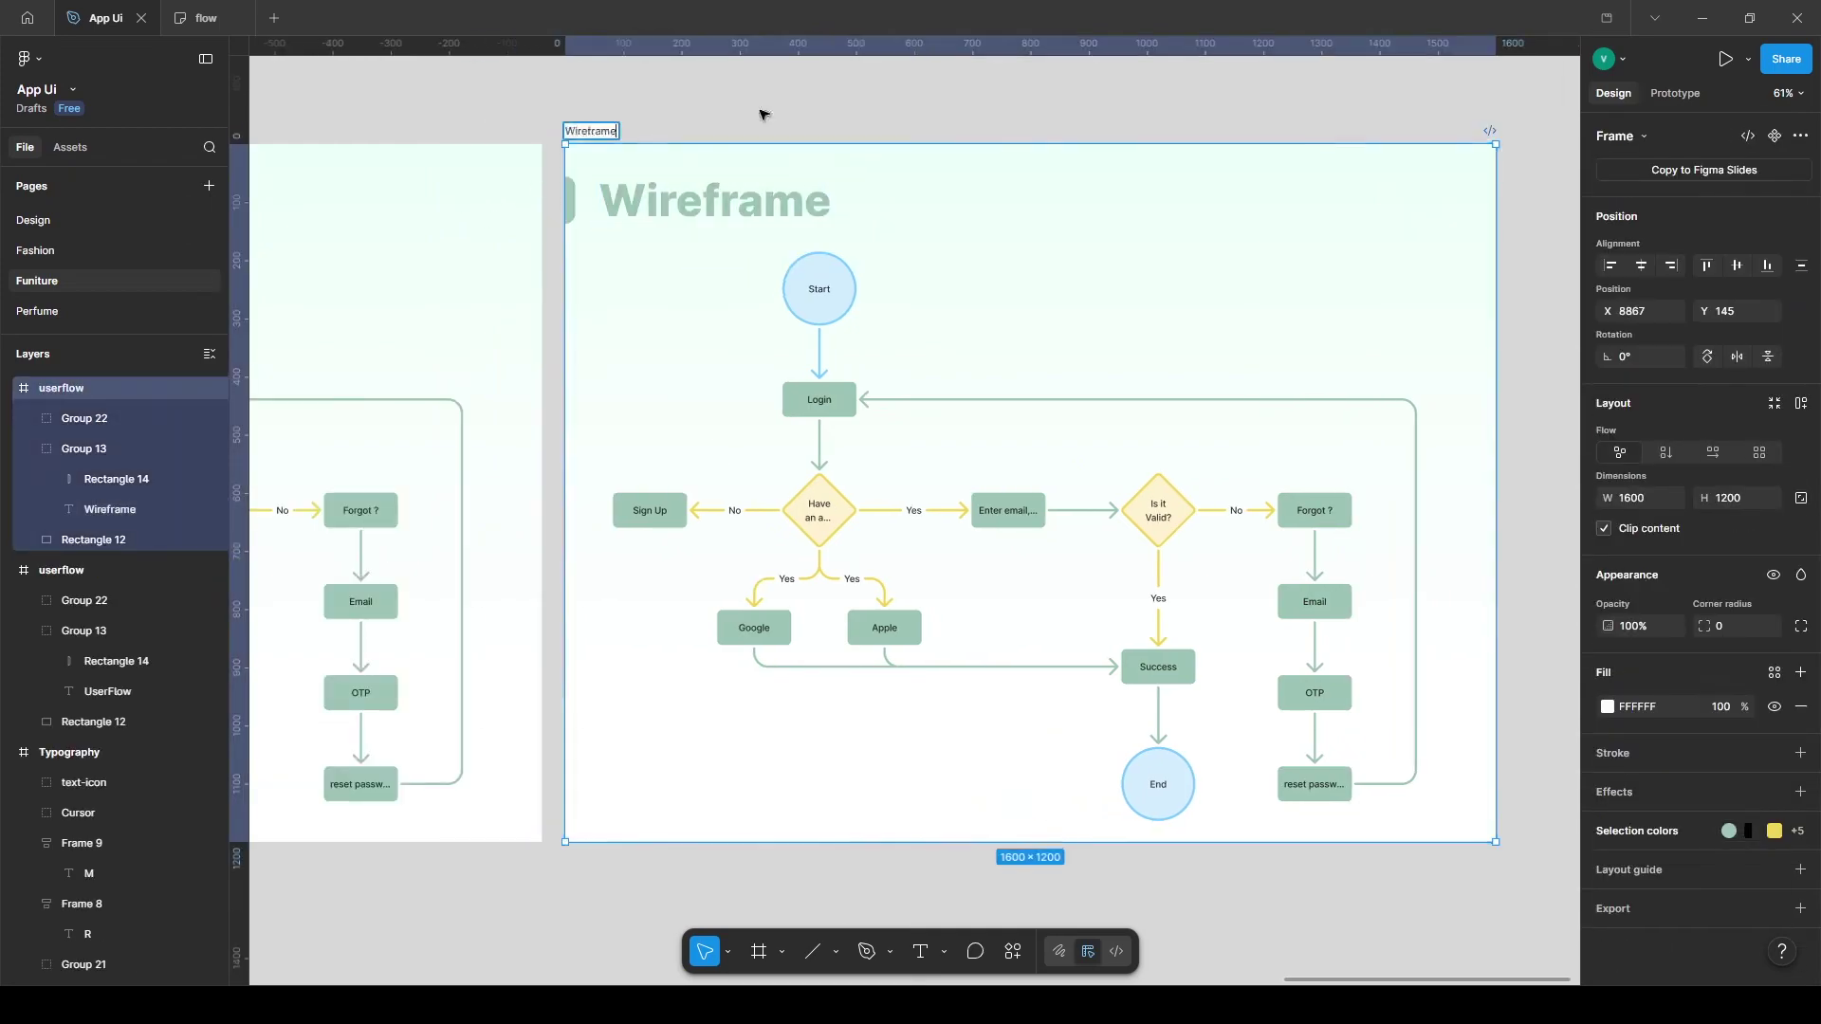
pyautogui.click(760, 113)
# Delete the flowchart from the Wireframe frame.
pyautogui.click(832, 305)
pyautogui.press('Delete')
pyautogui.hscroll(1, 830, 303)
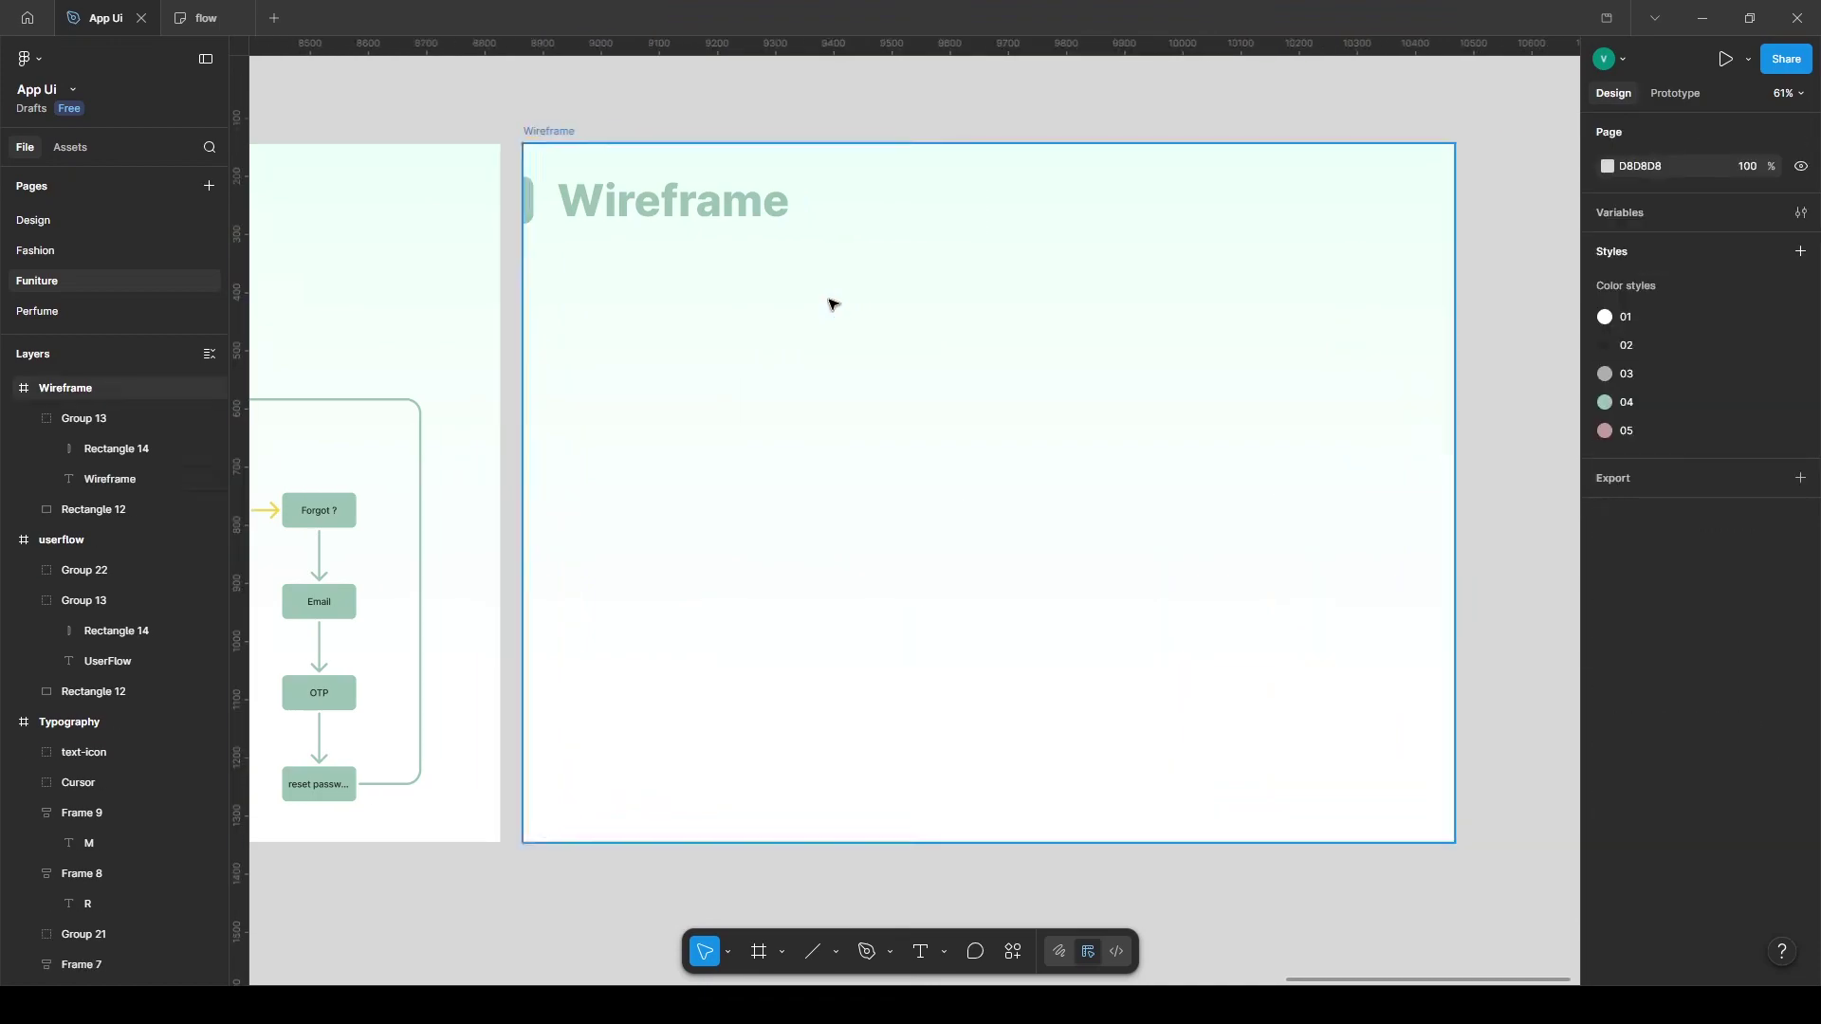
# Color the initial W of the Wireframe heading with the dark color style 02.
pyautogui.click(600, 201)
pyautogui.doubleClick(600, 198)
pyautogui.moveTo(605, 201); pyautogui.dragTo(527, 201)
pyautogui.click(1670, 845)
pyautogui.click(1375, 748)
pyautogui.press('Escape')
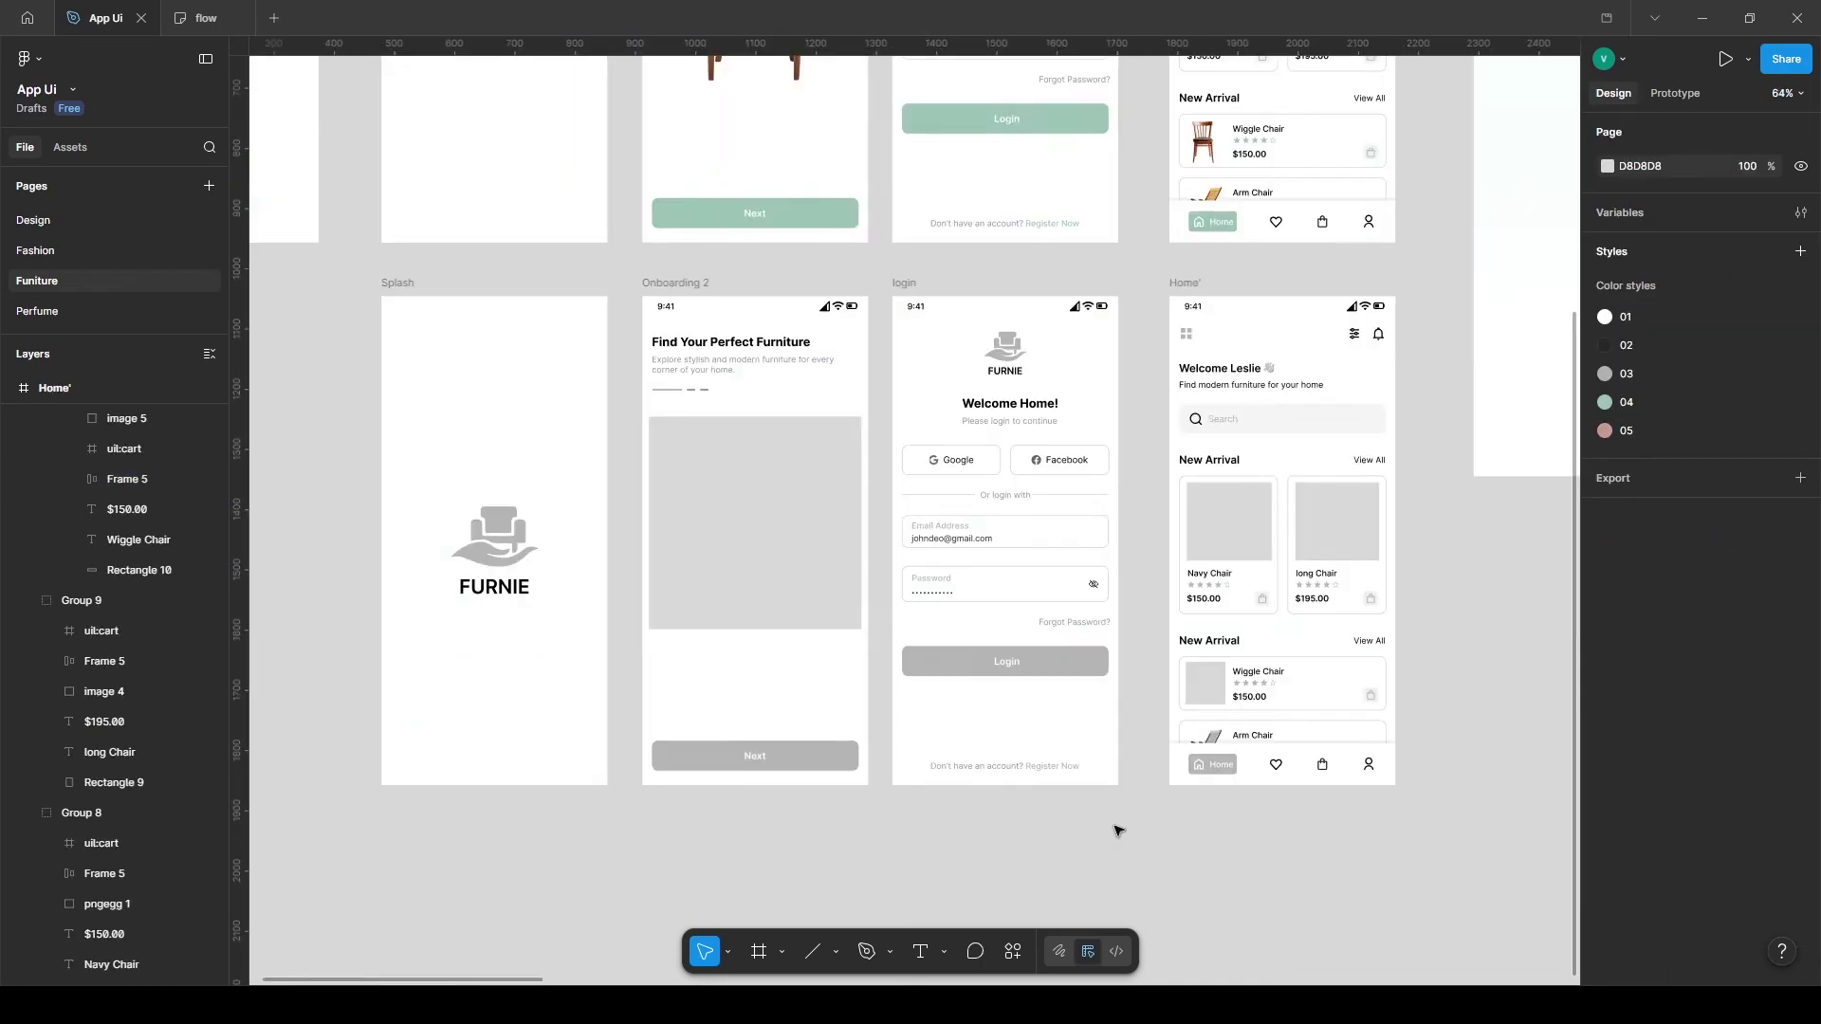
# Copy the grayscale login and Home' screens into the Wireframe frame, side by side below the heading.
pyautogui.scroll(-2, 1117, 831)
pyautogui.scroll(1, 1117, 831)
pyautogui.click(967, 498)
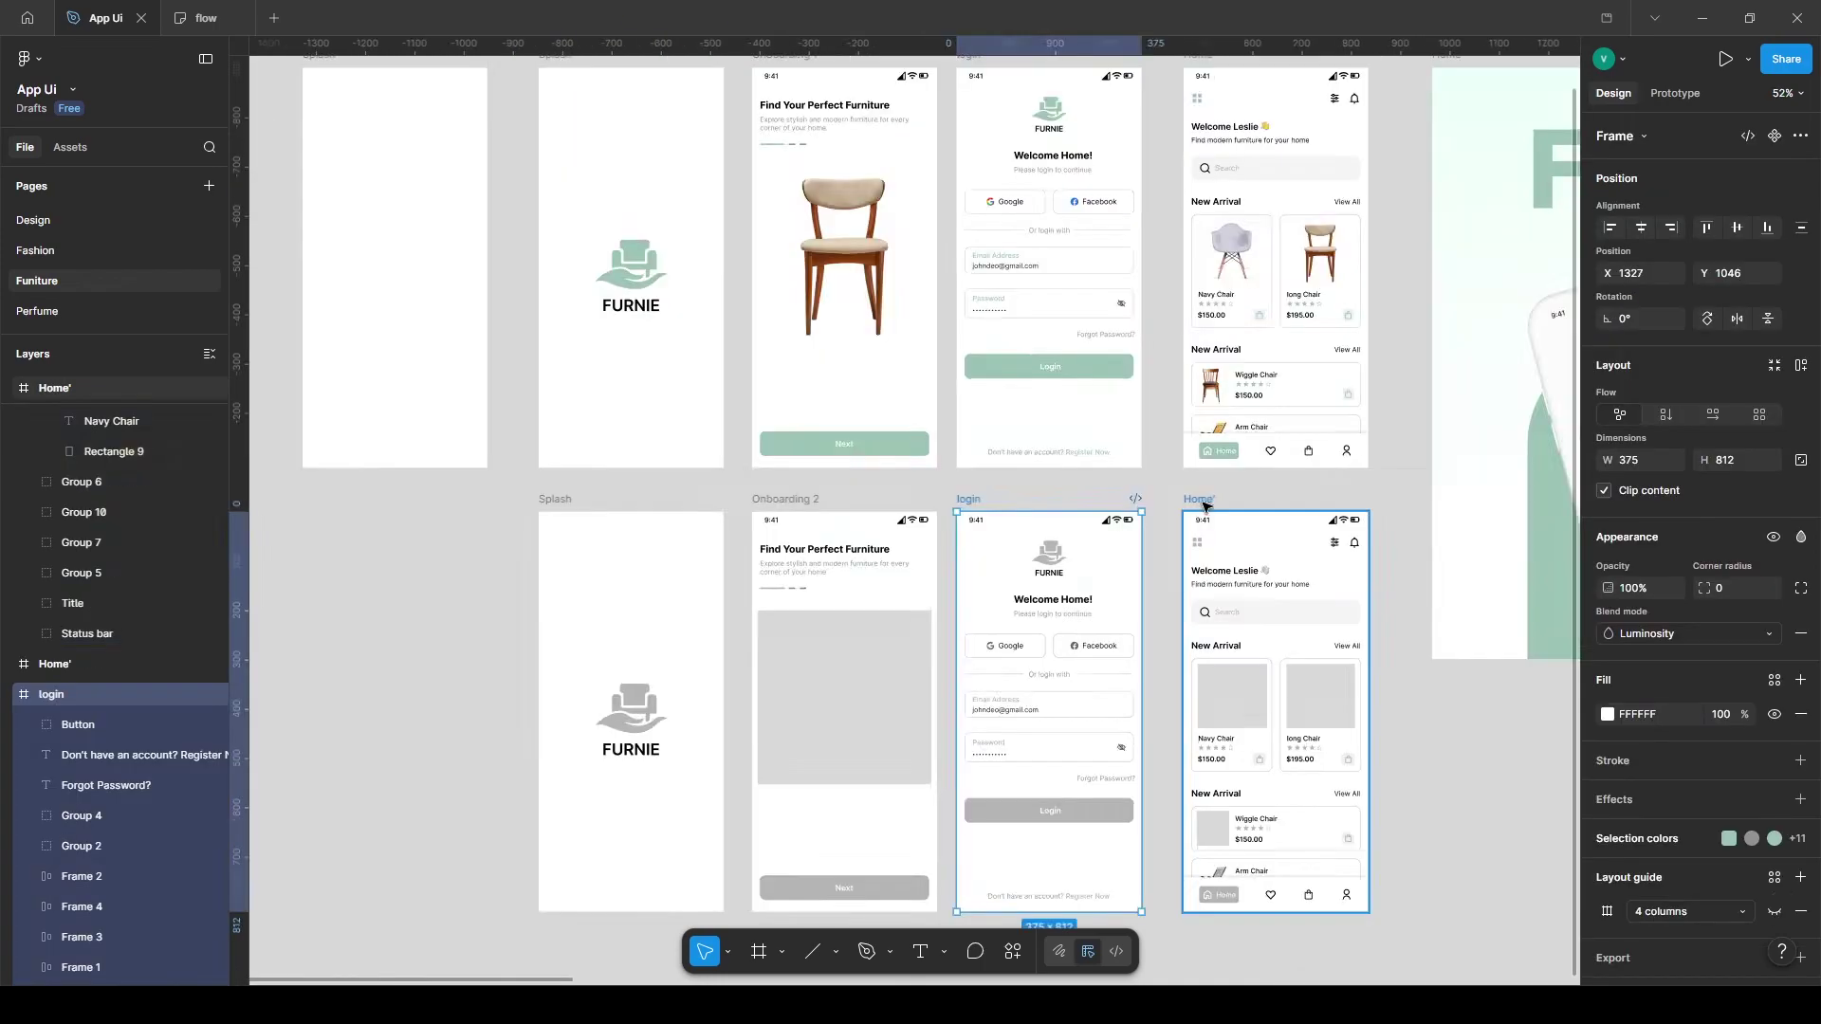
pyautogui.keyDown('shift'); pyautogui.click(1205, 501); pyautogui.keyUp('shift')
pyautogui.hscroll(20, 695, 482)
pyautogui.hscroll(15, 652, 484)
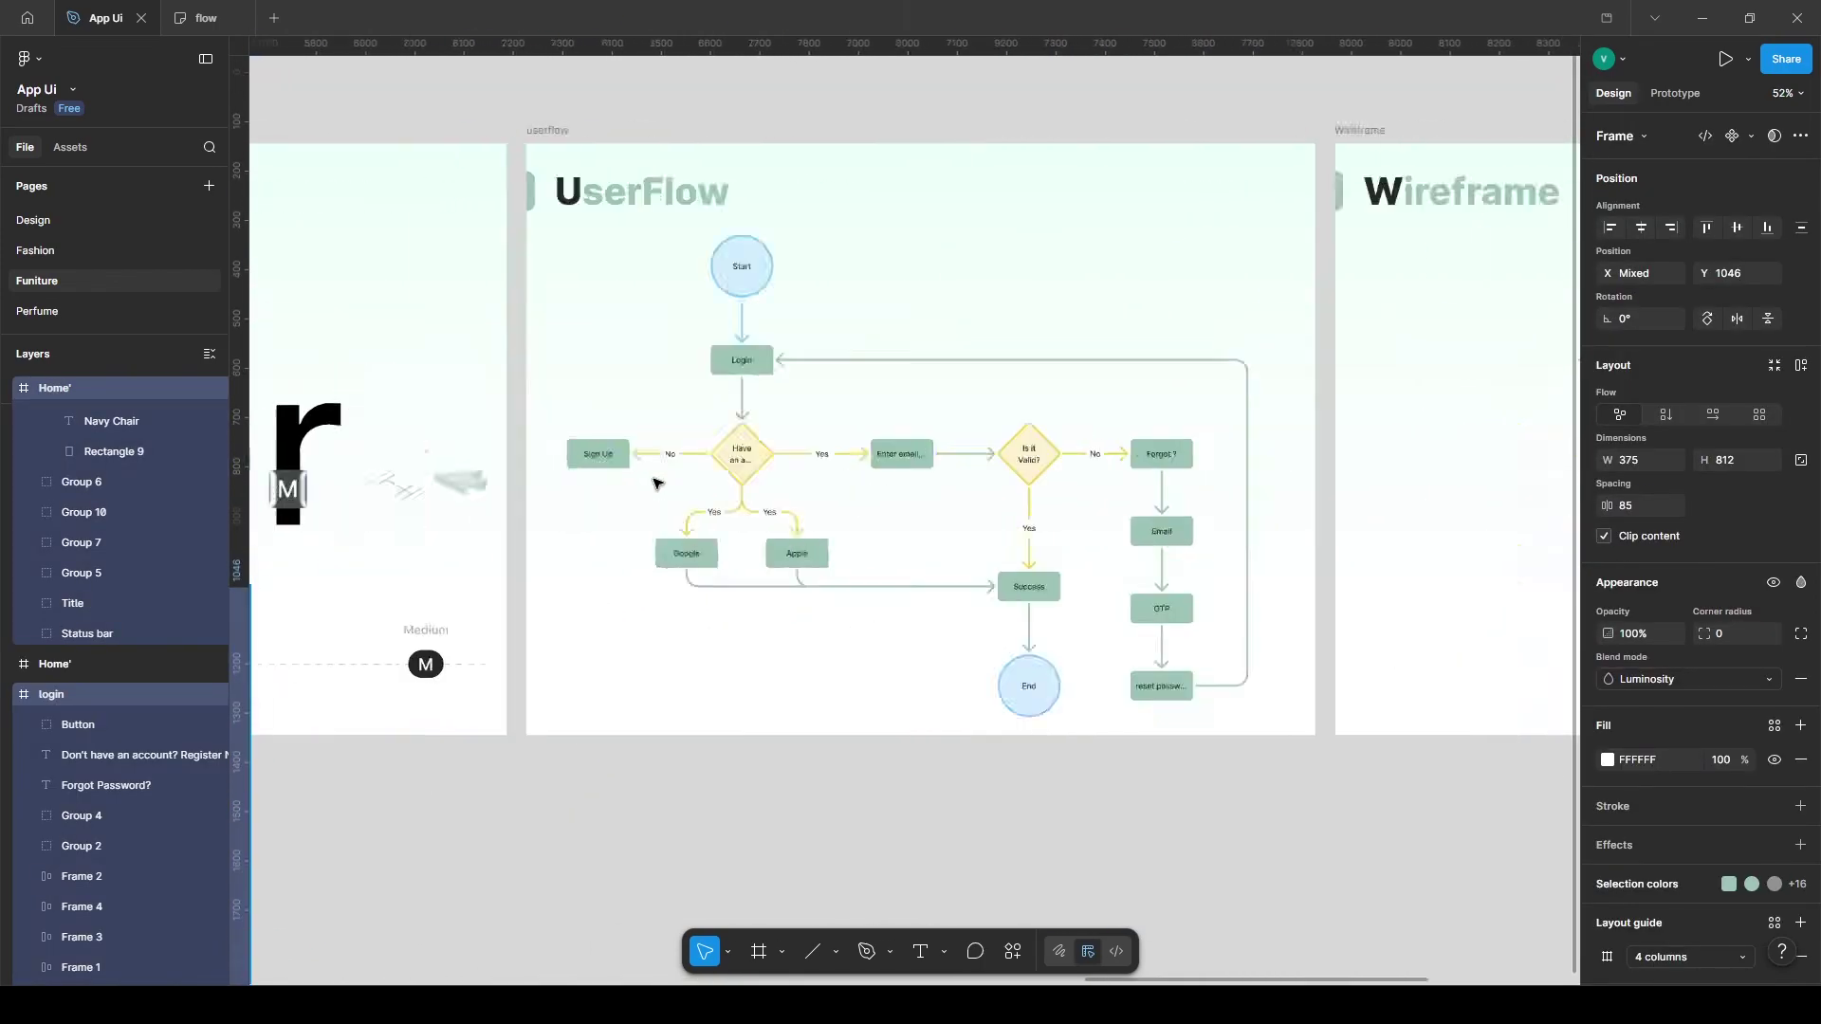
pyautogui.hotkey('ctrl', 'v')
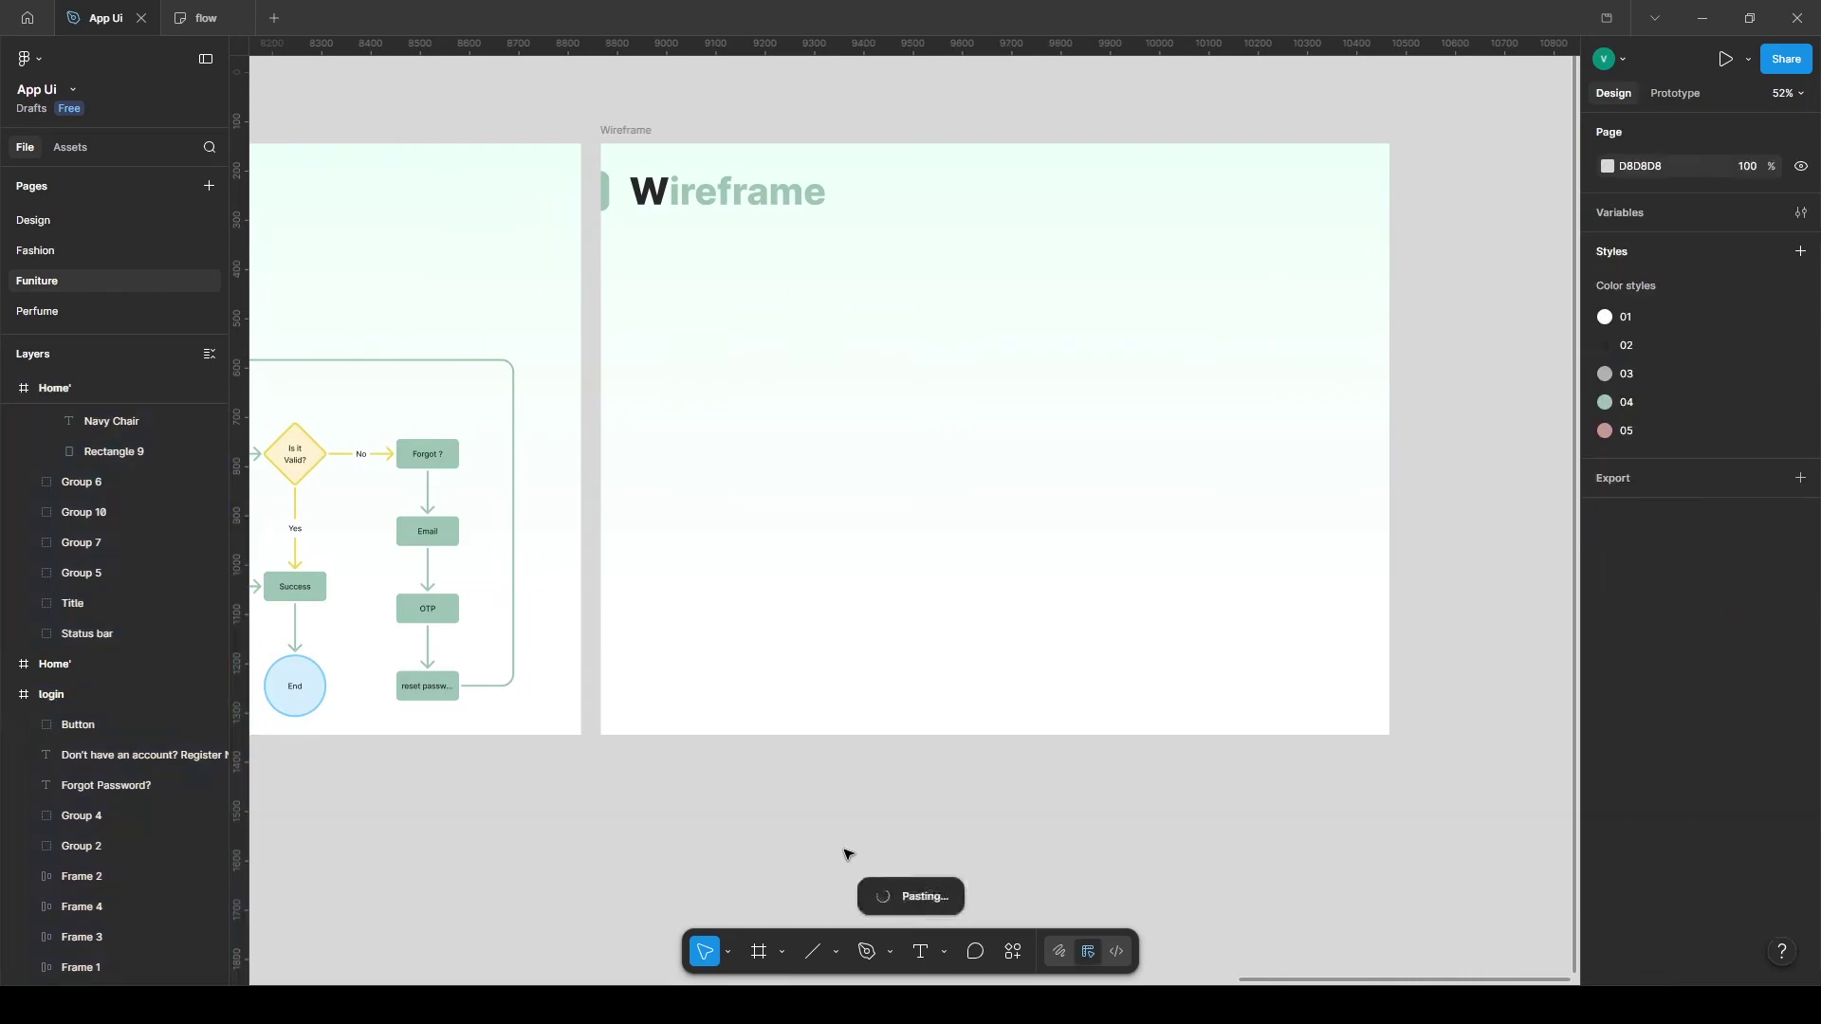
pyautogui.moveTo(1065, 392); pyautogui.dragTo(1134, 361)
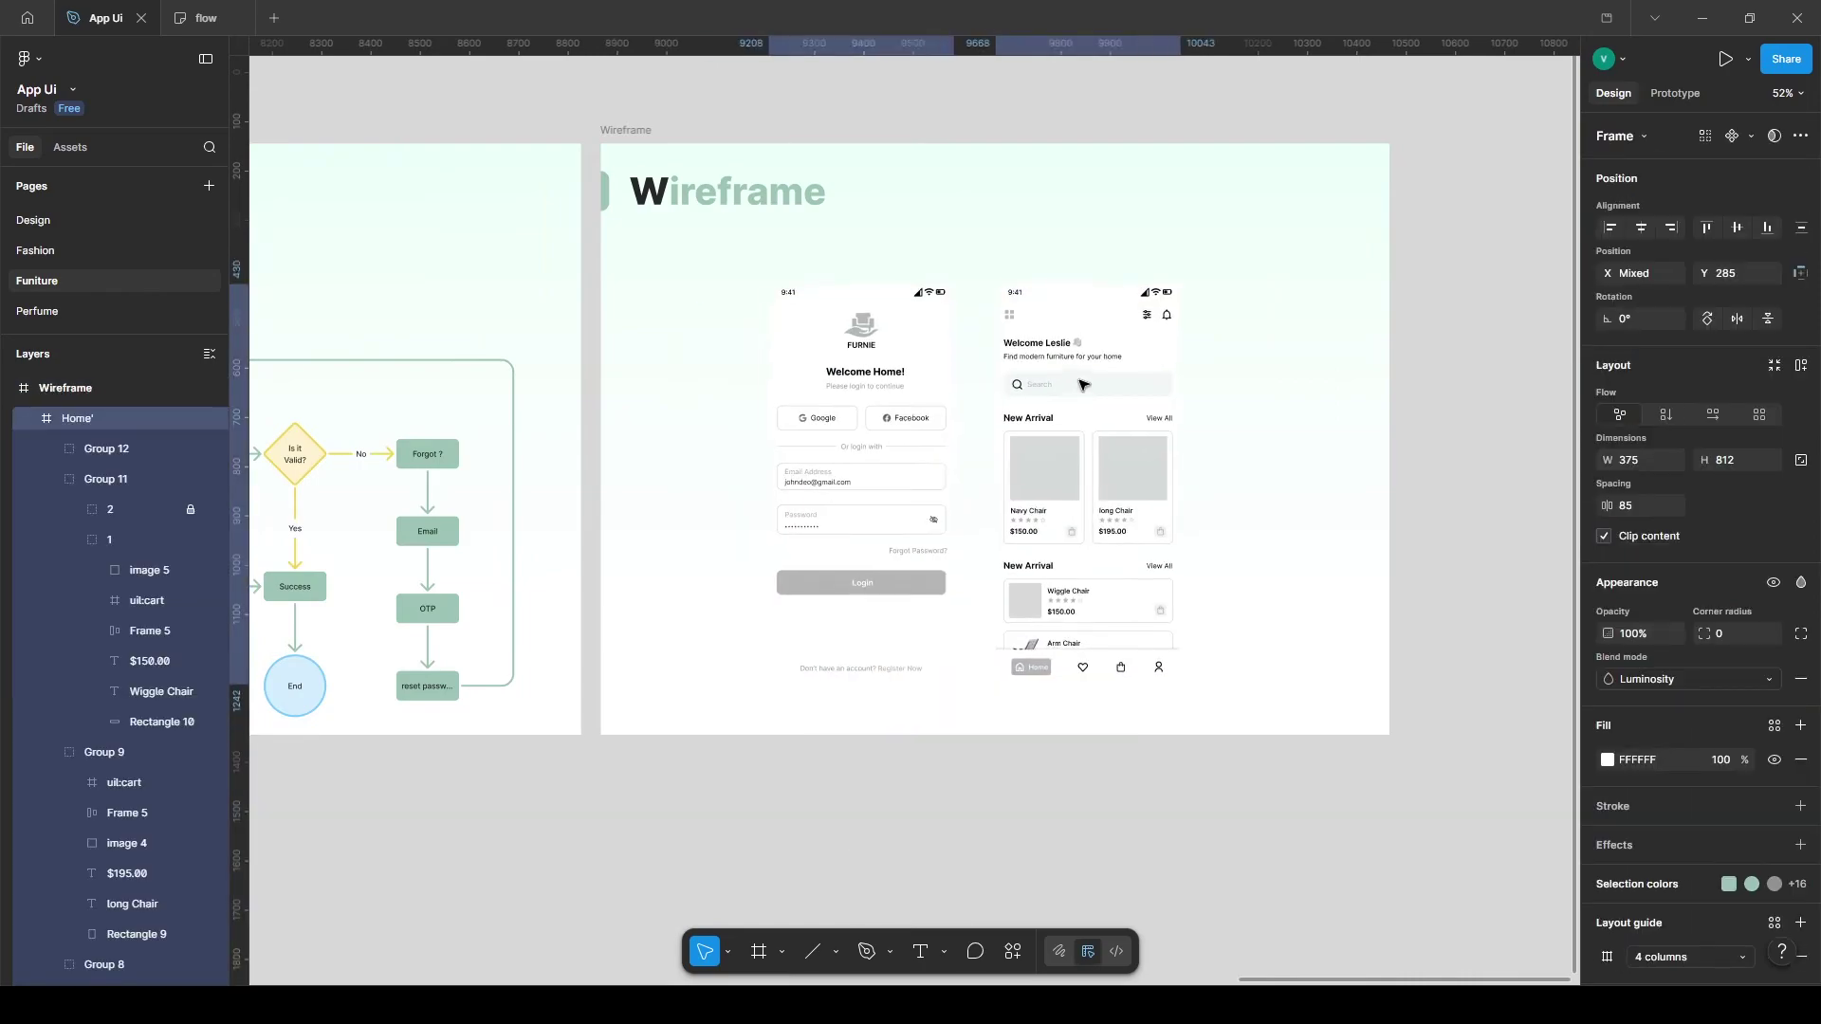
# Scale the two wireframe screens up proportionally to about 423 × 915 each.
pyautogui.press('k')
pyautogui.moveTo(1184, 546)
pyautogui.mouseDown()
pyautogui.moveTo(1218, 561)
pyautogui.moveTo(1194, 553)
pyautogui.mouseUp()
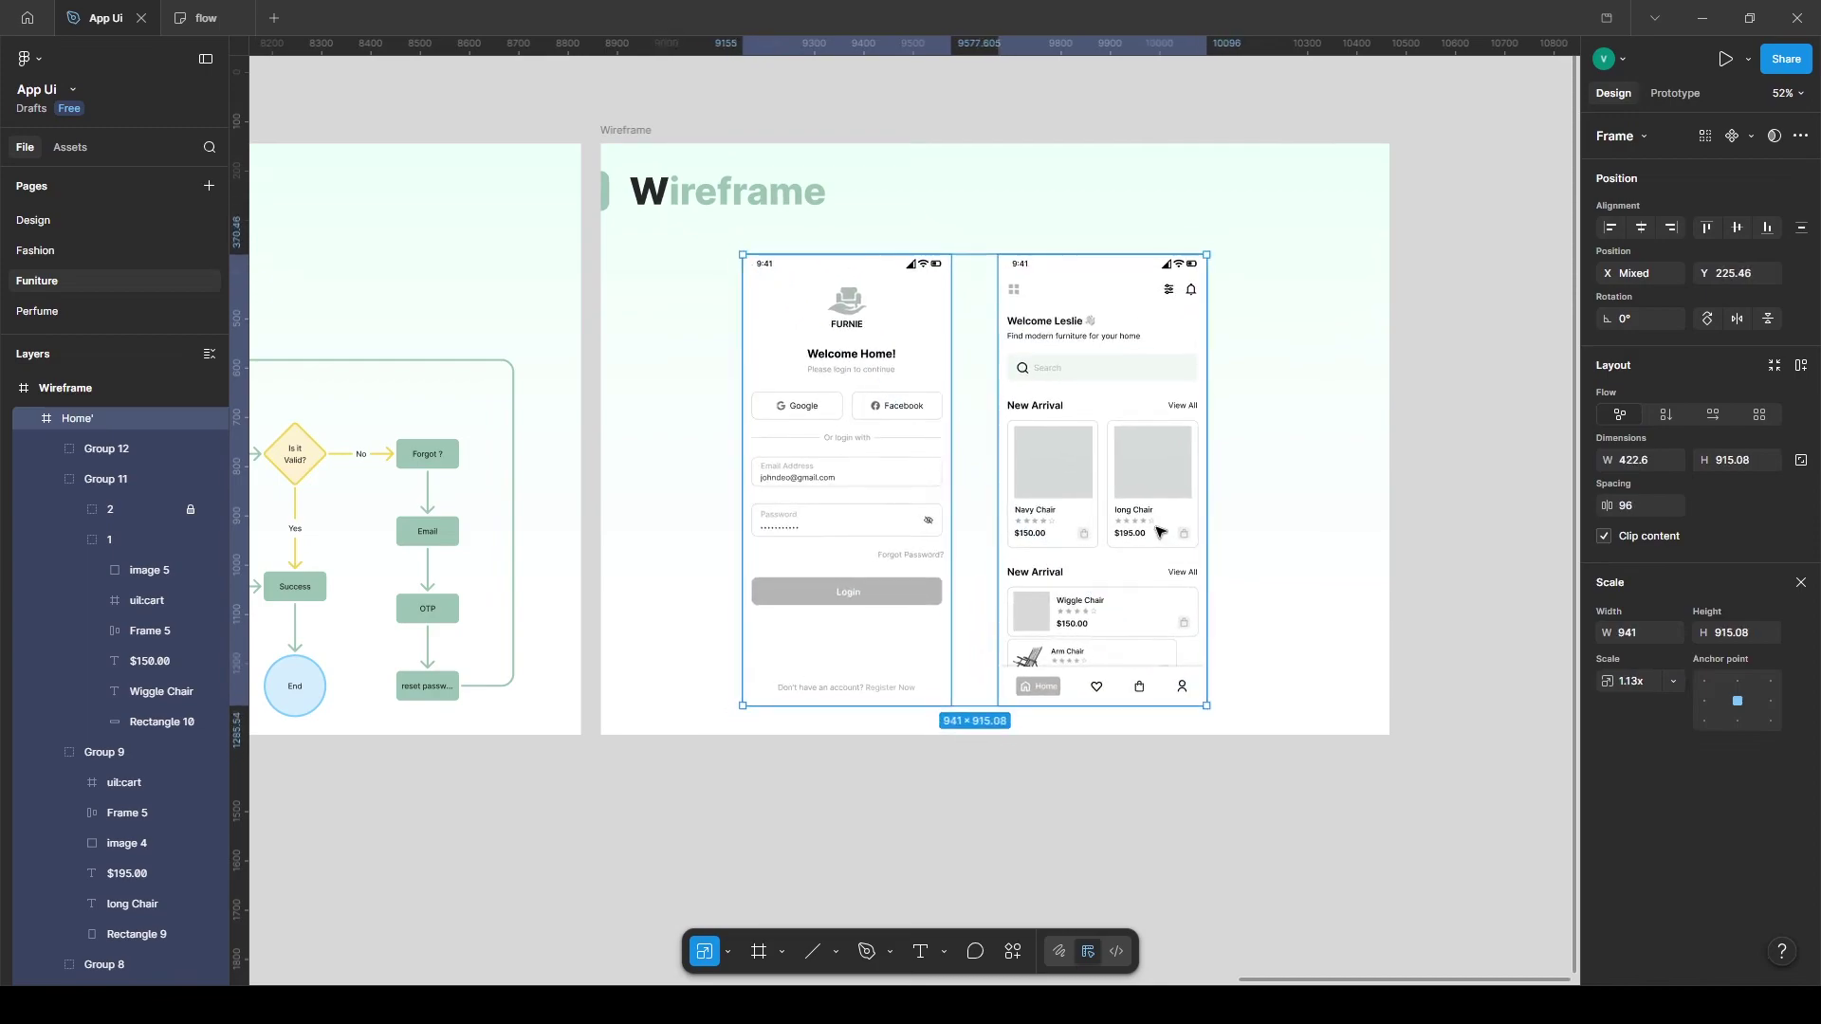
pyautogui.press('v')
# Give both wireframe screens a corner radius of 30 and an inside stroke of weight 2 in 000000 at 20% opacity.
pyautogui.scroll(-1, 1776, 609)
pyautogui.write('30')
pyautogui.press('Return')
pyautogui.click(1603, 719)
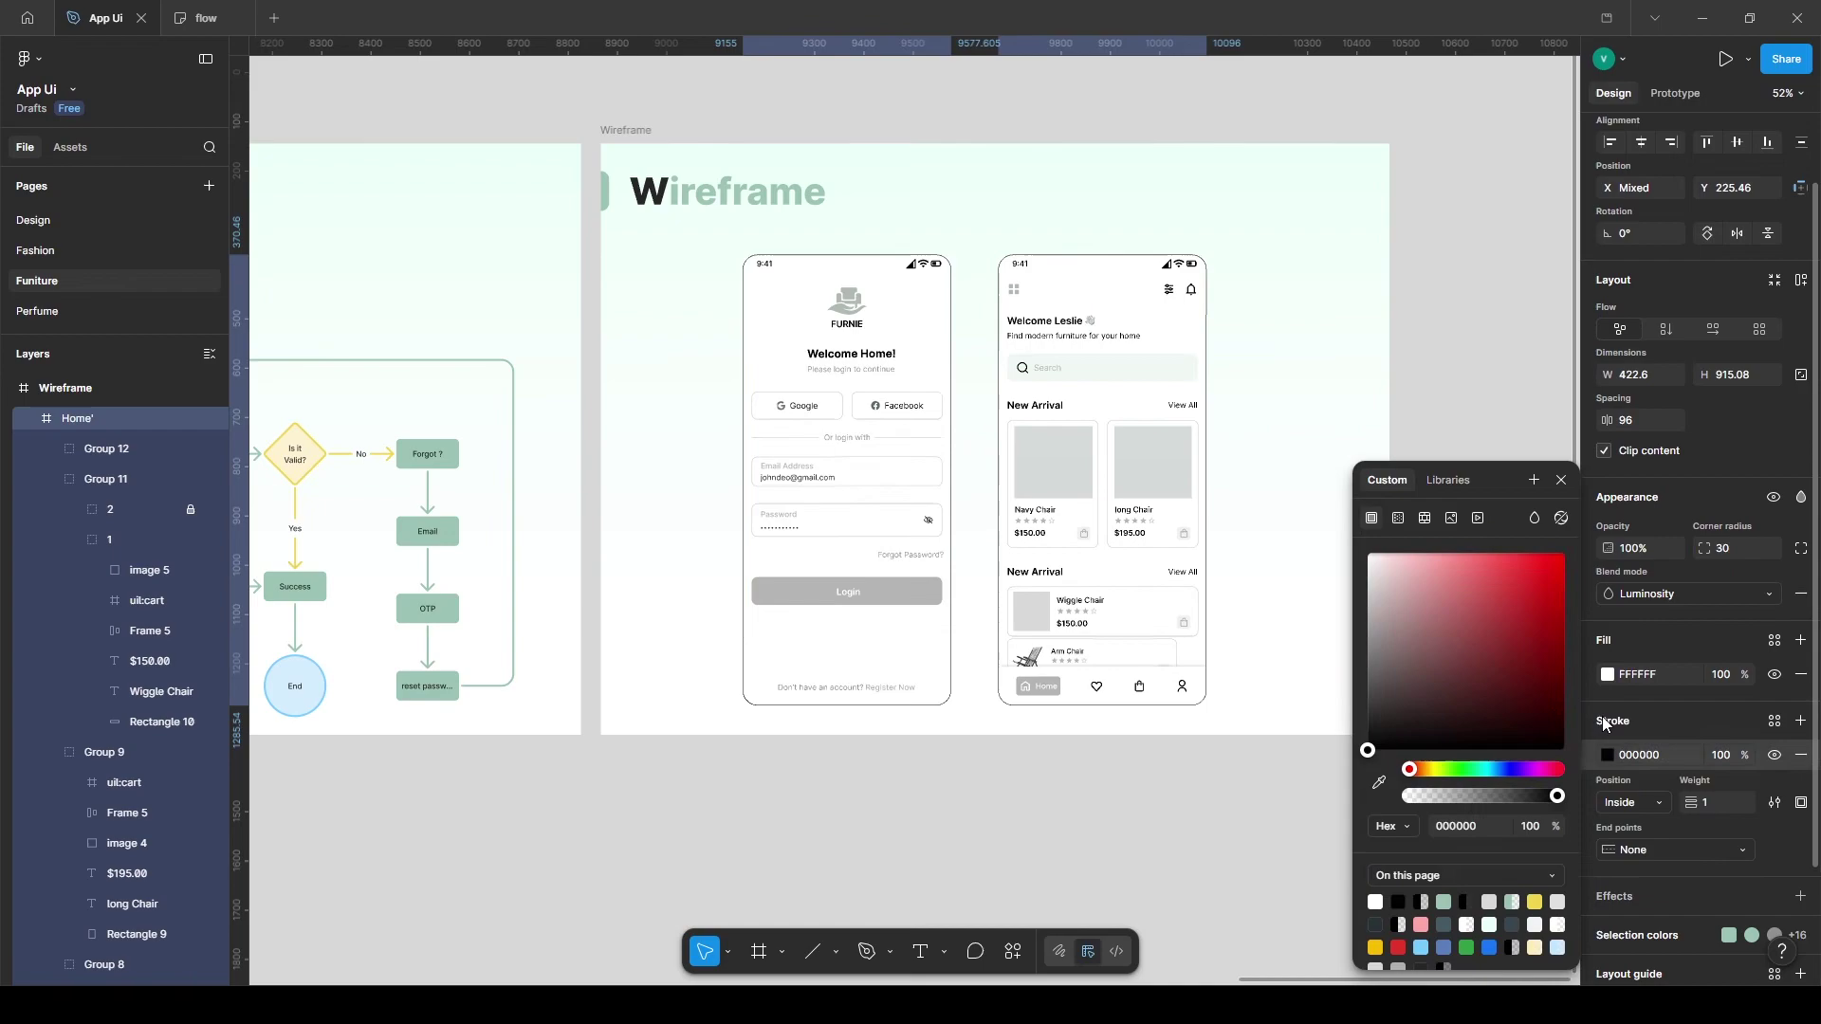
pyautogui.moveTo(1701, 802); pyautogui.dragTo(1709, 798)
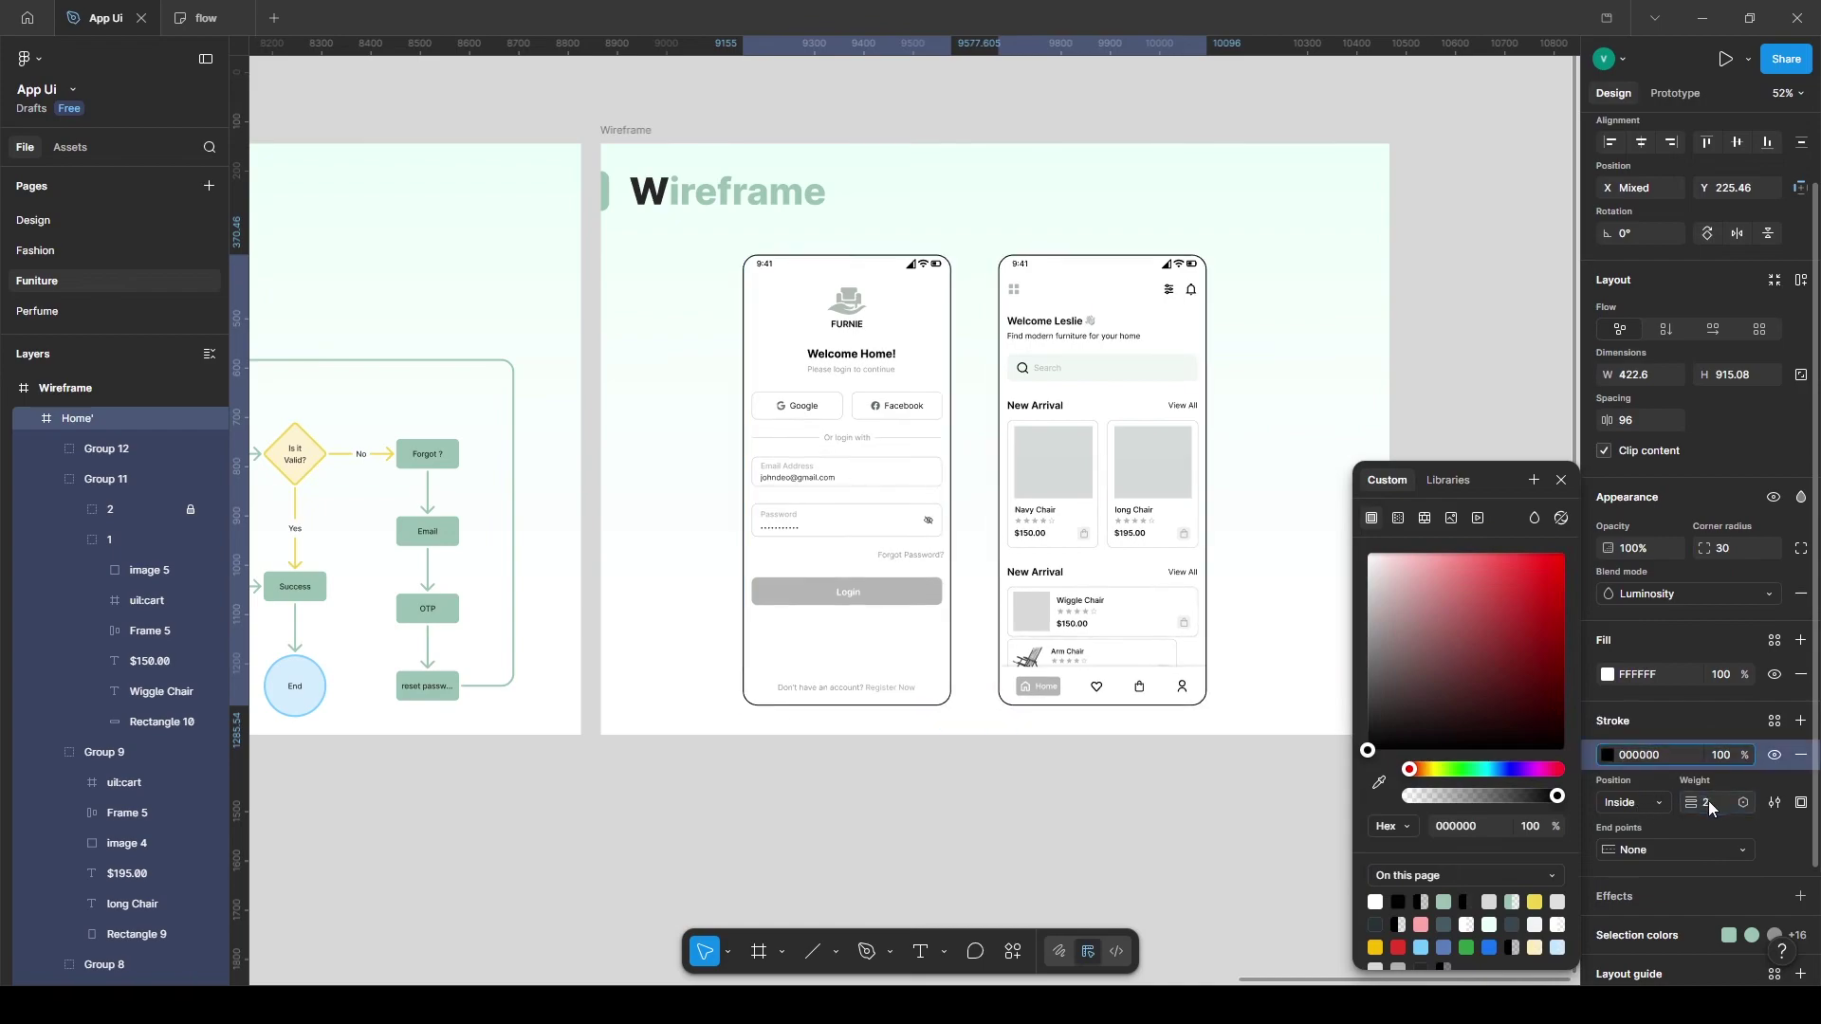
pyautogui.click(1721, 756)
pyautogui.write('20')
pyautogui.press('Return')
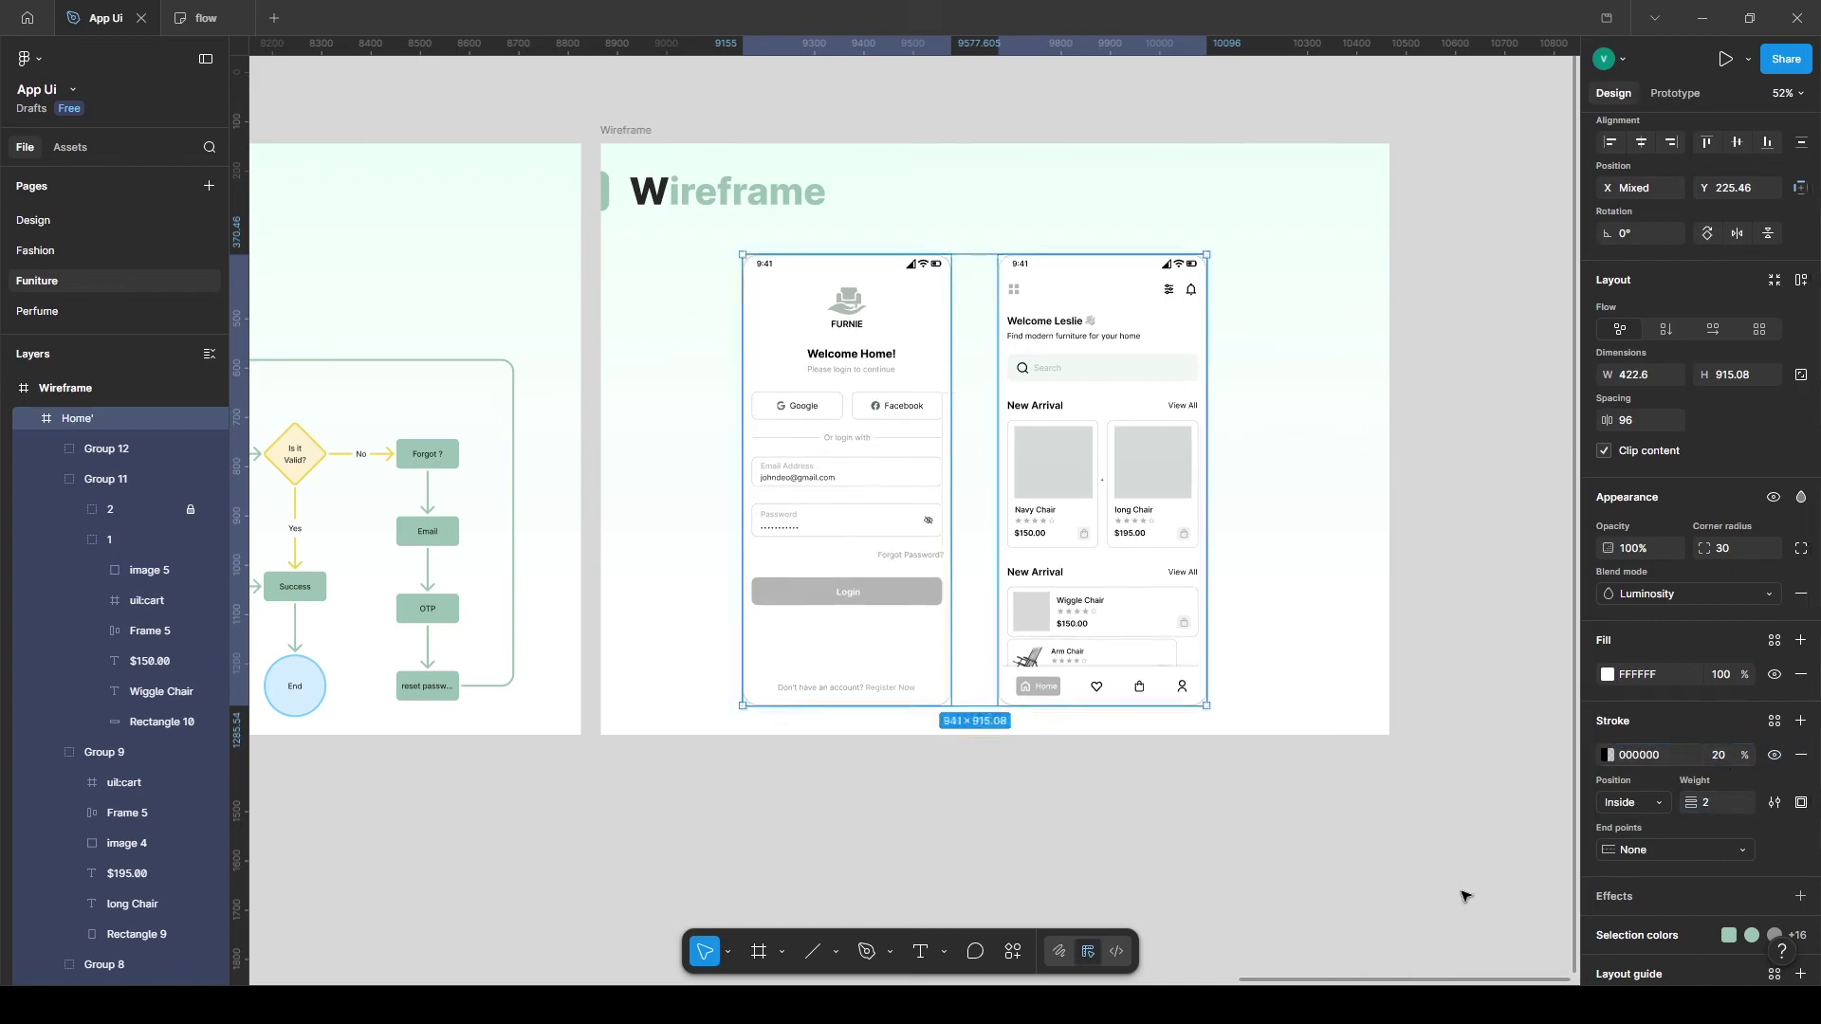
pyautogui.click(1392, 860)
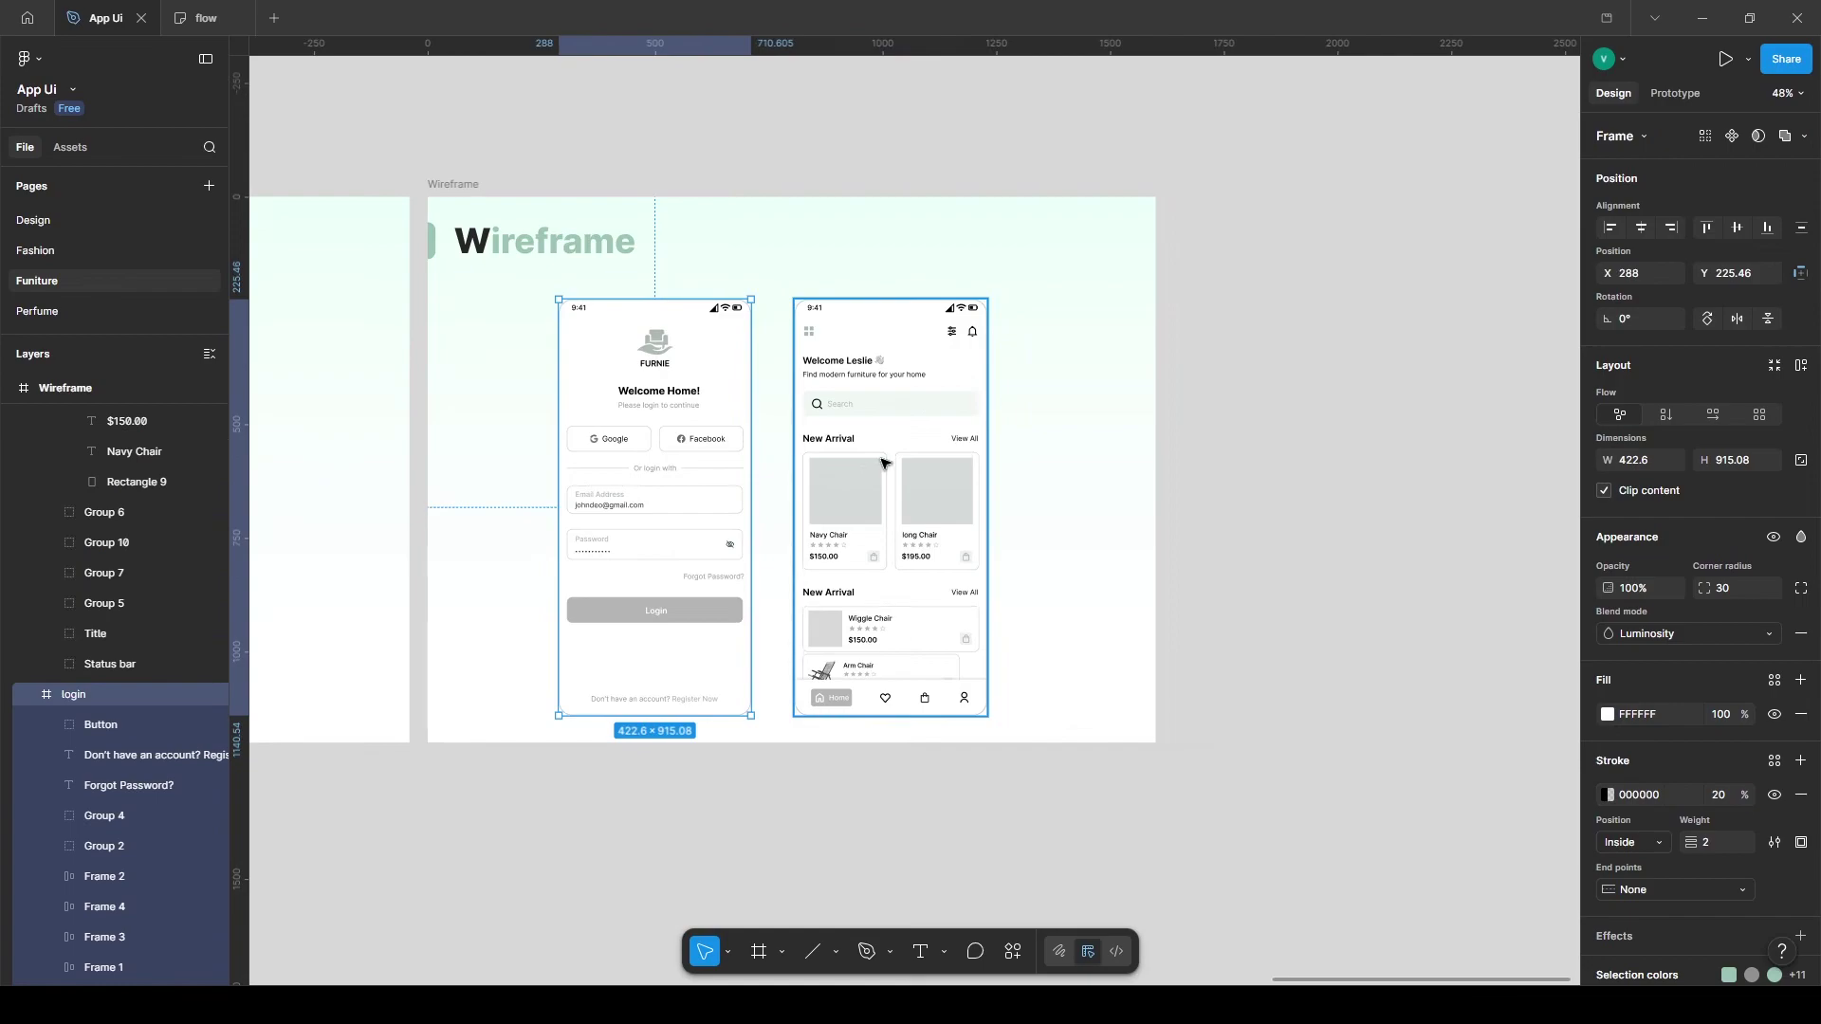
# Delete the login and Home' screens from the duplicated Wireframe frame.
pyautogui.press('Delete')
pyautogui.click(884, 461)
pyautogui.press('Delete')
pyautogui.click(882, 458)
pyautogui.scroll(1, 825, 459)
# Change the duplicate frame's heading to "UI Design" and rename the frame "UI Design".
pyautogui.doubleClick(613, 238)
pyautogui.write('U')
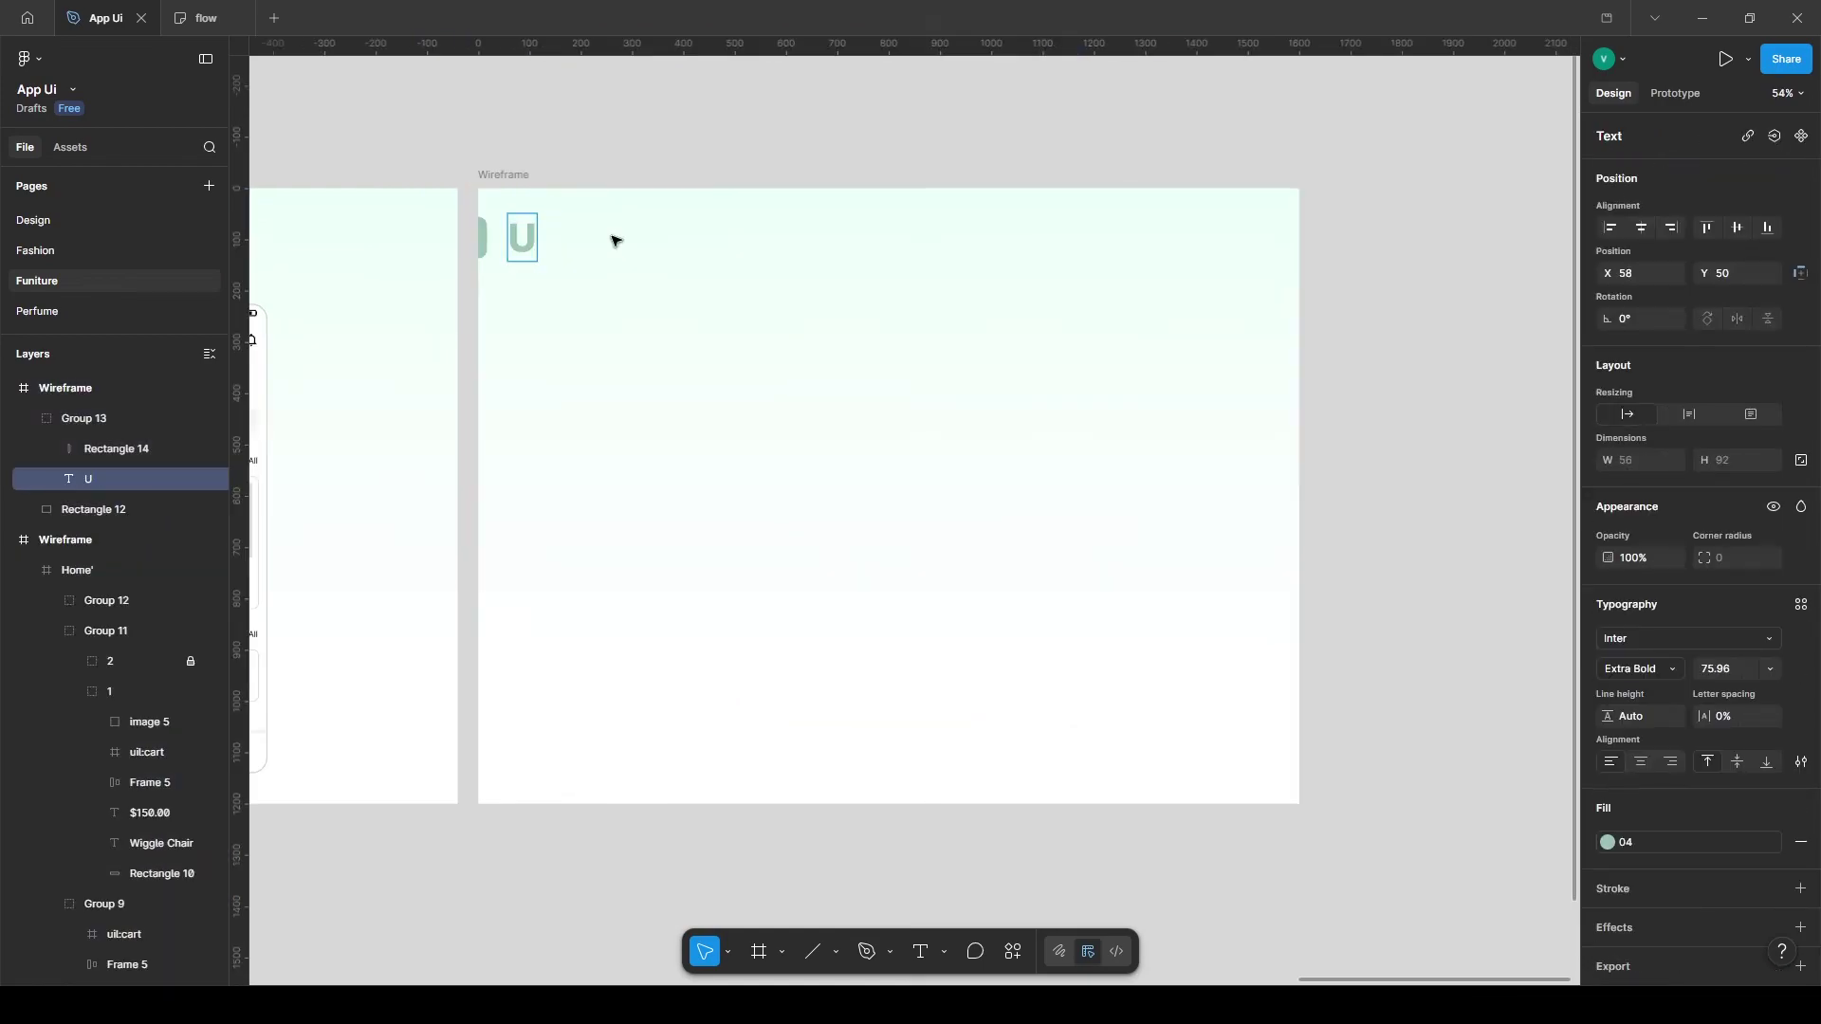
pyautogui.write('I Design')
pyautogui.hotkey('ctrl', 'a')
pyautogui.hotkey('ctrl', 'c')
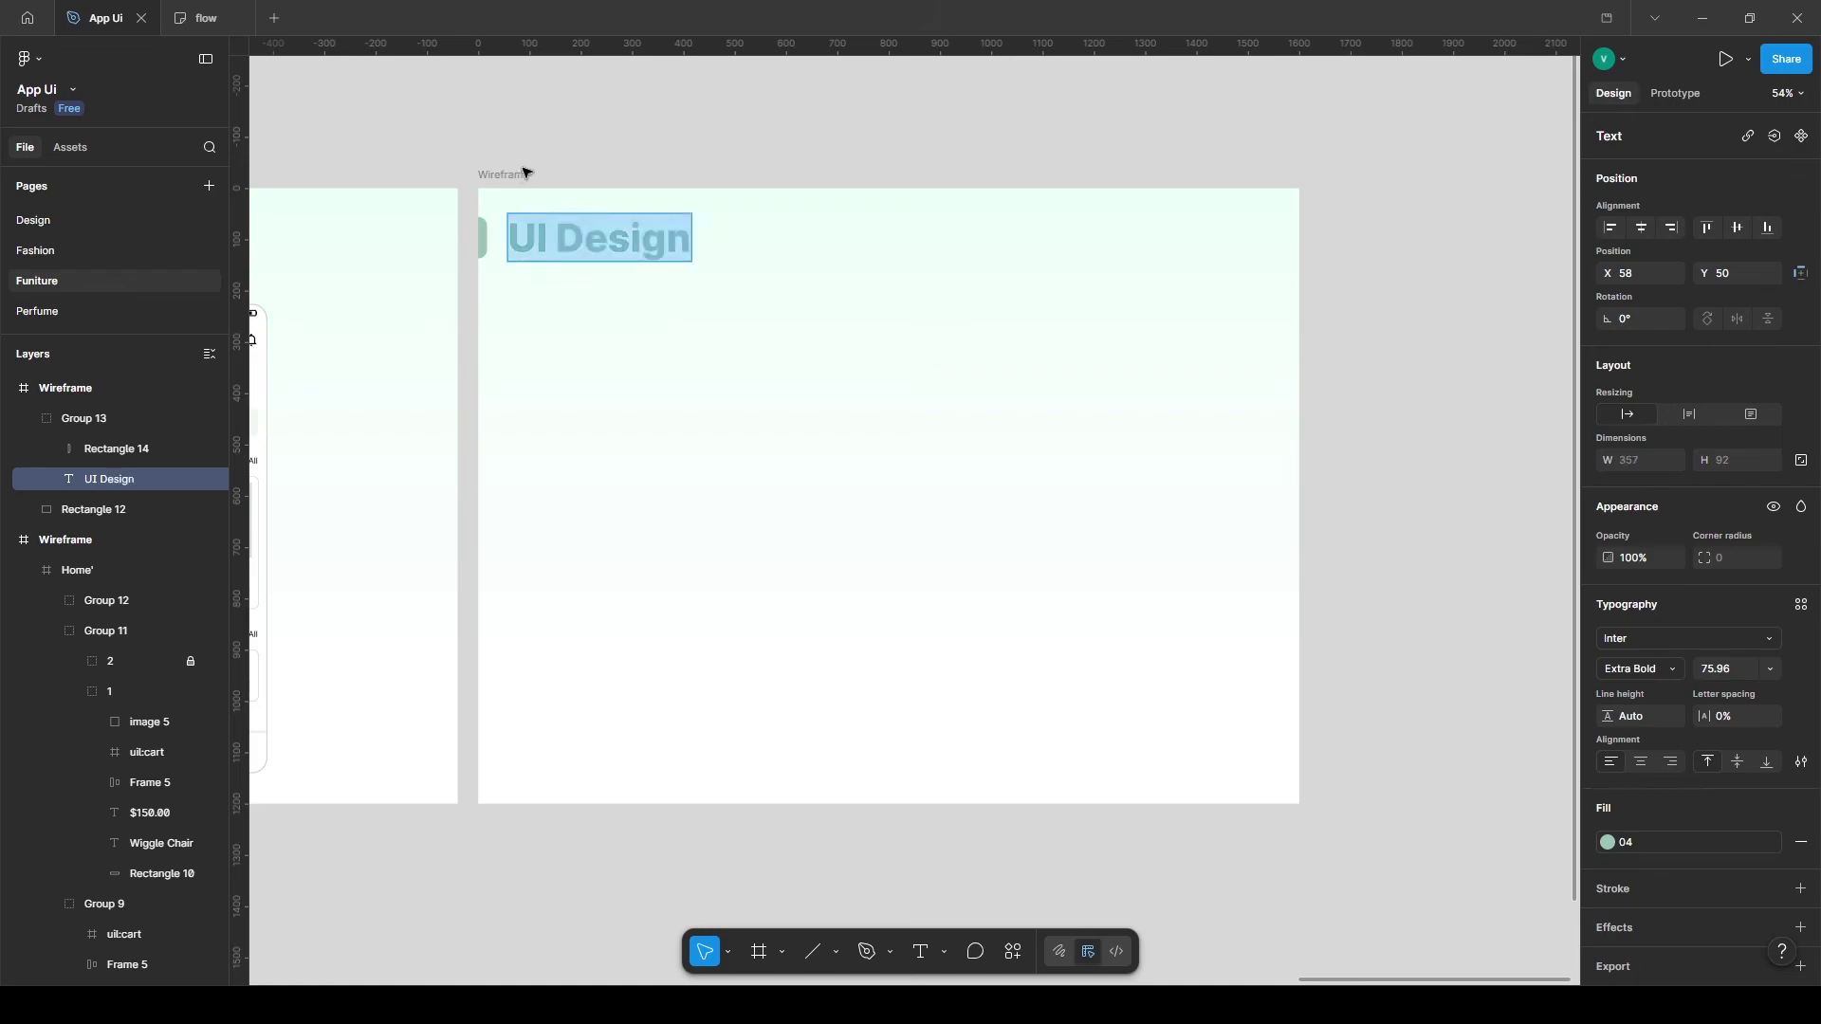
pyautogui.click(521, 174)
pyautogui.doubleClick(521, 175)
pyautogui.hotkey('ctrl', 'v')
pyautogui.click(629, 160)
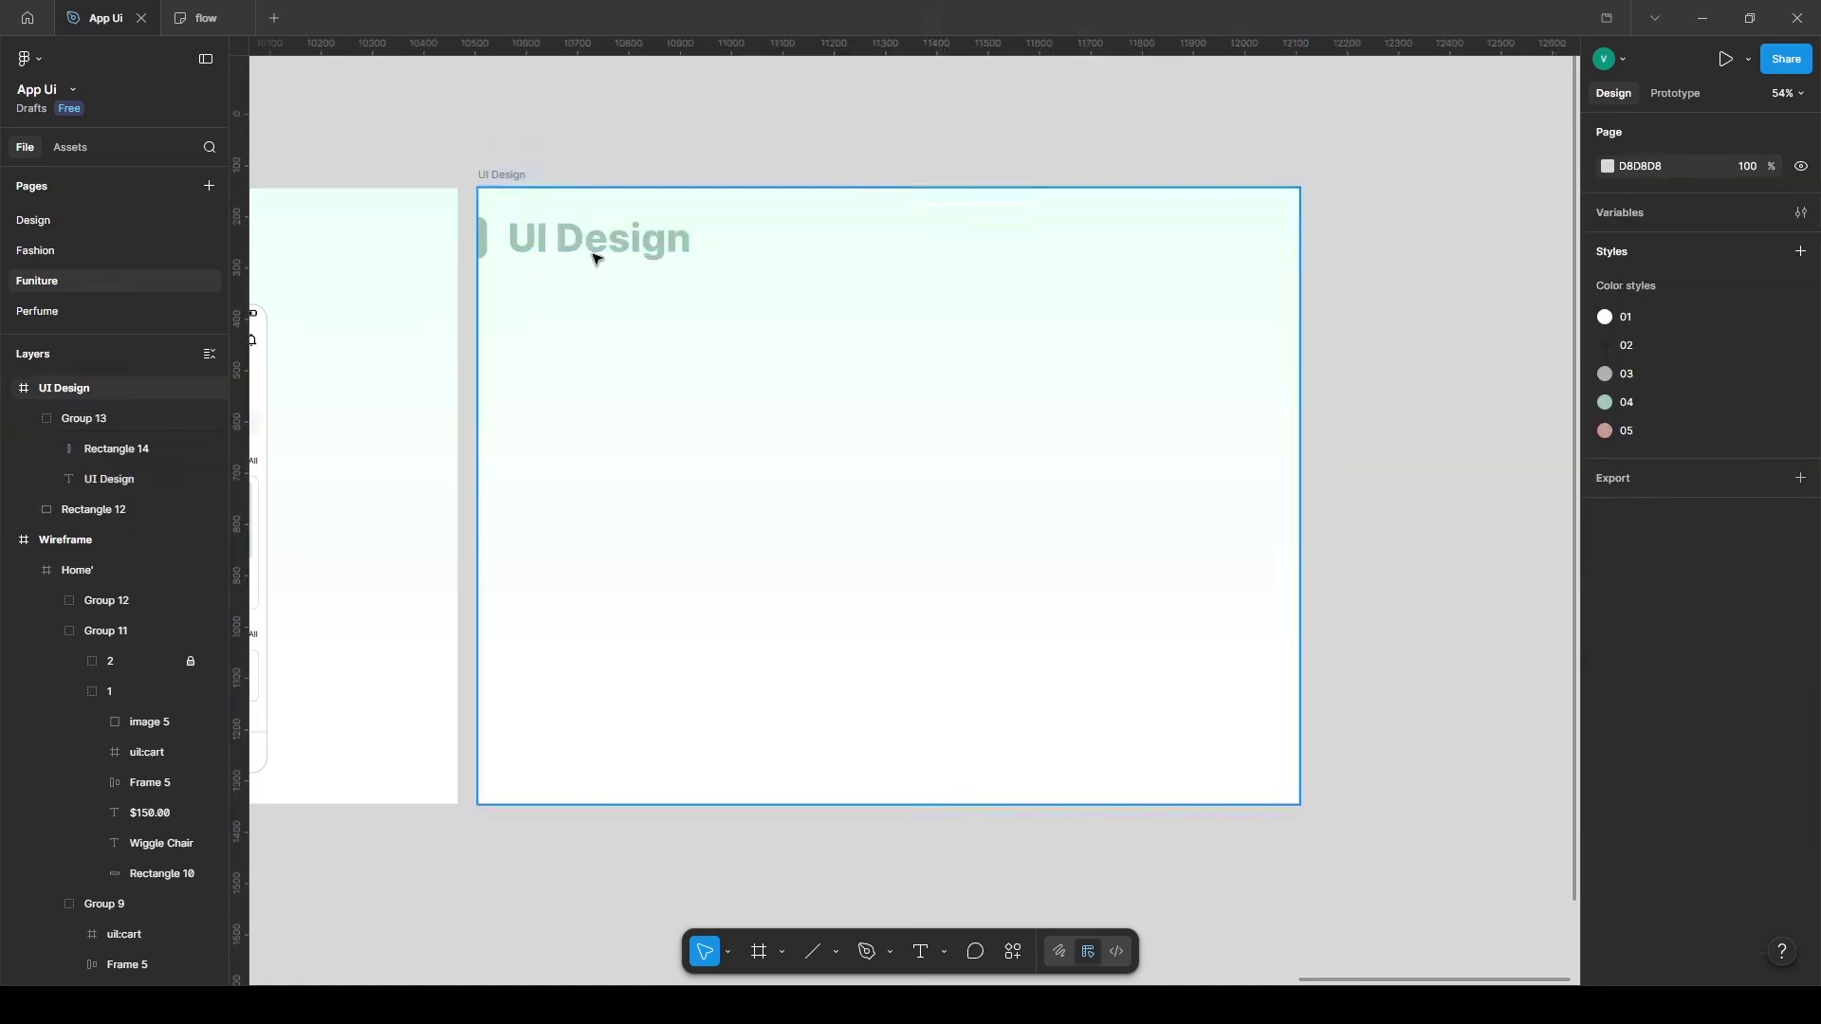
# Color the word "UI" in the heading with the dark color style 02.
pyautogui.doubleClick(567, 245)
pyautogui.doubleClick(529, 239)
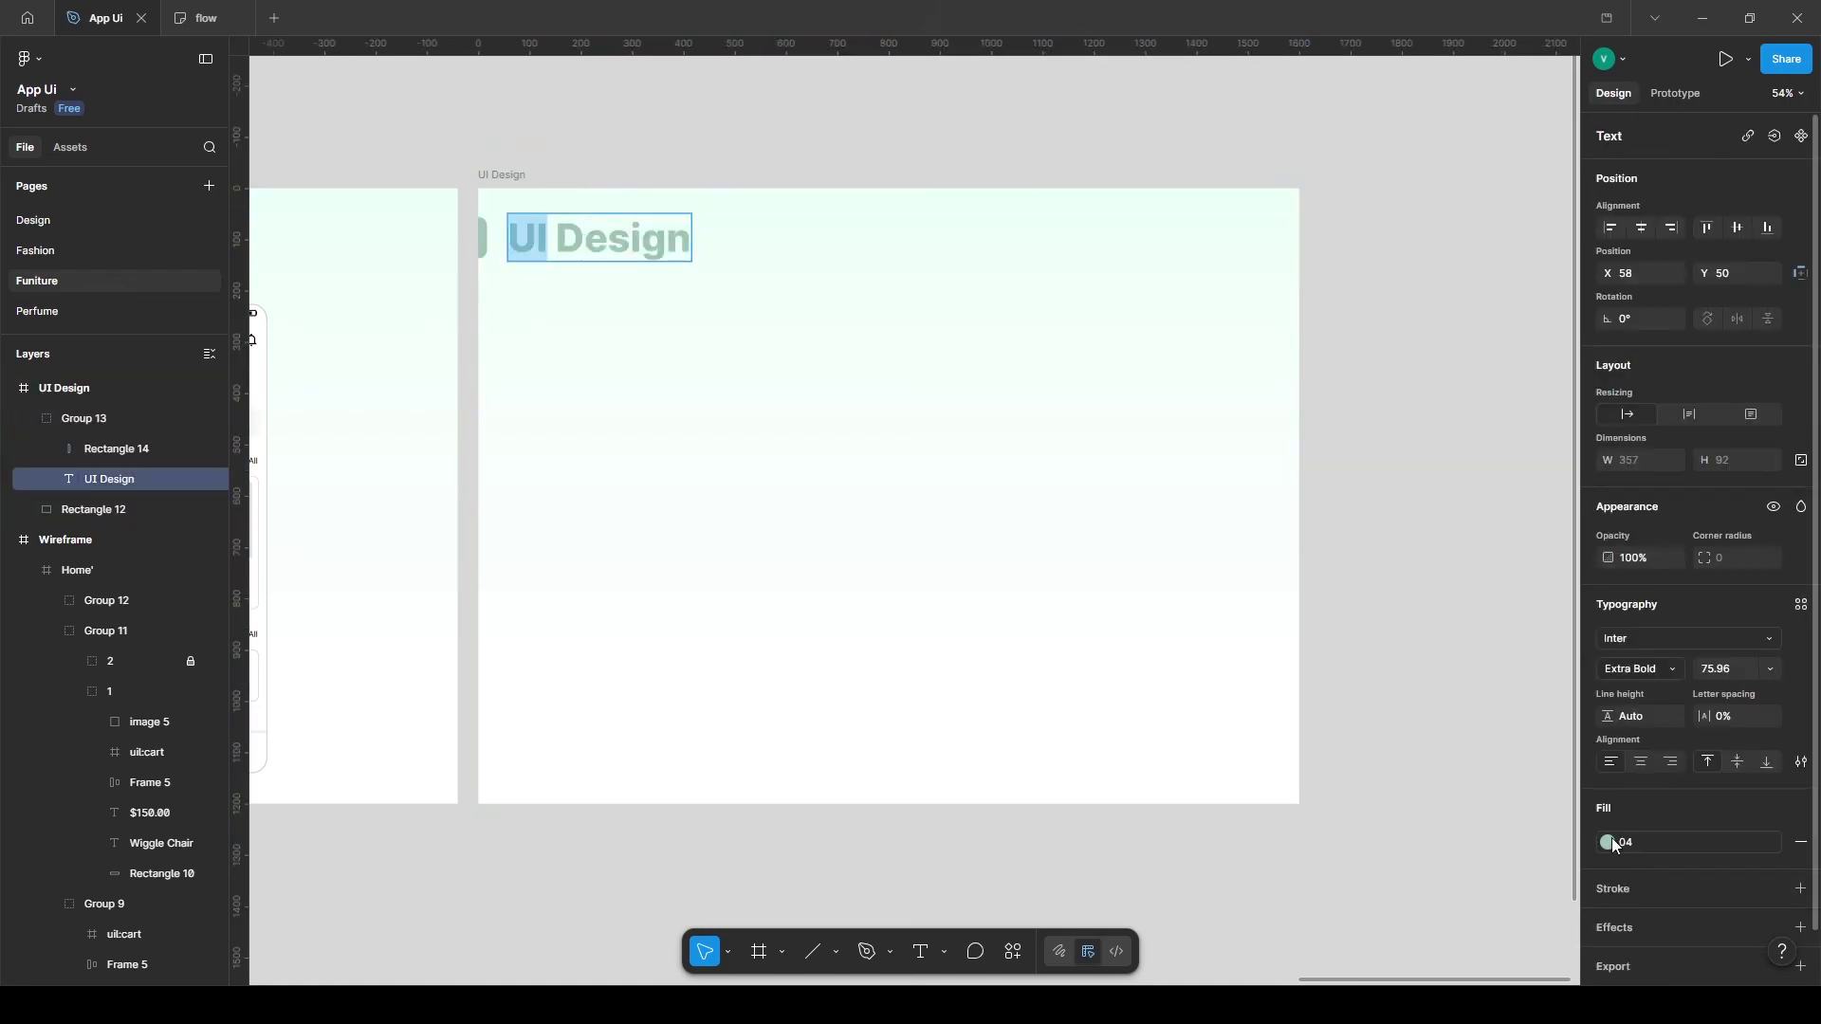
pyautogui.click(1677, 834)
pyautogui.click(1407, 736)
pyautogui.click(658, 159)
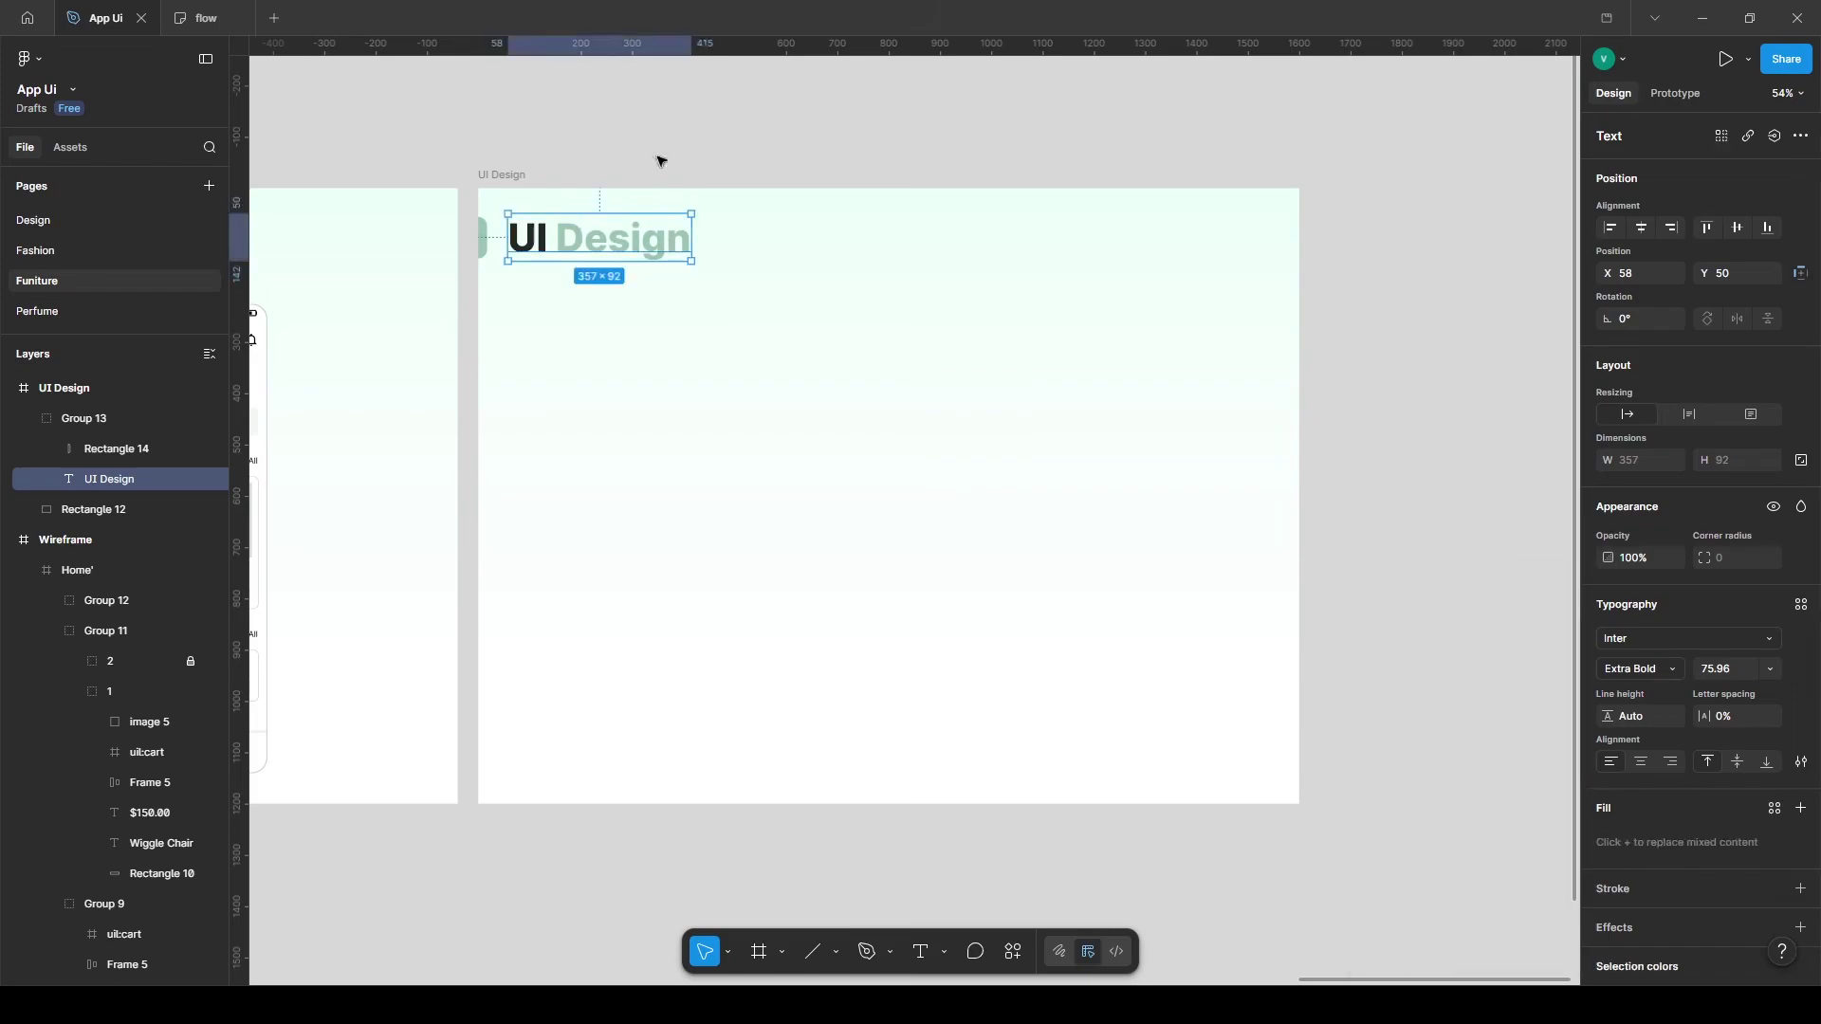
pyautogui.click(700, 123)
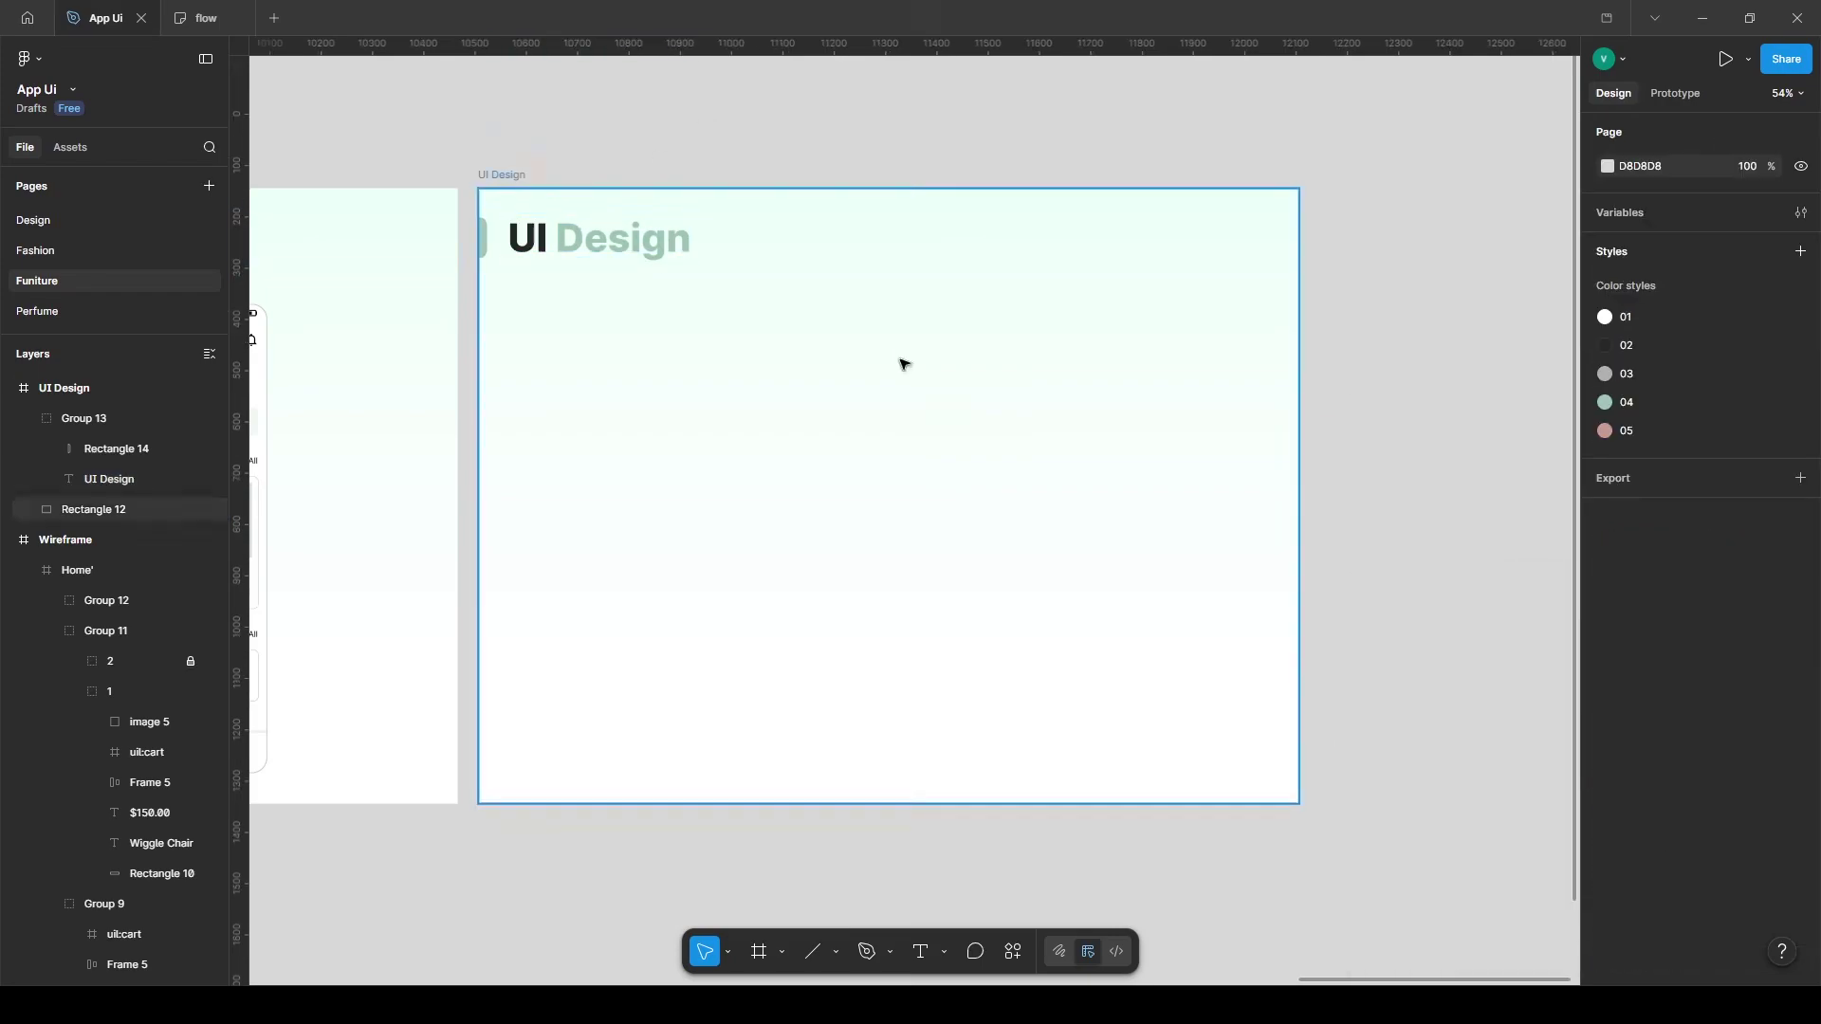
# Copy the three phone mockup images from the Home presentation frame into the UI Design frame.
pyautogui.scroll(-8, 902, 361)
pyautogui.scroll(8, 829, 250)
pyautogui.moveTo(828, 250); pyautogui.dragTo(667, 166)
pyautogui.click(417, 258)
pyautogui.scroll(-1, 702, 248)
pyautogui.scroll(-3, 984, 180)
pyautogui.moveTo(1003, 178); pyautogui.dragTo(532, 165)
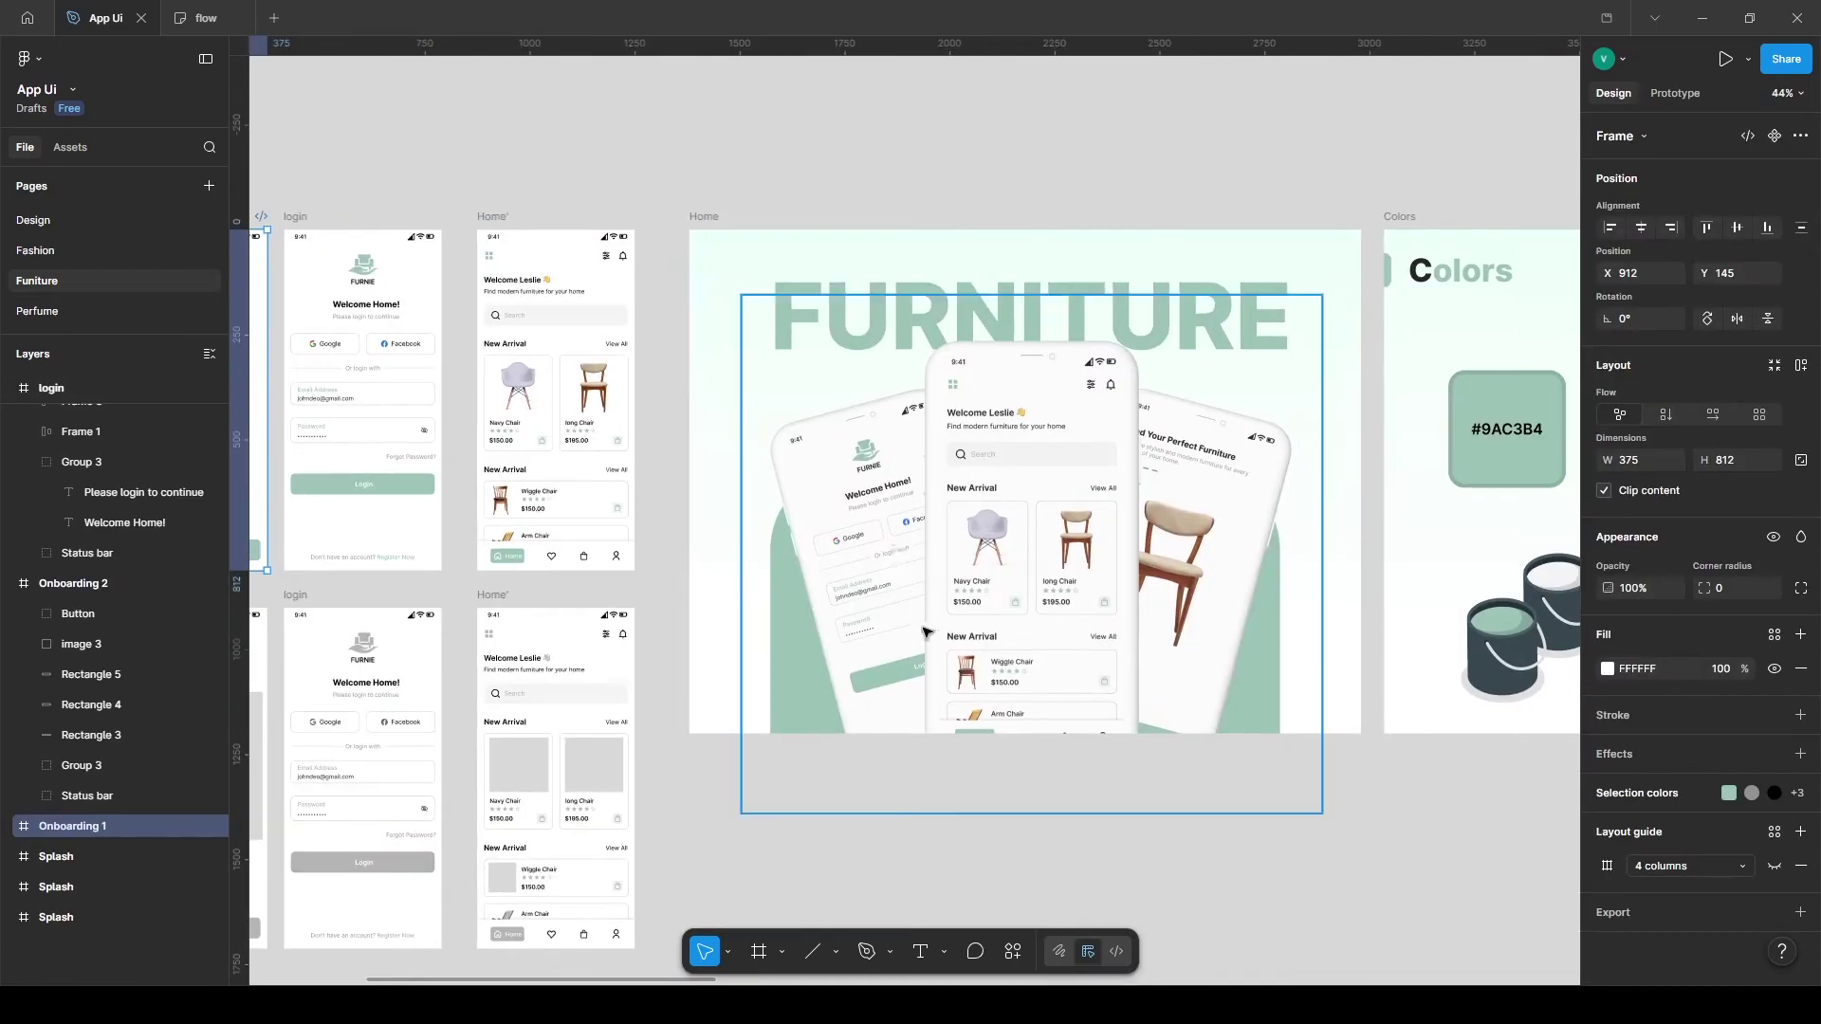
pyautogui.click(894, 543)
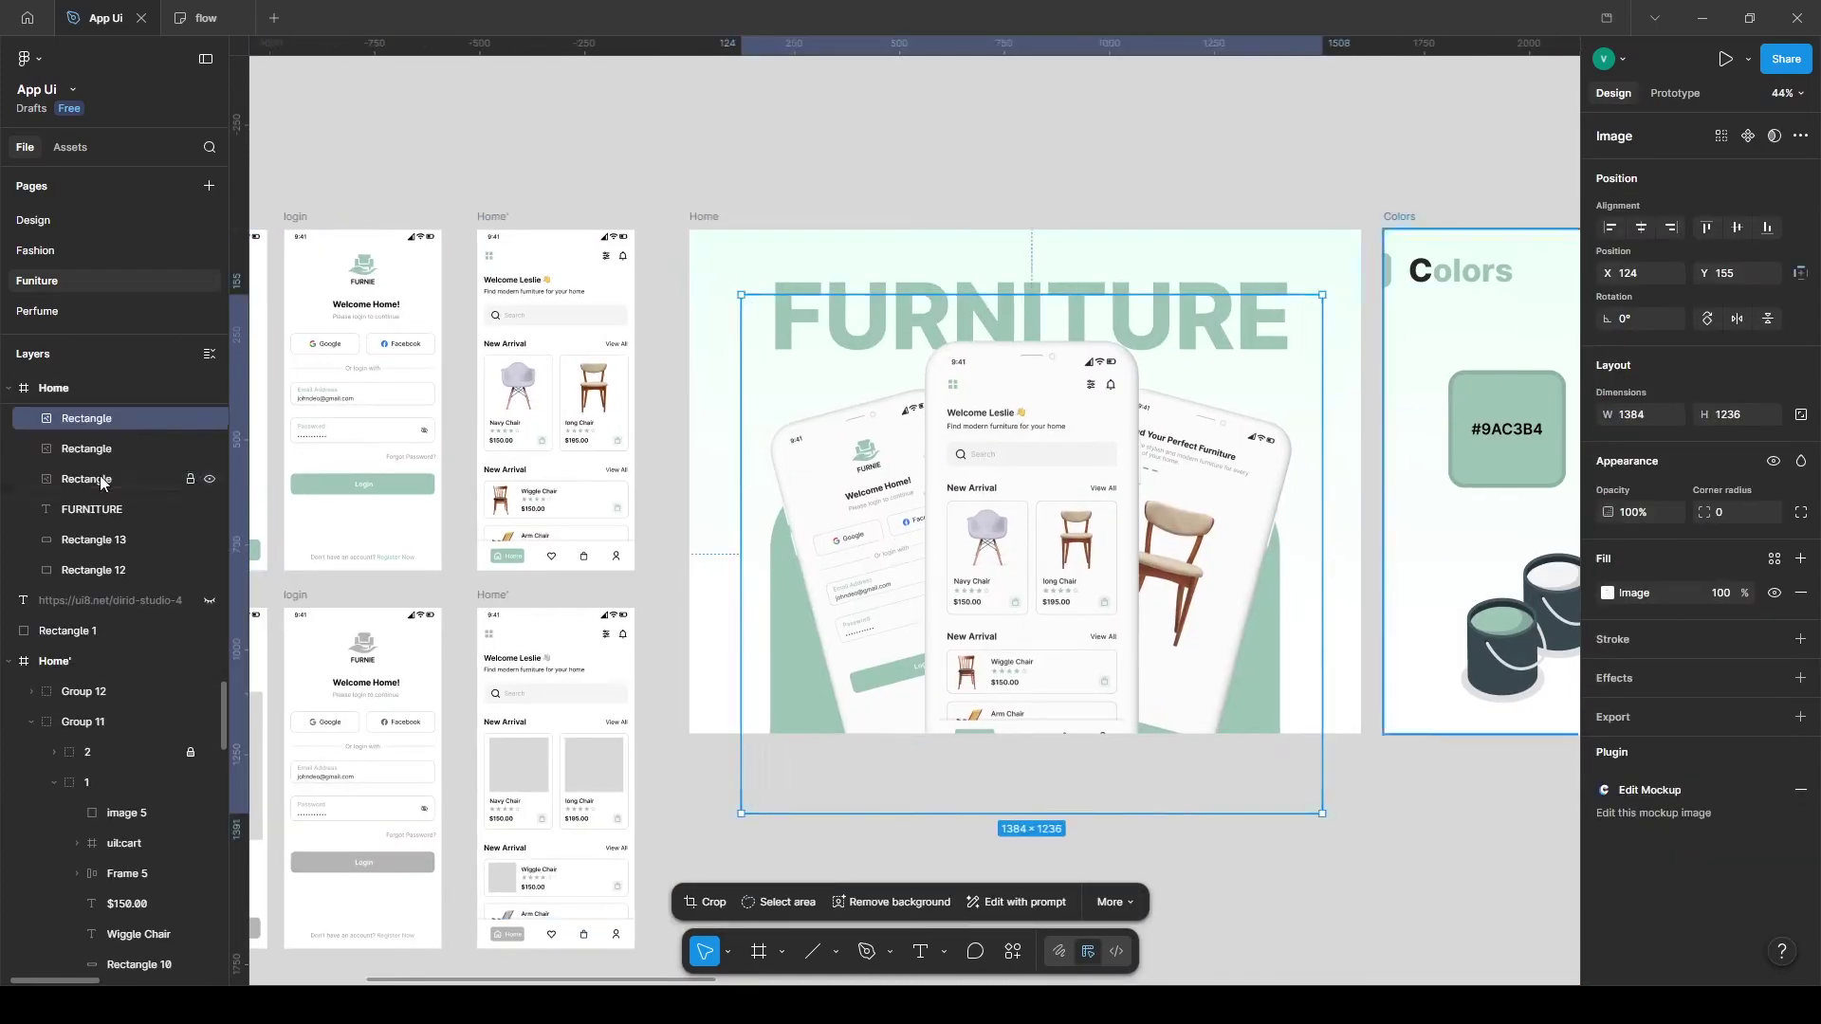
pyautogui.keyDown('shift'); pyautogui.click(100, 479); pyautogui.keyUp('shift')
pyautogui.click(886, 102)
pyautogui.scroll(-8, 882, 105)
pyautogui.moveTo(1551, 119); pyautogui.dragTo(537, 155)
pyautogui.scroll(10, 584, 186)
pyautogui.moveTo(788, 231); pyautogui.dragTo(691, 205)
pyautogui.click(459, 146)
pyautogui.hotkey('ctrl', 'v')
pyautogui.click(1184, 434)
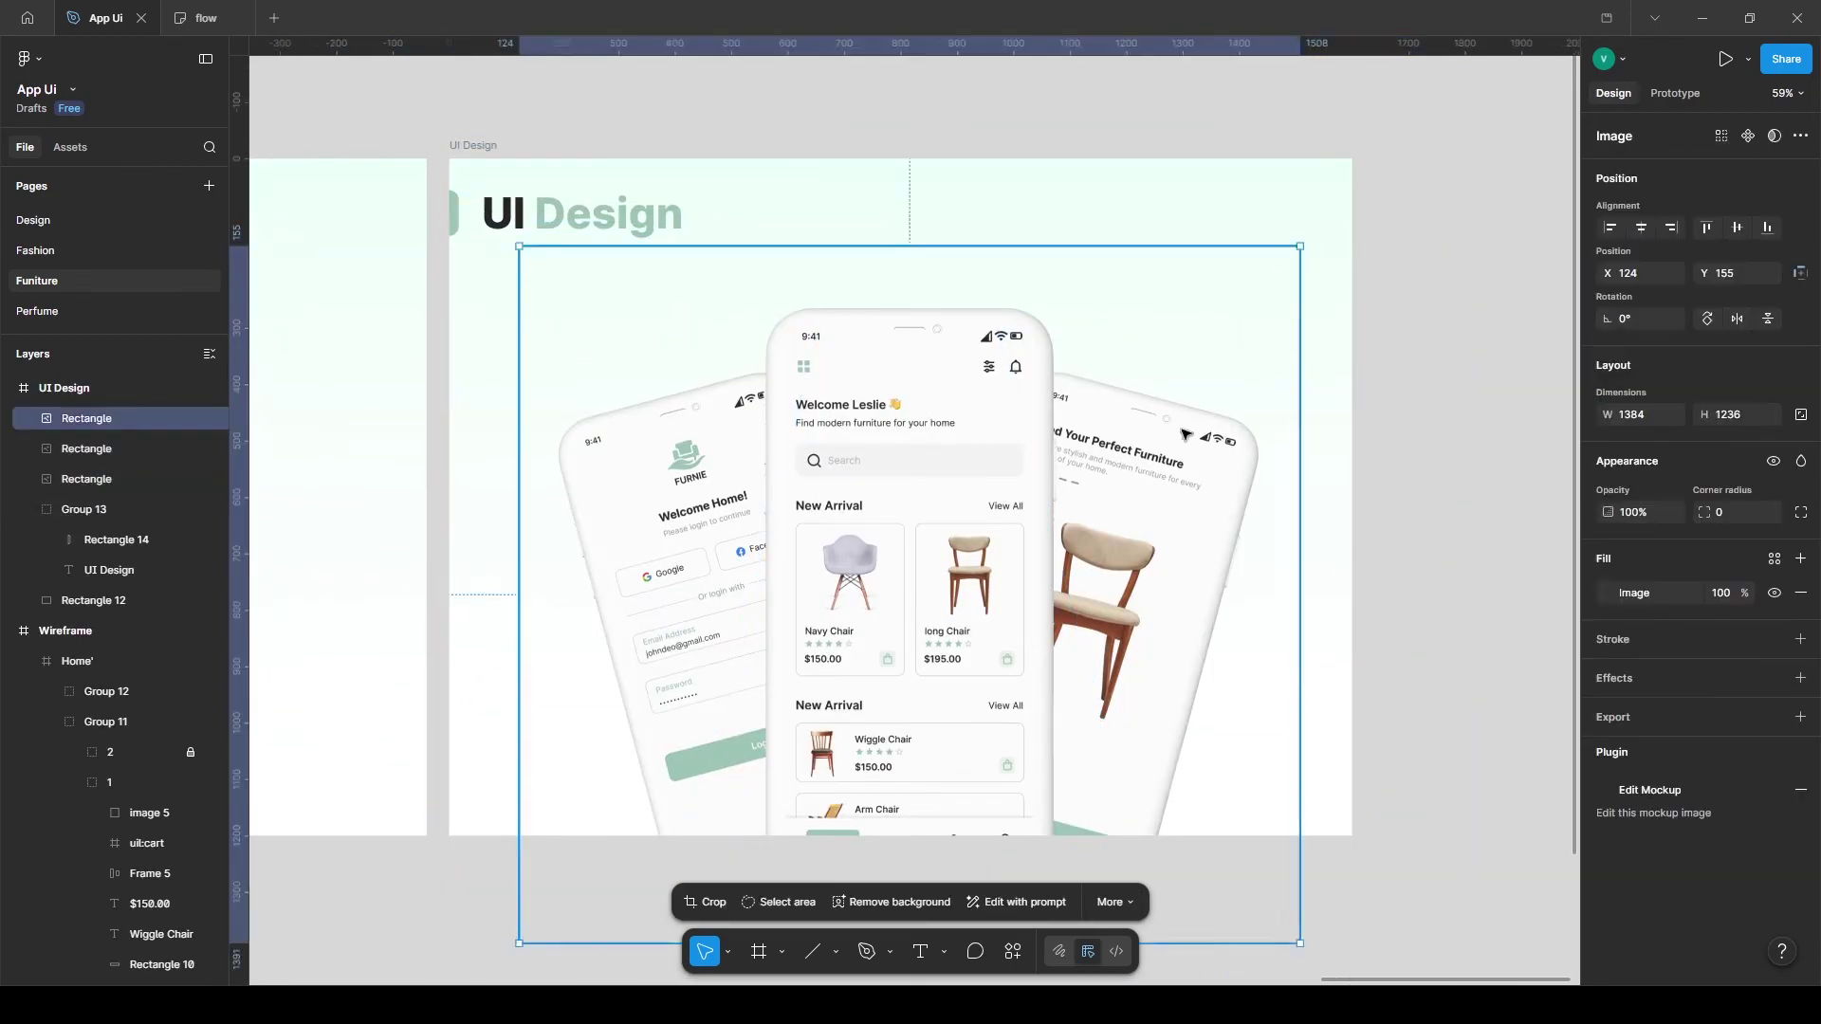
# Set the rotation of the two tilted side phone mockups in the UI Design frame to 0°.
pyautogui.click(143, 479)
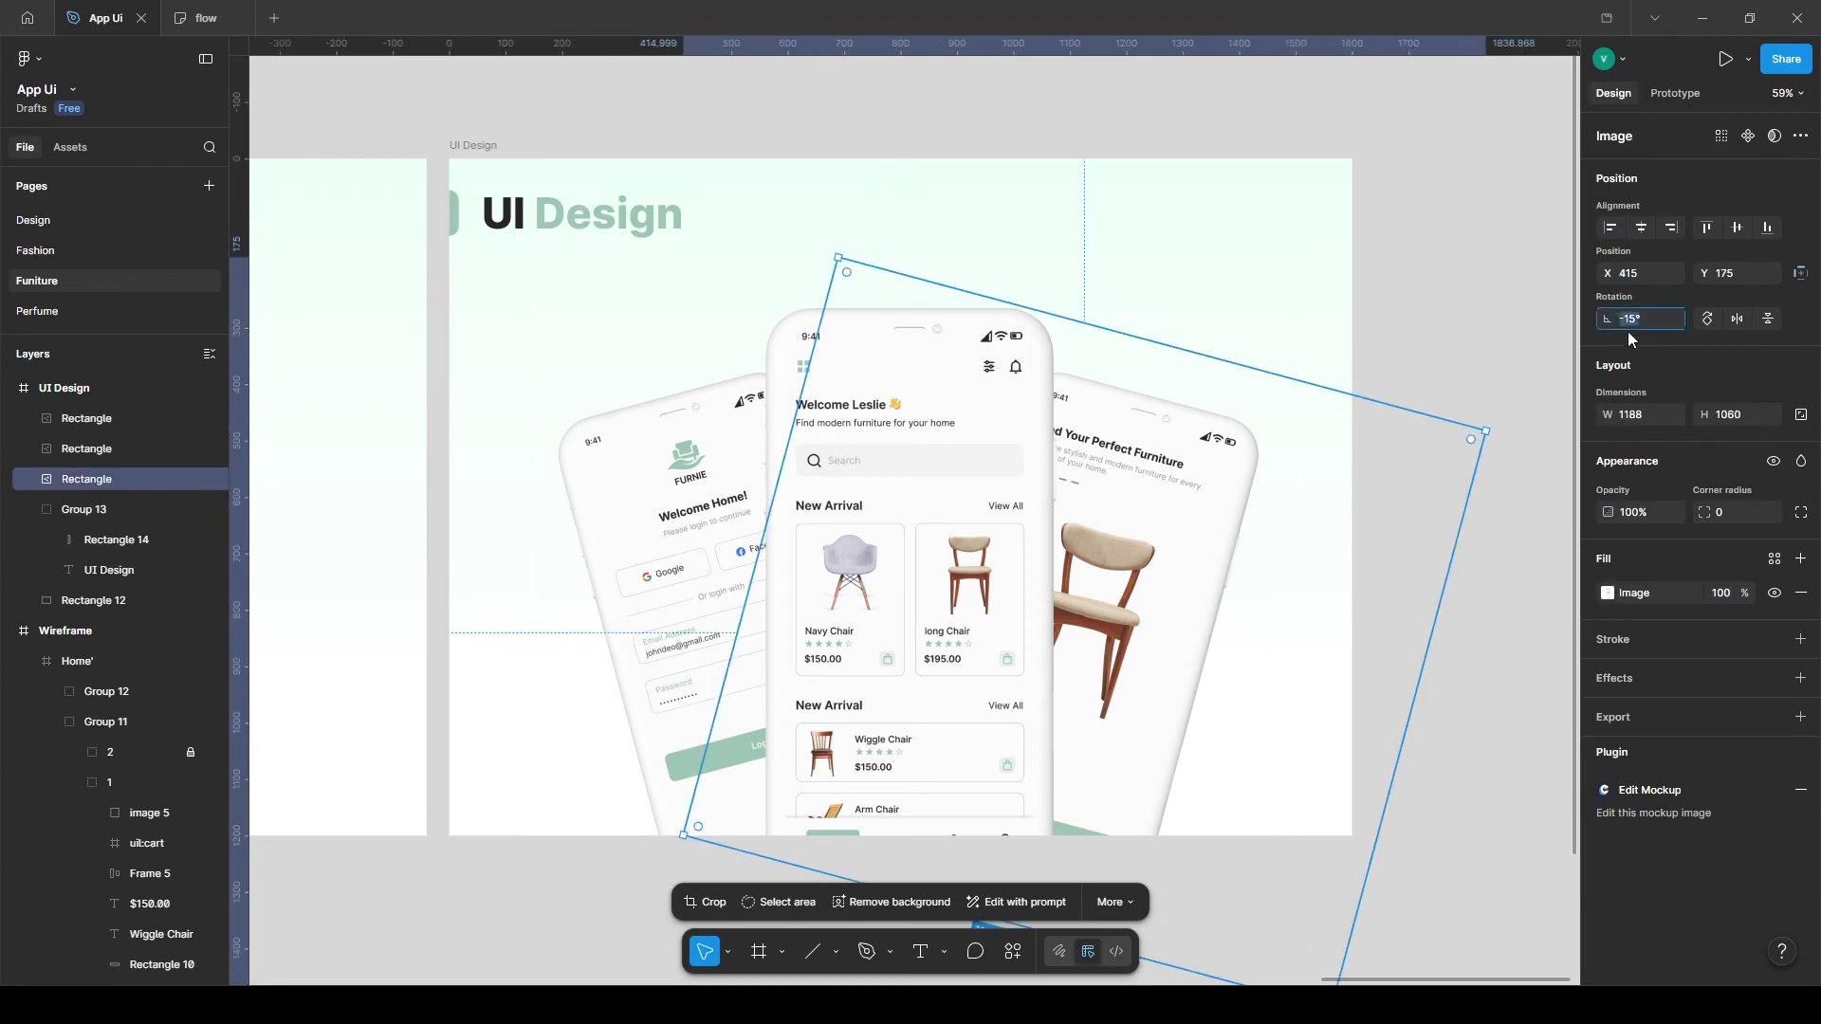
pyautogui.click(90, 449)
pyautogui.click(1645, 317)
pyautogui.press('Return')
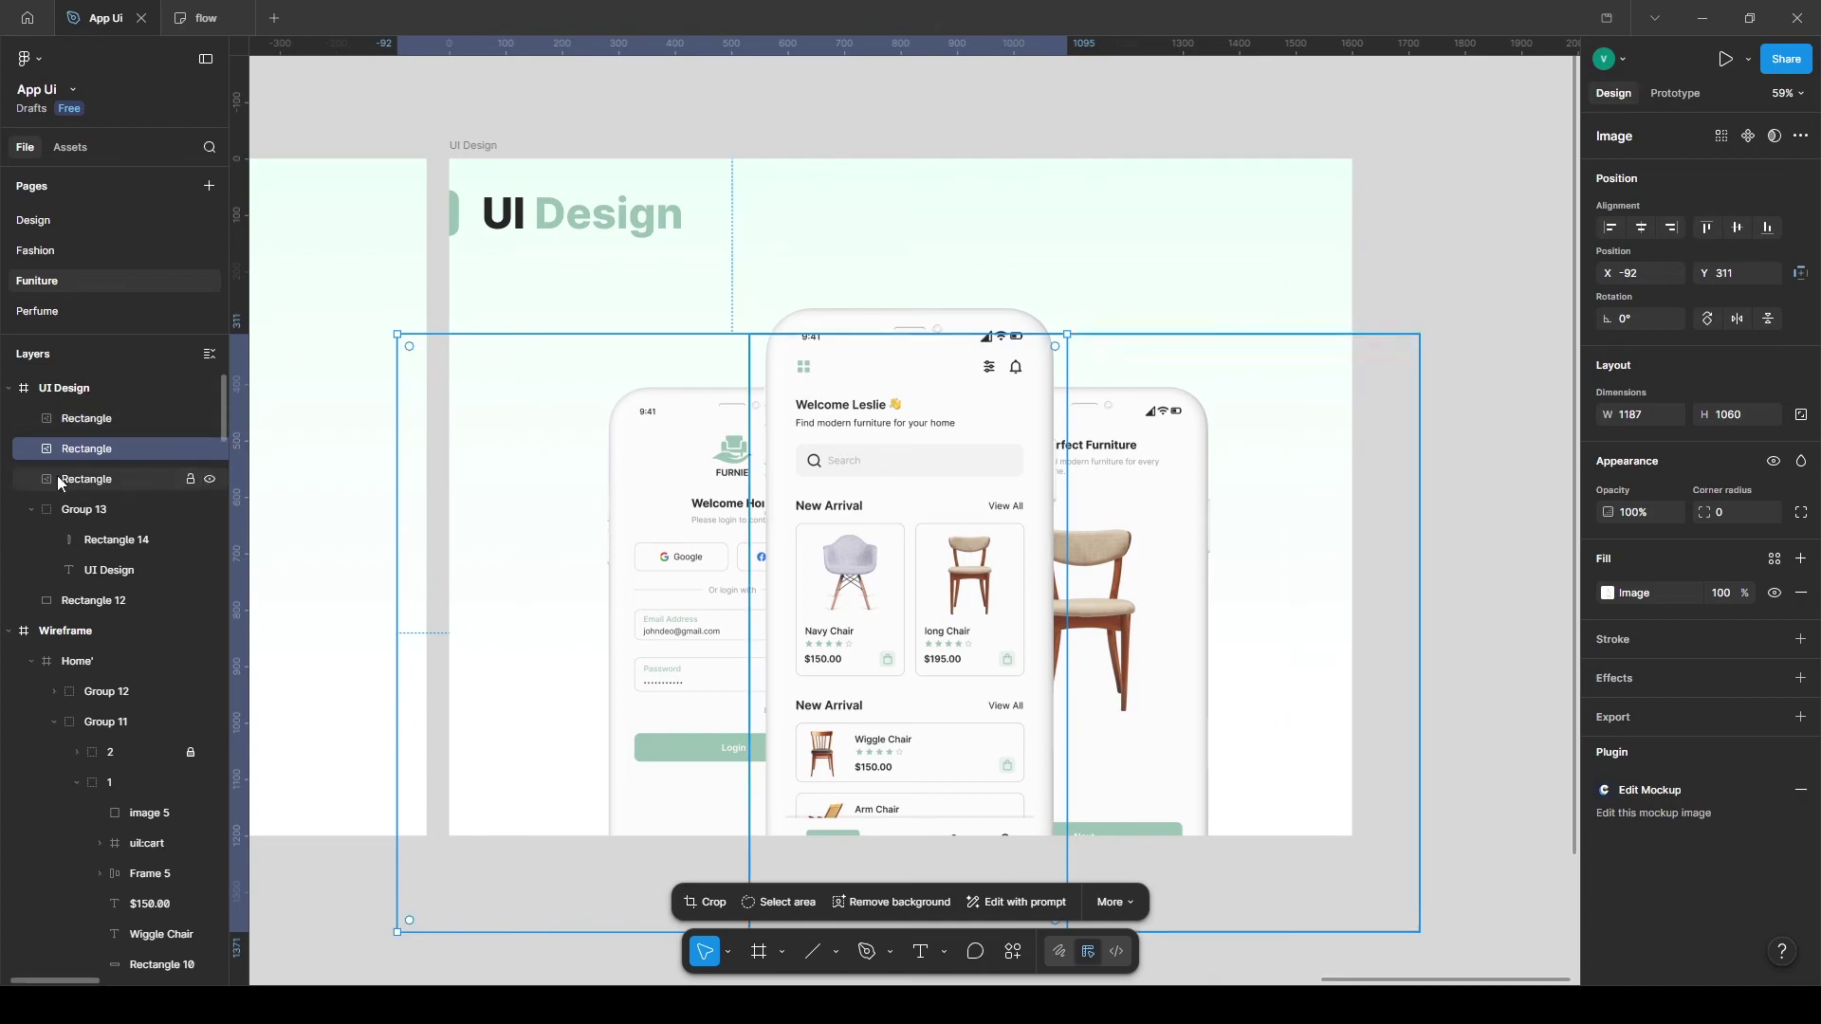
# Spread the three phone mockups side by side, with the login phone and the onboarding phone flanking the home phone.
pyautogui.moveTo(547, 515); pyautogui.dragTo(591, 515)
pyautogui.moveTo(1217, 532); pyautogui.dragTo(1302, 528)
pyautogui.click(1205, 527)
pyautogui.moveTo(763, 462); pyautogui.dragTo(882, 441)
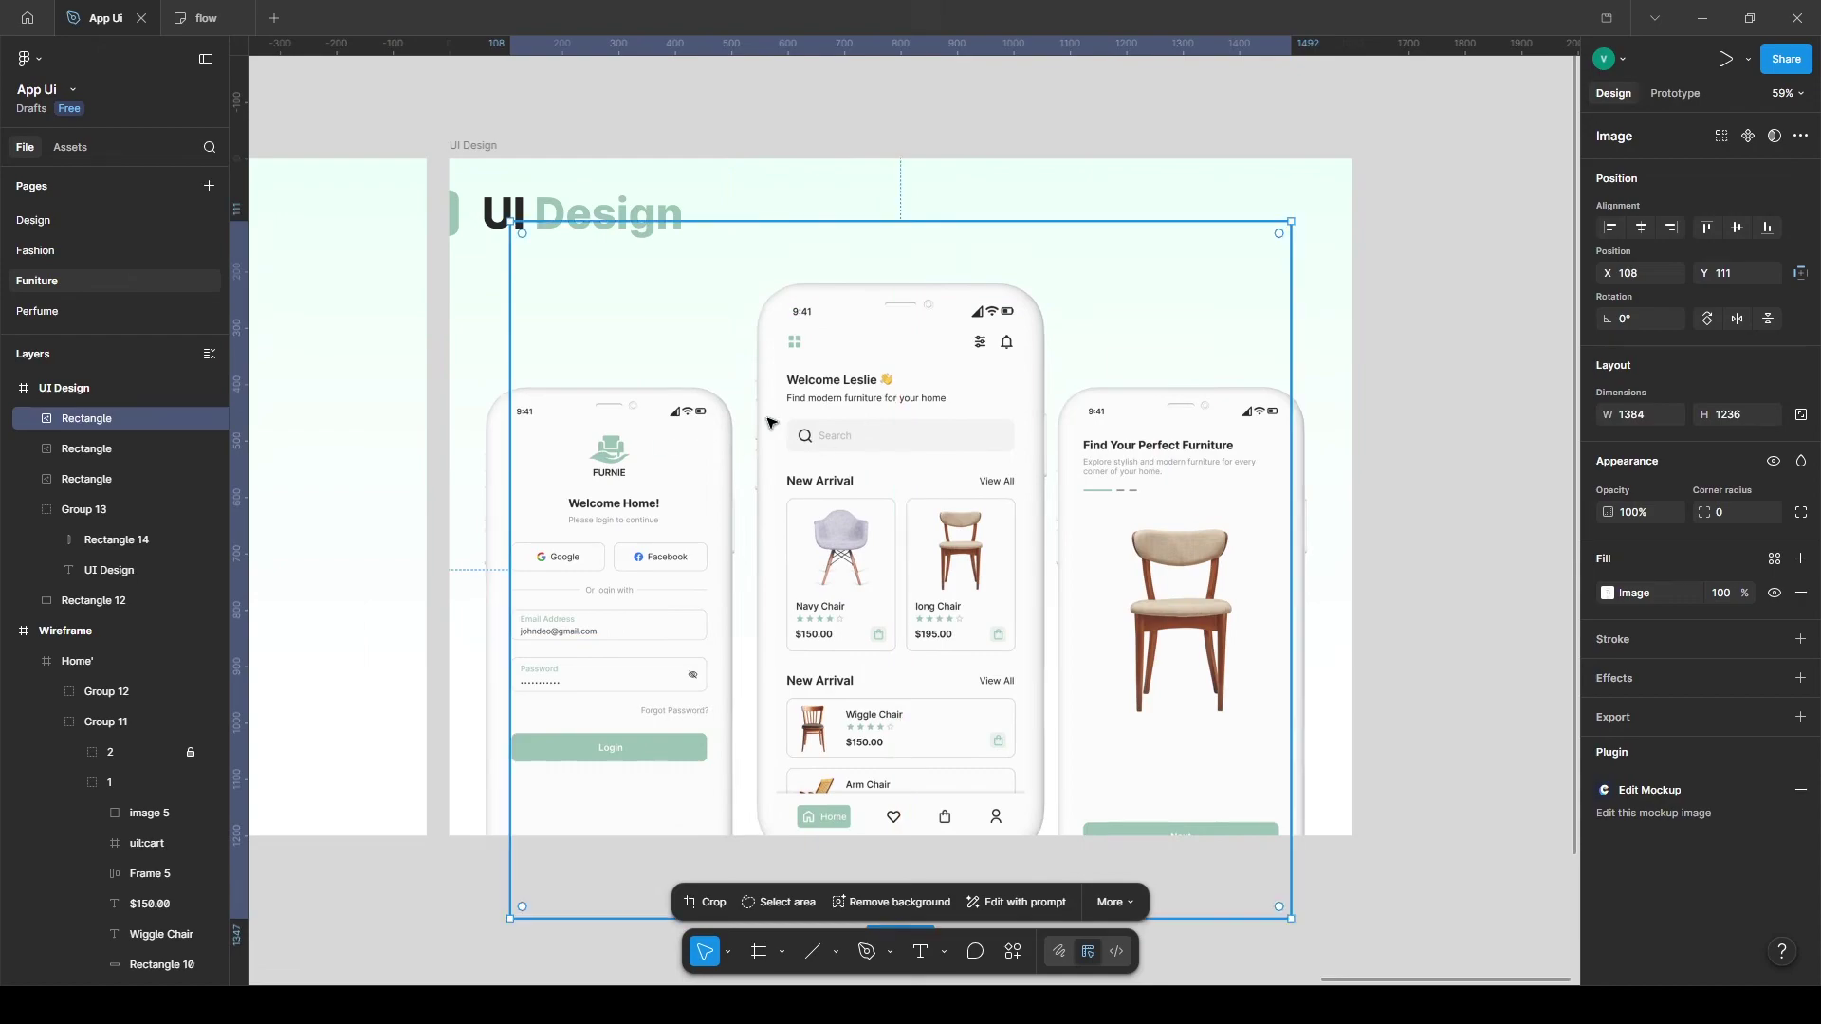
# Scale the three phone mockups down together so they fit fully inside the UI Design frame.
pyautogui.keyDown('shift'); pyautogui.click(80, 480); pyautogui.keyUp('shift')
pyautogui.moveTo(1510, 668); pyautogui.dragTo(1379, 535)
pyautogui.click(1380, 535)
pyautogui.click(717, 558)
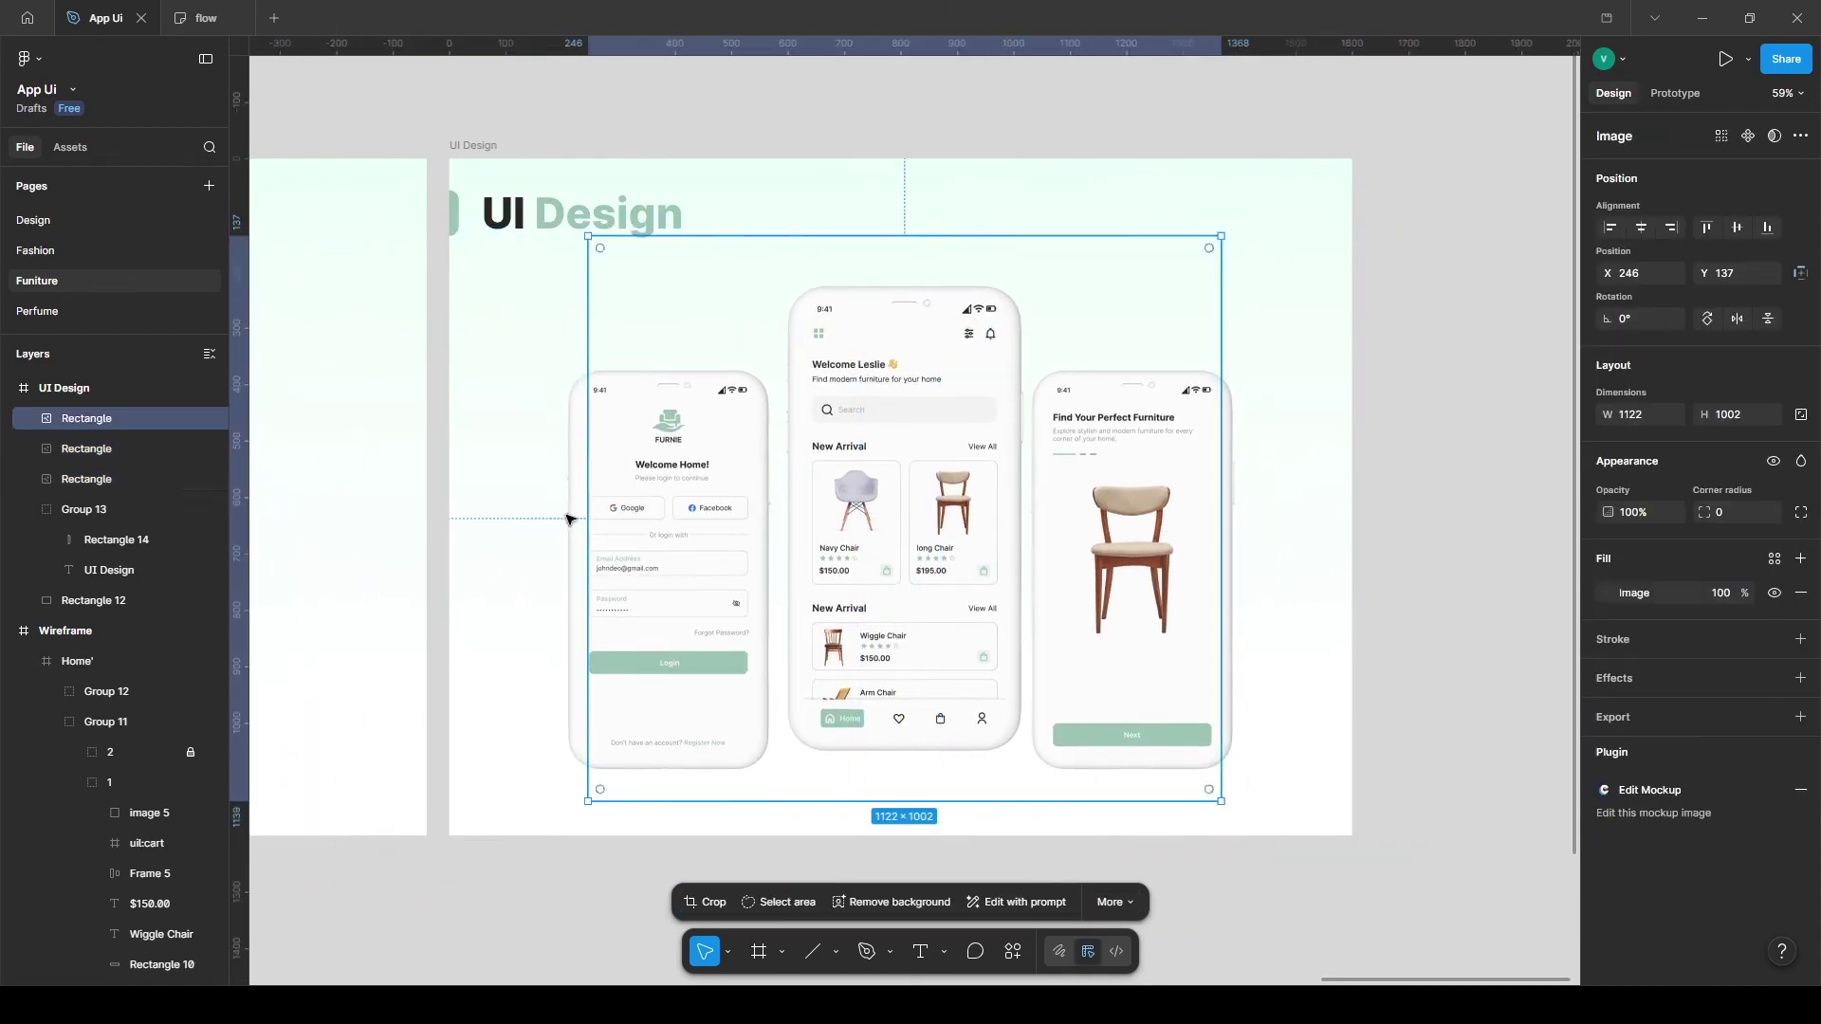
# Enlarge the login and onboarding side phones slightly and group the three phone mockups.
pyautogui.click(84, 473)
pyautogui.keyDown('shift'); pyautogui.click(83, 452); pyautogui.keyUp('shift')
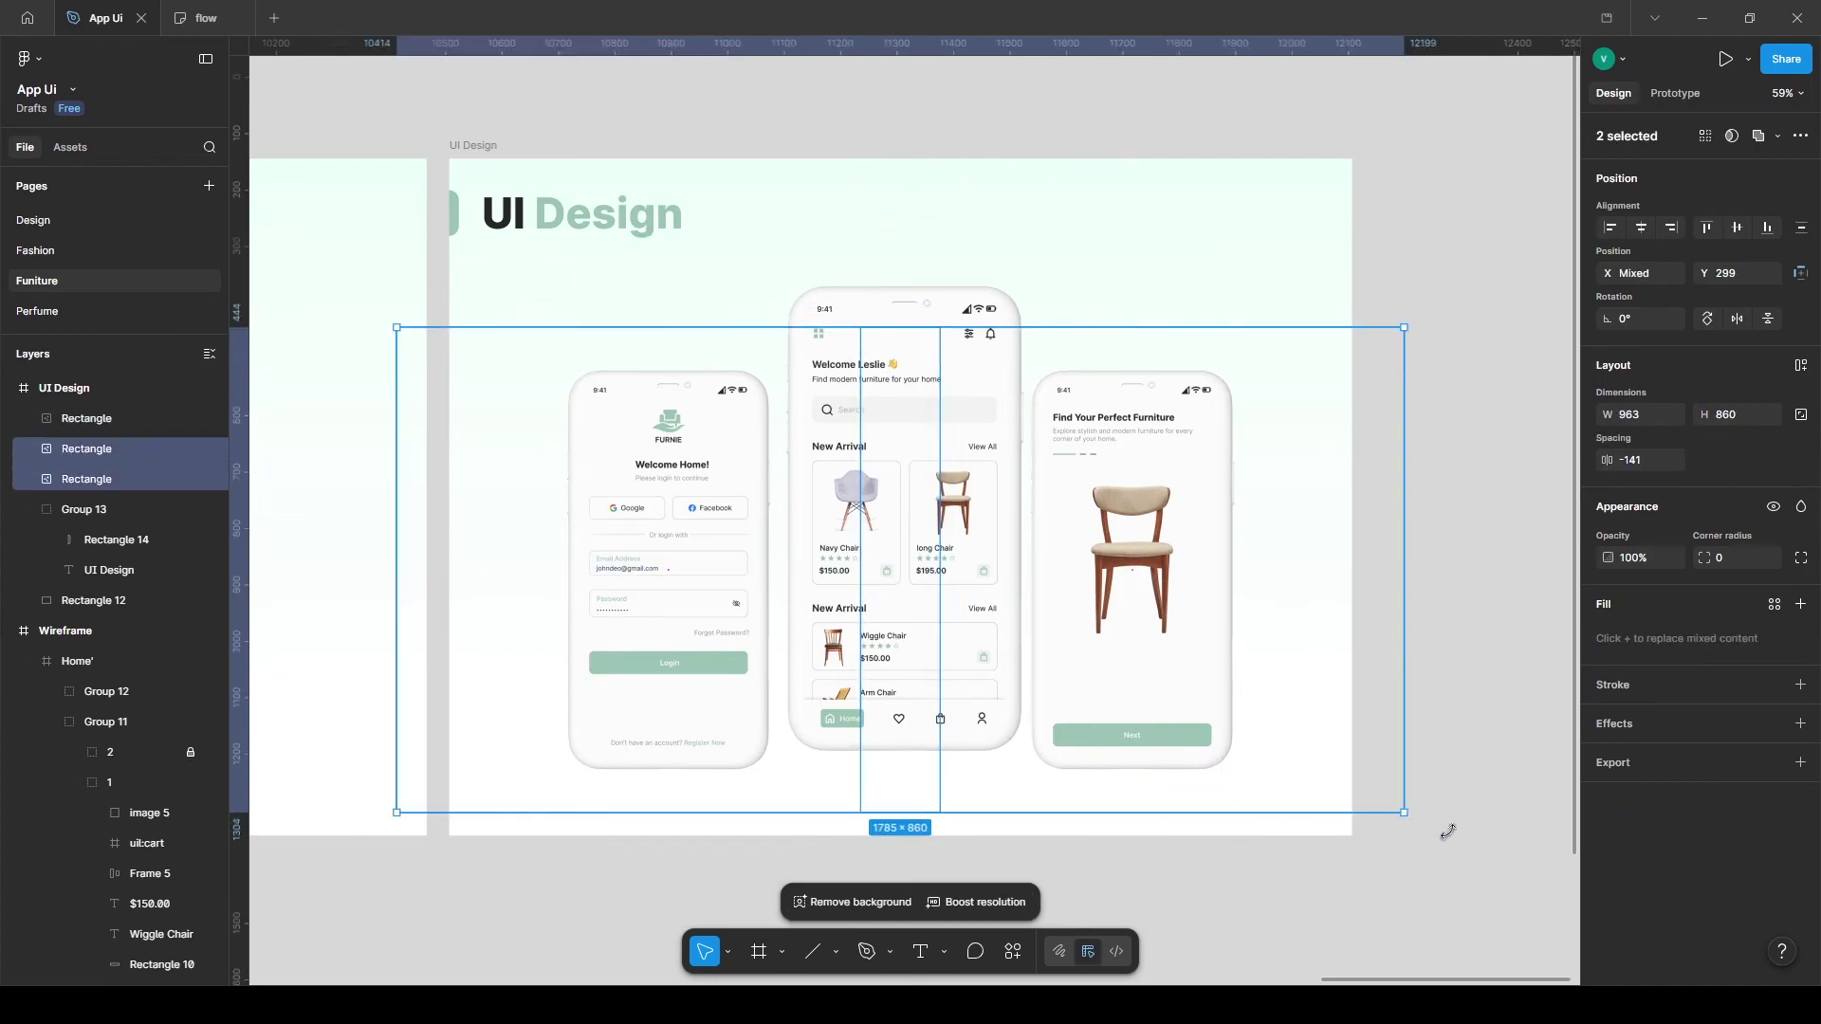
pyautogui.moveTo(1414, 814); pyautogui.dragTo(1461, 847)
pyautogui.click(1321, 919)
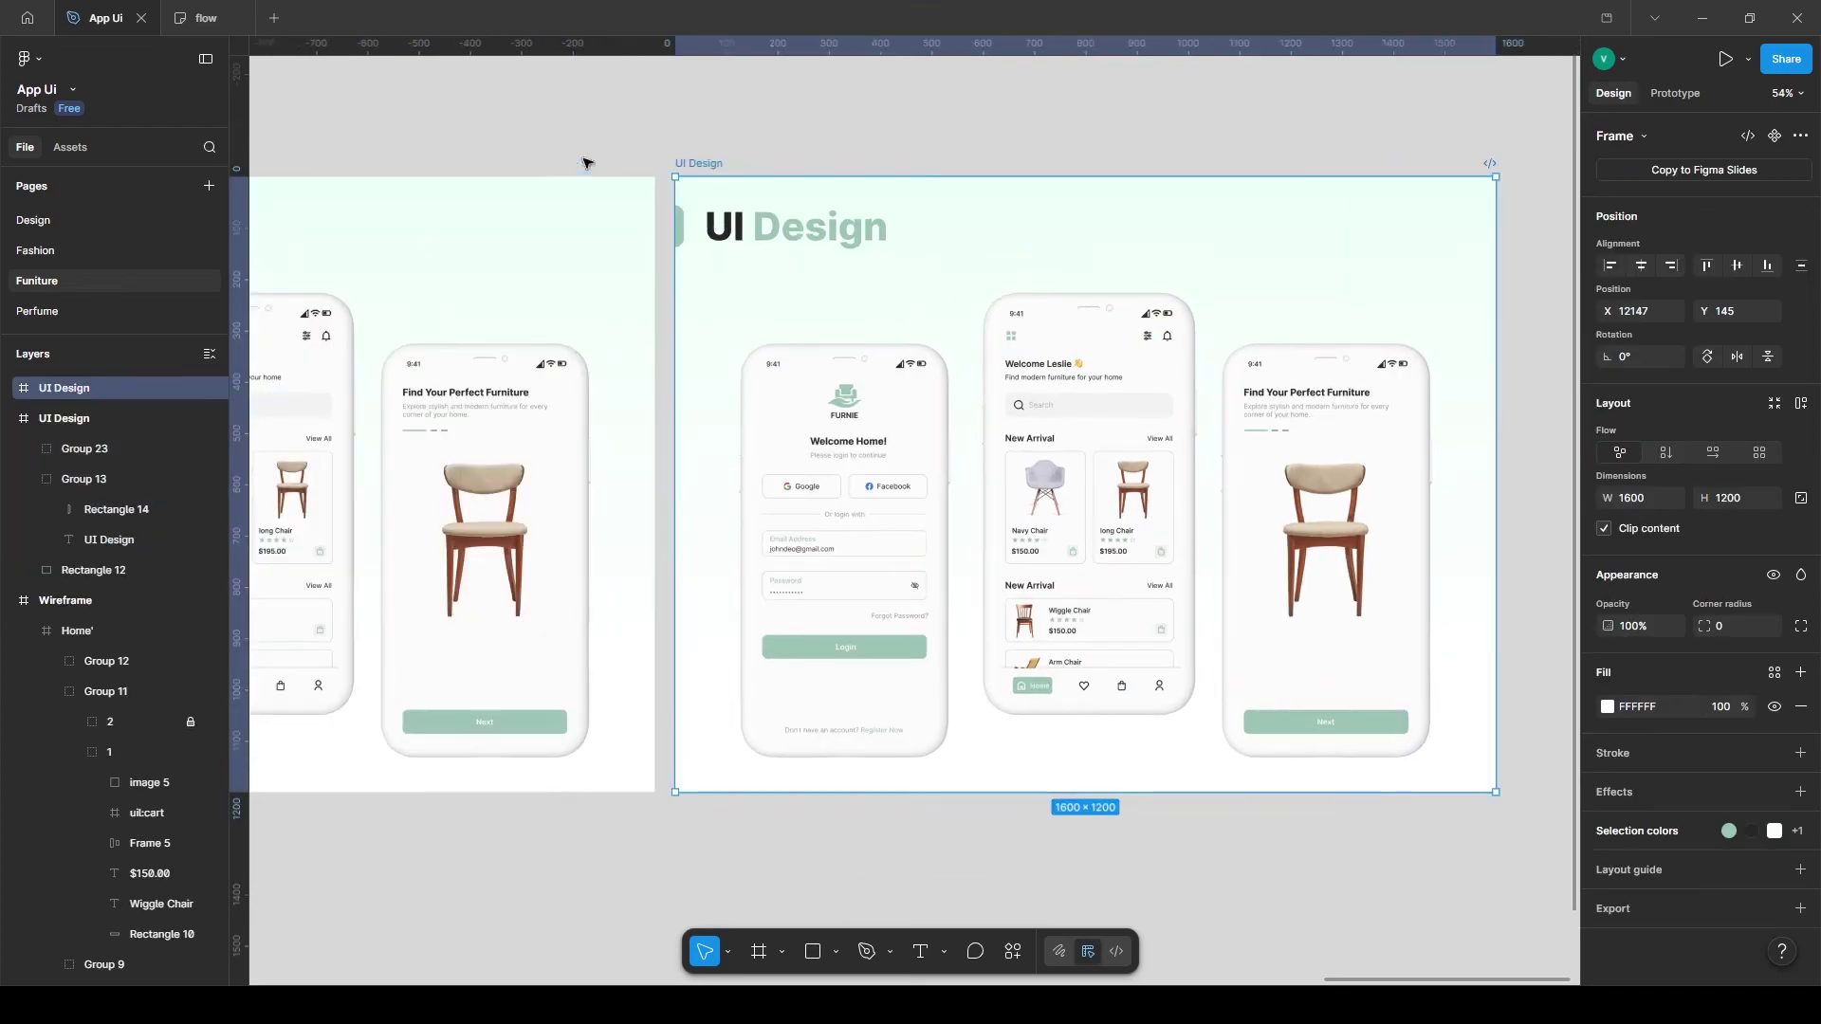
# Rename the duplicated UI Design frame "Thankyou" and delete its phone mockups and heading.
pyautogui.hotkey('shift', '2')
pyautogui.press('Delete')
pyautogui.click(674, 232)
pyautogui.press('Delete')
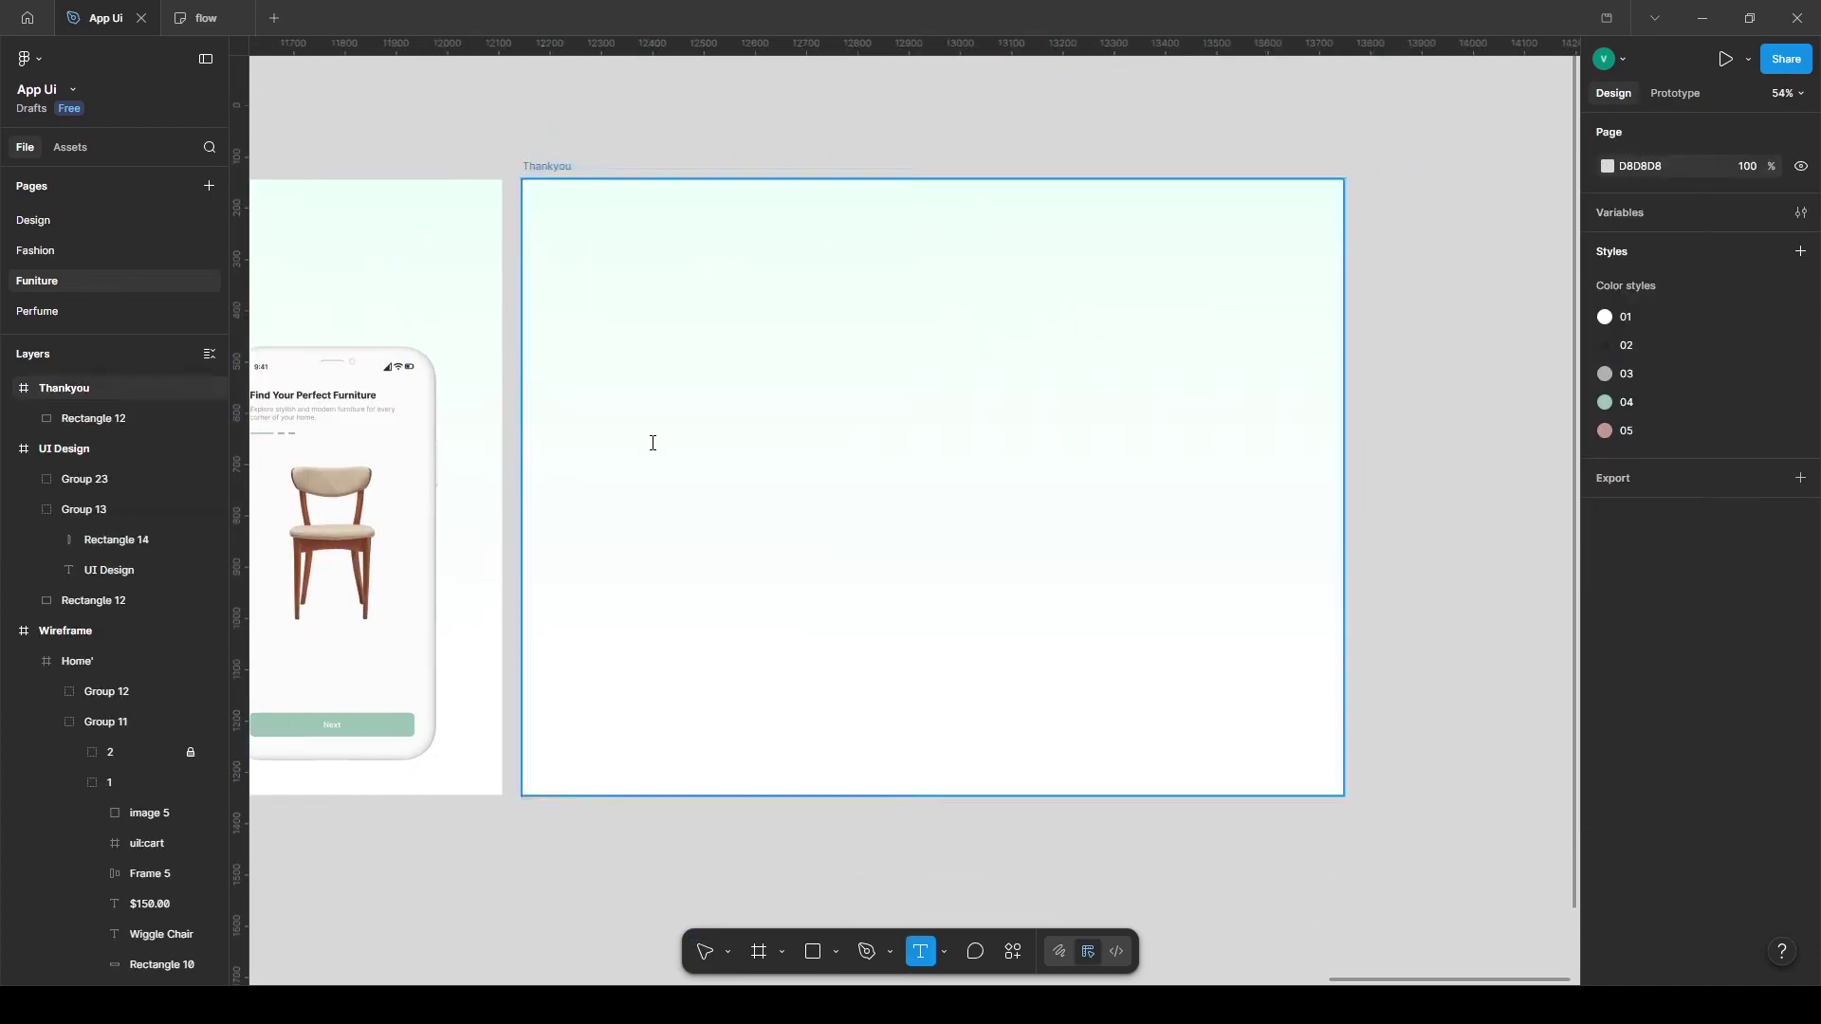
# Add the text "Thank you" to the empty Thankyou frame.
pyautogui.click(652, 443)
pyautogui.write('Thankyou')
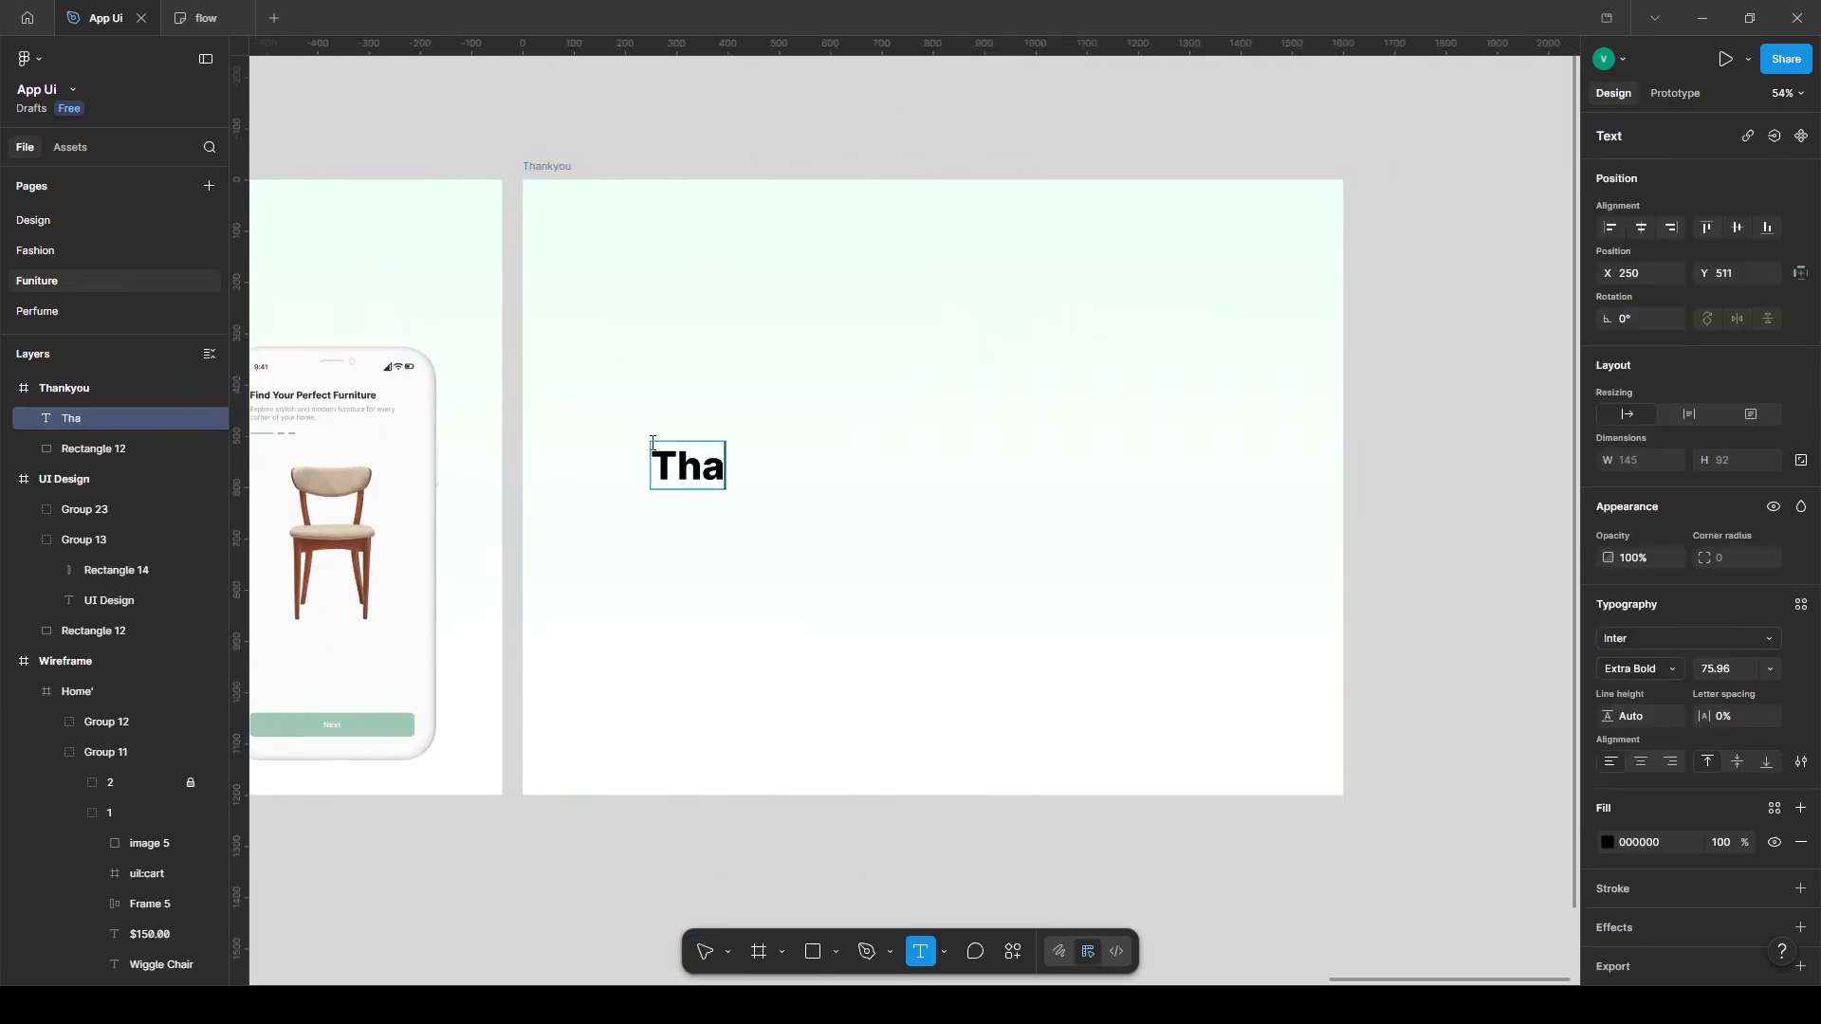
pyautogui.press('Escape')
pyautogui.write('you')
pyautogui.press('Escape')
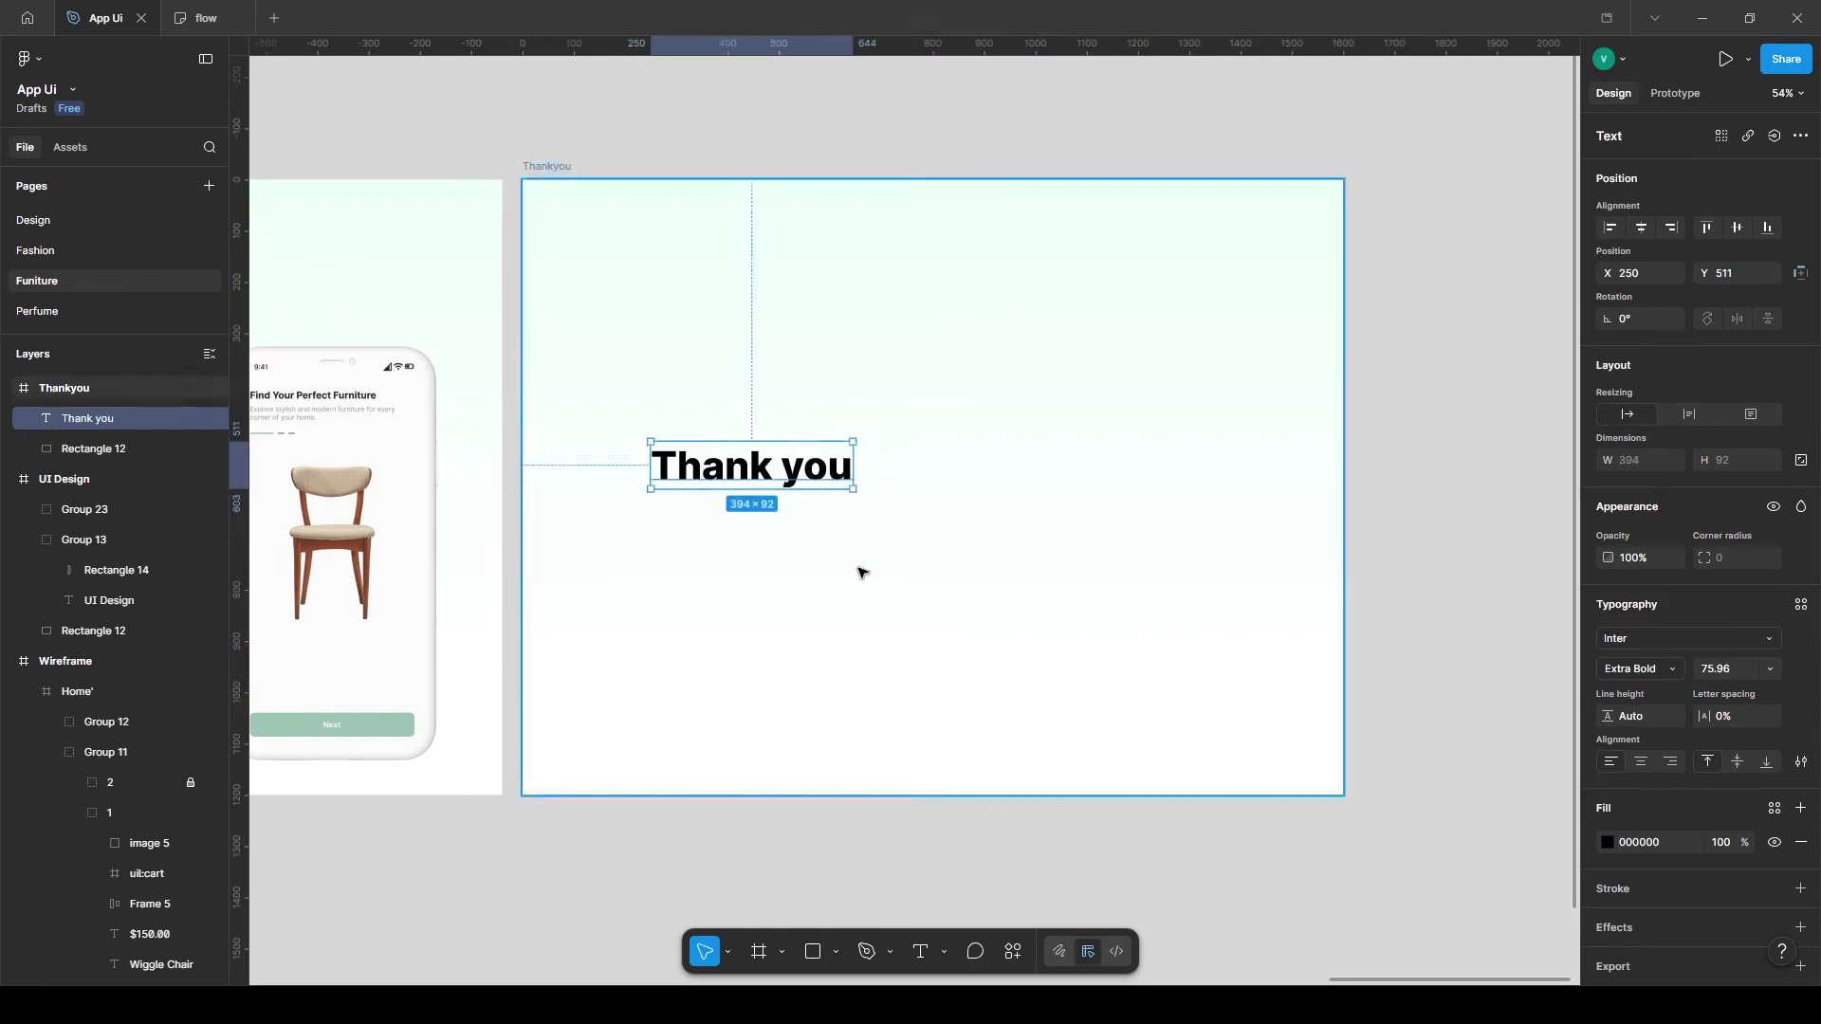
# Duplicate the "Thank you" text directly below it and change the copy to "For Scrolling".
pyautogui.moveTo(703, 488); pyautogui.dragTo(633, 388)
pyautogui.doubleClick(631, 389)
pyautogui.write('For')
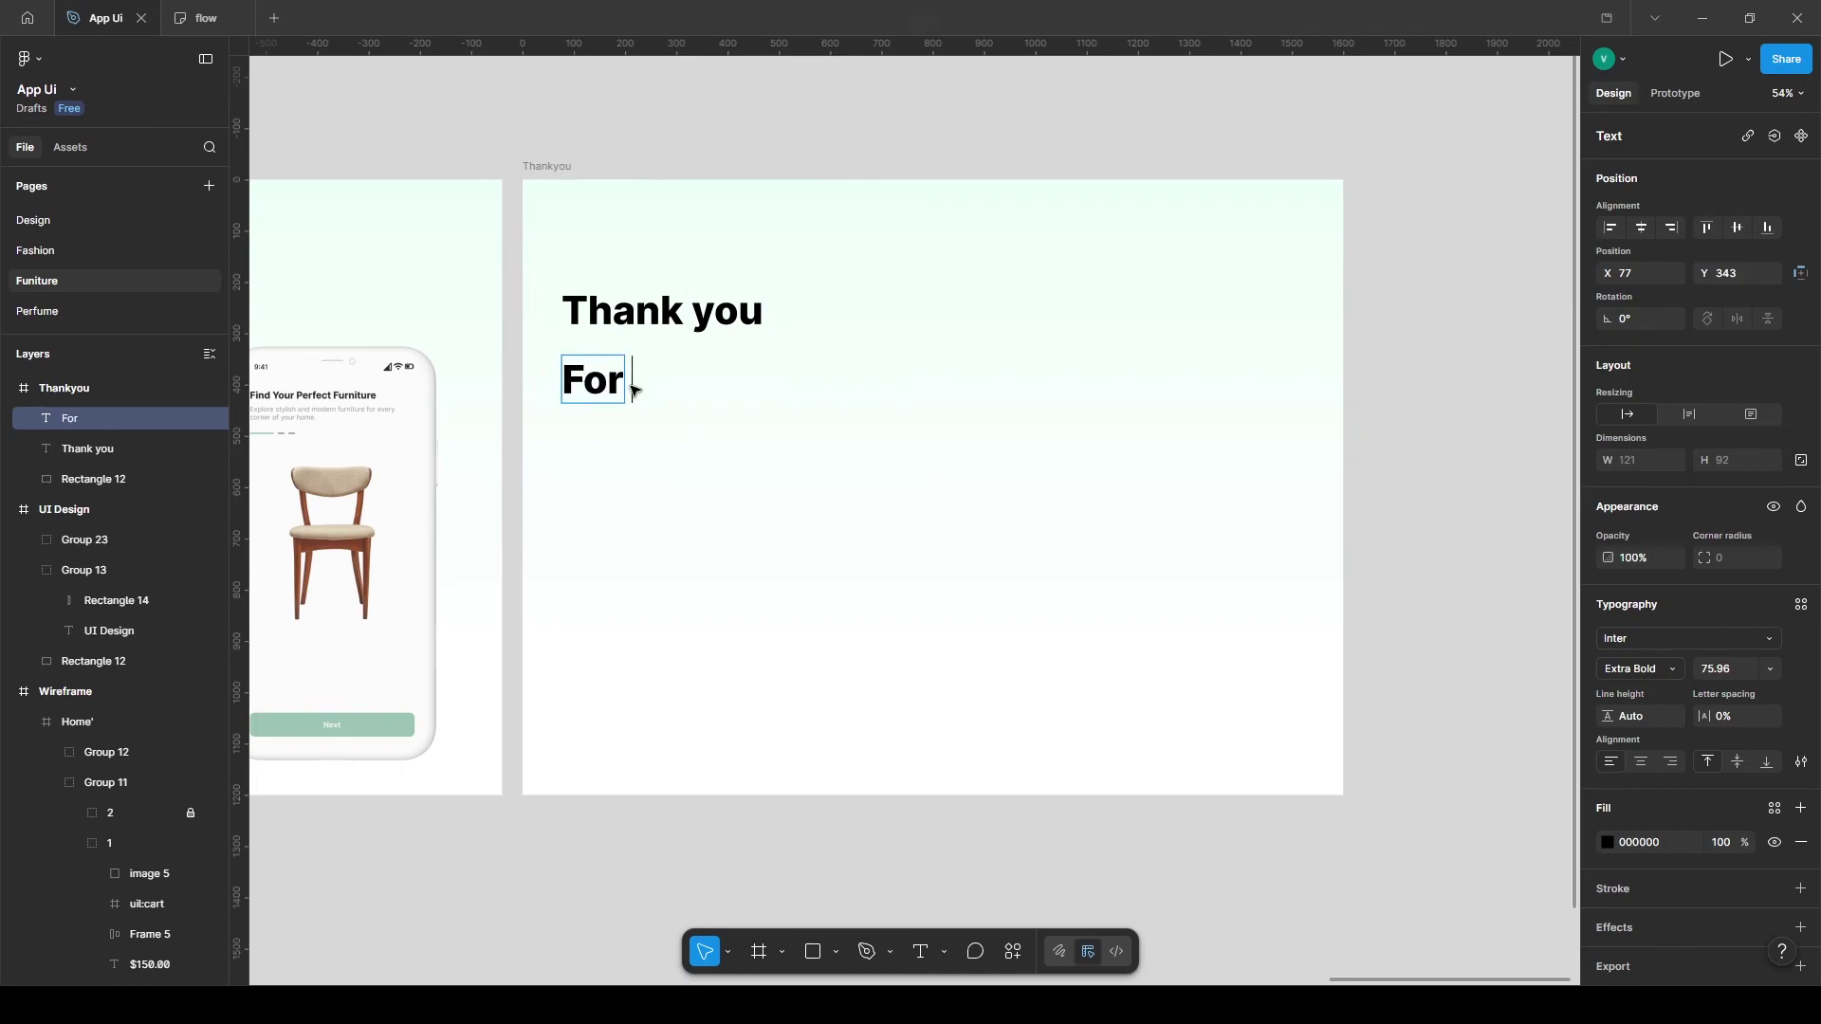
pyautogui.write(' Scrolling')
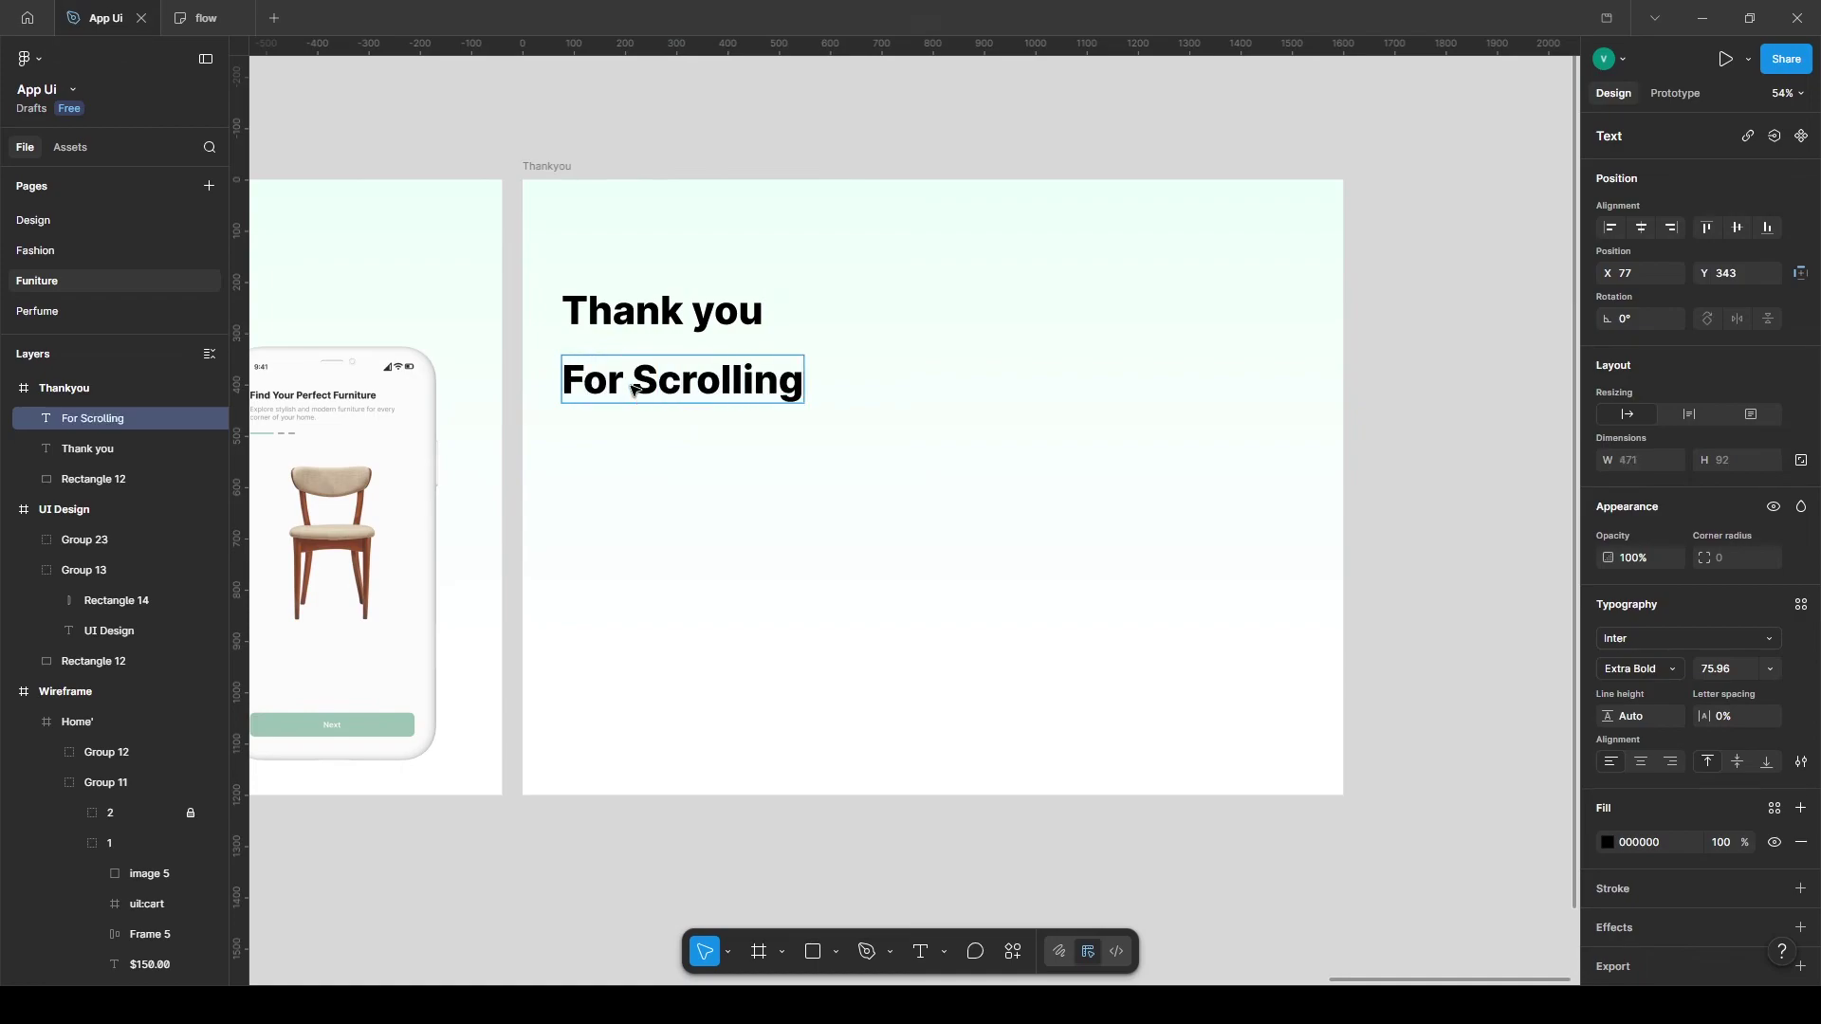
pyautogui.press('Escape')
# Duplicate the "For Scrolling" line below itself and set the copy to size 24 in Medium weight.
pyautogui.moveTo(674, 384); pyautogui.dragTo(676, 453)
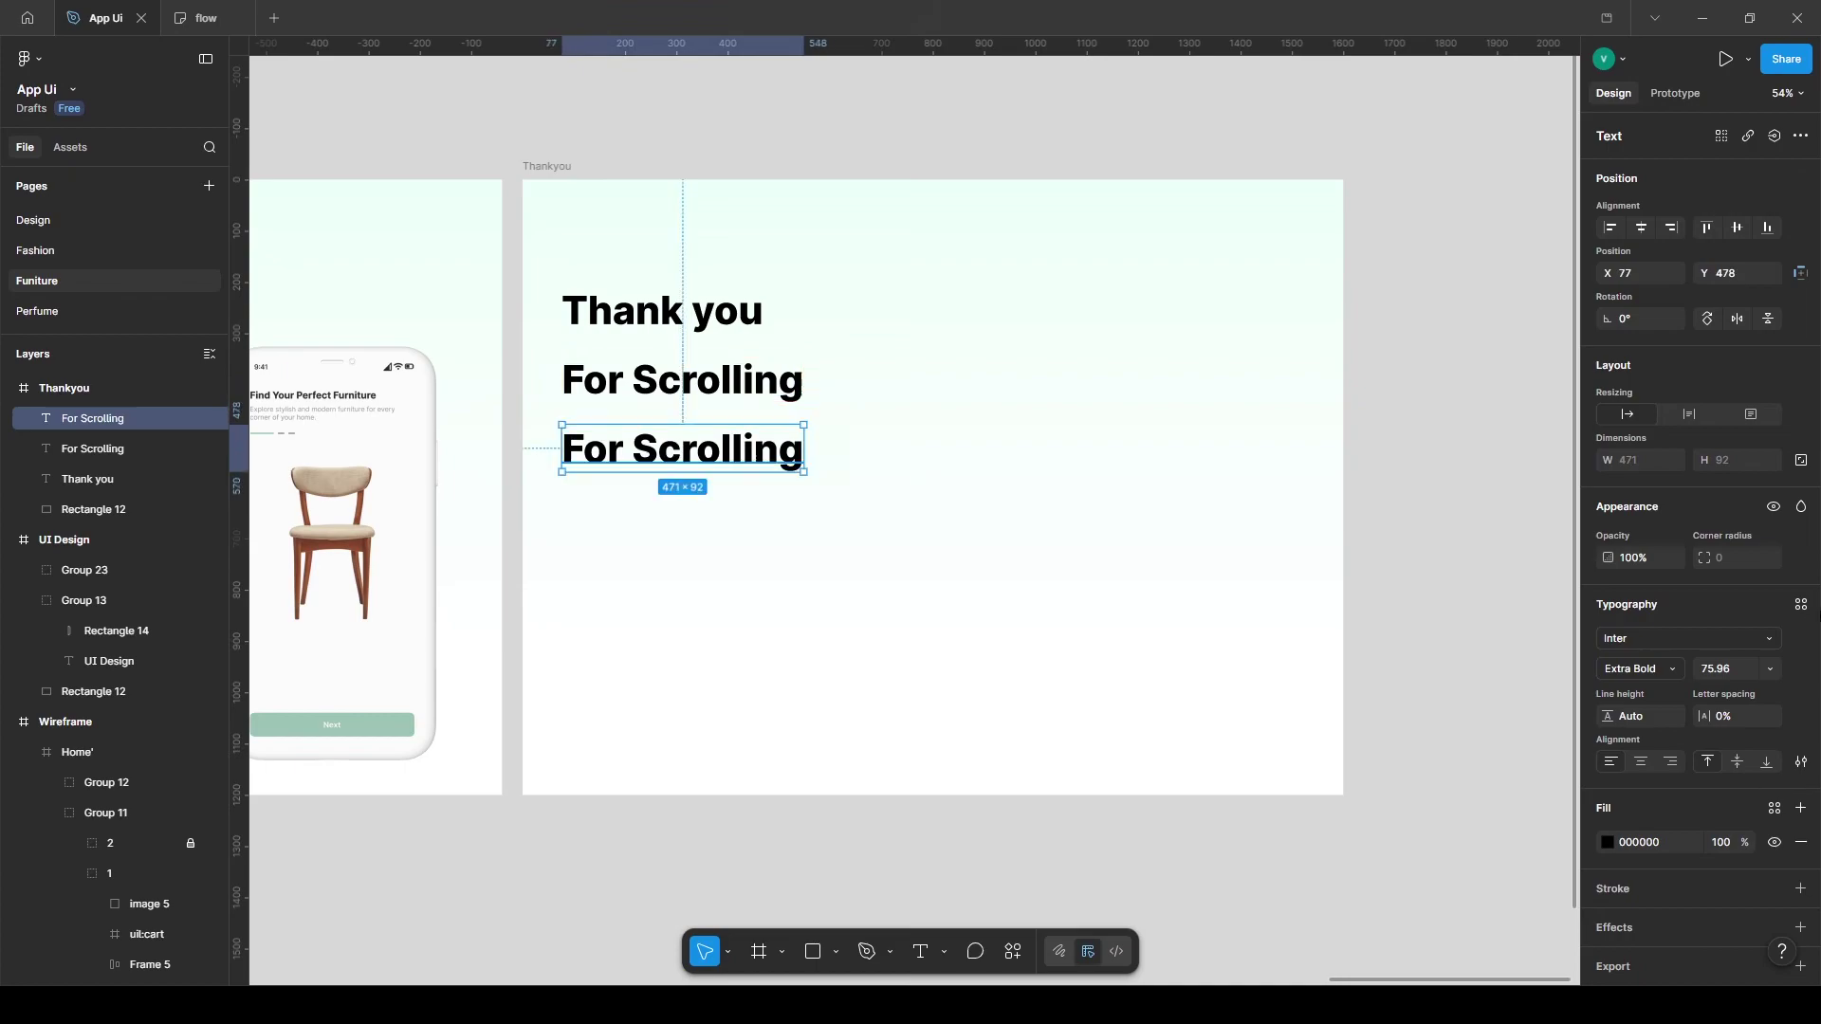
pyautogui.write('24')
pyautogui.press('Return')
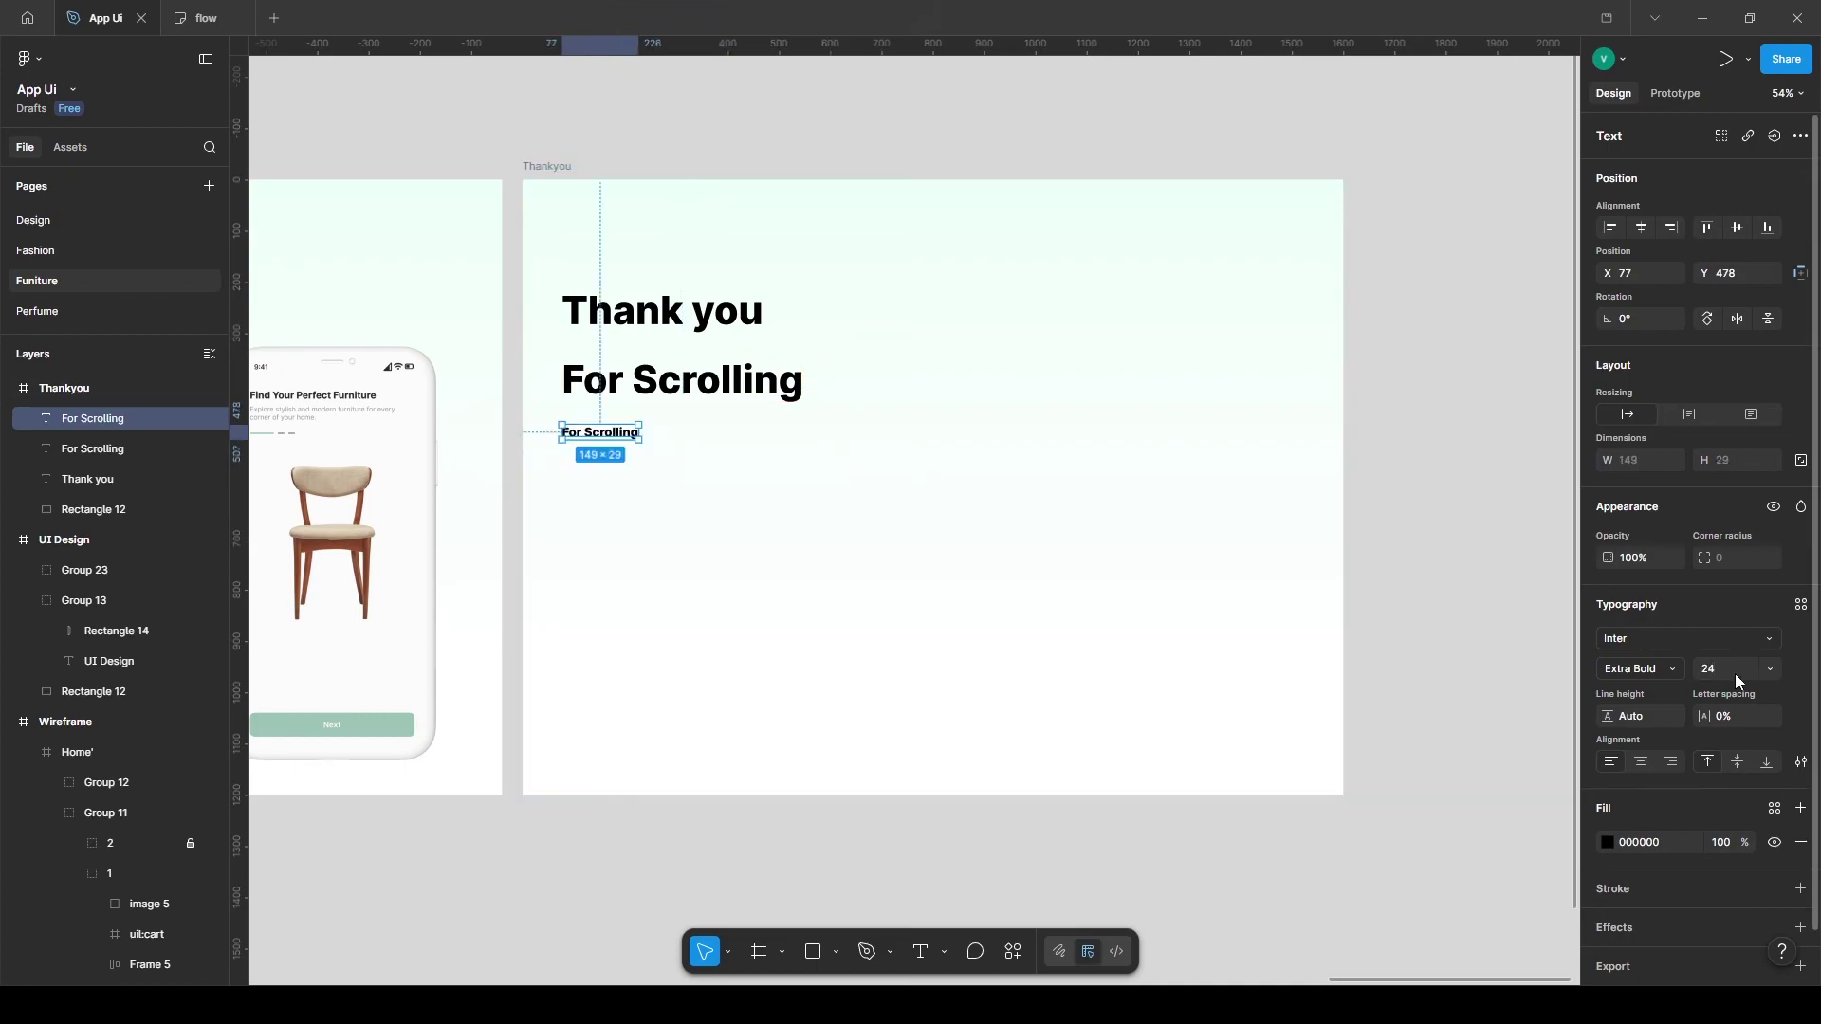
pyautogui.click(1644, 668)
pyautogui.click(1641, 601)
# Change the small third line to "If you like our work, please like" followed by a thumbs-up emoji.
pyautogui.doubleClick(566, 432)
pyautogui.write('If you like our wo')
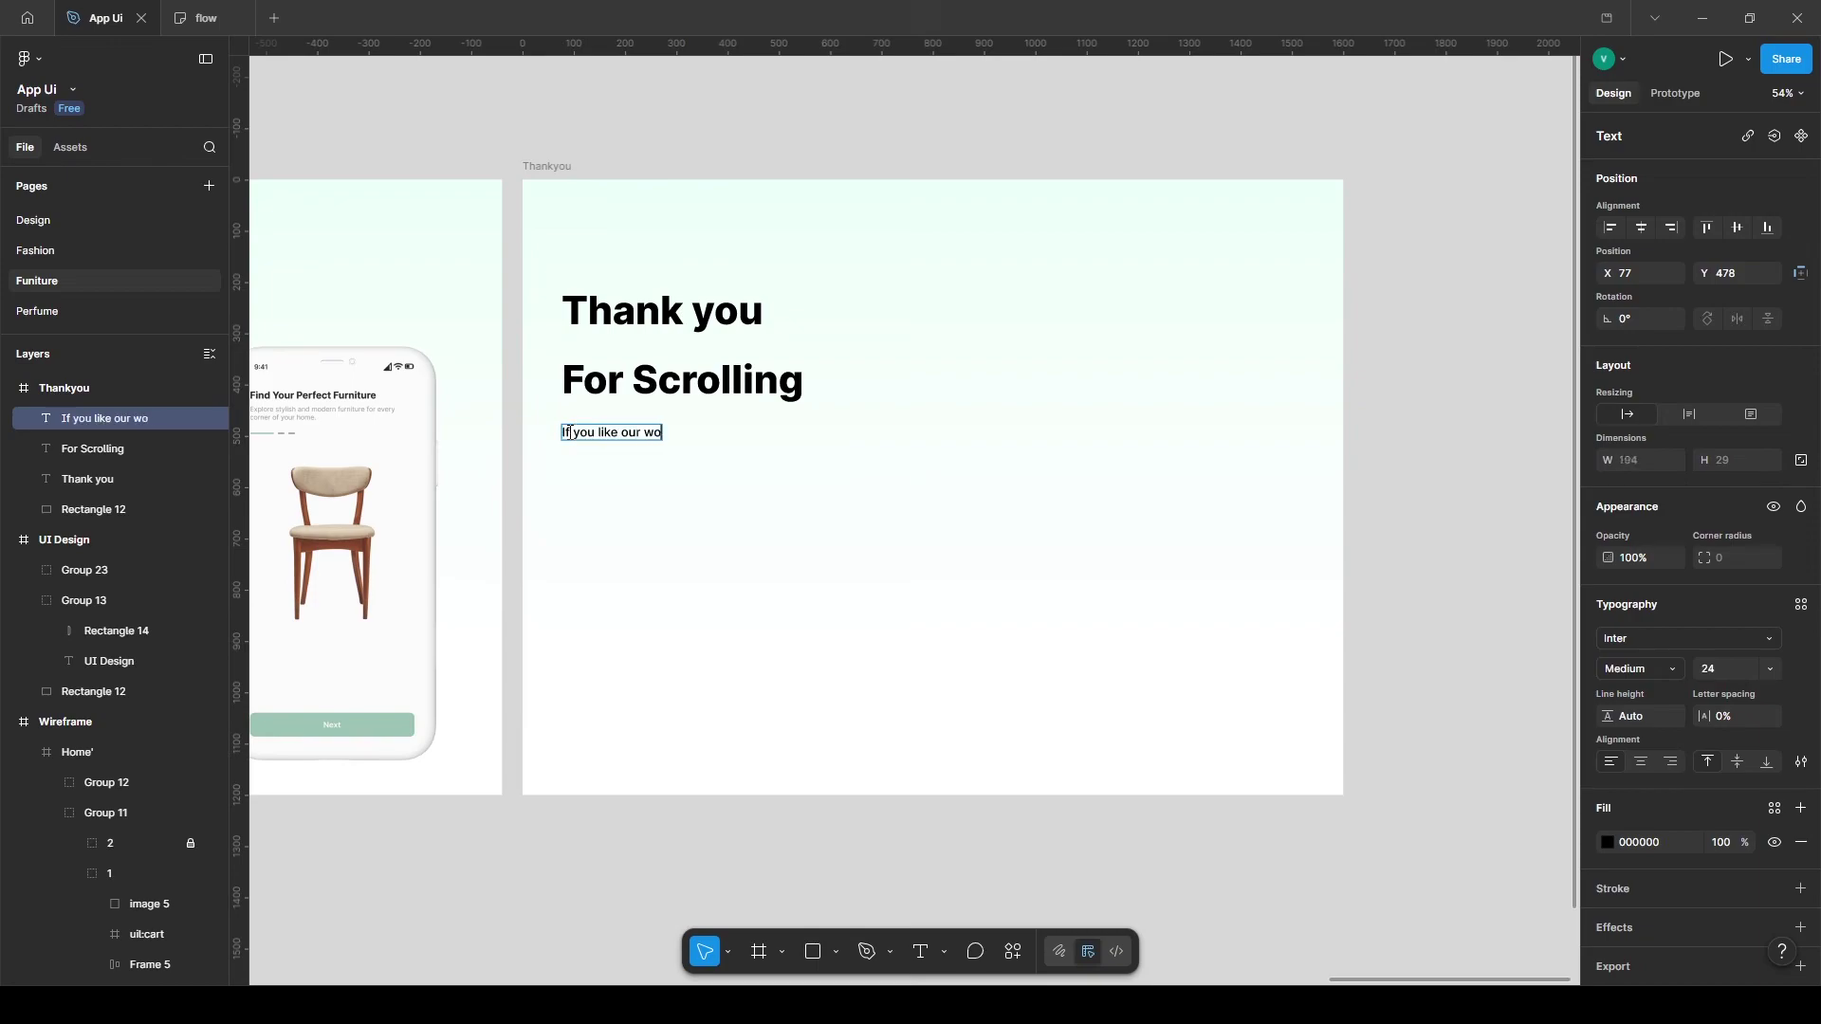
pyautogui.press('super+period')
pyautogui.click(832, 665)
pyautogui.click(676, 656)
# Increase the font size of the small tagline and scale up the "For Scrolling" line.
pyautogui.click(1715, 668)
pyautogui.hotkey('shift', 'Up')
pyautogui.click(730, 315)
pyautogui.hotkey('shift', 'Down')
pyautogui.click(780, 383)
pyautogui.press('k')
pyautogui.moveTo(811, 387); pyautogui.dragTo(893, 390)
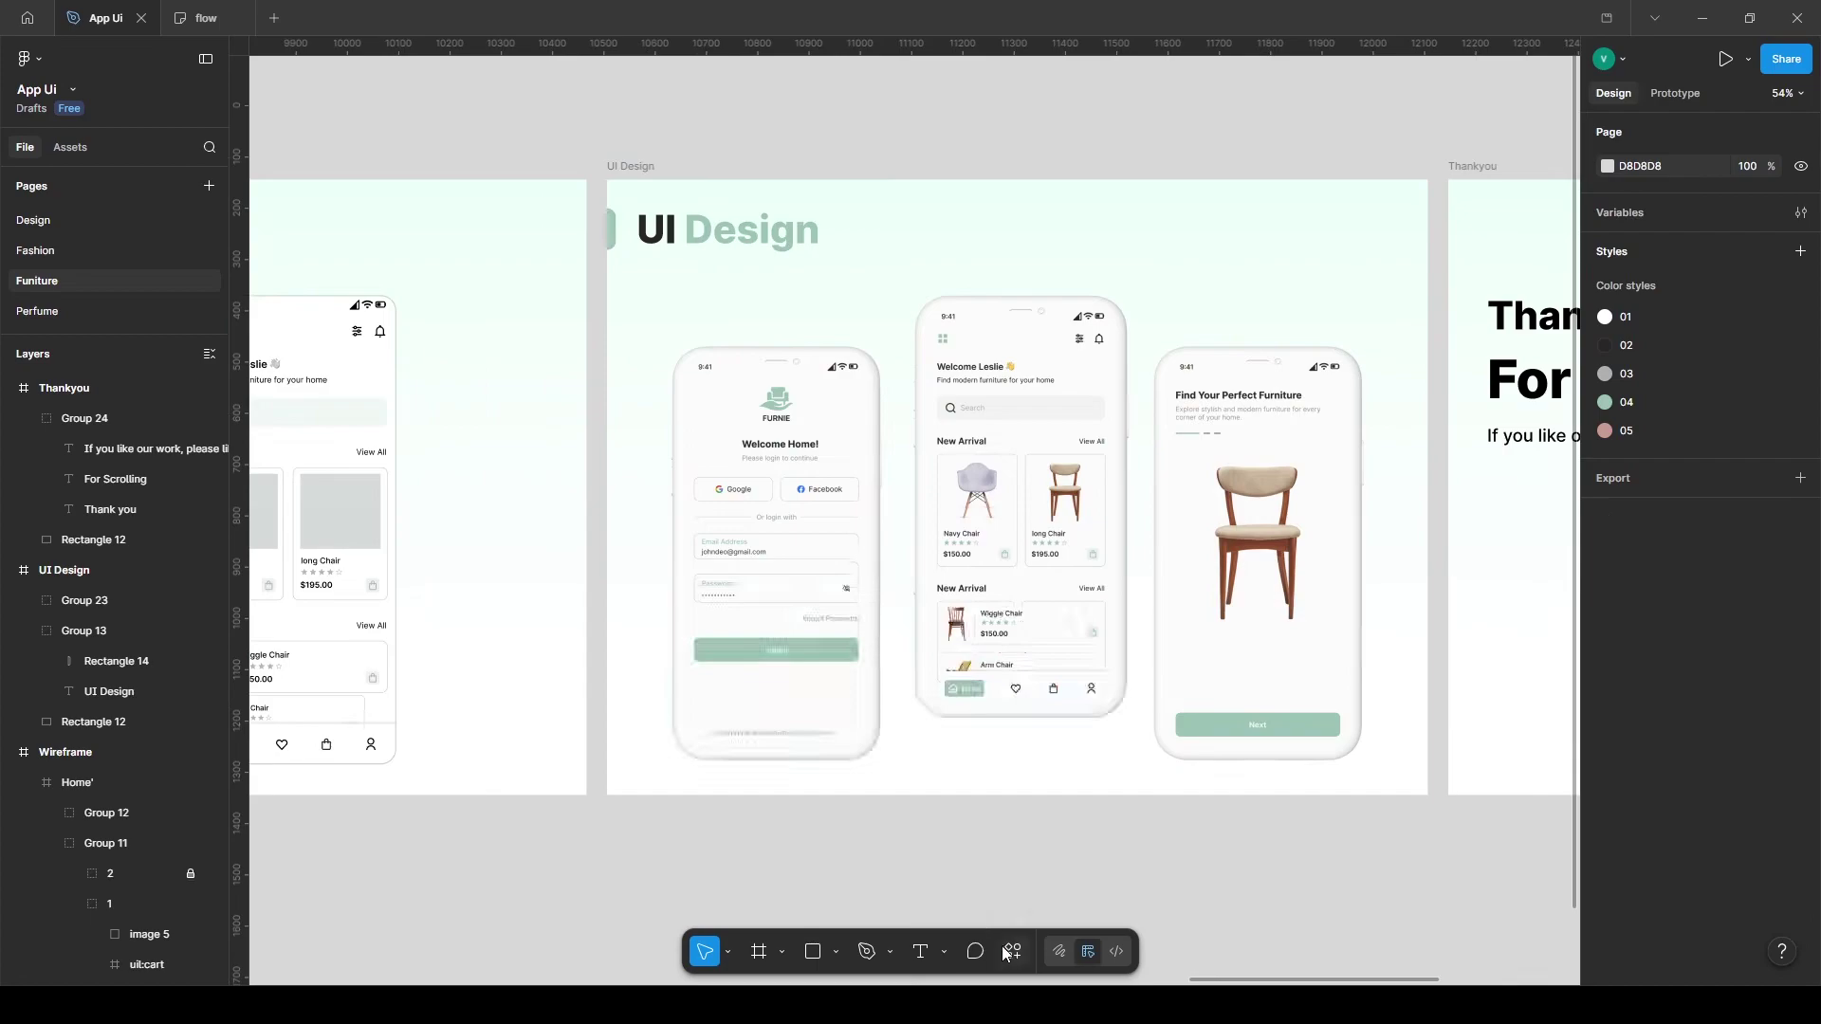
# Generate a Clay Mockups 3D image of the colored Home' screen on a white iPhone 11 with the third angle preset.
pyautogui.click(1010, 952)
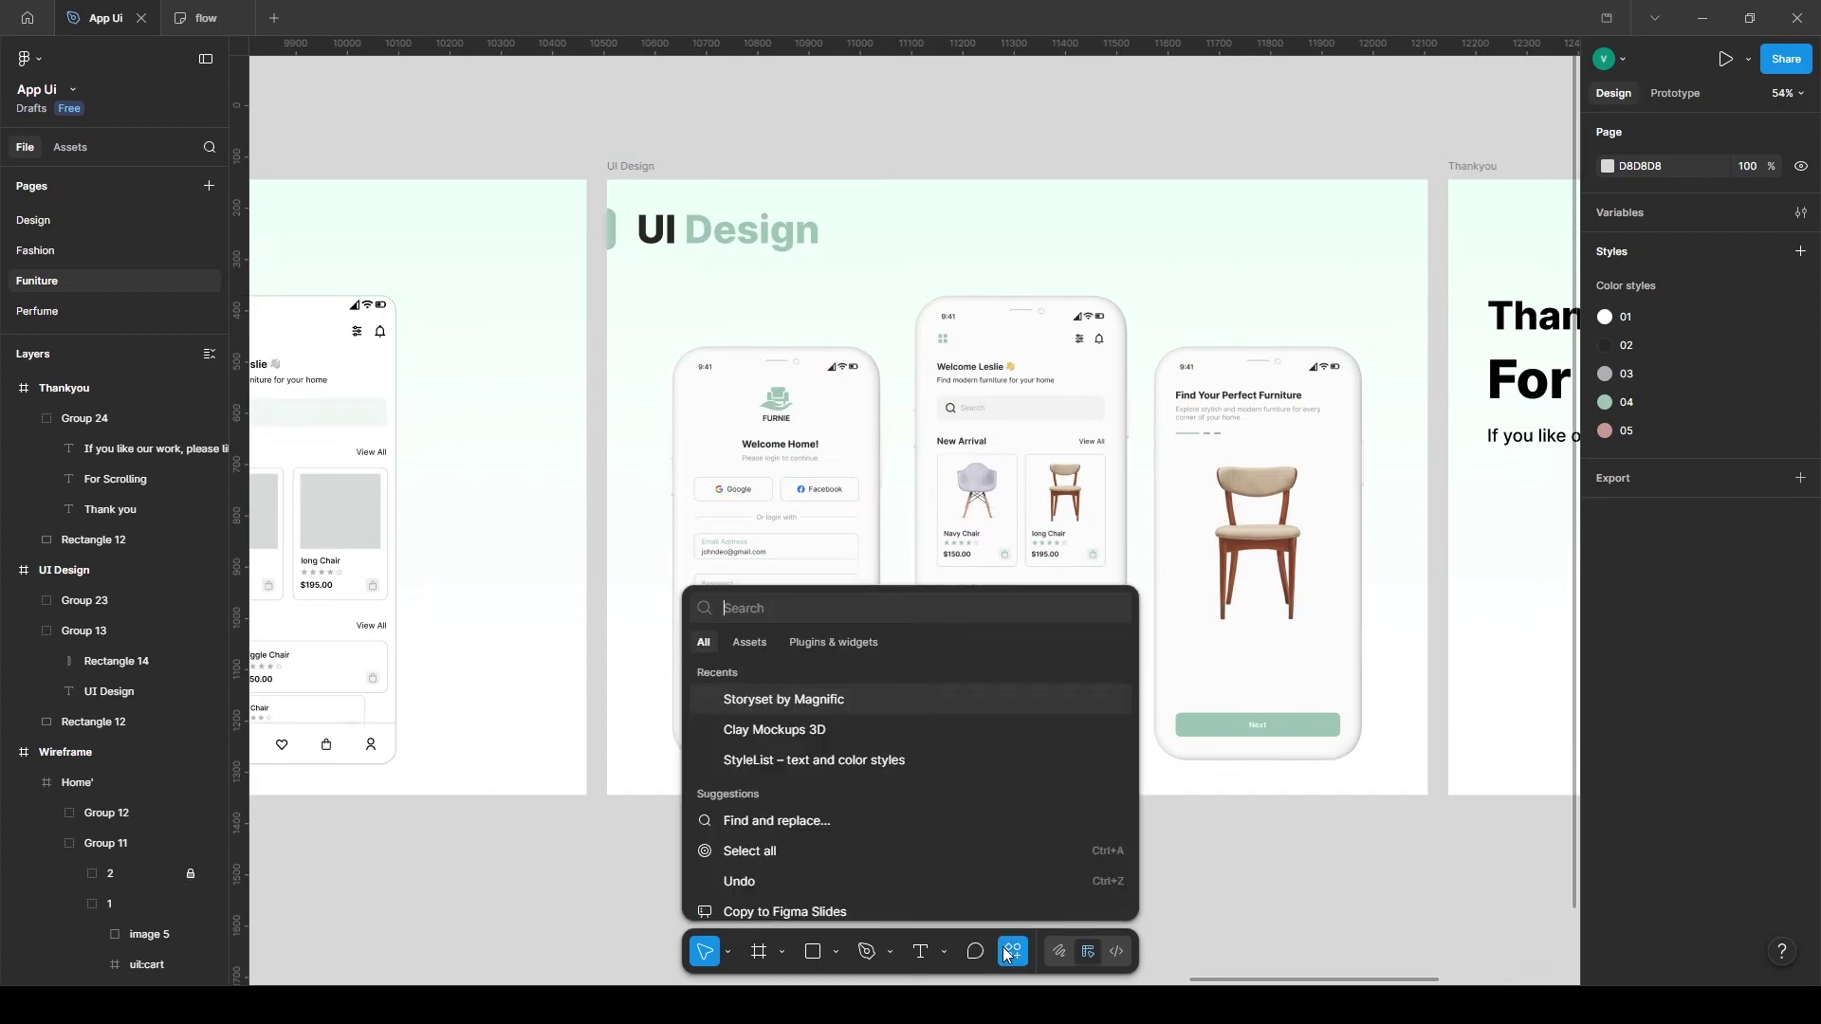
pyautogui.click(814, 643)
pyautogui.click(809, 679)
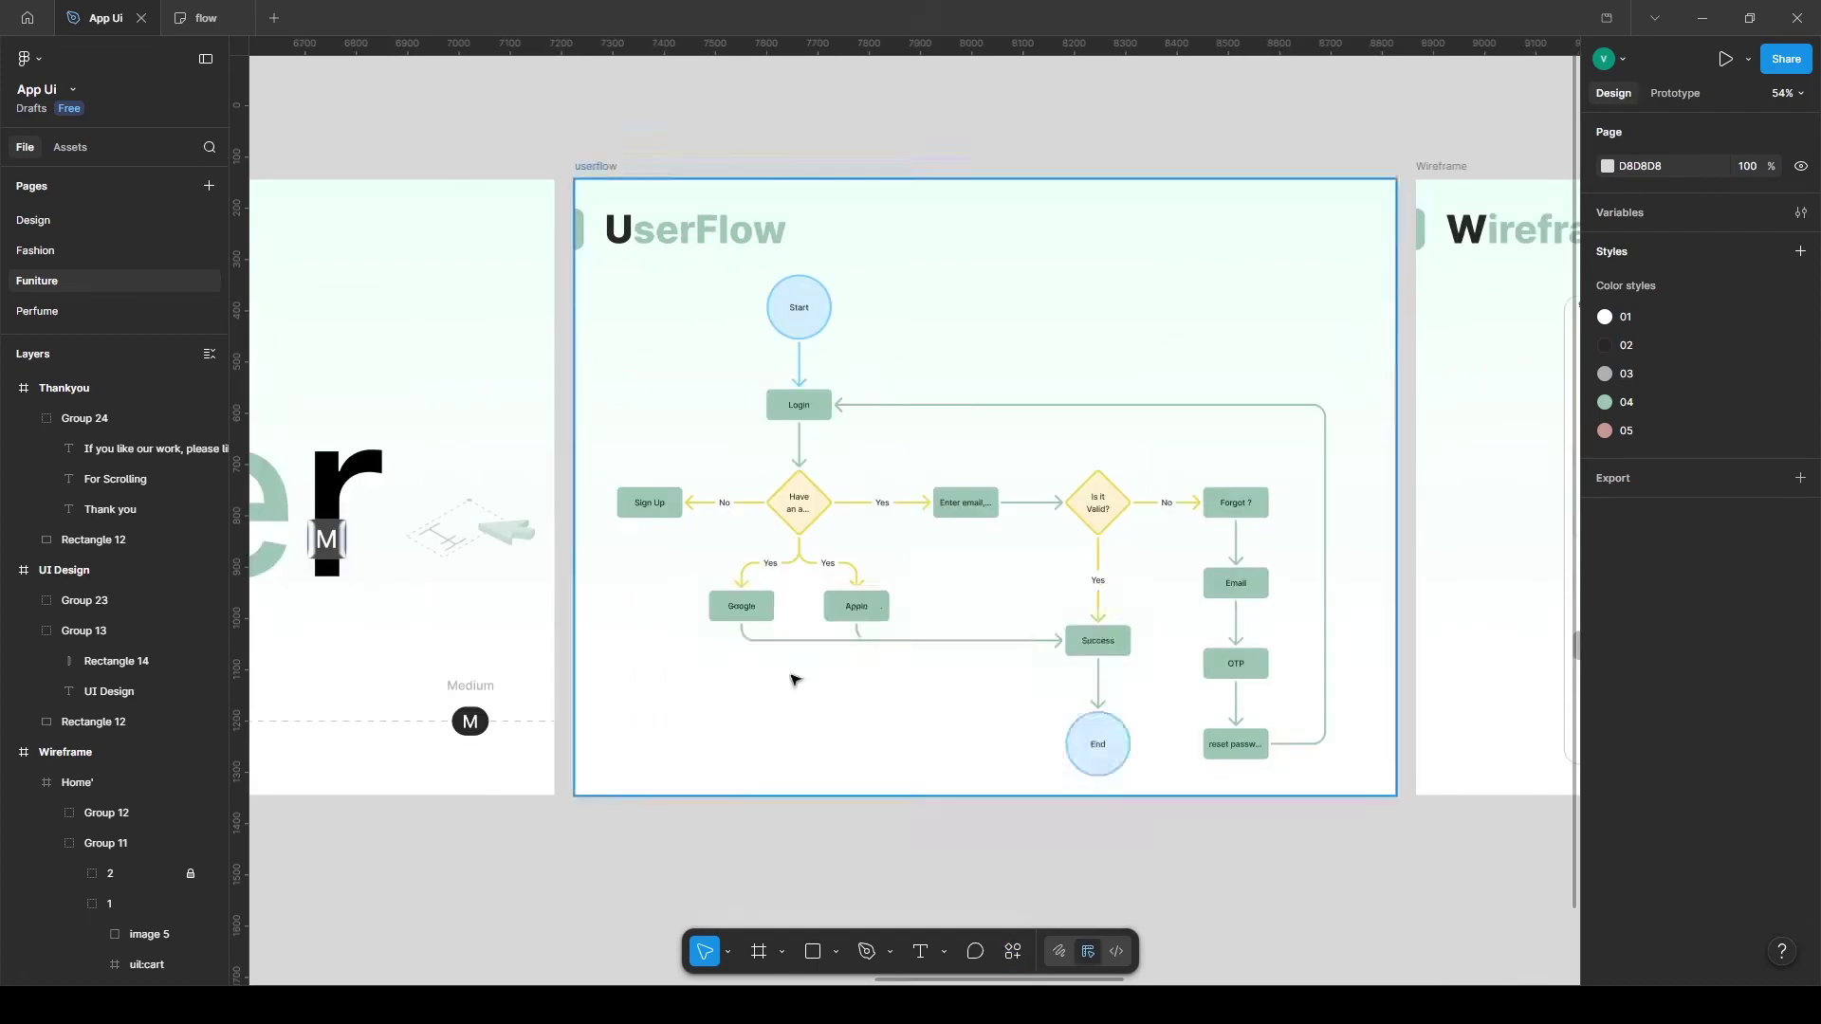
pyautogui.click(1078, 175)
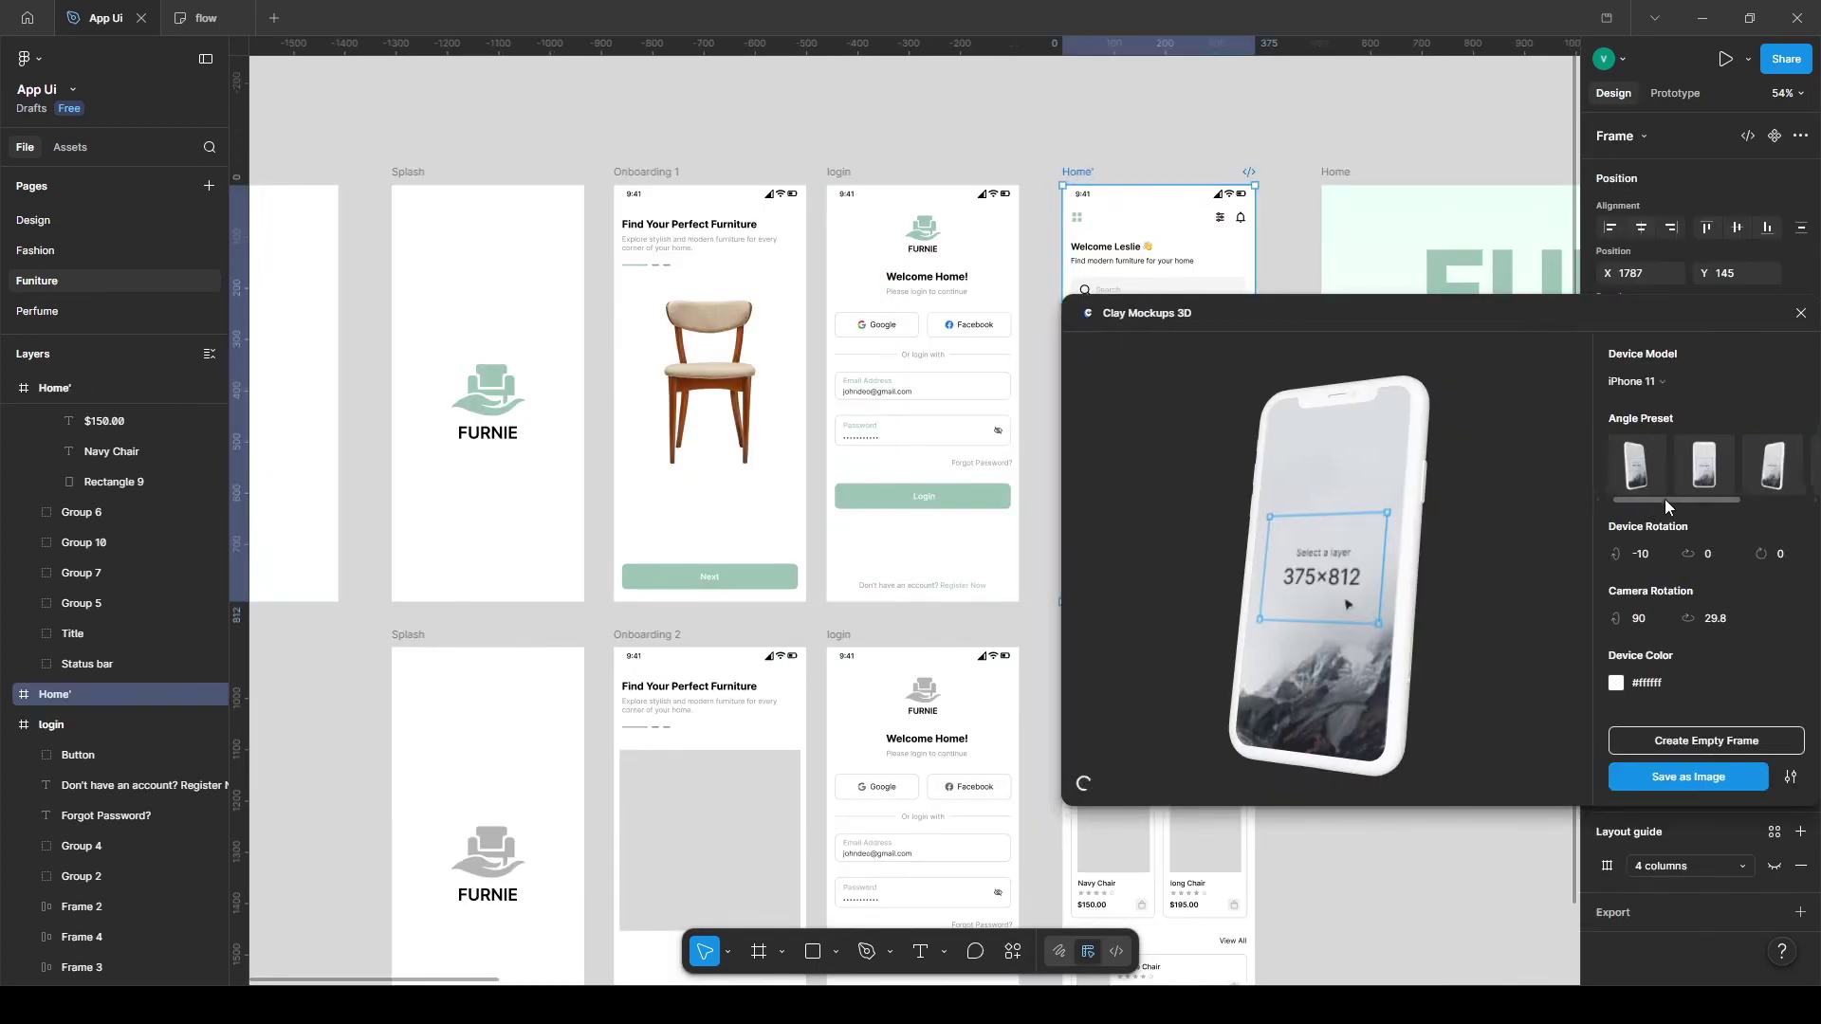
pyautogui.click(1773, 466)
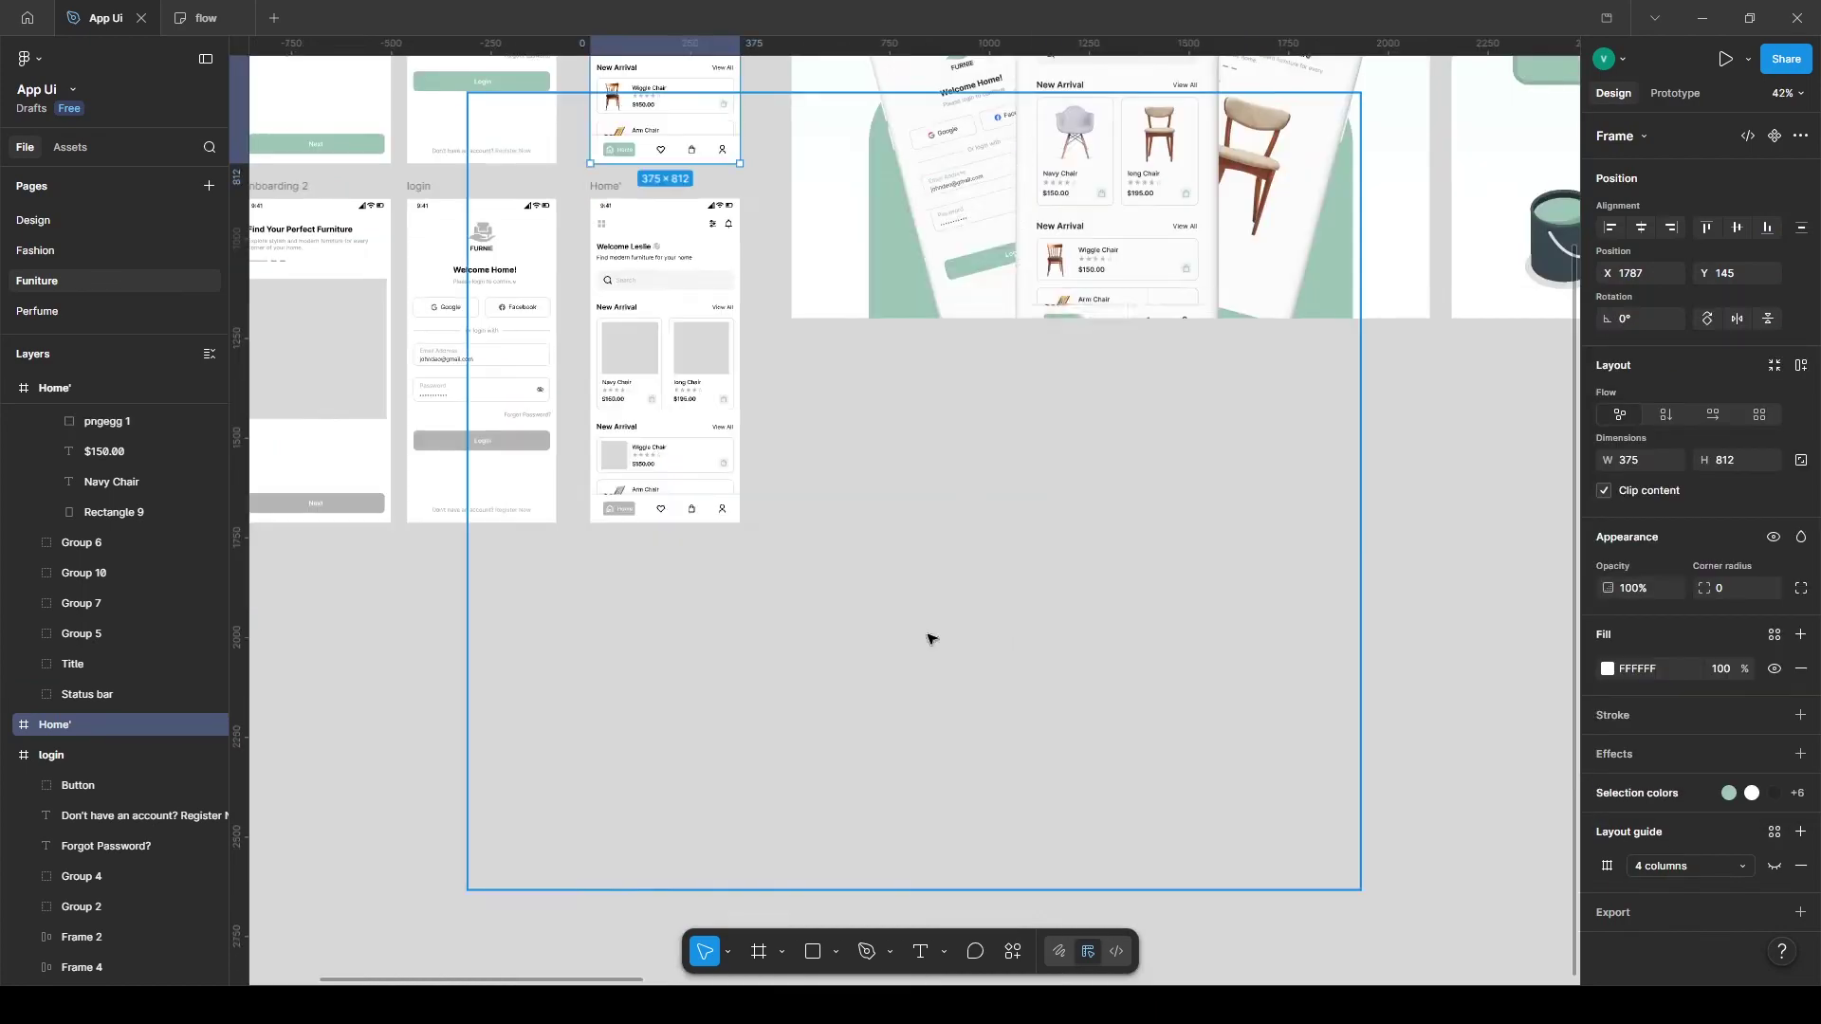
# Move the tilted phone mockup into the Thankyou frame, scale it to 1738 × 1552 and place it beside the text.
pyautogui.scroll(-5, 586, 597)
pyautogui.moveTo(678, 590); pyautogui.dragTo(1197, 509)
pyautogui.scroll(5, 1233, 493)
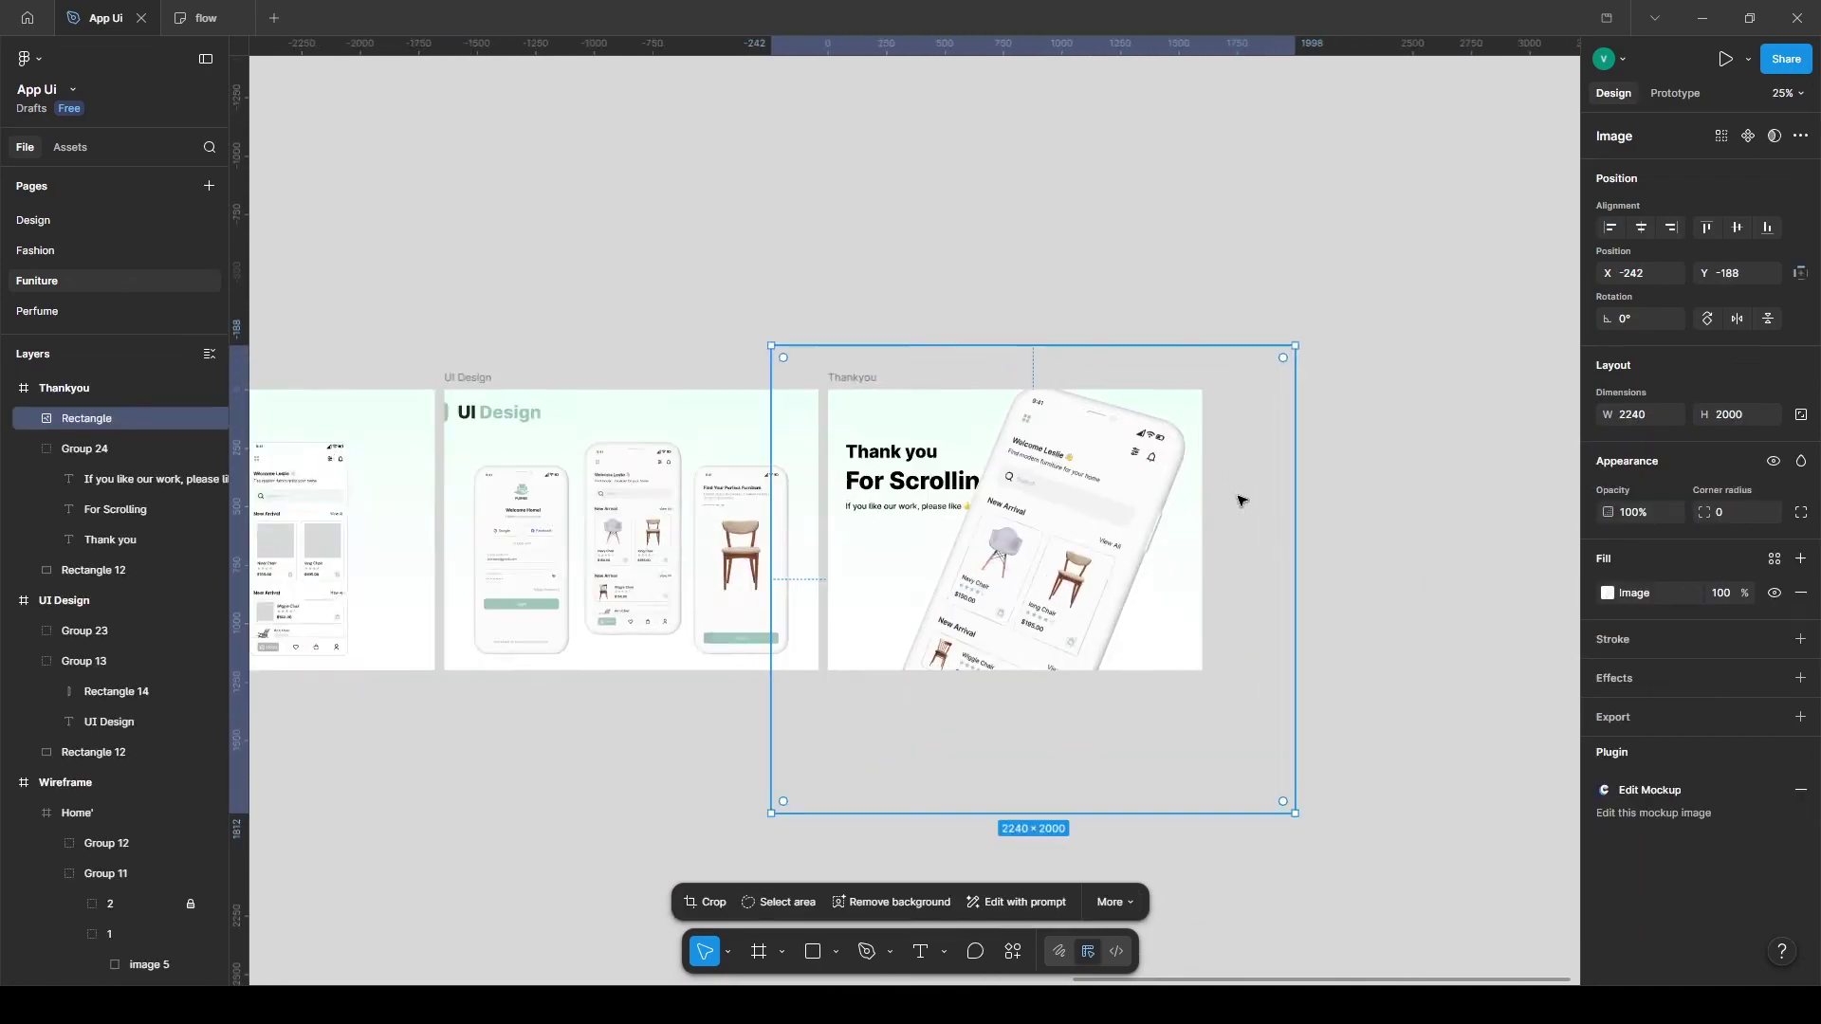
pyautogui.scroll(-2, 1230, 494)
pyautogui.hscroll(-3, 1328, 540)
pyautogui.moveTo(1426, 600); pyautogui.dragTo(1360, 565)
pyautogui.moveTo(1095, 442); pyautogui.dragTo(1145, 446)
pyautogui.scroll(3, 1195, 427)
pyautogui.scroll(-2, 1195, 426)
pyautogui.scroll(2, 1193, 427)
pyautogui.hscroll(-1, 1191, 427)
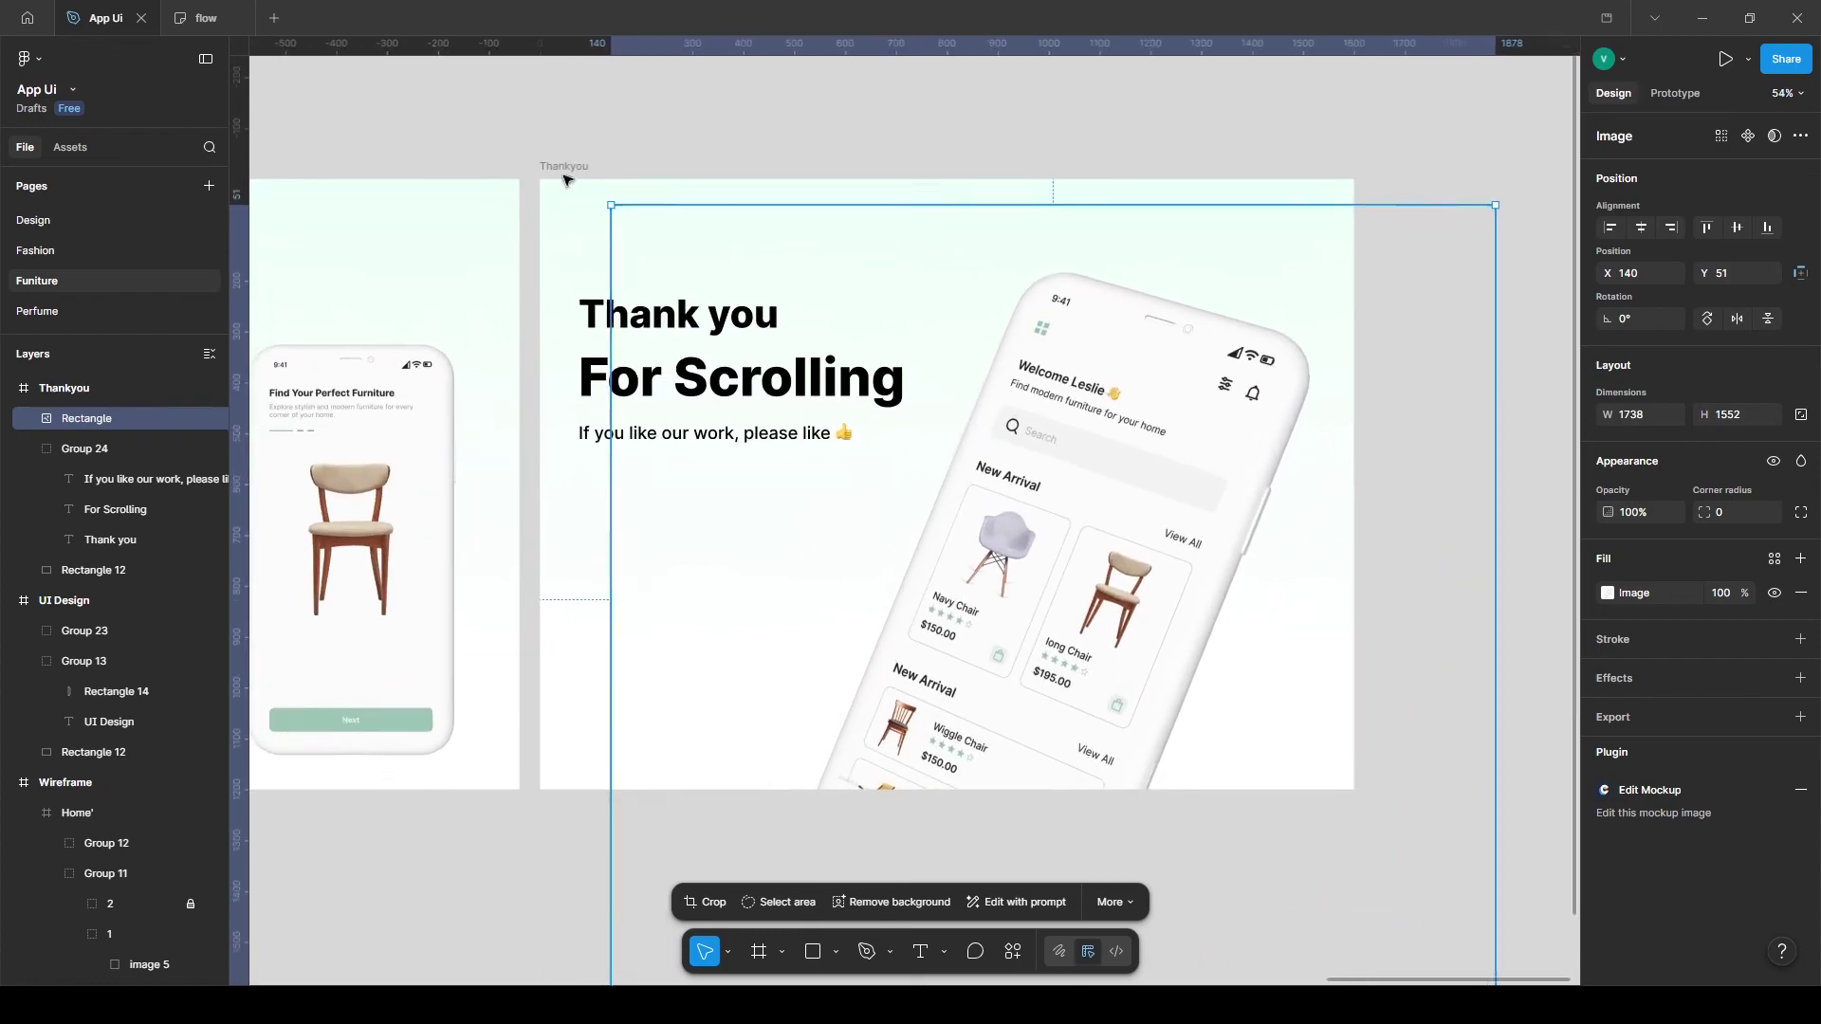
pyautogui.click(588, 144)
# Run the Iconify plugin and search it for "figma" icons.
pyautogui.scroll(-1, 640, 355)
pyautogui.click(1015, 955)
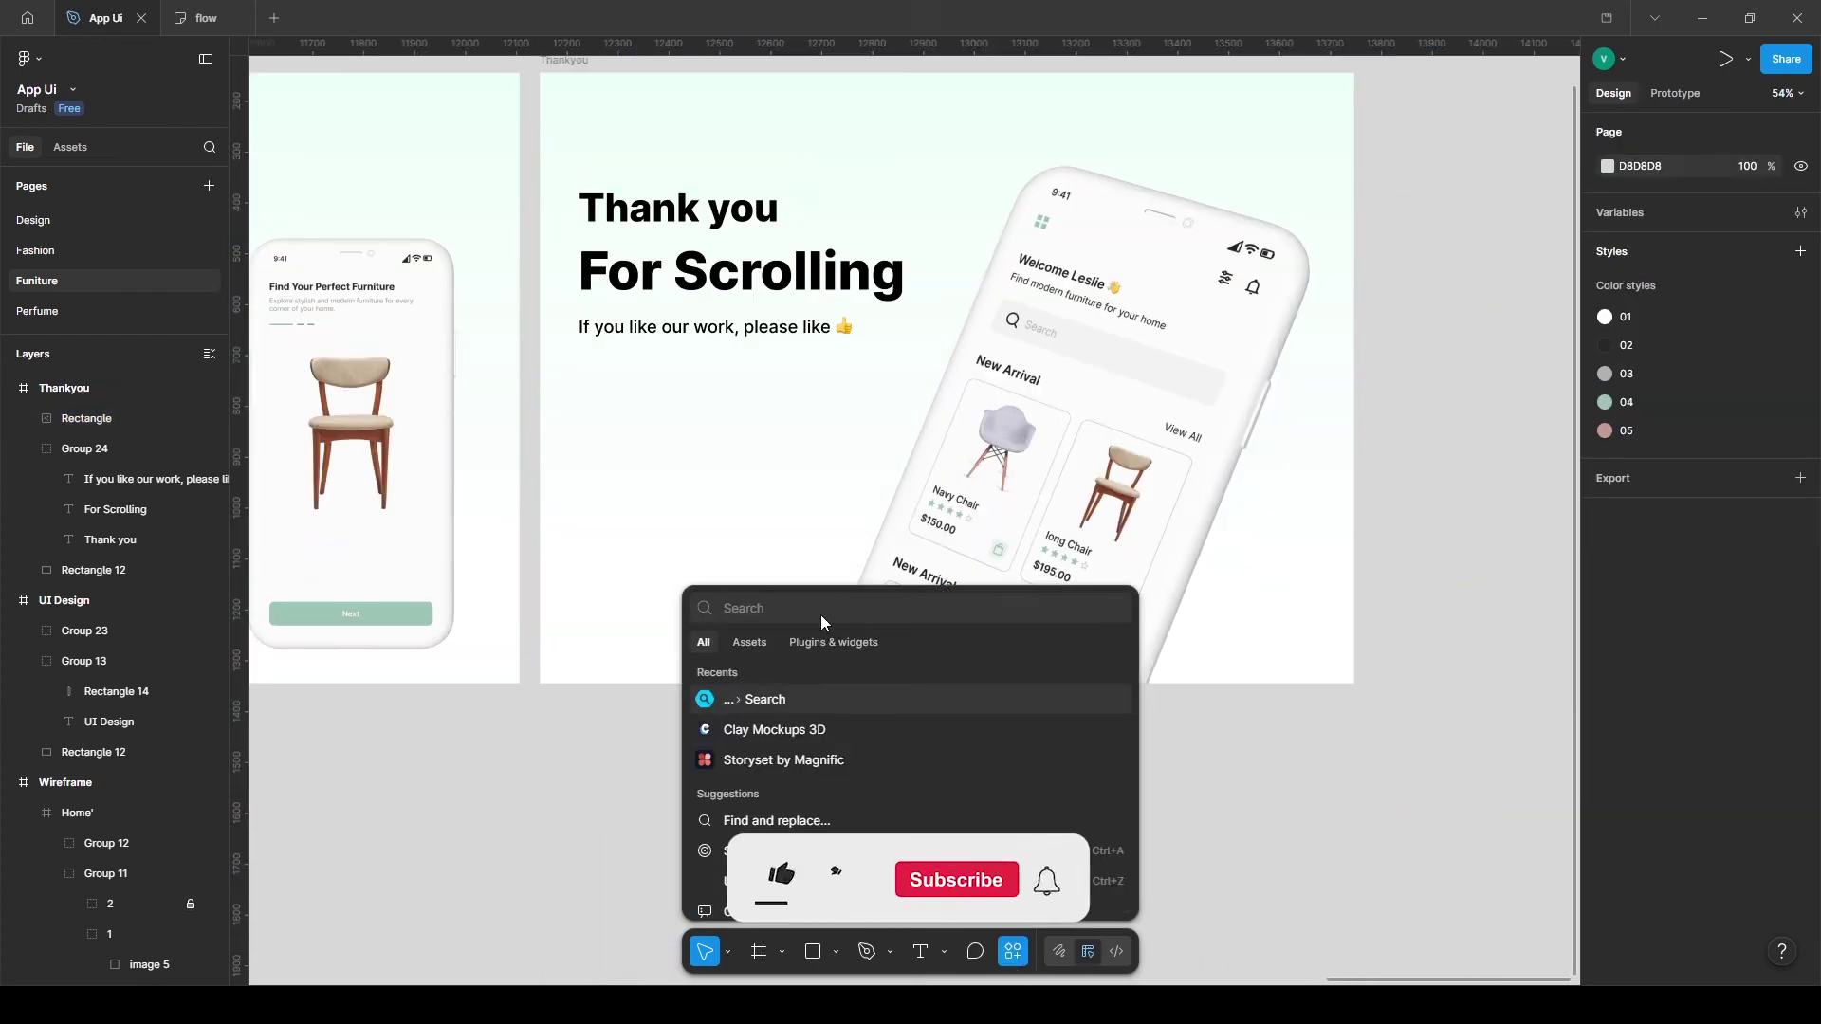
pyautogui.write('io')
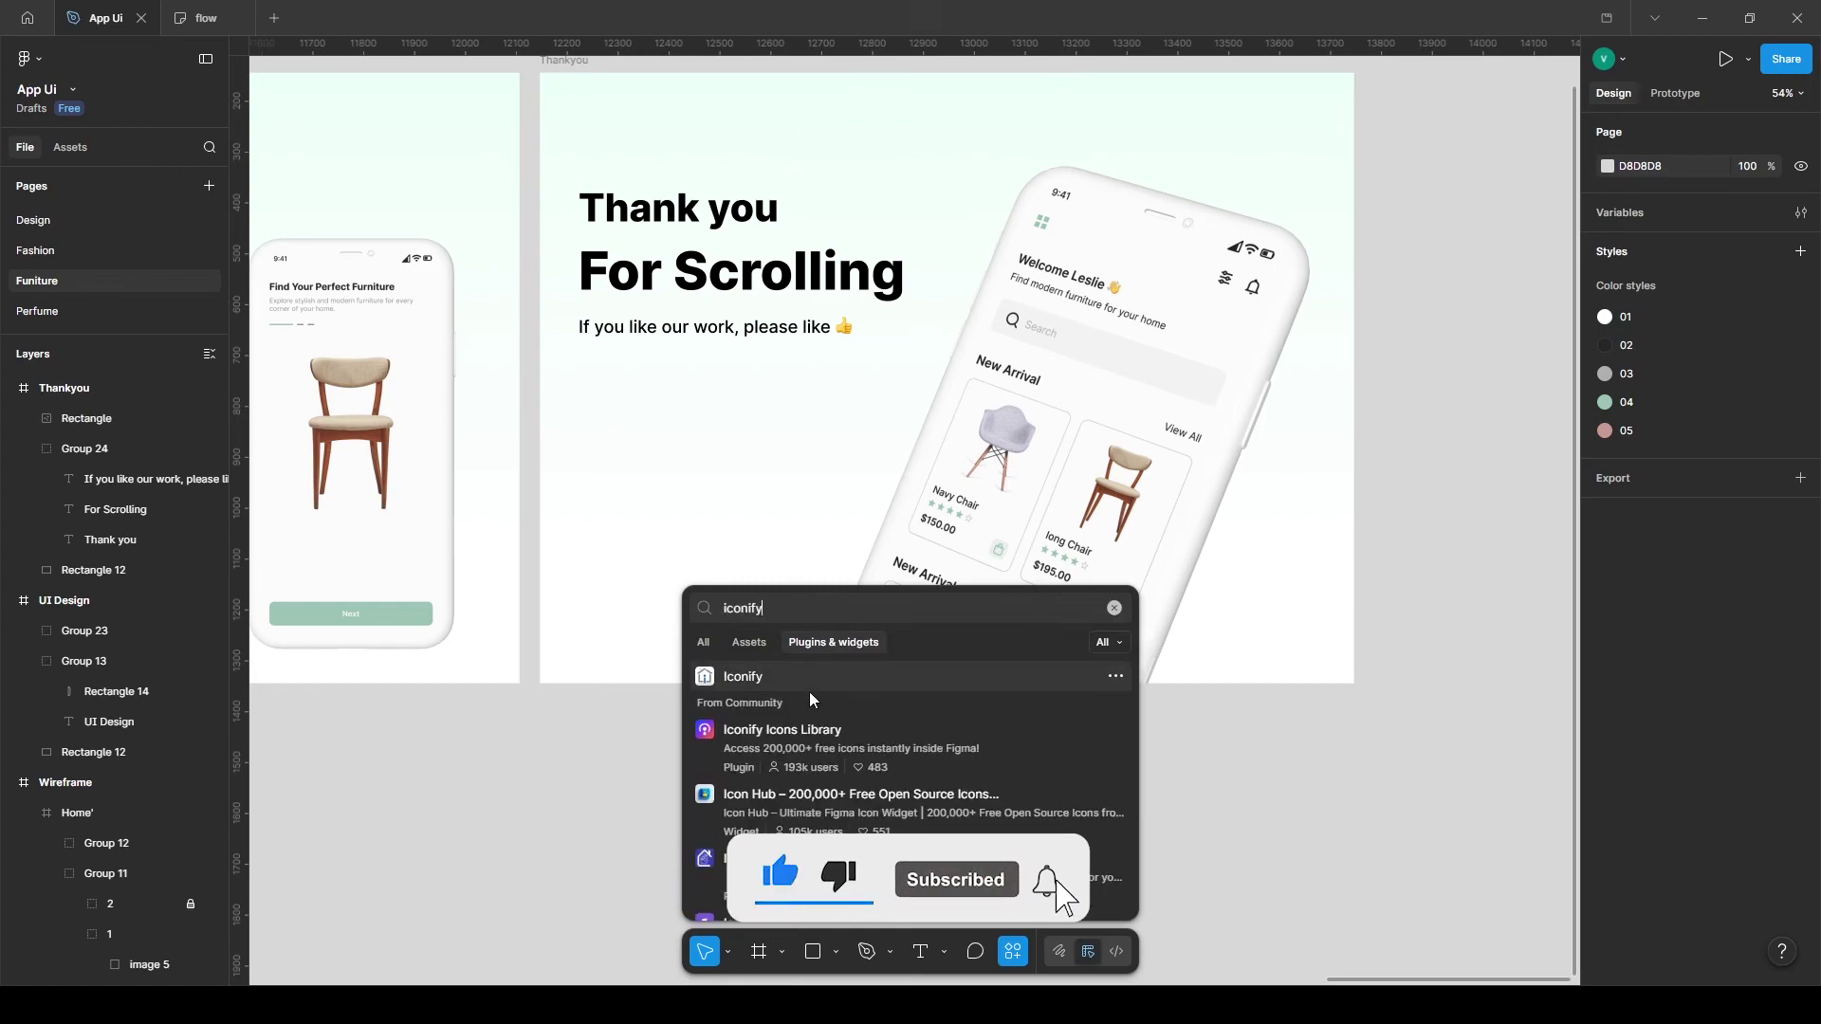
pyautogui.click(813, 681)
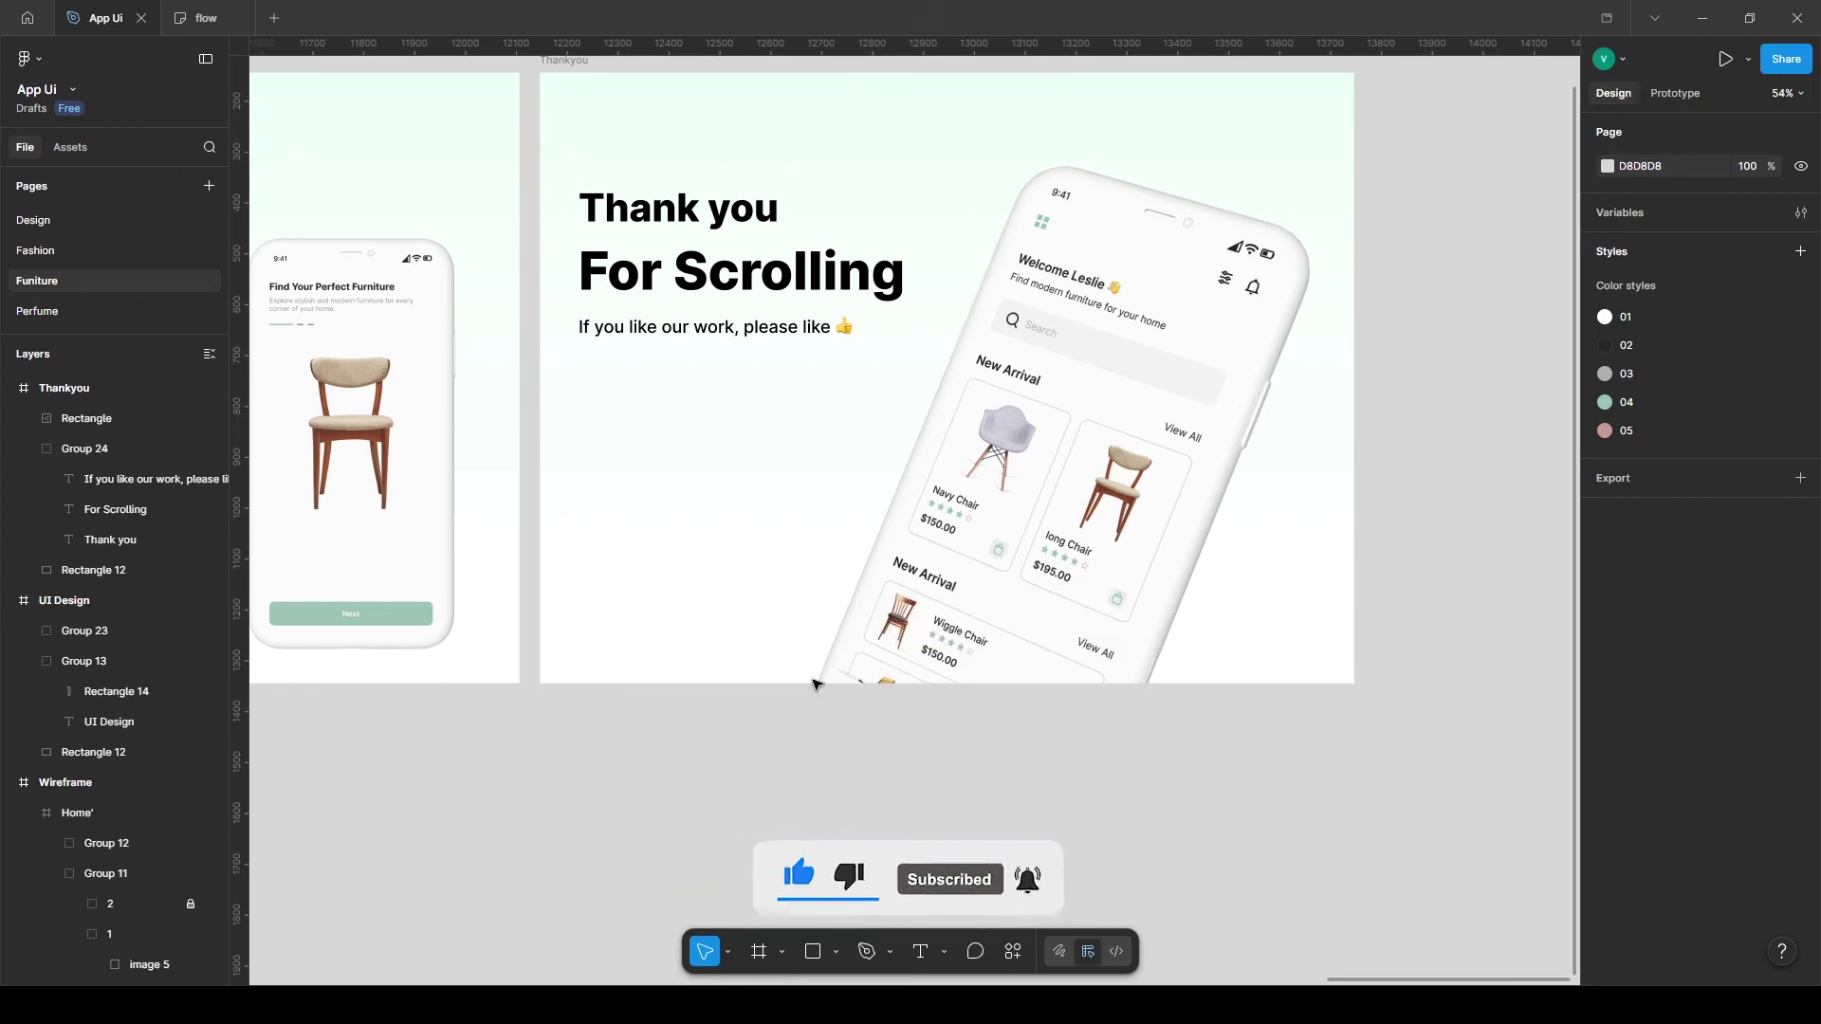
pyautogui.click(1347, 349)
pyautogui.write('figma')
pyautogui.press('Return')
# Insert the multicolor Figma logo icon below the text in the Thankyou frame and move the Iconify window aside.
pyautogui.scroll(-3, 1536, 650)
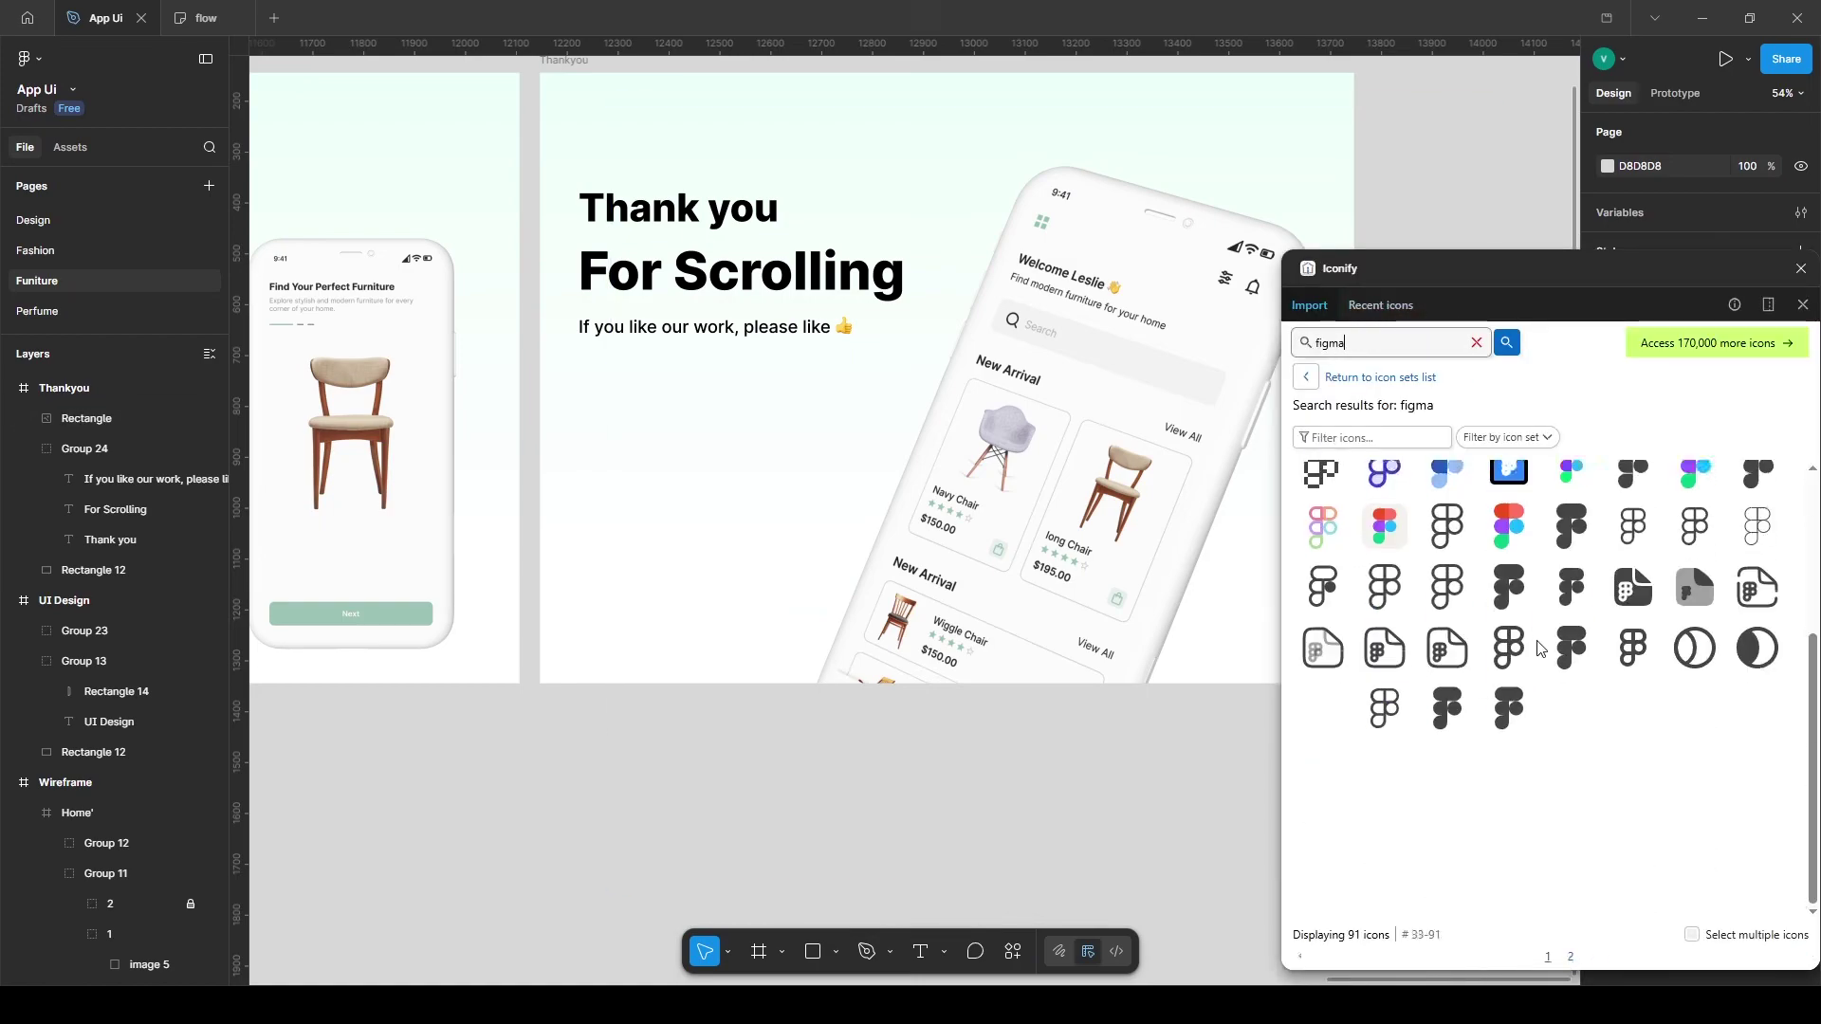
pyautogui.scroll(2, 1525, 638)
pyautogui.moveTo(1695, 656); pyautogui.dragTo(674, 499)
pyautogui.moveTo(1745, 270); pyautogui.dragTo(1749, 760)
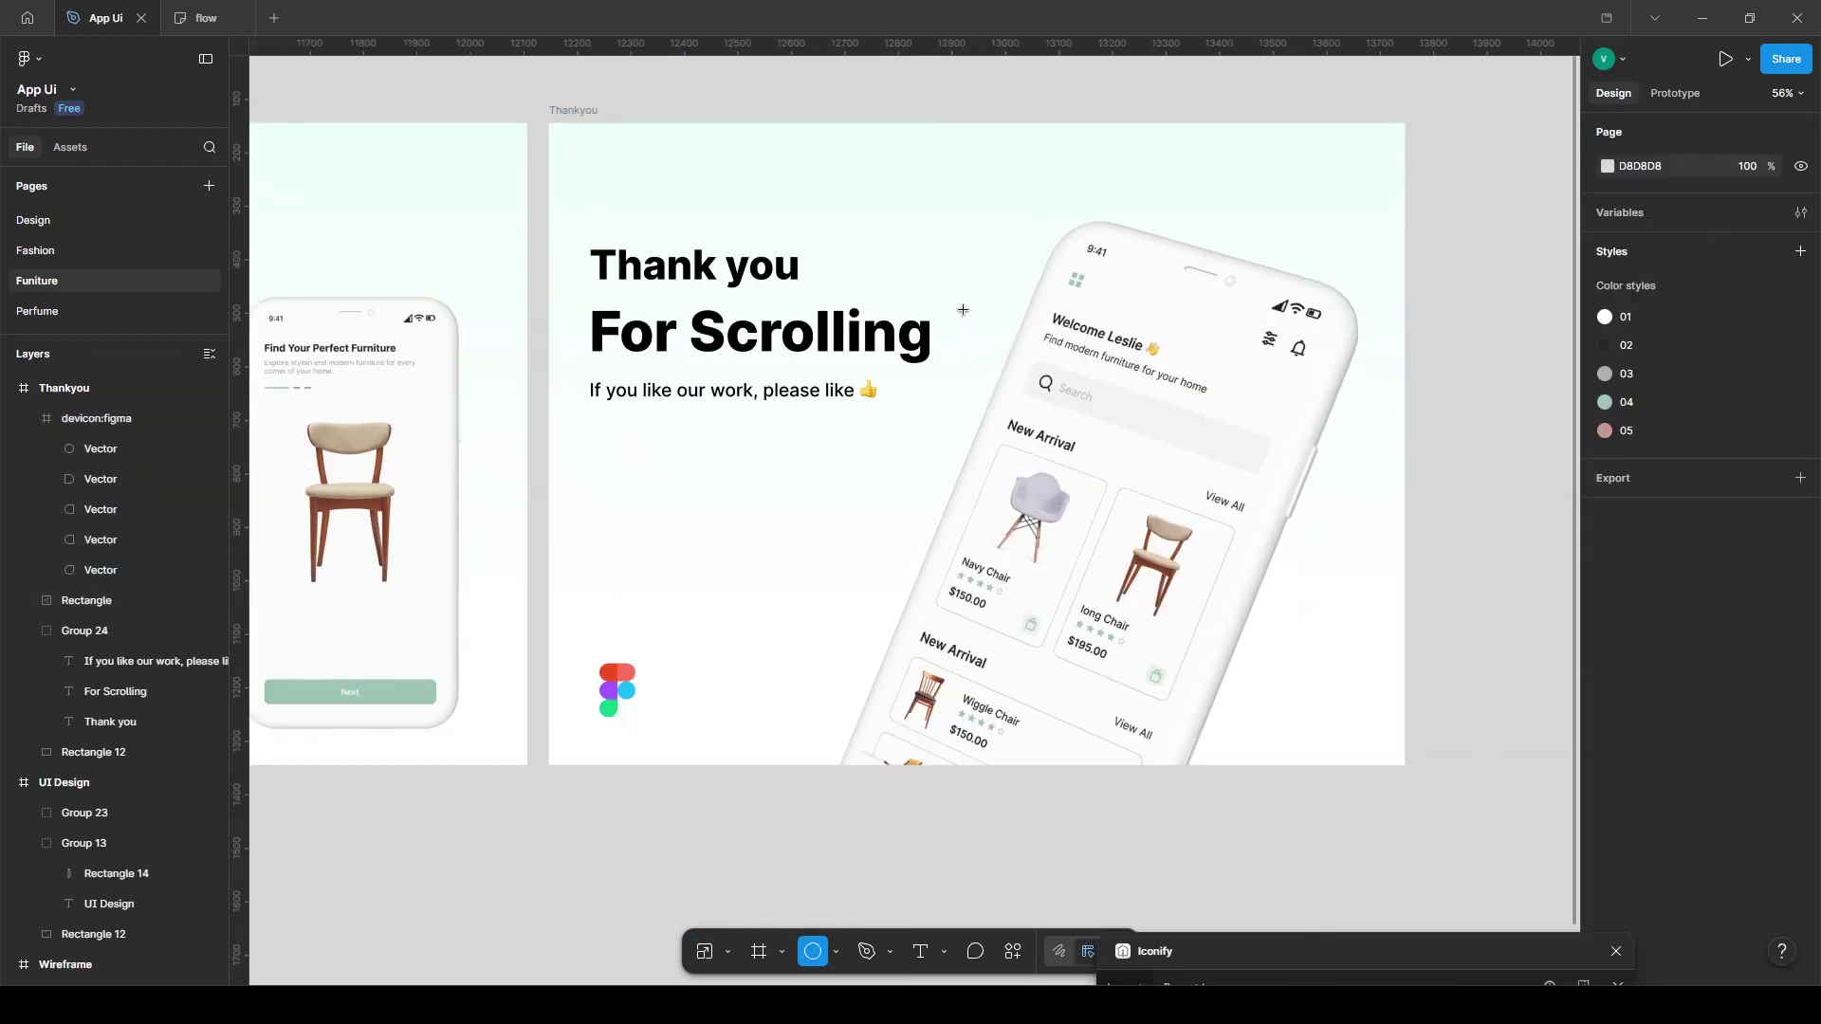
# Draw a circle about 497 × 497 over the phone's upper part and fill it with color style 04.
pyautogui.moveTo(976, 298); pyautogui.dragTo(1242, 565)
pyautogui.moveTo(1062, 467)
pyautogui.mouseDown()
pyautogui.moveTo(1080, 286)
pyautogui.moveTo(1071, 300)
pyautogui.mouseUp()
pyautogui.click(1773, 560)
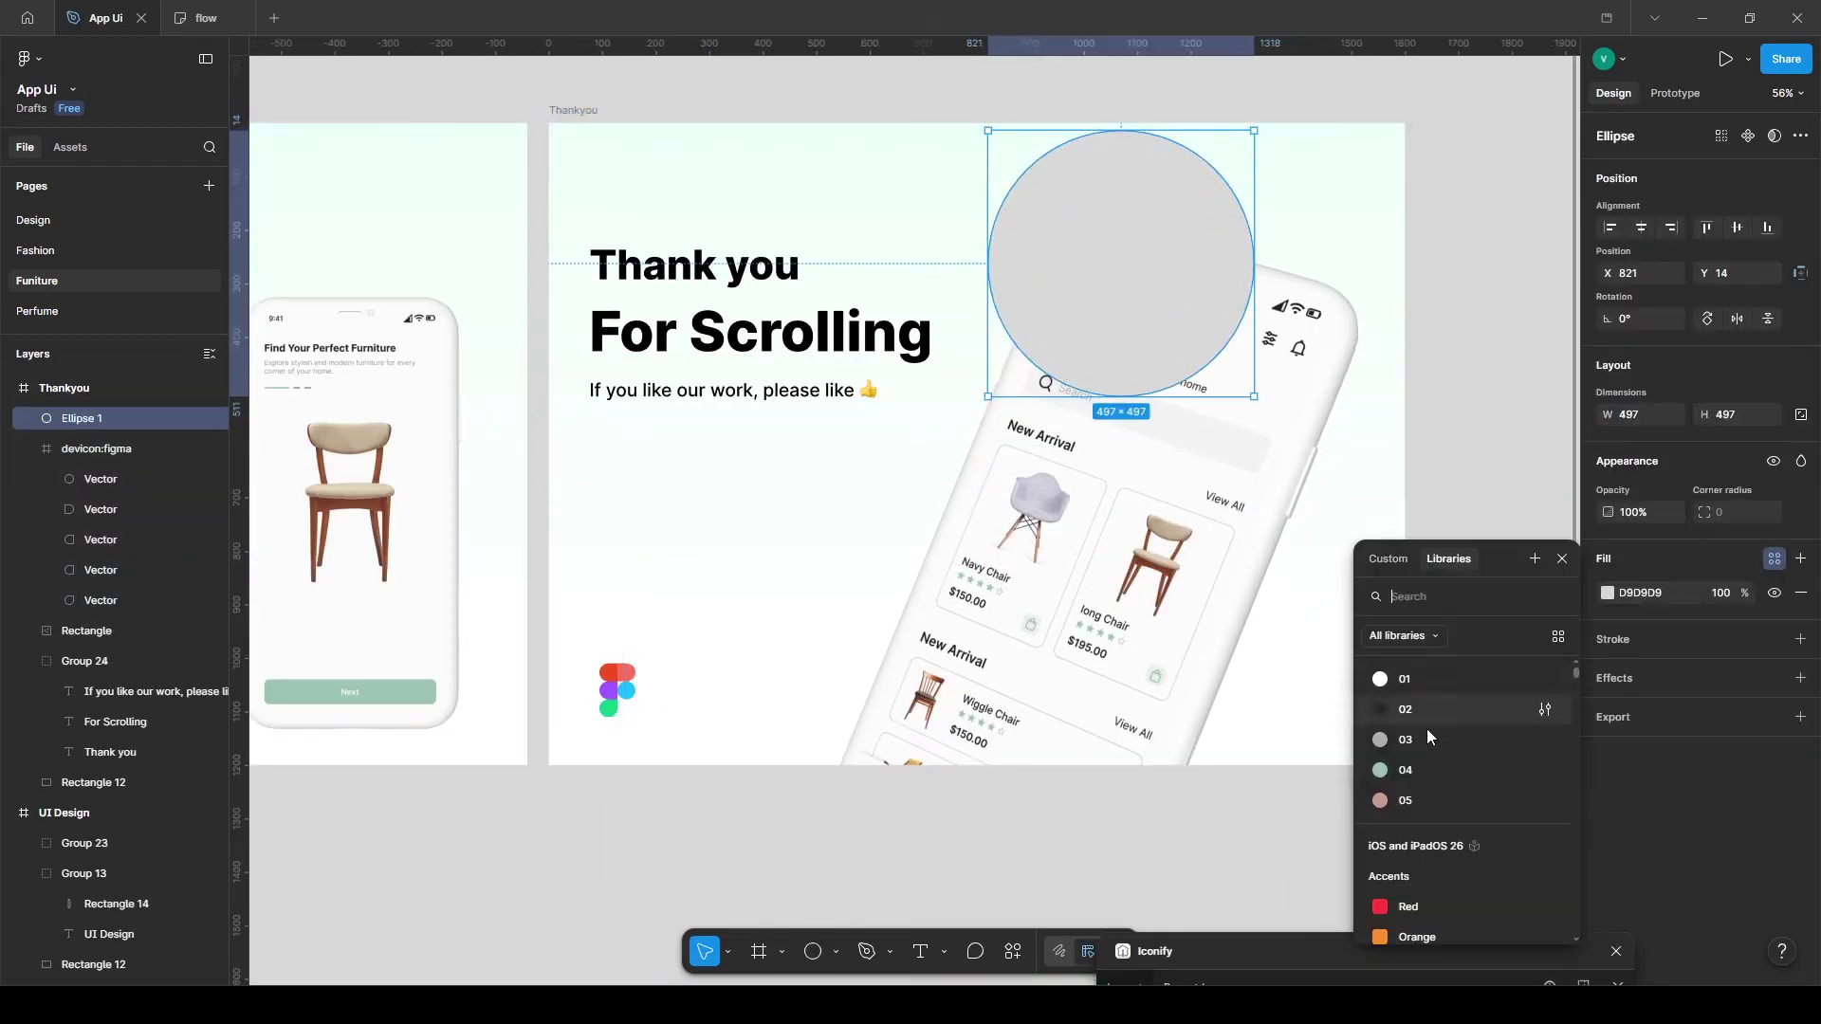
pyautogui.click(1434, 769)
# Add a uniform layer blur effect to the green circle.
pyautogui.click(1800, 678)
pyautogui.click(1418, 716)
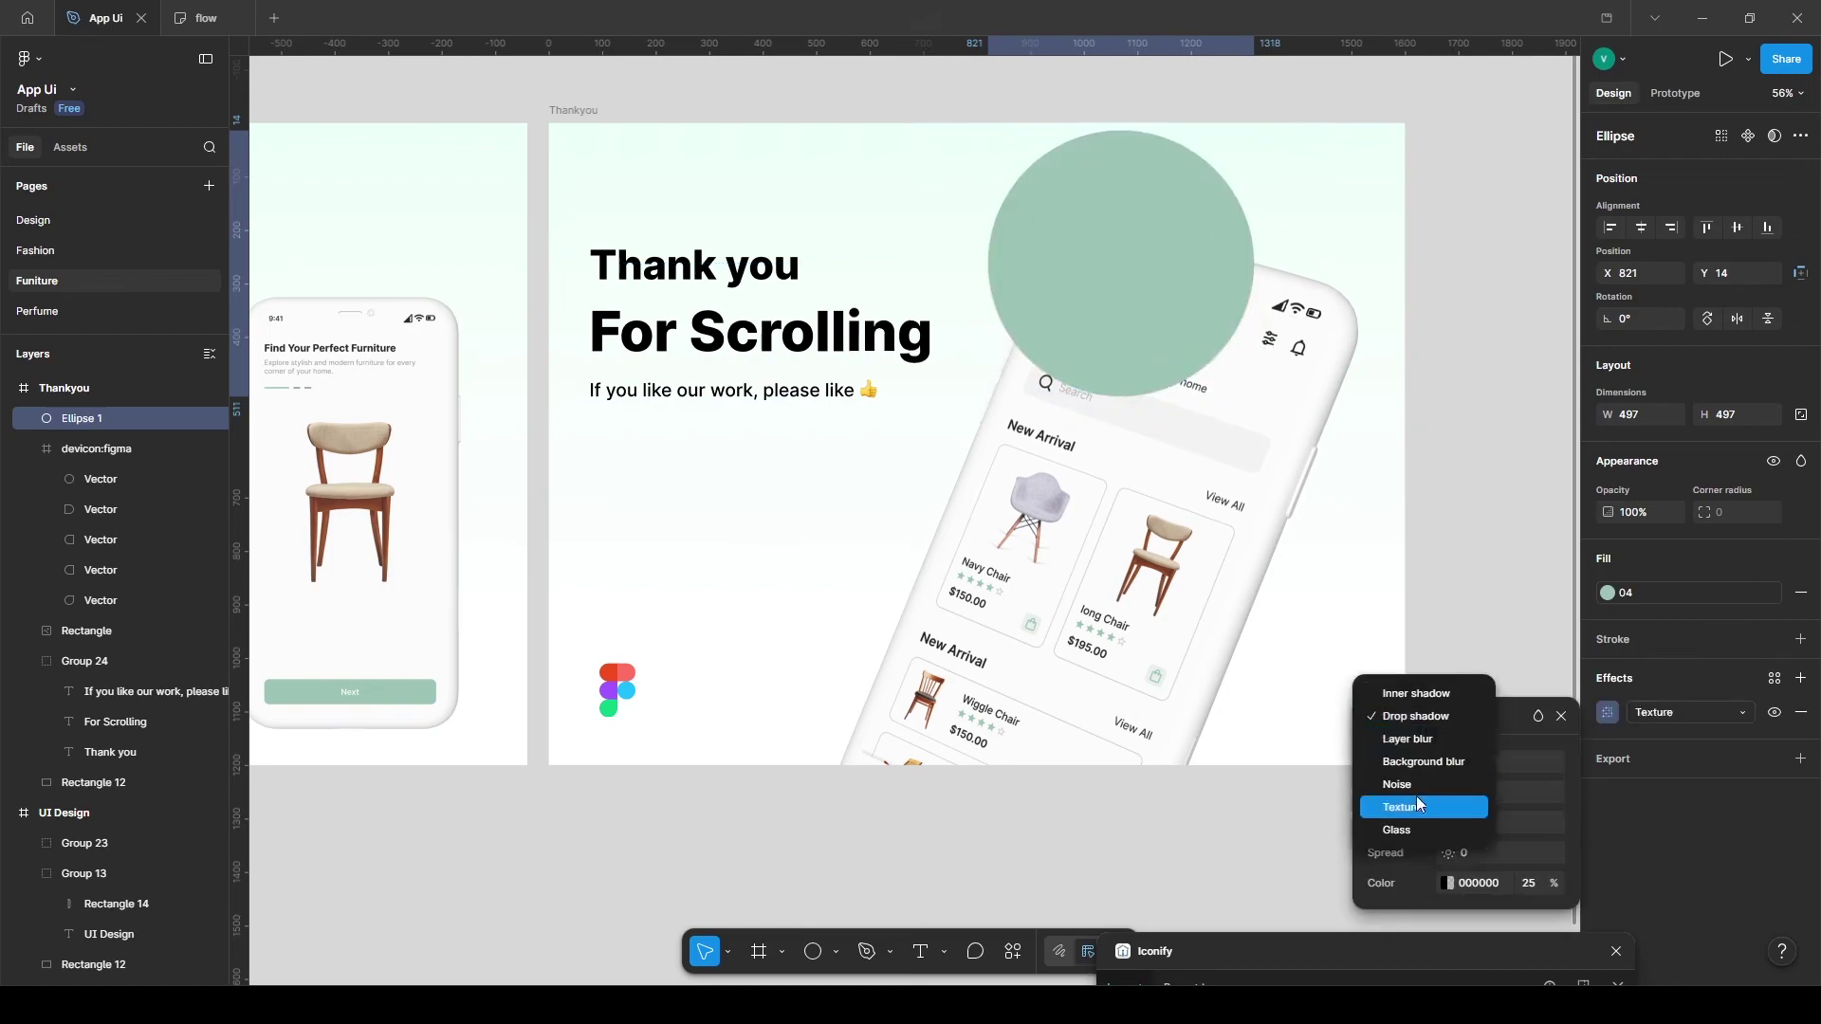
pyautogui.click(1421, 738)
pyautogui.moveTo(1448, 788); pyautogui.dragTo(1499, 788)
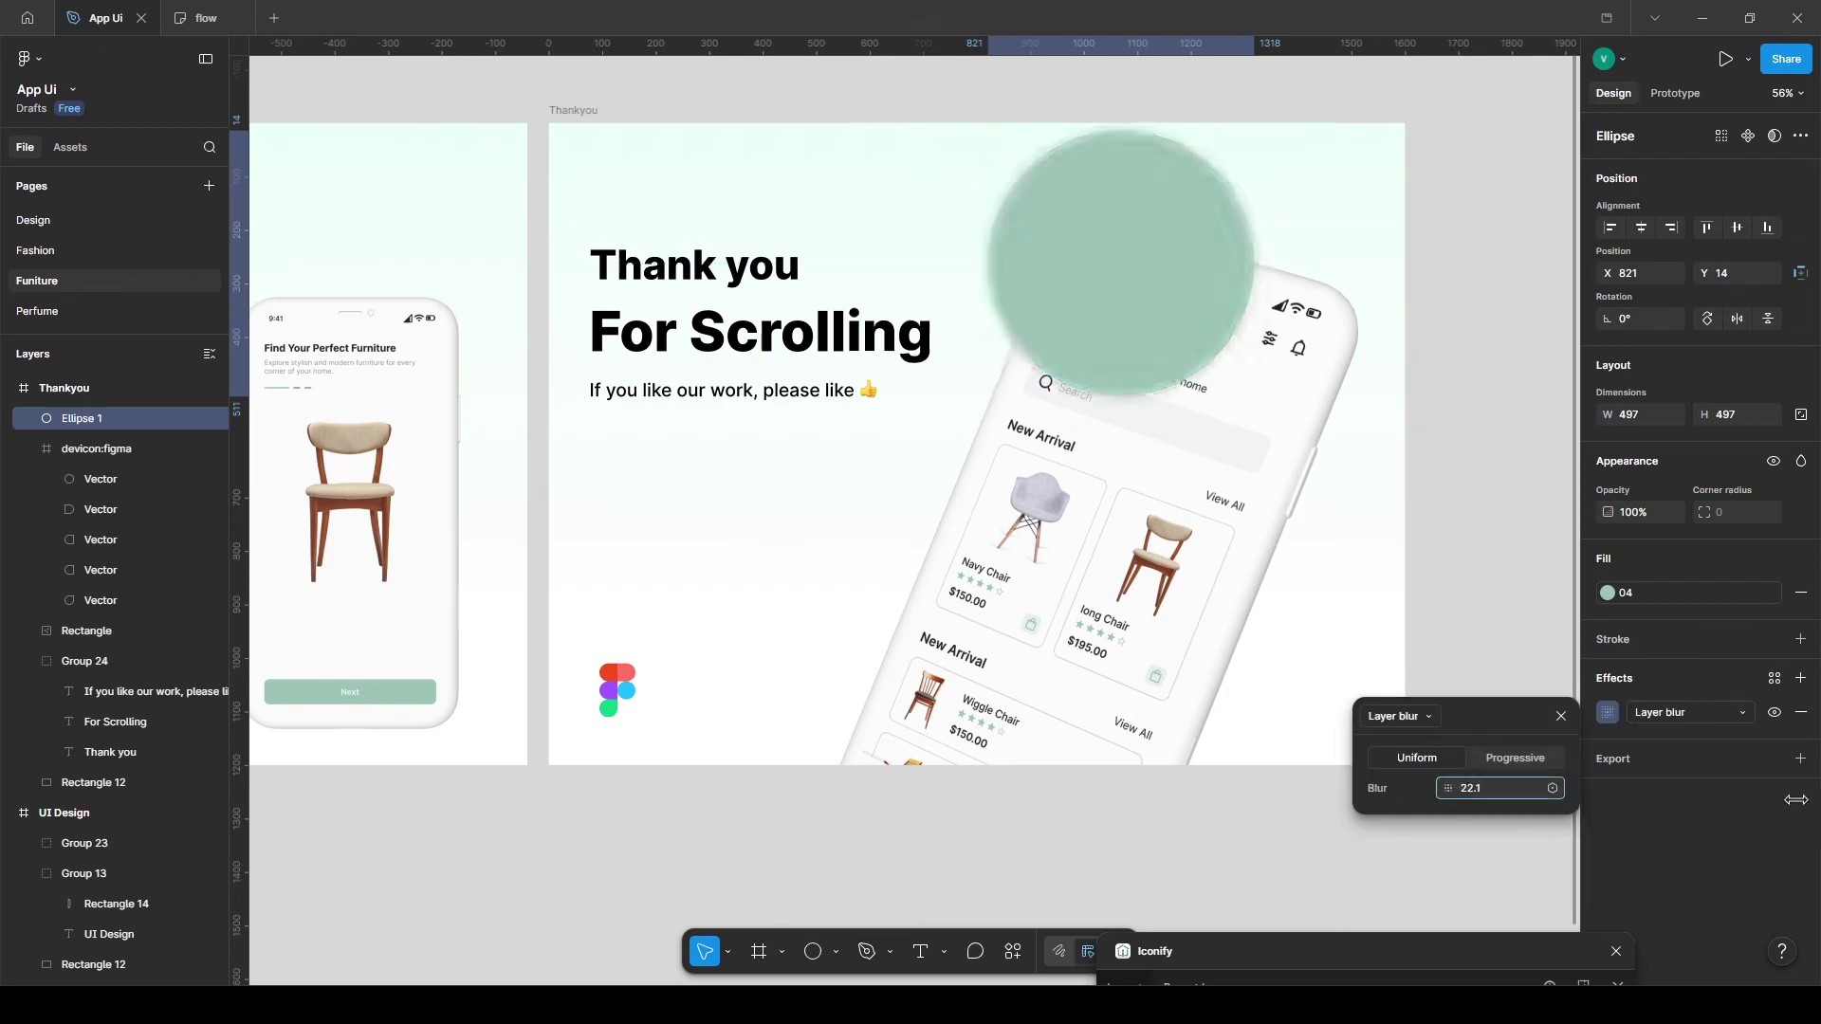
# Place the circle layer behind the phone mockup image and set its layer blur to 200.
pyautogui.click(45, 449)
pyautogui.moveTo(57, 498); pyautogui.dragTo(57, 495)
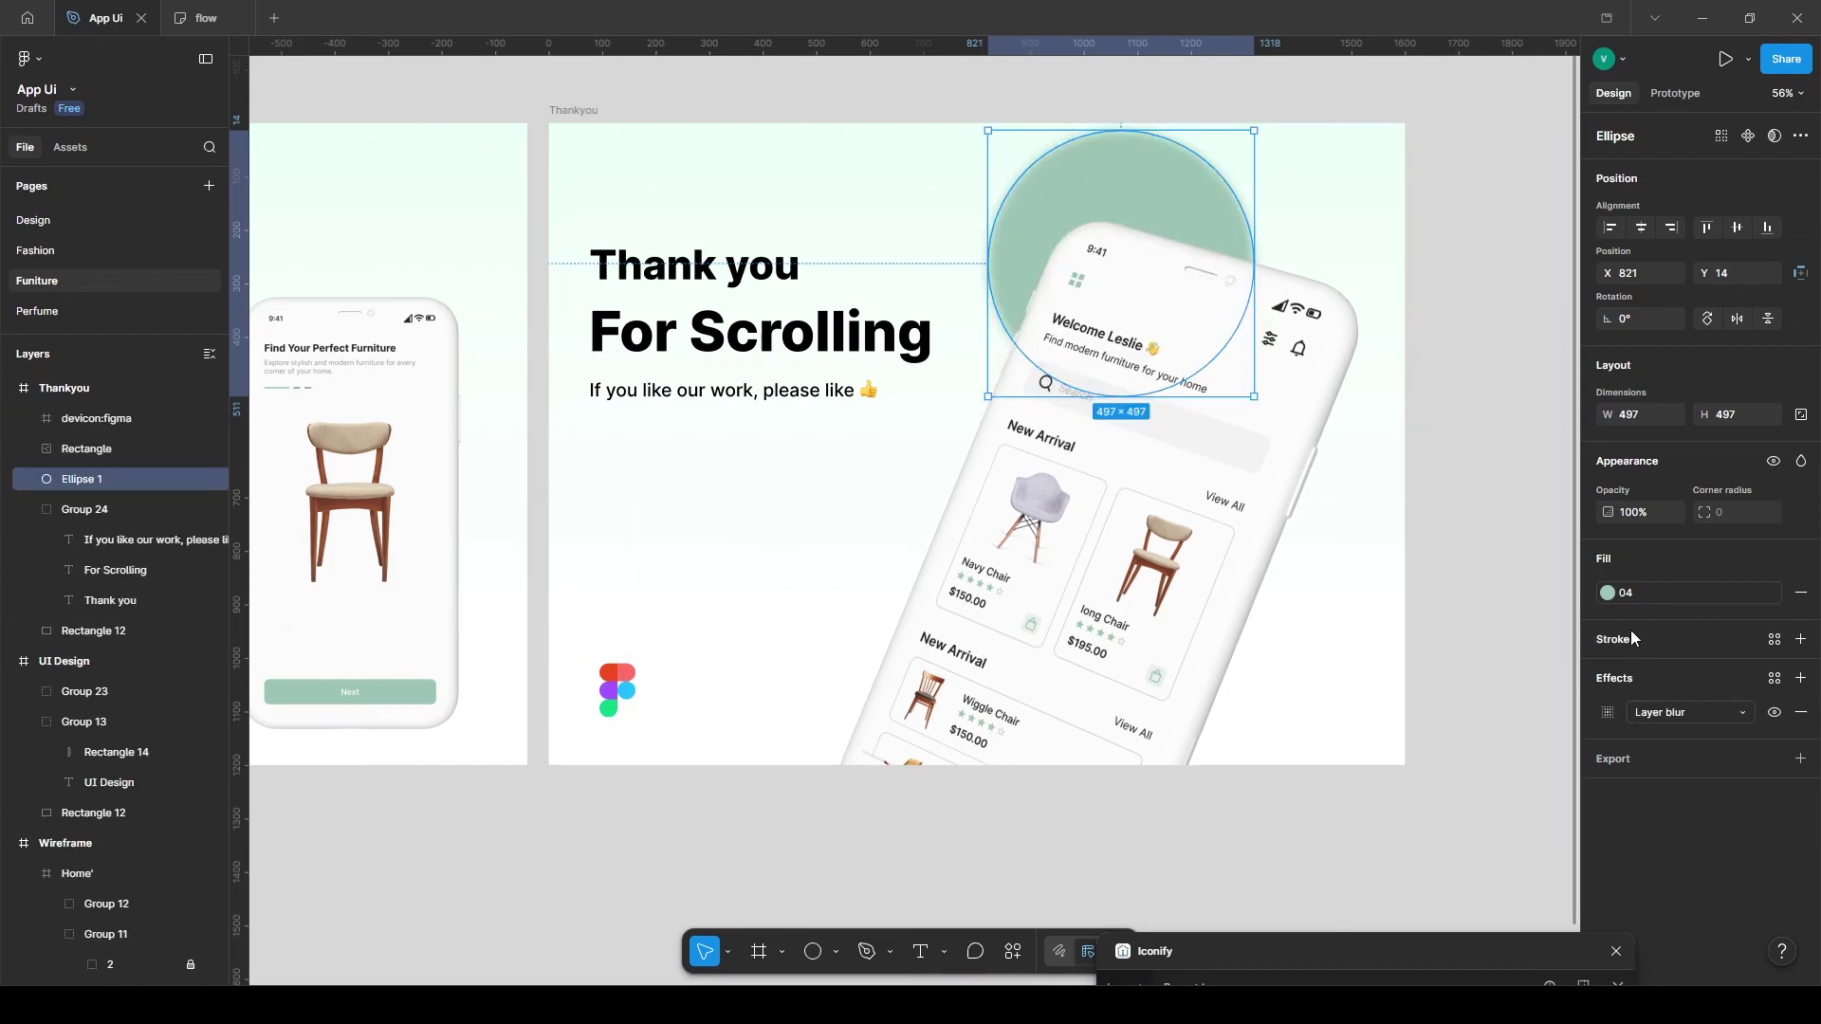
pyautogui.click(1609, 710)
pyautogui.moveTo(1402, 782); pyautogui.dragTo(1542, 826)
pyautogui.click(1471, 789)
pyautogui.write('2')
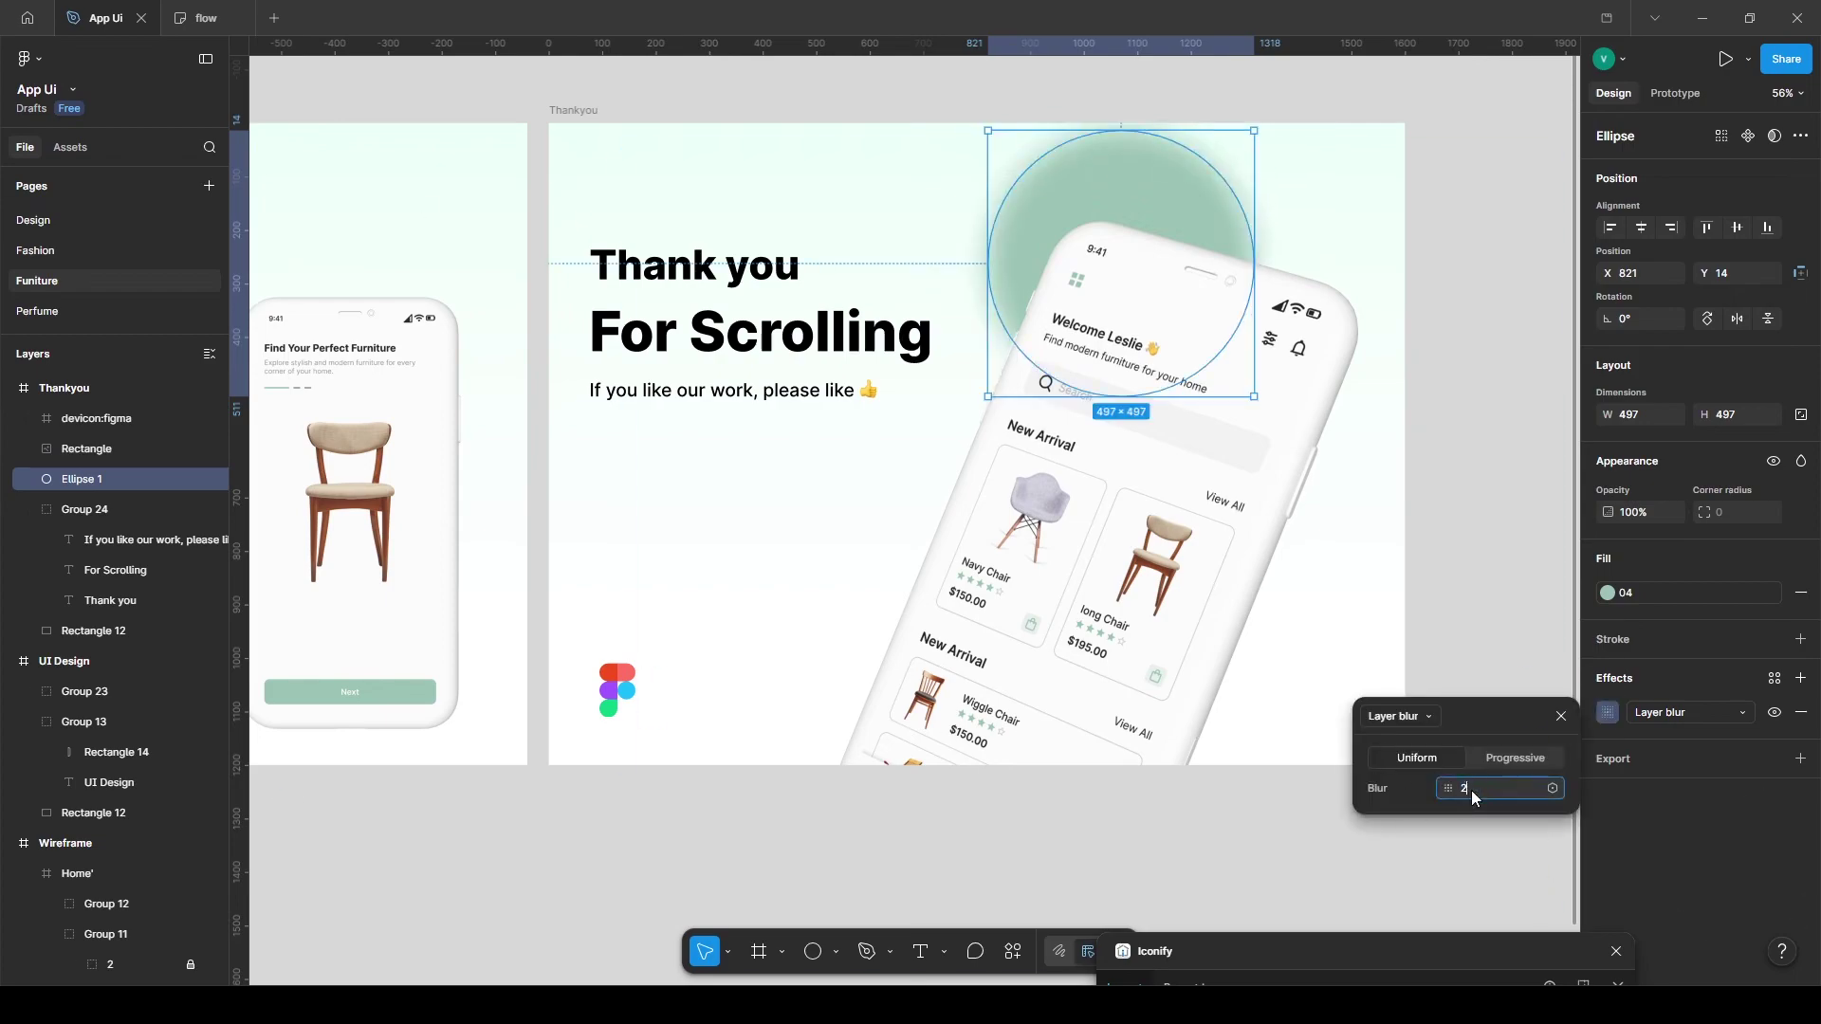
pyautogui.write('00')
pyautogui.press('Return')
# Shrink the blurred circle to about 407 × 407 and position it behind the phone's upper corner.
pyautogui.moveTo(1086, 142); pyautogui.dragTo(1138, 219)
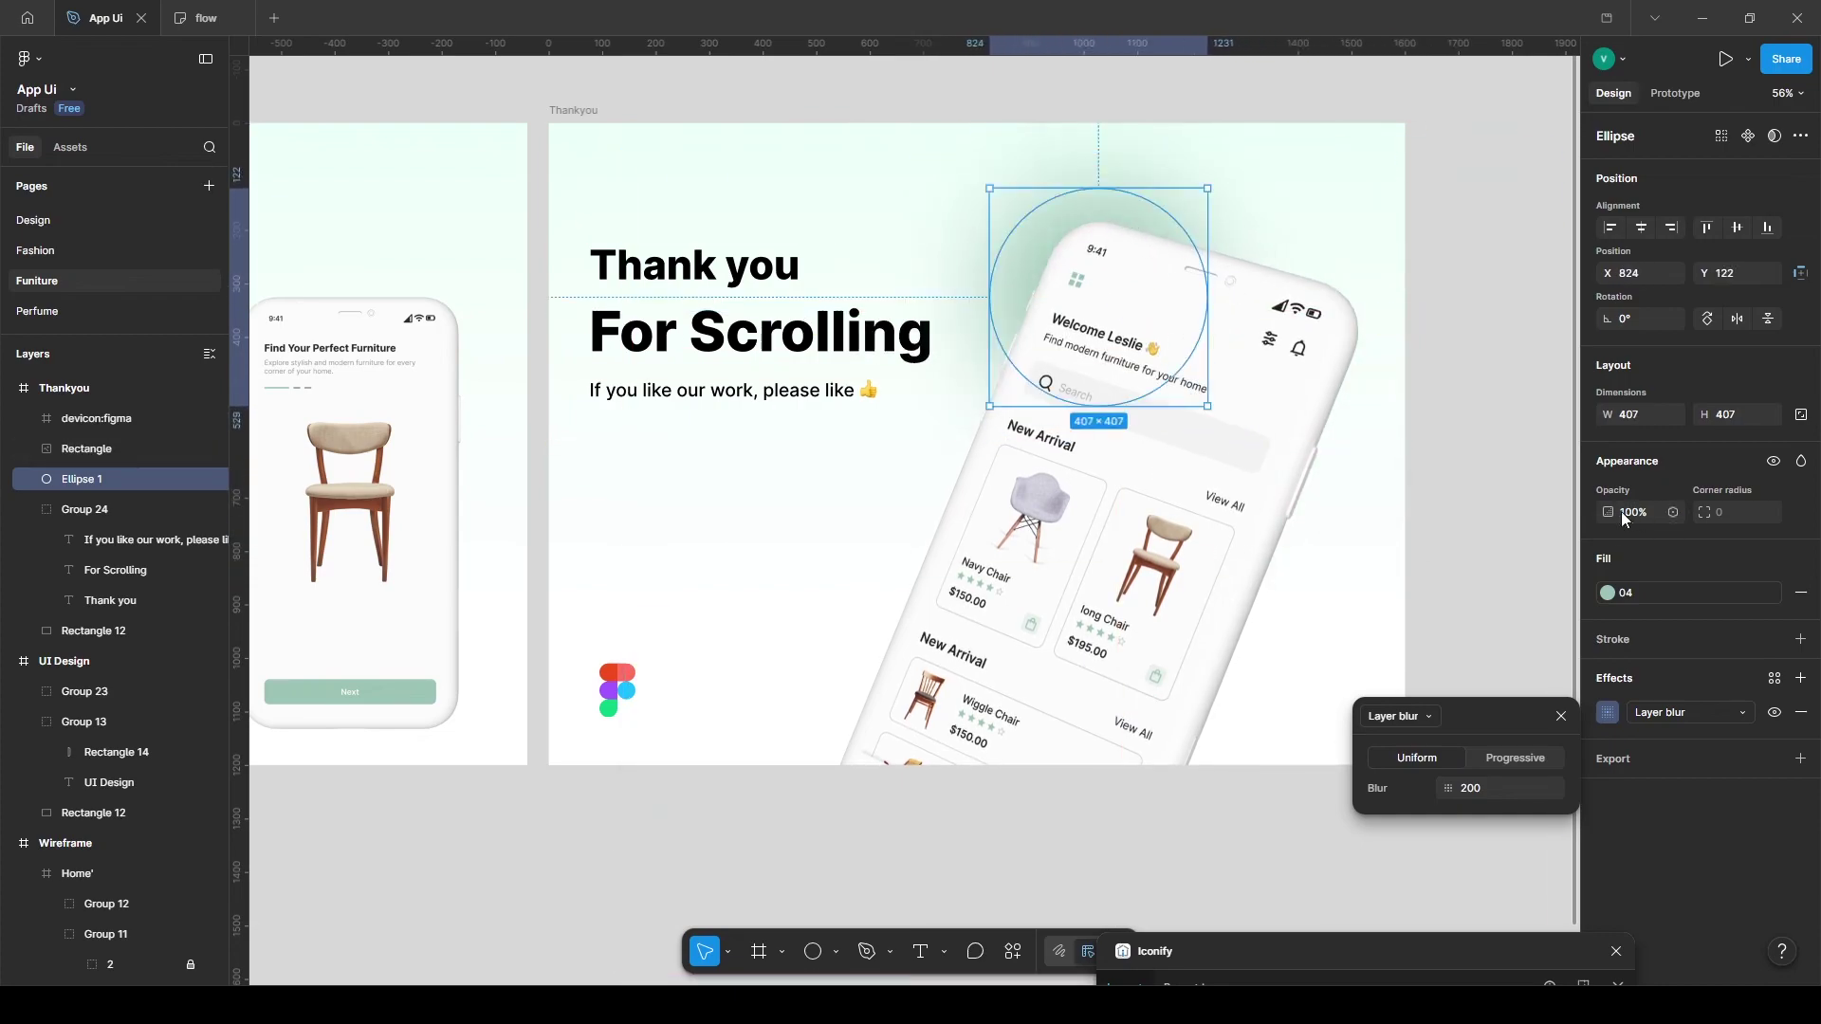
pyautogui.moveTo(1609, 512); pyautogui.dragTo(1601, 512)
pyautogui.click(1496, 597)
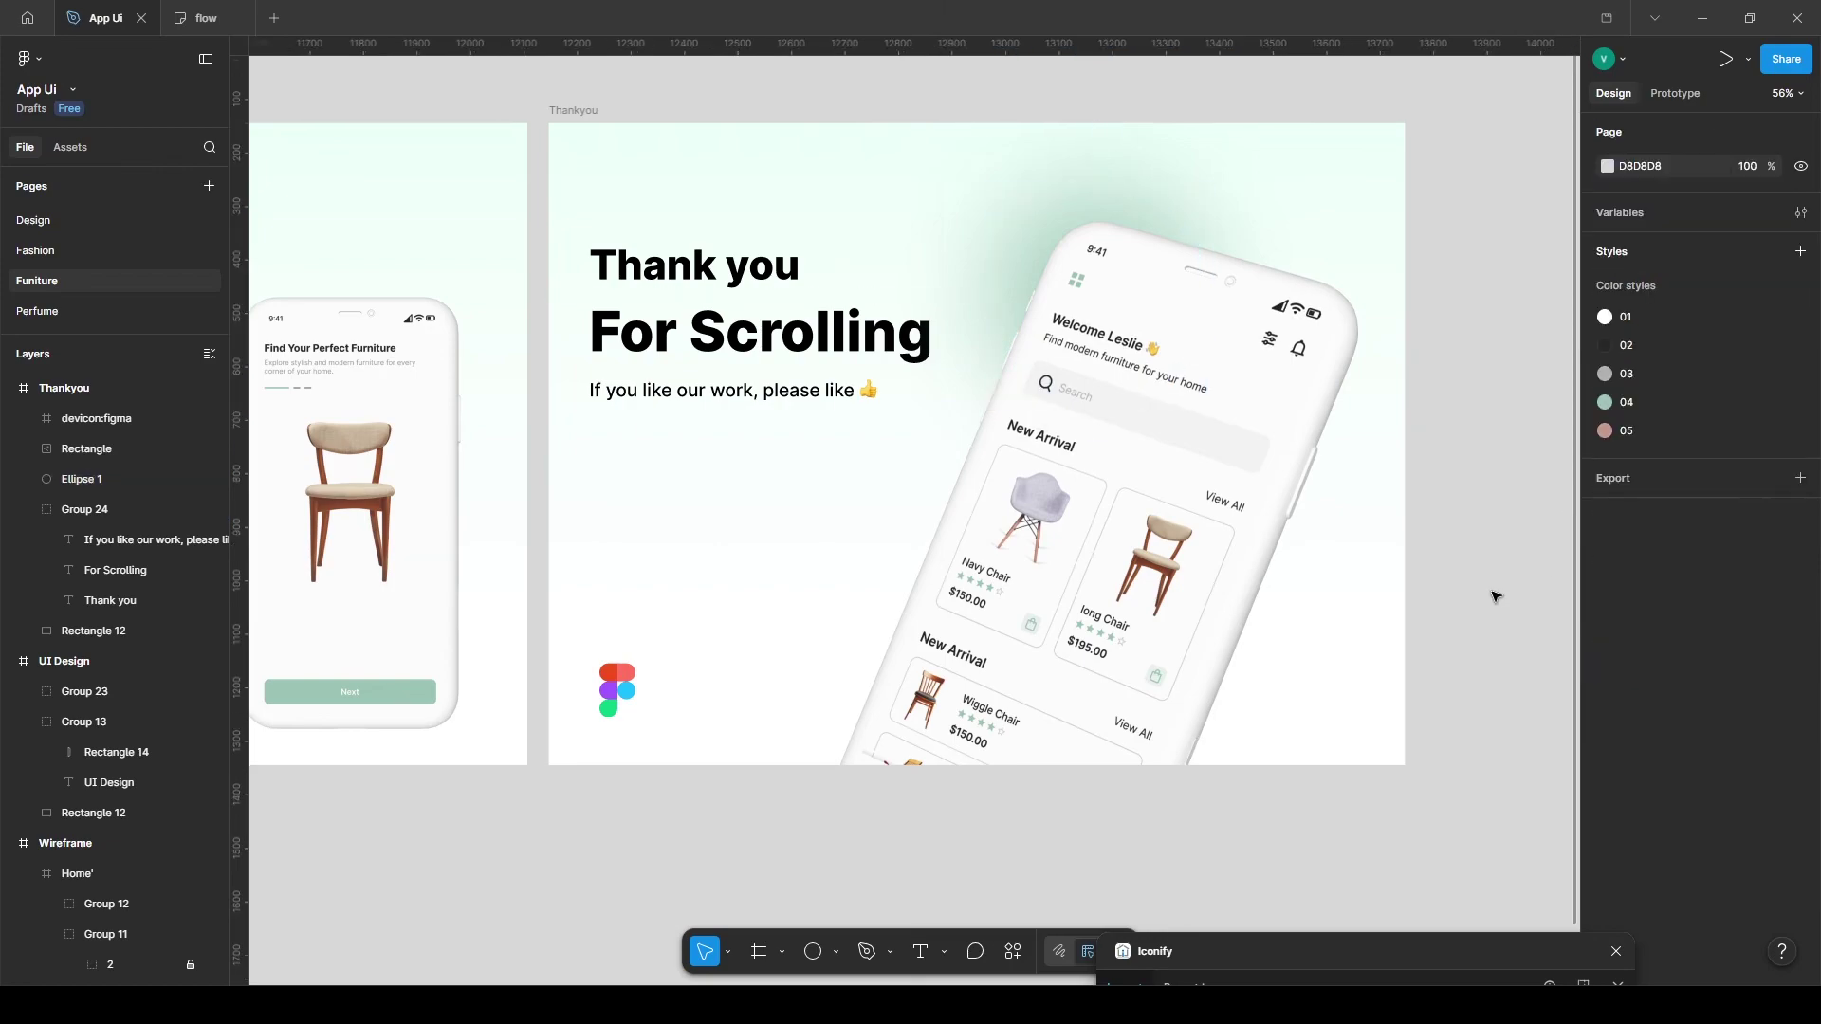
# Close the Iconify plugin and review the presentation frames from Home through Thankyou.
pyautogui.hscroll(-20, 1496, 597)
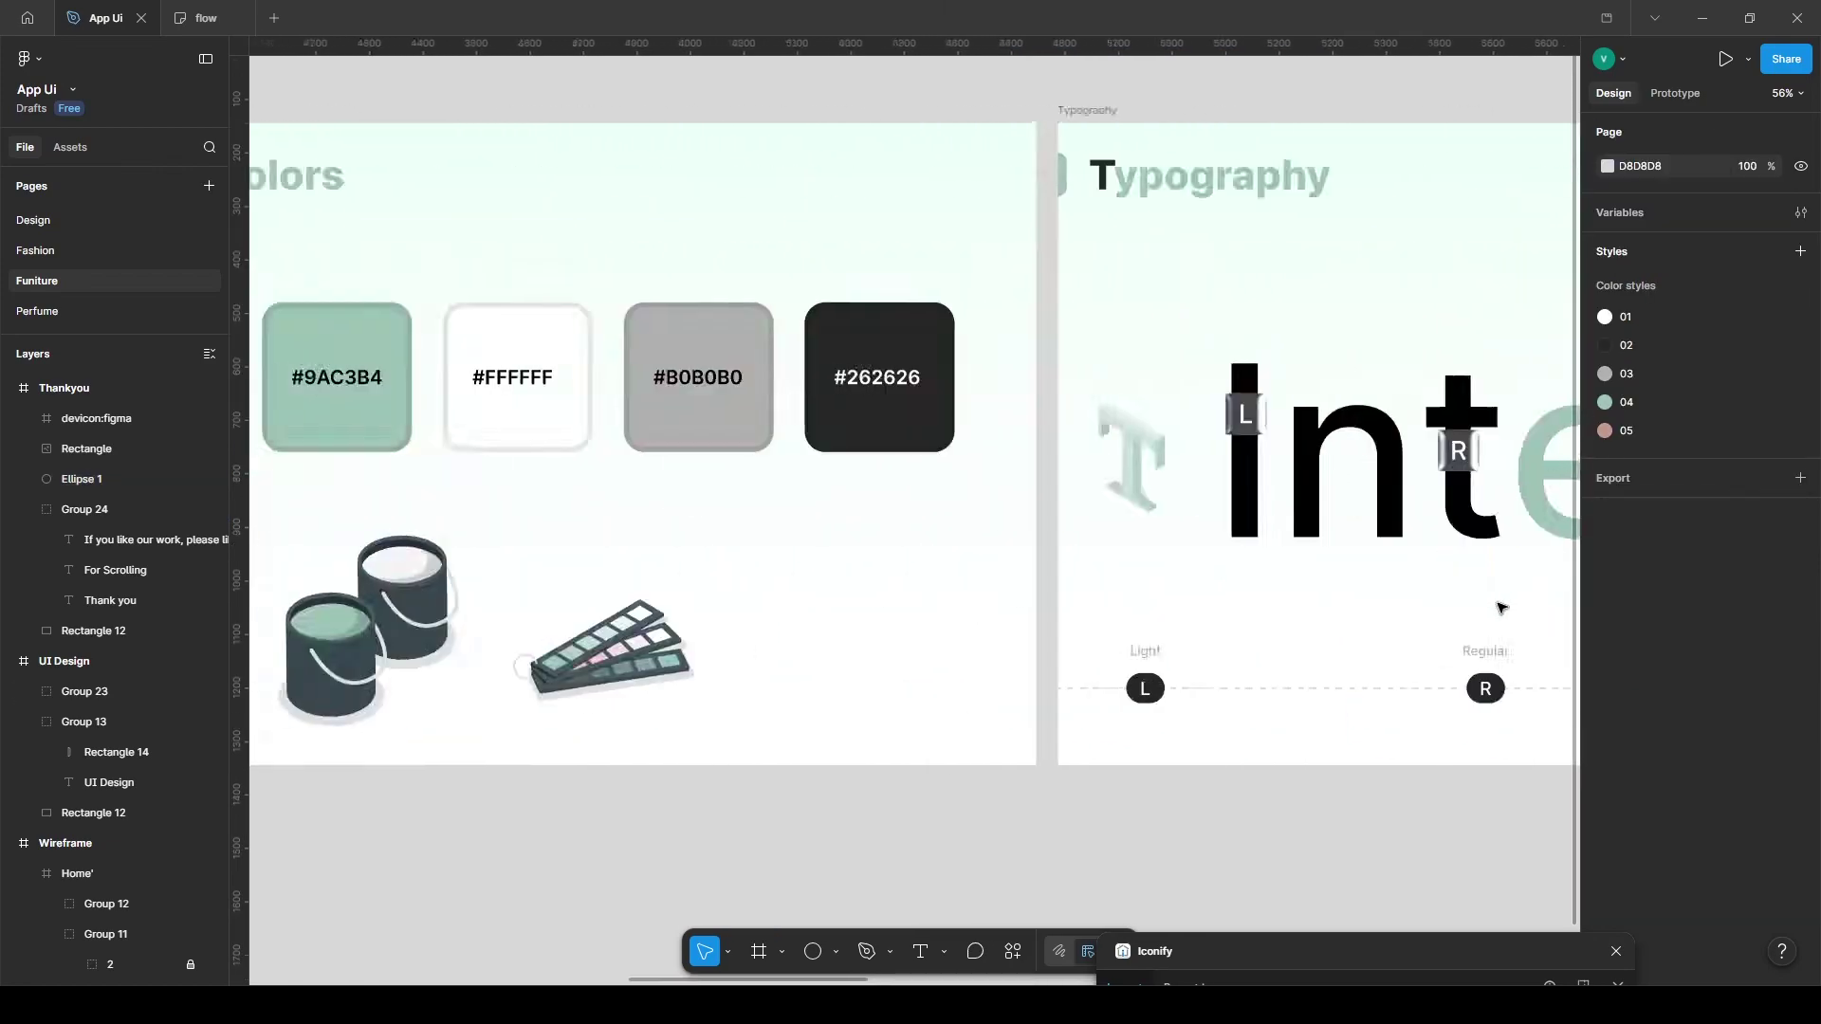
pyautogui.hscroll(2, 1498, 614)
pyautogui.click(1616, 953)
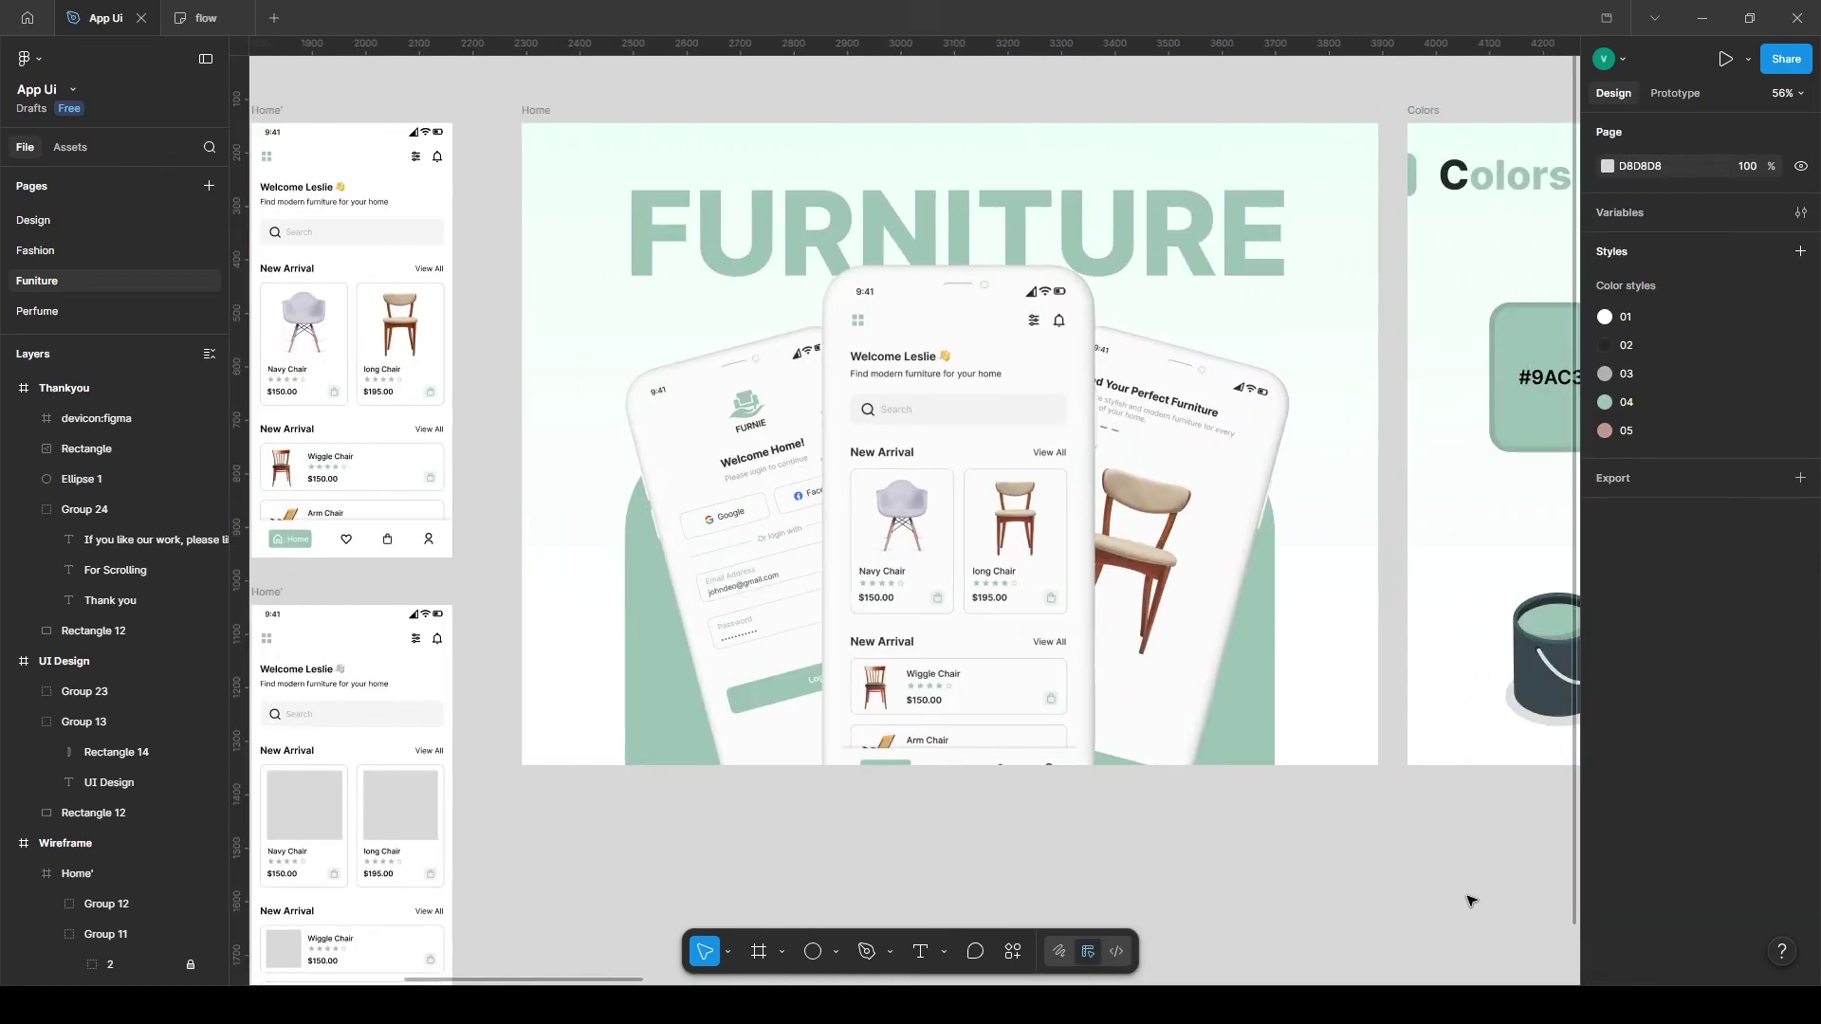
pyautogui.hscroll(10, 1472, 898)
pyautogui.hscroll(18, 1466, 898)
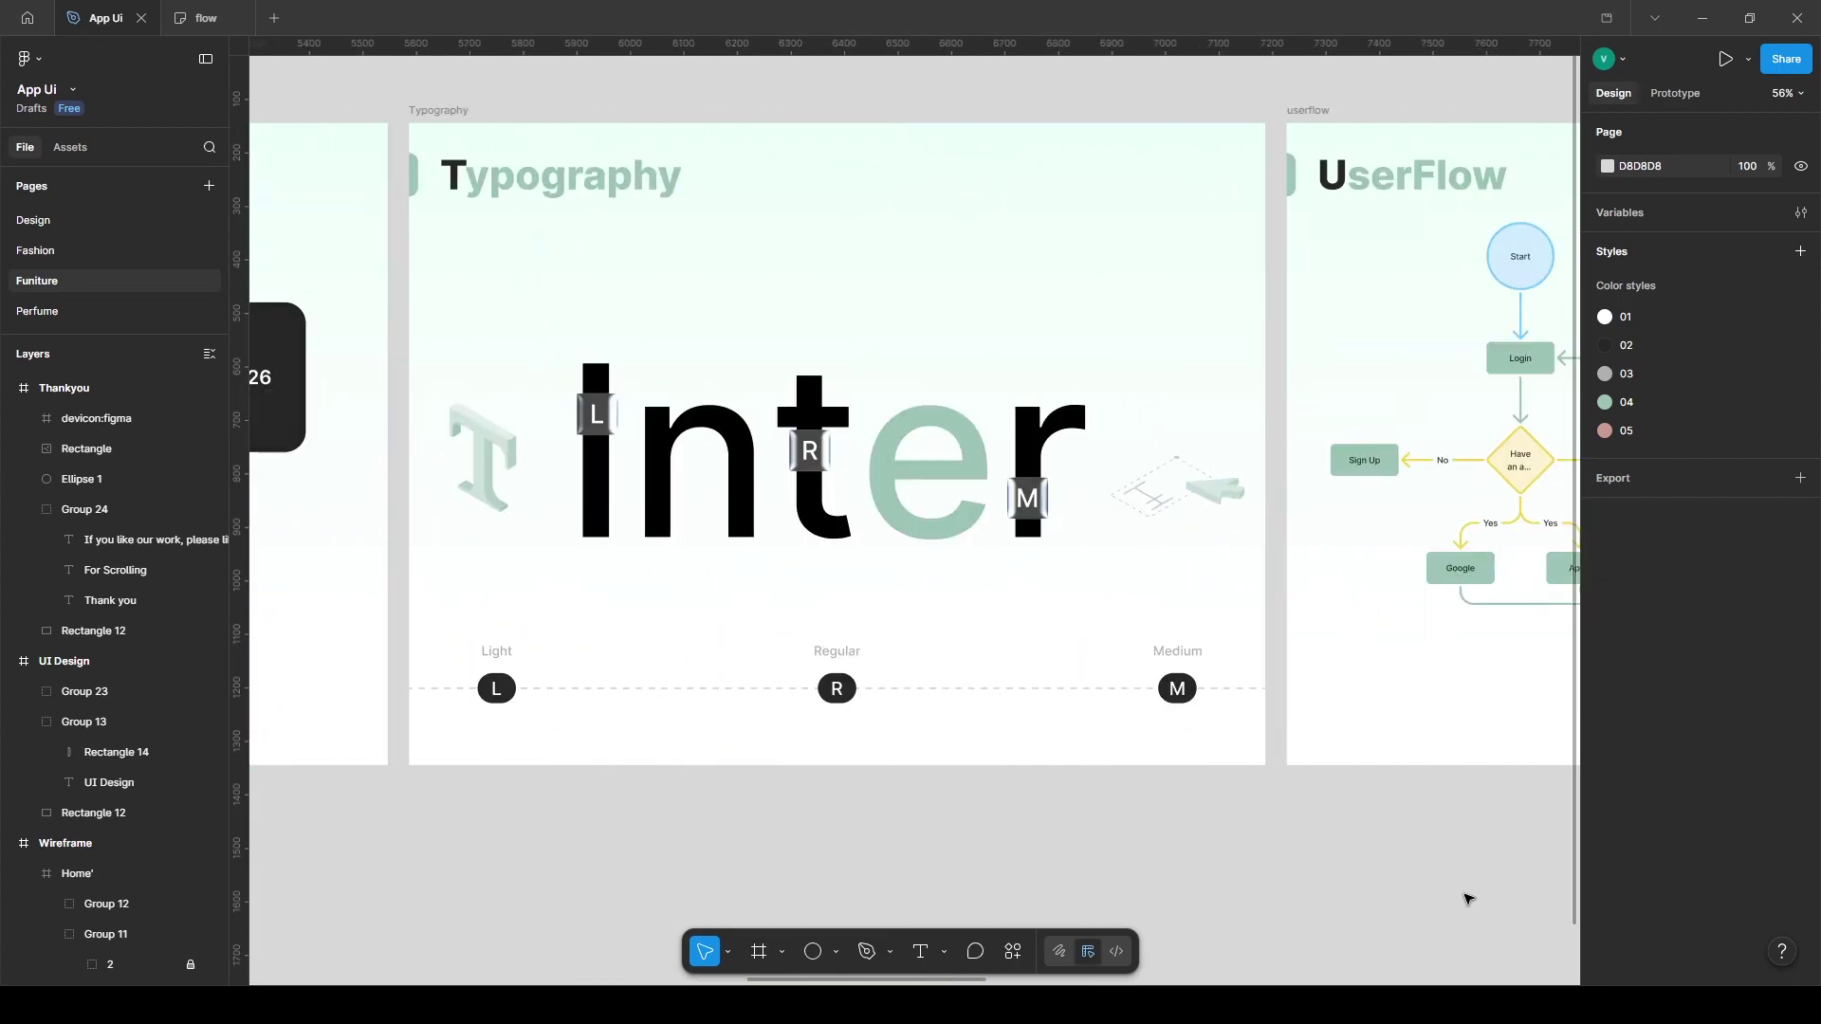
pyautogui.hscroll(20, 1467, 893)
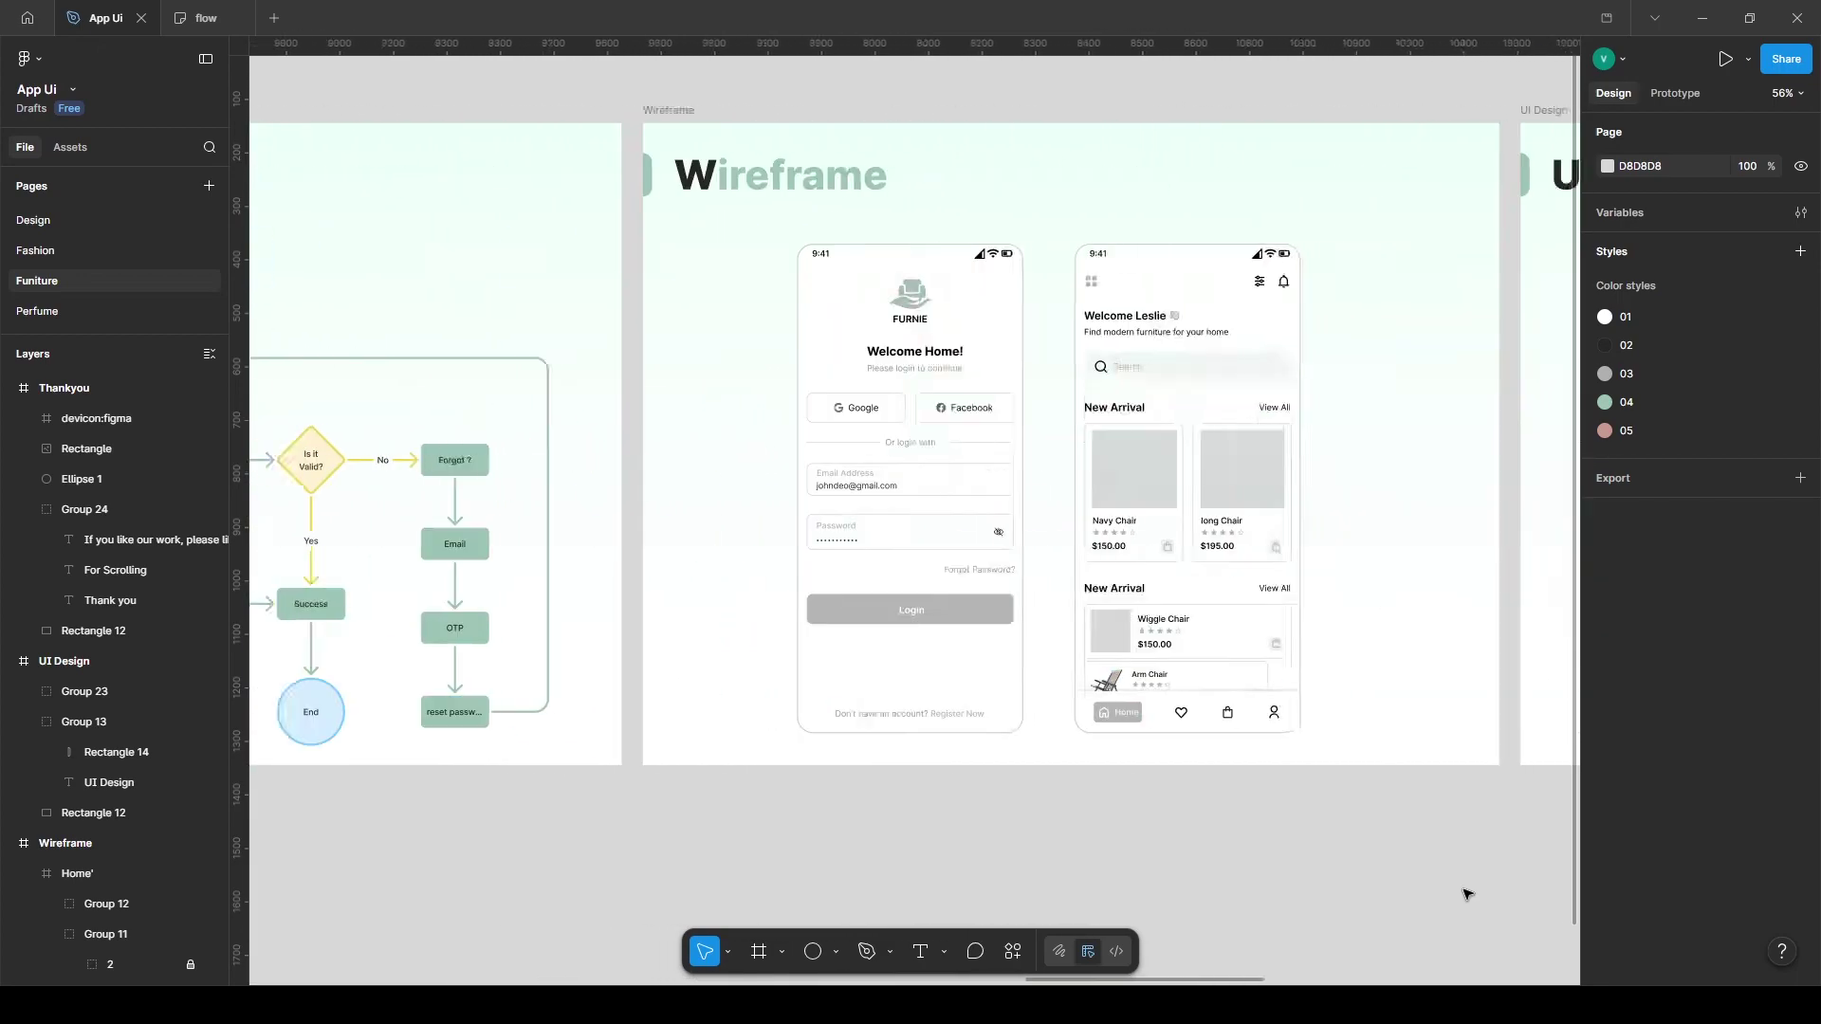
pyautogui.hscroll(10, 1468, 893)
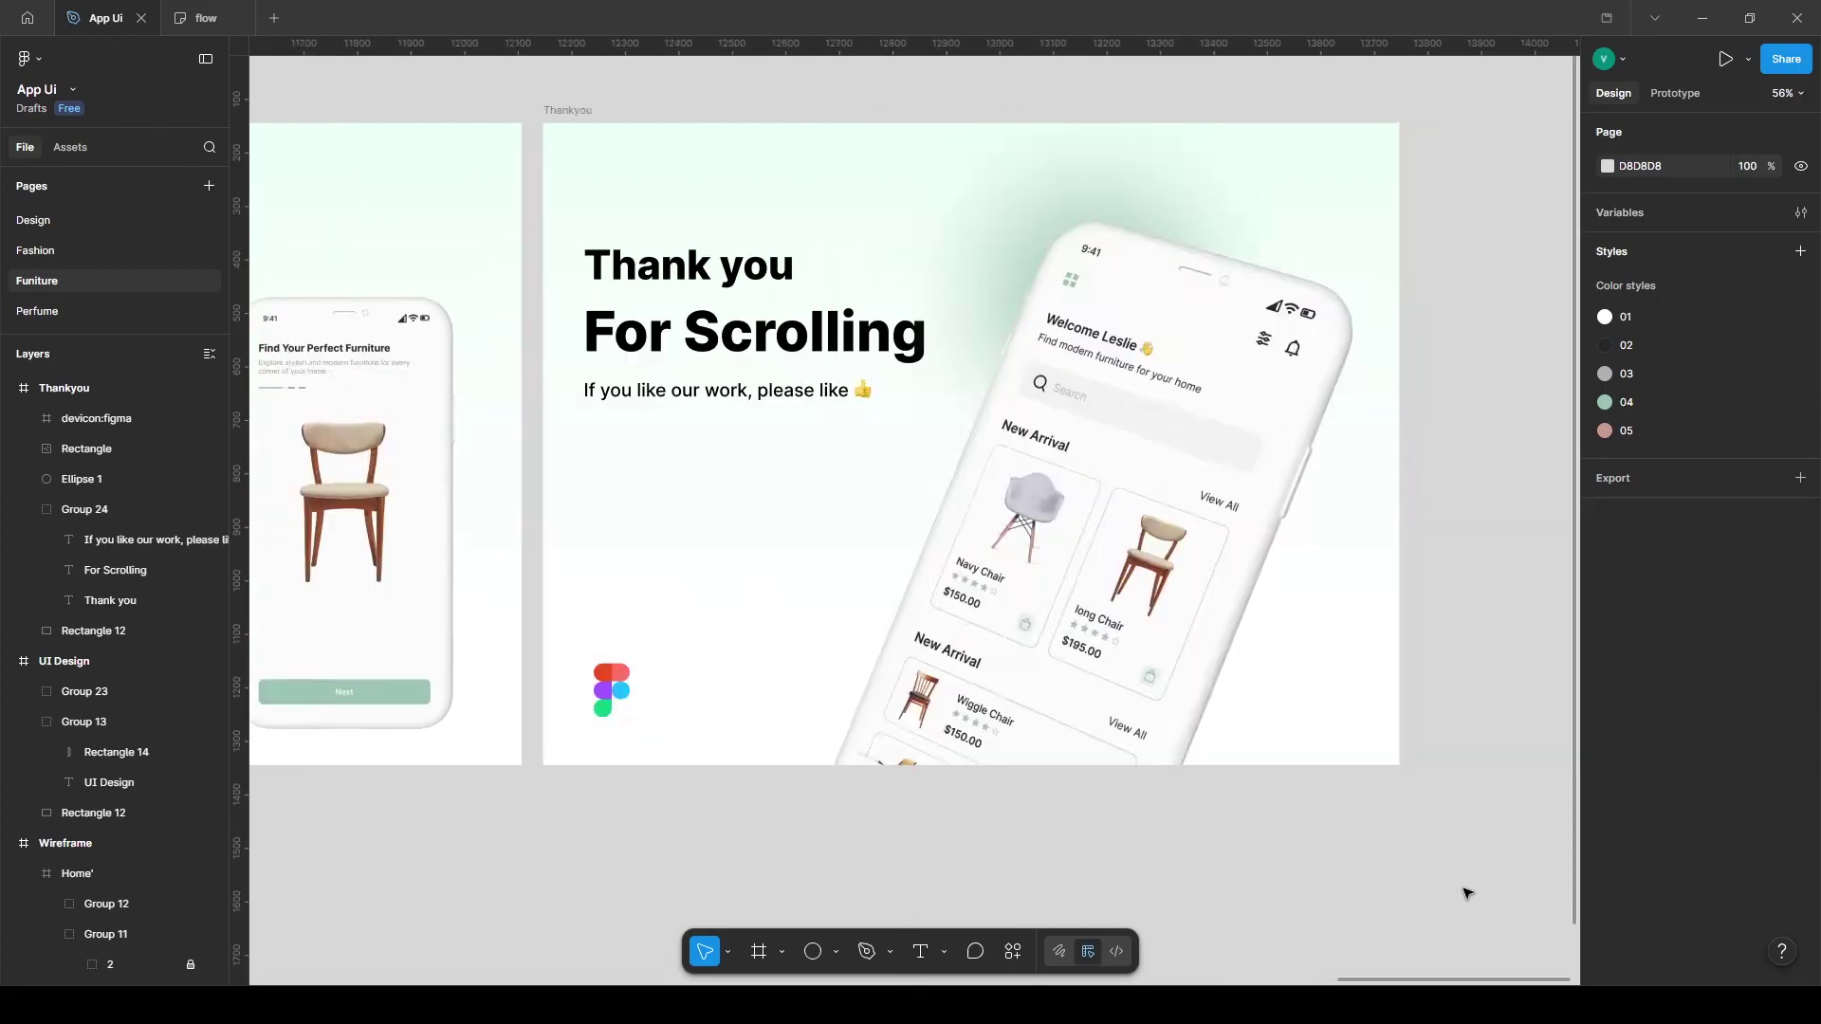